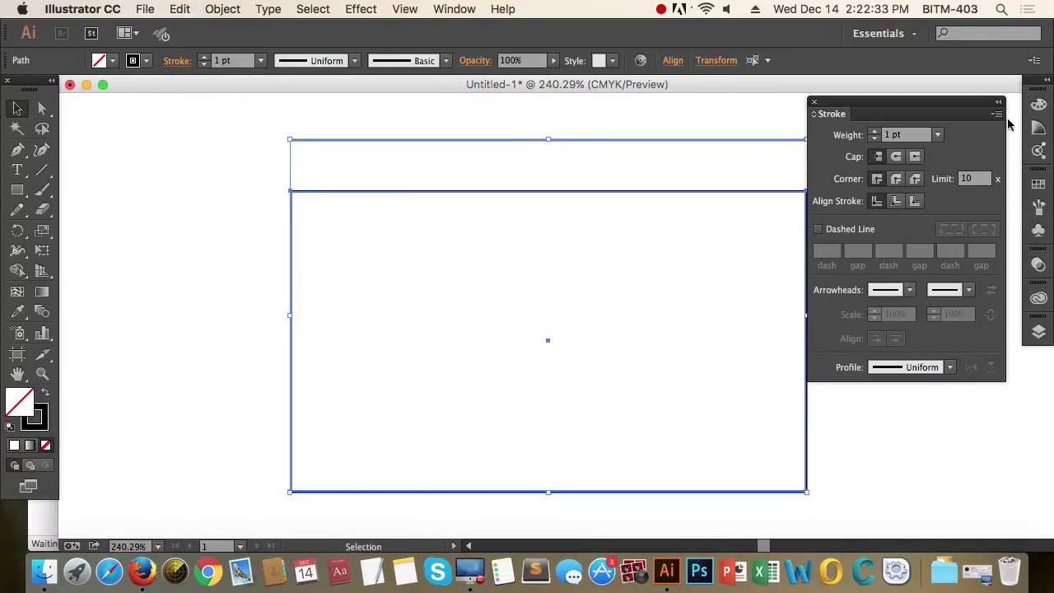
# Set the stroke weight of the selected line and rectangle to 12 pt
pyautogui.click(937, 135)
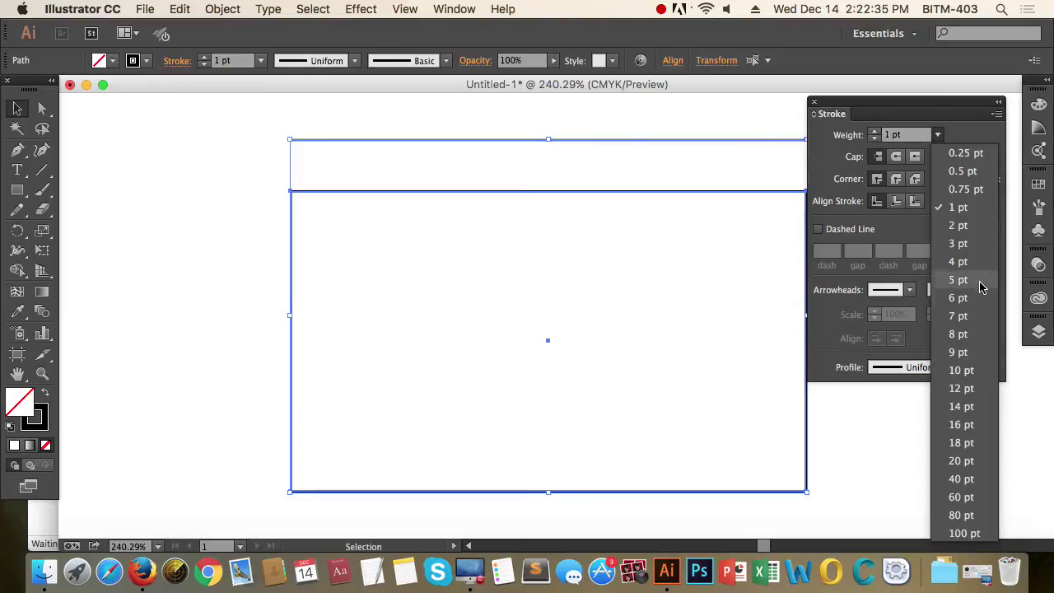
pyautogui.click(977, 389)
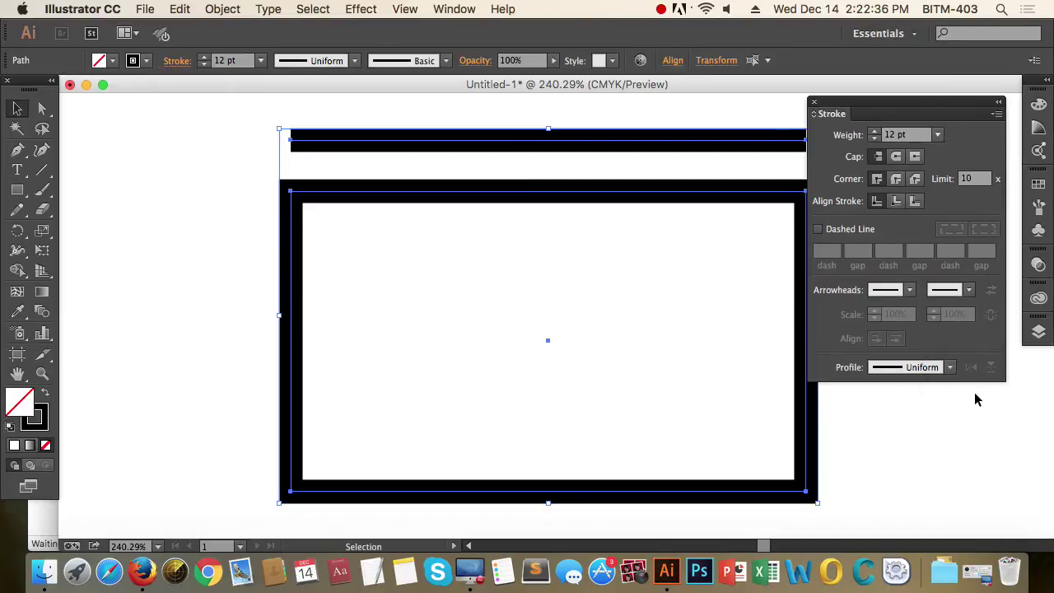
pyautogui.click(844, 485)
# Select both the line and the rectangle and set their stroke weight to 6 pt
pyautogui.click(700, 328)
pyautogui.hscroll(4, 699, 313)
pyautogui.moveTo(773, 272); pyautogui.dragTo(587, 119)
pyautogui.click(937, 135)
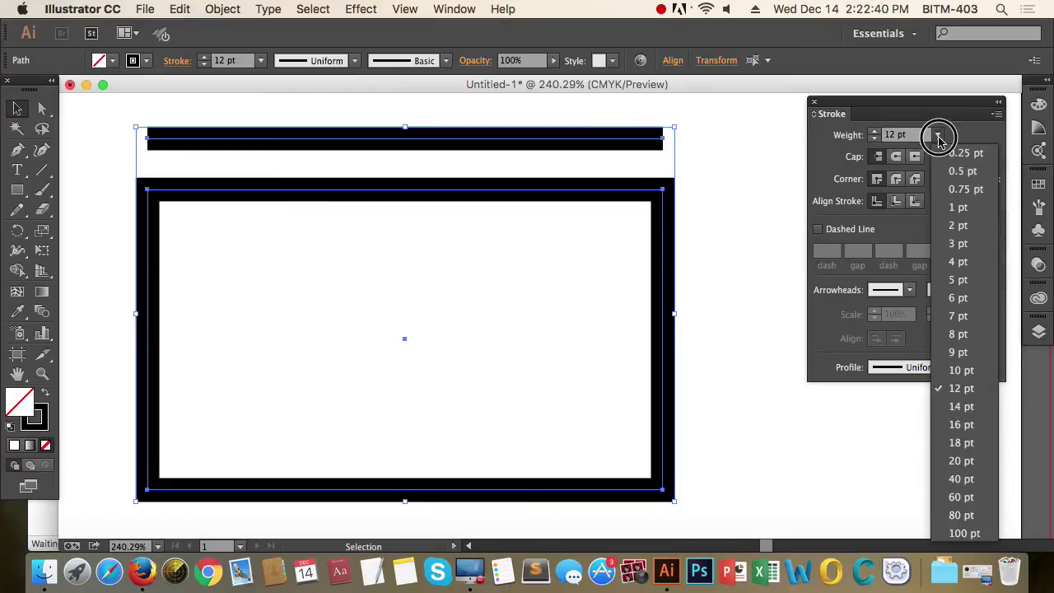
pyautogui.click(970, 308)
pyautogui.click(765, 322)
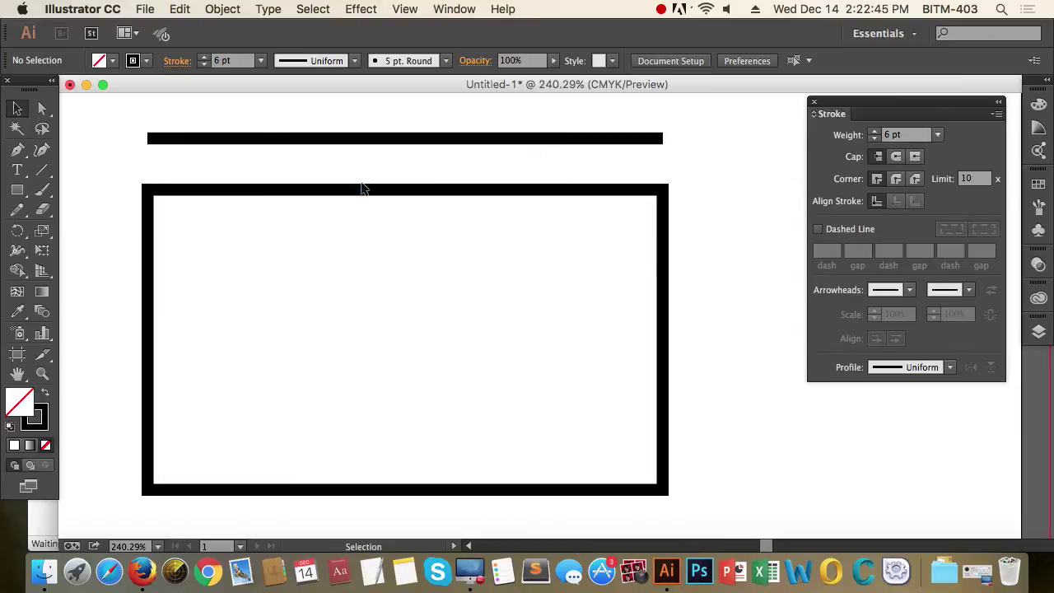
# Select the horizontal line above the rectangle and give its stroke a round cap, viewed closely at its left end
pyautogui.hscroll(-5, 388, 200)
pyautogui.scroll(2, 388, 201)
pyautogui.moveTo(255, 160); pyautogui.dragTo(333, 201)
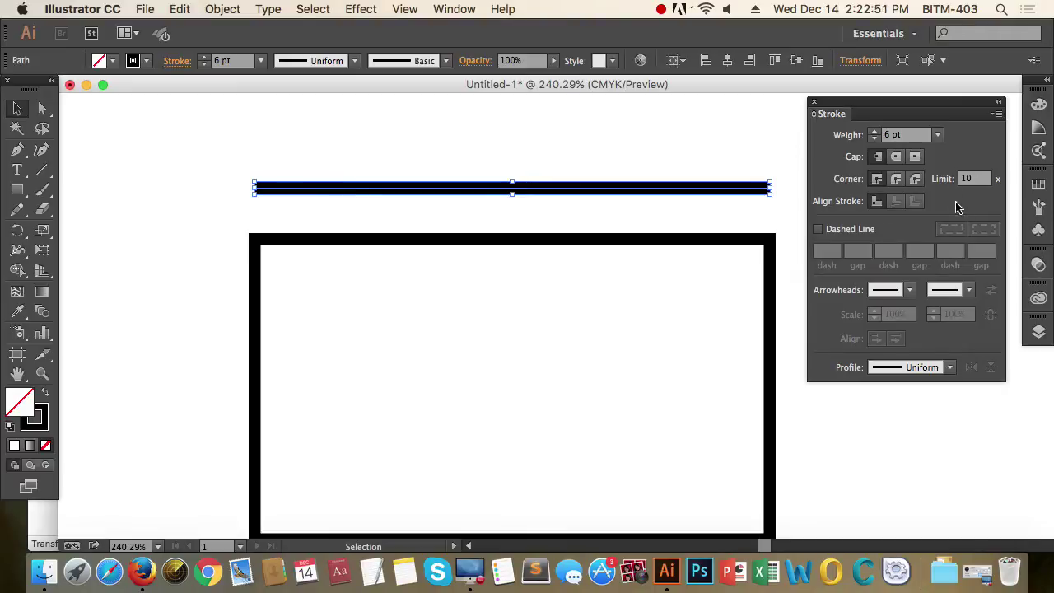
pyautogui.press('z')
pyautogui.moveTo(230, 177); pyautogui.dragTo(343, 237)
pyautogui.scroll(2, 346, 245)
pyautogui.press('v')
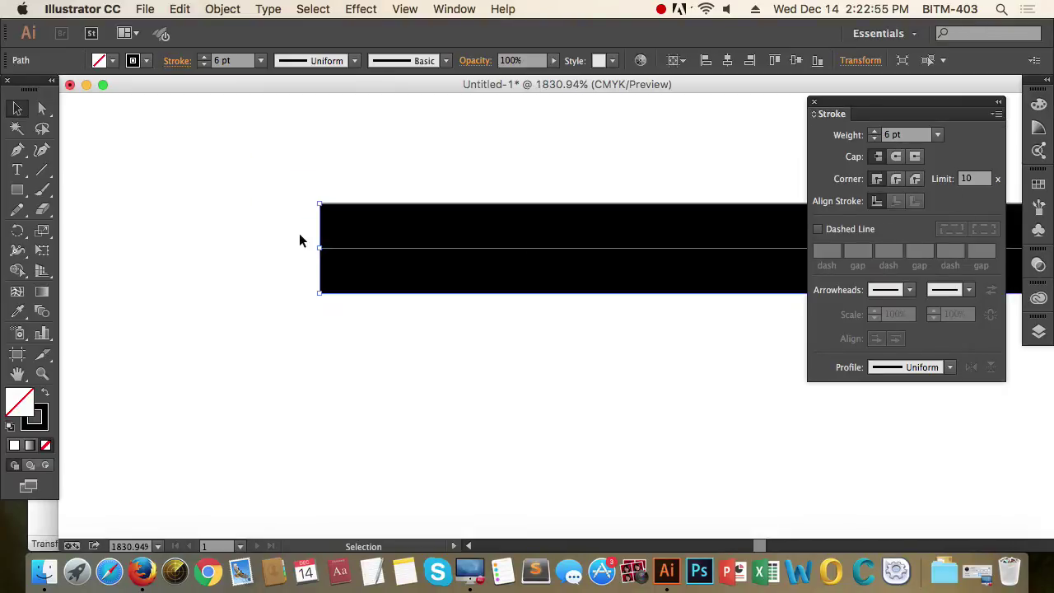
pyautogui.click(42, 108)
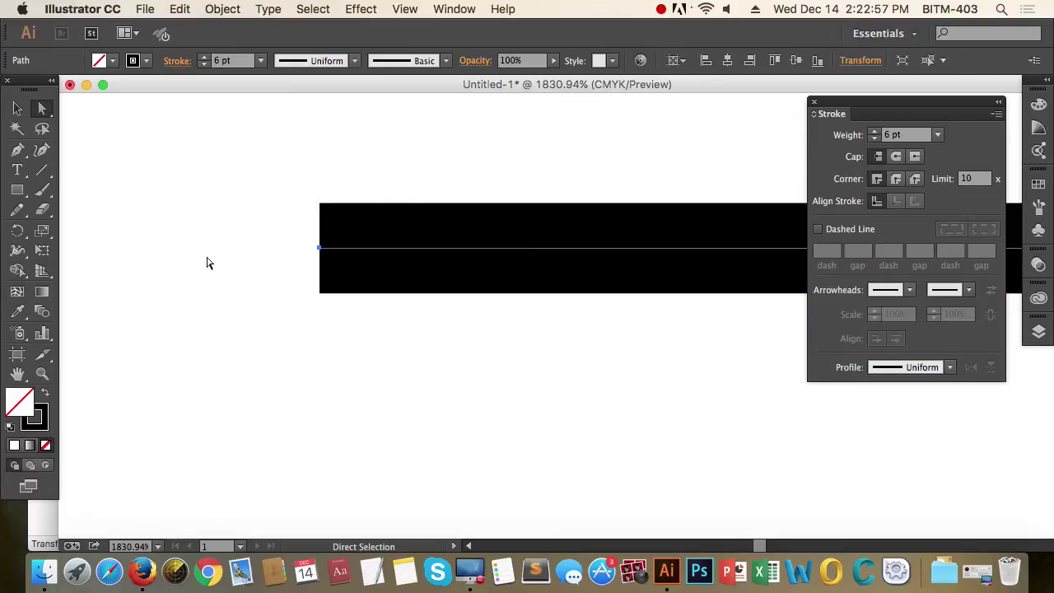
pyautogui.click(322, 250)
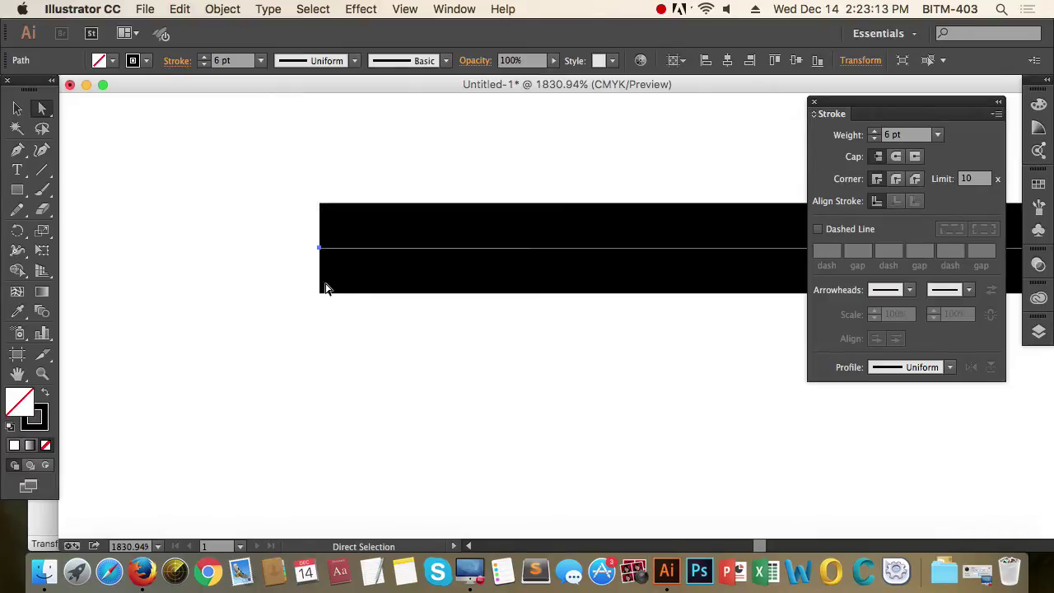
pyautogui.click(898, 157)
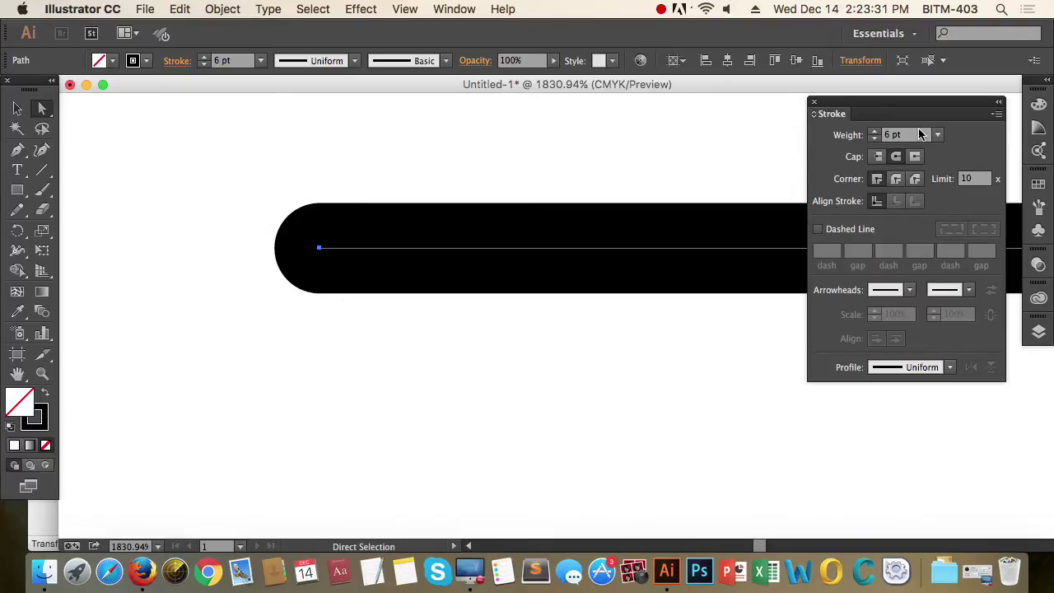
# Compare the projecting, butt and round caps on the horizontal line, and finish with the projecting cap
pyautogui.click(916, 157)
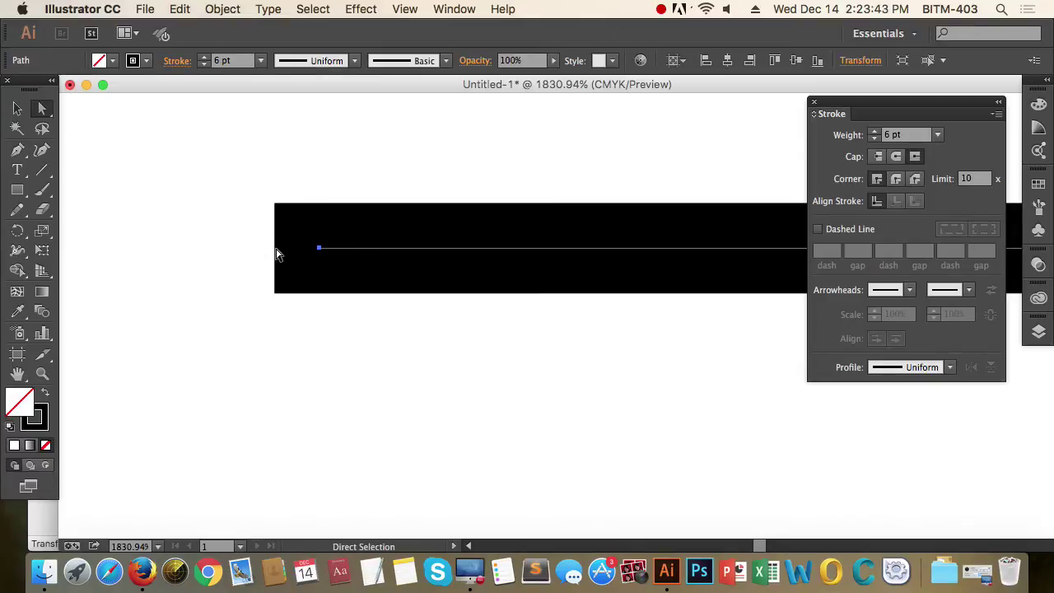
pyautogui.click(879, 160)
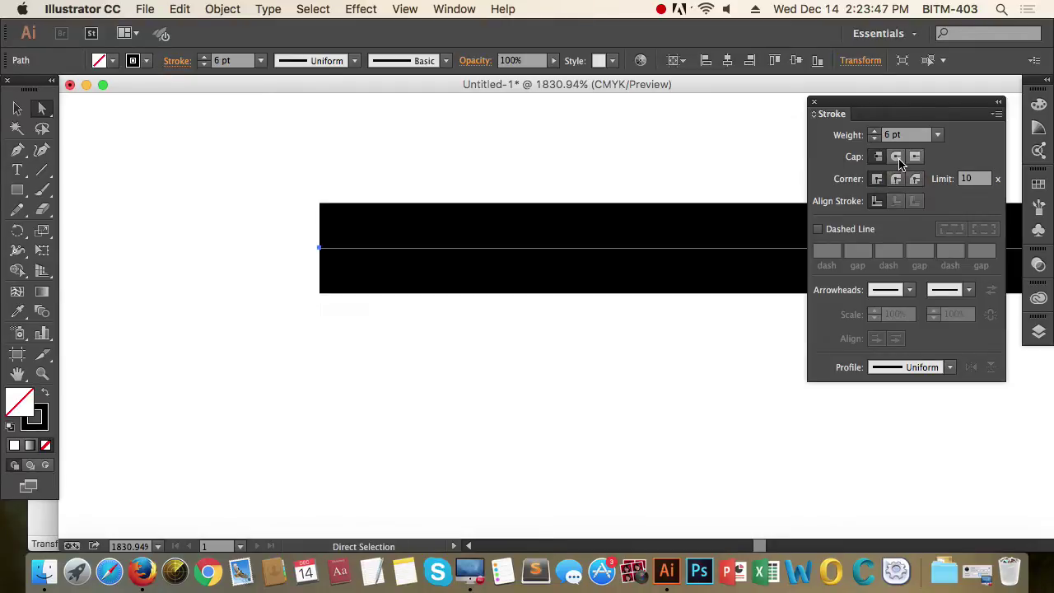
pyautogui.click(899, 161)
pyautogui.click(917, 159)
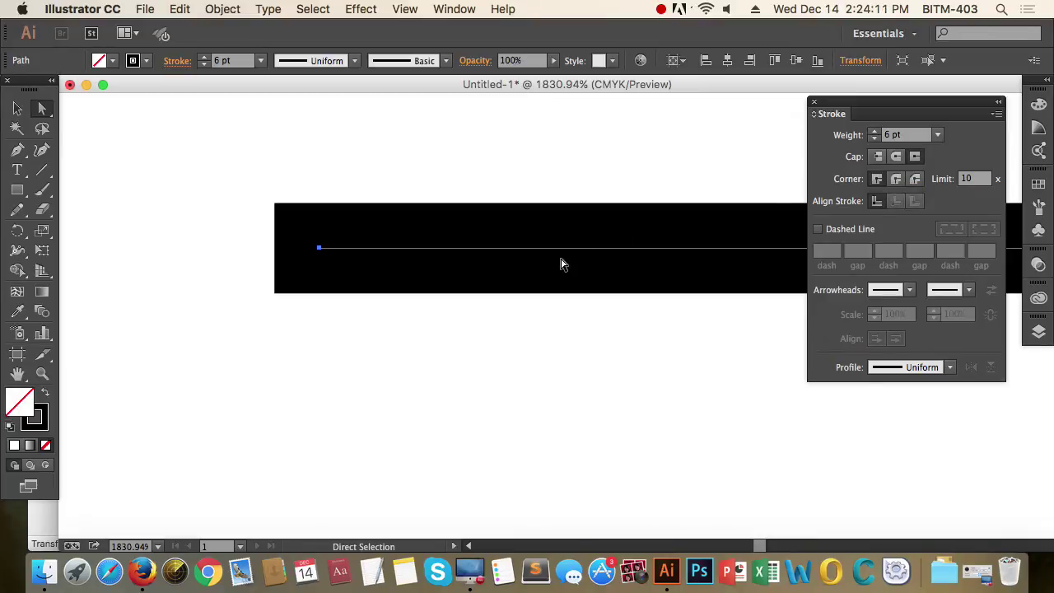
# Select the rectangle's upper-left corner point and apply a round join to its stroke
pyautogui.press('z')
pyautogui.keyDown('alt'); pyautogui.click(543, 354); pyautogui.keyUp('alt')
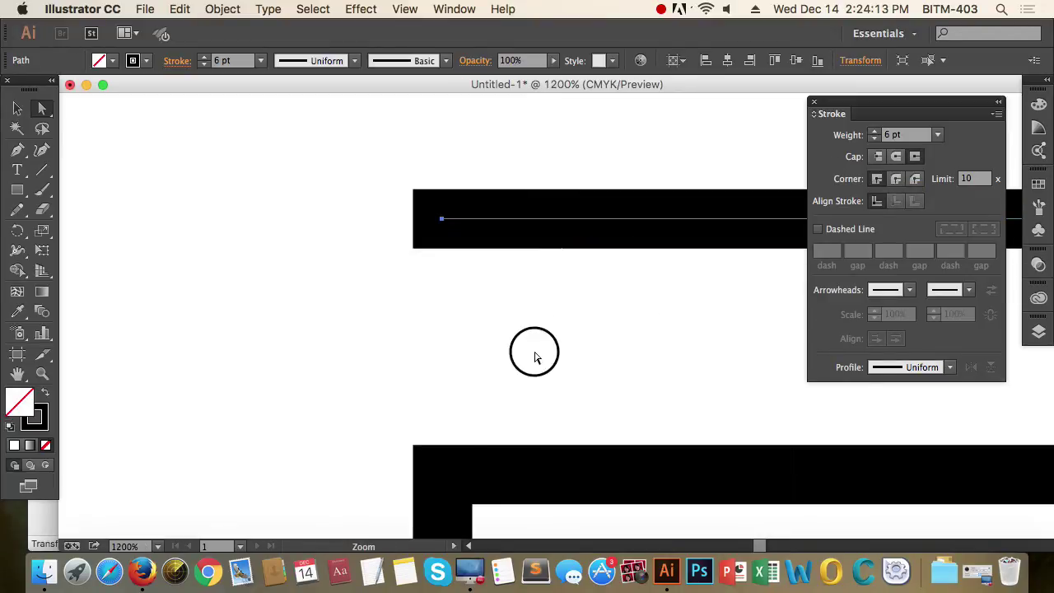
pyautogui.keyDown('alt'); pyautogui.click(536, 351); pyautogui.keyUp('alt')
pyautogui.moveTo(612, 352); pyautogui.dragTo(304, 275)
pyautogui.moveTo(187, 178); pyautogui.dragTo(462, 353)
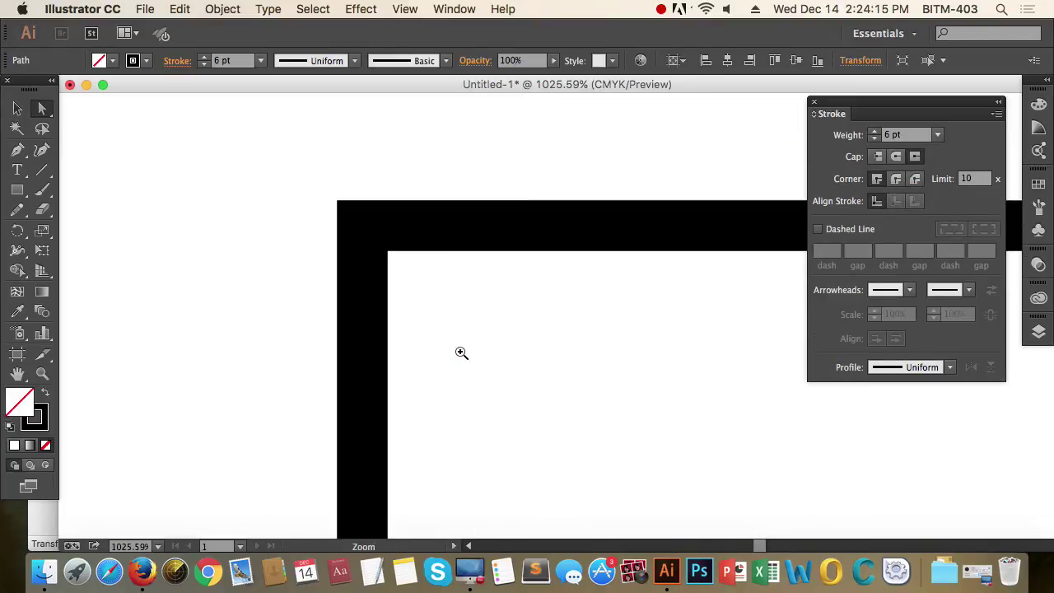
pyautogui.moveTo(256, 178); pyautogui.dragTo(572, 376)
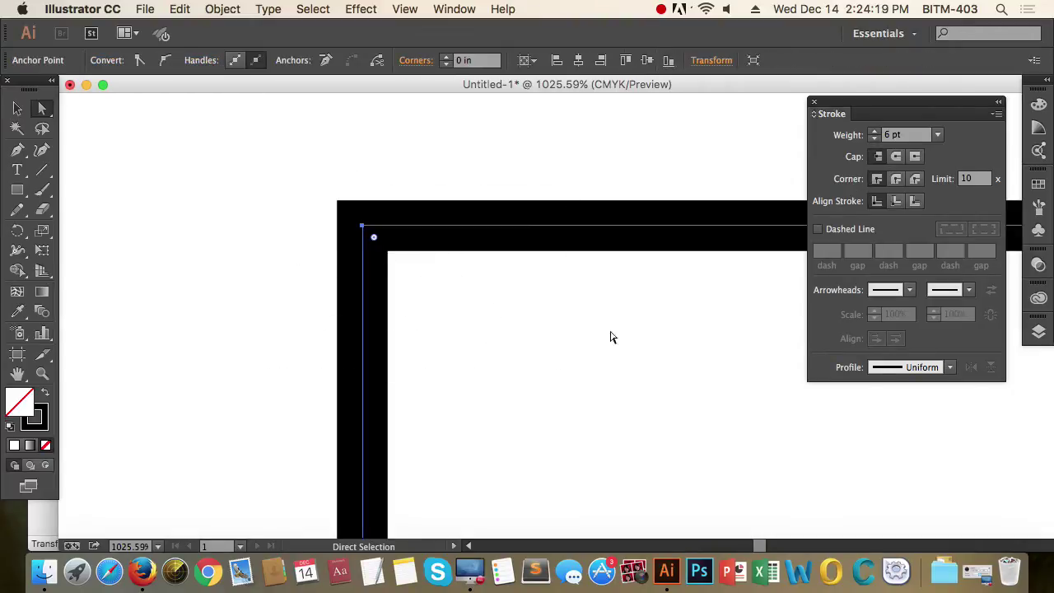
pyautogui.press('z')
pyautogui.press('super+1')
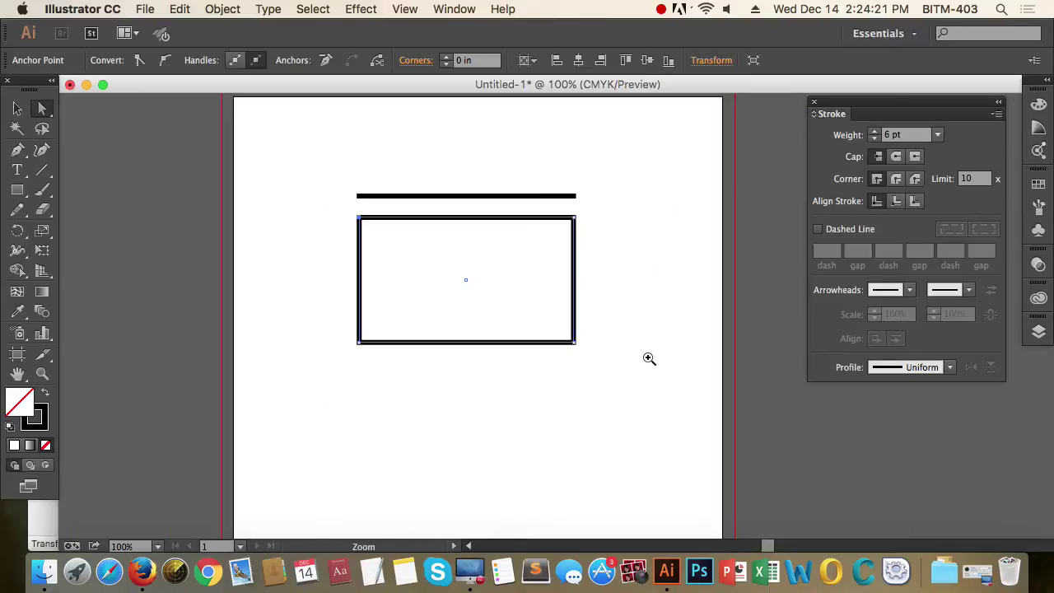
pyautogui.moveTo(327, 189); pyautogui.dragTo(454, 294)
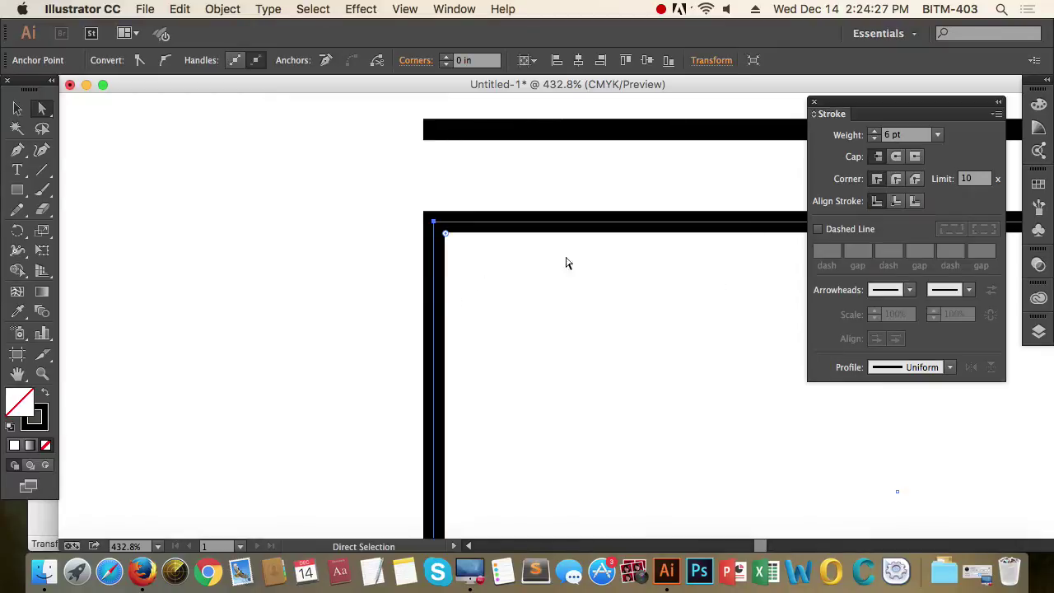
pyautogui.click(900, 183)
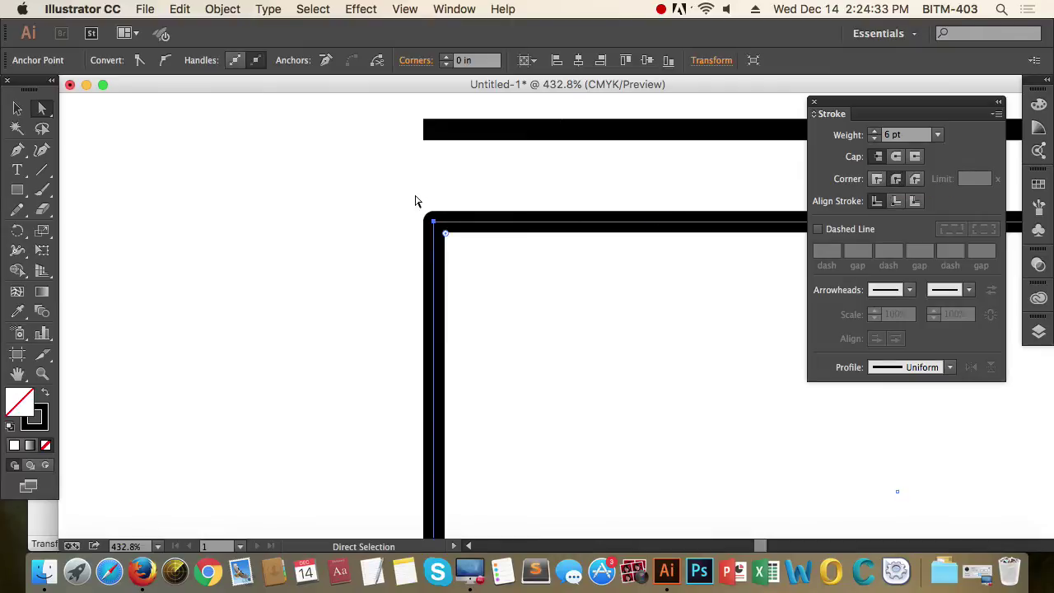
pyautogui.press('super+space')
pyautogui.moveTo(390, 194); pyautogui.dragTo(533, 289)
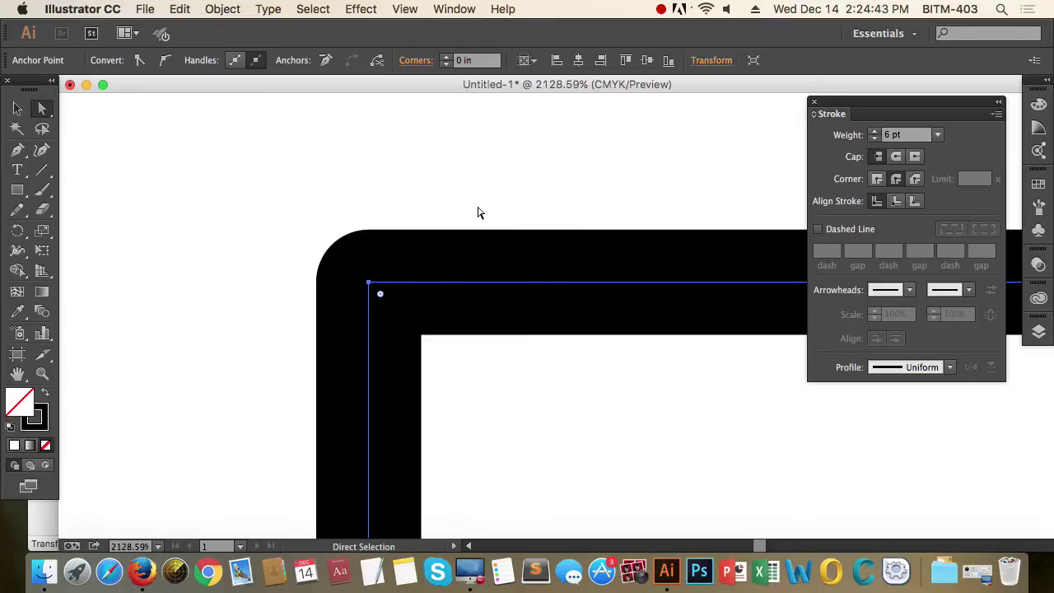
# Apply a bevel join to the rectangle's stroke and inspect the upper-left corner up close
pyautogui.click(917, 180)
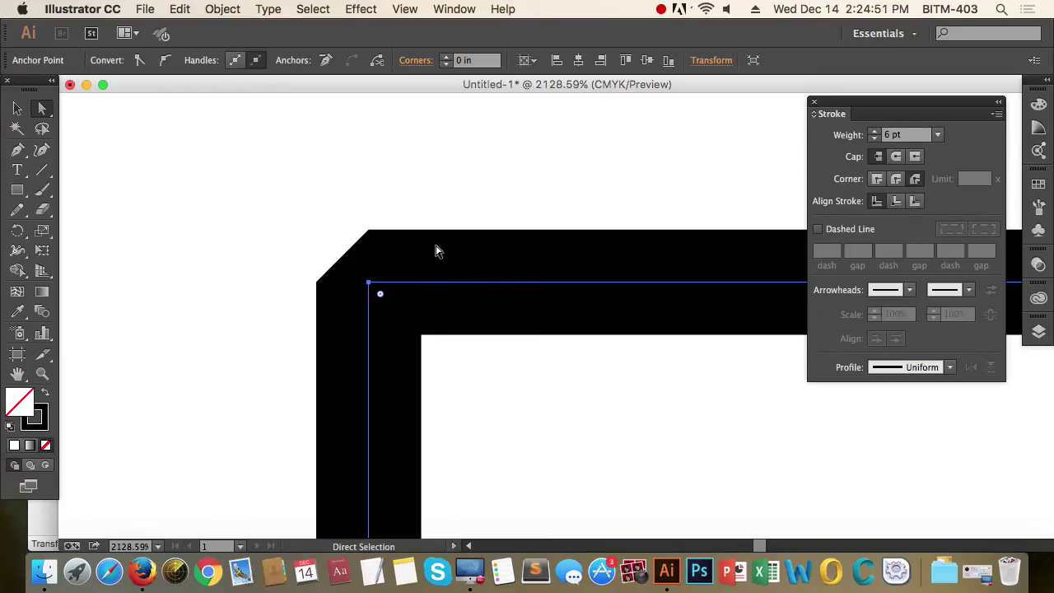
pyautogui.keyDown('alt'); pyautogui.keyDown('super'); pyautogui.click(464, 353); pyautogui.keyUp('super'); pyautogui.keyUp('alt')
pyautogui.keyDown('alt'); pyautogui.keyDown('super'); pyautogui.click(607, 370); pyautogui.keyUp('super'); pyautogui.keyUp('alt')
pyautogui.keyDown('alt'); pyautogui.keyDown('super'); pyautogui.click(435, 371); pyautogui.keyUp('super'); pyautogui.keyUp('alt')
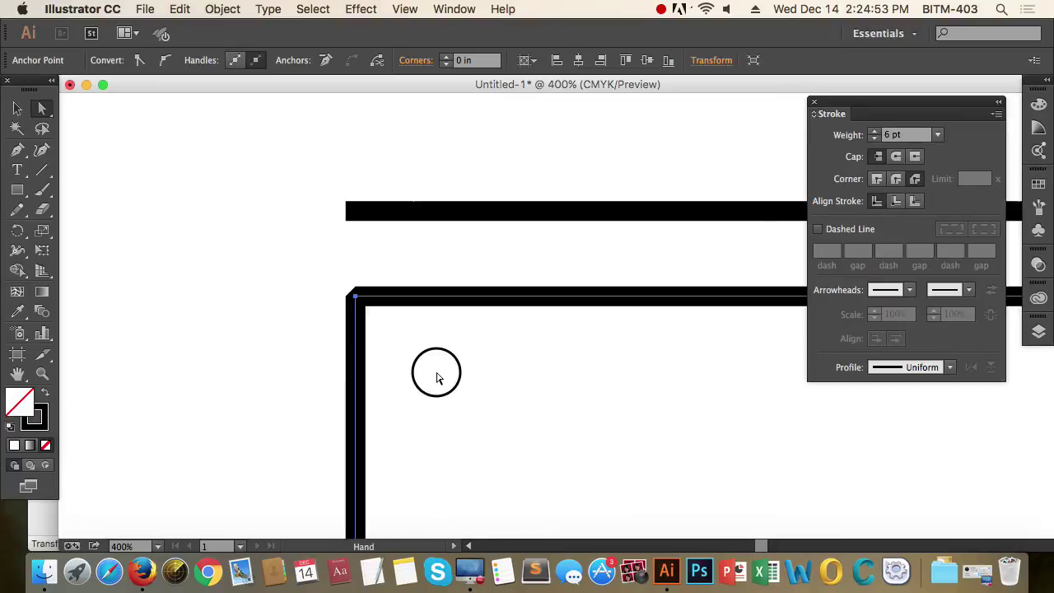
pyautogui.moveTo(313, 271); pyautogui.dragTo(492, 384)
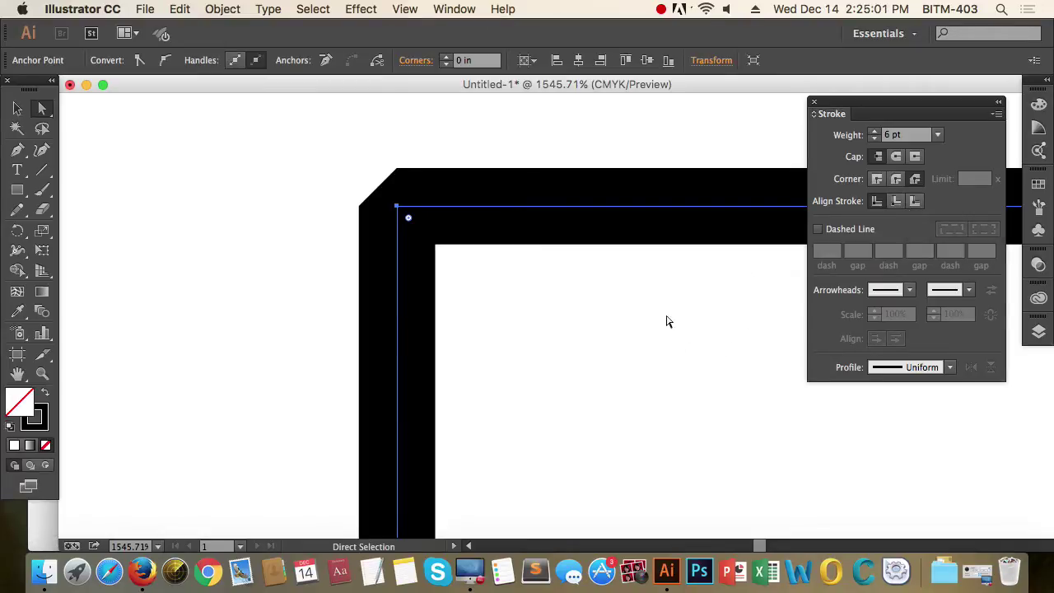
# Select the rectangle and align its stroke to the inside of the path
pyautogui.keyDown('alt'); pyautogui.keyDown('super'); pyautogui.click(687, 266); pyautogui.keyUp('super'); pyautogui.keyUp('alt')
pyautogui.keyDown('alt'); pyautogui.keyDown('super'); pyautogui.click(527, 258); pyautogui.keyUp('super'); pyautogui.keyUp('alt')
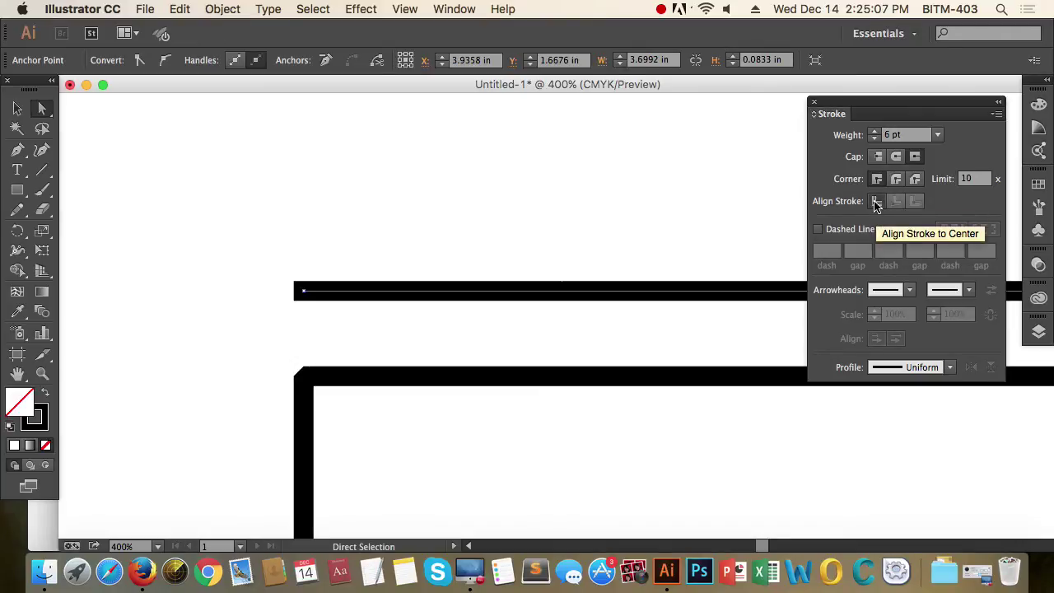
pyautogui.moveTo(608, 346); pyautogui.dragTo(666, 409)
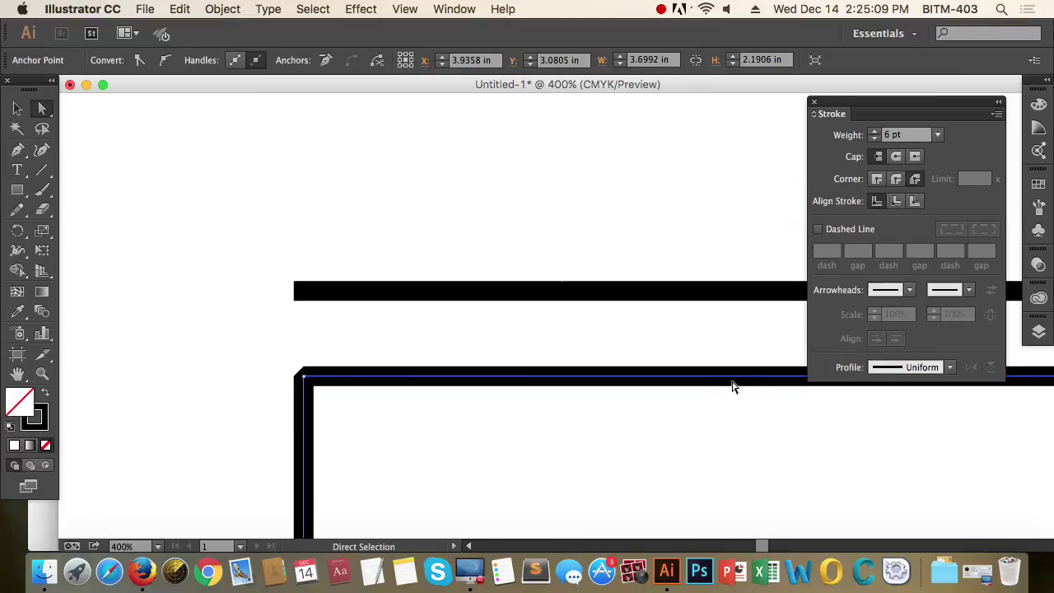
pyautogui.moveTo(733, 387)
pyautogui.mouseDown()
pyautogui.moveTo(706, 253)
pyautogui.moveTo(657, 235)
pyautogui.mouseUp()
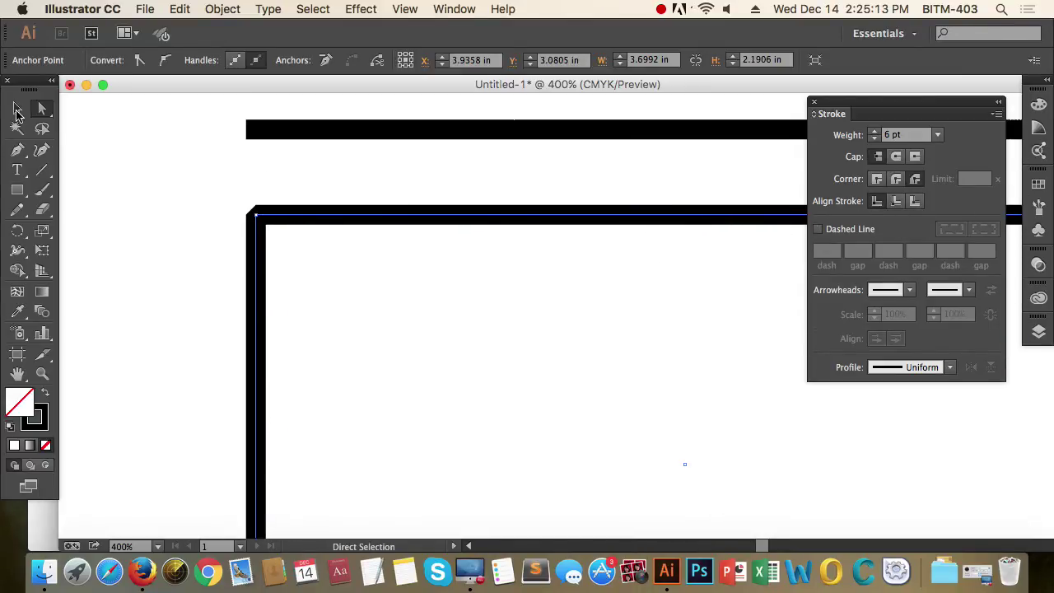
pyautogui.click(16, 111)
pyautogui.click(895, 204)
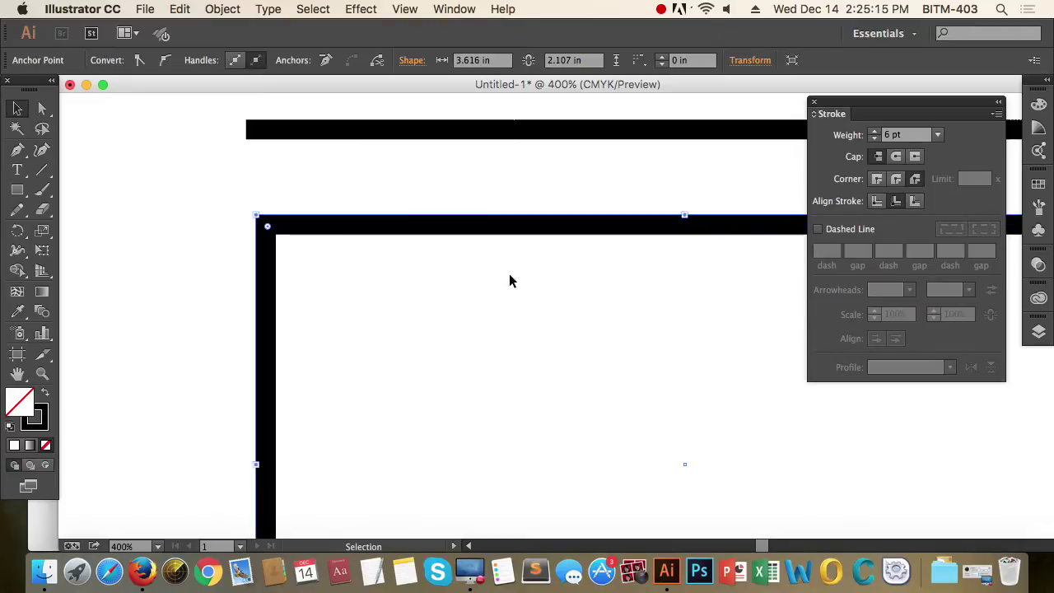
pyautogui.press('super+space')
pyautogui.moveTo(238, 197); pyautogui.dragTo(372, 294)
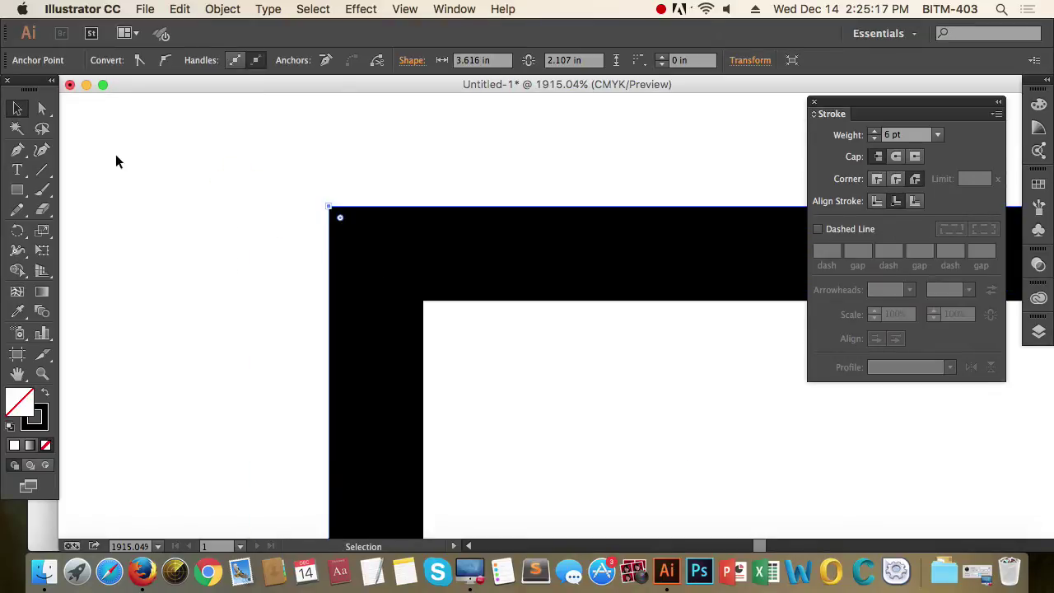
# Align the rectangle's stroke to the outside of its path and set its corners to a miter join
pyautogui.click(42, 109)
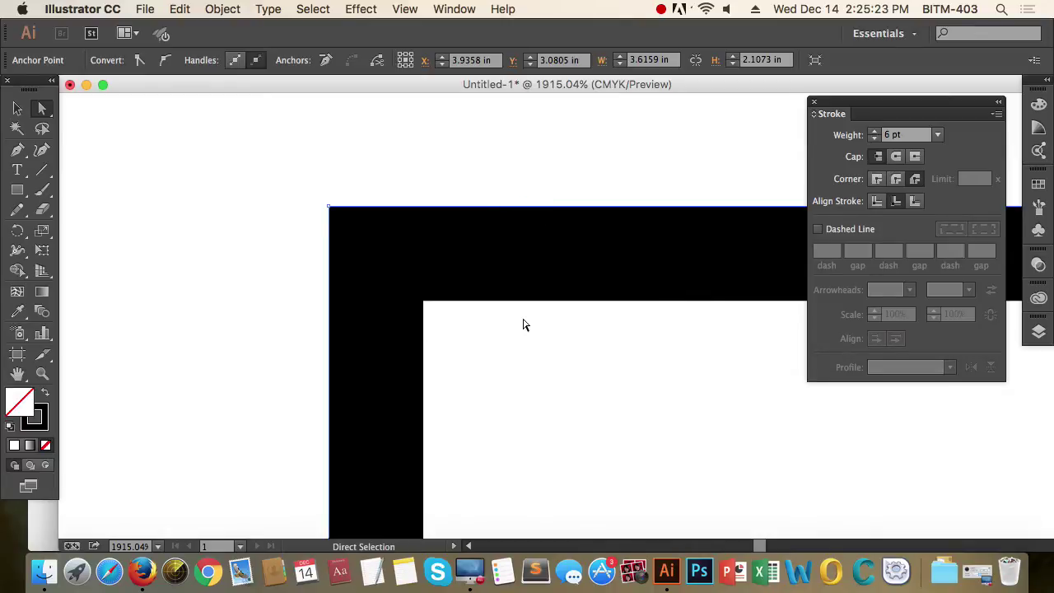
pyautogui.click(915, 203)
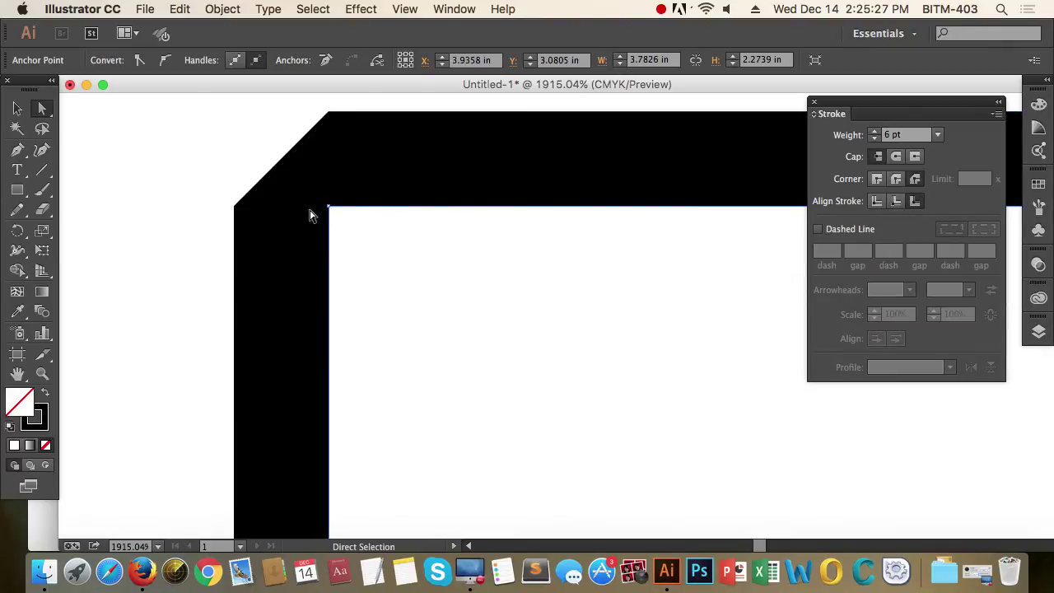
pyautogui.click(878, 179)
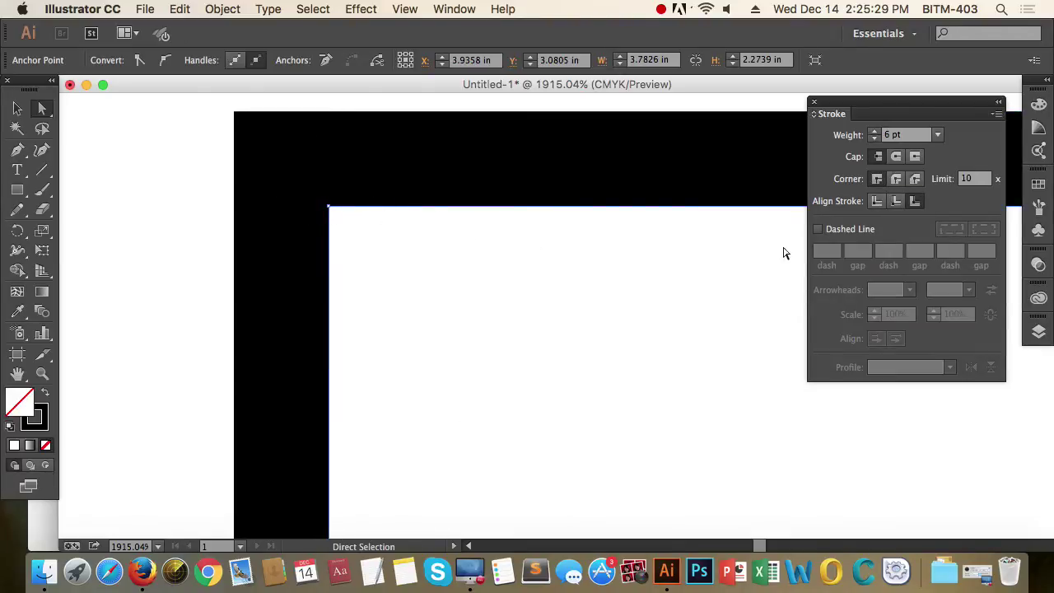
pyautogui.press('z')
pyautogui.click(649, 297)
pyautogui.keyDown('alt'); pyautogui.click(569, 334); pyautogui.keyUp('alt')
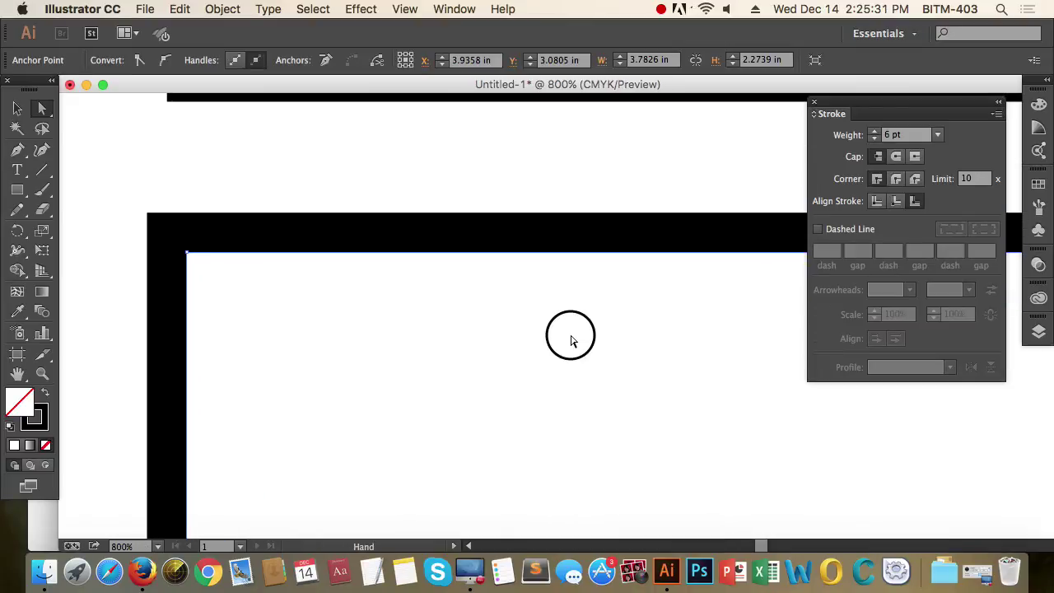
pyautogui.keyDown('alt'); pyautogui.click(549, 322); pyautogui.keyUp('alt')
pyautogui.press('a')
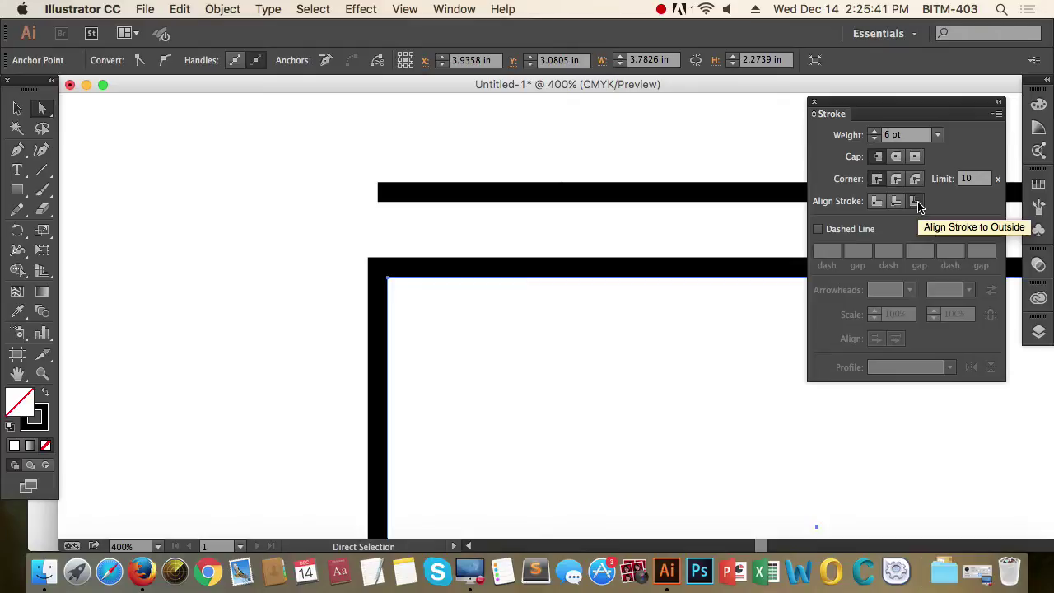
# Compare the center and outside stroke alignments on the rectangle, and finish with the stroke aligned to center
pyautogui.click(877, 203)
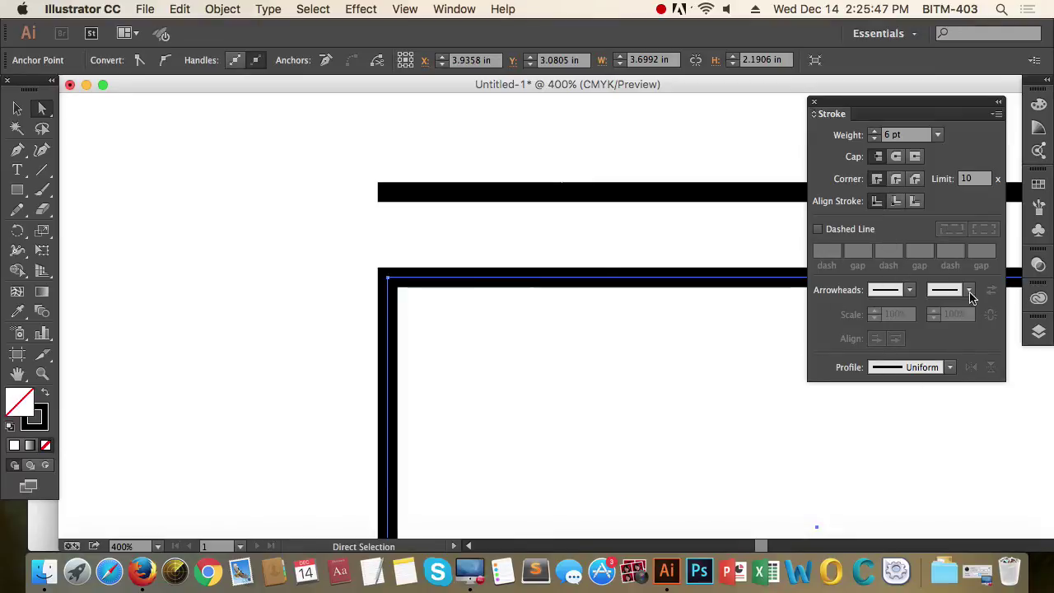
pyautogui.click(916, 202)
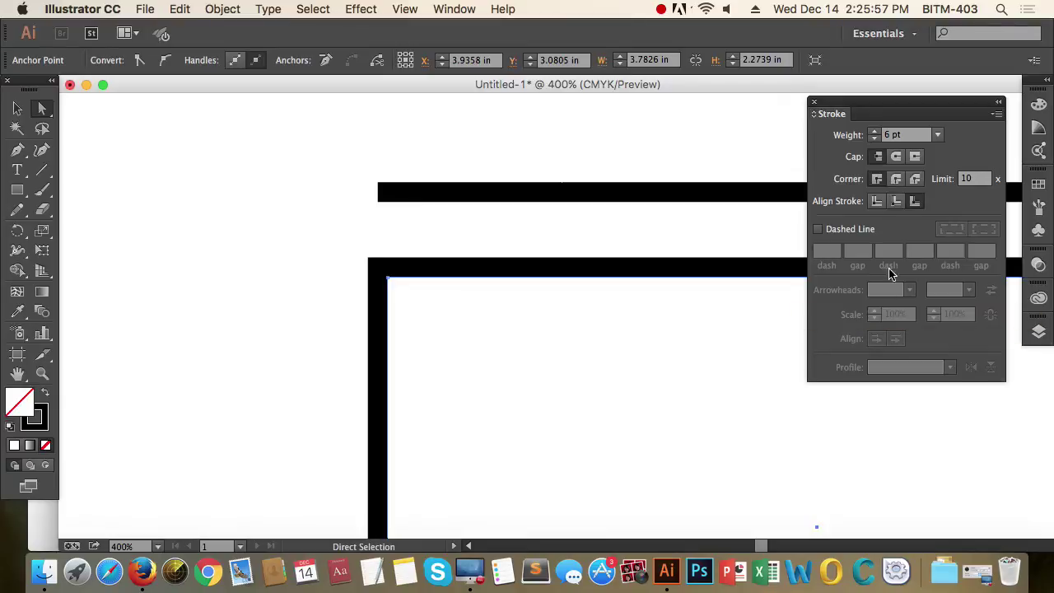
pyautogui.click(878, 206)
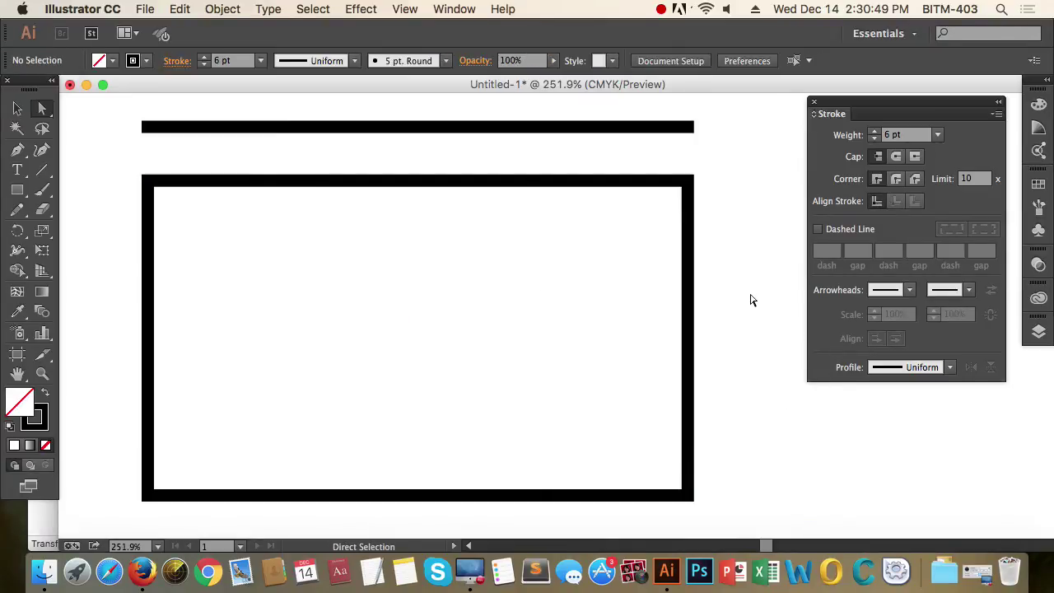
# Turn the strokes of both the line and the rectangle into dashed lines with a 12 pt dash
pyautogui.moveTo(711, 114); pyautogui.dragTo(606, 229)
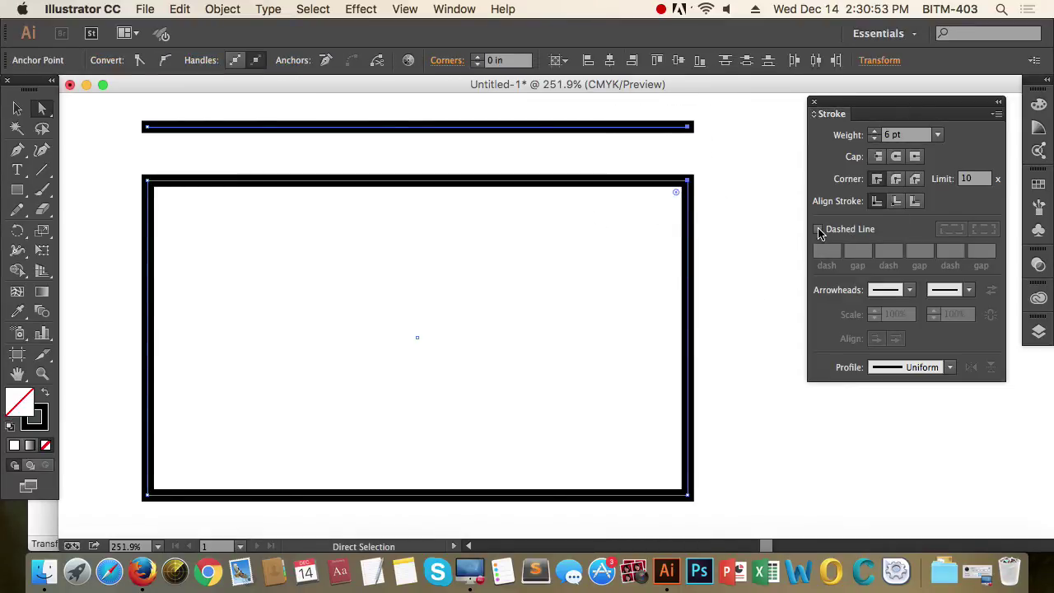
pyautogui.click(819, 232)
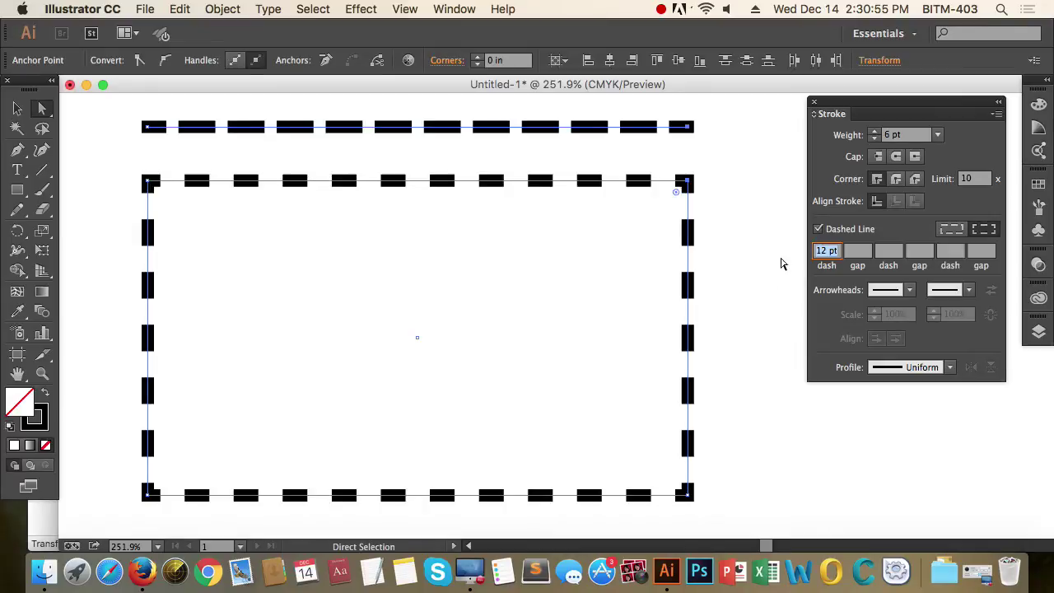
pyautogui.click(750, 323)
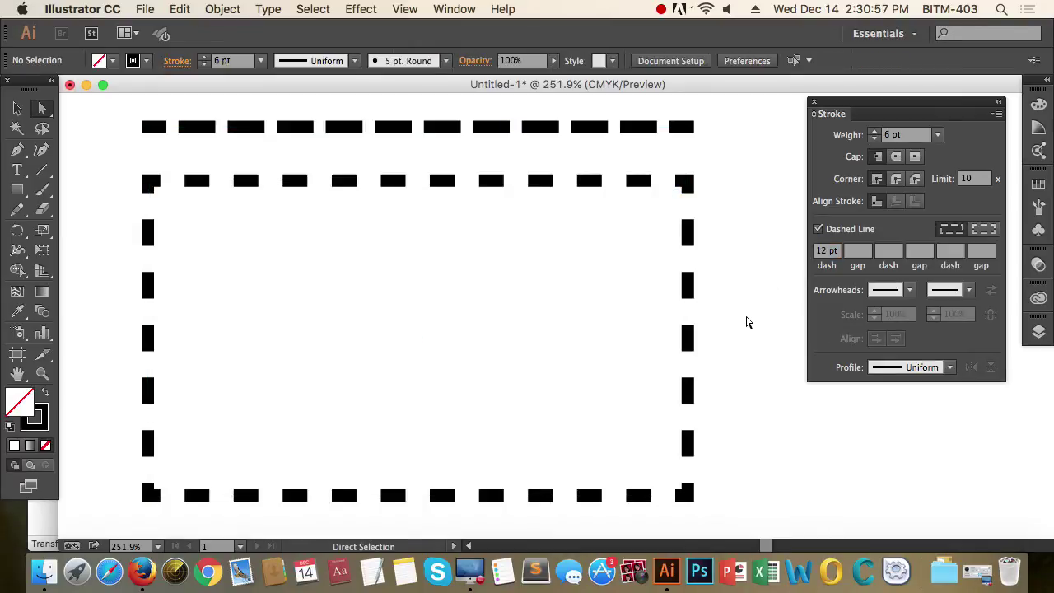
# Give the rectangle's dashed stroke a 5 pt dash and a 12 pt gap
pyautogui.moveTo(748, 323); pyautogui.dragTo(624, 244)
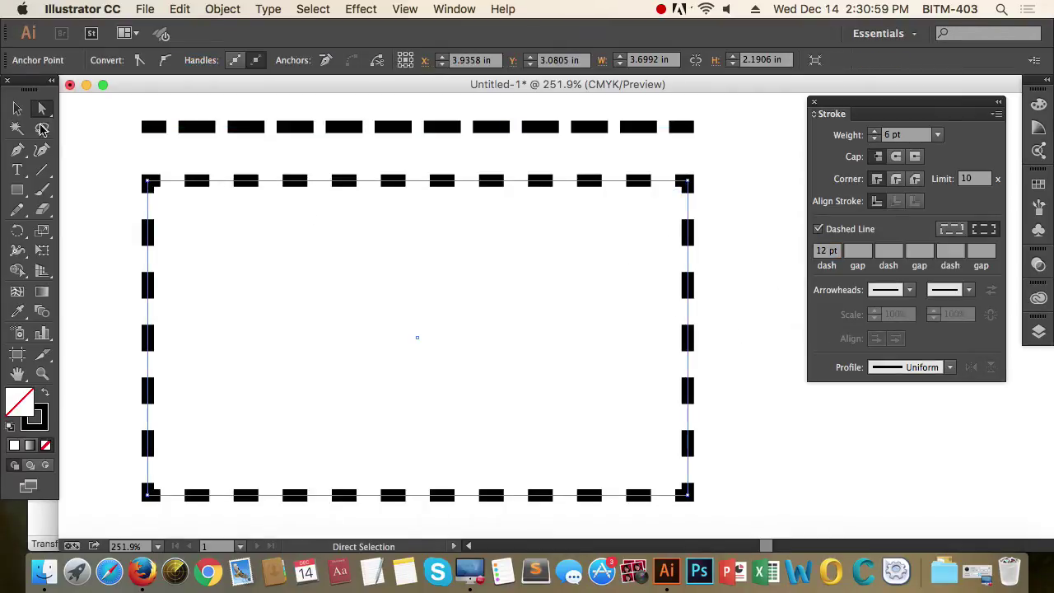
pyautogui.click(17, 108)
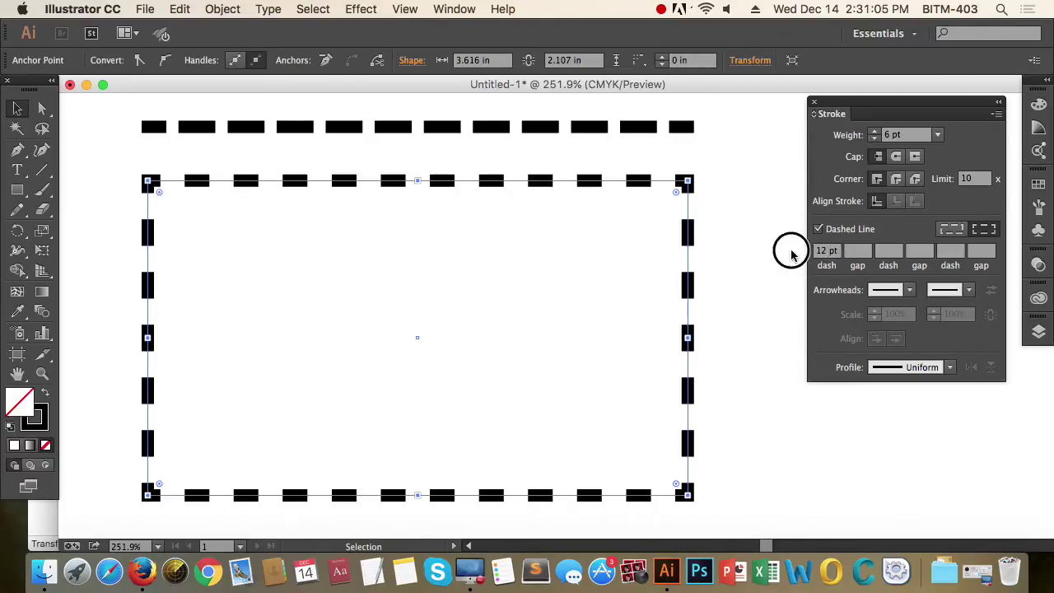
pyautogui.click(825, 250)
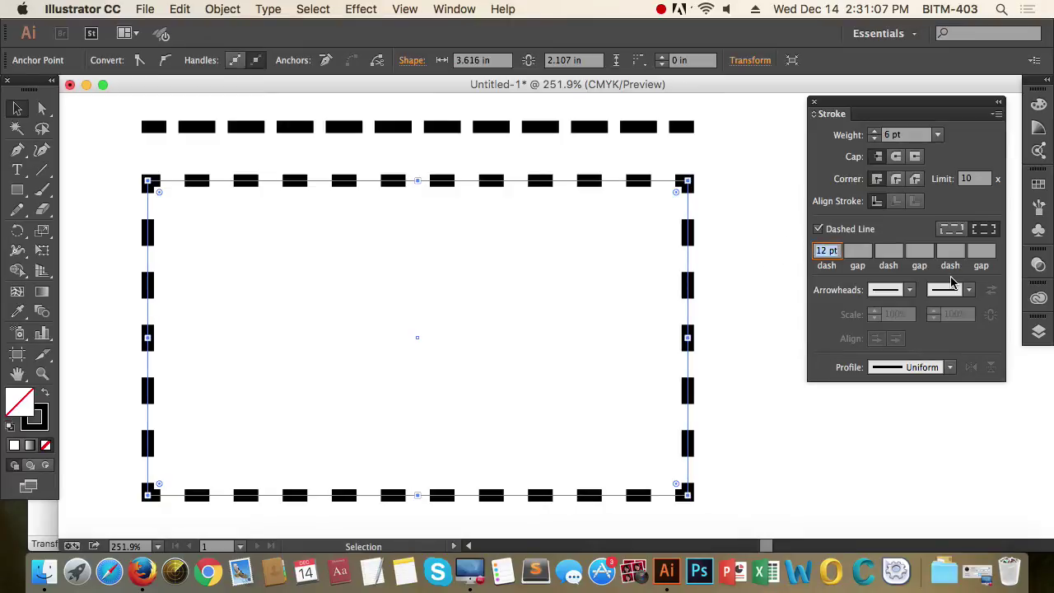
pyautogui.write('5')
pyautogui.press('Tab')
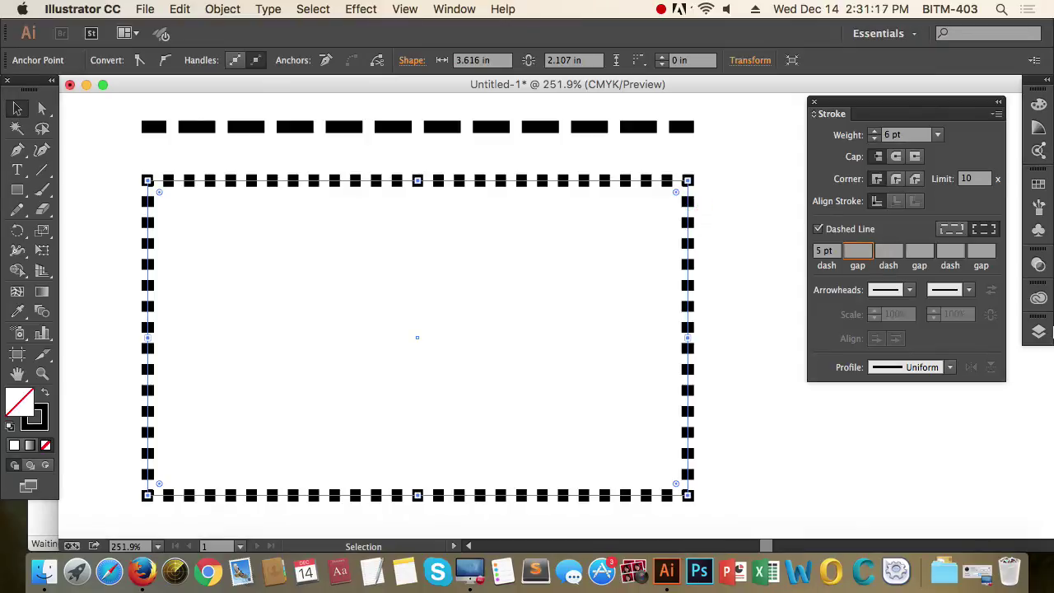
pyautogui.write('2')
pyautogui.press('Tab')
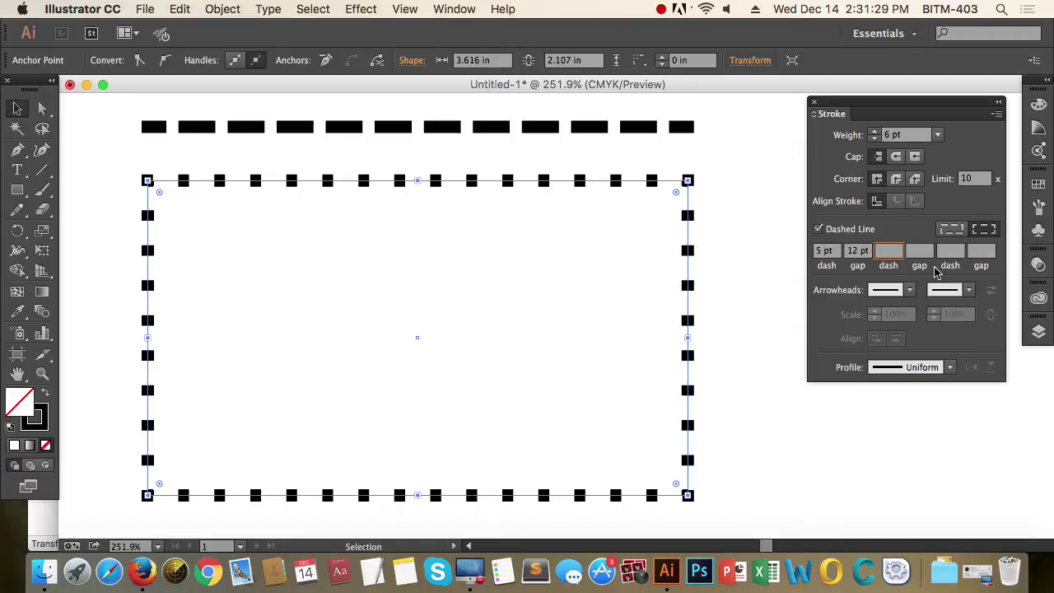
# Set the rectangle's dash pattern to a 12 pt dash with a 5 pt gap
pyautogui.click(855, 251)
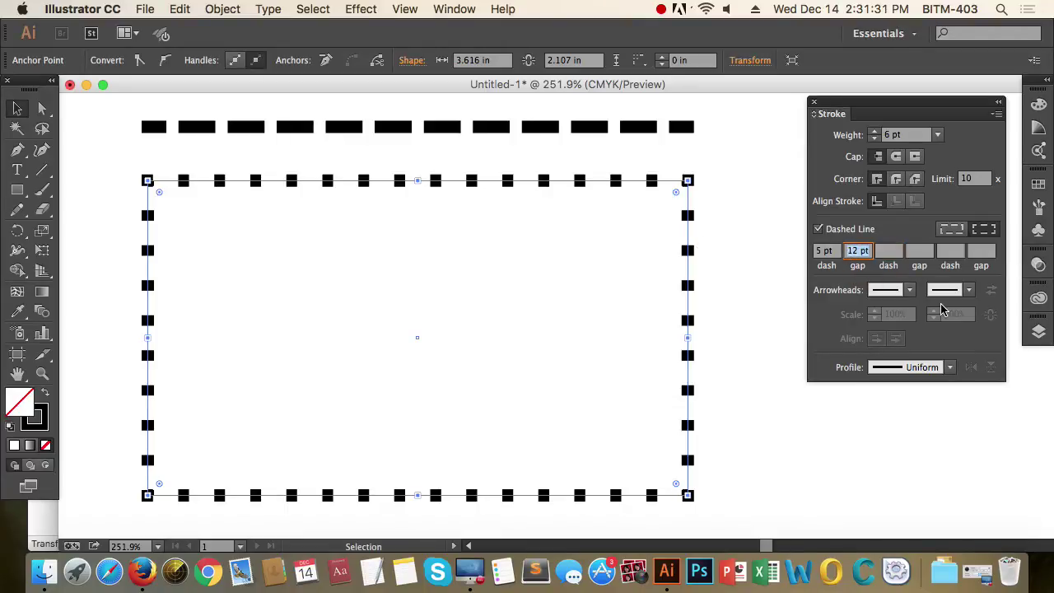
pyautogui.write('5')
pyautogui.press('Tab')
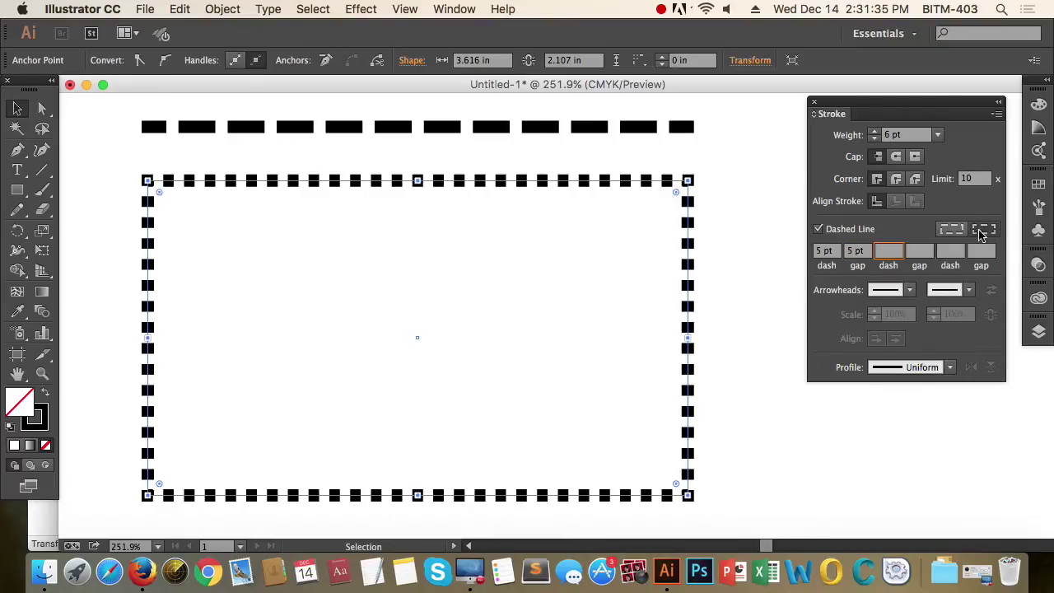
pyautogui.click(826, 250)
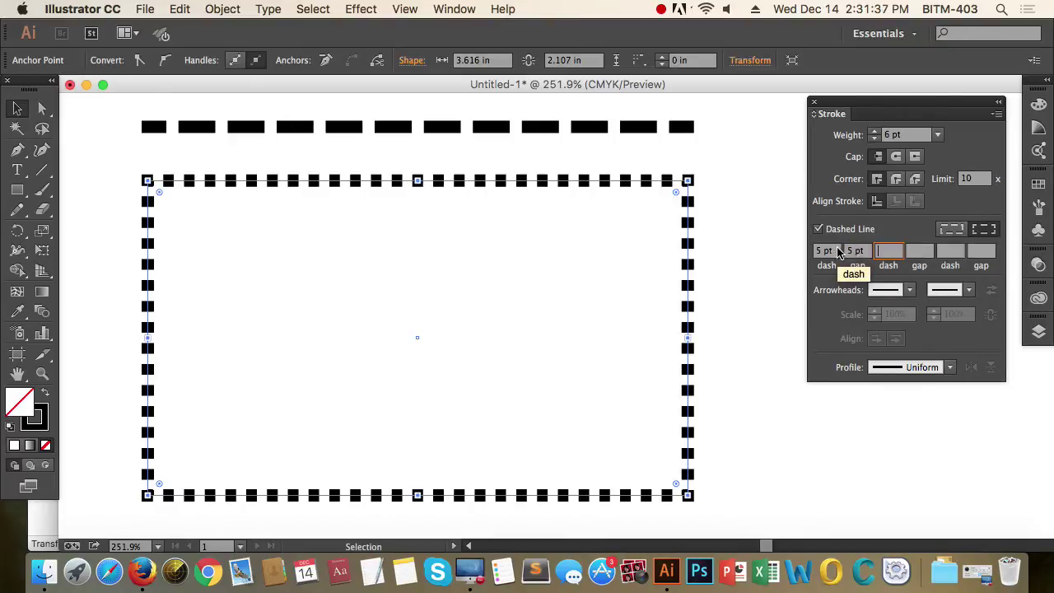
pyautogui.write('12')
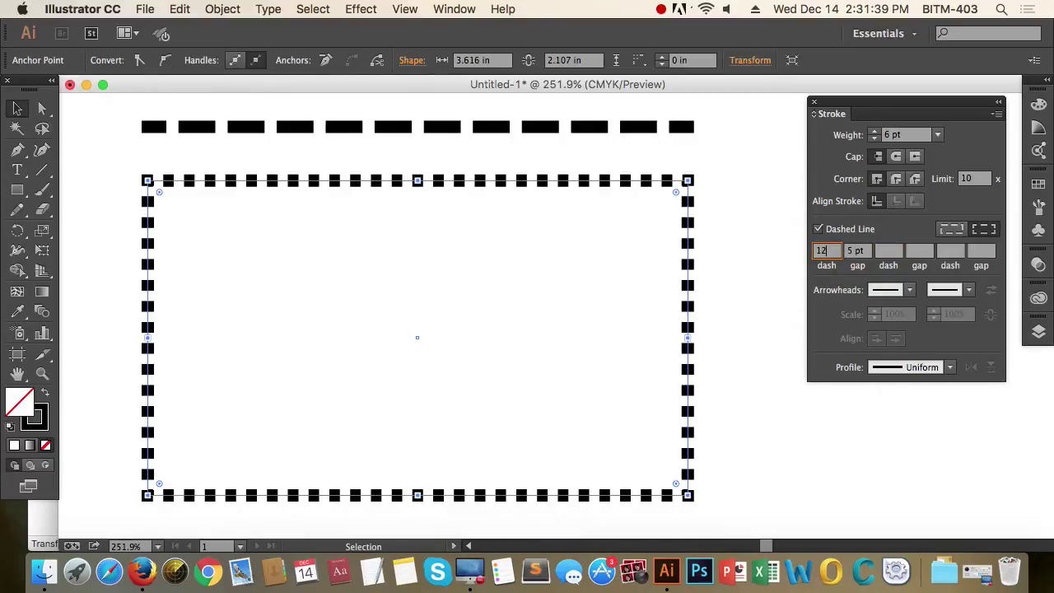
pyautogui.press('Tab')
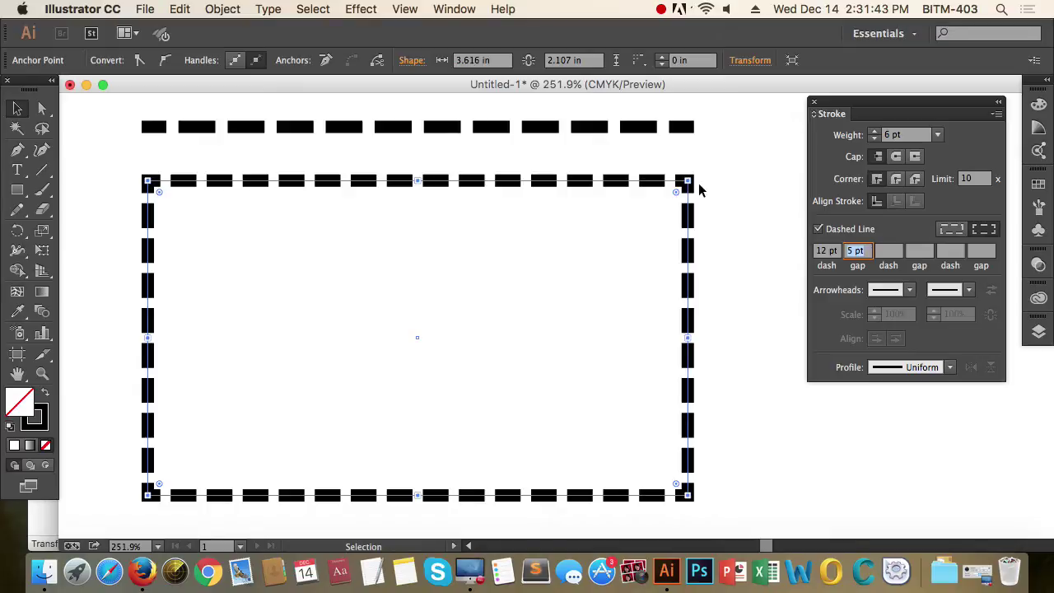
# Preserve exact dash and gap lengths on the rectangle's stroke and inspect its upper-left corner up close
pyautogui.click(952, 230)
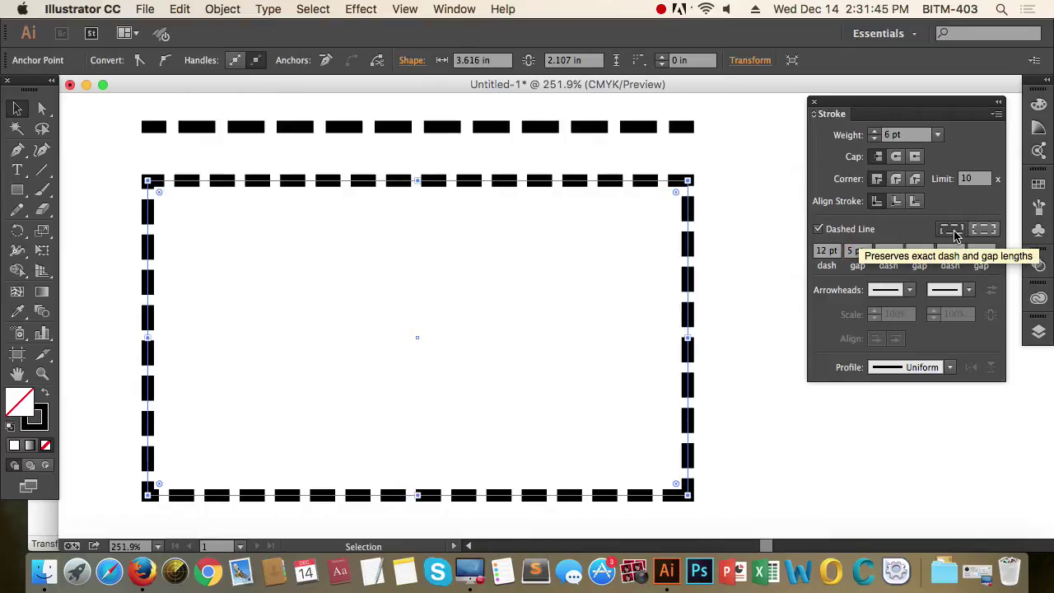
pyautogui.click(731, 288)
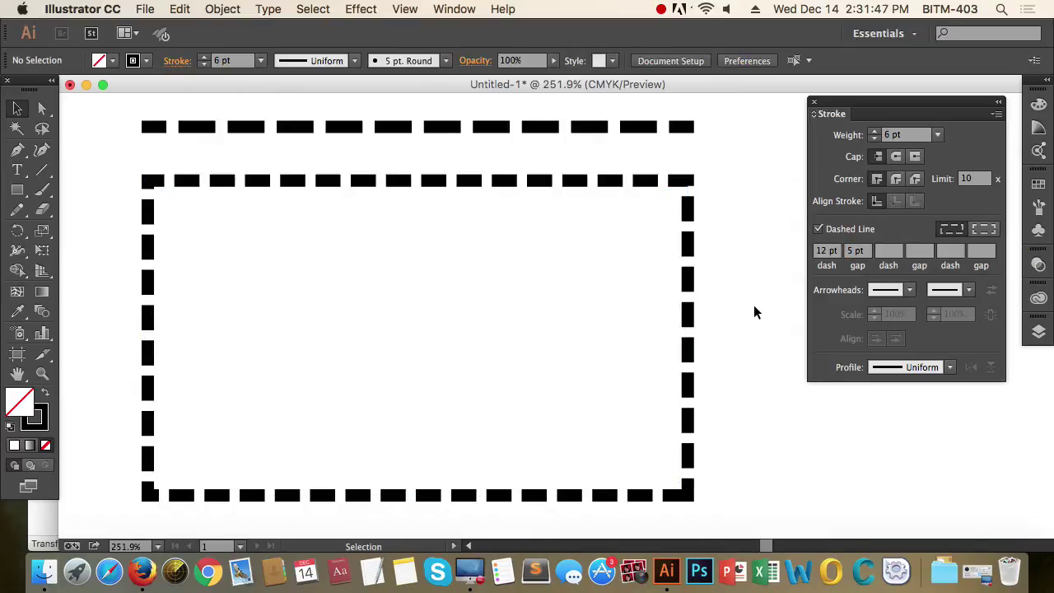
pyautogui.click(689, 296)
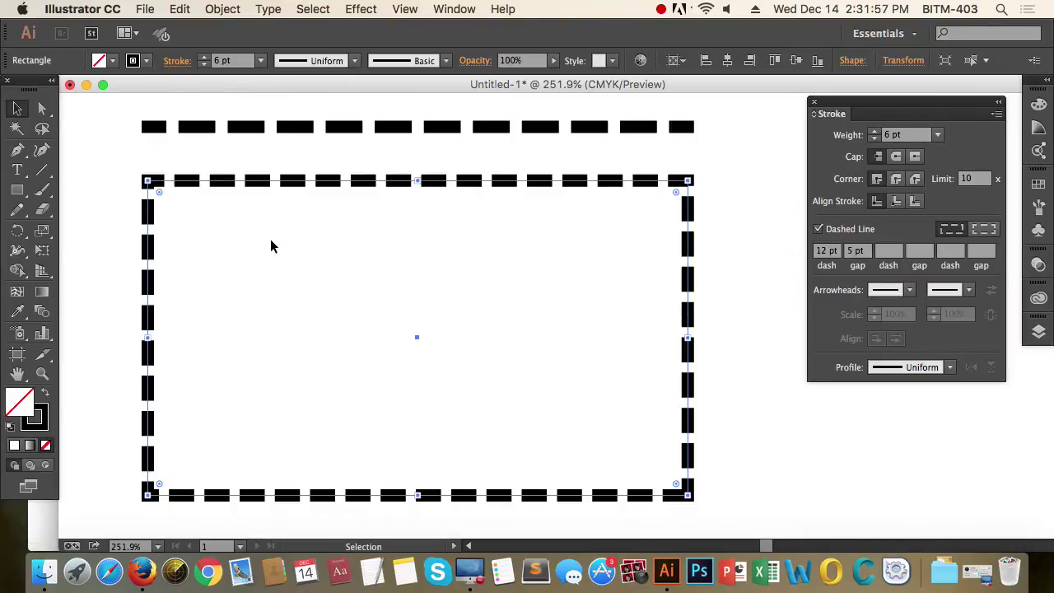
pyautogui.press('super+space')
pyautogui.moveTo(128, 166); pyautogui.dragTo(163, 197)
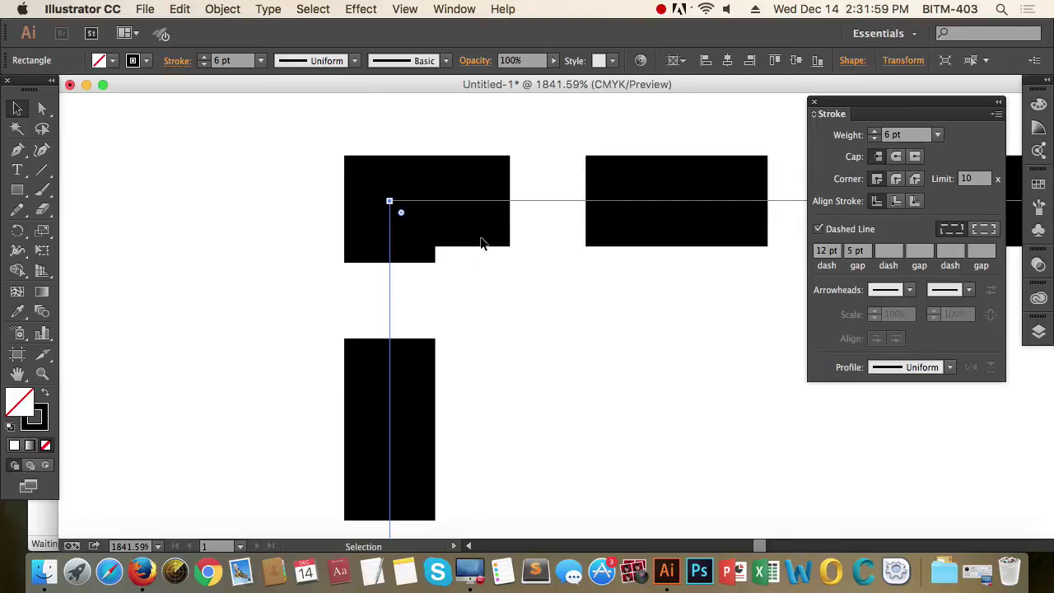
pyautogui.press('super+alt+space')
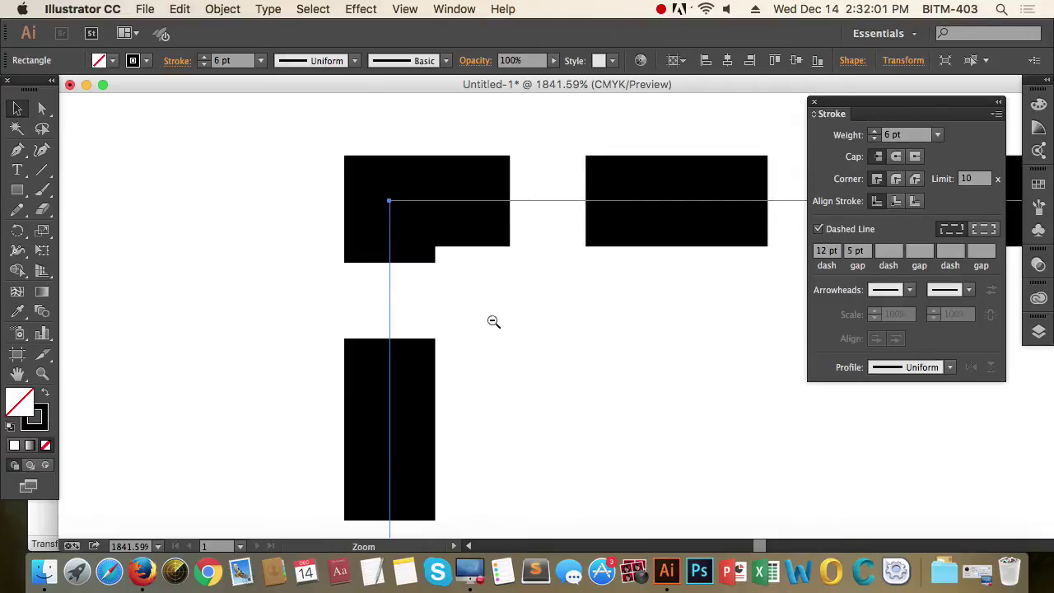
pyautogui.click(498, 323)
pyautogui.click(539, 348)
pyautogui.moveTo(630, 374); pyautogui.dragTo(252, 280)
pyautogui.click(426, 344)
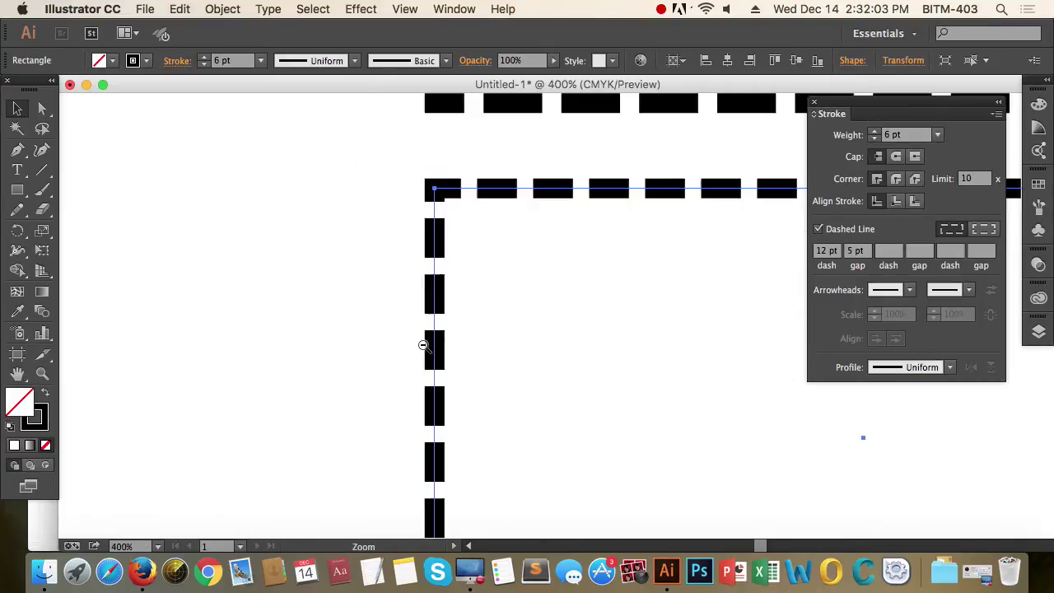
pyautogui.click(645, 393)
pyautogui.moveTo(645, 393); pyautogui.dragTo(340, 328)
pyautogui.moveTo(569, 369); pyautogui.dragTo(444, 360)
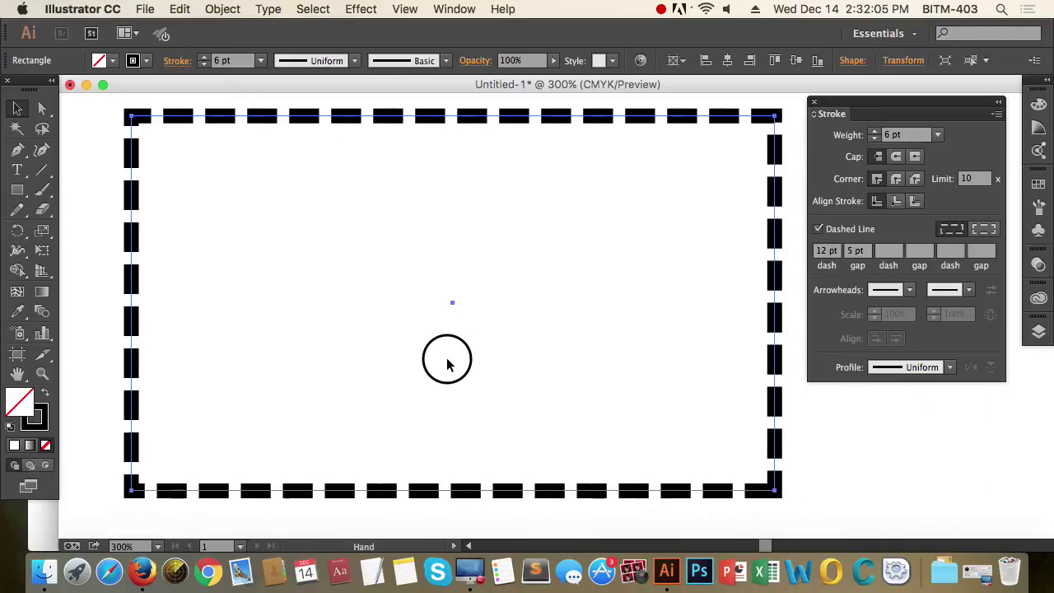
# Align the rectangle's dashes to corners and path ends, with lengths adjusted to fit
pyautogui.click(987, 230)
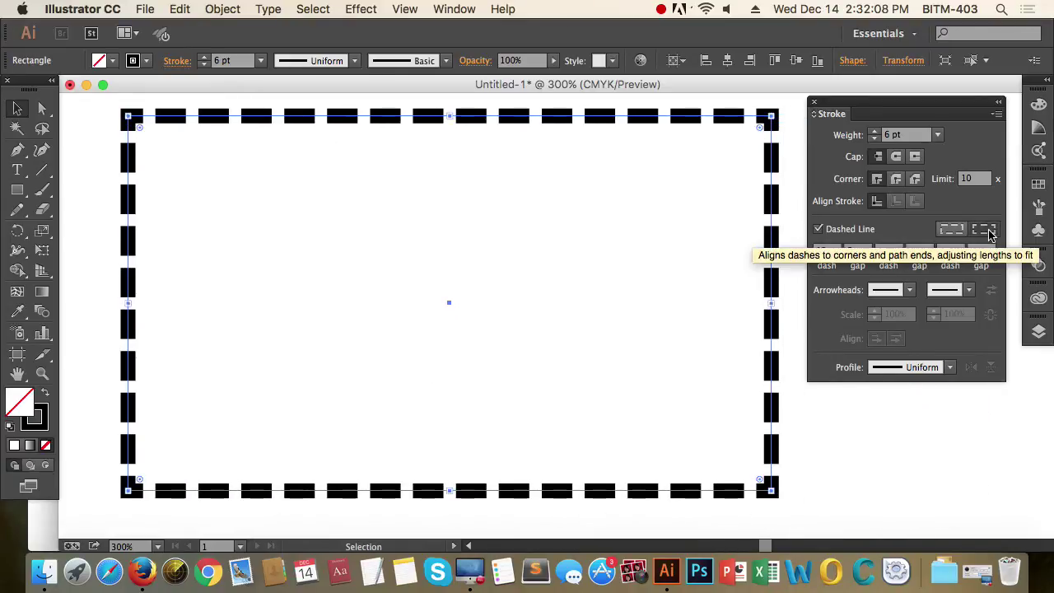
pyautogui.click(847, 494)
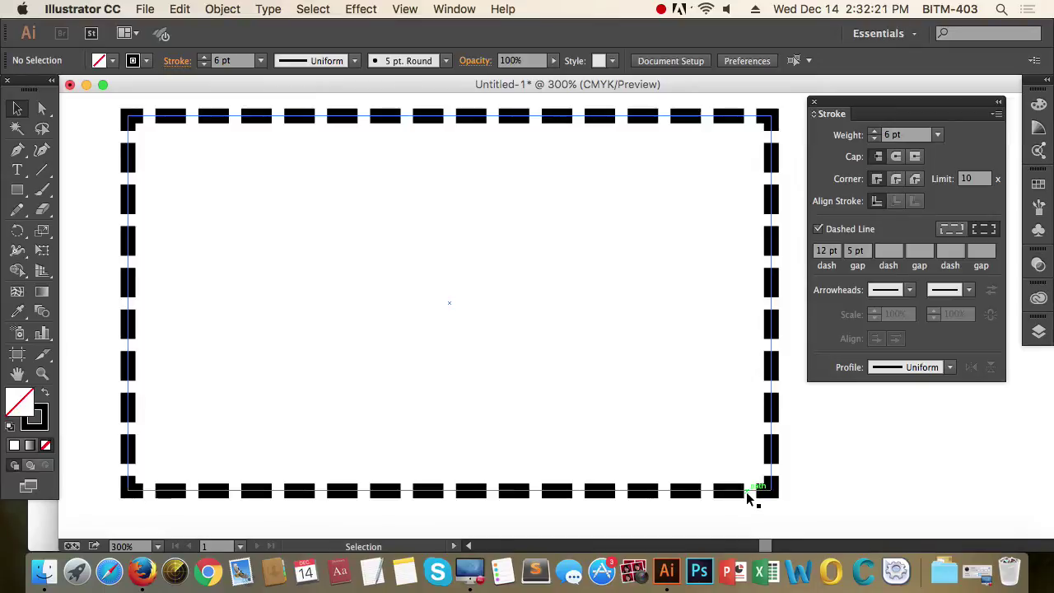
pyautogui.moveTo(815, 447); pyautogui.dragTo(776, 336)
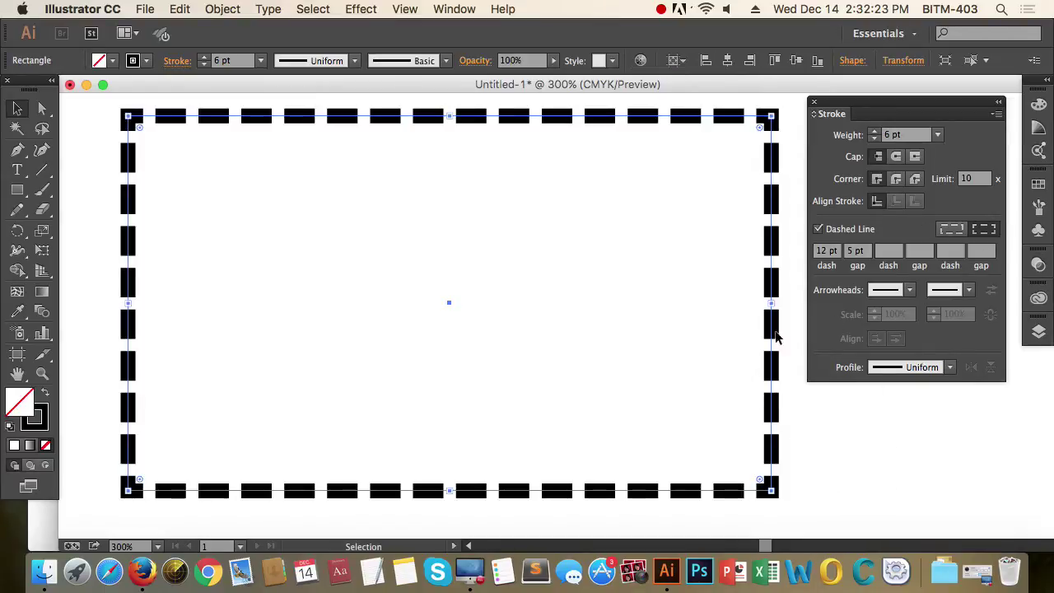
# Turn off the dashed line option for both the line and the rectangle
pyautogui.press('super+minus')
pyautogui.press('super+minus')
pyautogui.moveTo(522, 218); pyautogui.dragTo(585, 355)
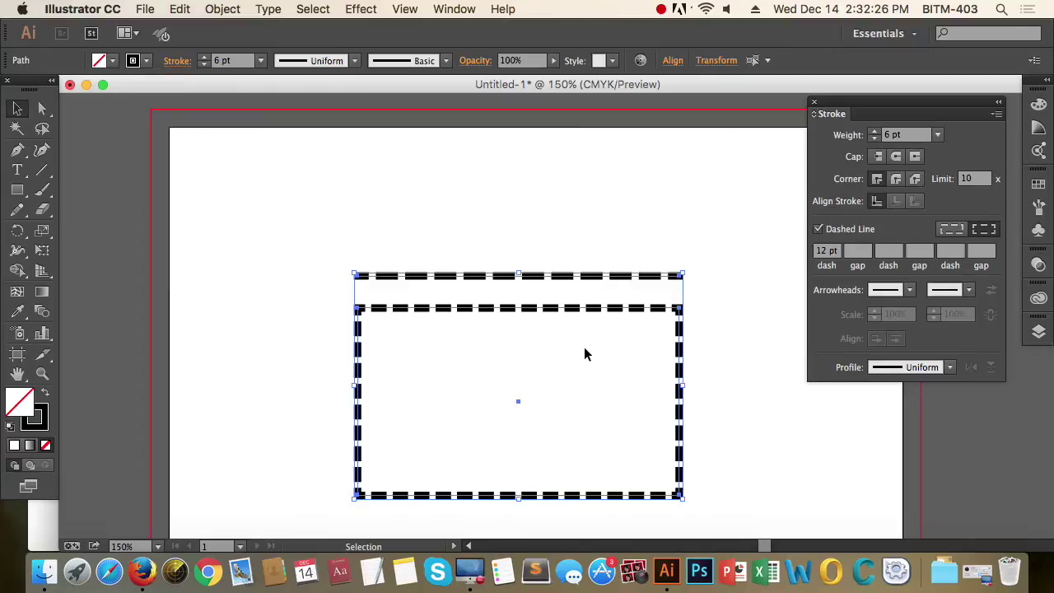
pyautogui.click(819, 230)
pyautogui.click(737, 336)
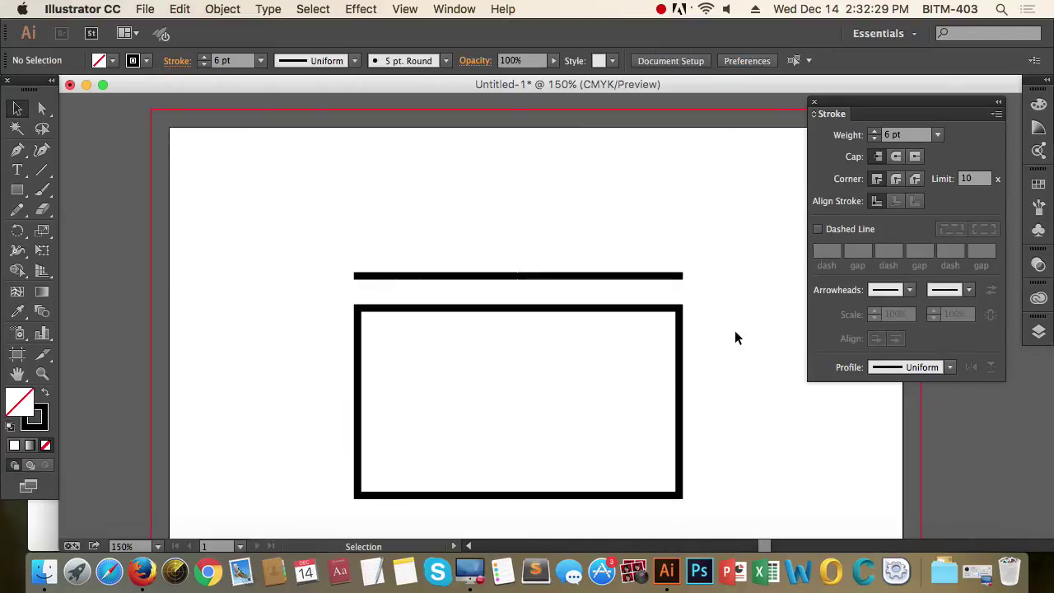
# Move the line farther above the rectangle and give its start the Arrow 1 arrowhead
pyautogui.moveTo(543, 250); pyautogui.dragTo(583, 230)
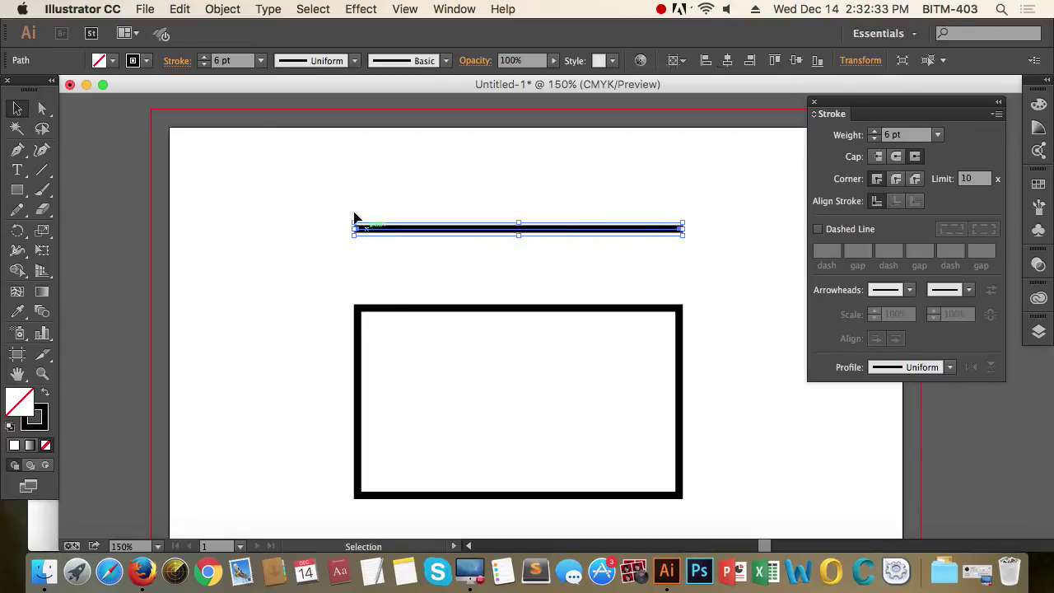
pyautogui.moveTo(281, 155); pyautogui.dragTo(644, 366)
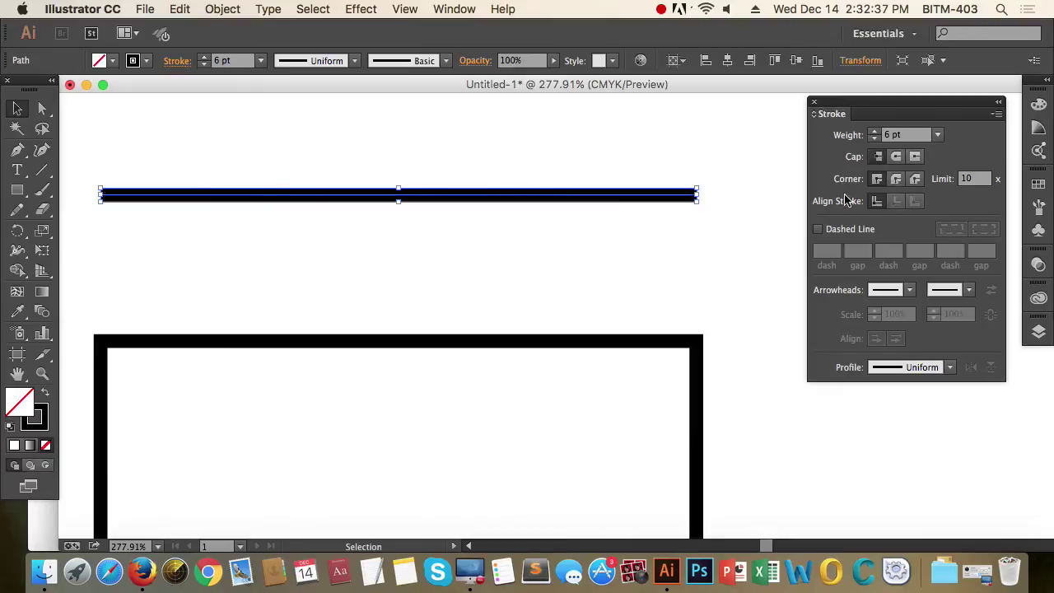
pyautogui.click(907, 293)
pyautogui.click(792, 346)
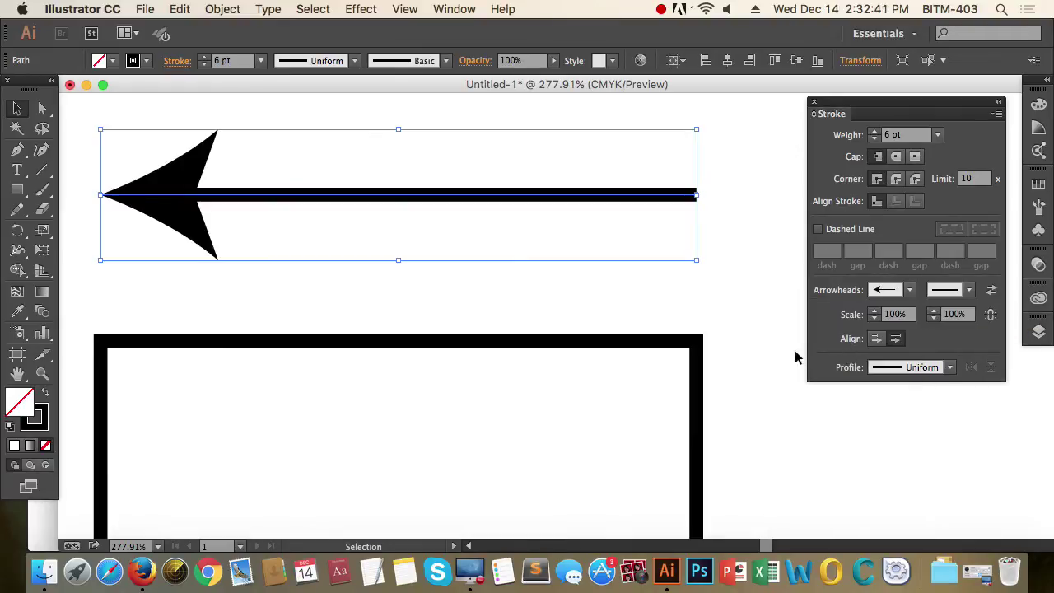
# Apply the Arrow 17 arrowhead to the end of the line
pyautogui.click(604, 304)
pyautogui.moveTo(604, 304); pyautogui.dragTo(491, 168)
pyautogui.click(969, 289)
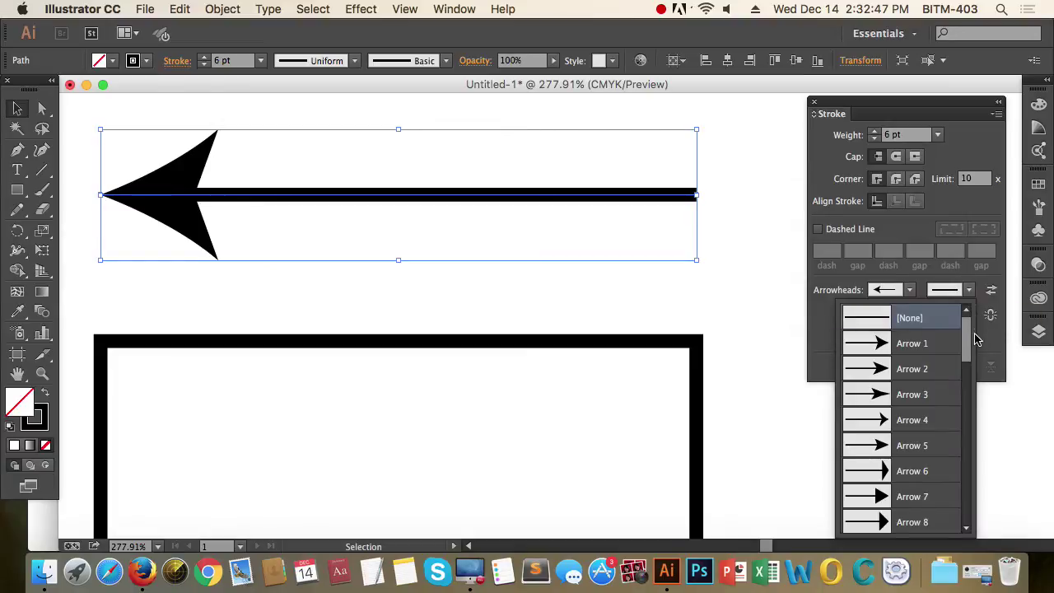
pyautogui.moveTo(969, 342); pyautogui.dragTo(969, 414)
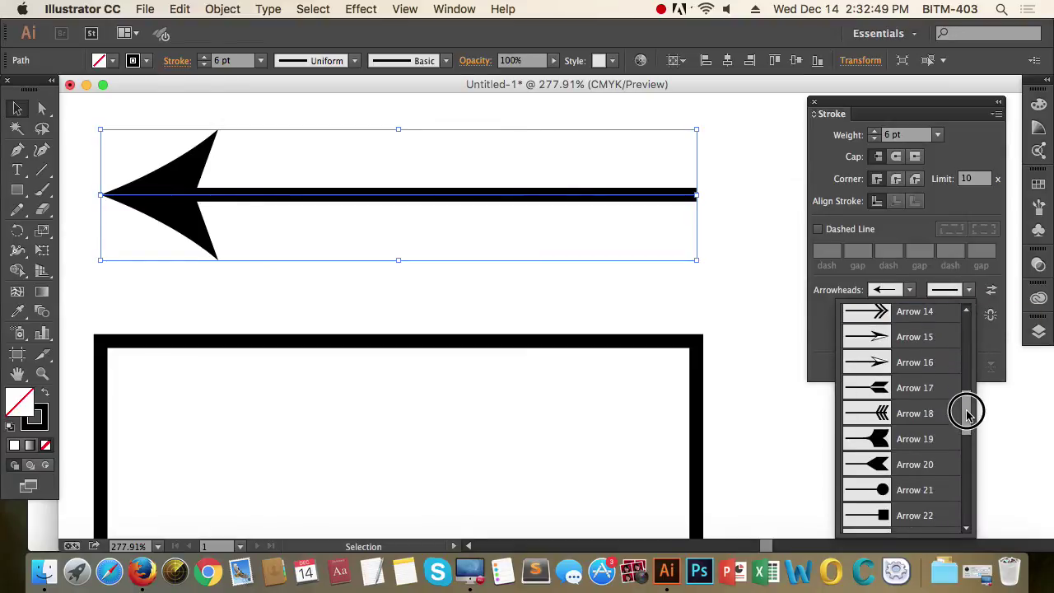
pyautogui.click(906, 388)
pyautogui.click(741, 392)
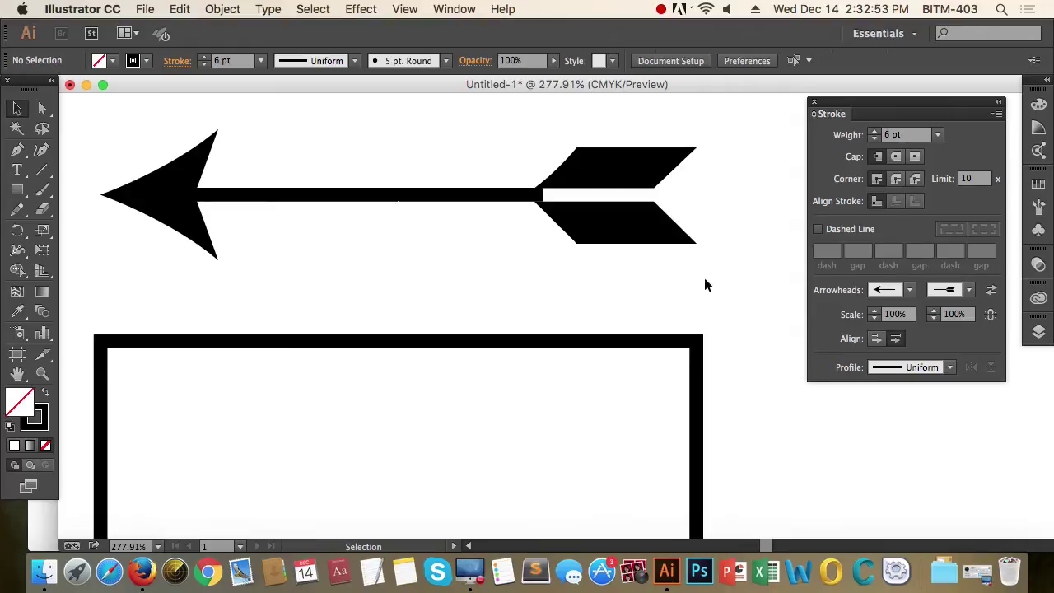
# Give the rectangle's stroke an Arrow 3 start arrowhead and an open-circle end arrowhead
pyautogui.click(596, 237)
pyautogui.moveTo(744, 388); pyautogui.dragTo(717, 177)
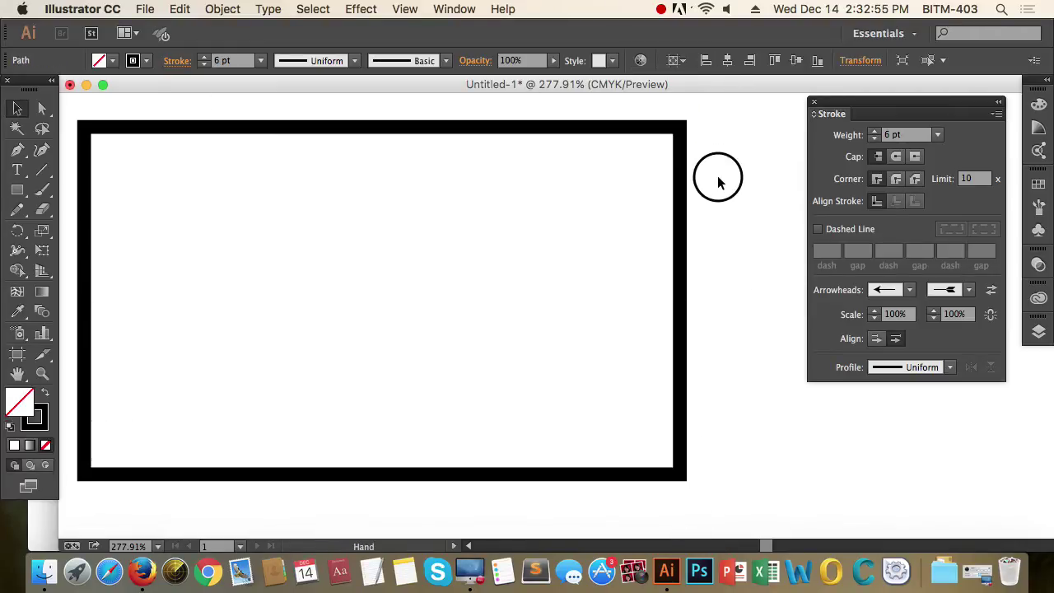
pyautogui.click(599, 246)
pyautogui.click(909, 290)
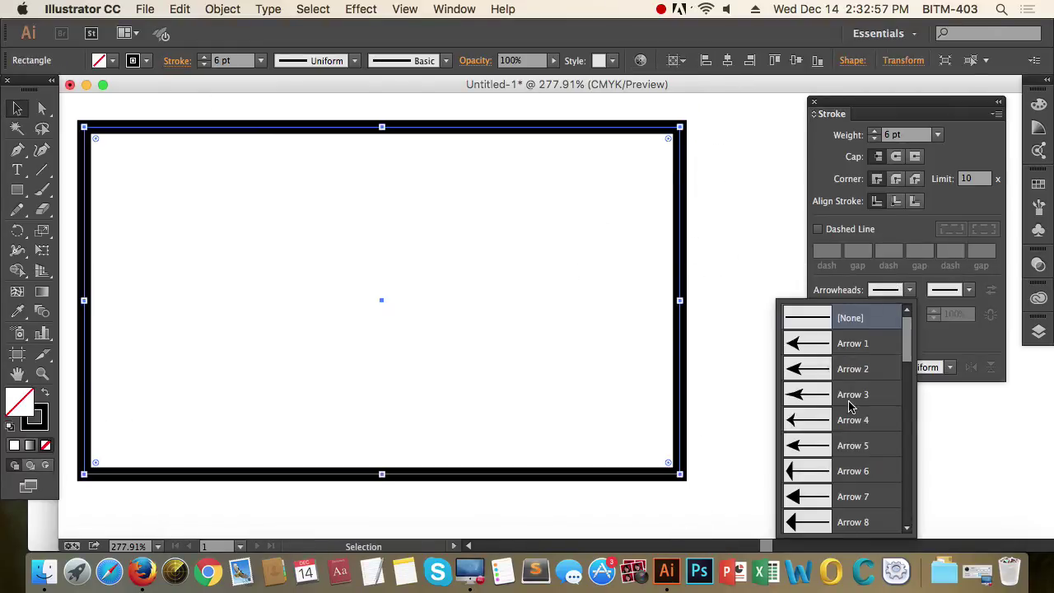
pyautogui.click(839, 392)
pyautogui.click(968, 290)
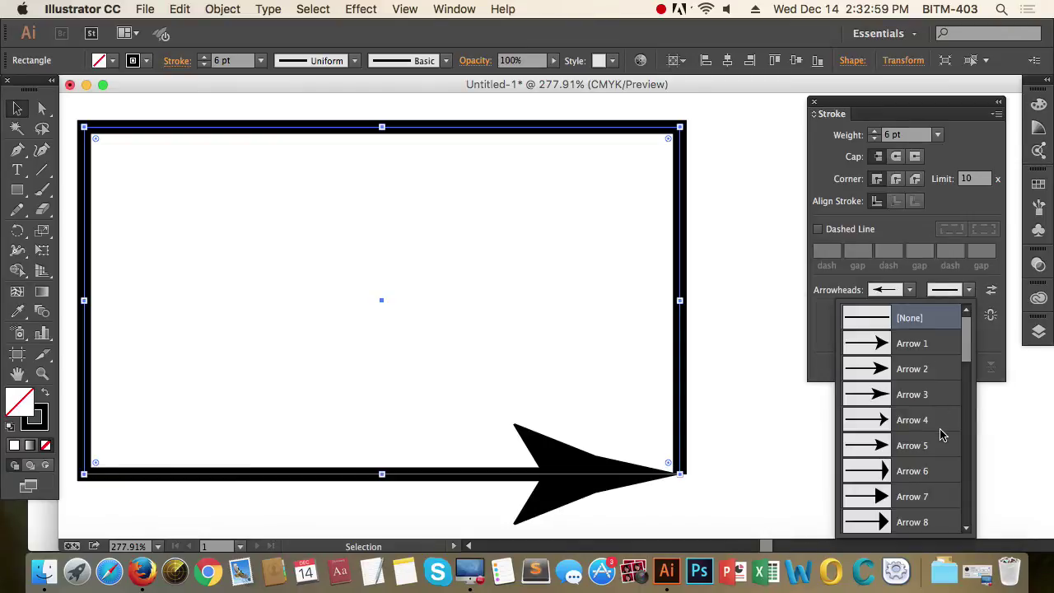
pyautogui.scroll(-6, 941, 431)
pyautogui.click(912, 471)
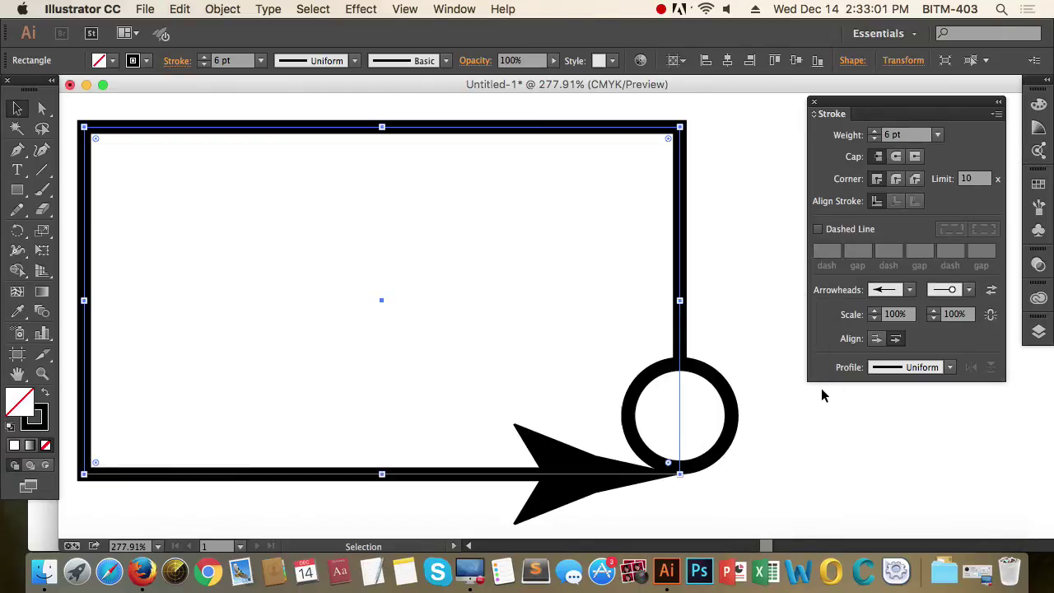
# Change the rectangle's end arrowhead to the open scissors design
pyautogui.click(969, 290)
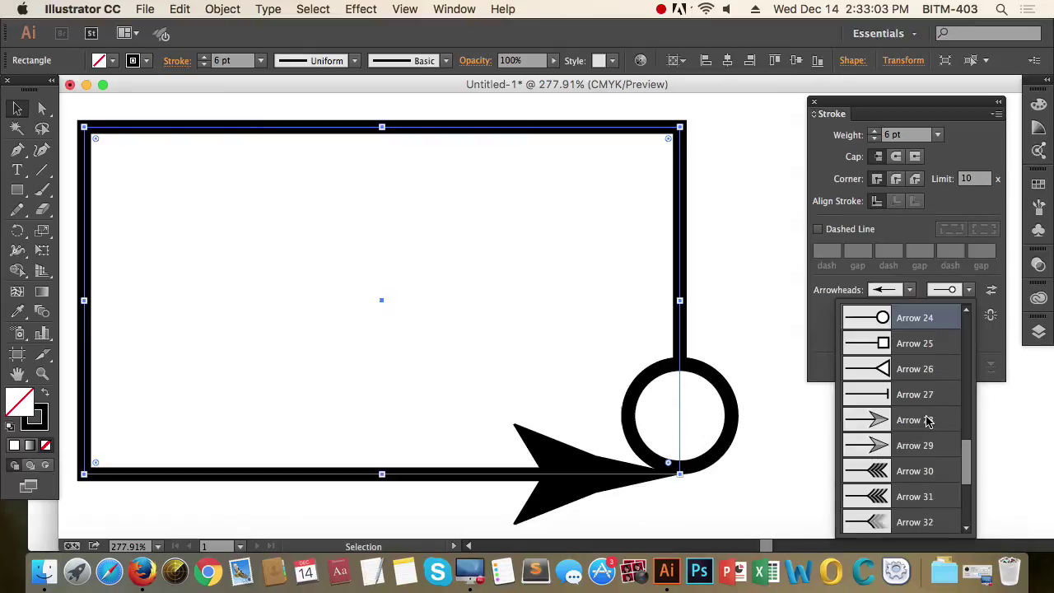
pyautogui.scroll(-3, 928, 416)
pyautogui.click(916, 394)
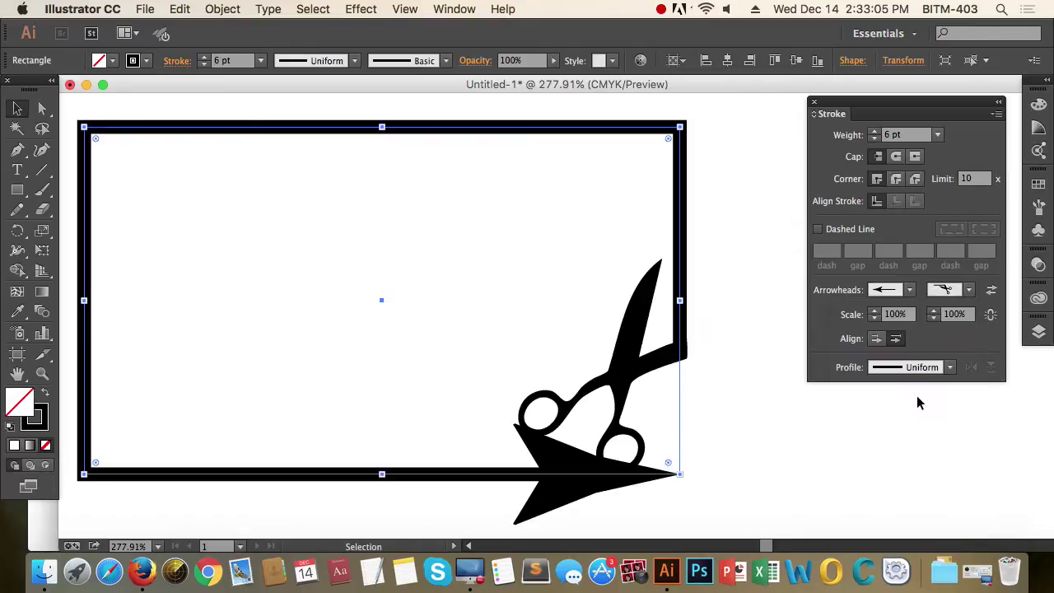
pyautogui.click(787, 463)
# Try extending the line's arrow tips beyond the path ends, and return them to align at the path ends
pyautogui.keyDown('alt'); pyautogui.keyDown('super'); pyautogui.click(619, 337); pyautogui.keyUp('super'); pyautogui.keyUp('alt')
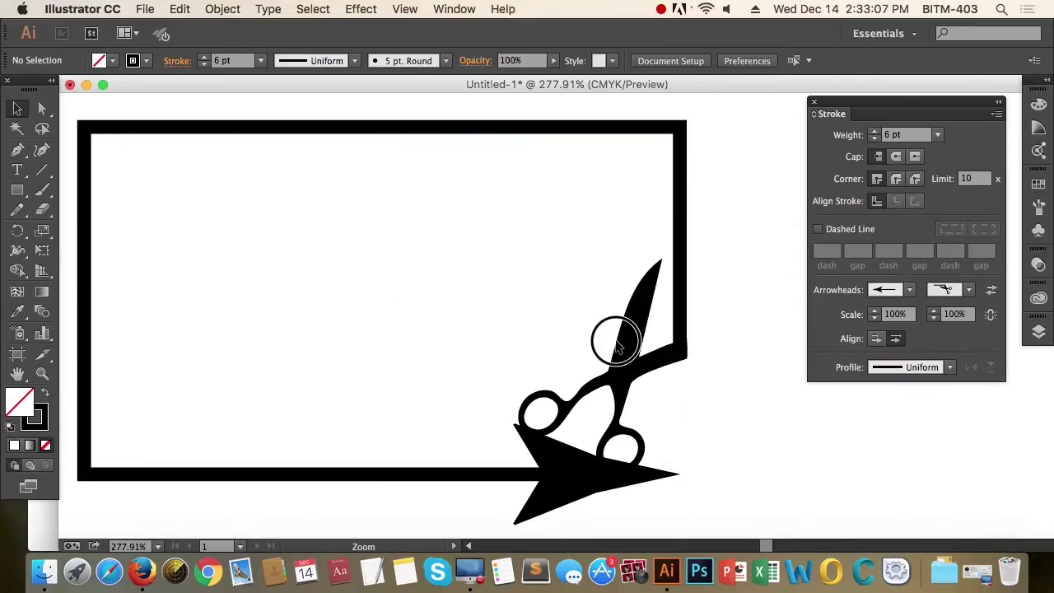
pyautogui.keyDown('alt'); pyautogui.keyDown('super'); pyautogui.click(617, 342); pyautogui.keyUp('super'); pyautogui.keyUp('alt')
pyautogui.keyDown('alt'); pyautogui.keyDown('super'); pyautogui.click(617, 365); pyautogui.keyUp('super'); pyautogui.keyUp('alt')
pyautogui.press('super+0')
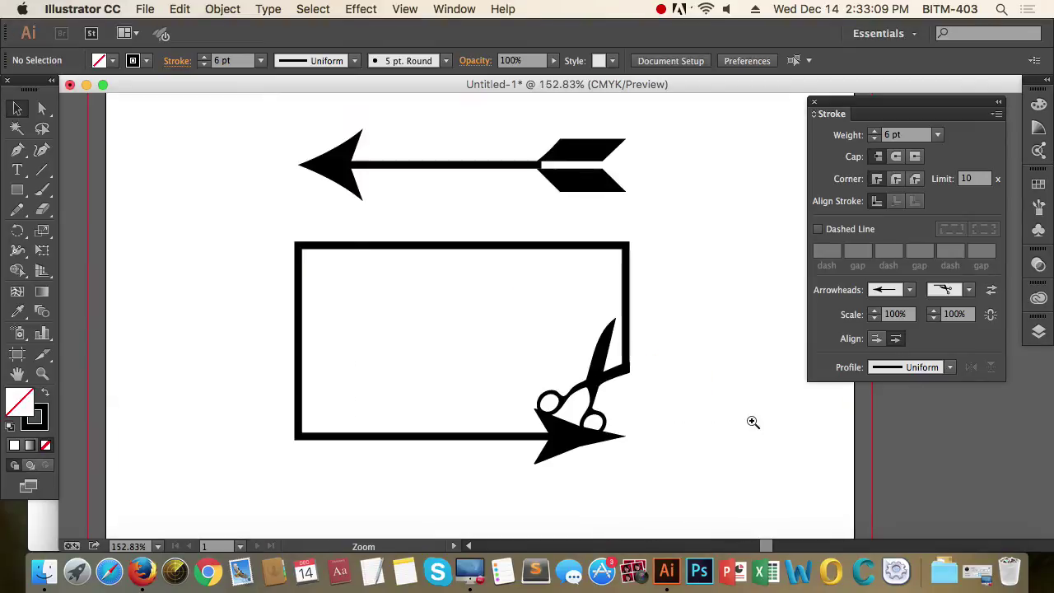
pyautogui.moveTo(704, 365); pyautogui.dragTo(720, 393)
pyautogui.click(448, 165)
pyautogui.moveTo(448, 168); pyautogui.dragTo(494, 238)
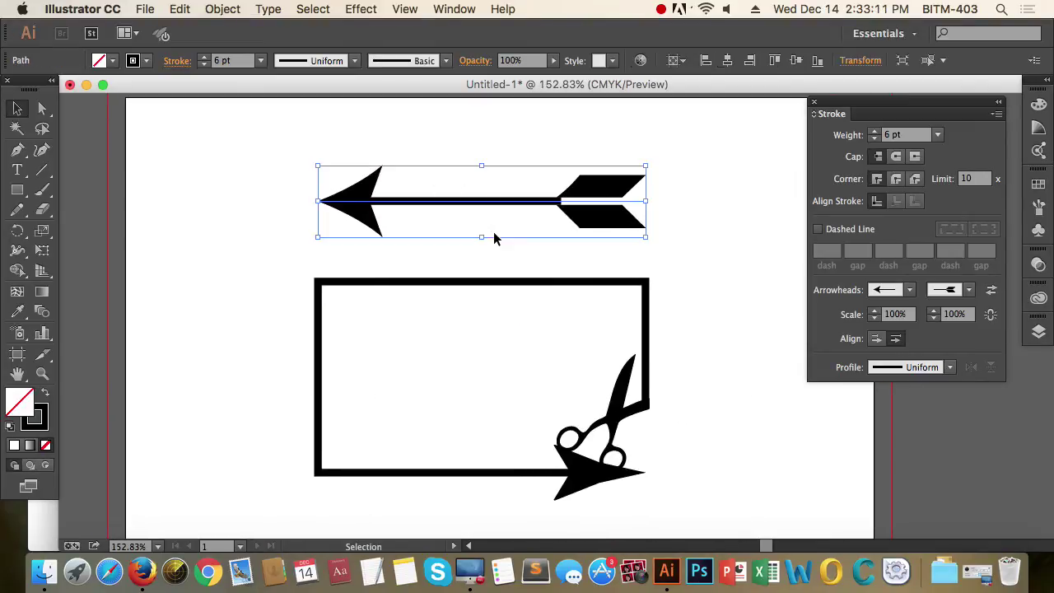
pyautogui.press('super+space')
pyautogui.moveTo(313, 136); pyautogui.dragTo(674, 309)
pyautogui.keyDown('alt'); pyautogui.keyDown('super'); pyautogui.click(631, 337); pyautogui.keyUp('super'); pyautogui.keyUp('alt')
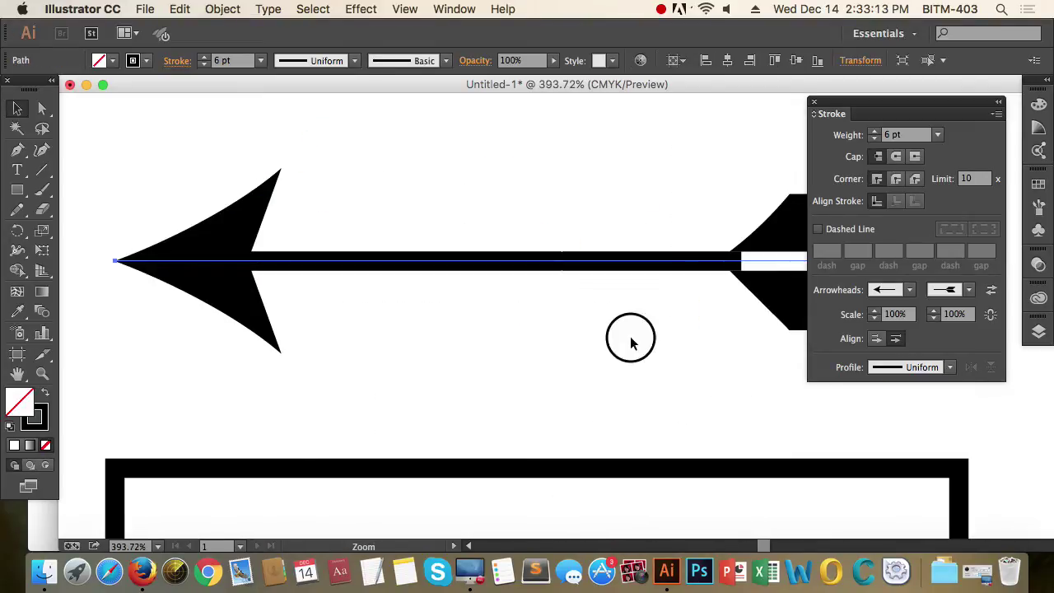
pyautogui.keyDown('alt'); pyautogui.keyDown('super'); pyautogui.click(631, 337); pyautogui.keyUp('super'); pyautogui.keyUp('alt')
pyautogui.moveTo(631, 337); pyautogui.dragTo(699, 259)
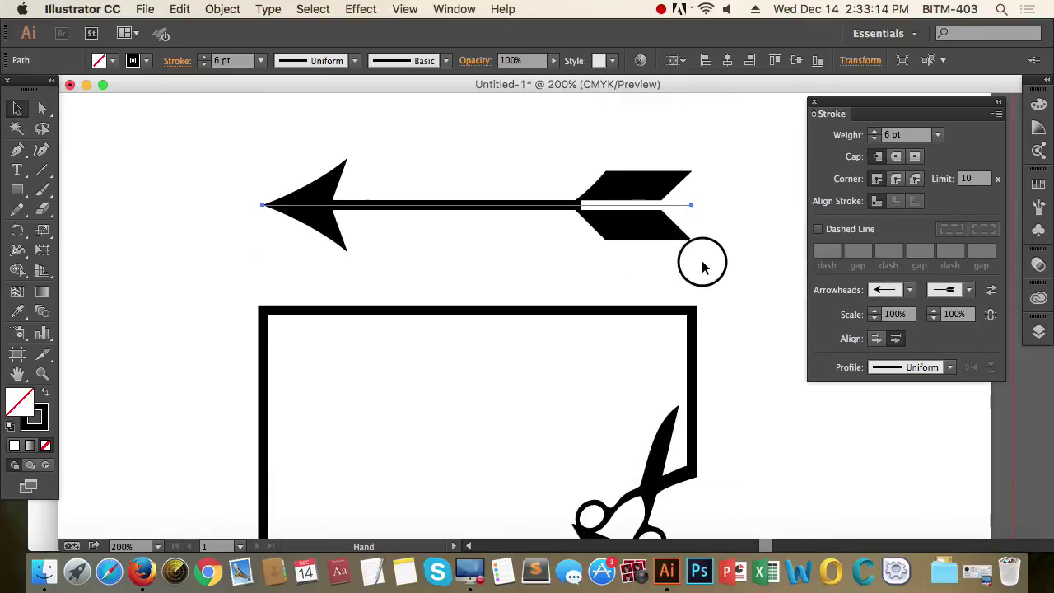
pyautogui.click(879, 341)
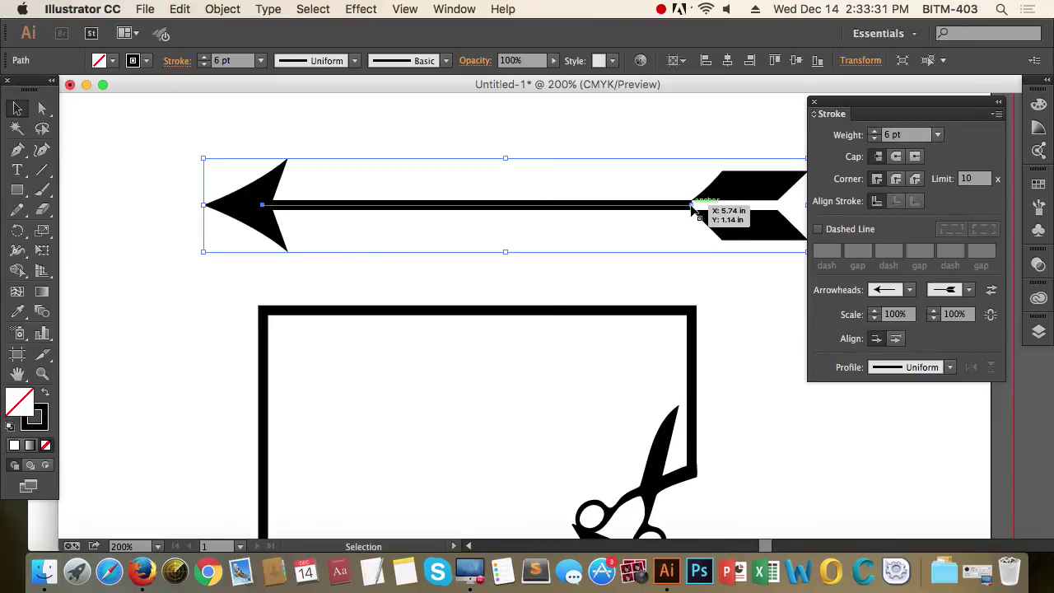
pyautogui.click(896, 338)
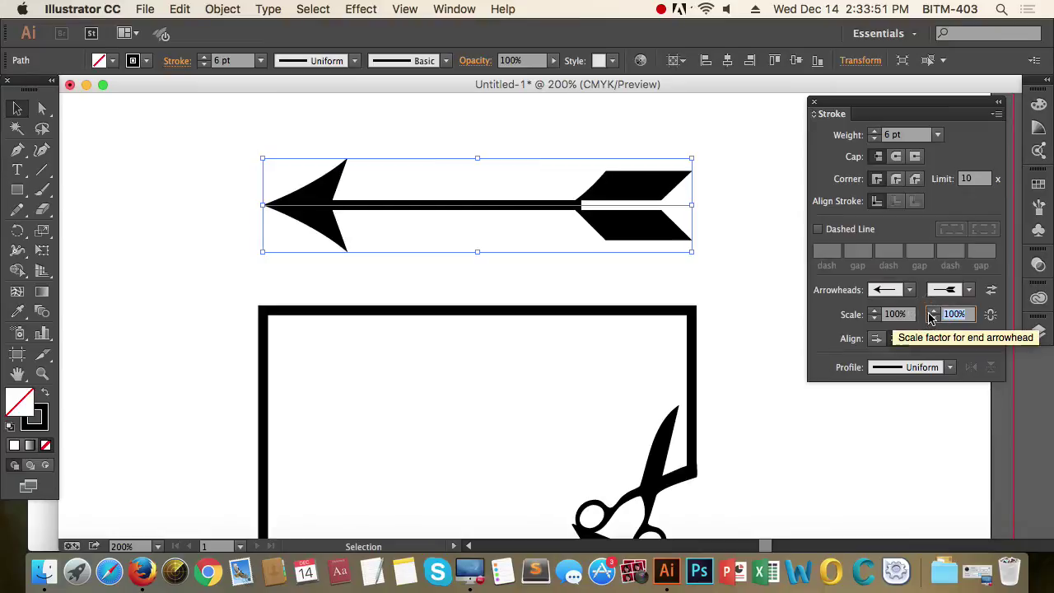
# Set the scale factor of the line's end arrowhead to 50%
pyautogui.write('50')
pyautogui.press('Return')
pyautogui.click(770, 271)
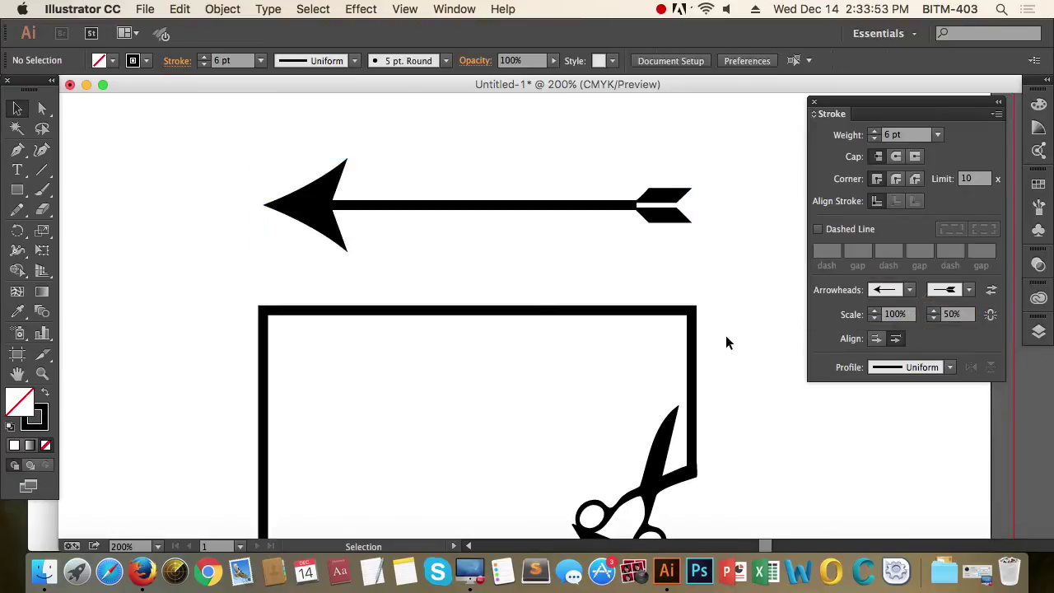
# Try the one-sided dome and the off-centre bulge width profiles on the line
pyautogui.moveTo(752, 277); pyautogui.dragTo(600, 168)
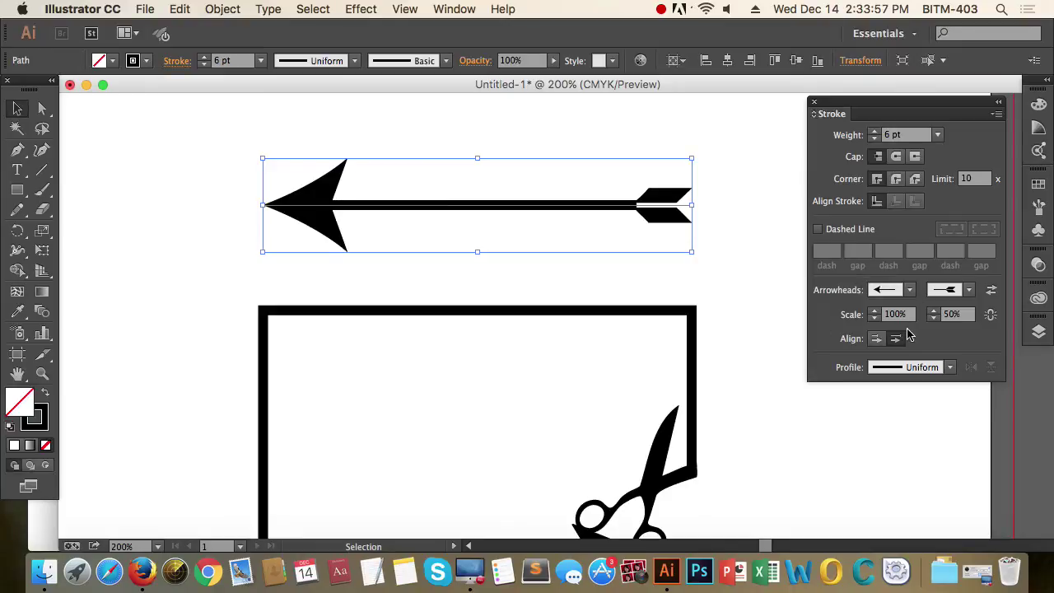
pyautogui.click(911, 291)
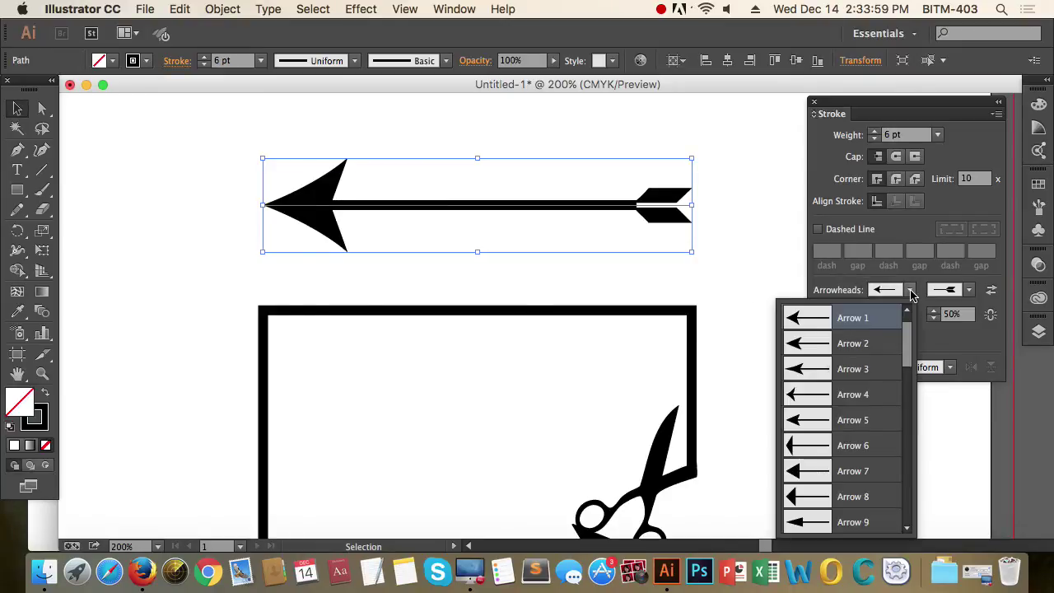
pyautogui.click(911, 291)
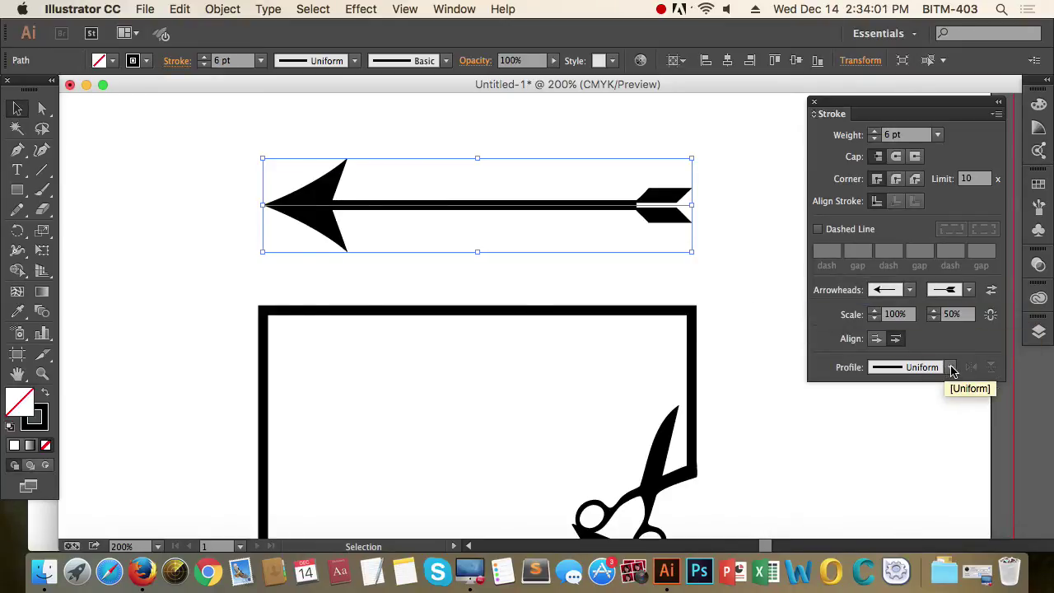
pyautogui.click(950, 368)
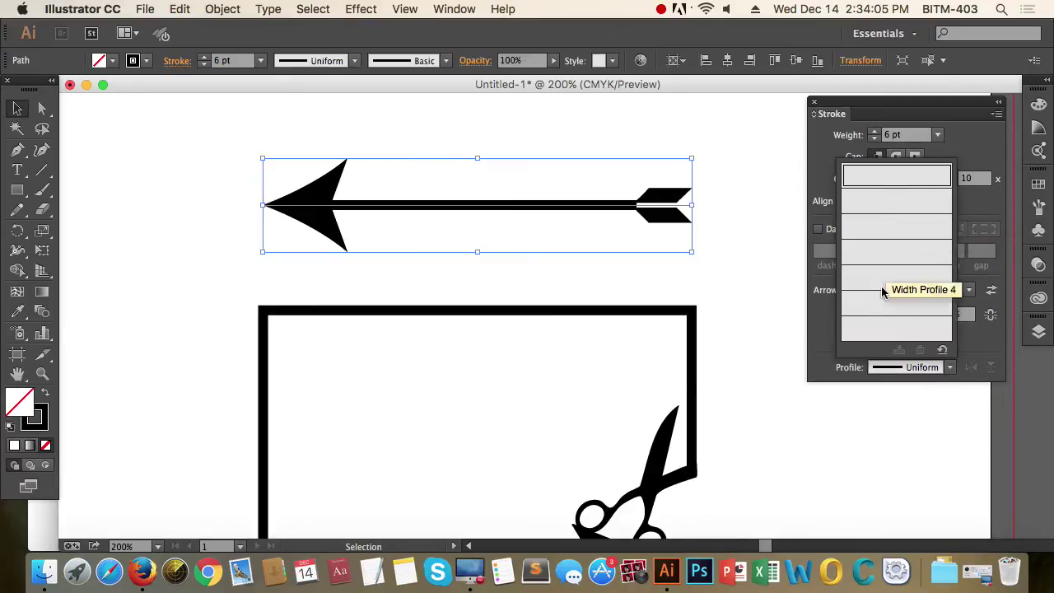
pyautogui.click(914, 336)
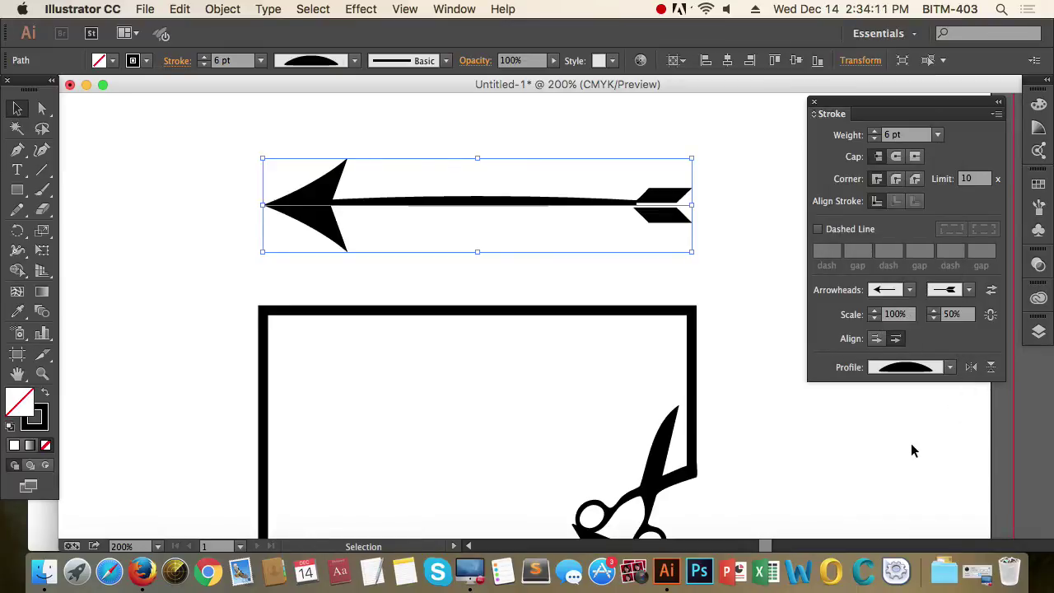
pyautogui.click(940, 374)
pyautogui.click(923, 311)
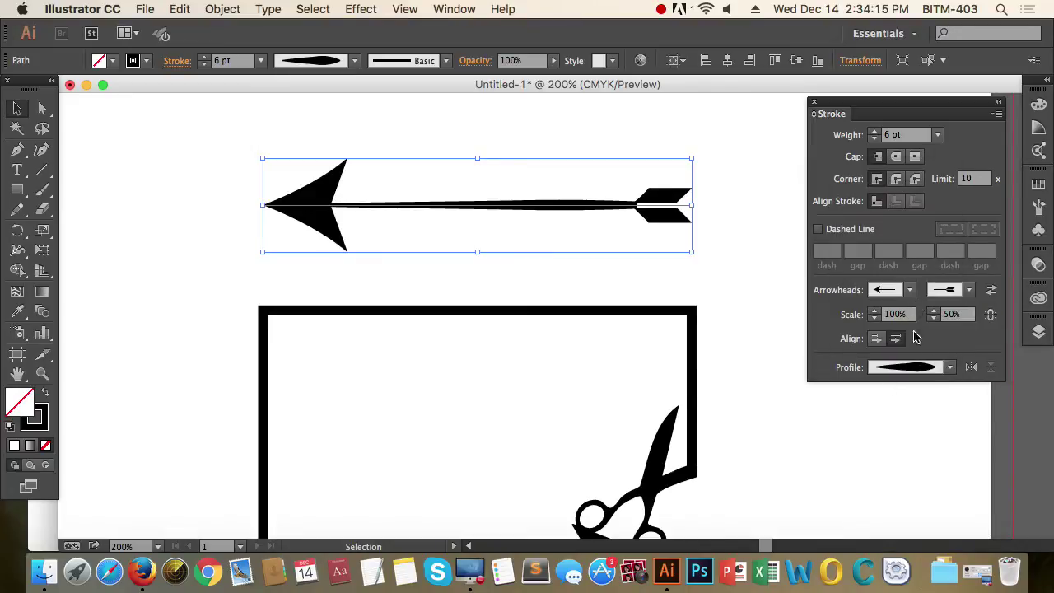
# Apply the tapering Width Profile 4 to the line and inspect the narrowing stroke up close
pyautogui.click(921, 365)
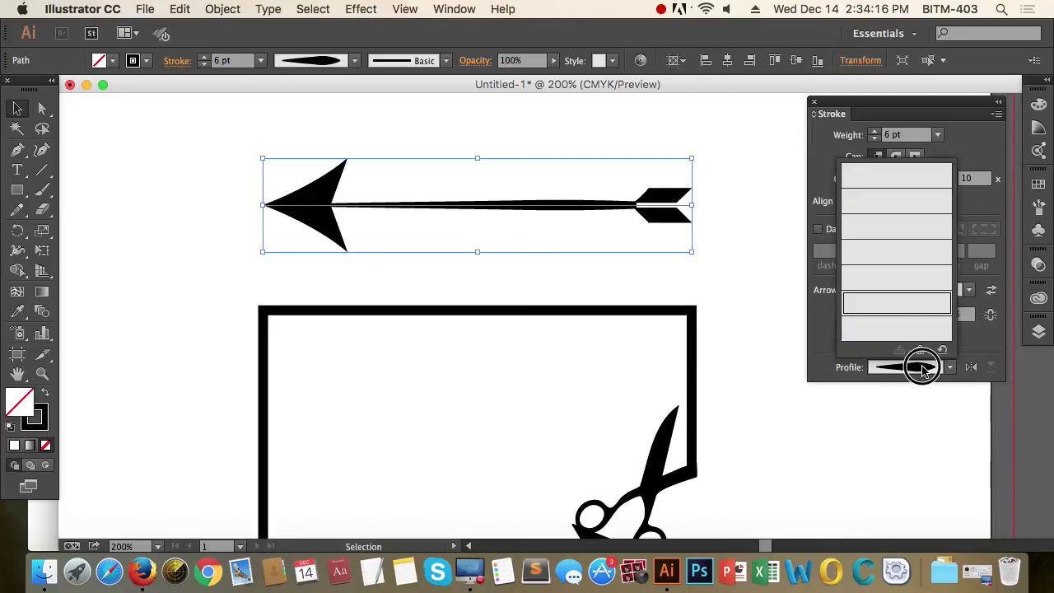
pyautogui.click(911, 273)
pyautogui.click(758, 308)
pyautogui.press('z')
pyautogui.moveTo(254, 146); pyautogui.dragTo(688, 305)
pyautogui.press('v')
pyautogui.moveTo(453, 346); pyautogui.dragTo(531, 183)
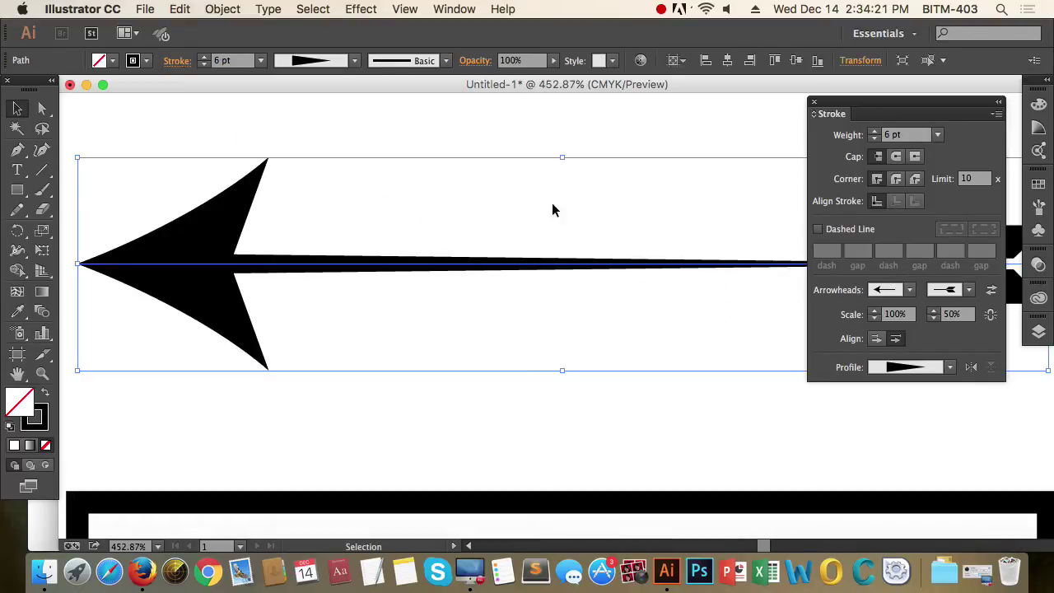
pyautogui.keyDown('alt'); pyautogui.keyDown('super'); pyautogui.click(593, 255); pyautogui.keyUp('super'); pyautogui.keyUp('alt')
pyautogui.keyDown('alt'); pyautogui.keyDown('super'); pyautogui.click(609, 299); pyautogui.keyUp('super'); pyautogui.keyUp('alt')
pyautogui.moveTo(610, 299); pyautogui.dragTo(586, 197)
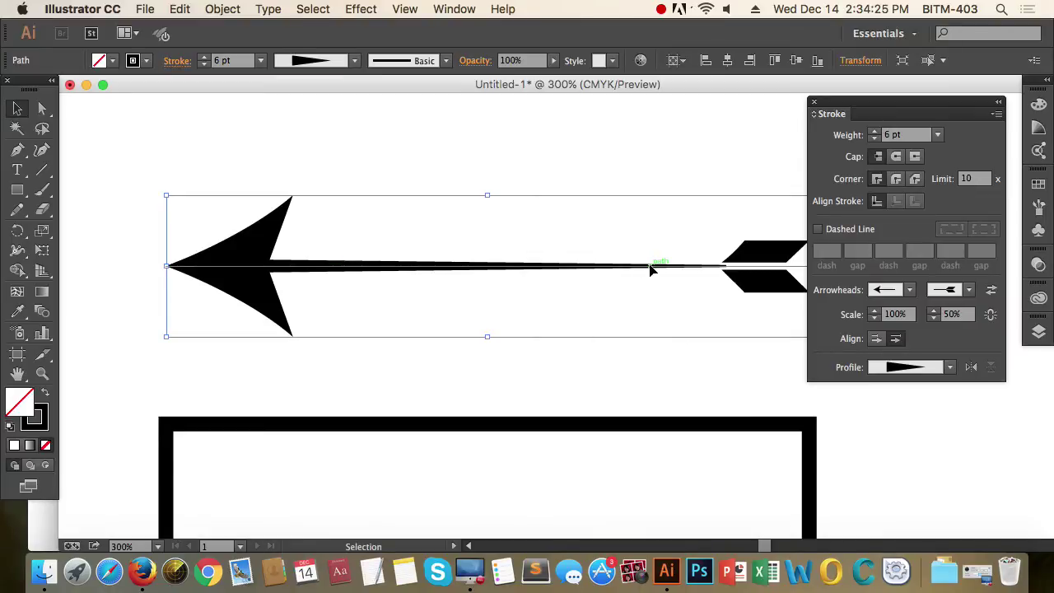
# Try Width Profile 3 and the two profiles listed above it on the line, and restore the Uniform profile
pyautogui.click(951, 368)
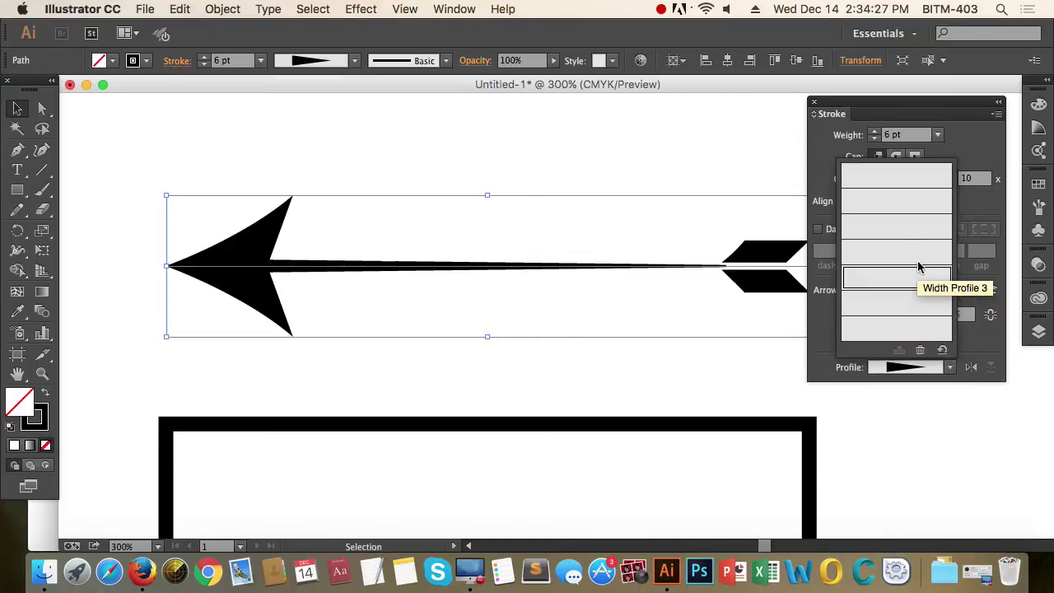
pyautogui.click(921, 272)
pyautogui.click(950, 368)
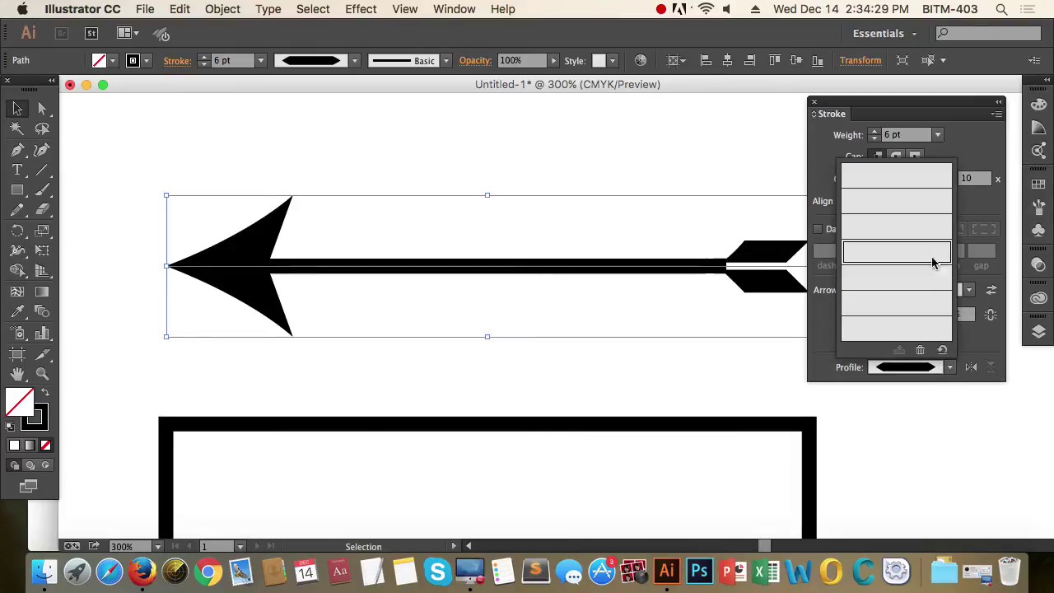
pyautogui.click(922, 231)
pyautogui.click(934, 369)
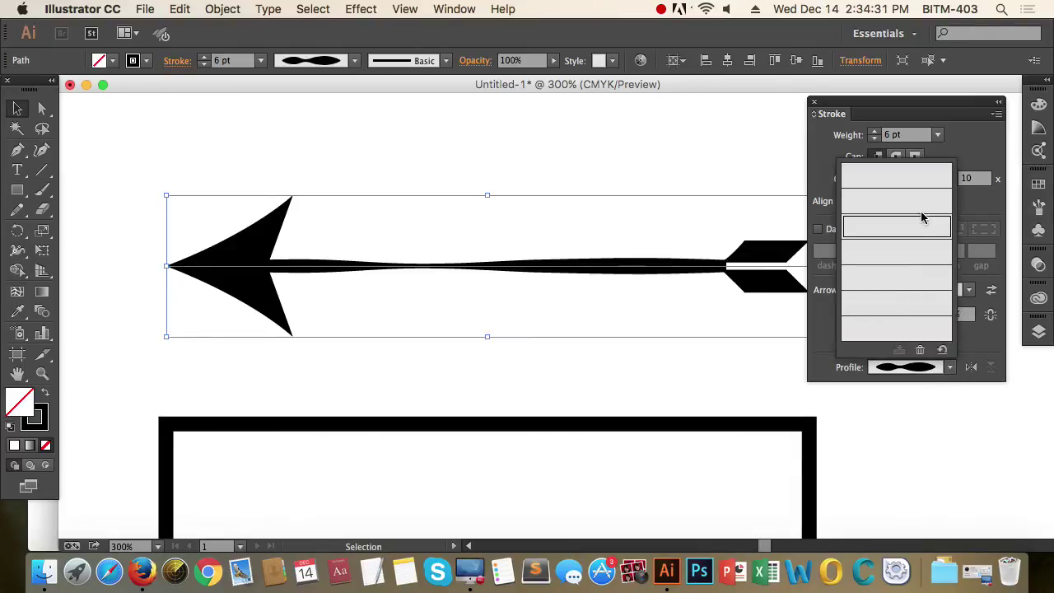
pyautogui.click(919, 206)
pyautogui.click(929, 371)
pyautogui.click(913, 184)
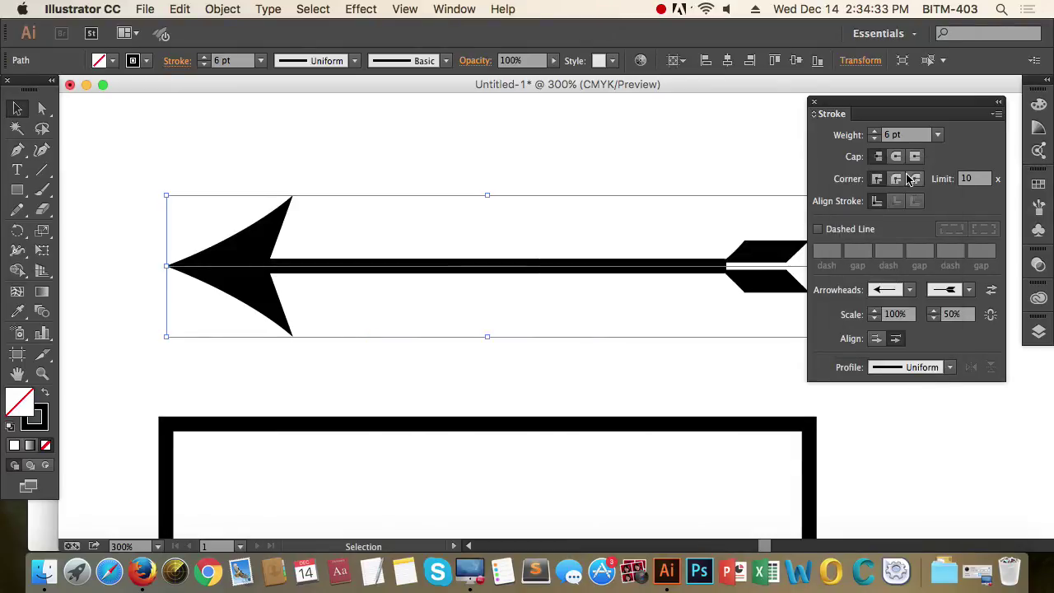
pyautogui.click(914, 461)
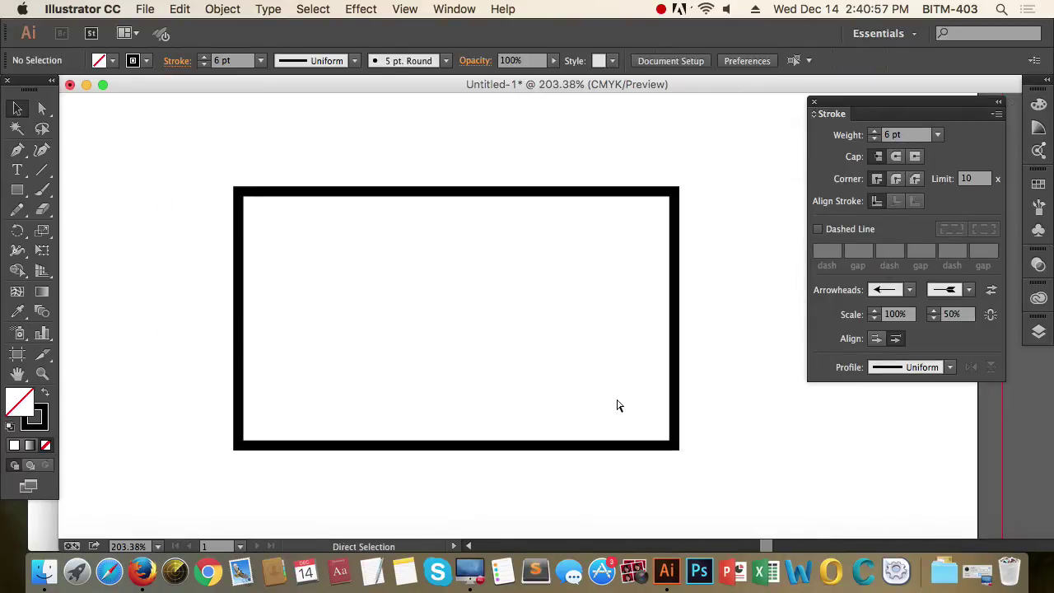
# Reset the rectangle to the default white fill and 1 pt black stroke, and fill it with a linear white-to-black gradient
pyautogui.moveTo(733, 400); pyautogui.dragTo(492, 299)
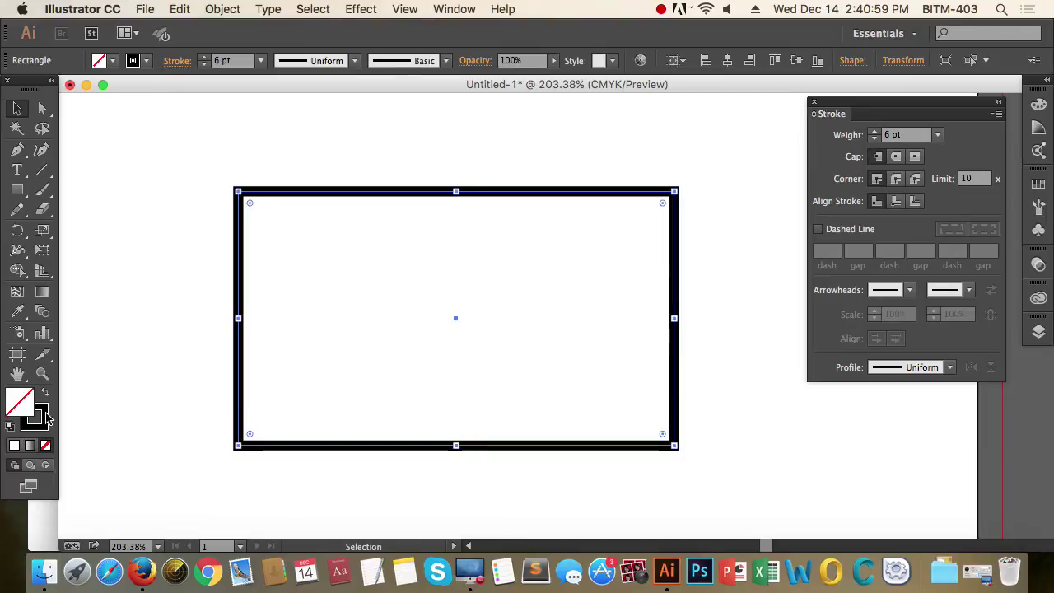
pyautogui.press('d')
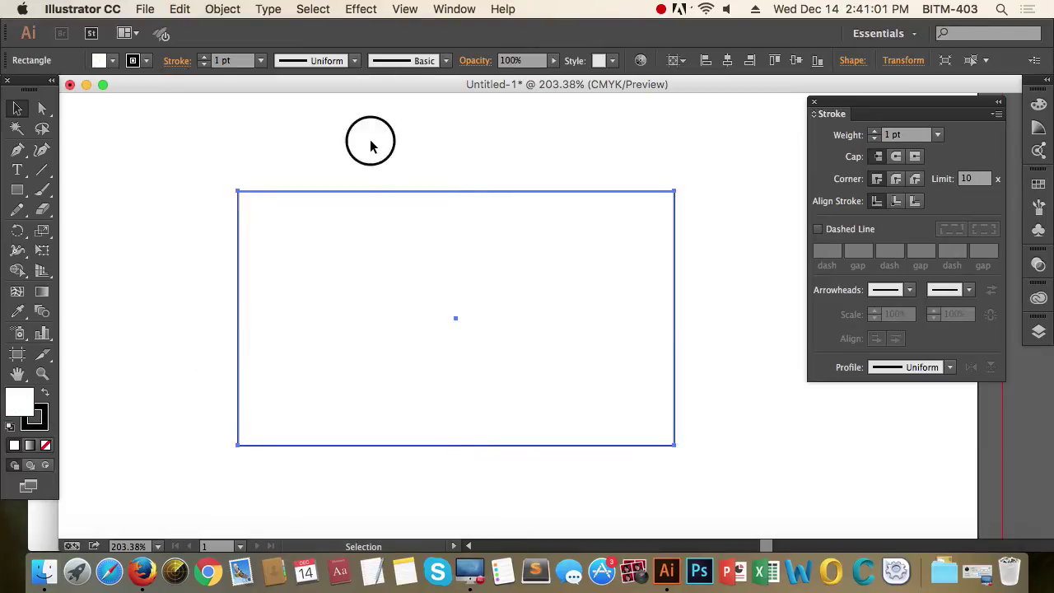
pyautogui.moveTo(165, 158)
pyautogui.mouseDown()
pyautogui.moveTo(536, 361)
pyautogui.moveTo(501, 279)
pyautogui.moveTo(492, 313)
pyautogui.mouseUp()
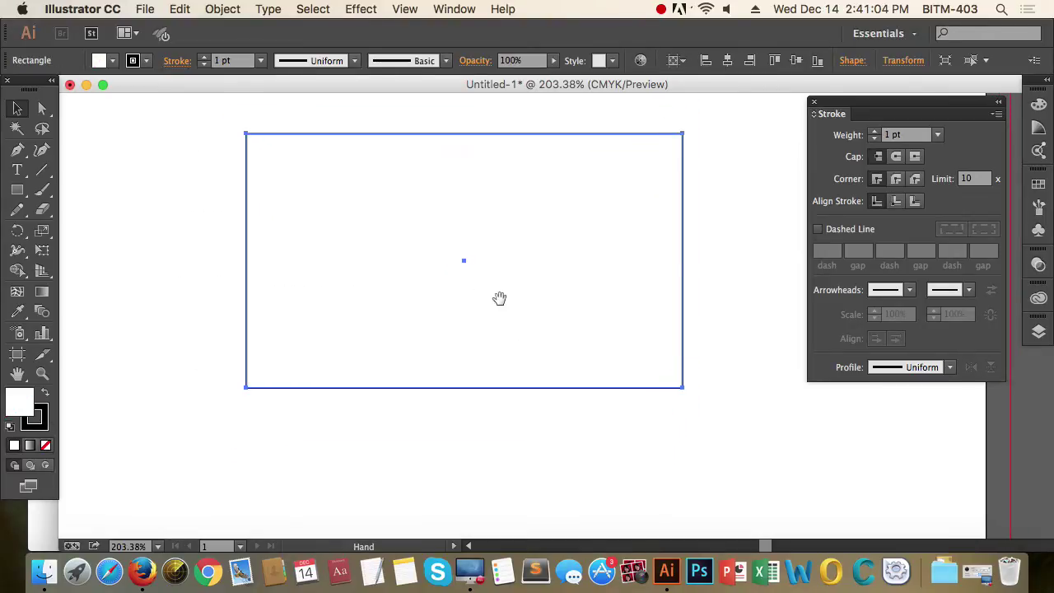
pyautogui.click(31, 445)
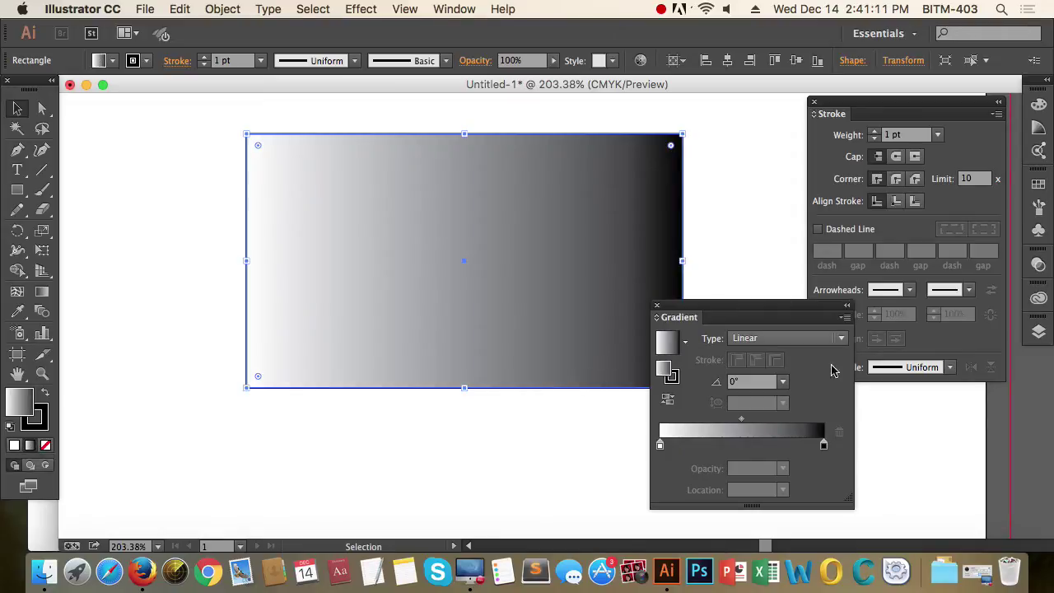
# Reopen the Gradient panel, dismiss the Stroke panel, and place the gradient settings beside the rectangle
pyautogui.click(656, 305)
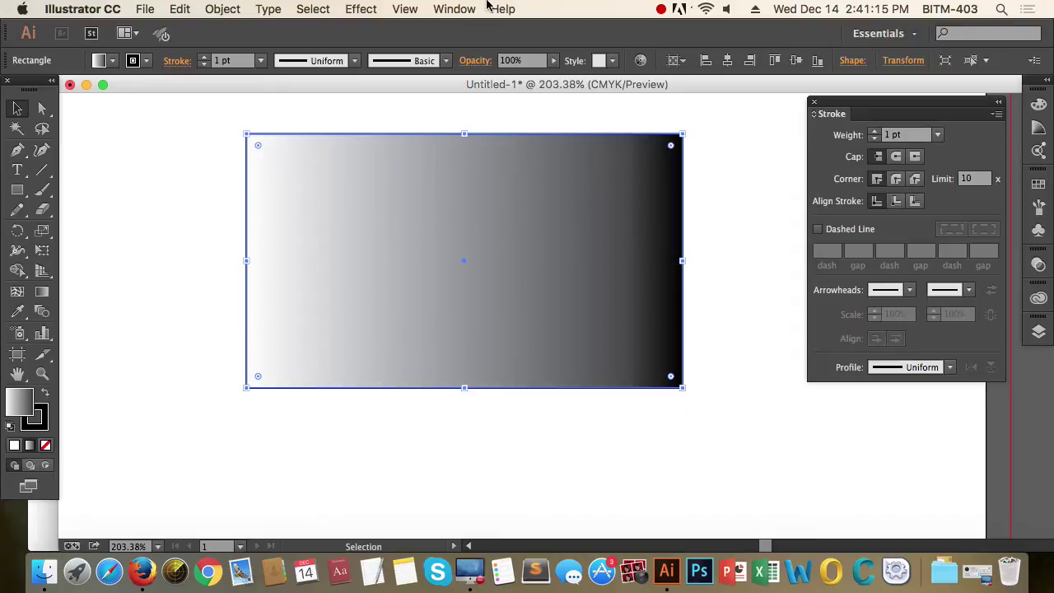
pyautogui.click(455, 9)
pyautogui.scroll(-5, 521, 415)
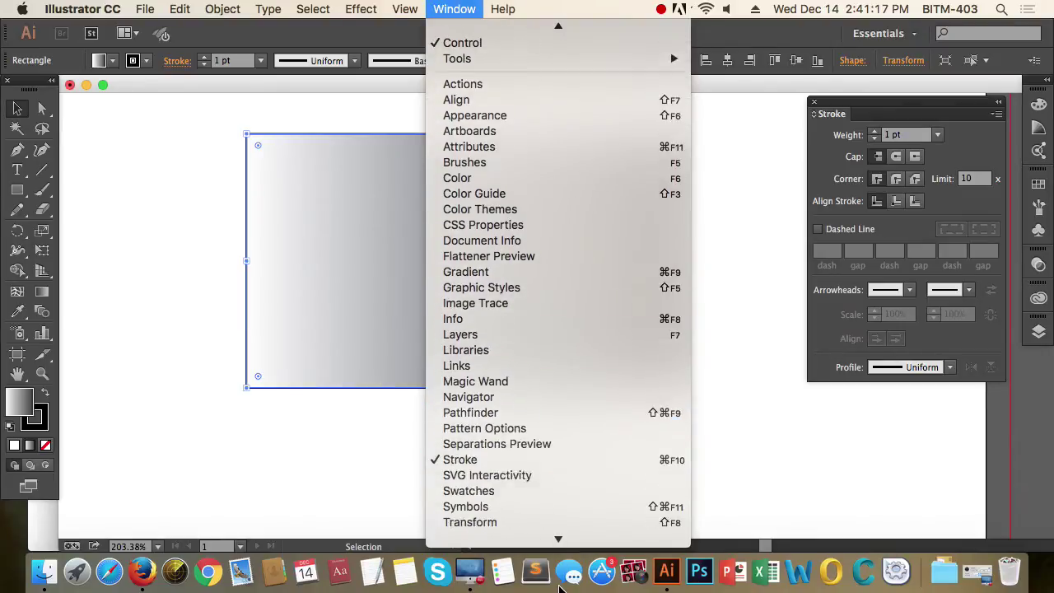
pyautogui.moveTo(565, 503)
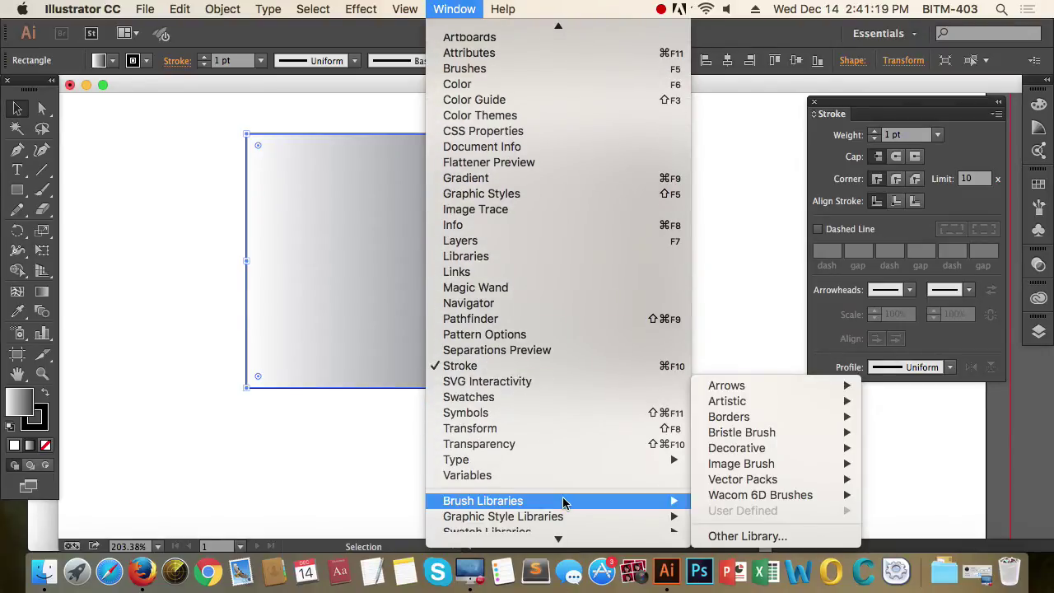
pyautogui.click(554, 179)
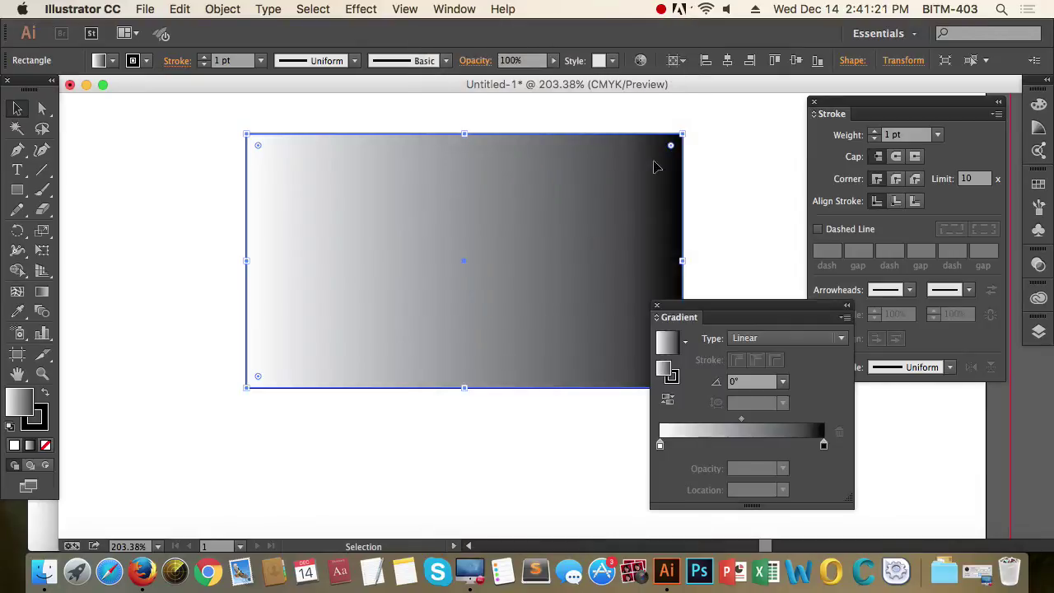
pyautogui.click(815, 103)
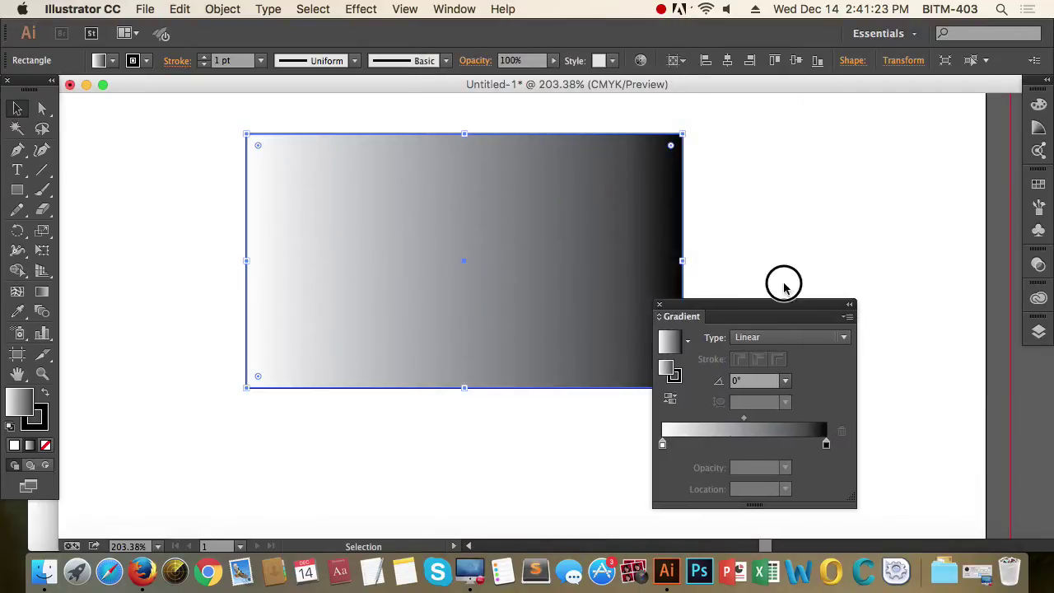
pyautogui.moveTo(758, 312); pyautogui.dragTo(855, 144)
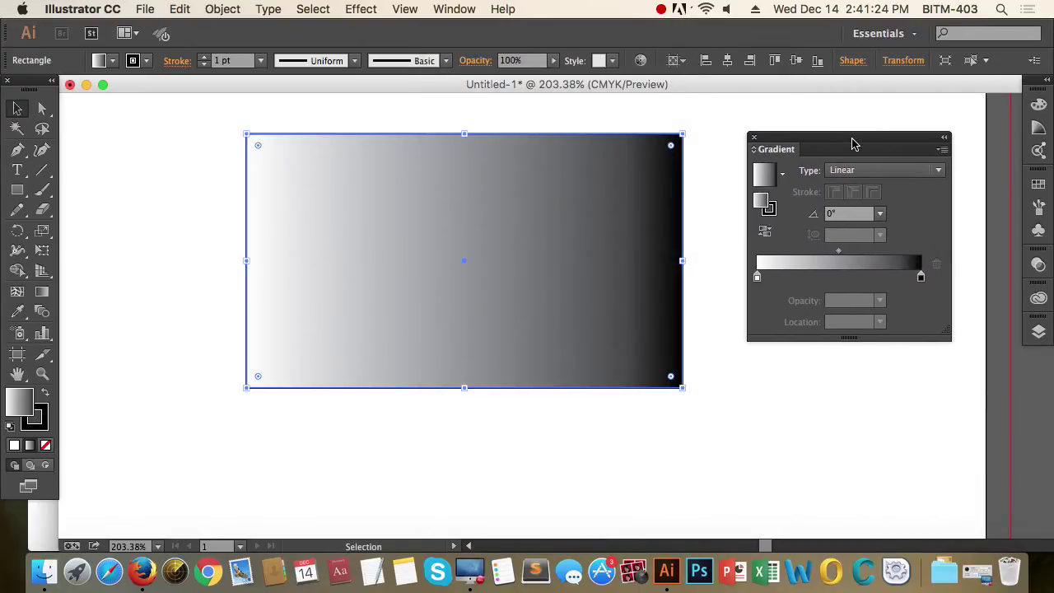
# Select the gradient's starting and end stops in turn, and open the colour options of the white starting stop
pyautogui.click(758, 279)
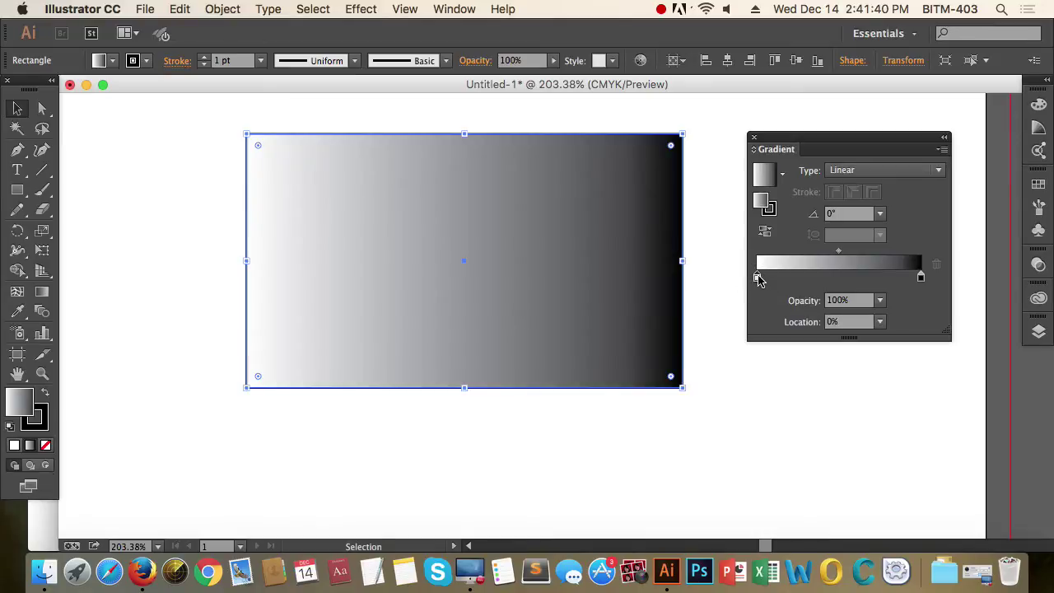
pyautogui.click(921, 279)
pyautogui.click(757, 279)
pyautogui.doubleClick(758, 277)
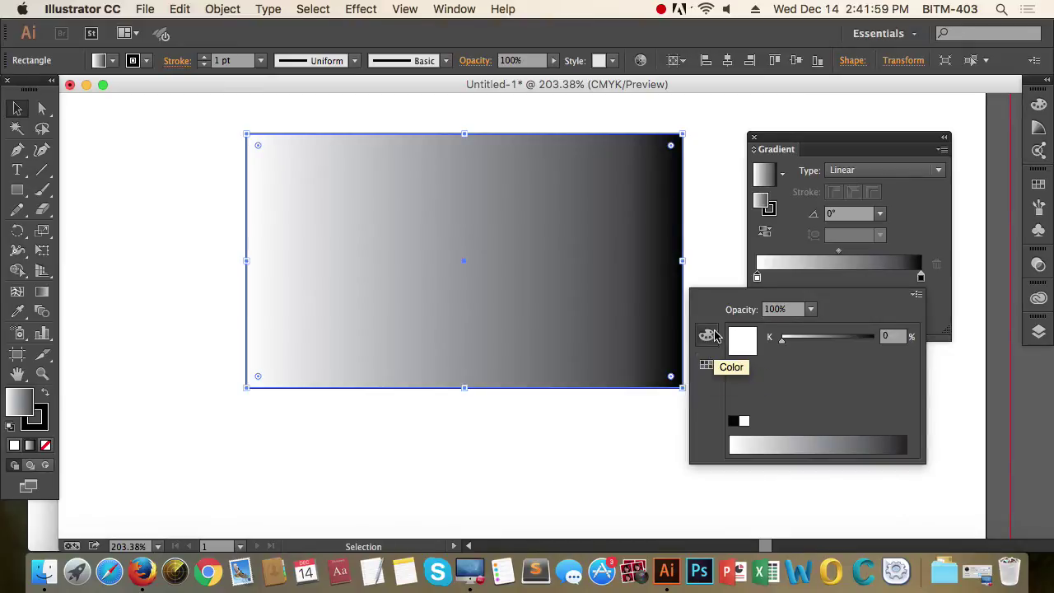
# Try the yellow, red, white and black swatches on the starting stop, viewing the red colour's CMYK sliders in between
pyautogui.click(709, 365)
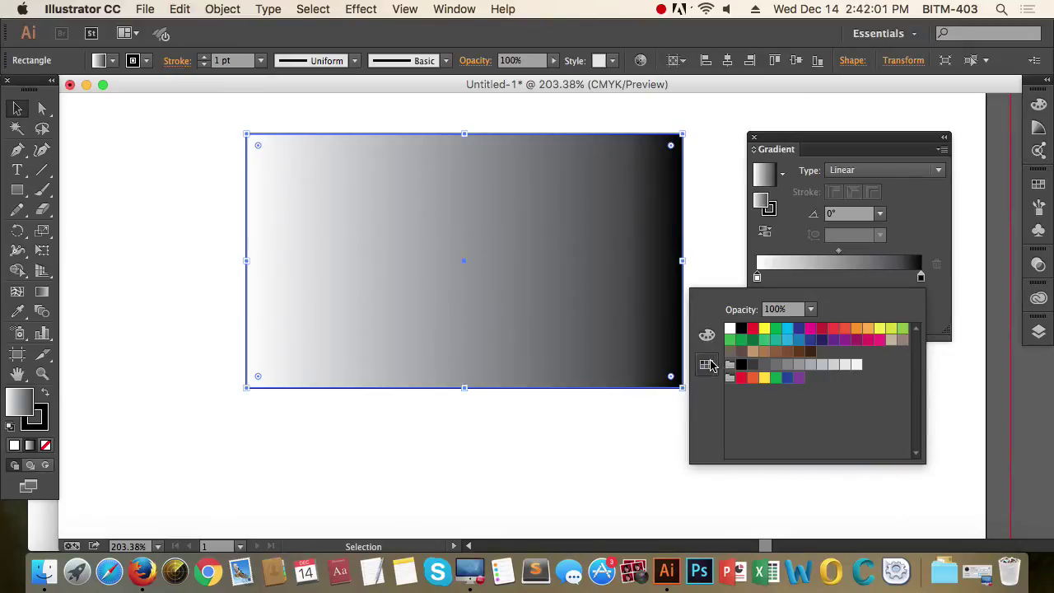
pyautogui.click(765, 330)
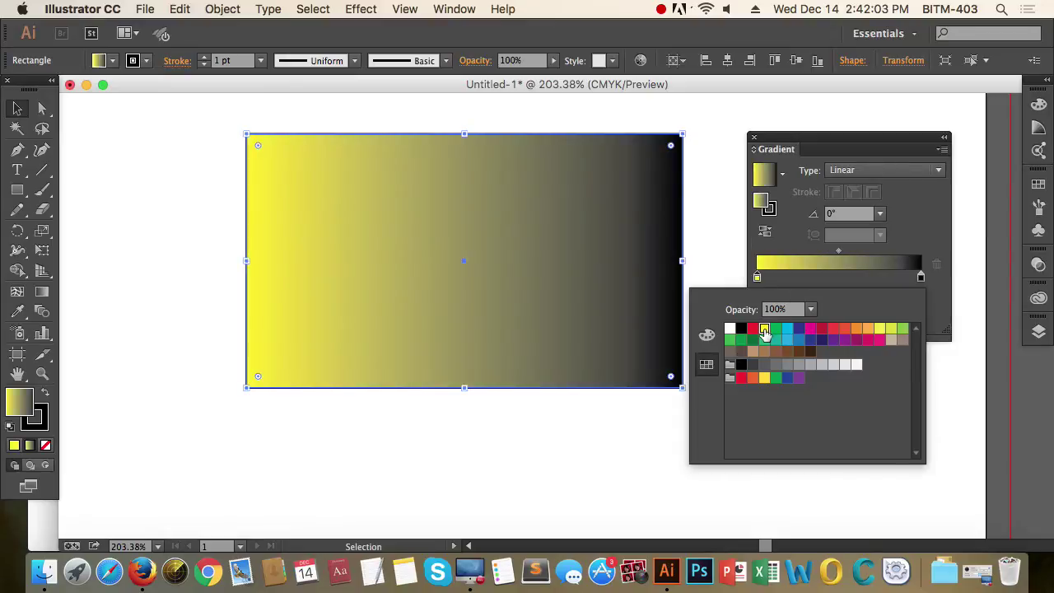
pyautogui.click(753, 329)
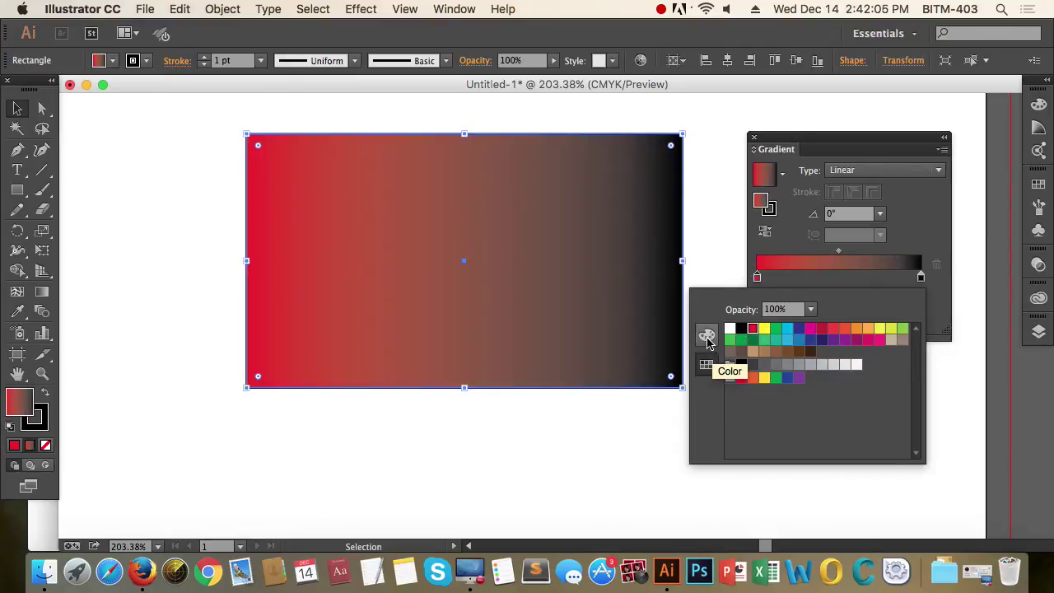
pyautogui.click(707, 338)
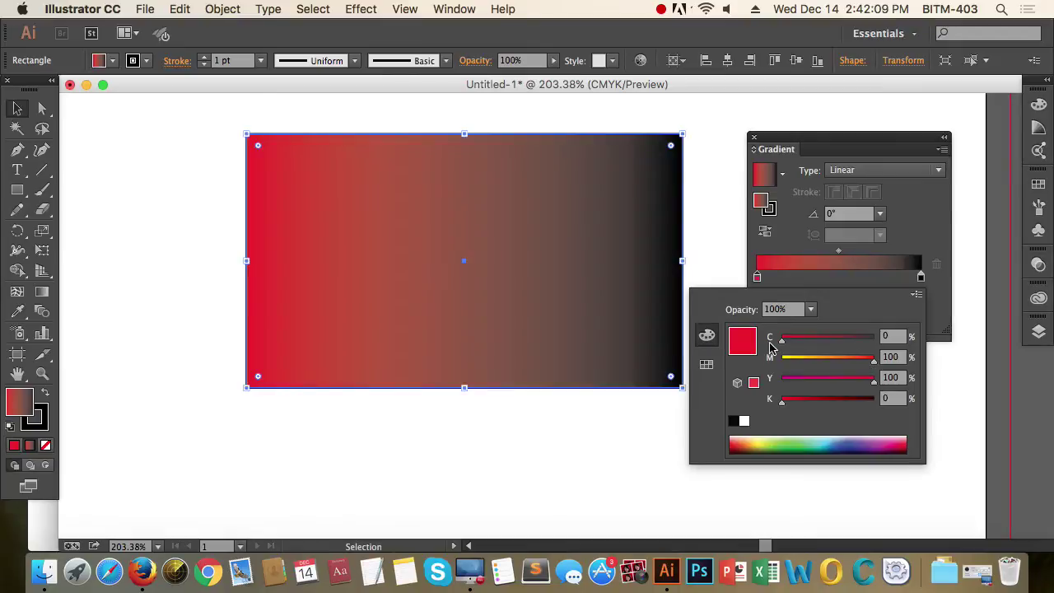
pyautogui.click(707, 364)
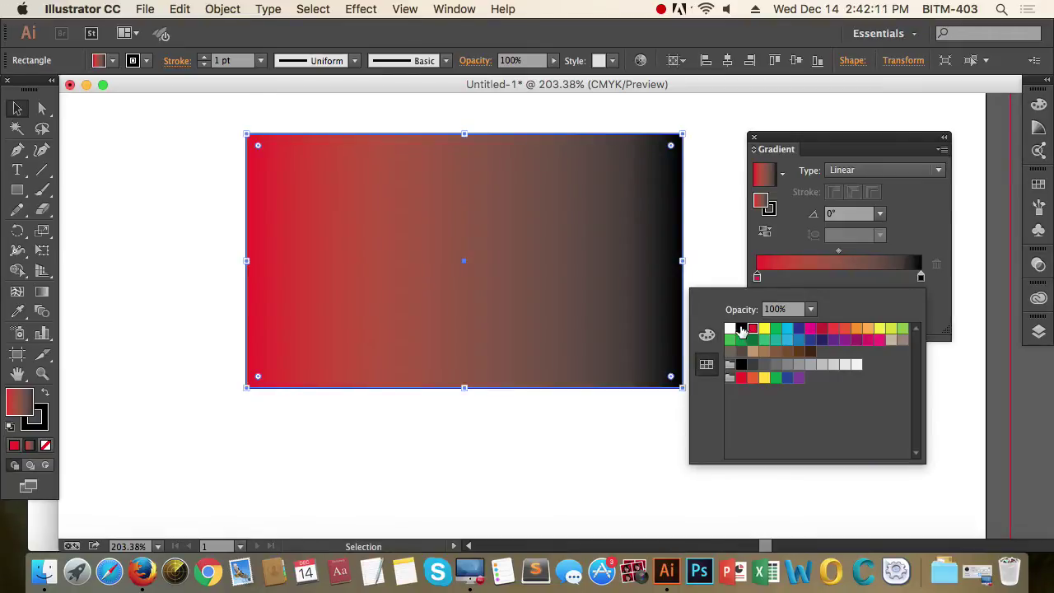
pyautogui.click(732, 331)
pyautogui.click(739, 364)
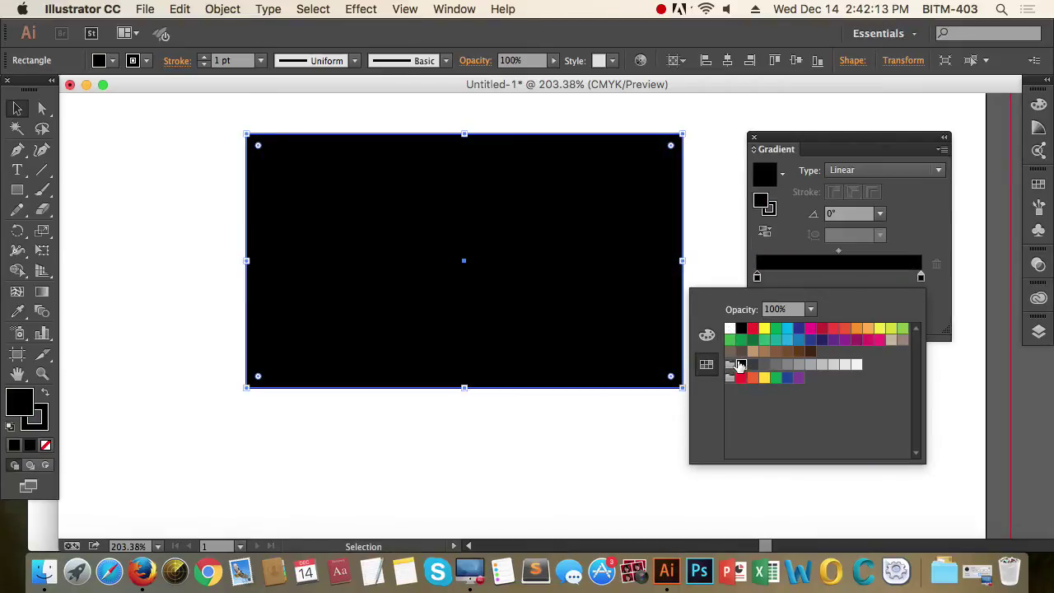
# Compare the starting stop's colour sliders with its swatches, and switch the sliders to Grayscale
pyautogui.click(708, 338)
pyautogui.click(707, 364)
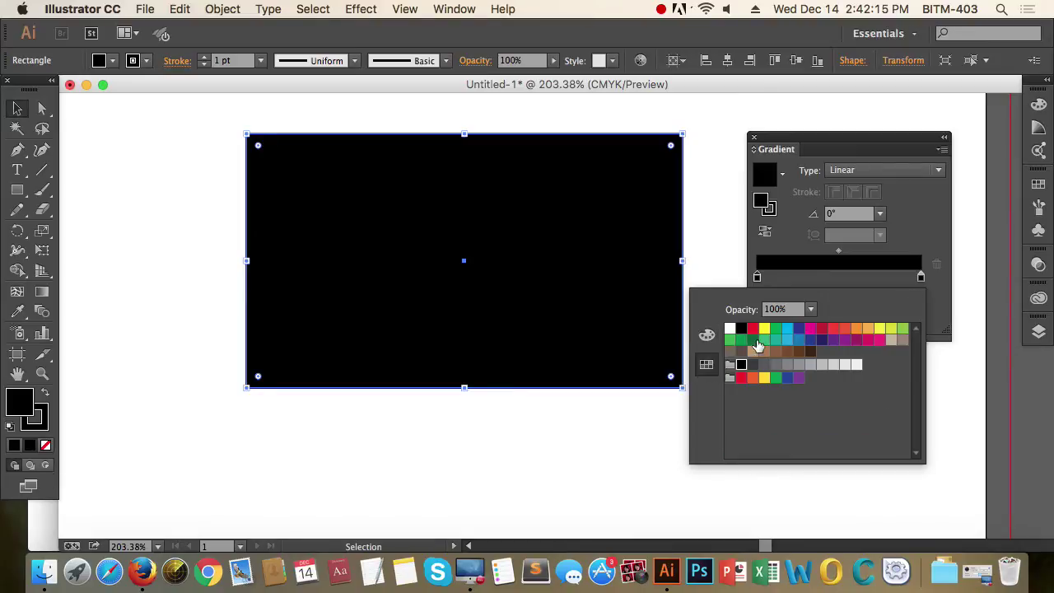
pyautogui.click(708, 338)
pyautogui.click(917, 294)
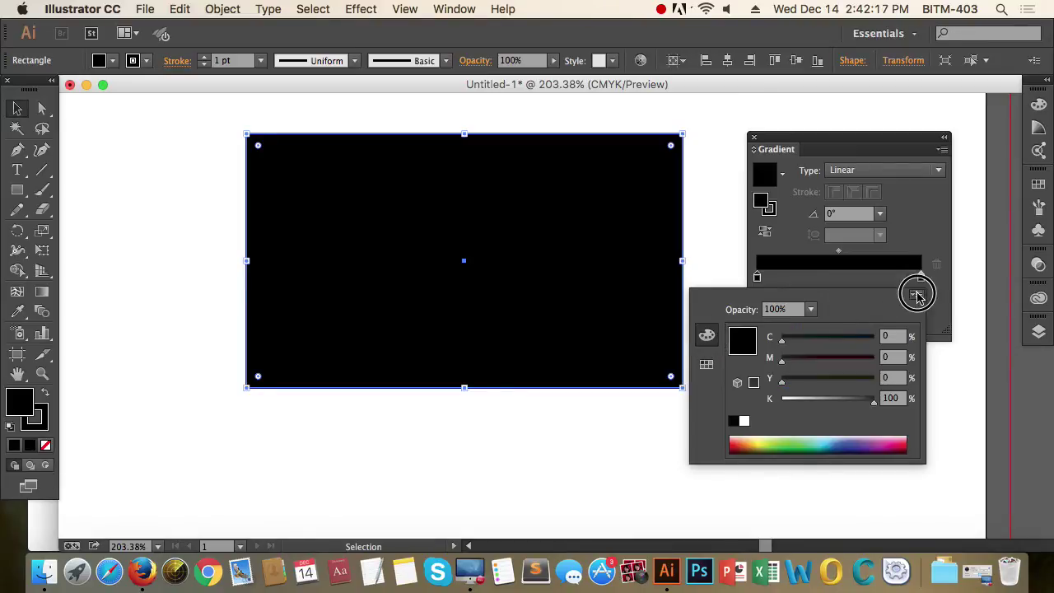
pyautogui.click(979, 308)
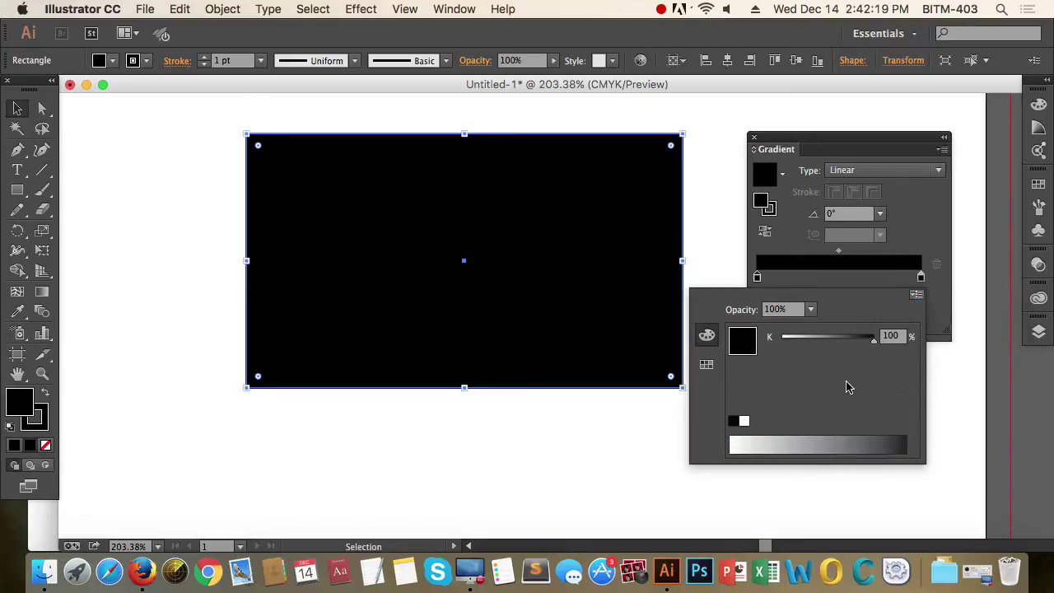
# Switch the starting stop's sliders to CMYK and mix a light green from white with C 56% and Y 100%
pyautogui.click(918, 296)
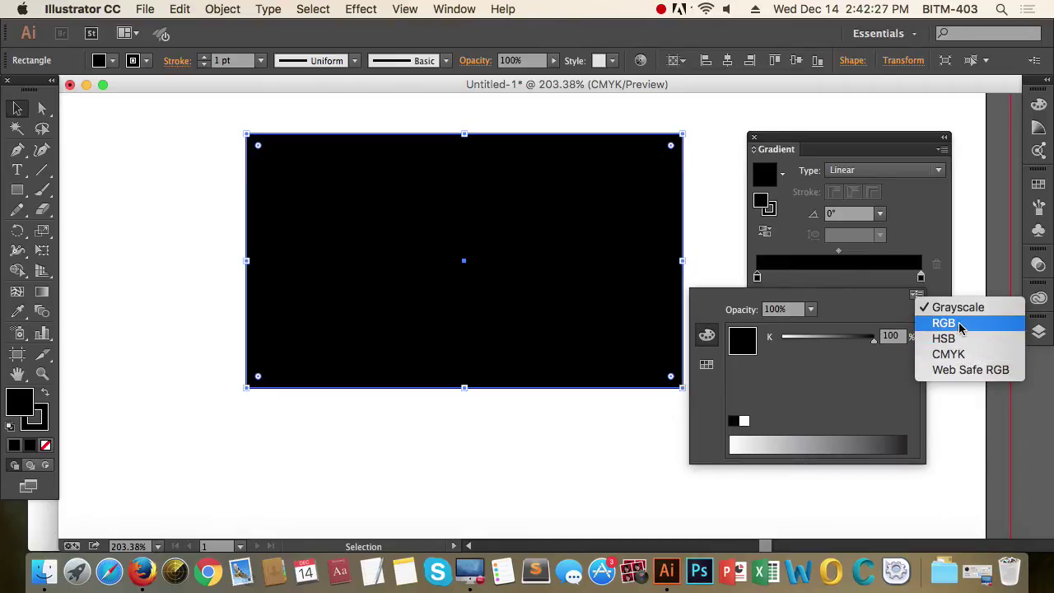
pyautogui.click(964, 354)
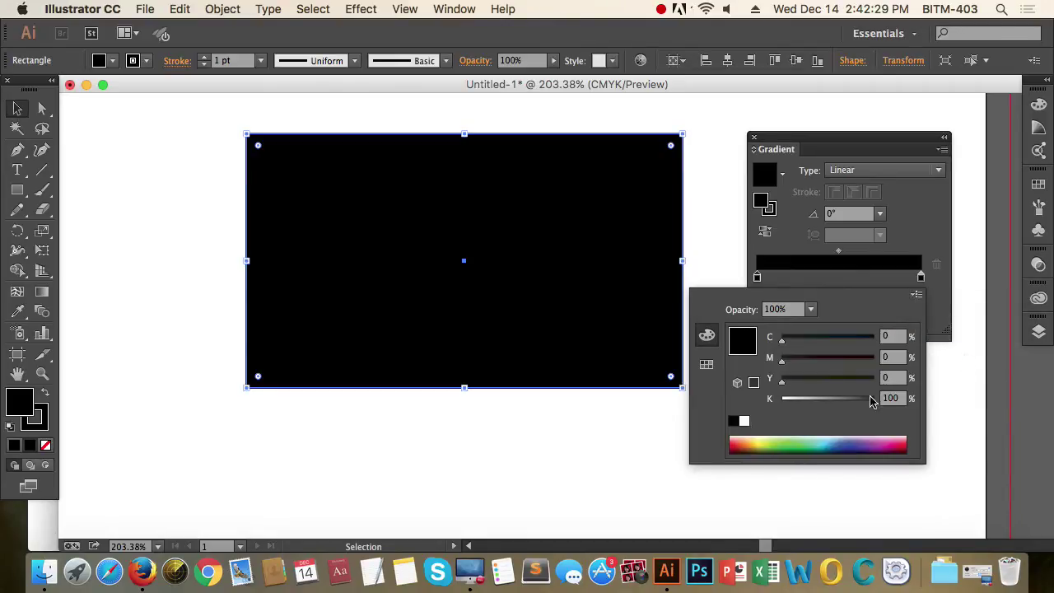
pyautogui.click(744, 421)
pyautogui.click(875, 379)
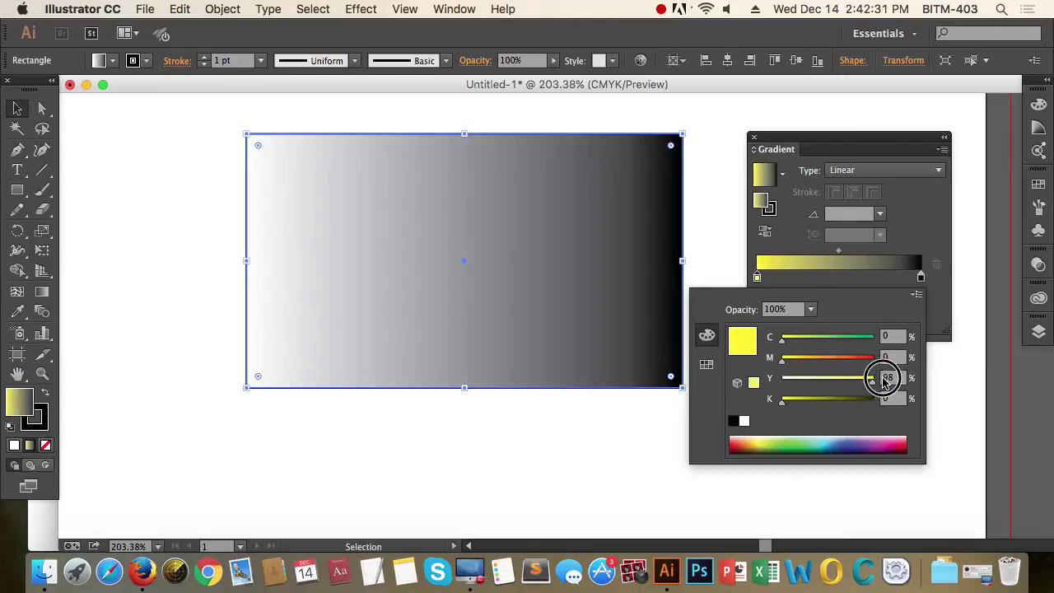
pyautogui.click(842, 338)
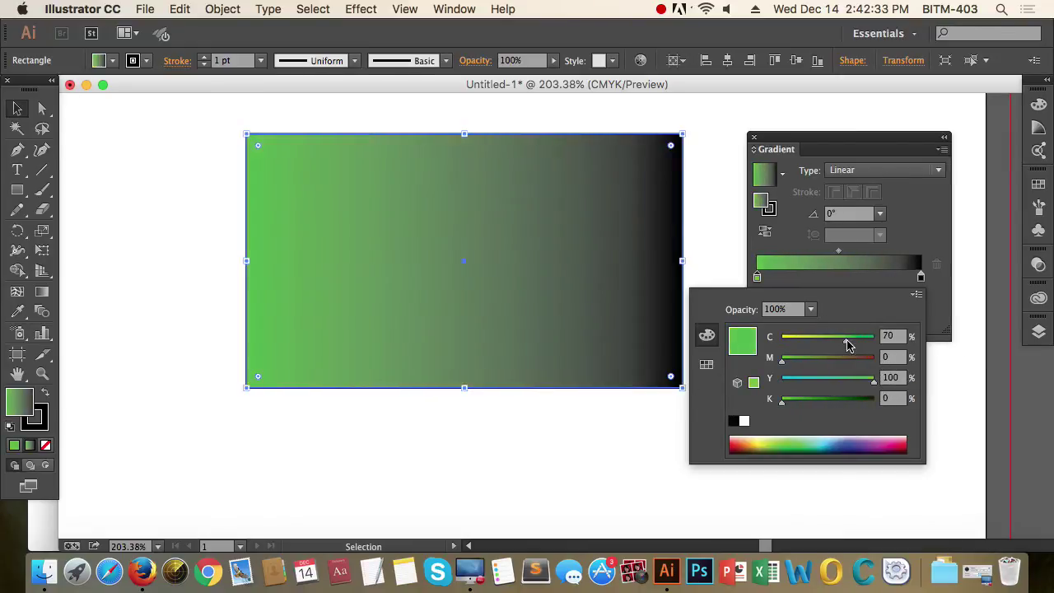
pyautogui.moveTo(849, 344); pyautogui.dragTo(834, 341)
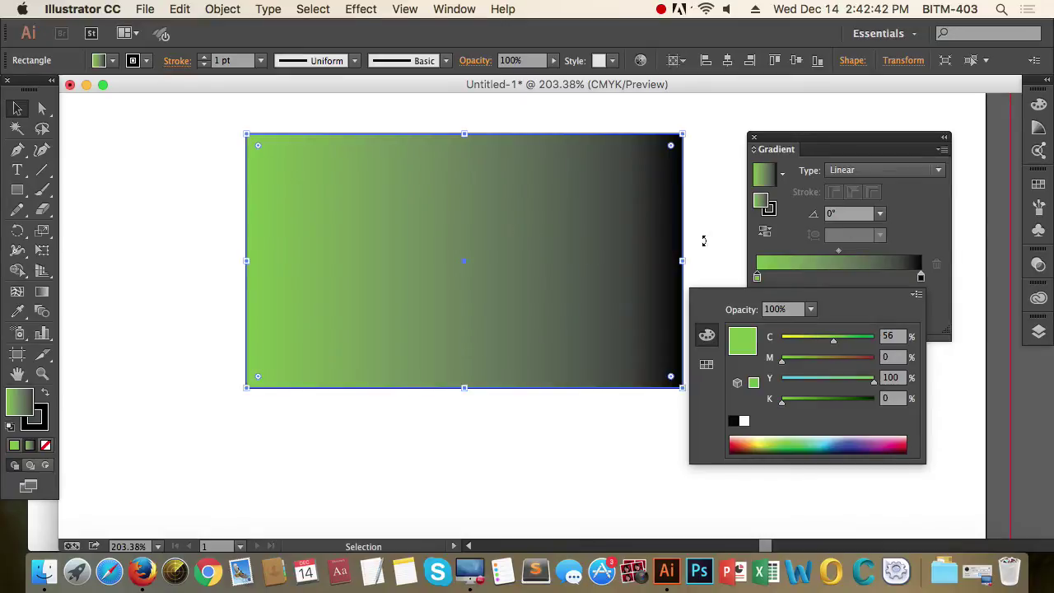
# Recolour the gradient's black end stop with the light yellow swatch
pyautogui.click(943, 234)
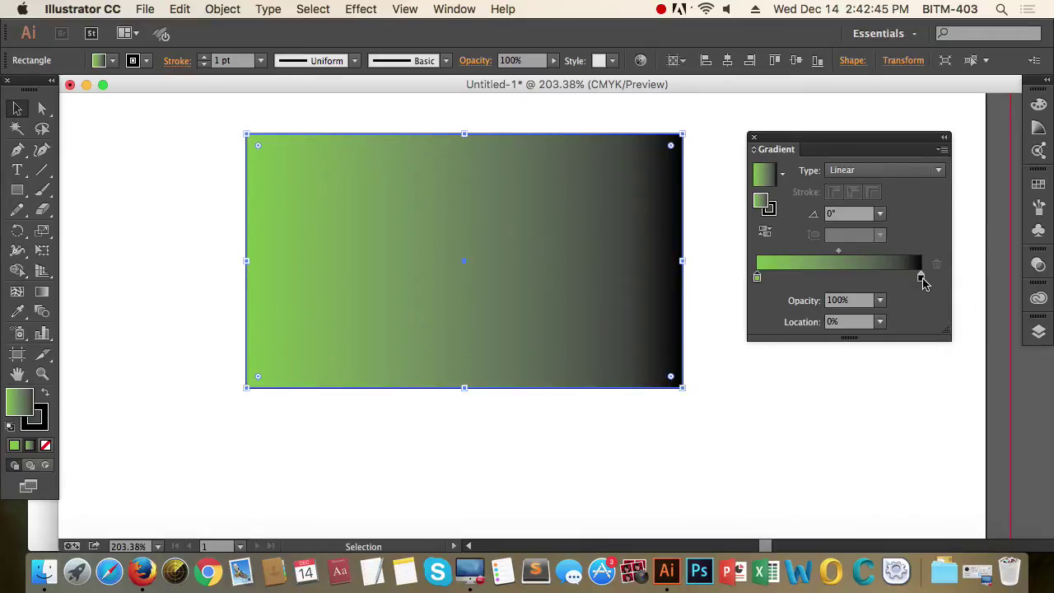
pyautogui.click(921, 278)
pyautogui.doubleClick(921, 278)
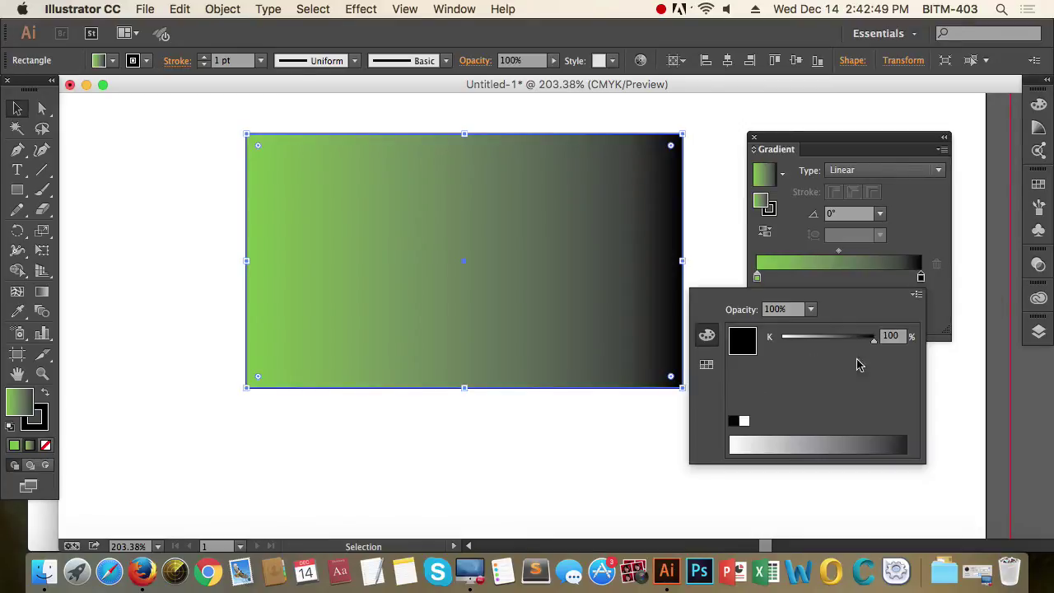
pyautogui.click(918, 295)
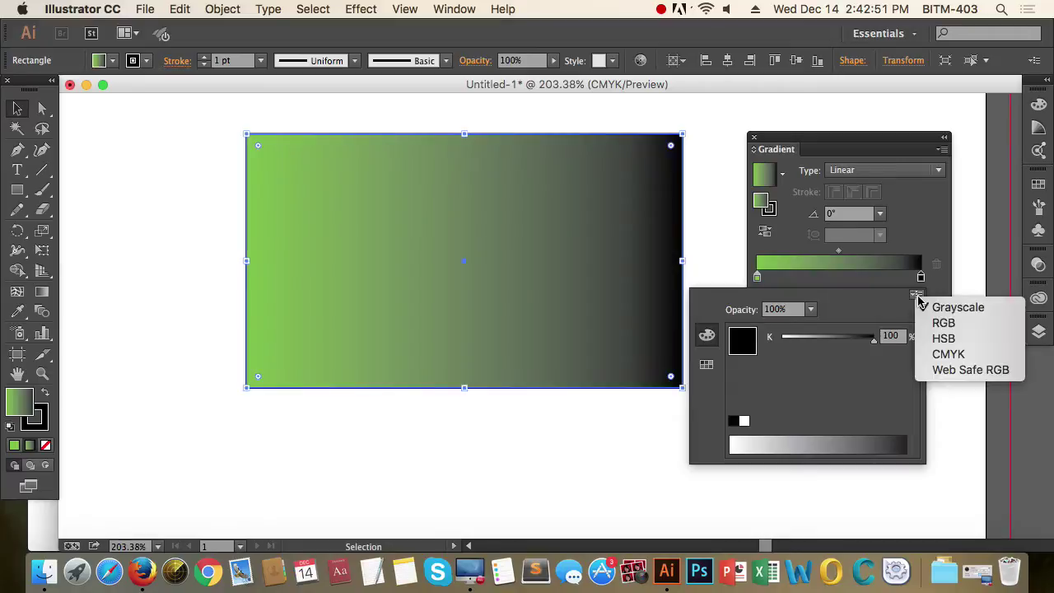
pyautogui.click(966, 363)
pyautogui.click(707, 365)
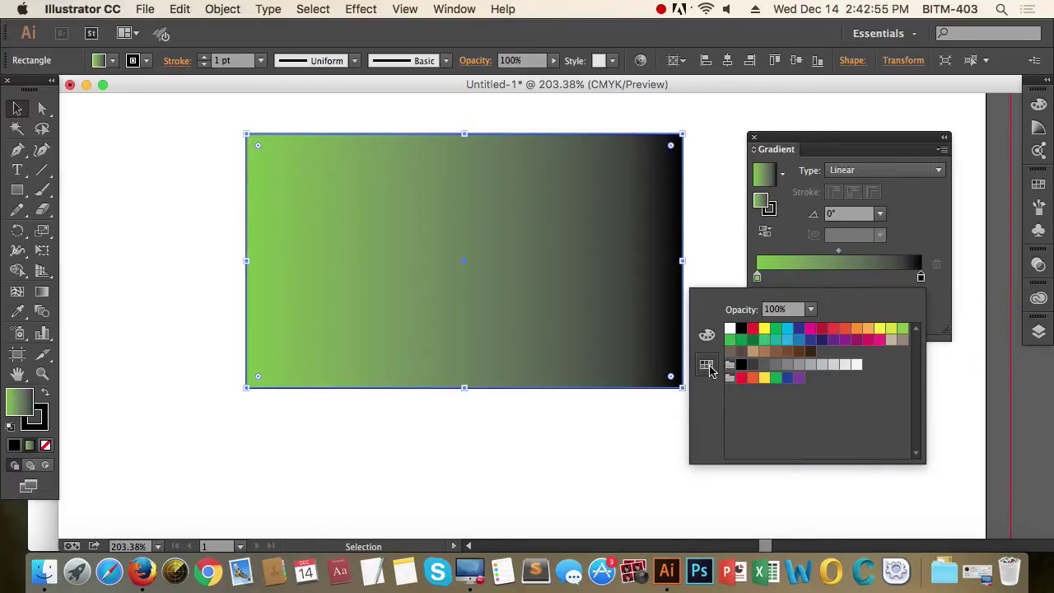
pyautogui.click(884, 334)
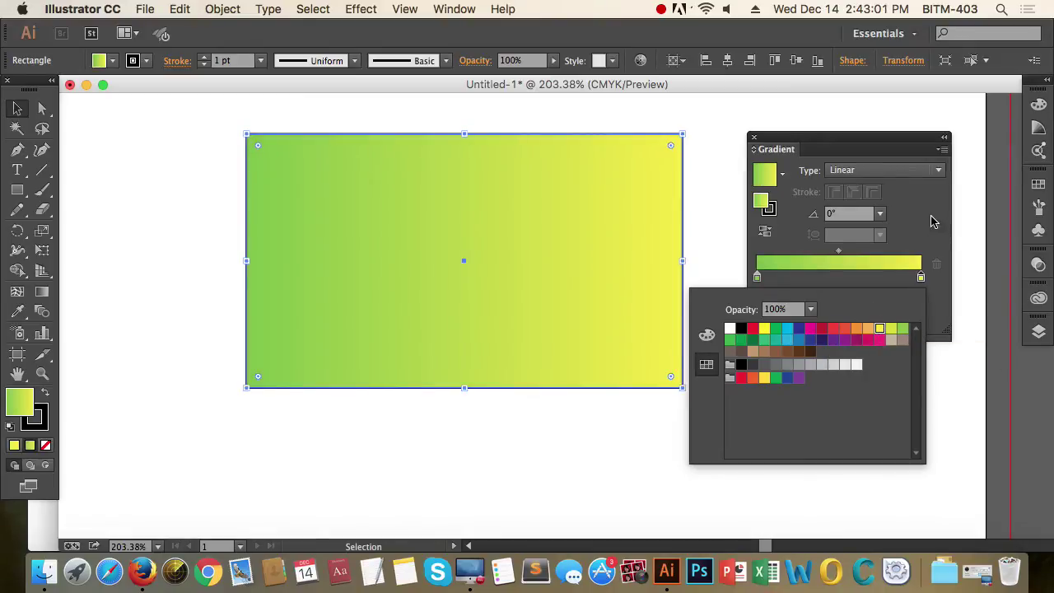
# Add a middle stop at about 49% of the gradient, try magenta on it, and colour it dark green
pyautogui.click(923, 218)
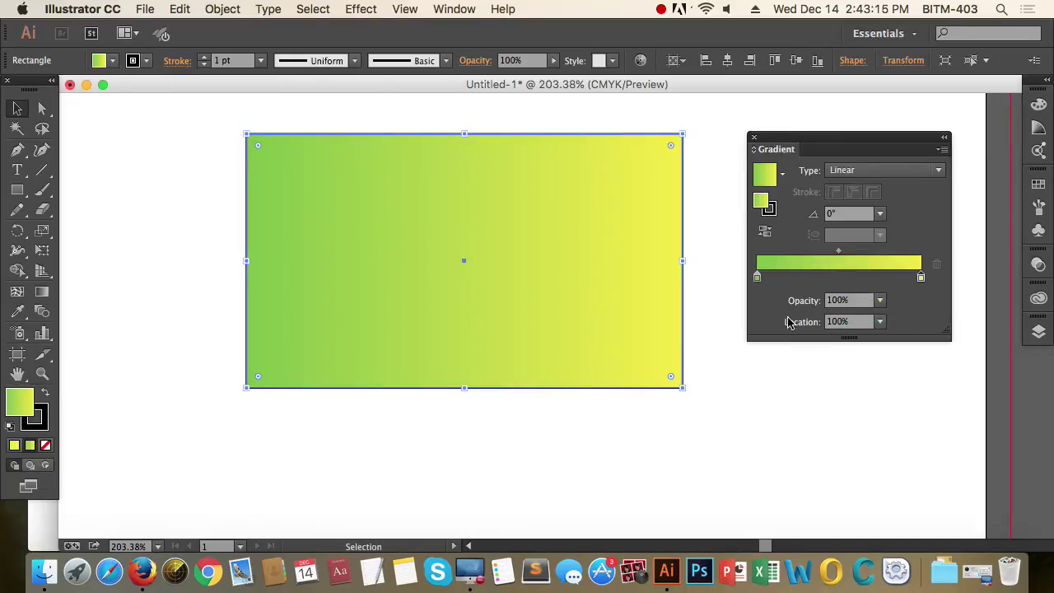
pyautogui.click(838, 277)
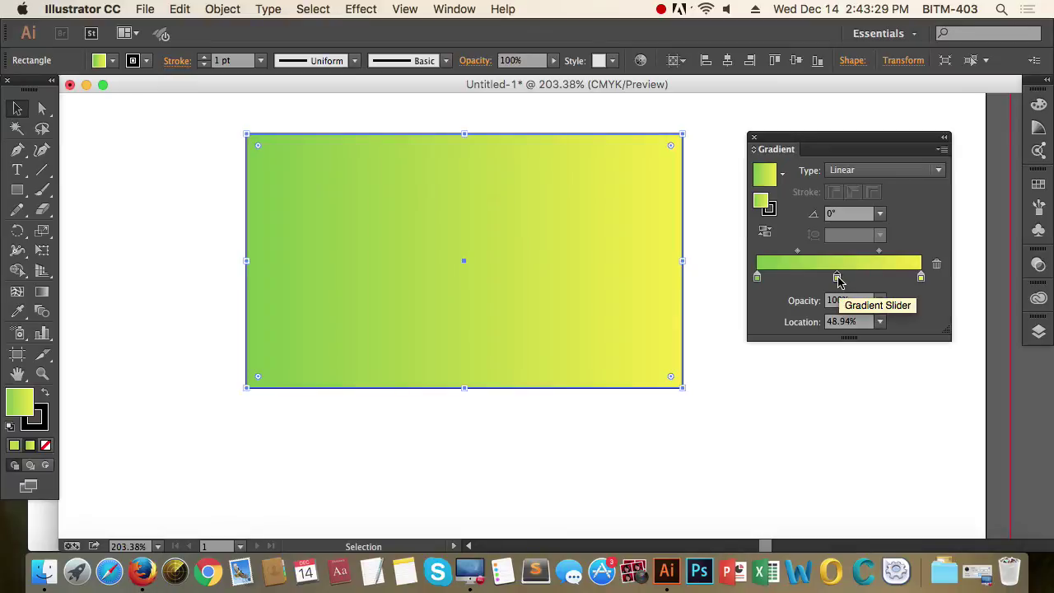
pyautogui.doubleClick(837, 278)
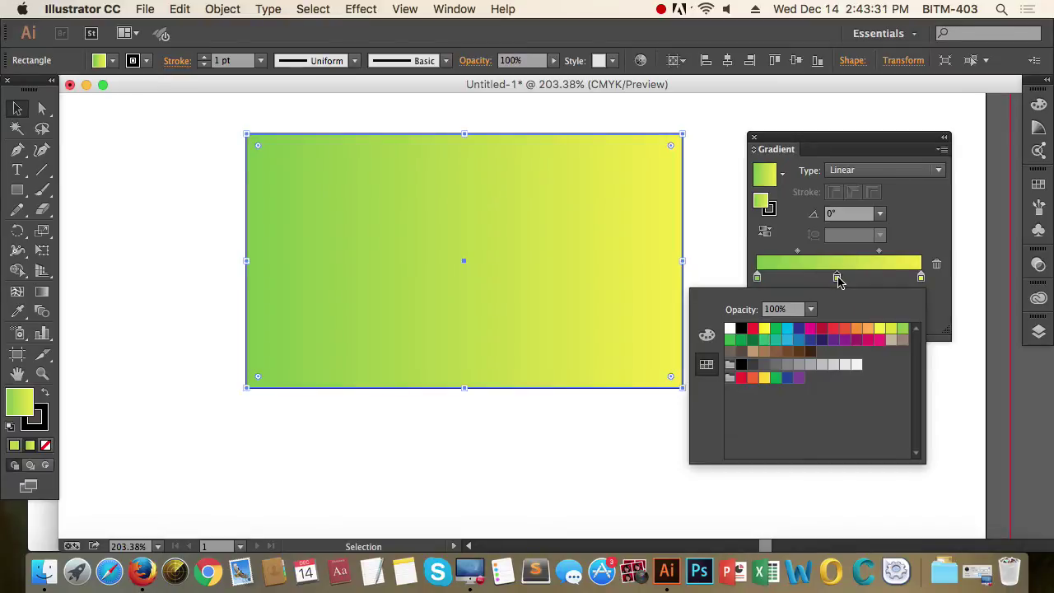
pyautogui.click(811, 329)
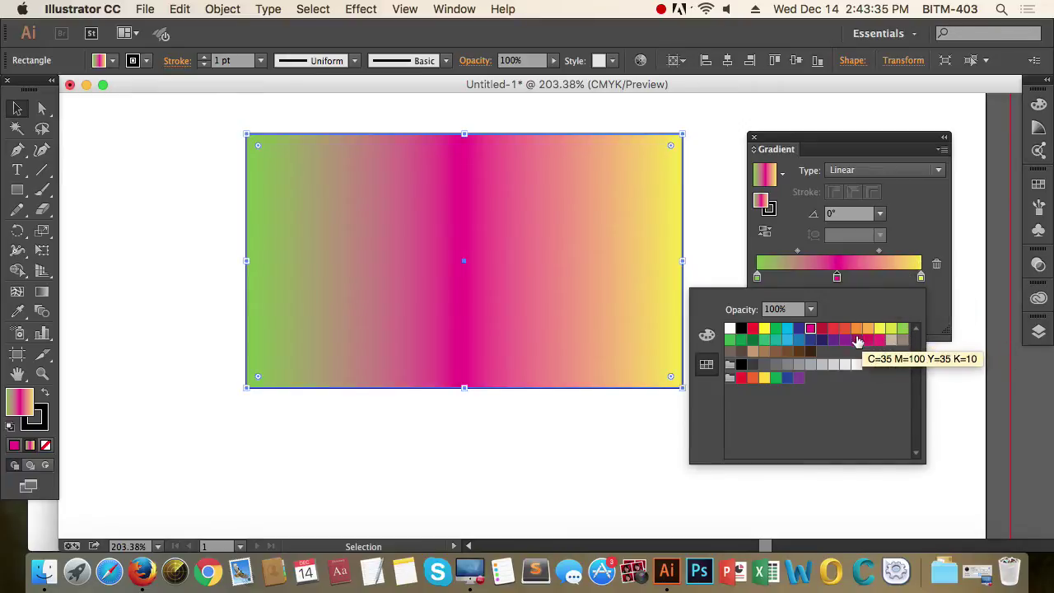
pyautogui.click(753, 340)
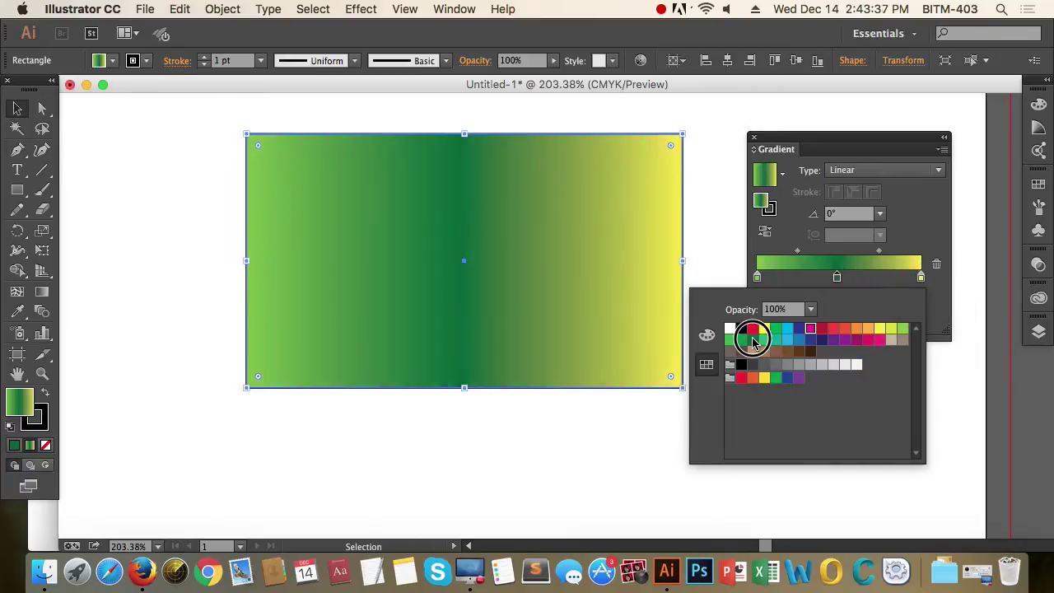
pyautogui.click(934, 227)
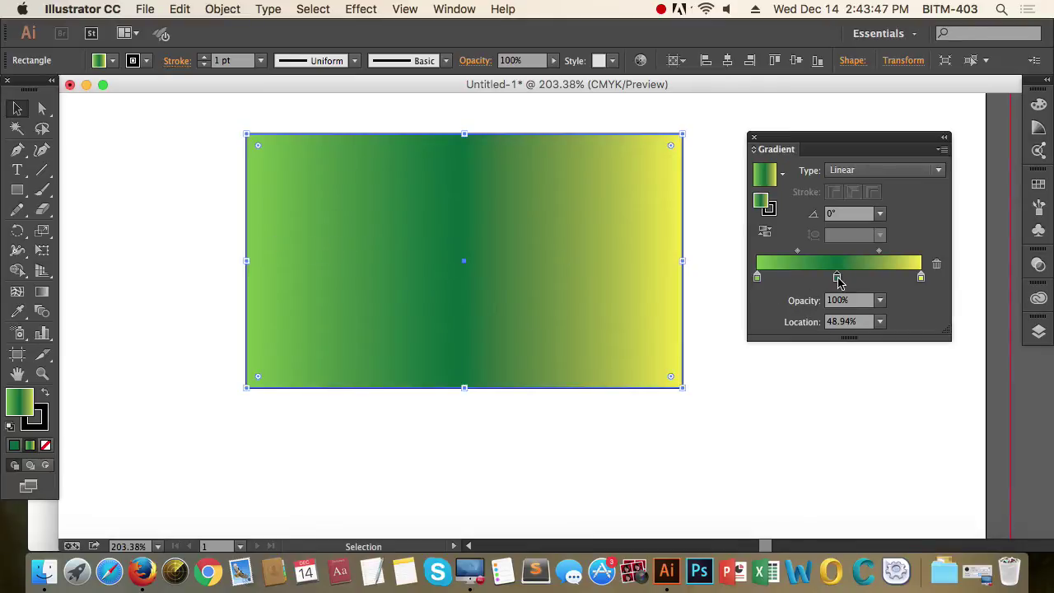
# Slide the dark green stop to about 84%, bring it back to about 72%, and pull it off the gradient to remove it
pyautogui.moveTo(839, 280); pyautogui.dragTo(898, 284)
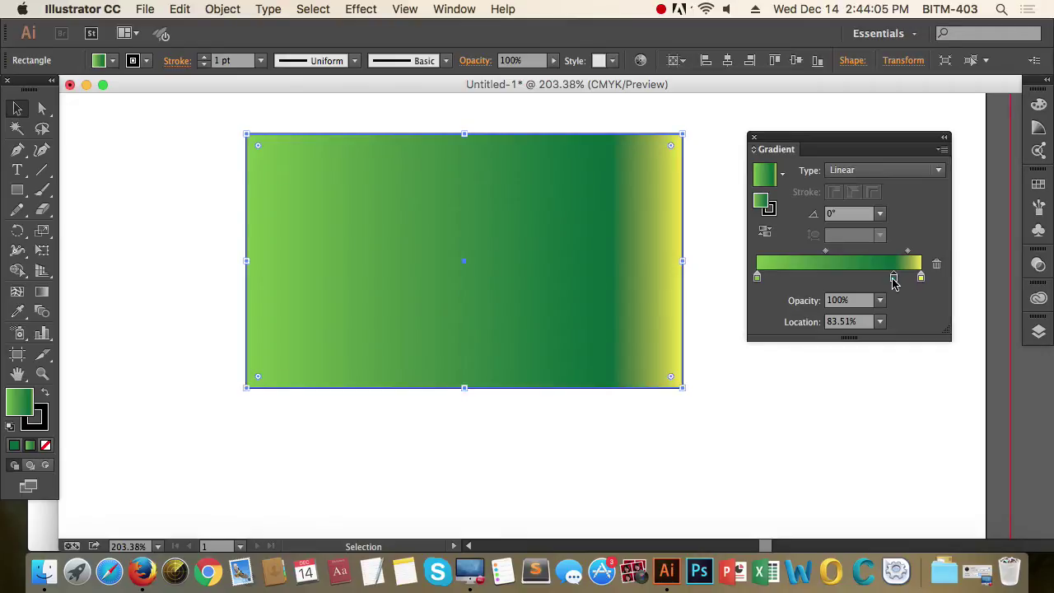
pyautogui.moveTo(895, 279); pyautogui.dragTo(876, 278)
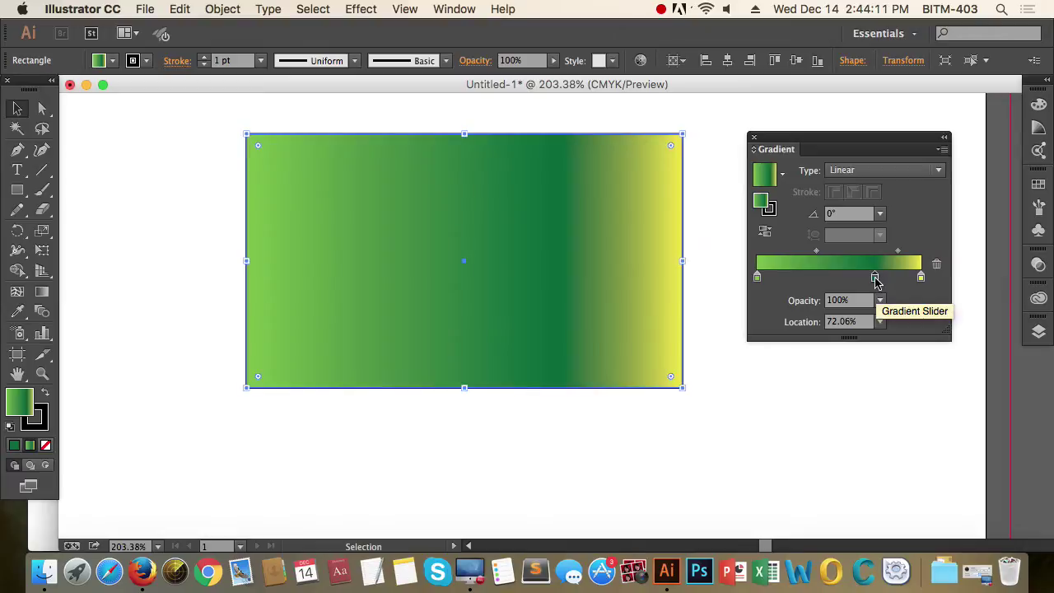
pyautogui.moveTo(875, 277); pyautogui.dragTo(880, 330)
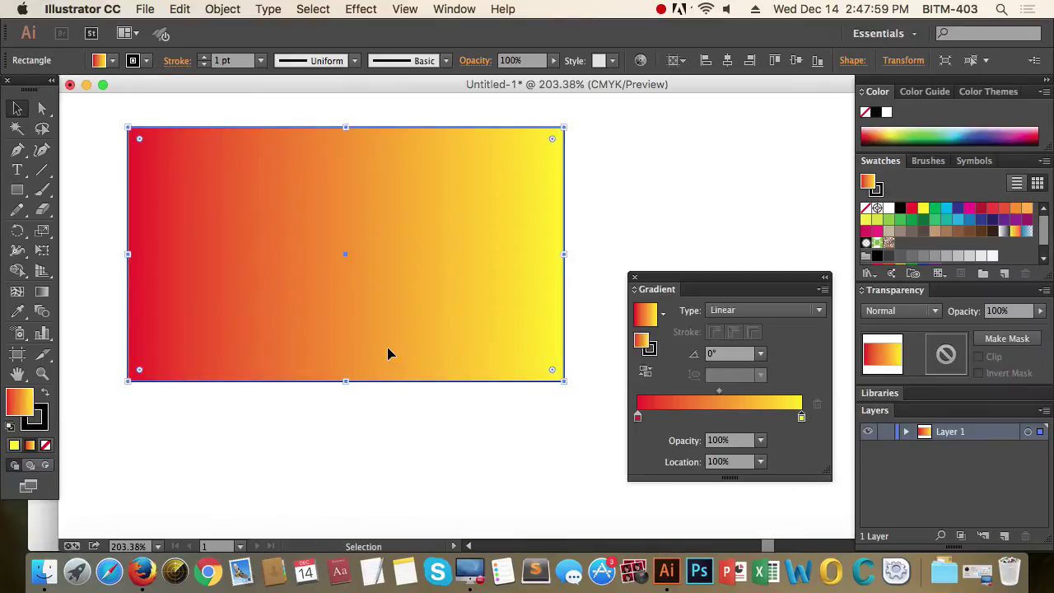
# Shift the red-to-yellow rectangle slightly to the right and place the Gradient panel higher up beside it
pyautogui.moveTo(419, 276); pyautogui.dragTo(470, 275)
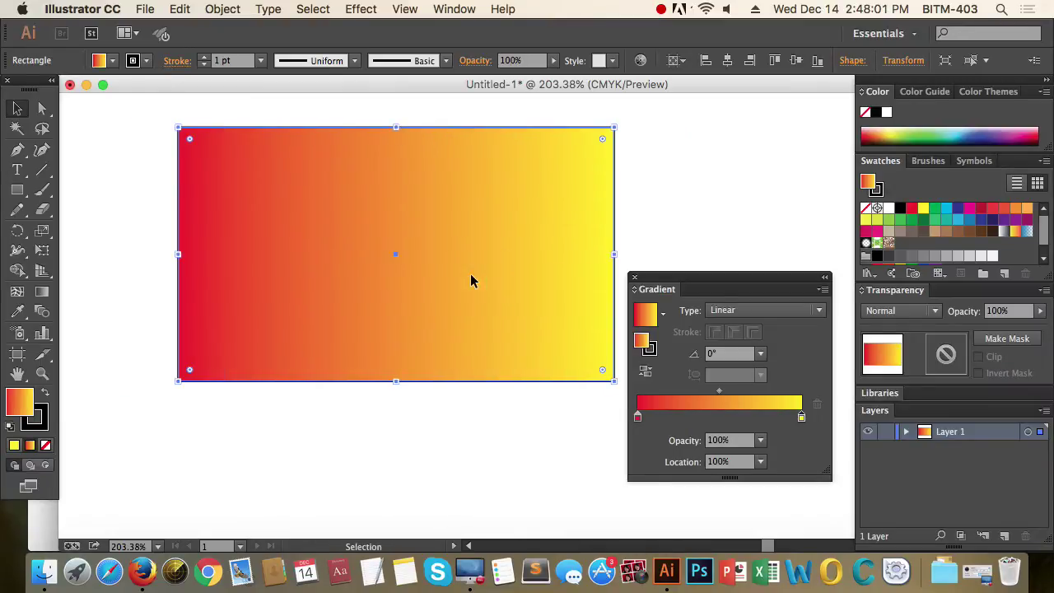
pyautogui.moveTo(697, 278); pyautogui.dragTo(688, 206)
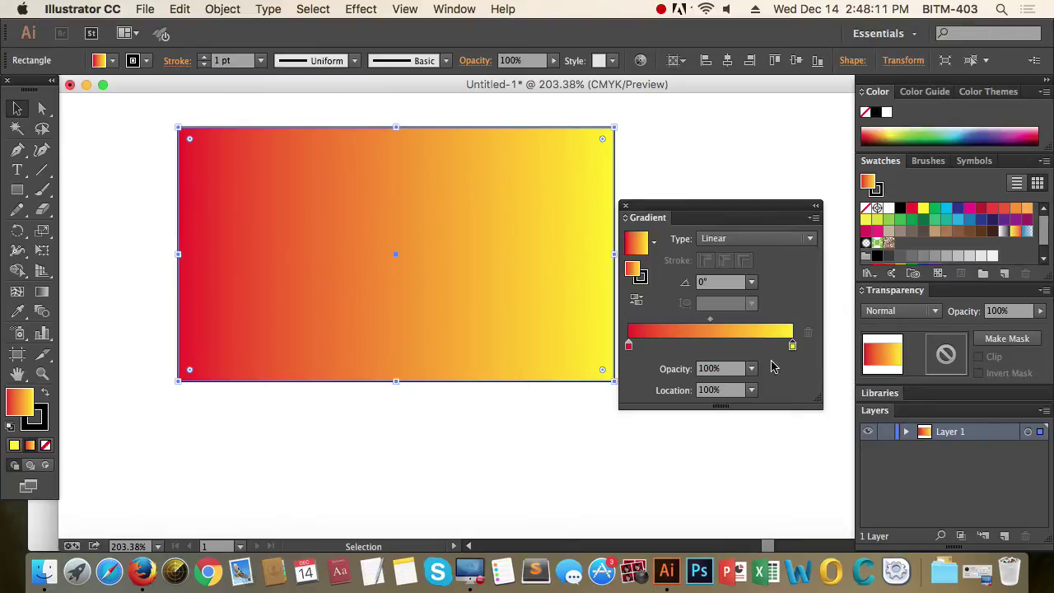
# Reverse the rectangle's red-to-yellow gradient back and forth, ending with yellow as the starting colour and red as the end colour
pyautogui.moveTo(794, 347)
pyautogui.mouseDown()
pyautogui.moveTo(626, 344)
pyautogui.moveTo(817, 344)
pyautogui.moveTo(803, 347)
pyautogui.mouseUp()
pyautogui.moveTo(682, 347); pyautogui.dragTo(595, 353)
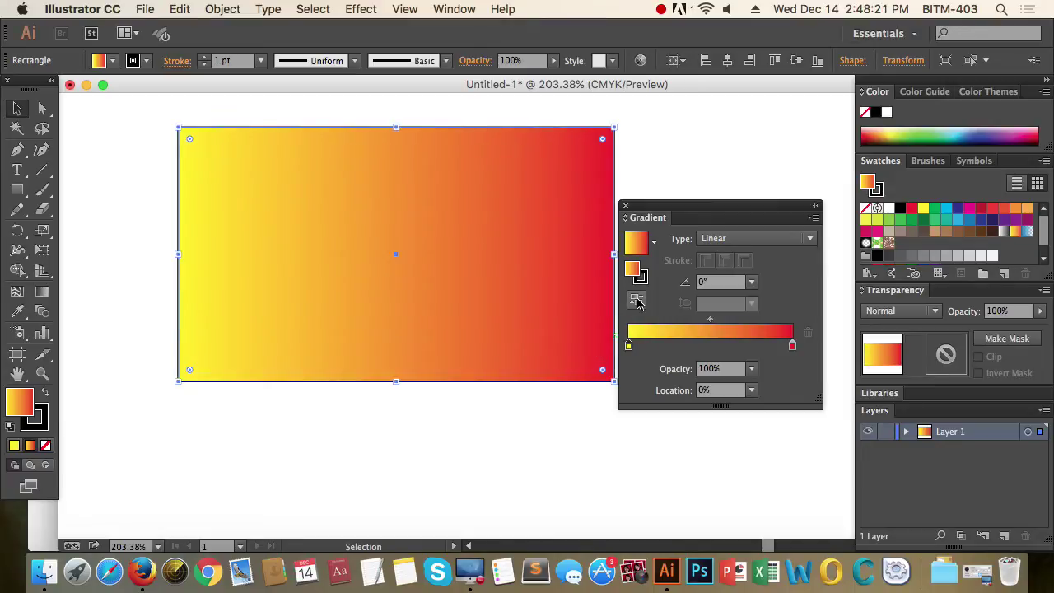
pyautogui.click(638, 301)
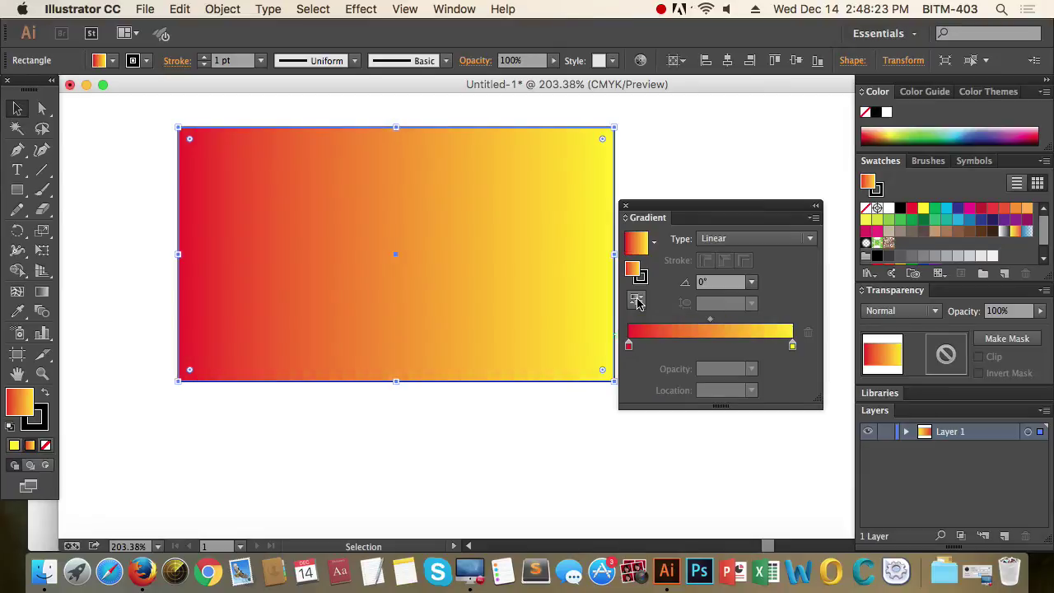
pyautogui.click(638, 301)
pyautogui.click(637, 302)
pyautogui.click(637, 301)
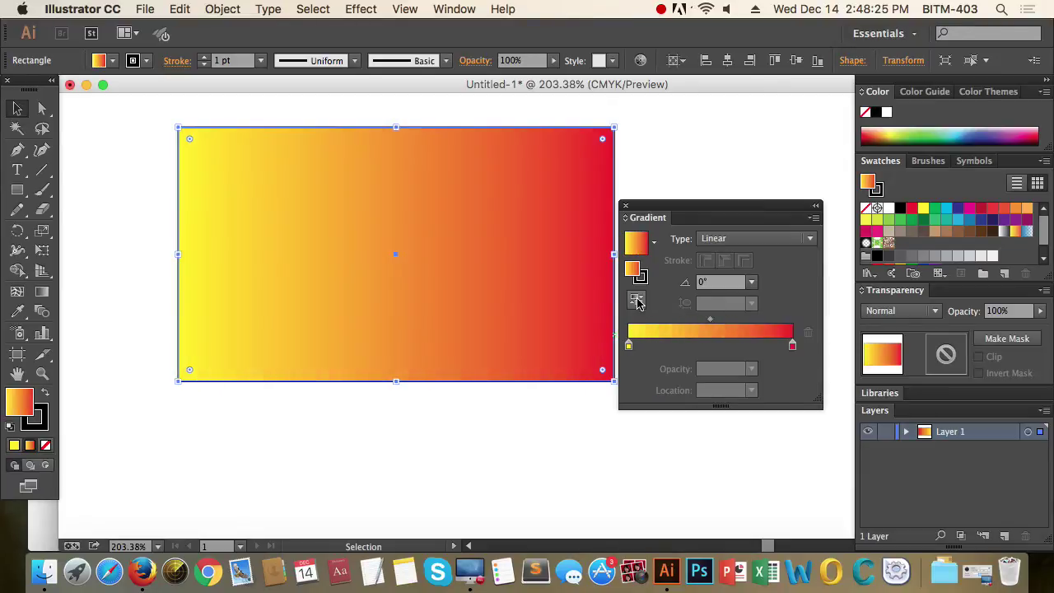
# Reverse the rectangle's gradient repeatedly, ending with red as the starting colour and yellow as the end colour
pyautogui.click(637, 302)
pyautogui.click(638, 302)
pyautogui.click(638, 302)
pyautogui.click(638, 302)
pyautogui.click(638, 302)
pyautogui.click(637, 301)
pyautogui.click(637, 301)
pyautogui.click(638, 301)
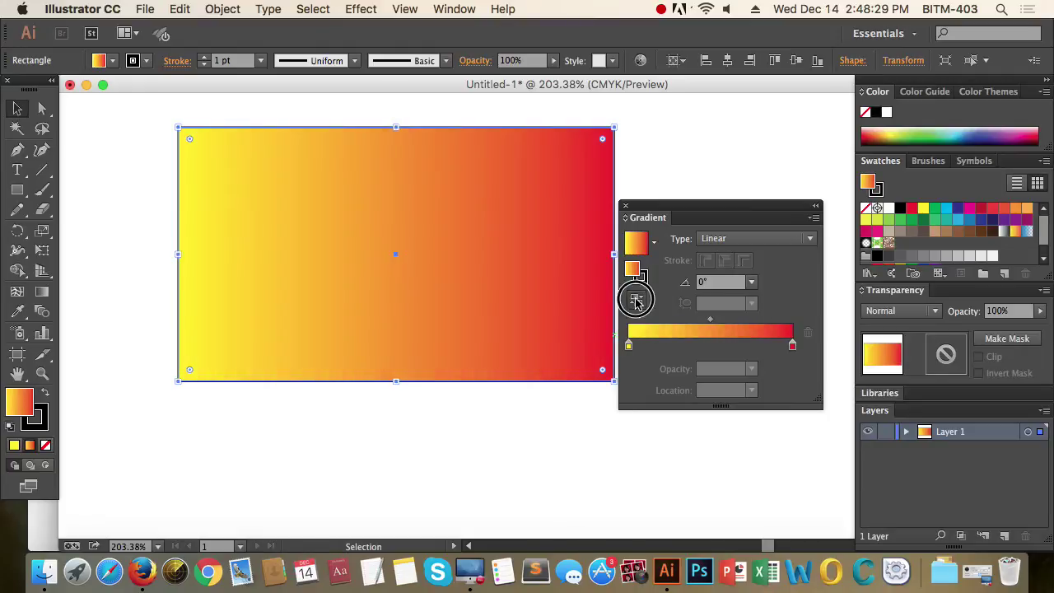
pyautogui.click(638, 301)
pyautogui.click(638, 301)
pyautogui.click(638, 302)
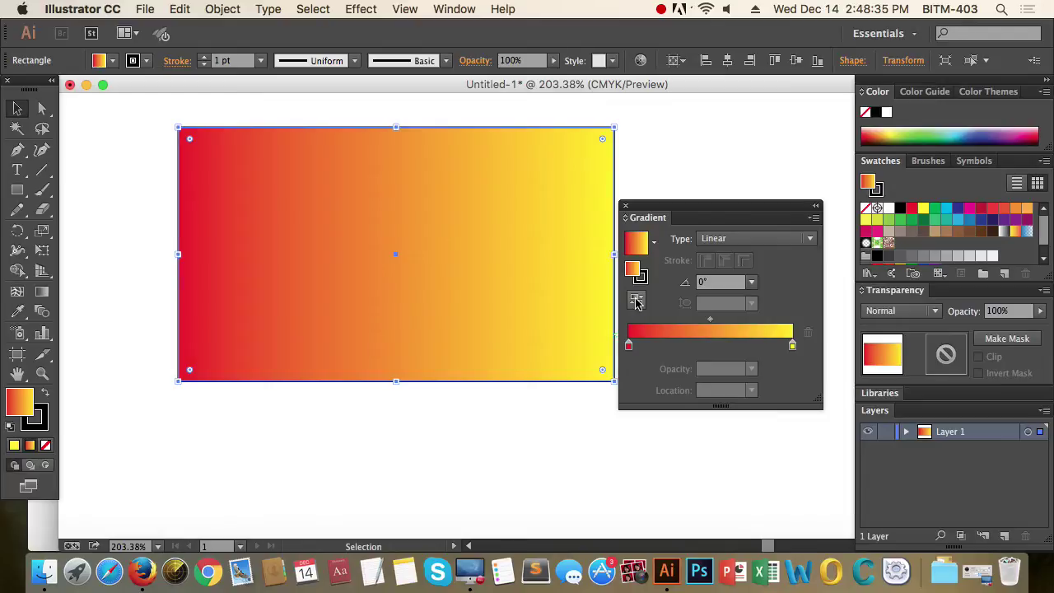
# Add a light green stop at 61.45% of the gradient and a magenta stop between it and the red start
pyautogui.click(730, 345)
pyautogui.click(730, 345)
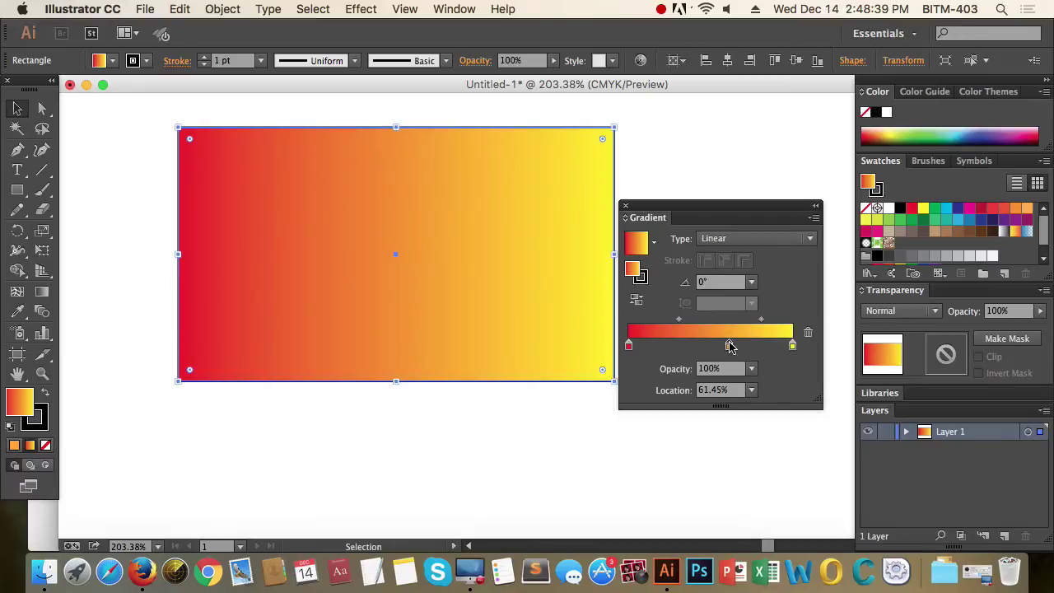
pyautogui.doubleClick(730, 345)
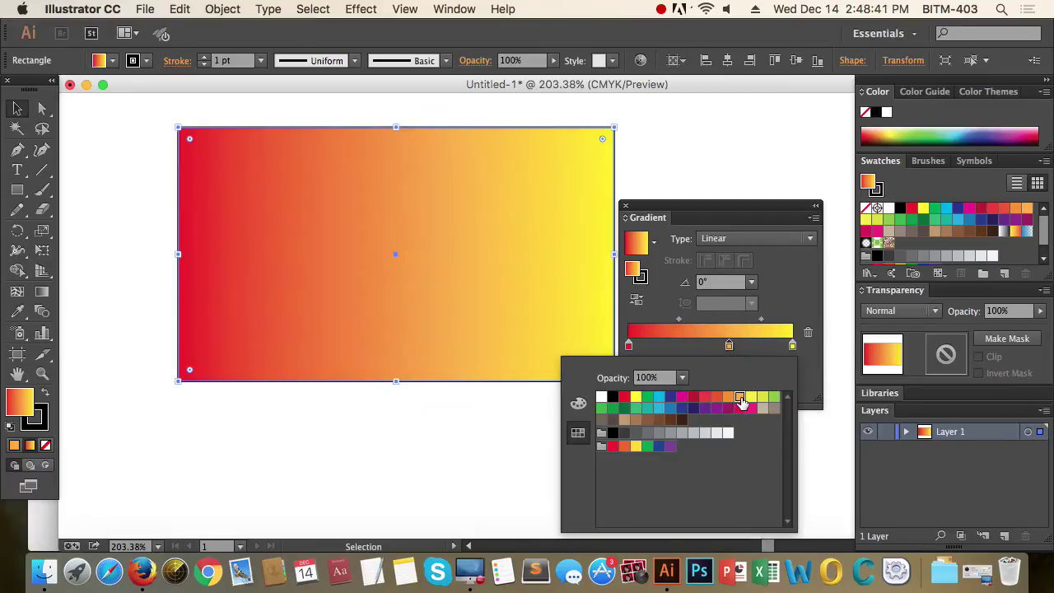
pyautogui.click(768, 398)
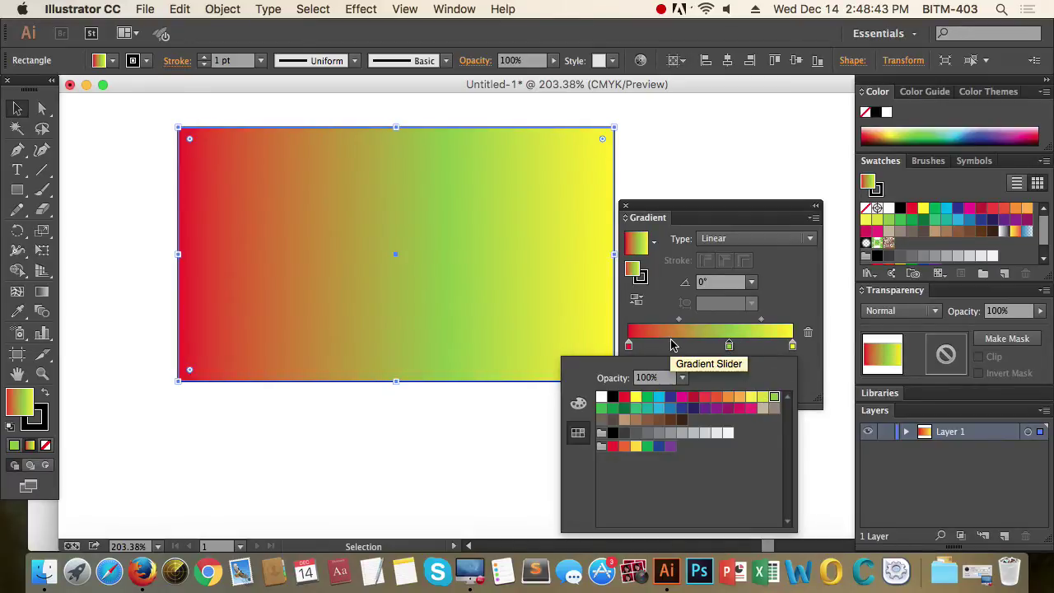
pyautogui.click(672, 345)
pyautogui.click(683, 399)
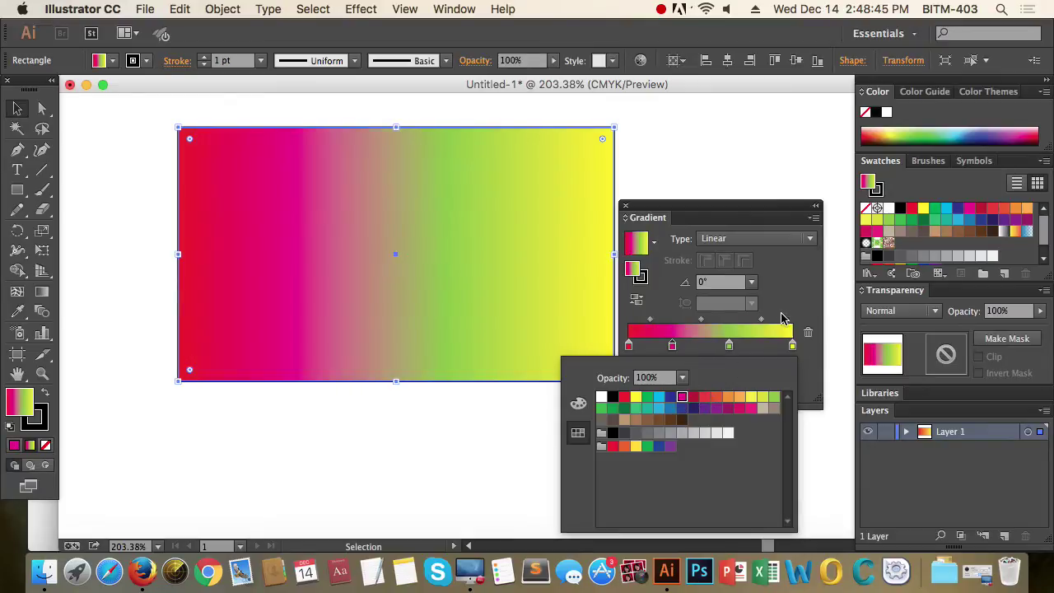
pyautogui.click(801, 285)
# Reverse the four-colour gradient and remove its light green and magenta stops
pyautogui.click(638, 300)
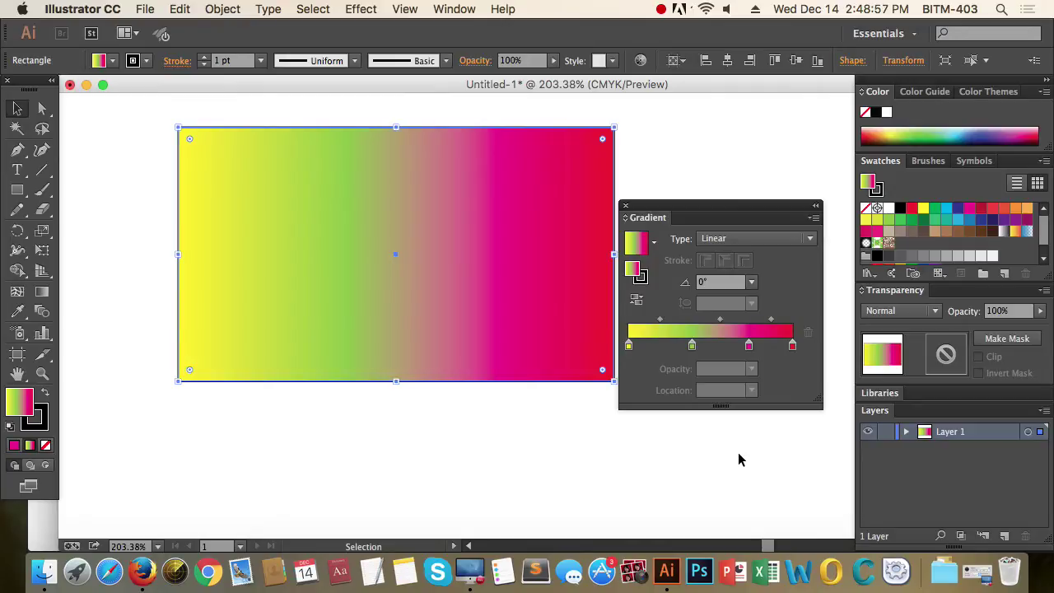
pyautogui.moveTo(692, 345); pyautogui.dragTo(695, 458)
pyautogui.moveTo(749, 345); pyautogui.dragTo(736, 487)
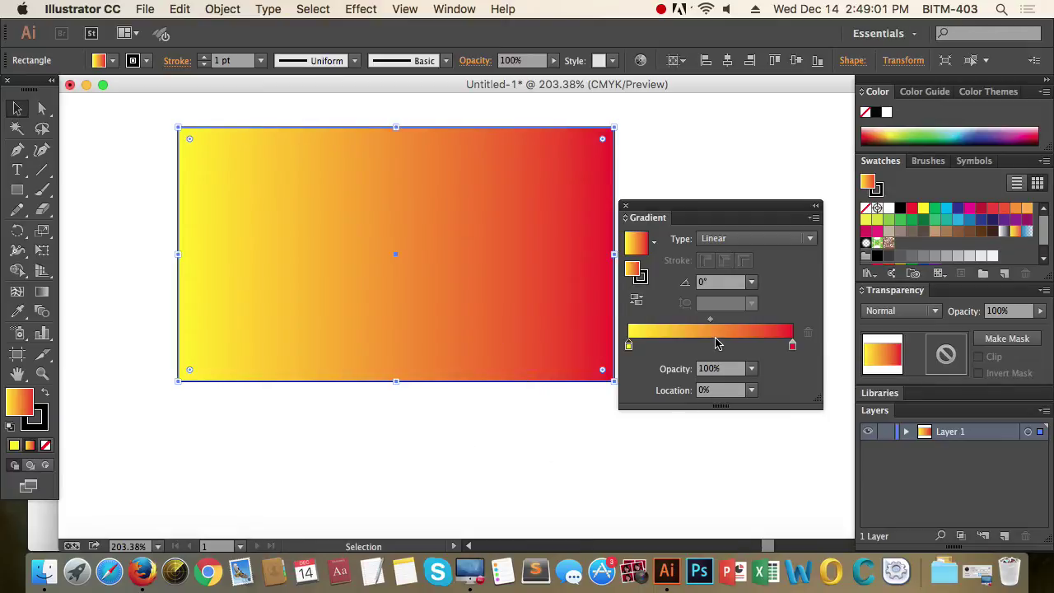
# Add an orange stop near the middle of the yellow-to-red gradient and set its location to 50%
pyautogui.click(714, 344)
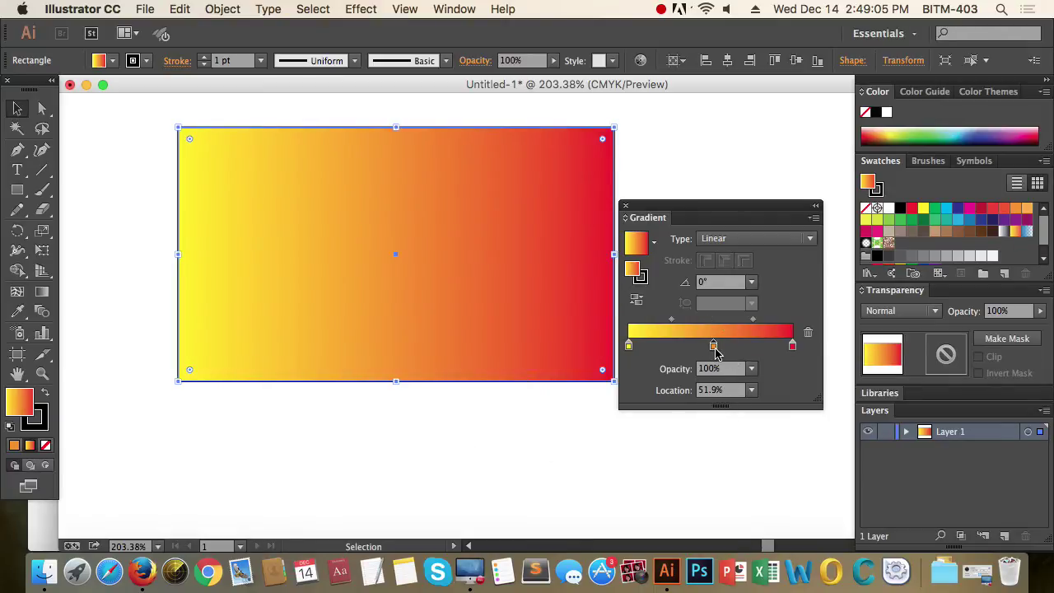
pyautogui.moveTo(715, 347); pyautogui.dragTo(712, 347)
pyautogui.click(752, 391)
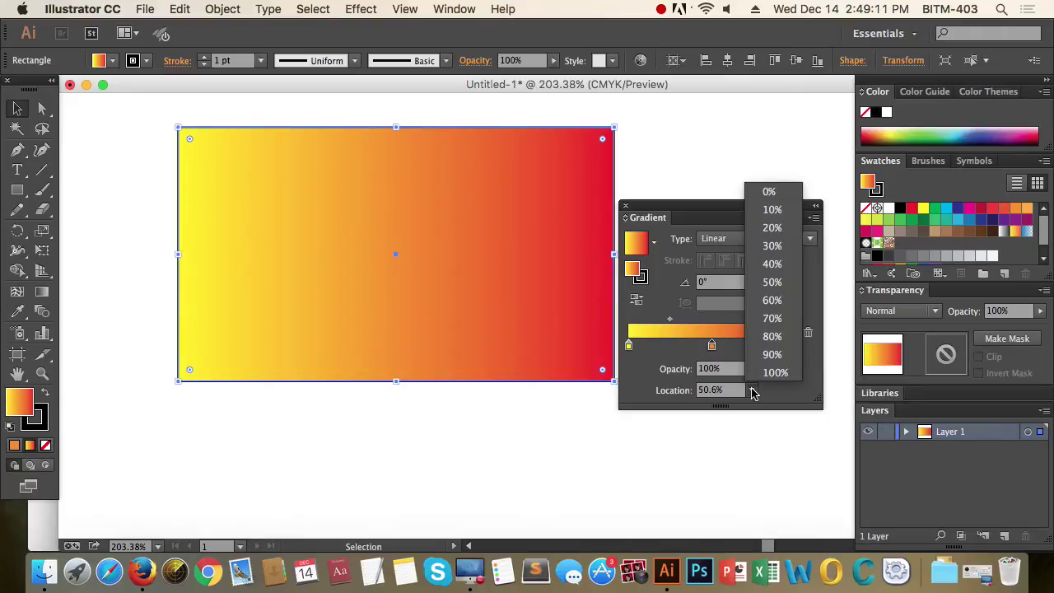
pyautogui.click(774, 282)
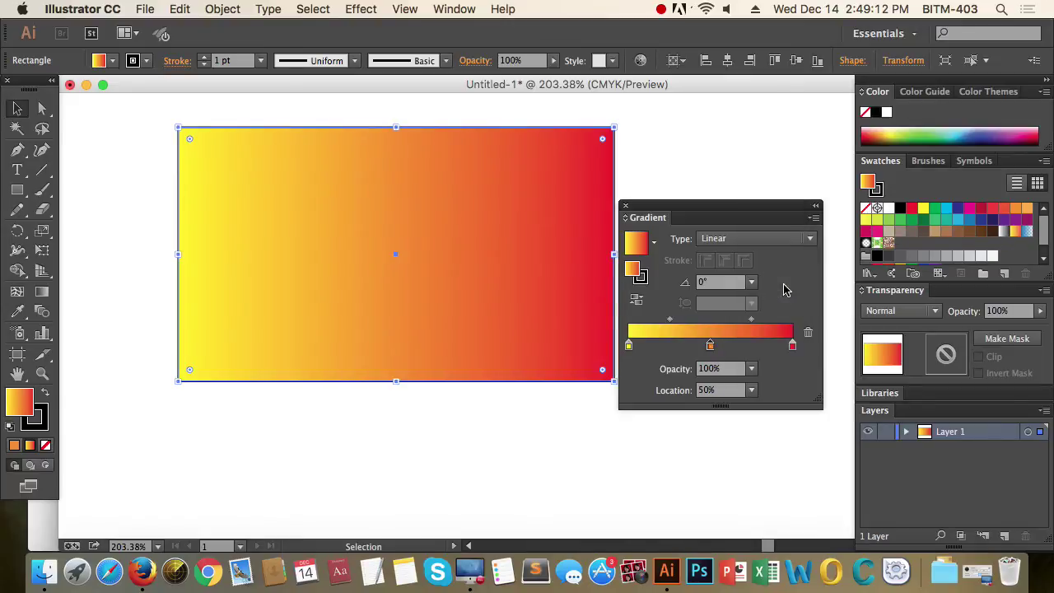
# Try the orange middle stop at locations 20% and 55%, and remove it from the gradient
pyautogui.click(751, 392)
pyautogui.click(783, 225)
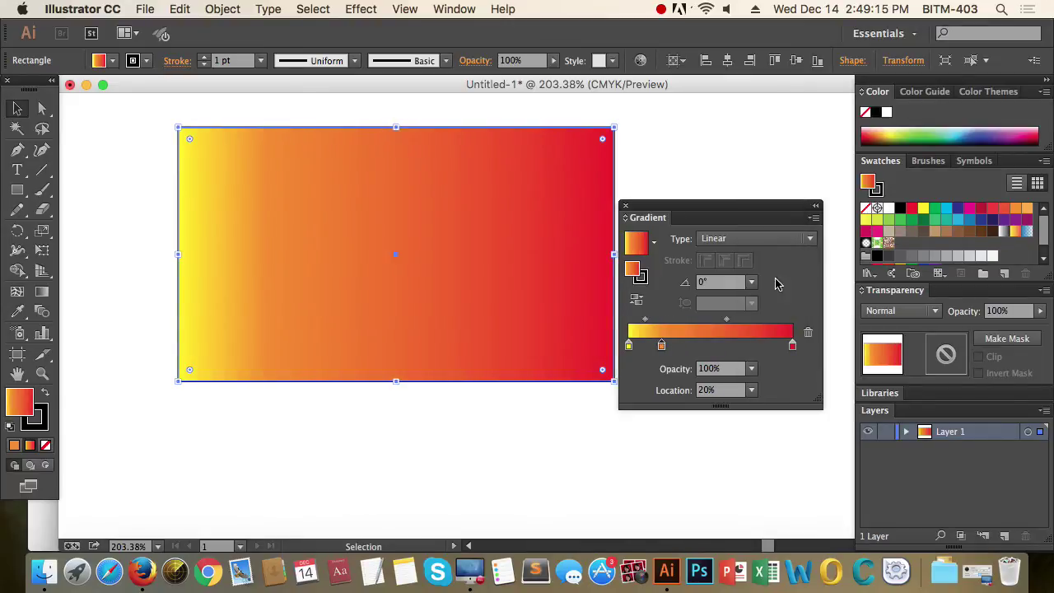
pyautogui.click(728, 391)
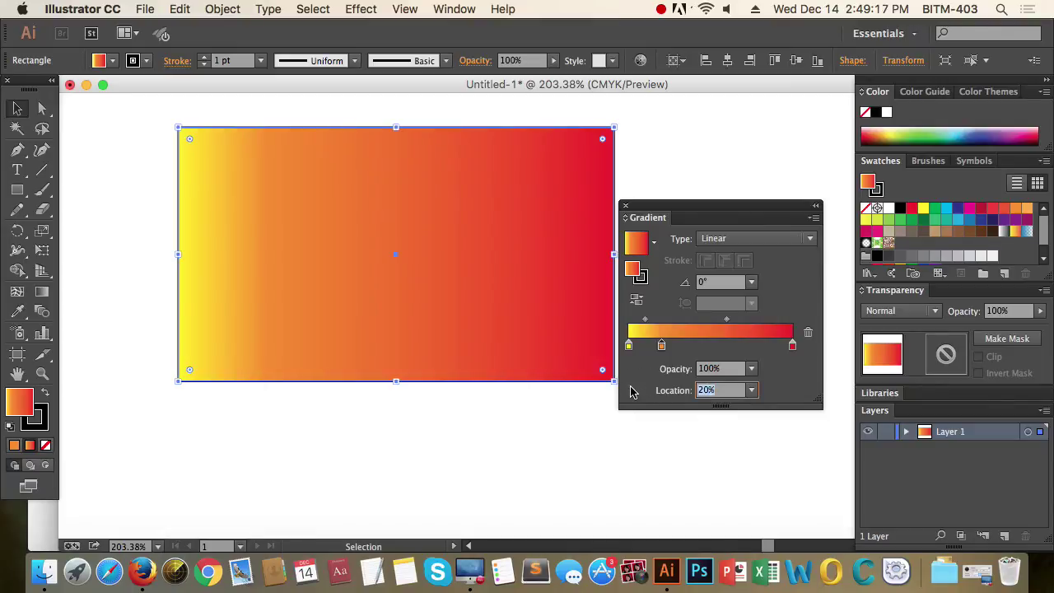
pyautogui.write('55')
pyautogui.press('Return')
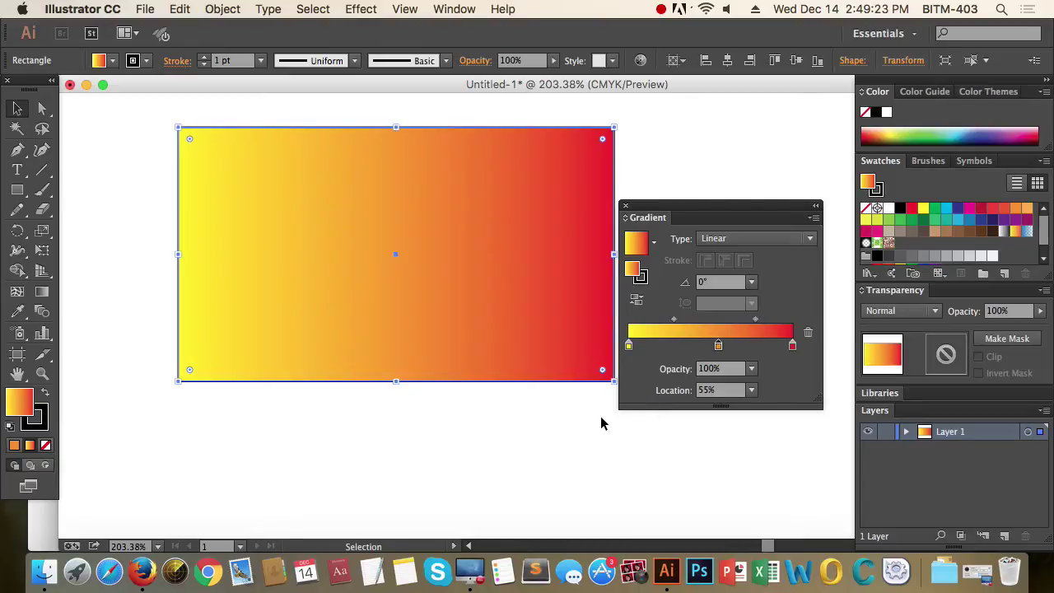
pyautogui.click(631, 346)
pyautogui.moveTo(718, 346); pyautogui.dragTo(690, 513)
# Set the opacity of the gradient's yellow start stop to 0%
pyautogui.click(631, 344)
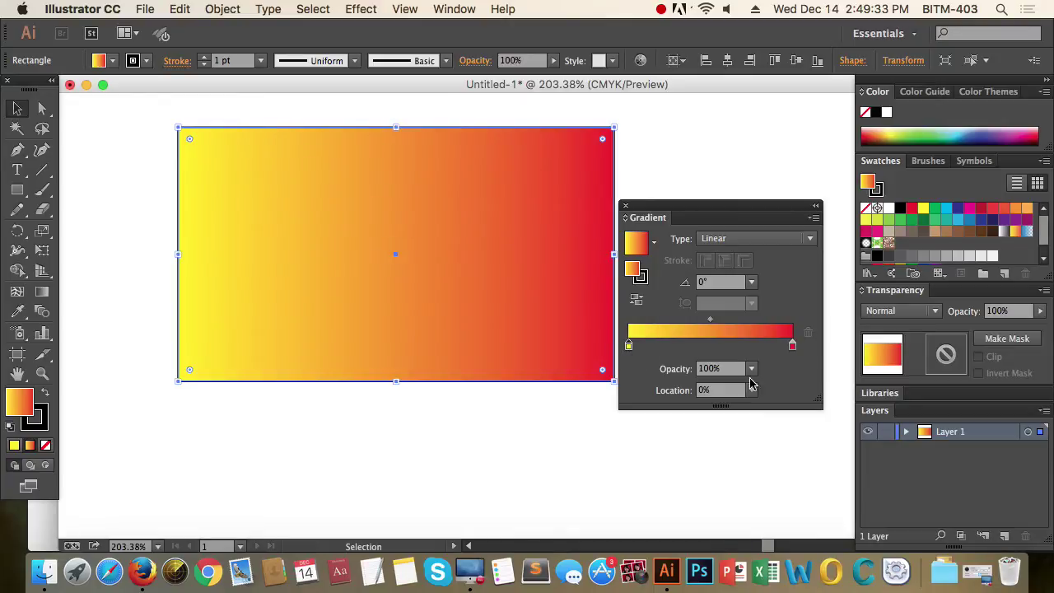
pyautogui.click(752, 369)
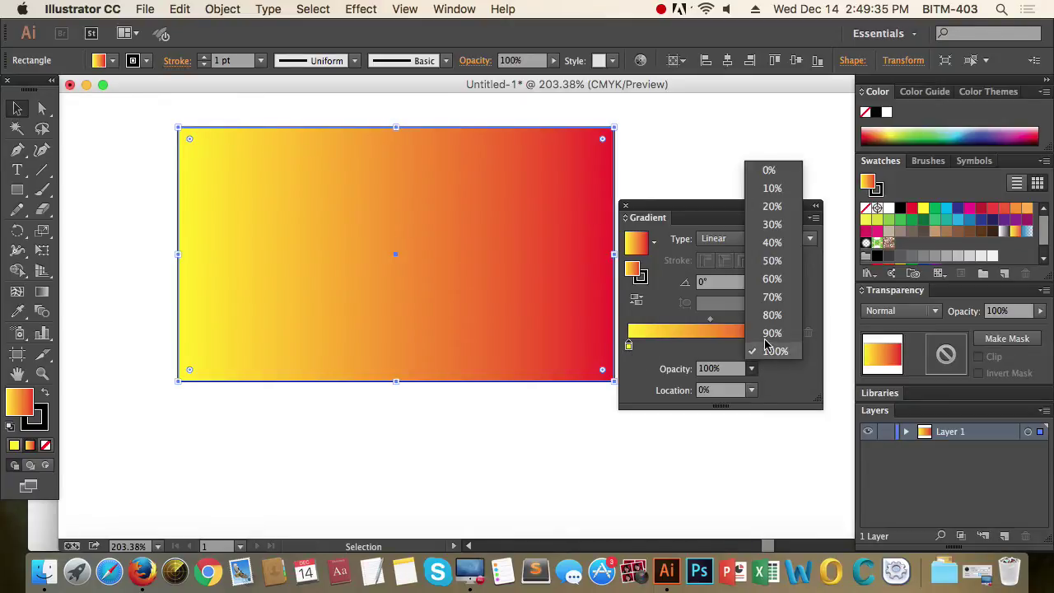
pyautogui.click(775, 174)
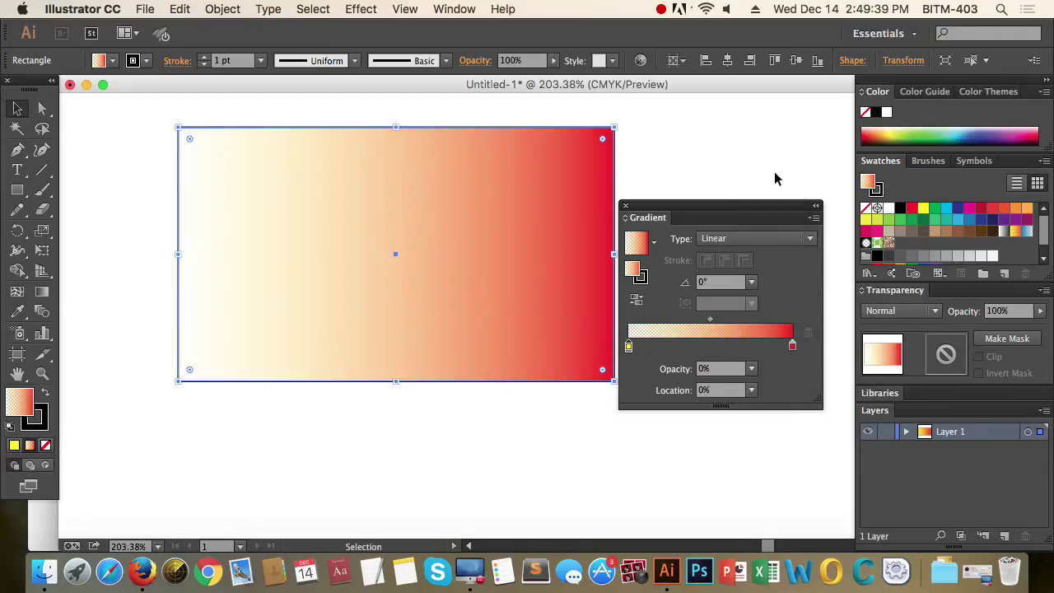
# Remove the stroke from the gradient rectangle and deselect it
pyautogui.click(309, 435)
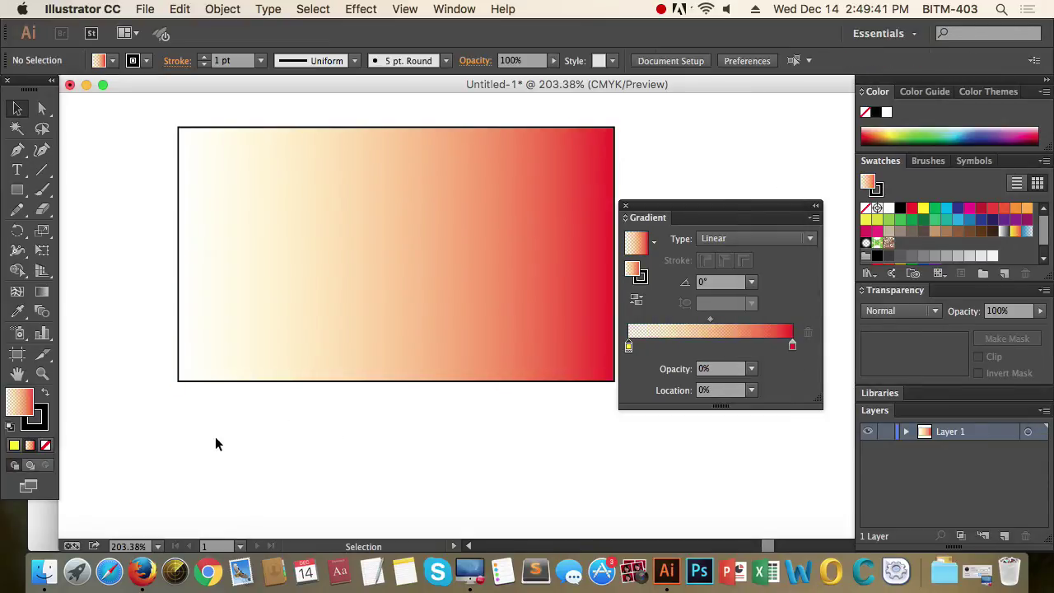
pyautogui.click(224, 307)
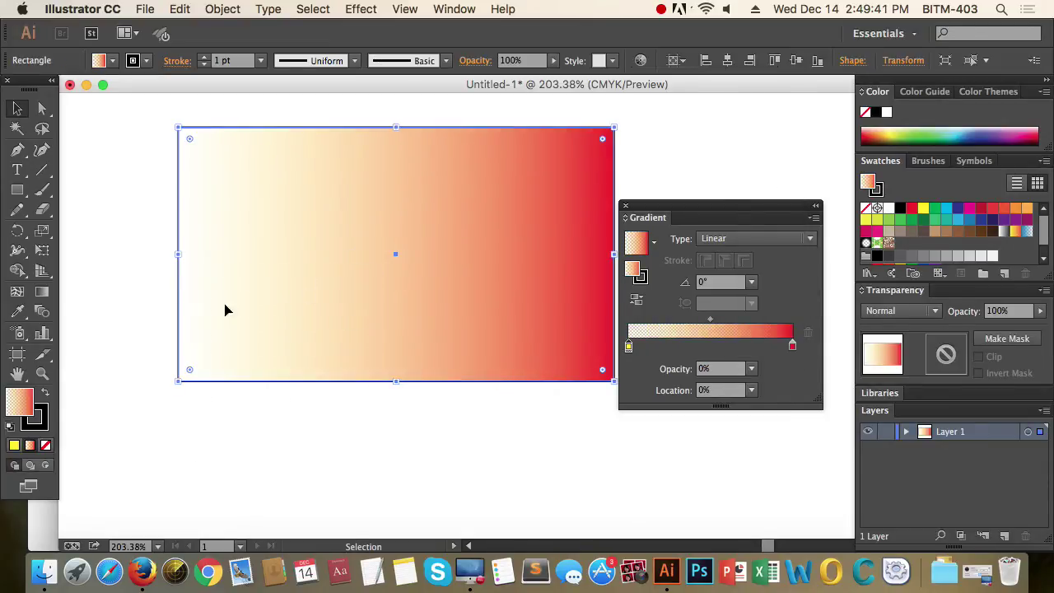
pyautogui.click(46, 445)
pyautogui.click(344, 439)
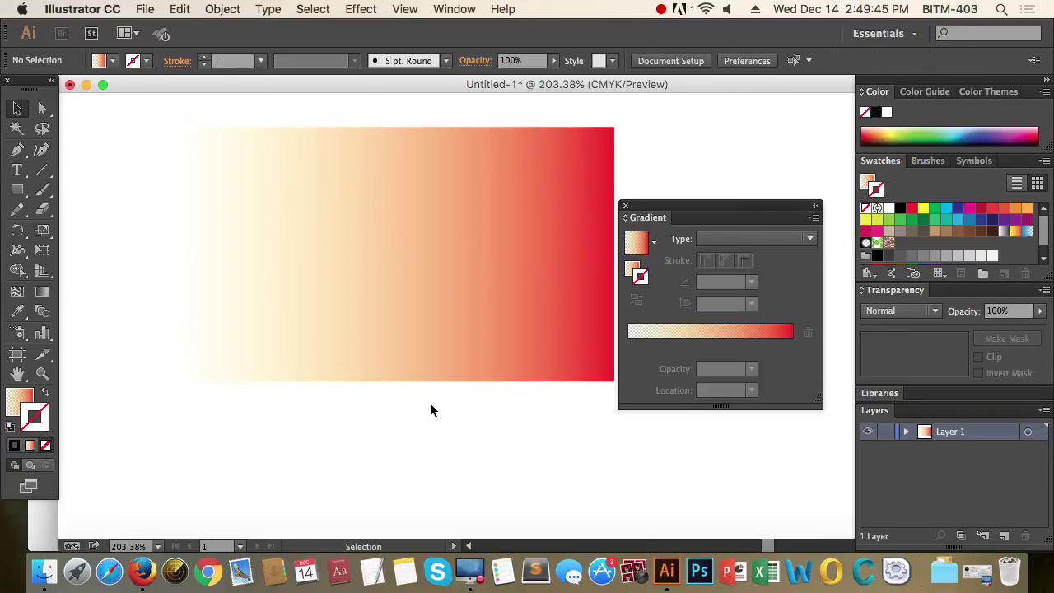
# Draw a large rectangle across the full width of the artboard's upper part, covering the gradient rectangle
pyautogui.keyDown('alt'); pyautogui.keyDown('super'); pyautogui.click(447, 370); pyautogui.keyUp('super'); pyautogui.keyUp('alt')
pyautogui.moveTo(522, 353); pyautogui.dragTo(184, 401)
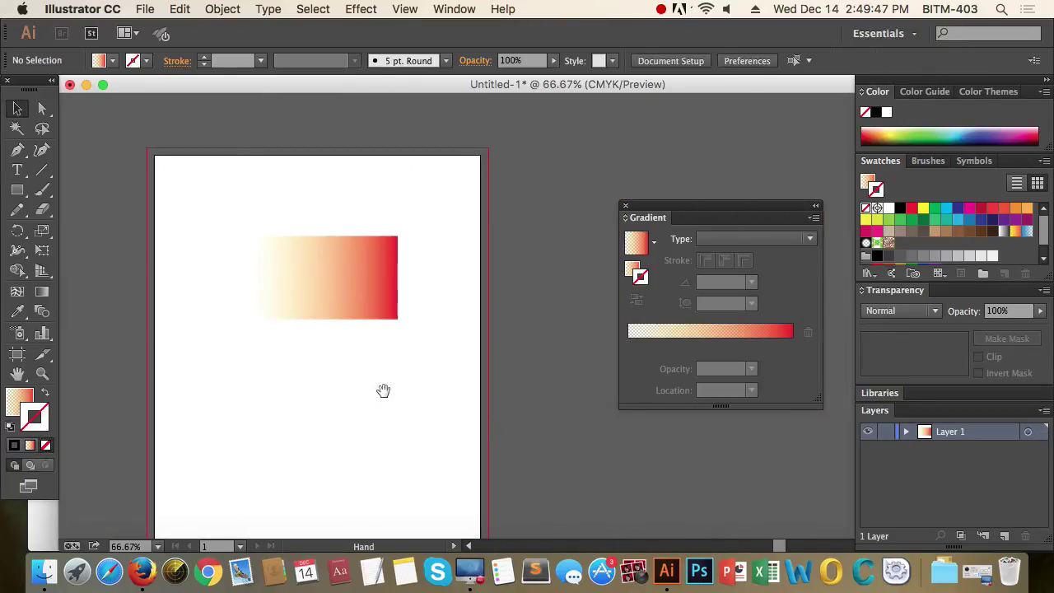
pyautogui.moveTo(155, 155); pyautogui.dragTo(458, 382)
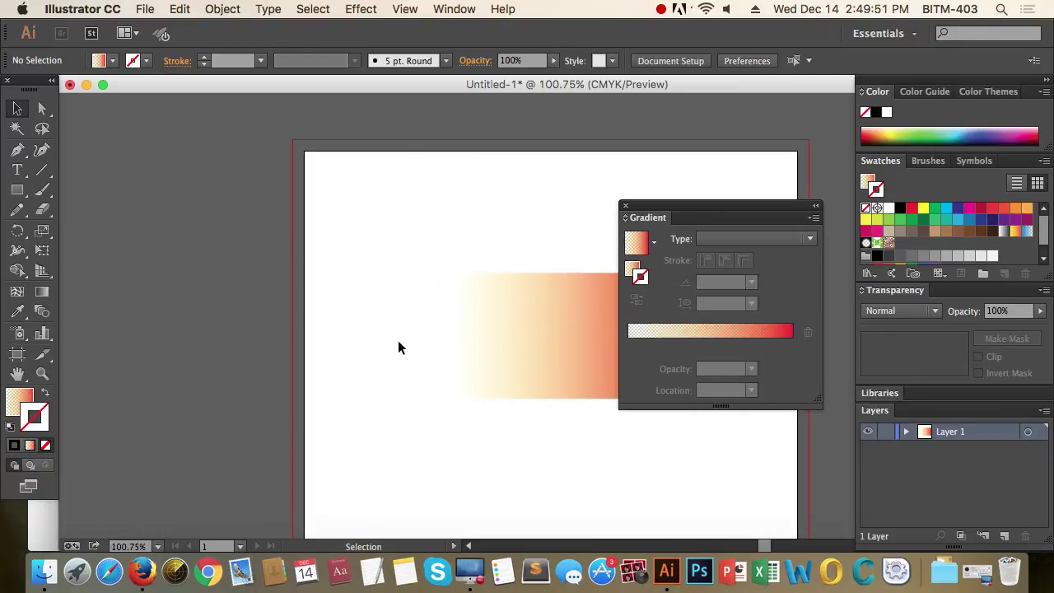
pyautogui.moveTo(449, 369); pyautogui.dragTo(332, 334)
pyautogui.click(16, 190)
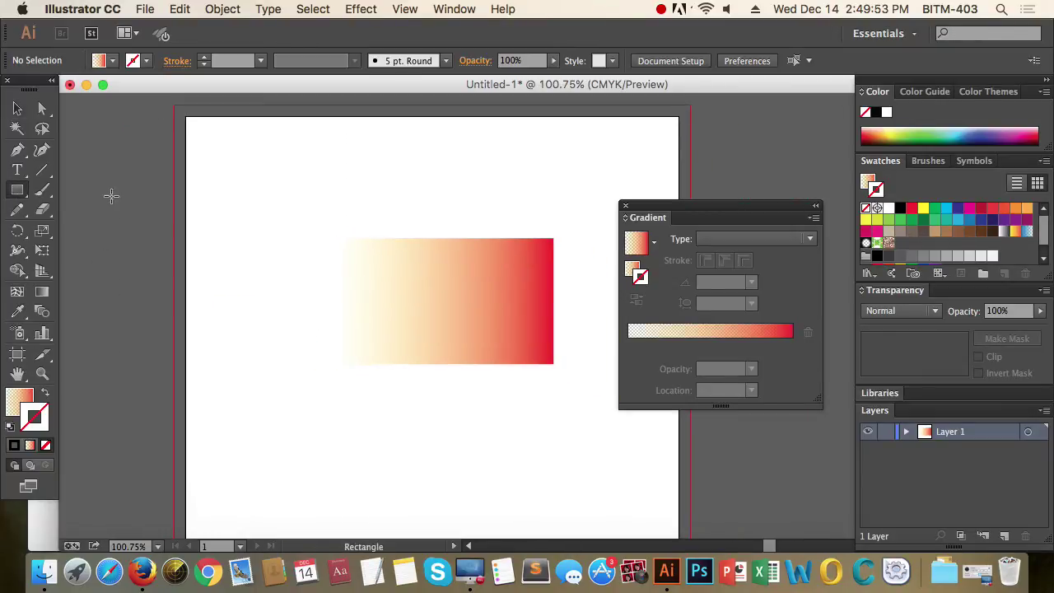
pyautogui.moveTo(186, 117); pyautogui.dragTo(680, 498)
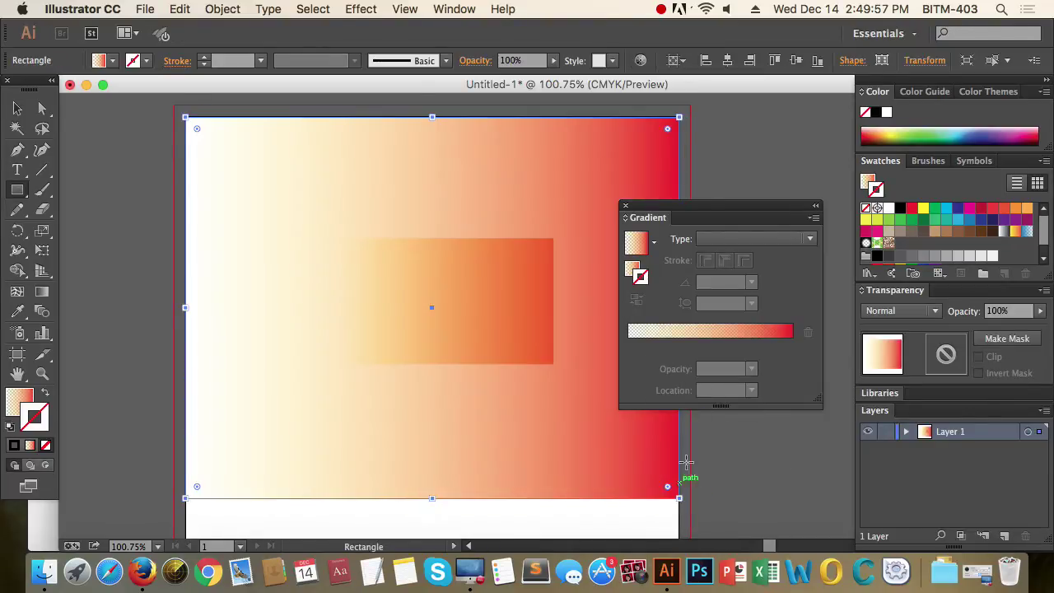
# Give the large rectangle a solid green fill and no stroke
pyautogui.click(935, 210)
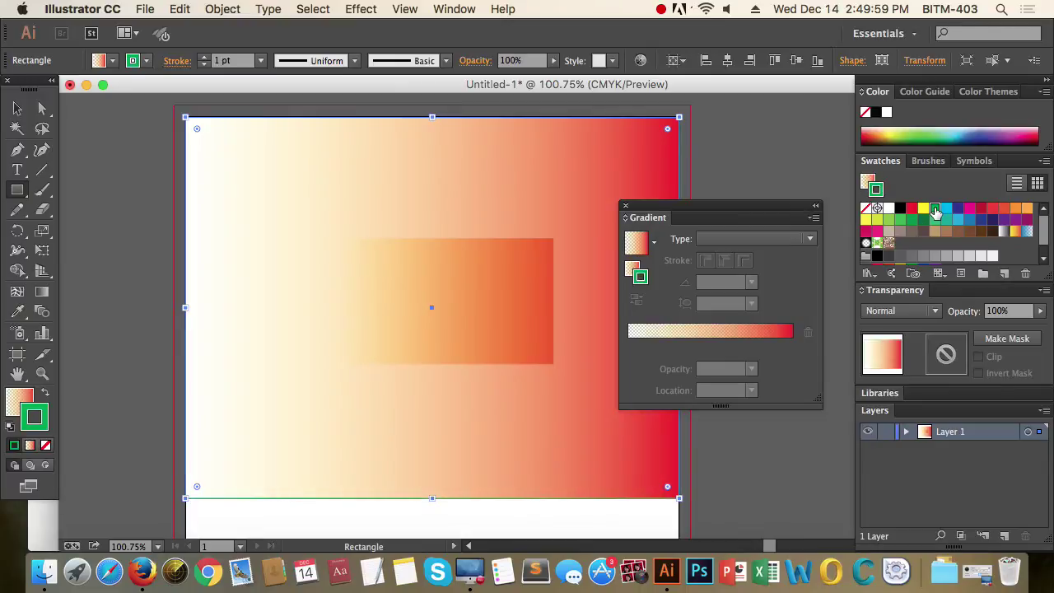
pyautogui.click(46, 395)
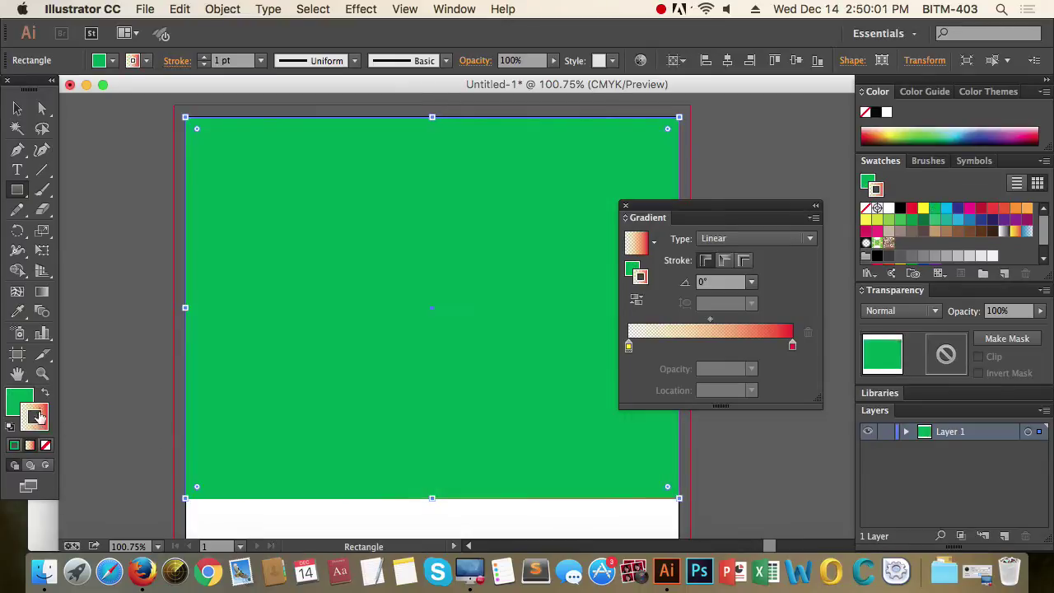
pyautogui.click(45, 445)
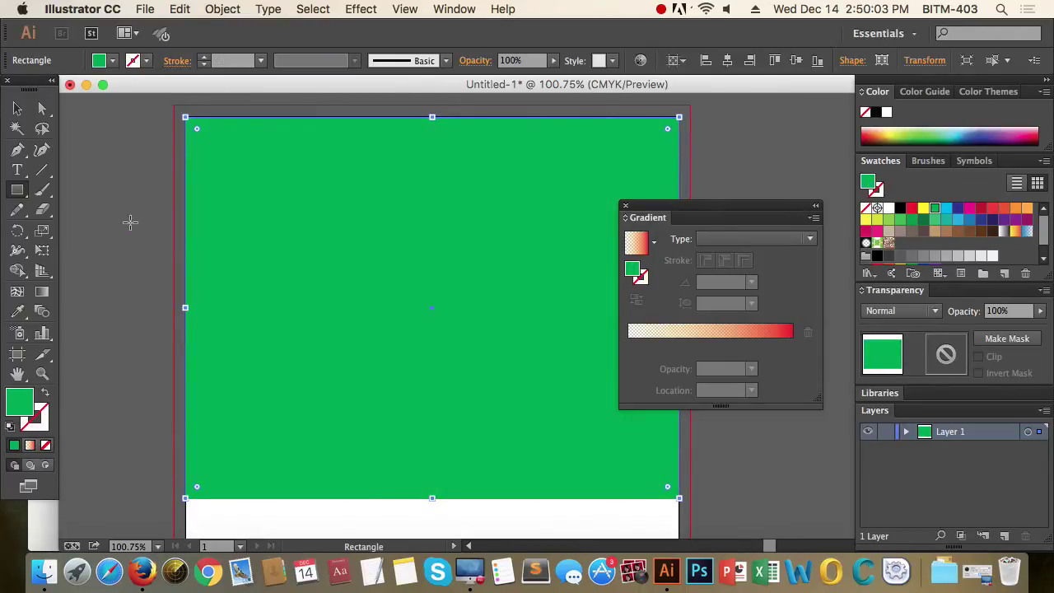
# Send the green rectangle to the back, behind the gradient rectangle, and deselect it
pyautogui.click(17, 109)
pyautogui.rightClick(313, 391)
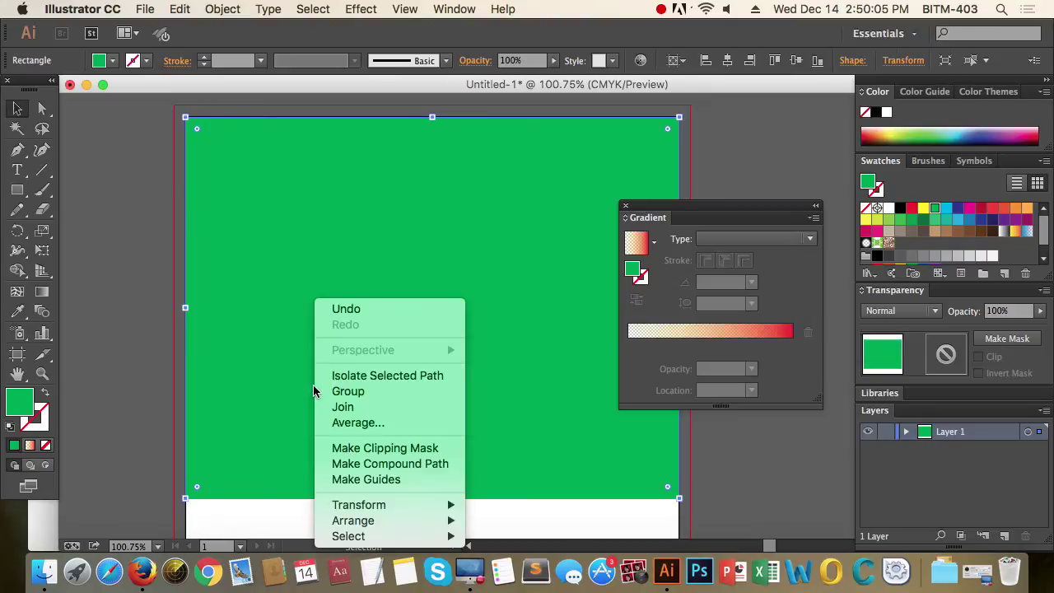
pyautogui.moveTo(449, 520)
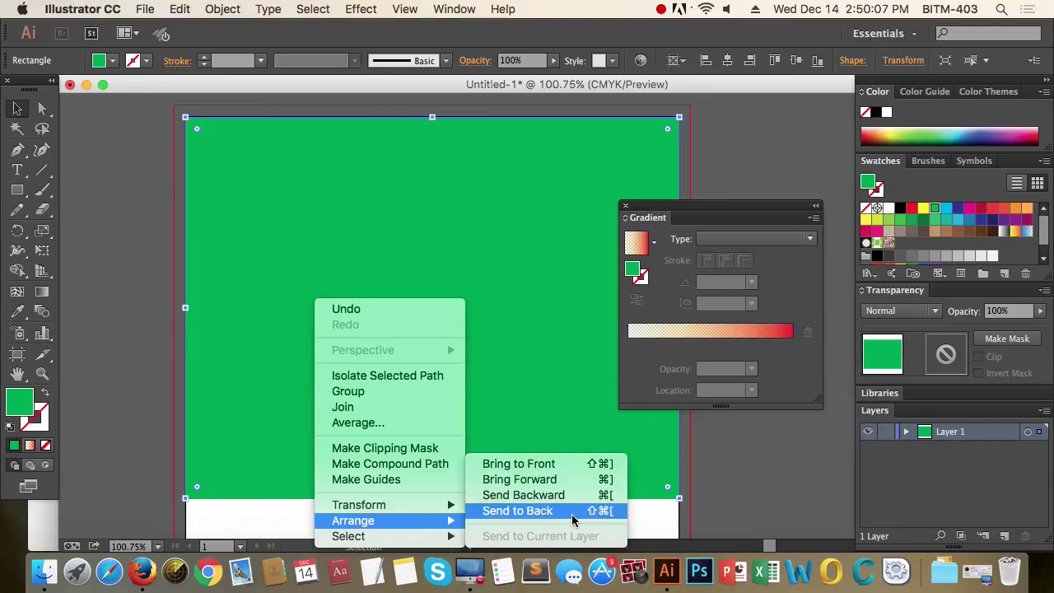
pyautogui.click(570, 515)
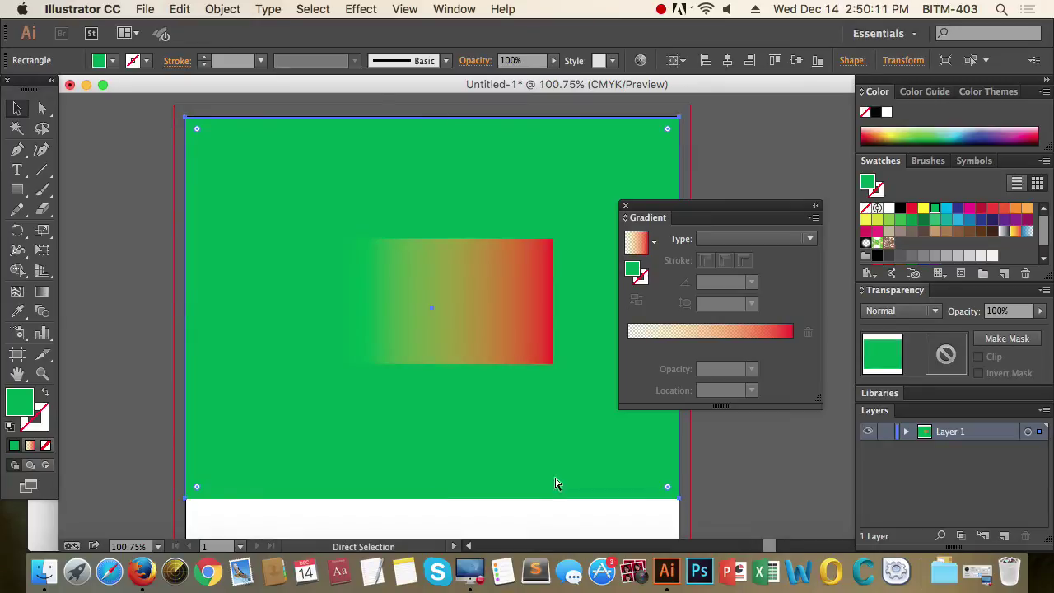
pyautogui.press('super+shift+a')
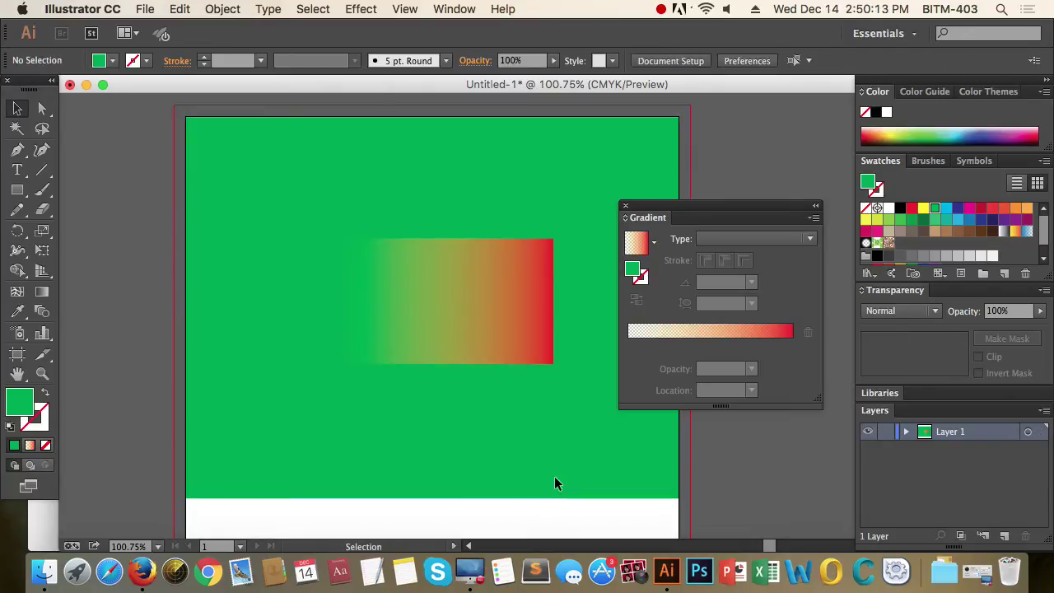
# Select the gradient rectangle and its yellow start stop to examine how the fade blends with the green background
pyautogui.click(437, 270)
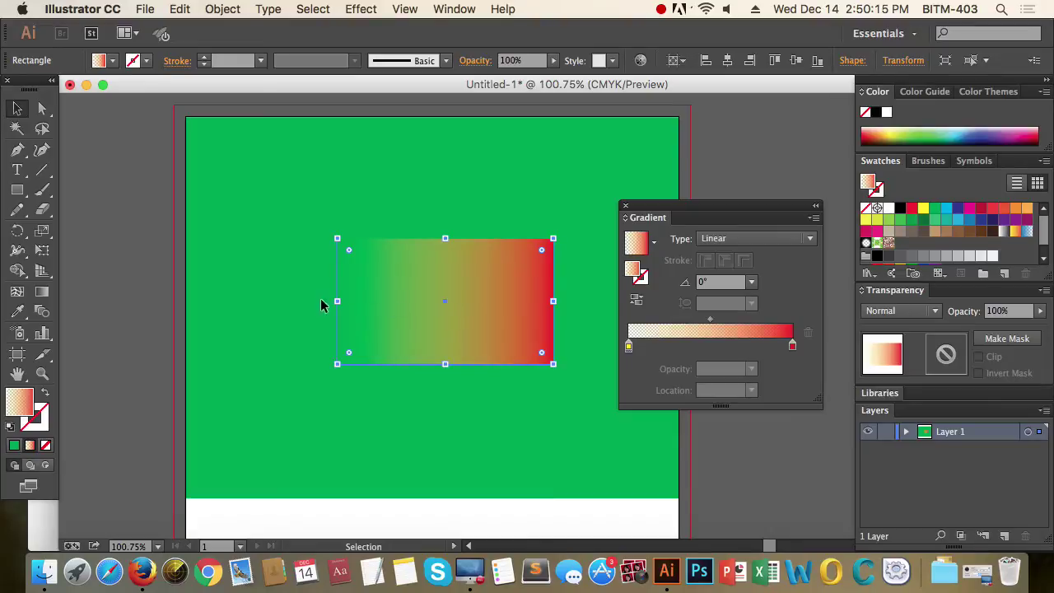
pyautogui.press('super+shift+a')
pyautogui.click(391, 302)
pyautogui.click(630, 348)
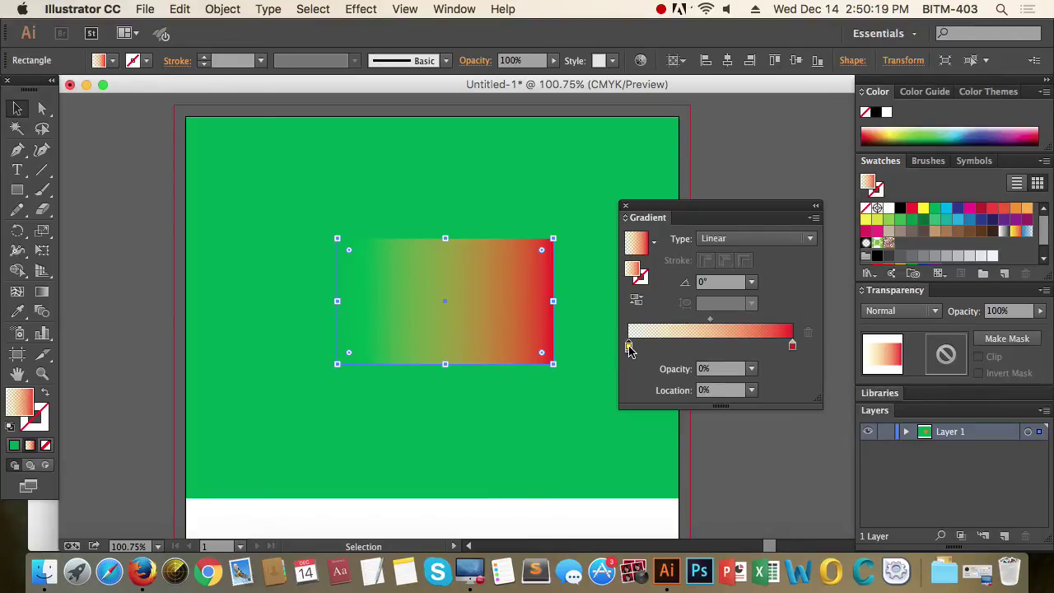
pyautogui.click(475, 437)
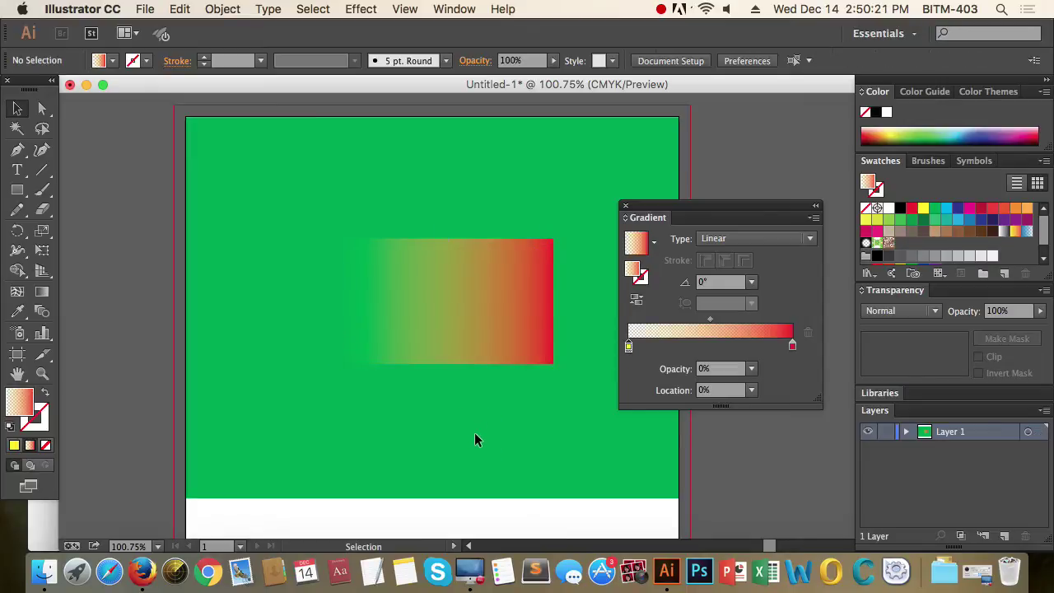
pyautogui.click(426, 302)
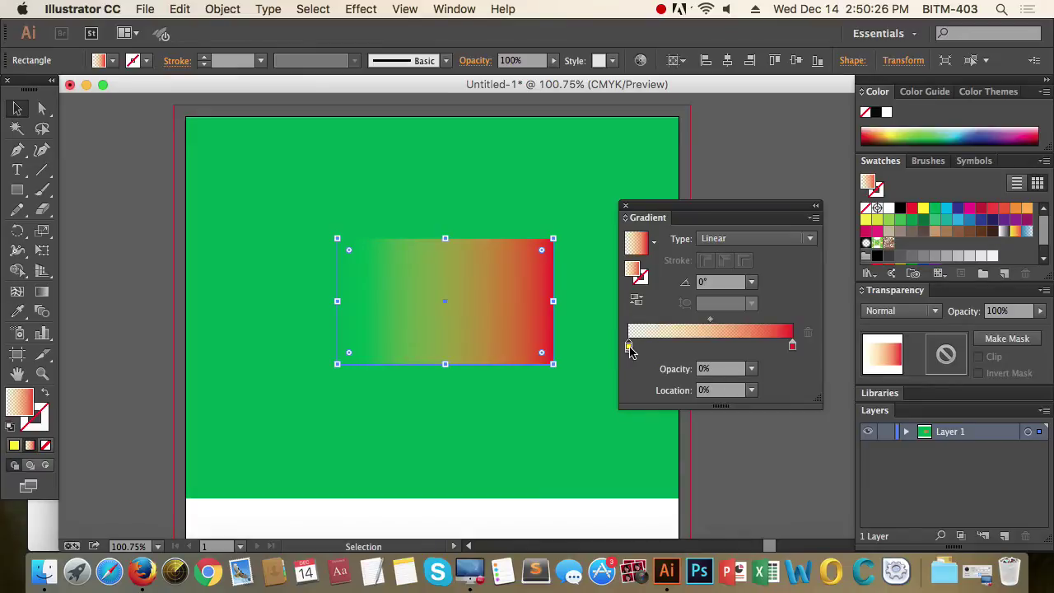
# Try opacities of 50% and 10% on the gradient rectangle's yellow start stop and deselect the rectangle
pyautogui.click(751, 368)
pyautogui.click(787, 261)
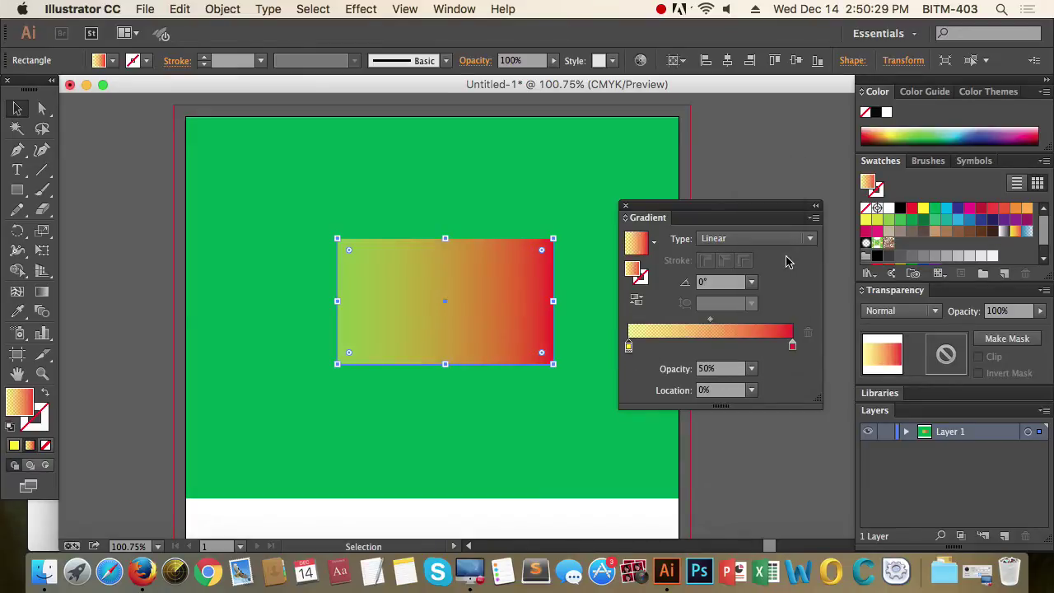
pyautogui.click(487, 440)
pyautogui.click(494, 311)
pyautogui.click(752, 368)
pyautogui.click(773, 189)
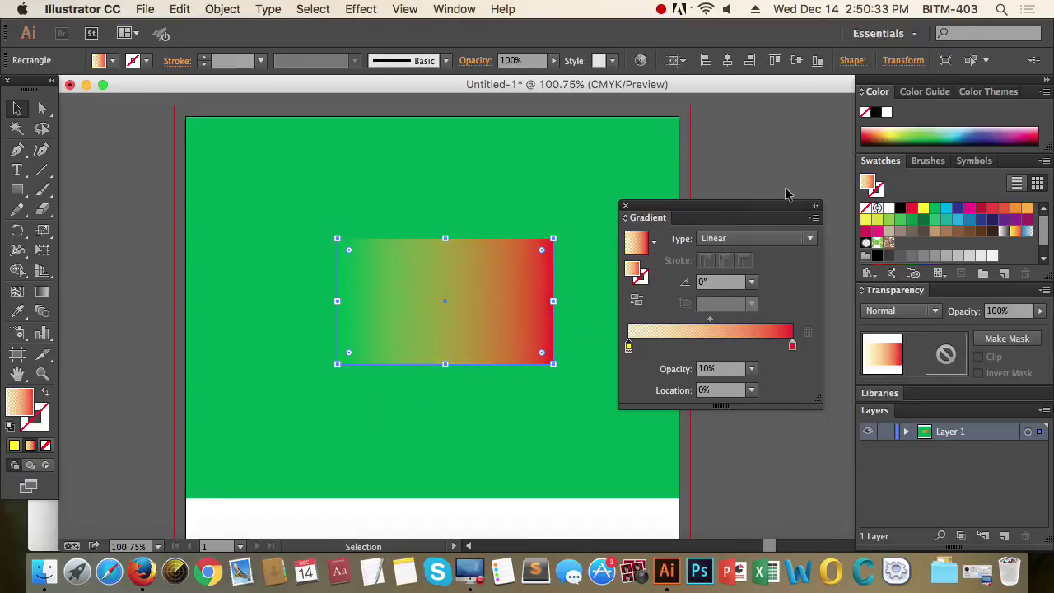
pyautogui.click(440, 437)
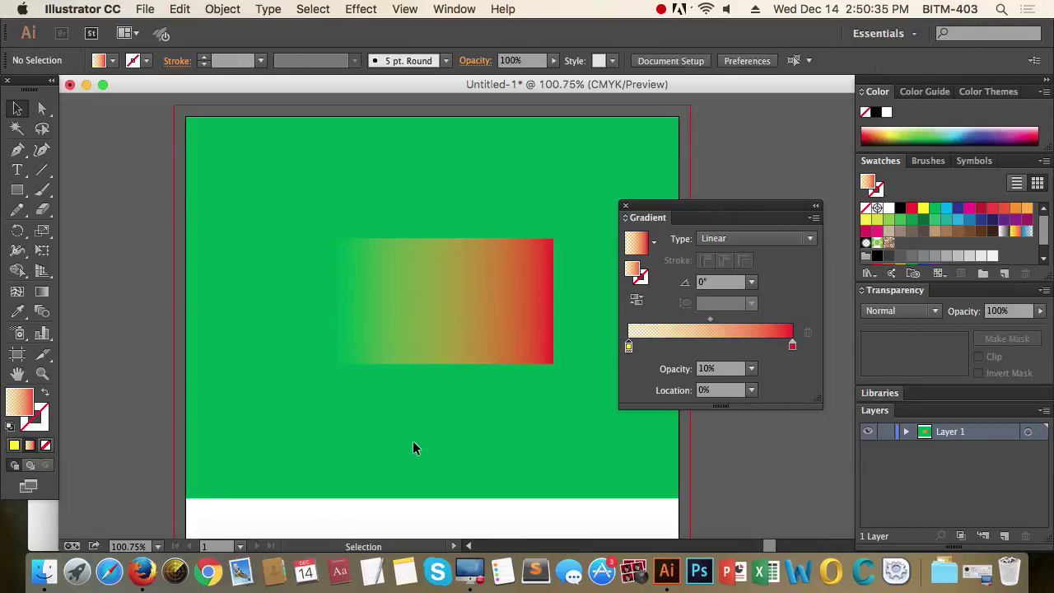
# Set the opacity of the gradient rectangle's yellow start stop to 100%
pyautogui.press('super+space')
pyautogui.moveTo(285, 206); pyautogui.dragTo(360, 408)
pyautogui.click(328, 338)
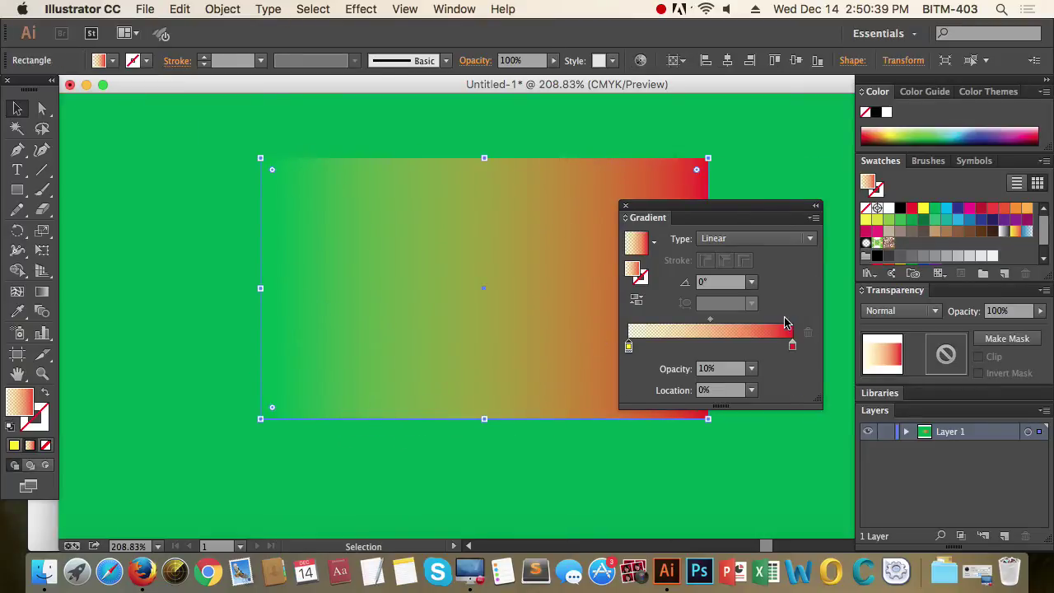
pyautogui.click(752, 369)
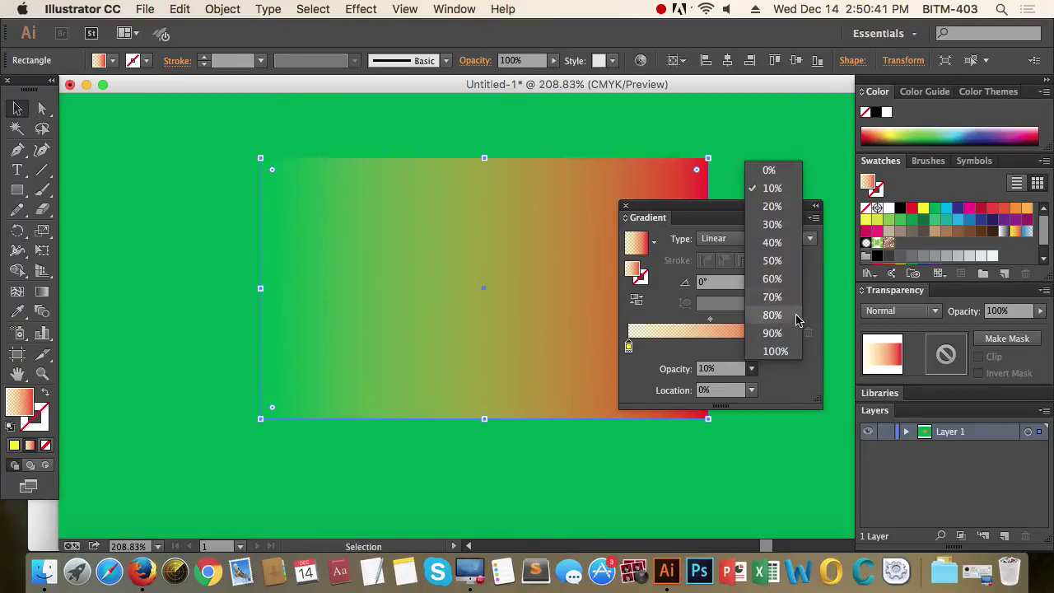
pyautogui.click(775, 351)
pyautogui.click(490, 472)
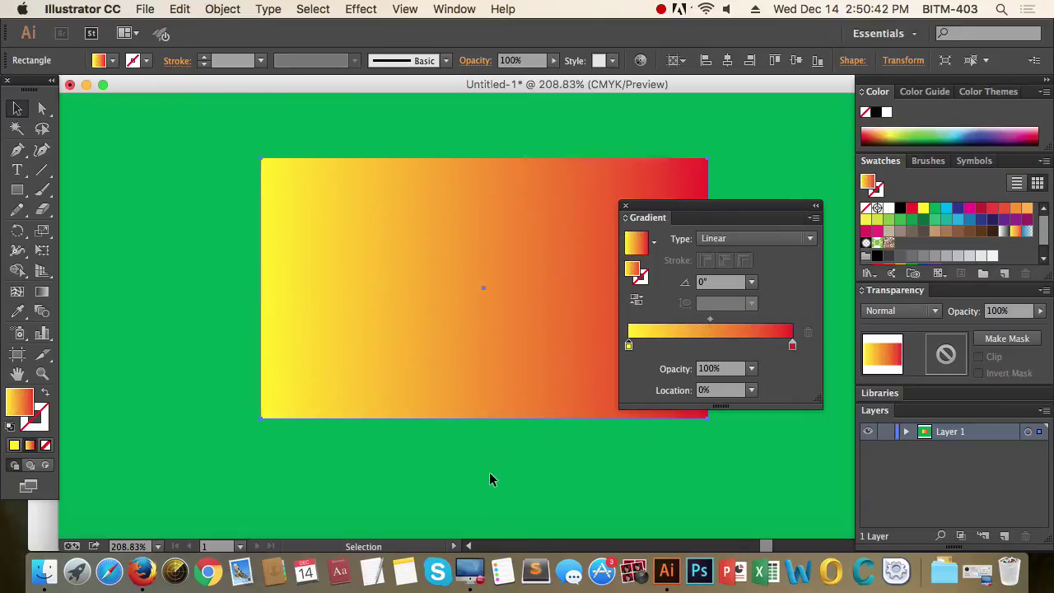
# Set the gradient rectangle's linear gradient angle to 180°
pyautogui.click(456, 339)
pyautogui.keyDown('alt'); pyautogui.keyDown('super'); pyautogui.click(419, 311); pyautogui.keyUp('super'); pyautogui.keyUp('alt')
pyautogui.moveTo(467, 324); pyautogui.dragTo(286, 337)
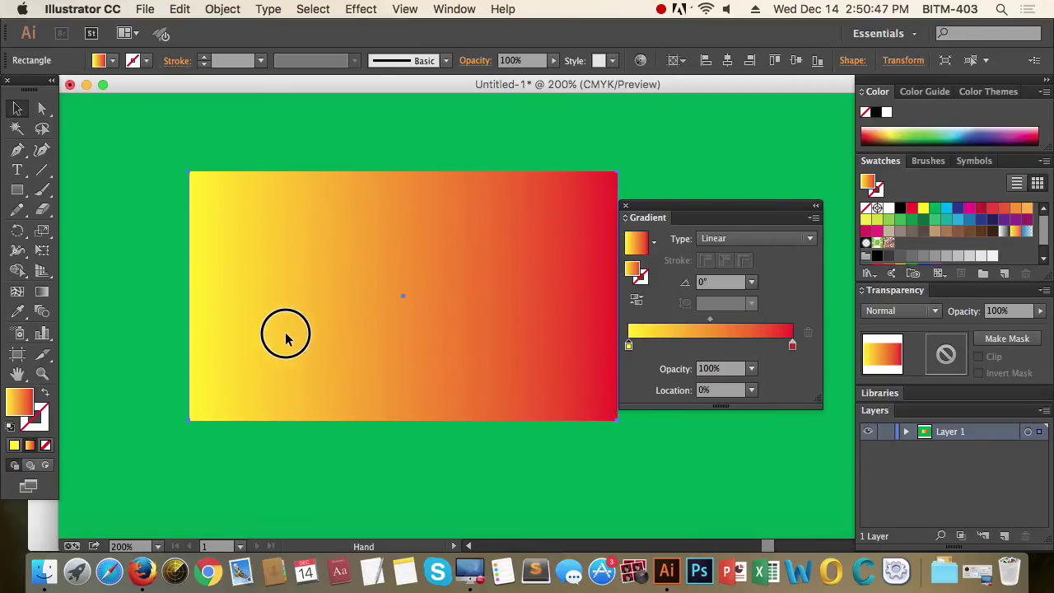
pyautogui.click(447, 336)
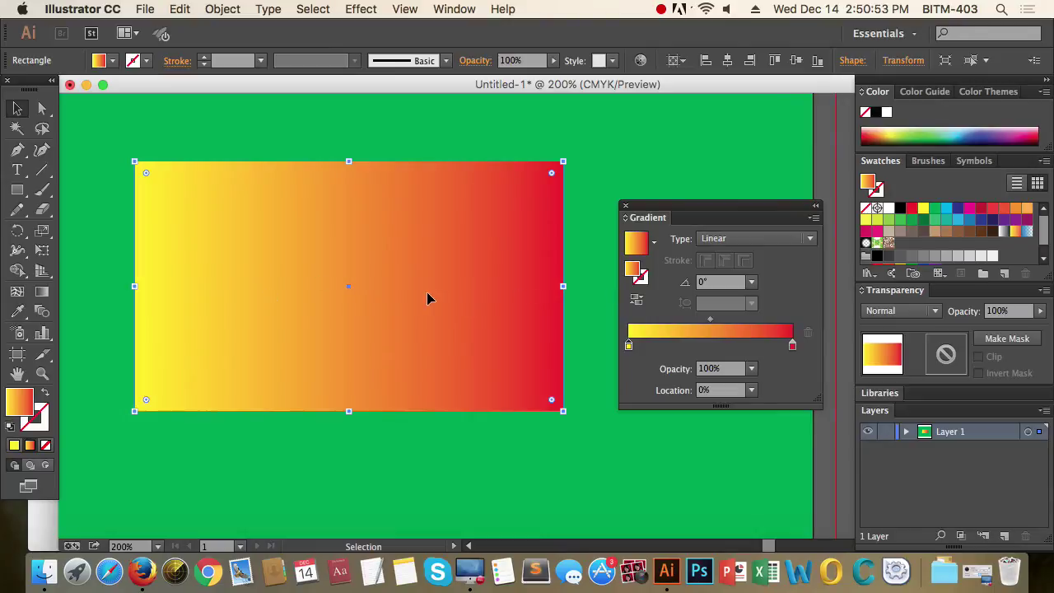
pyautogui.click(752, 282)
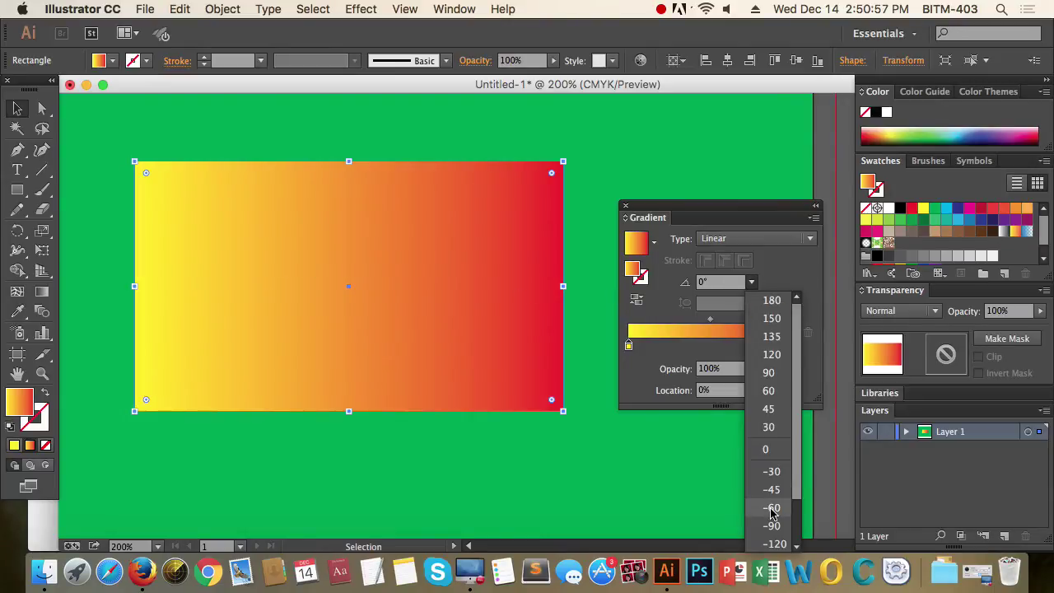
pyautogui.scroll(-3, 772, 510)
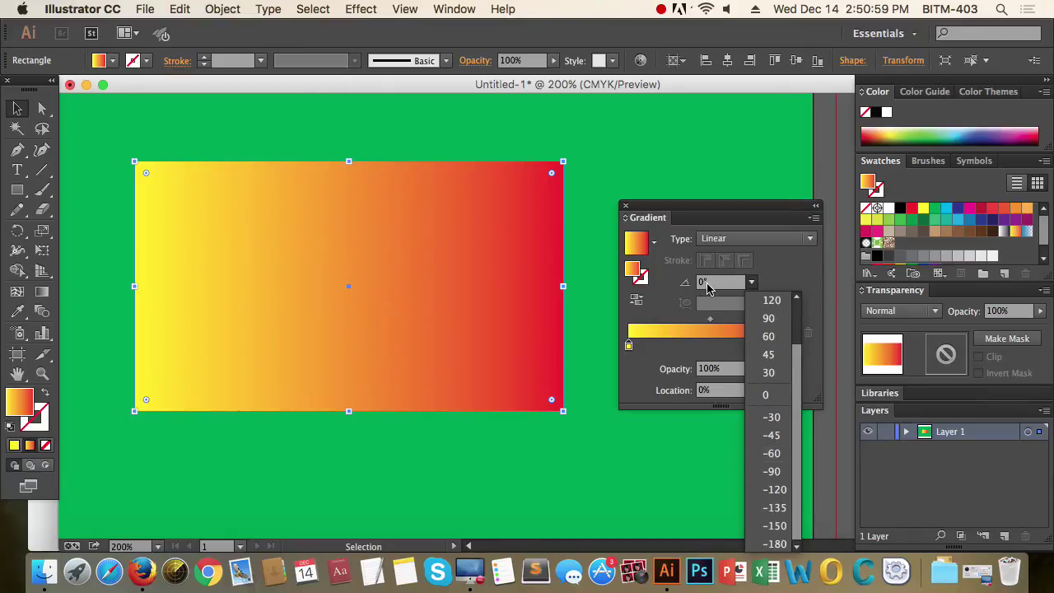
pyautogui.scroll(3, 783, 407)
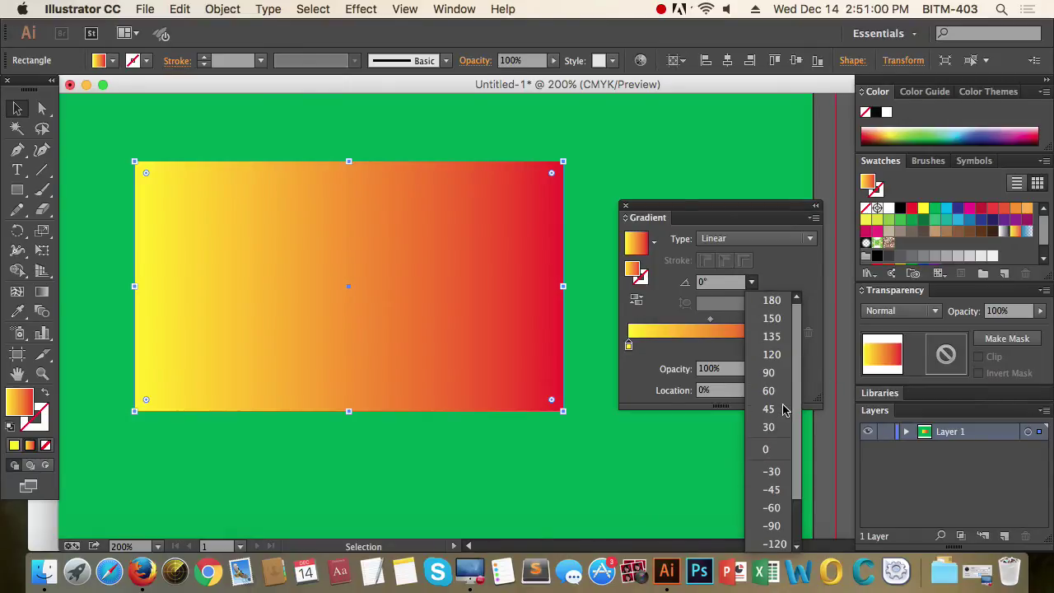
pyautogui.click(780, 308)
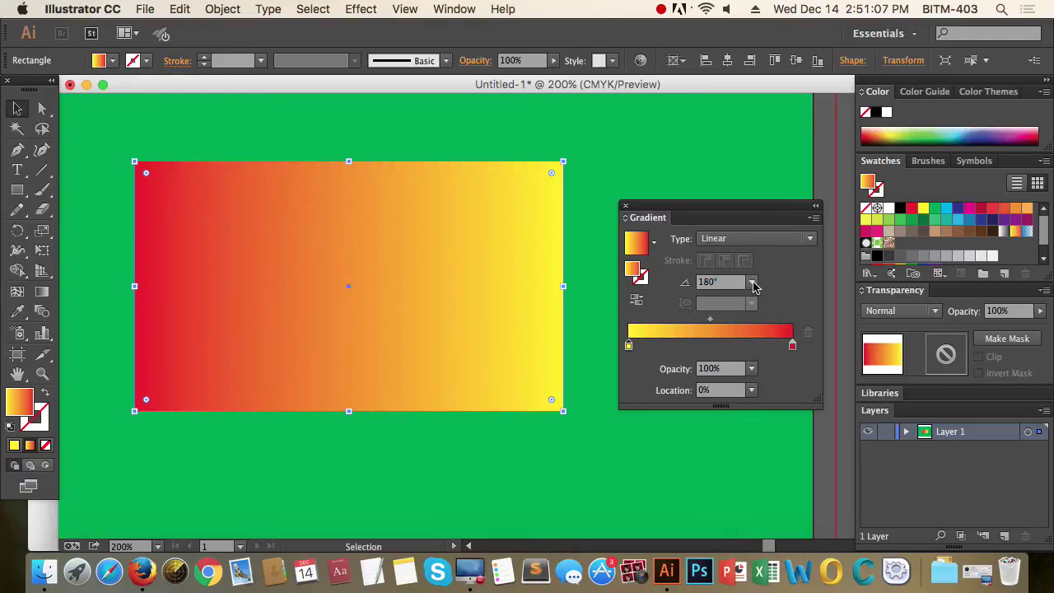
# Change the linear gradient's angle to 90°, followed by 45°
pyautogui.click(752, 282)
pyautogui.click(783, 382)
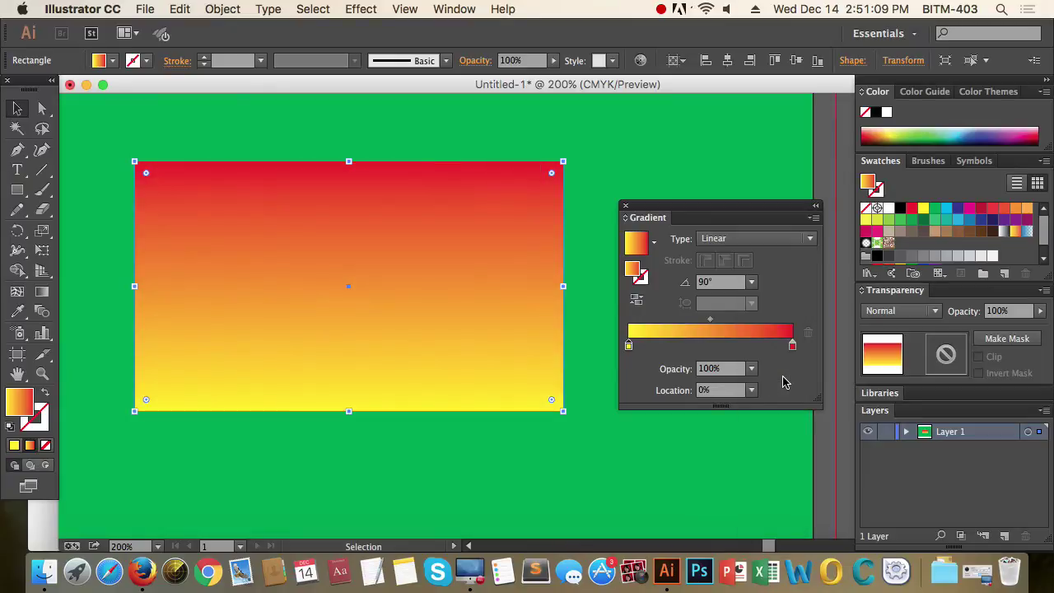
pyautogui.click(717, 283)
pyautogui.write('45')
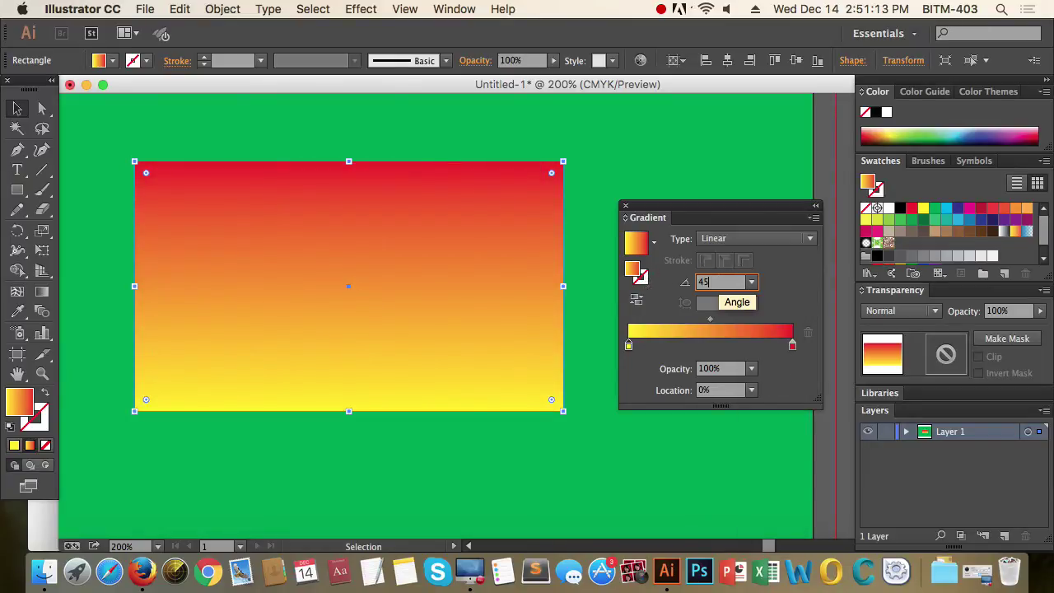
pyautogui.press('Return')
# Set the linear gradient's angle to 105° and reselect the gradient rectangle
pyautogui.click(713, 283)
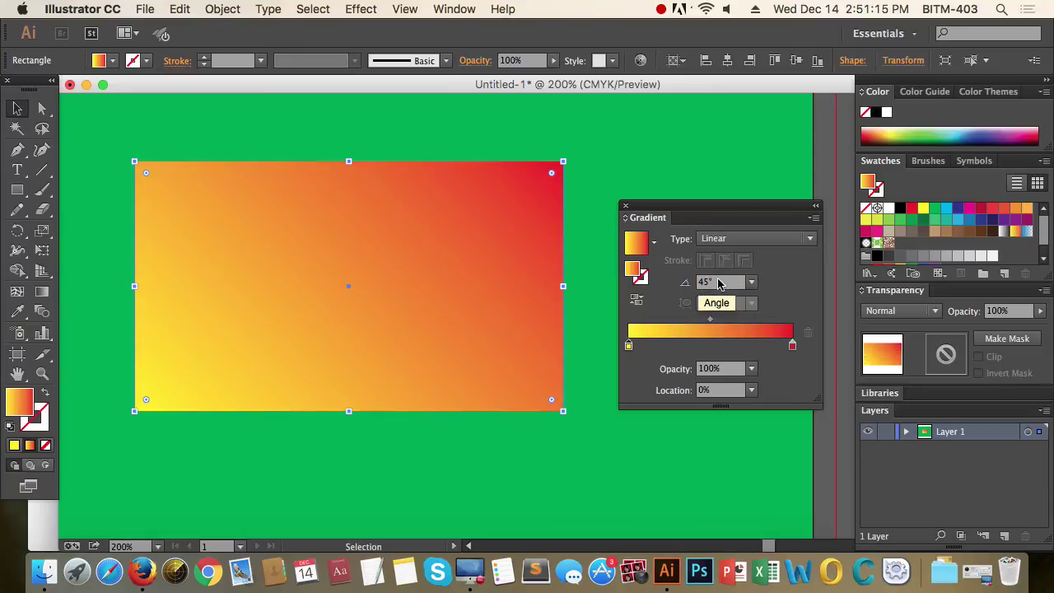
pyautogui.write('105')
pyautogui.press('Return')
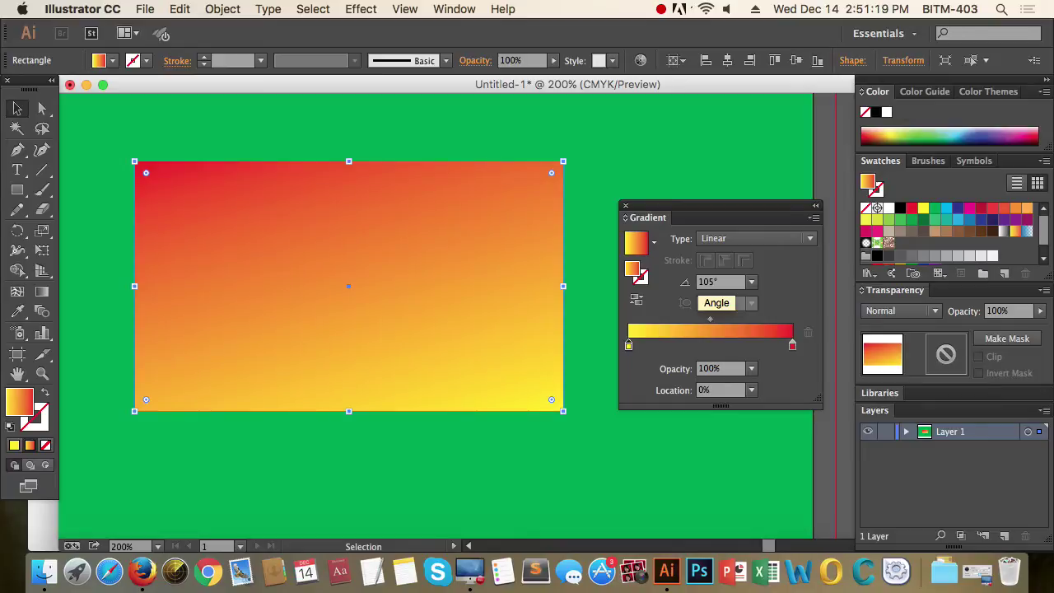
pyautogui.click(607, 436)
pyautogui.click(400, 353)
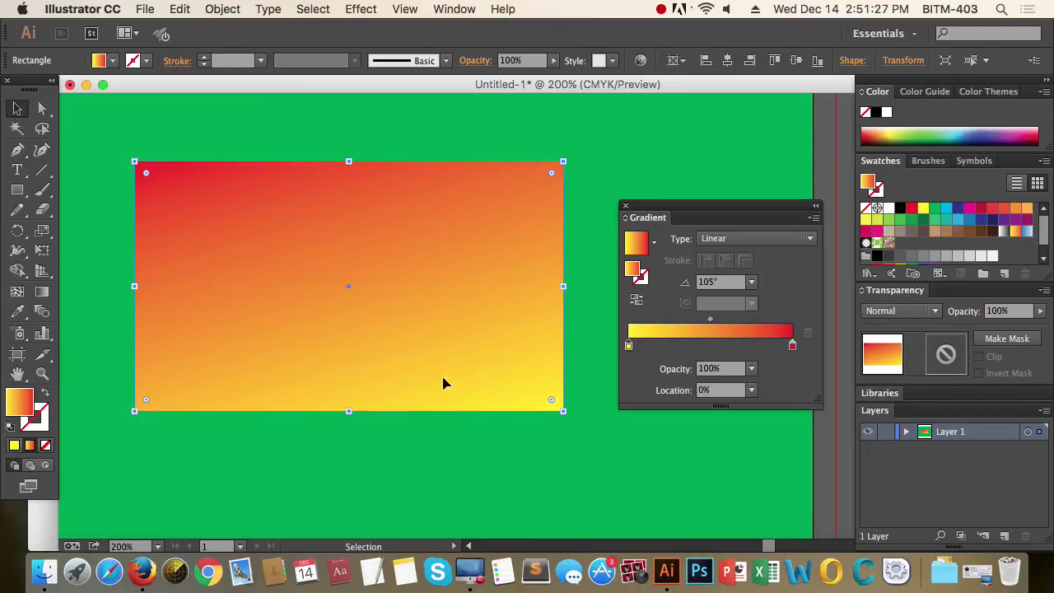
# Redraw the rectangle's linear gradient repeatedly with the Gradient tool, varying direction and length from long diagonals to short, nearly vertical blends
pyautogui.click(41, 298)
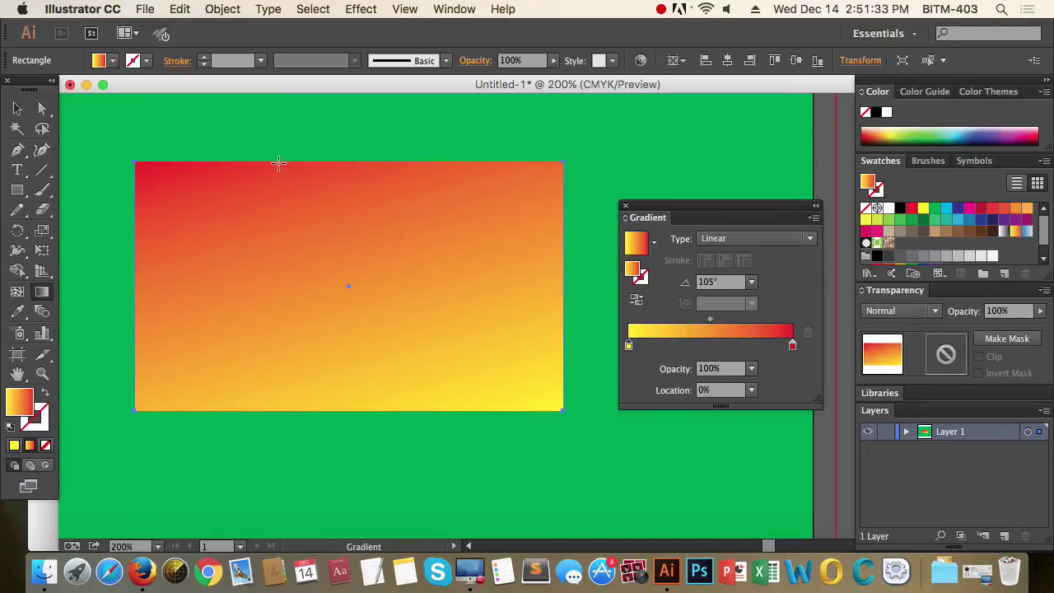
pyautogui.moveTo(266, 141); pyautogui.dragTo(500, 472)
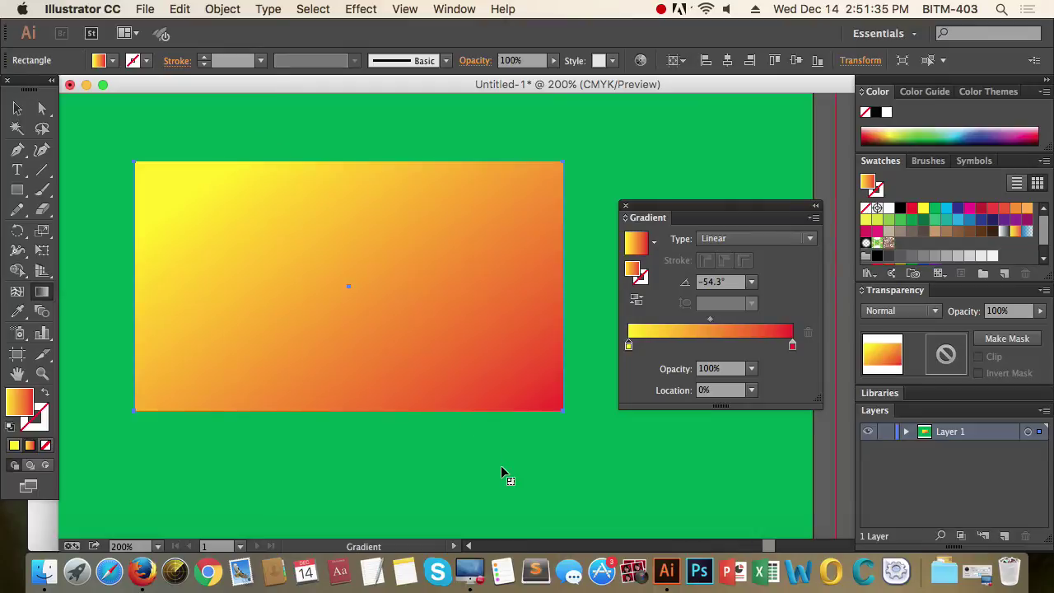
pyautogui.moveTo(122, 183); pyautogui.dragTo(489, 358)
pyautogui.moveTo(132, 299); pyautogui.dragTo(577, 338)
pyautogui.moveTo(276, 390); pyautogui.dragTo(618, 230)
pyautogui.moveTo(394, 385); pyautogui.dragTo(579, 166)
pyautogui.moveTo(546, 315); pyautogui.dragTo(466, 178)
pyautogui.moveTo(542, 229); pyautogui.dragTo(364, 303)
pyautogui.moveTo(472, 203); pyautogui.dragTo(379, 309)
pyautogui.moveTo(318, 258); pyautogui.dragTo(458, 415)
pyautogui.moveTo(309, 240); pyautogui.dragTo(313, 271)
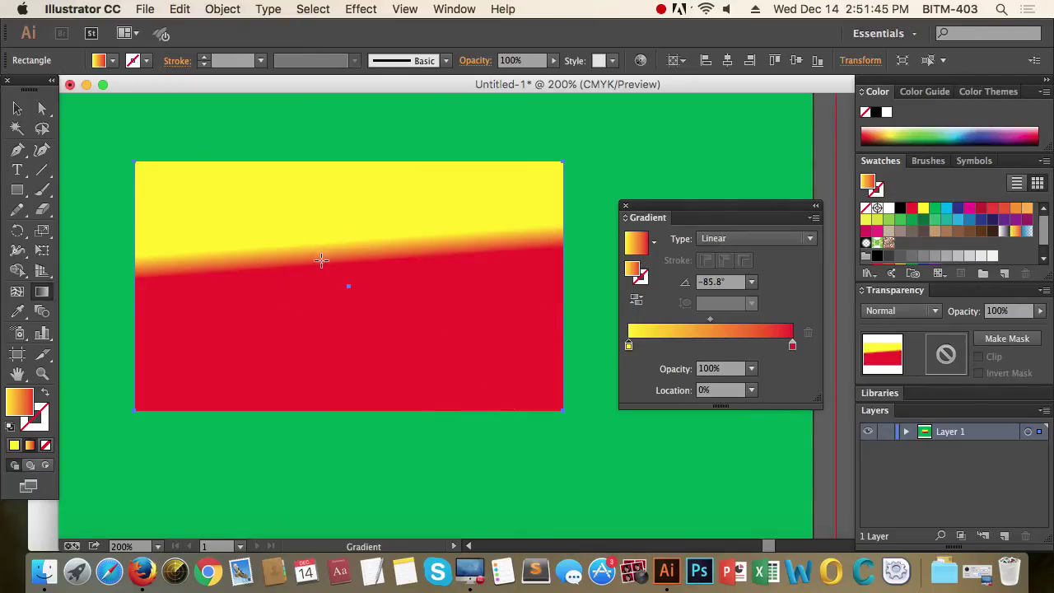
pyautogui.moveTo(332, 219); pyautogui.dragTo(323, 382)
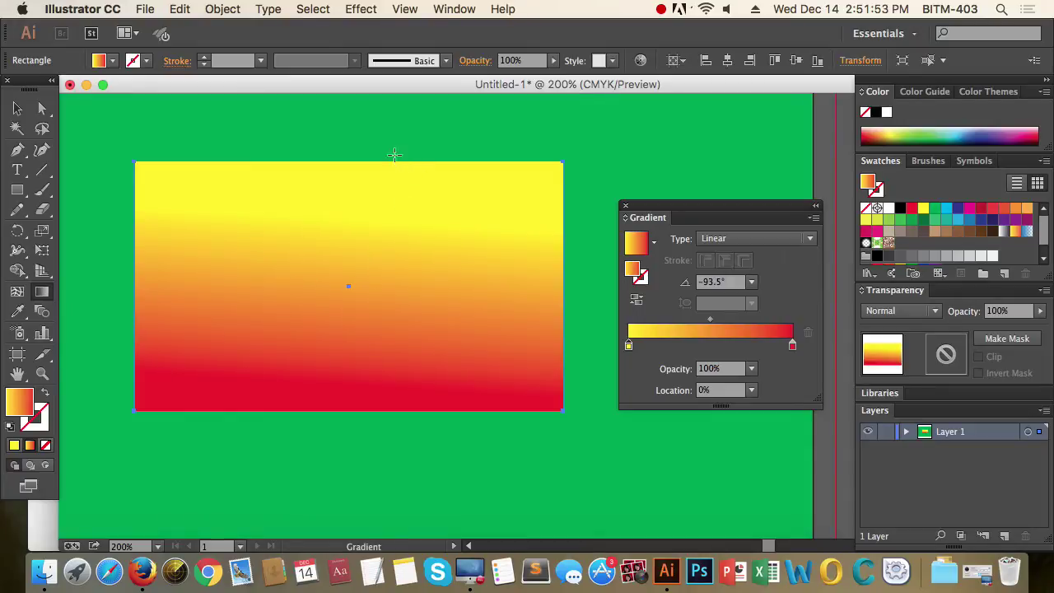
# Stretch the linear gradient well beyond the rectangle's upper and lower edges, and redraw it as a short diagonal blend near its middle
pyautogui.moveTo(396, 113); pyautogui.dragTo(407, 343)
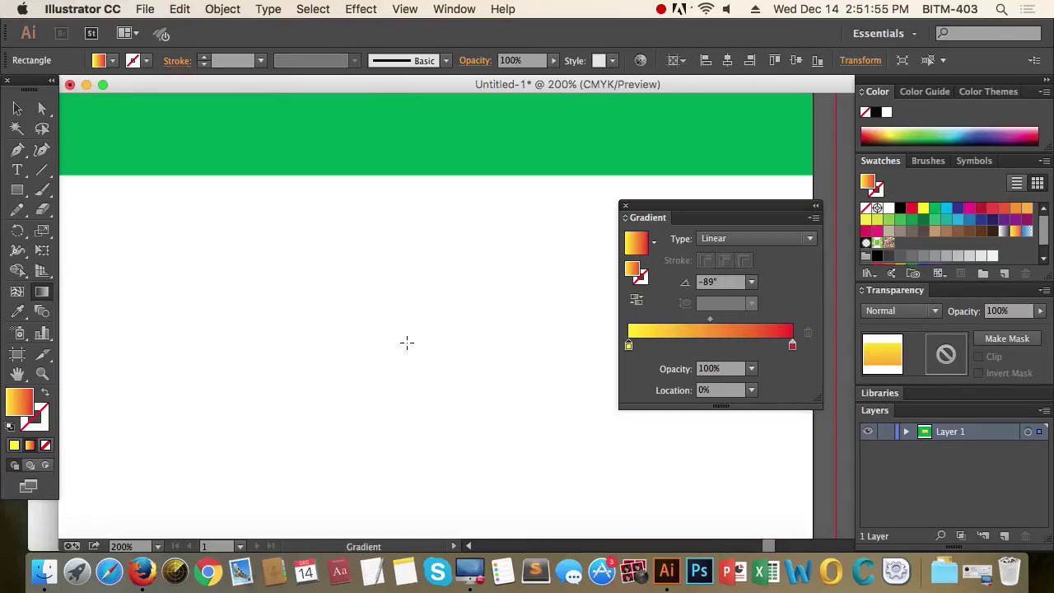
pyautogui.press('super+minus')
pyautogui.press('super+minus')
pyautogui.press('super+minus')
pyautogui.press('super+minus')
pyautogui.moveTo(492, 264); pyautogui.dragTo(284, 297)
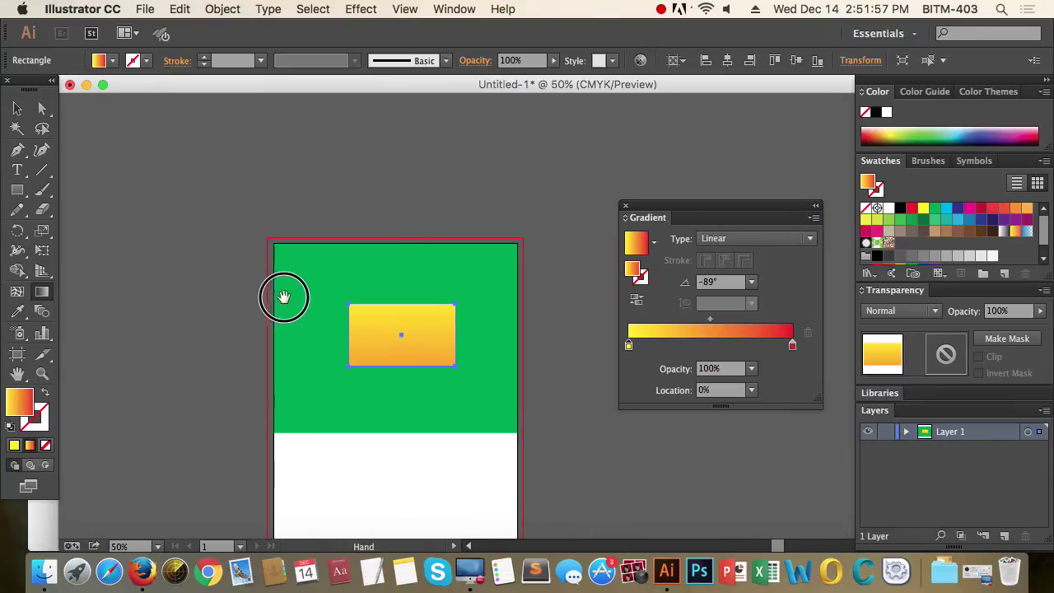
pyautogui.moveTo(424, 245); pyautogui.dragTo(370, 432)
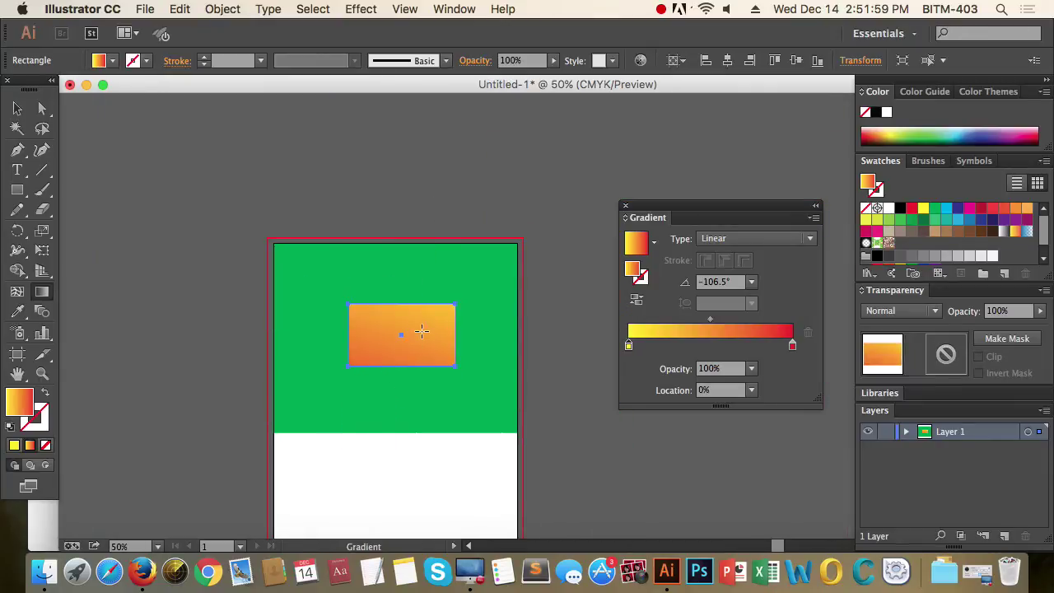
pyautogui.moveTo(421, 330); pyautogui.dragTo(402, 354)
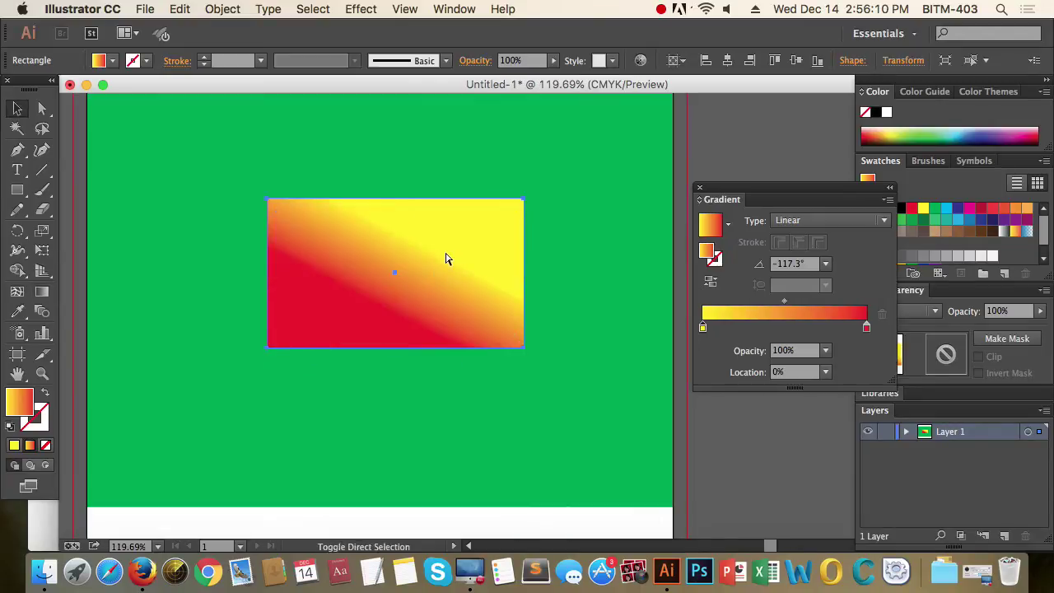
# Change the gradient rectangle's gradient type to Radial
pyautogui.click(446, 260)
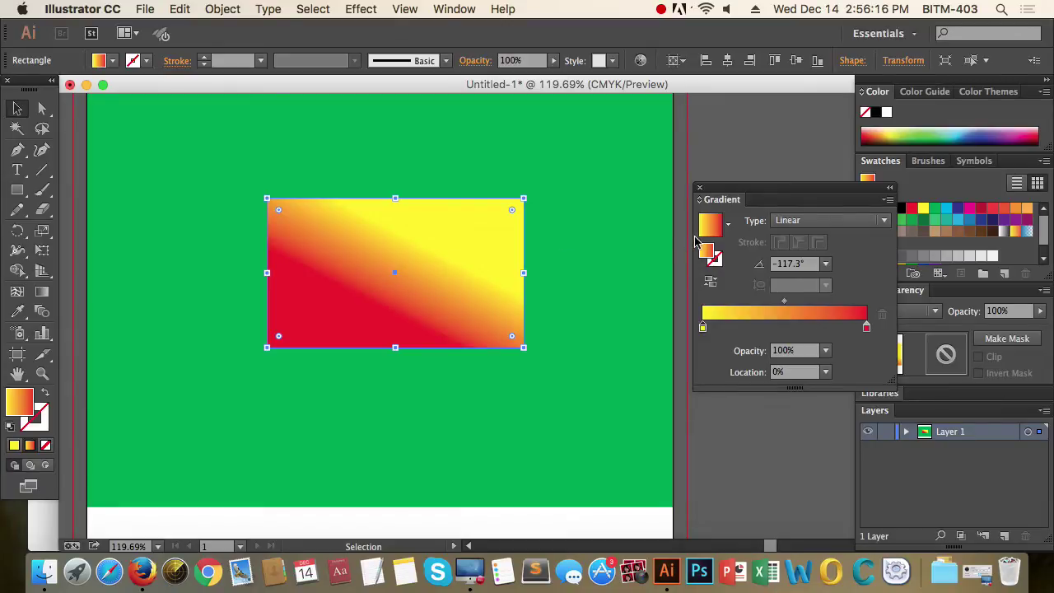
pyautogui.click(839, 222)
pyautogui.click(801, 257)
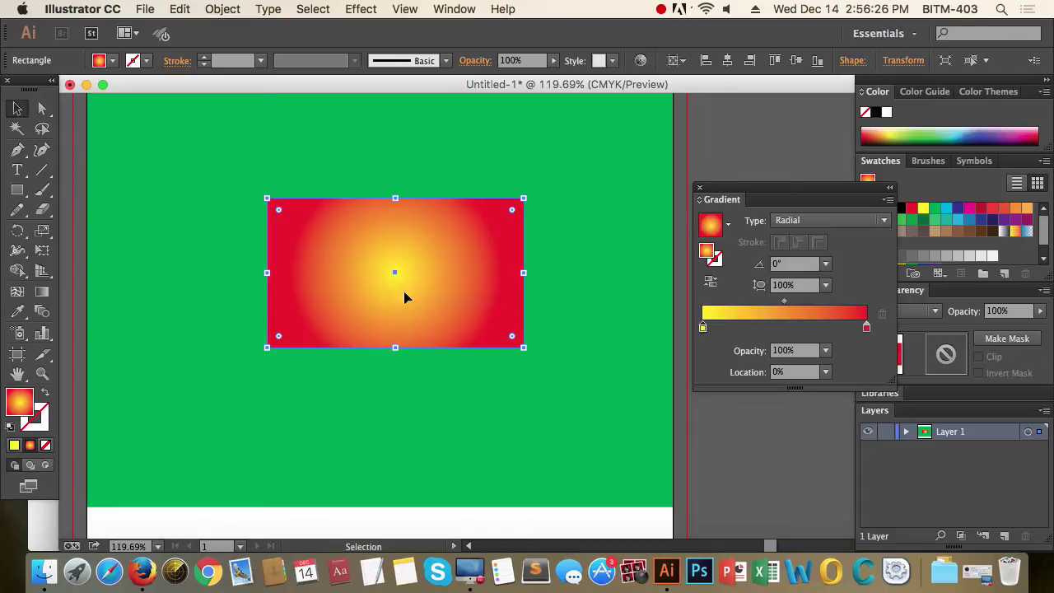
# Redraw the radial gradient several times with the Gradient tool, ending with a small yellow glow starting from the rectangle's centre
pyautogui.click(42, 292)
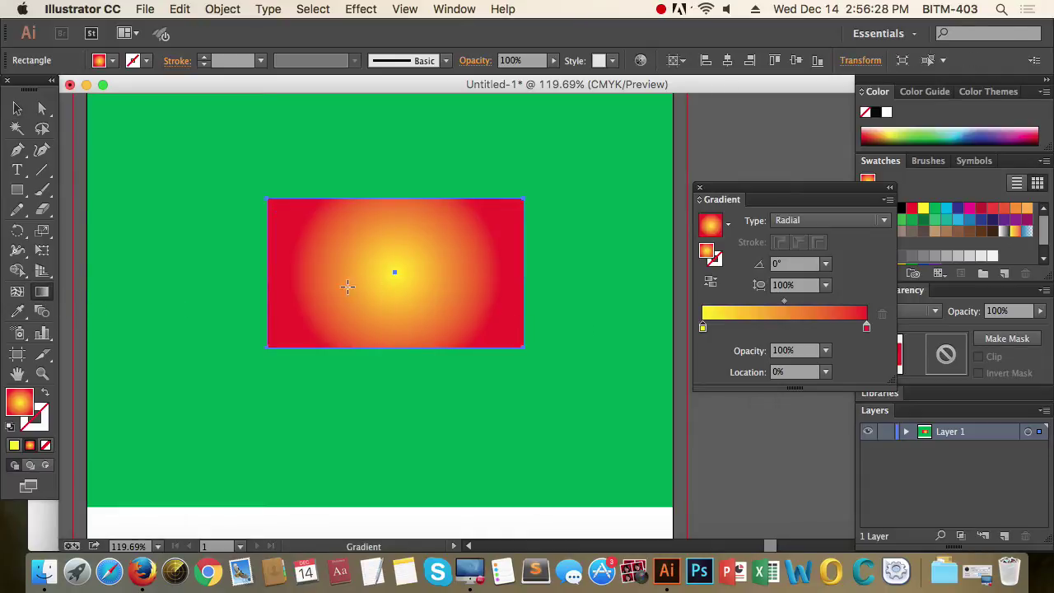
pyautogui.moveTo(392, 272); pyautogui.dragTo(462, 261)
pyautogui.moveTo(400, 271); pyautogui.dragTo(527, 206)
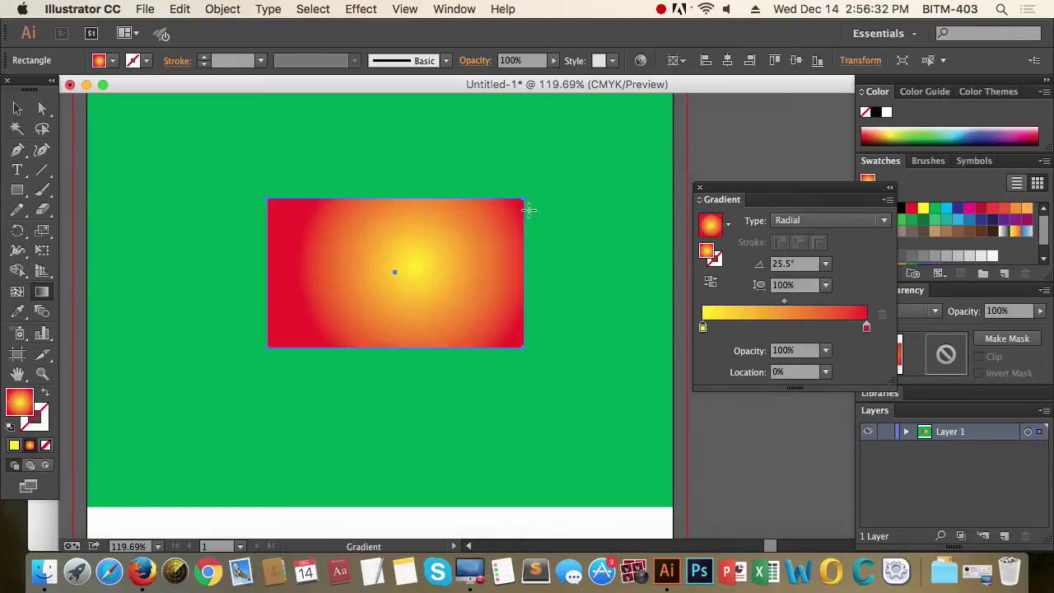
pyautogui.moveTo(428, 260); pyautogui.dragTo(471, 235)
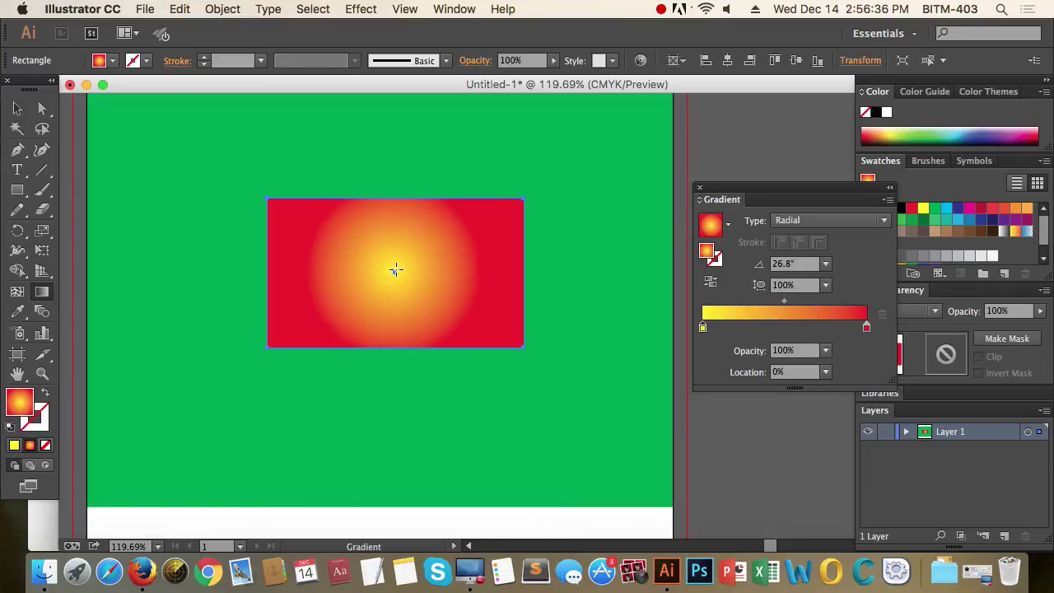
pyautogui.moveTo(396, 270); pyautogui.dragTo(449, 272)
pyautogui.click(17, 108)
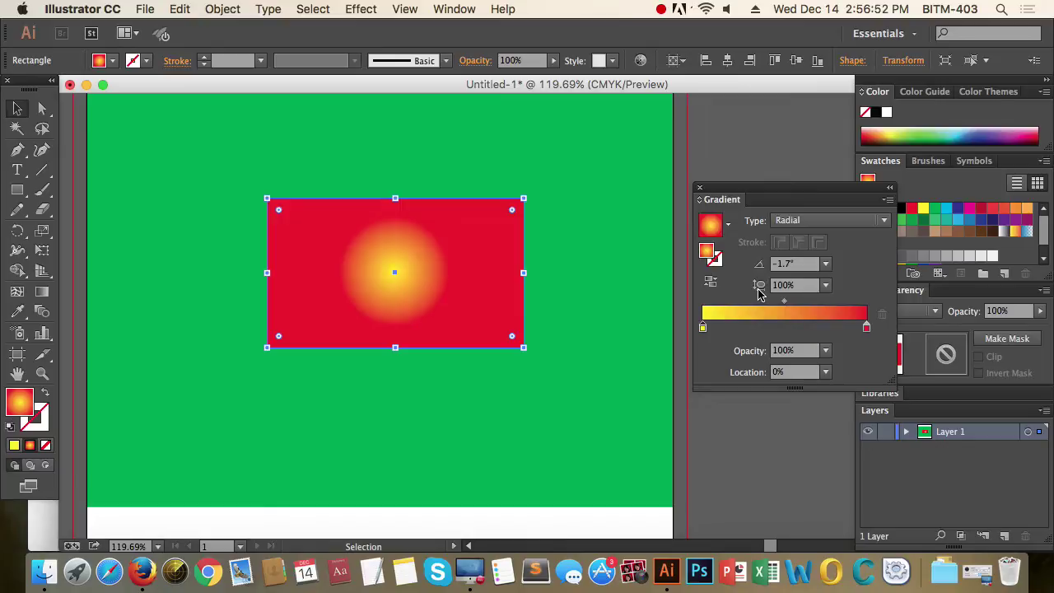
# Set the radial gradient's aspect ratio to 50%, followed by 800%
pyautogui.click(826, 285)
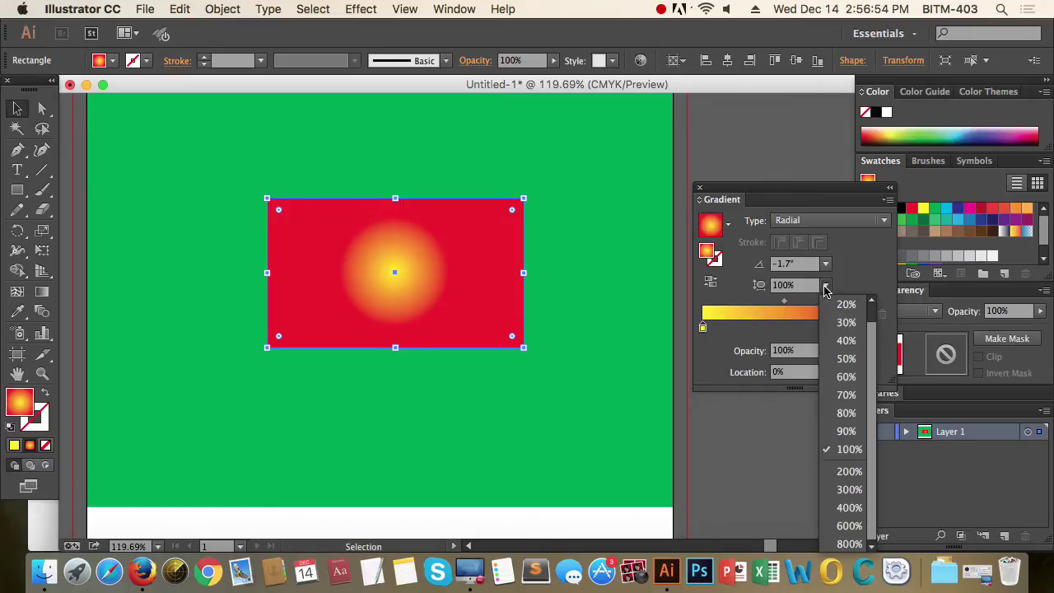
pyautogui.click(847, 359)
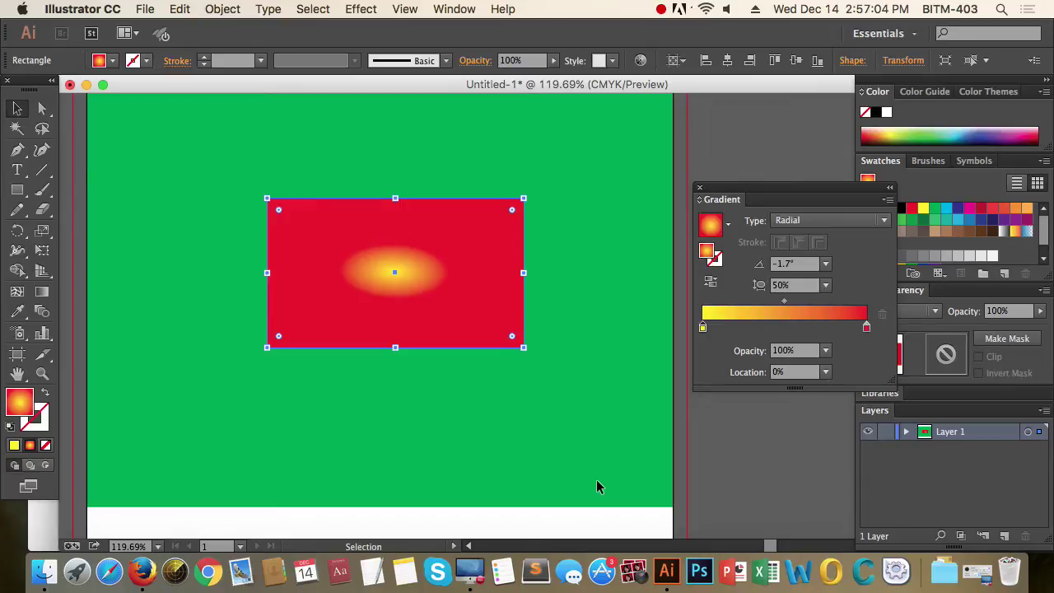
pyautogui.click(826, 285)
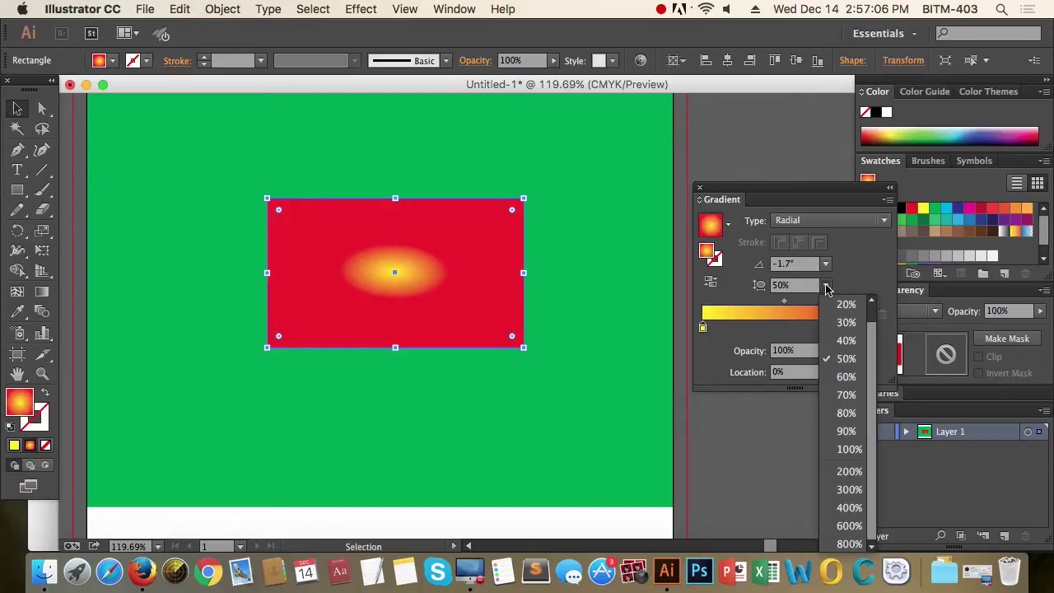
pyautogui.click(852, 543)
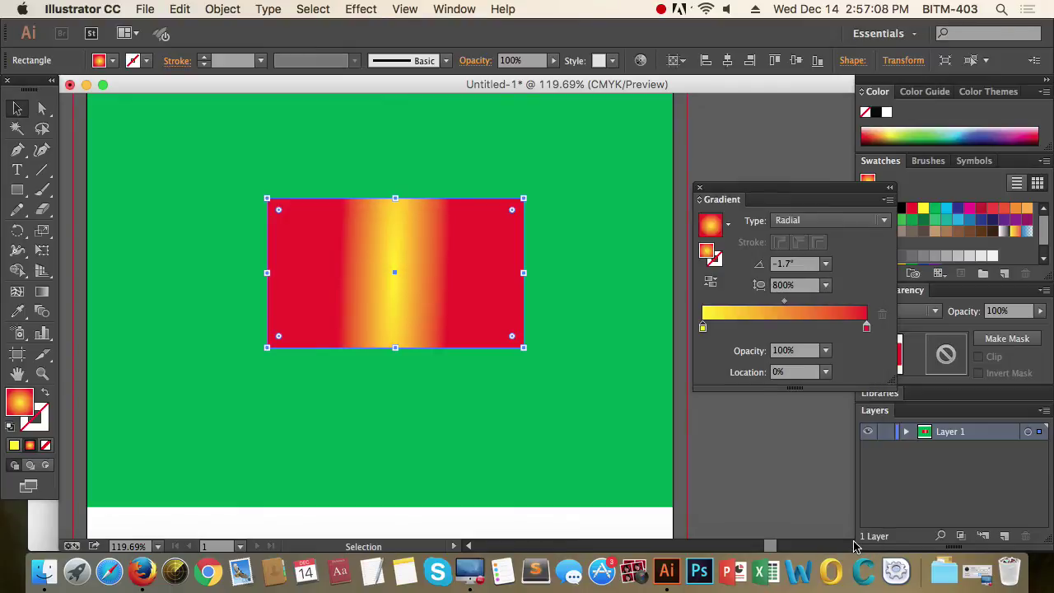
# Set the radial gradient's aspect ratio to 200%, followed by 100% and finally 60%
pyautogui.click(825, 285)
pyautogui.click(855, 474)
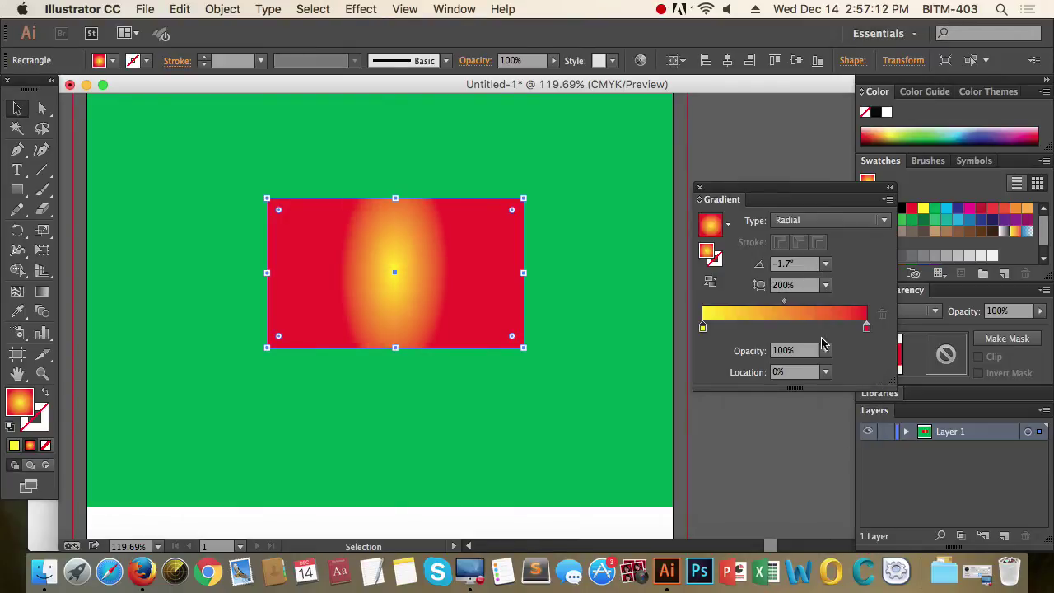
pyautogui.click(825, 285)
pyautogui.click(852, 449)
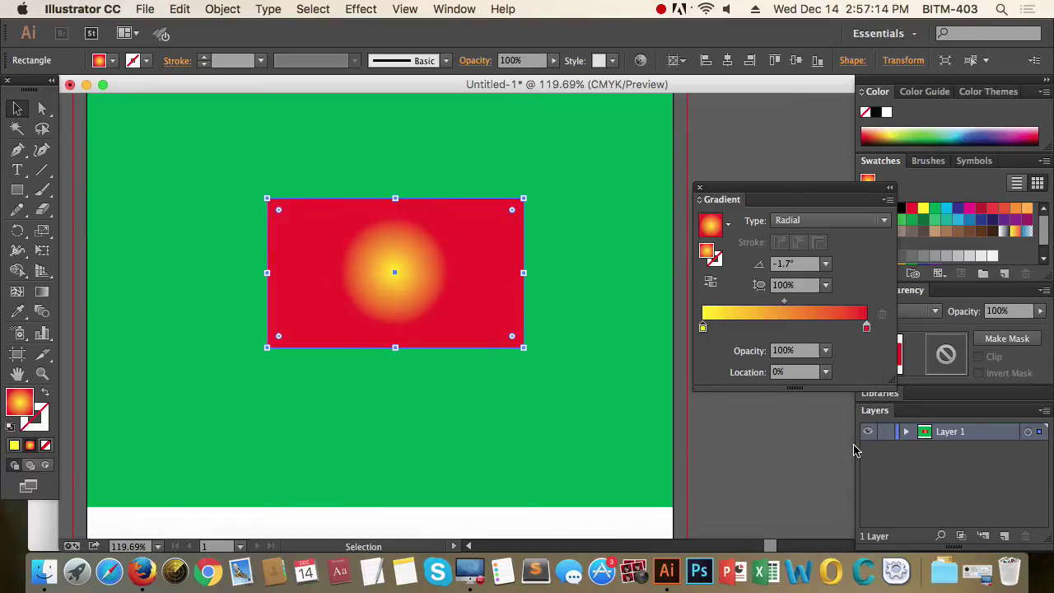
pyautogui.click(825, 285)
pyautogui.click(856, 383)
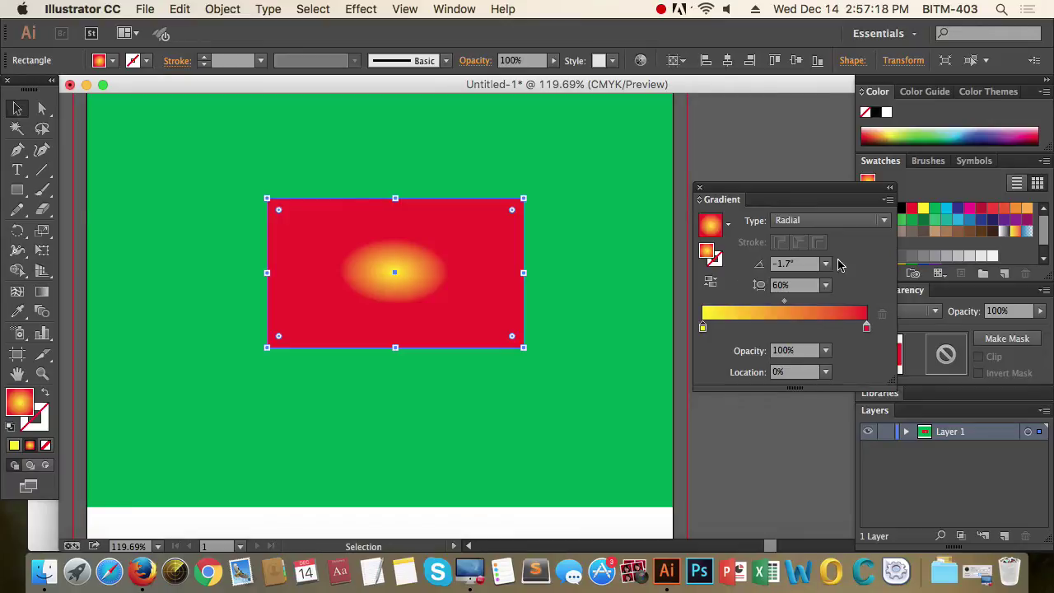
pyautogui.click(728, 222)
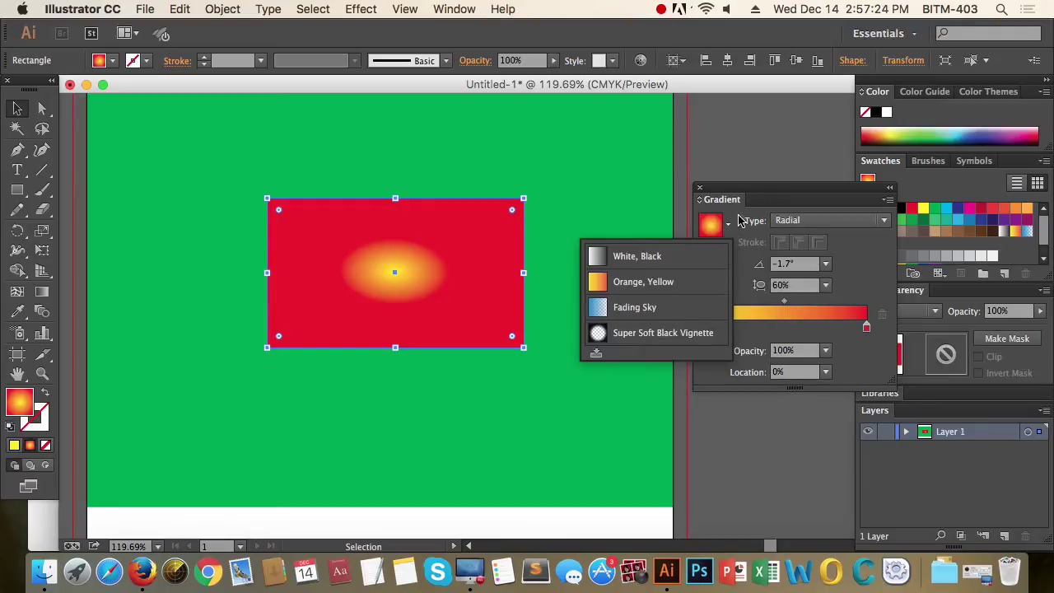
pyautogui.click(747, 188)
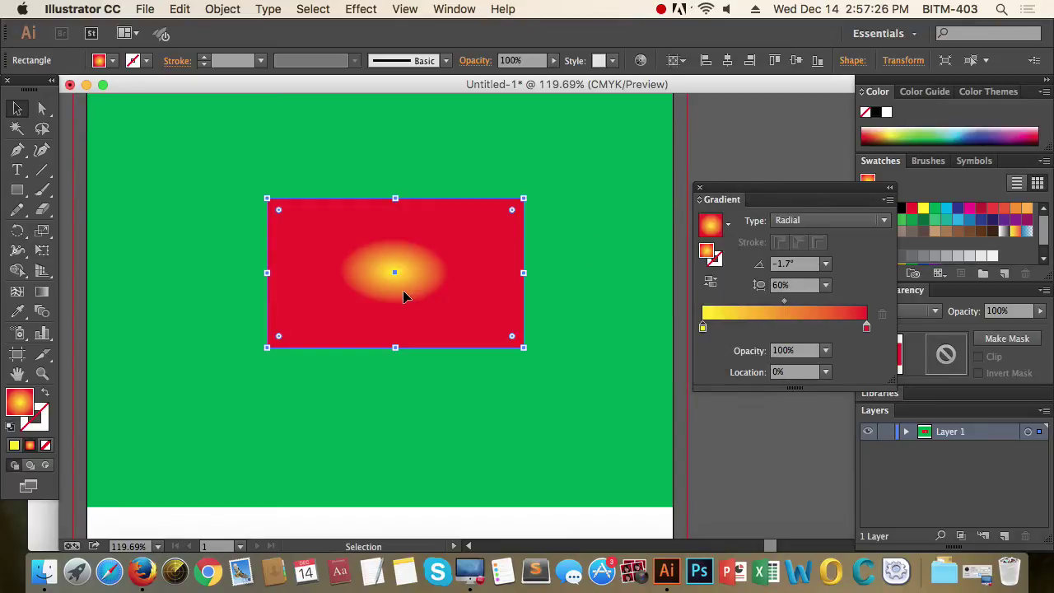
# Redraw the radial gradient with the Gradient tool, first downward from above the rectangle's centre, then from the centre towards its upper-right corner
pyautogui.click(44, 295)
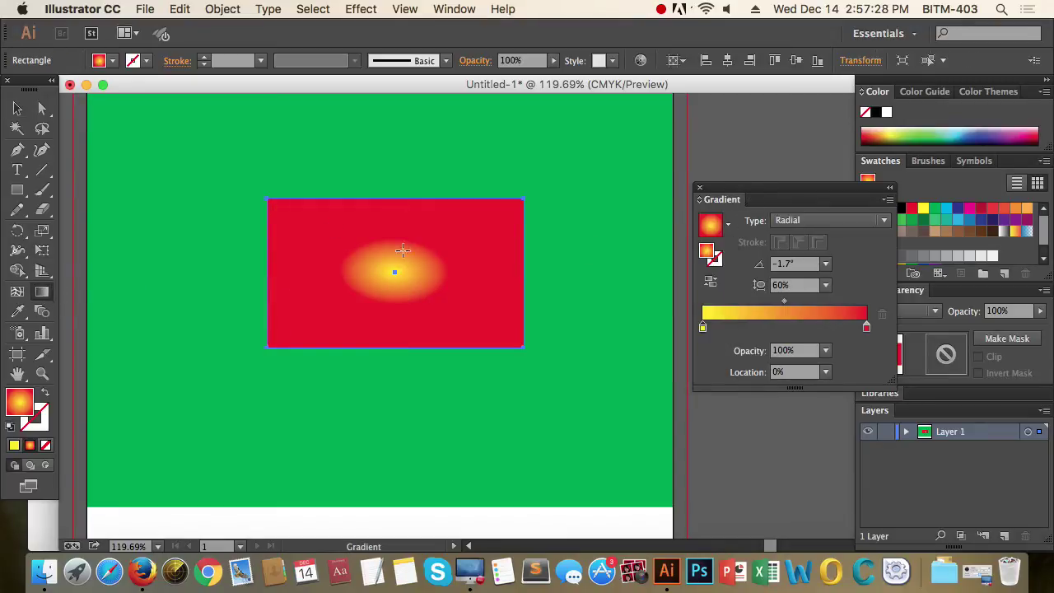
pyautogui.moveTo(385, 239); pyautogui.dragTo(476, 429)
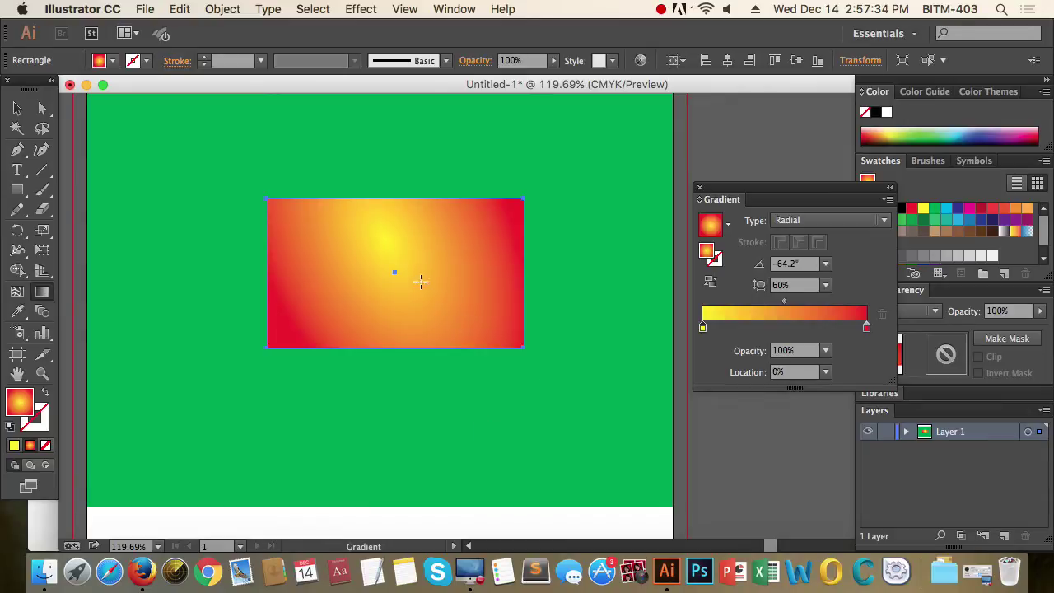
pyautogui.moveTo(396, 271)
pyautogui.mouseDown()
pyautogui.moveTo(455, 264)
pyautogui.moveTo(545, 230)
pyautogui.moveTo(529, 208)
pyautogui.mouseUp()
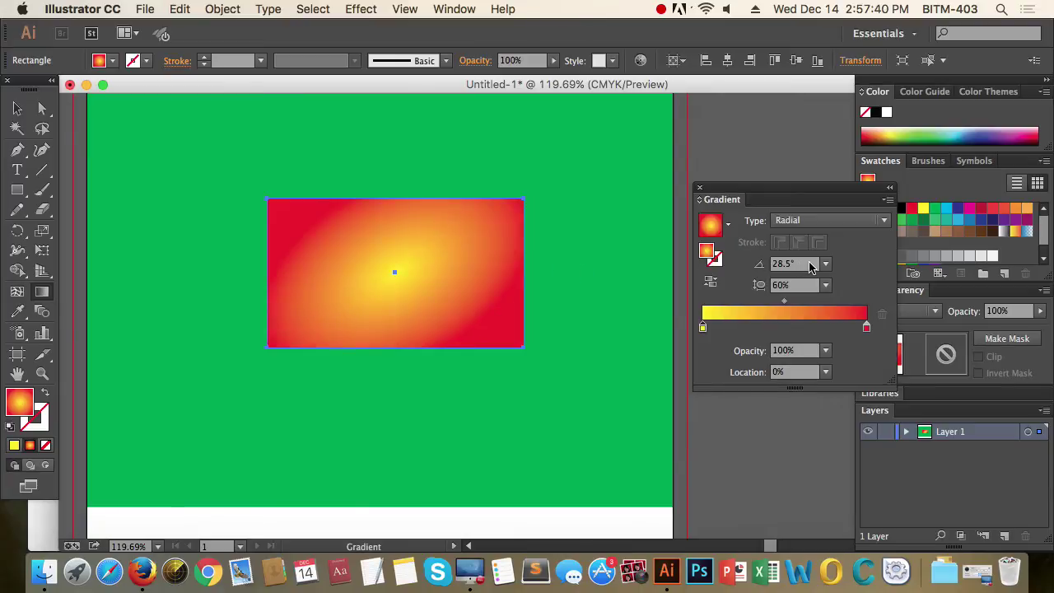
# Set the radial gradient's angle to 30°
pyautogui.click(783, 264)
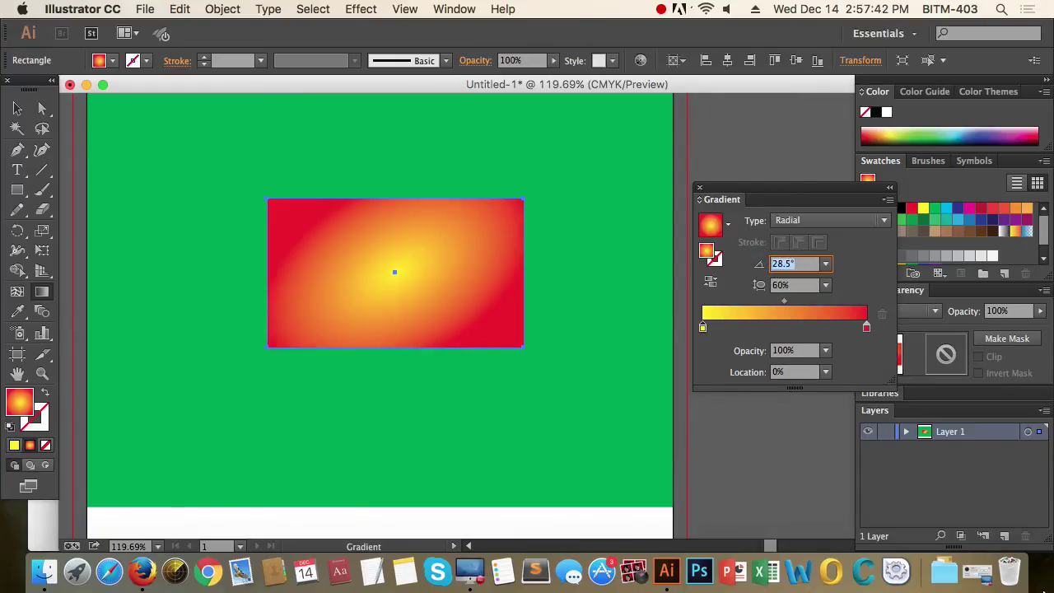
pyautogui.write('30')
pyautogui.press('Return')
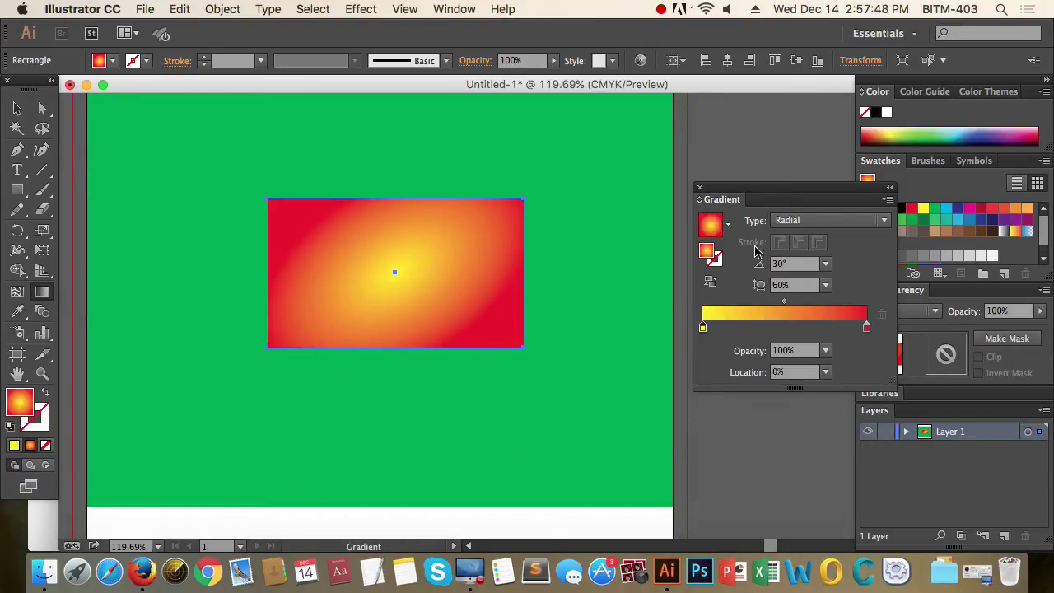
pyautogui.click(43, 294)
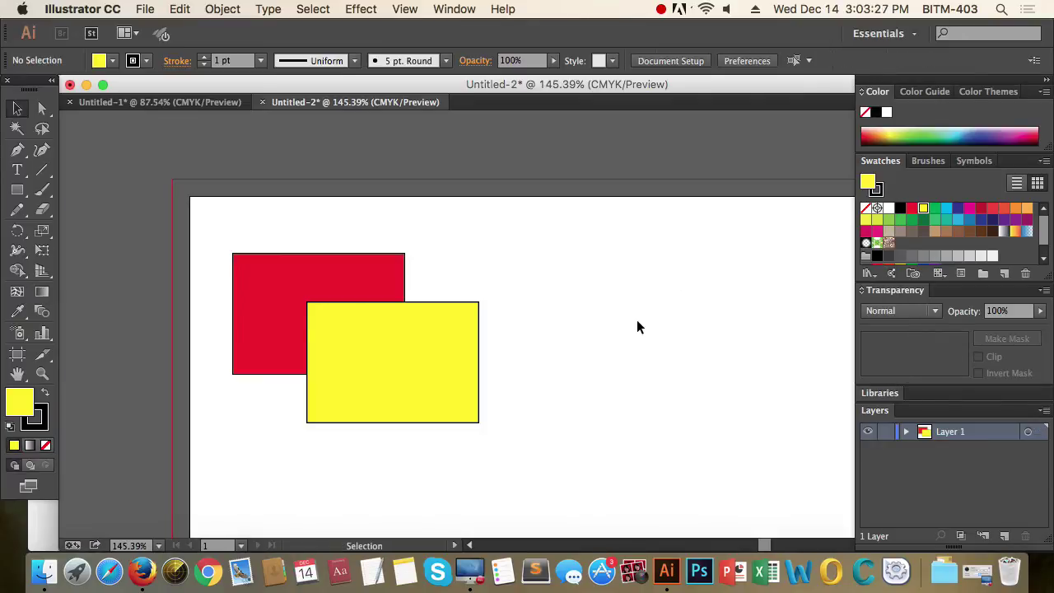
# Select the red and yellow rectangles in turn to examine each one's fill and stroke
pyautogui.click(364, 266)
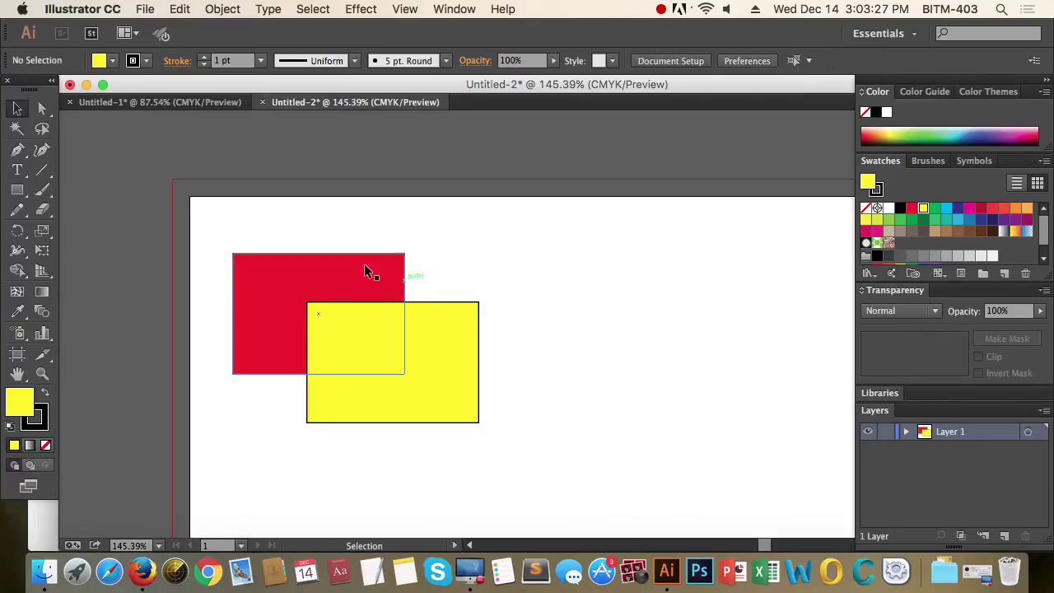
pyautogui.click(543, 326)
pyautogui.click(348, 303)
pyautogui.click(388, 292)
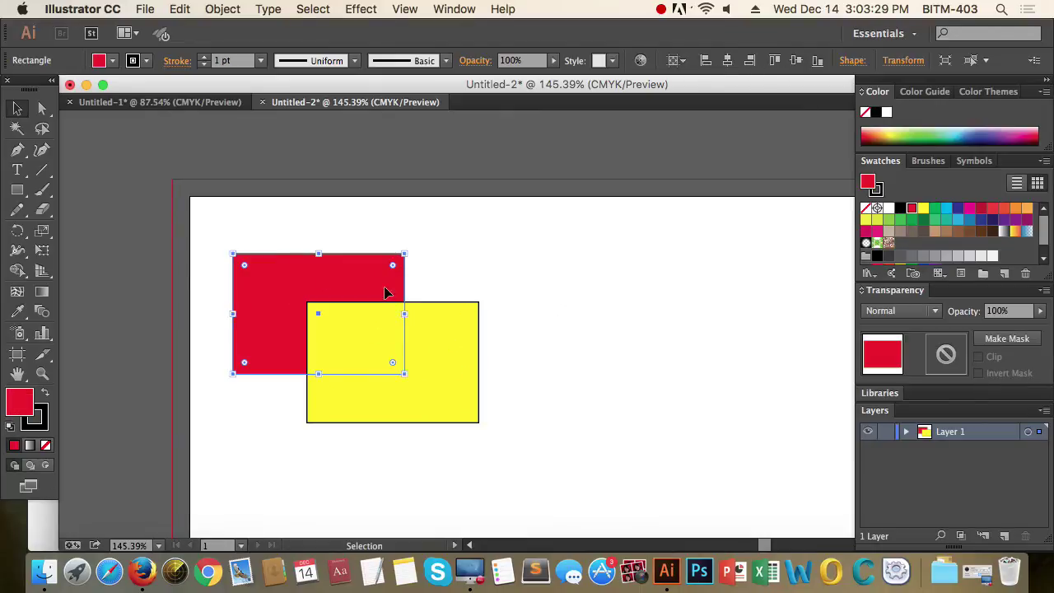
pyautogui.click(430, 364)
pyautogui.click(490, 251)
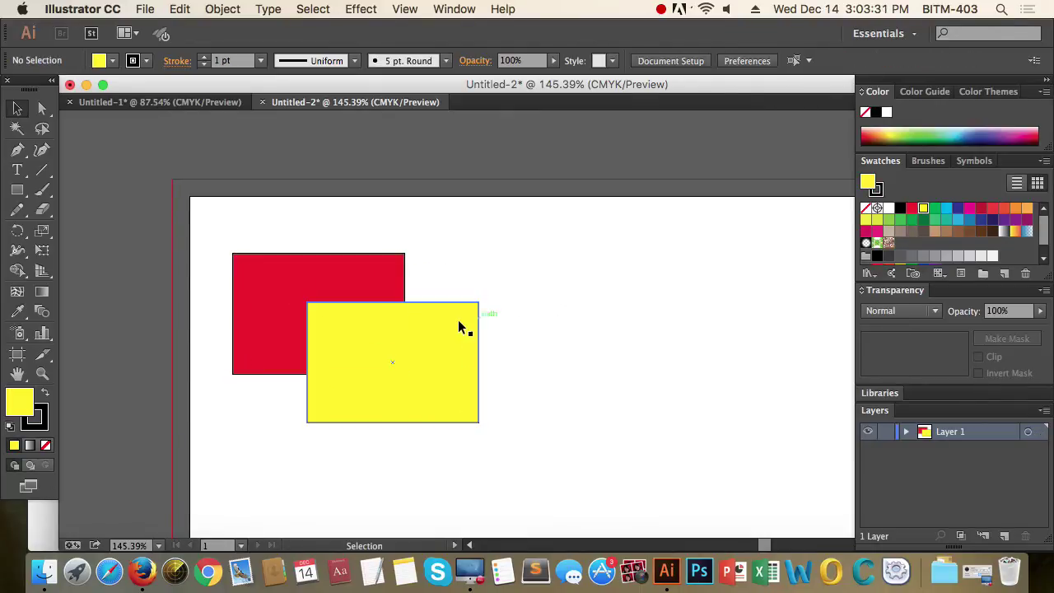
# Change the yellow rectangle's stroke colour to green
pyautogui.click(463, 321)
pyautogui.click(35, 424)
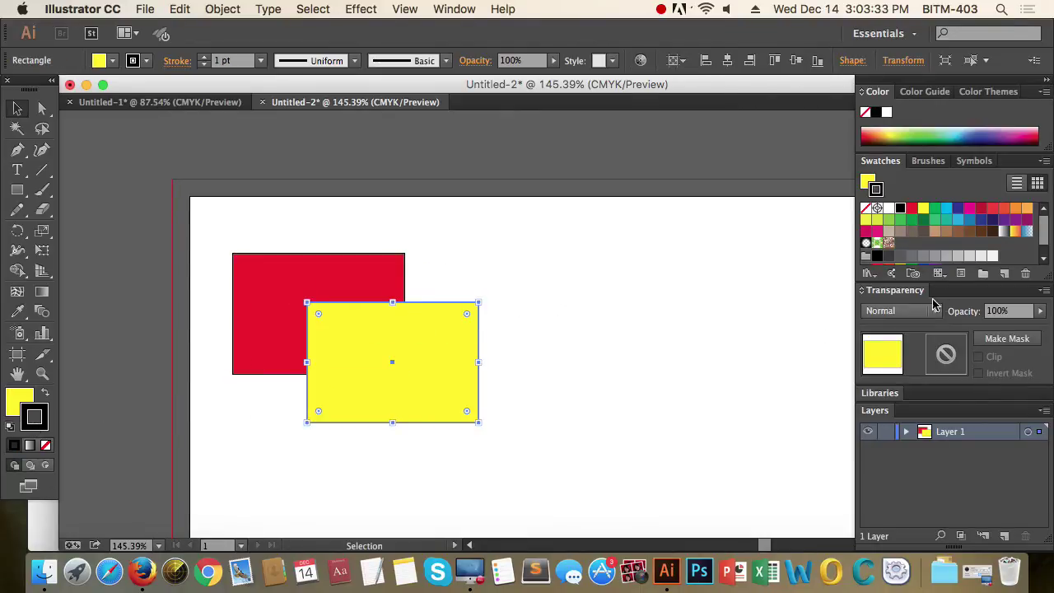
pyautogui.click(935, 208)
pyautogui.click(536, 356)
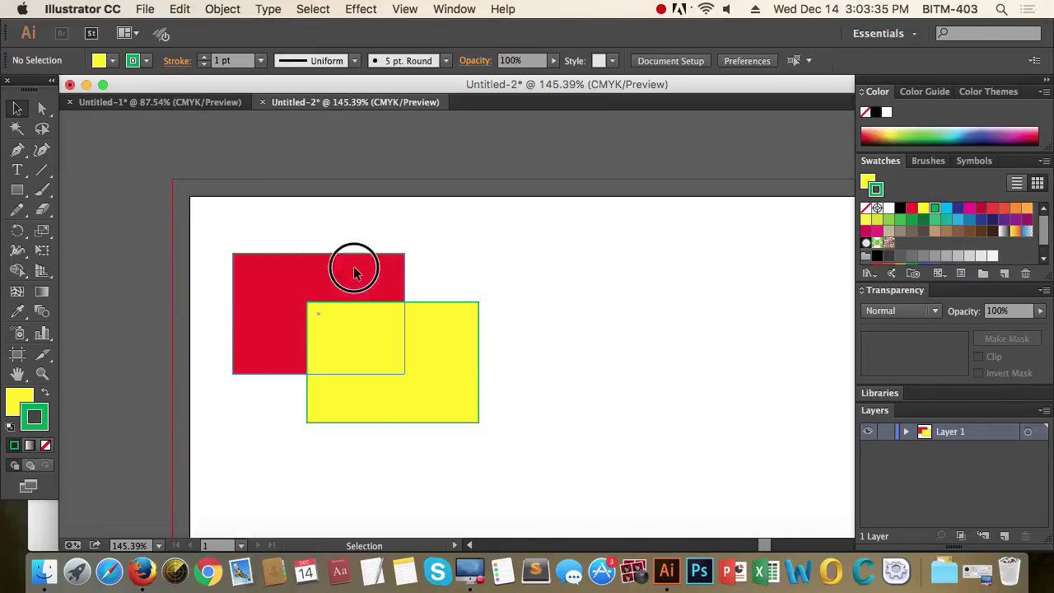
# Compare the red rectangle's stroke colour with the yellow rectangle's by selecting each
pyautogui.click(353, 263)
pyautogui.click(698, 404)
pyautogui.click(353, 257)
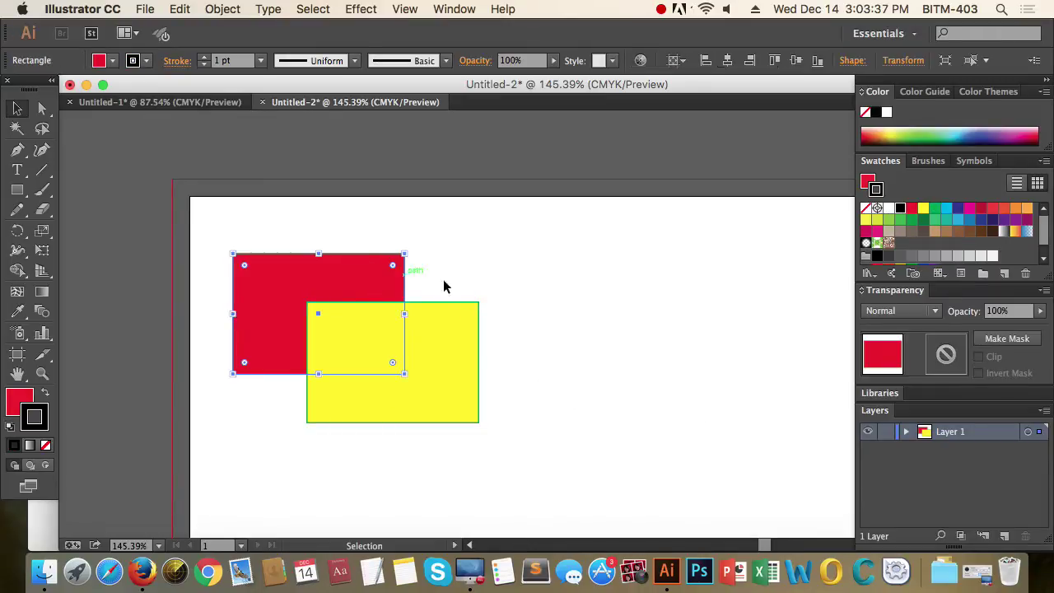
pyautogui.click(435, 355)
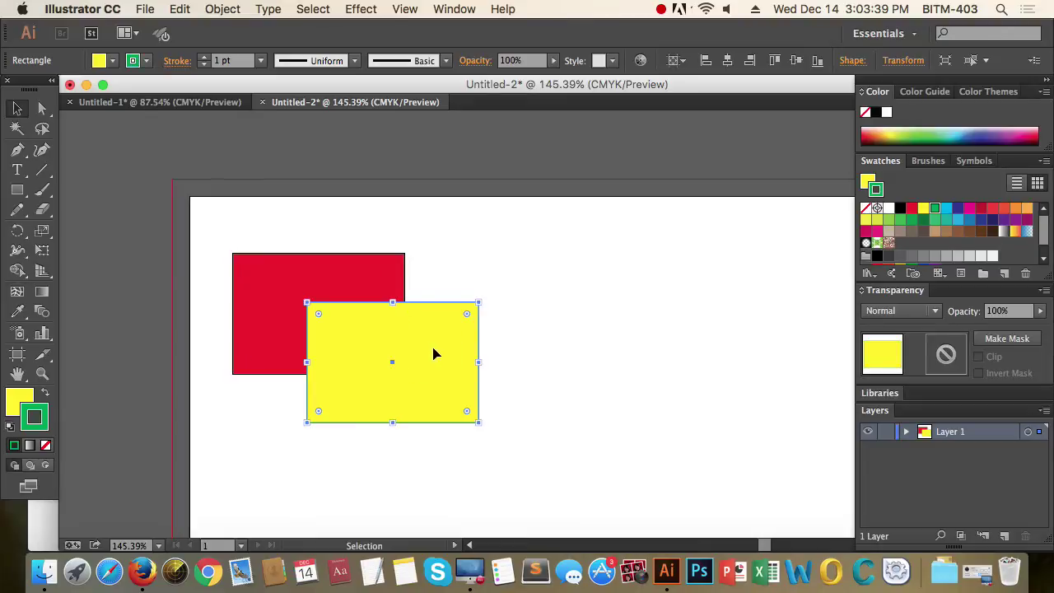
# Duplicate the overlapping red and yellow rectangles straight downward four times to form an evenly spaced column of five pairs
pyautogui.click(527, 431)
pyautogui.moveTo(527, 431); pyautogui.dragTo(239, 242)
pyautogui.press('z')
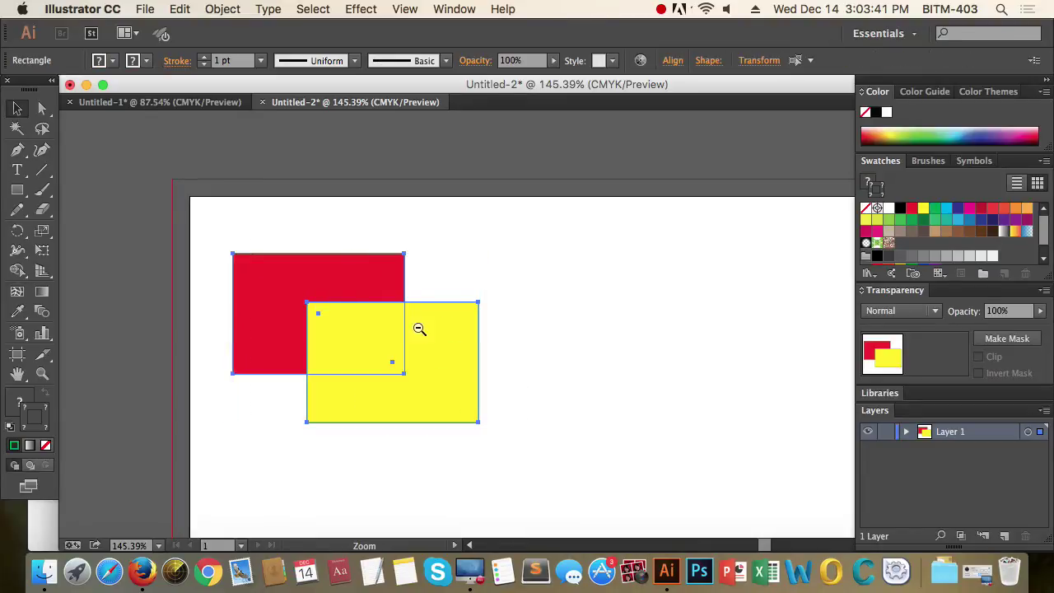
pyautogui.keyDown('alt'); pyautogui.click(415, 331); pyautogui.keyUp('alt')
pyautogui.keyDown('alt'); pyautogui.click(416, 332); pyautogui.keyUp('alt')
pyautogui.scroll(-3, 384, 207)
pyautogui.moveTo(383, 207)
pyautogui.mouseDown()
pyautogui.moveTo(393, 278)
pyautogui.moveTo(383, 245)
pyautogui.moveTo(353, 235)
pyautogui.moveTo(356, 224)
pyautogui.moveTo(338, 276)
pyautogui.mouseUp()
pyautogui.press('v')
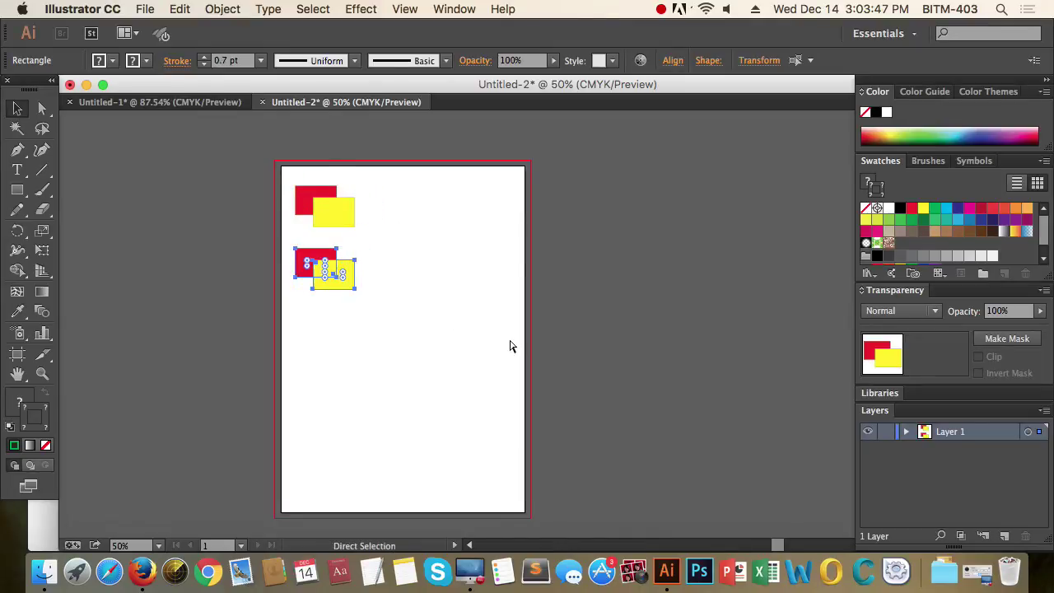
pyautogui.press('super+d')
pyautogui.press('super+d')
pyautogui.press('super+d')
# Duplicate the whole column of rectangle pairs to its right, level with the original
pyautogui.moveTo(431, 478); pyautogui.dragTo(295, 202)
pyautogui.moveTo(337, 285); pyautogui.dragTo(427, 285)
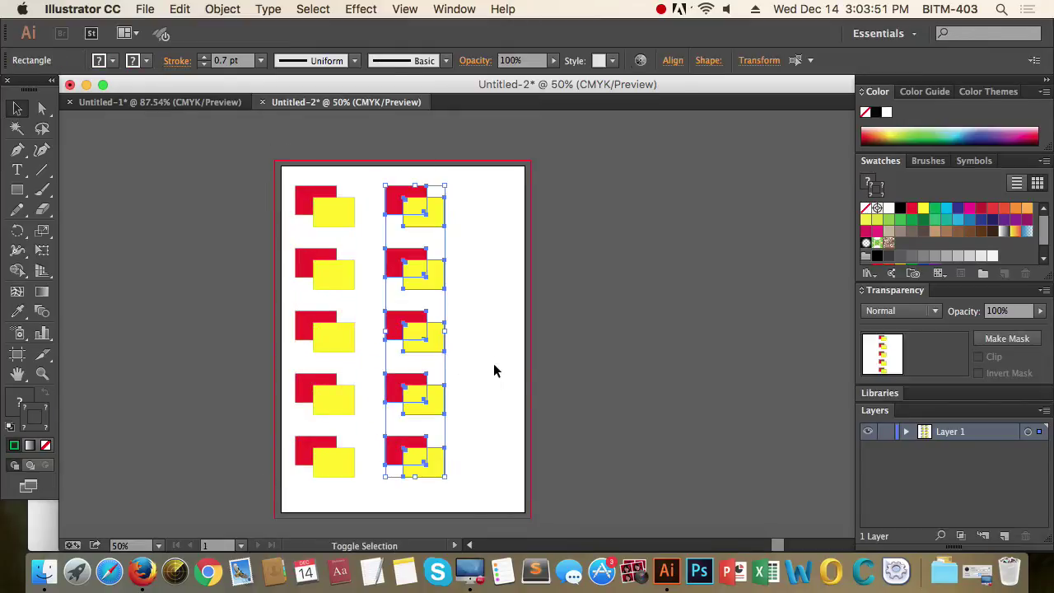
pyautogui.click(514, 375)
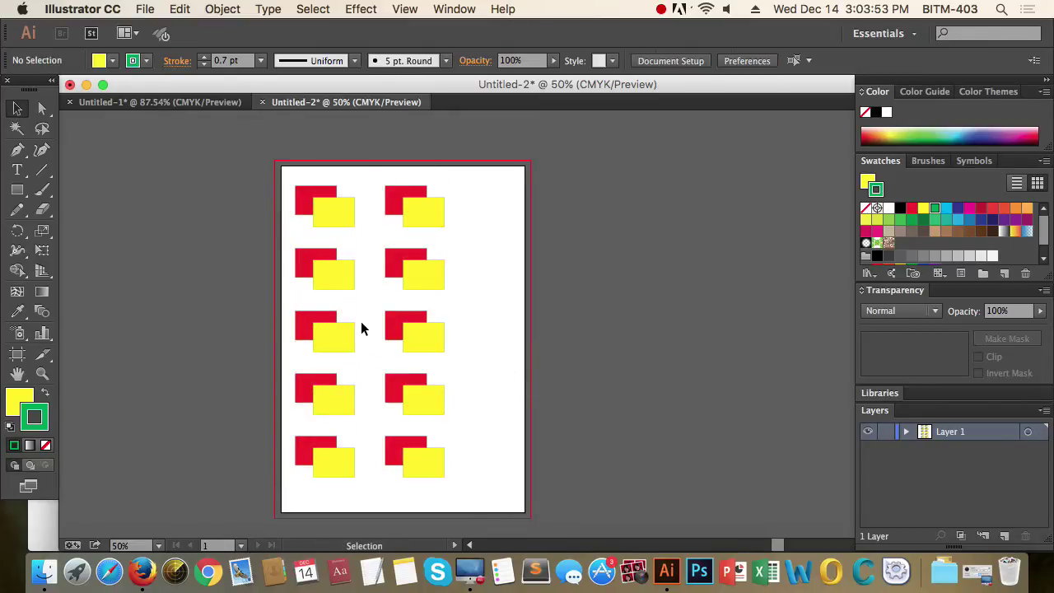
# Show the Pathfinder options with the upper rectangle pairs enlarged
pyautogui.press('z')
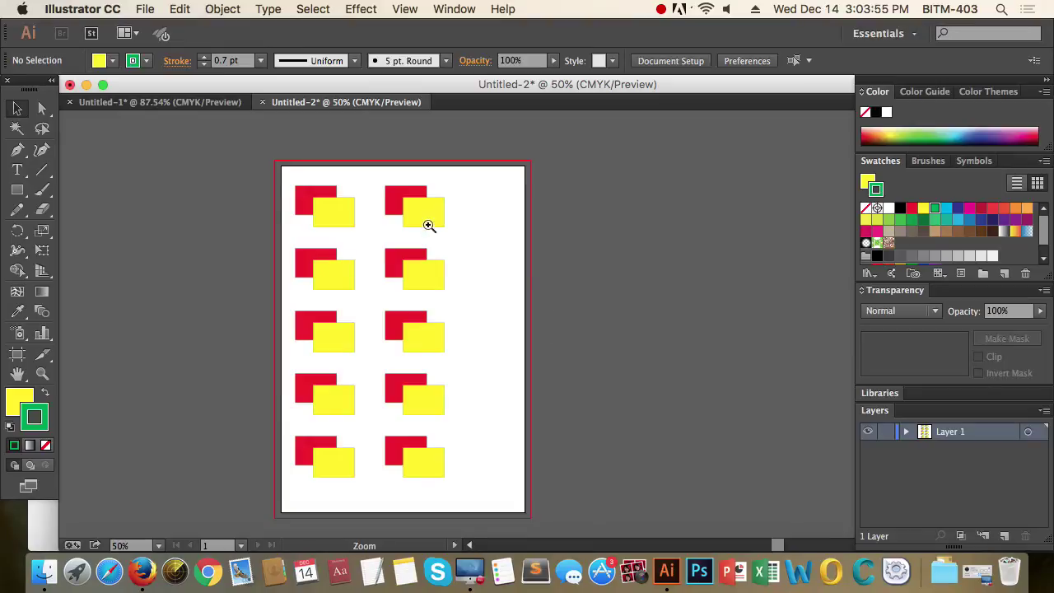
pyautogui.moveTo(284, 158); pyautogui.dragTo(530, 309)
pyautogui.moveTo(285, 188); pyautogui.dragTo(755, 440)
pyautogui.click(454, 9)
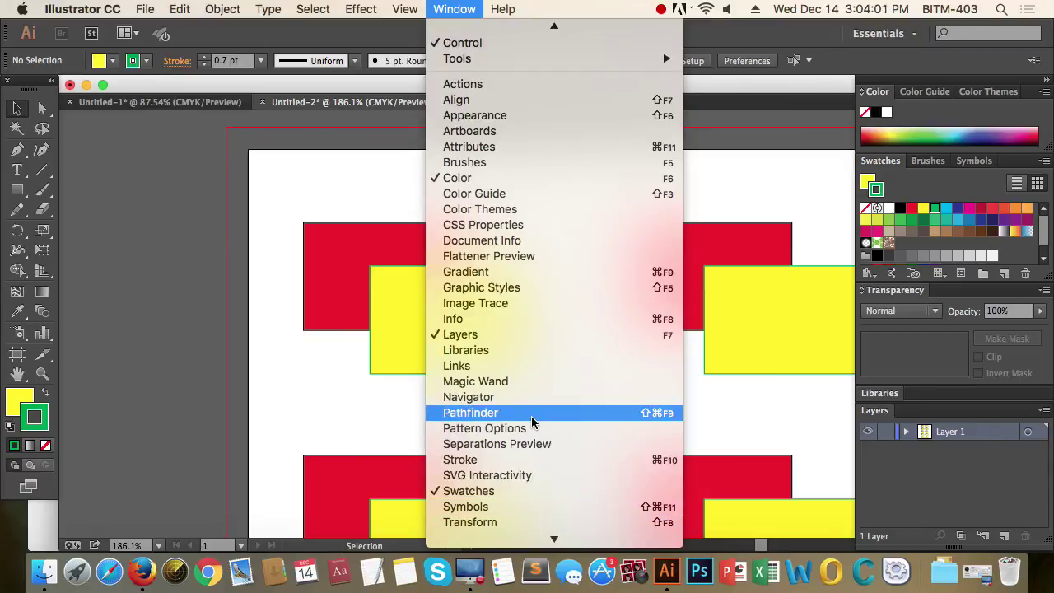
pyautogui.click(532, 413)
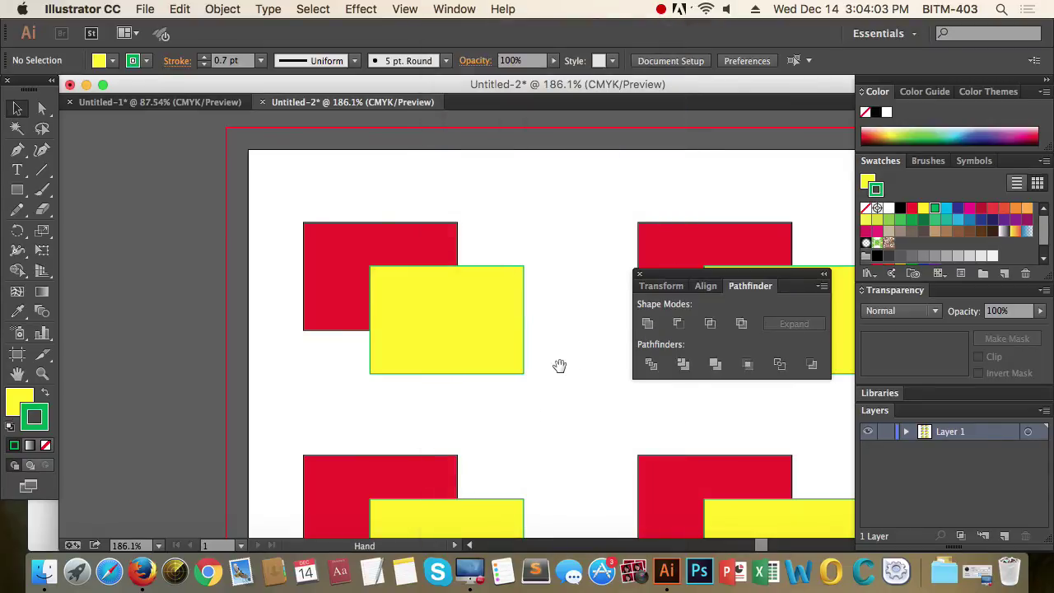
# Merge the first row's left pair of rectangles into one shape with Unite
pyautogui.moveTo(561, 365); pyautogui.dragTo(437, 323)
pyautogui.moveTo(145, 140); pyautogui.dragTo(425, 366)
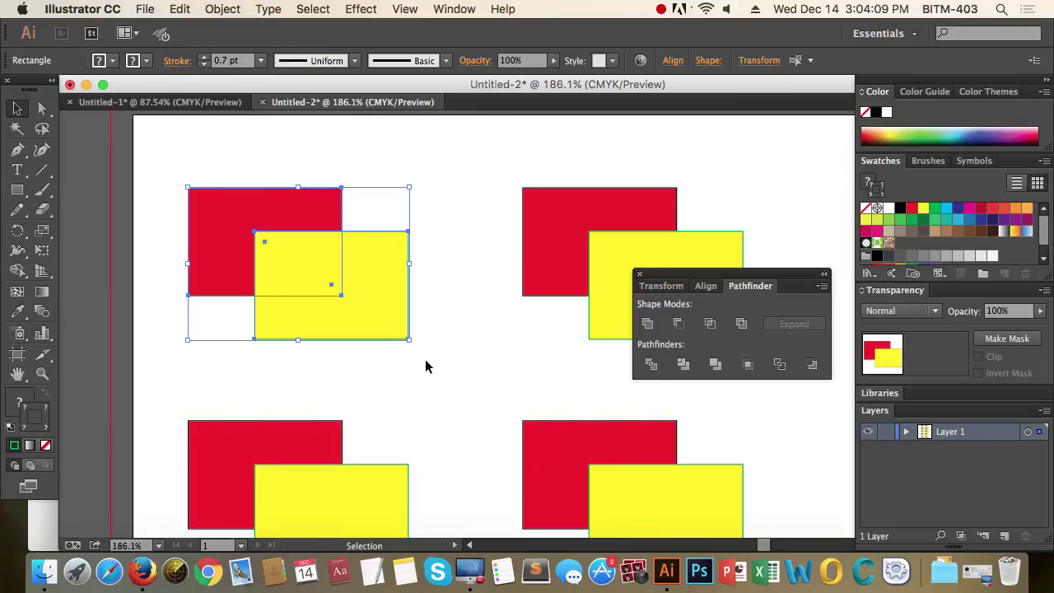
pyautogui.click(649, 324)
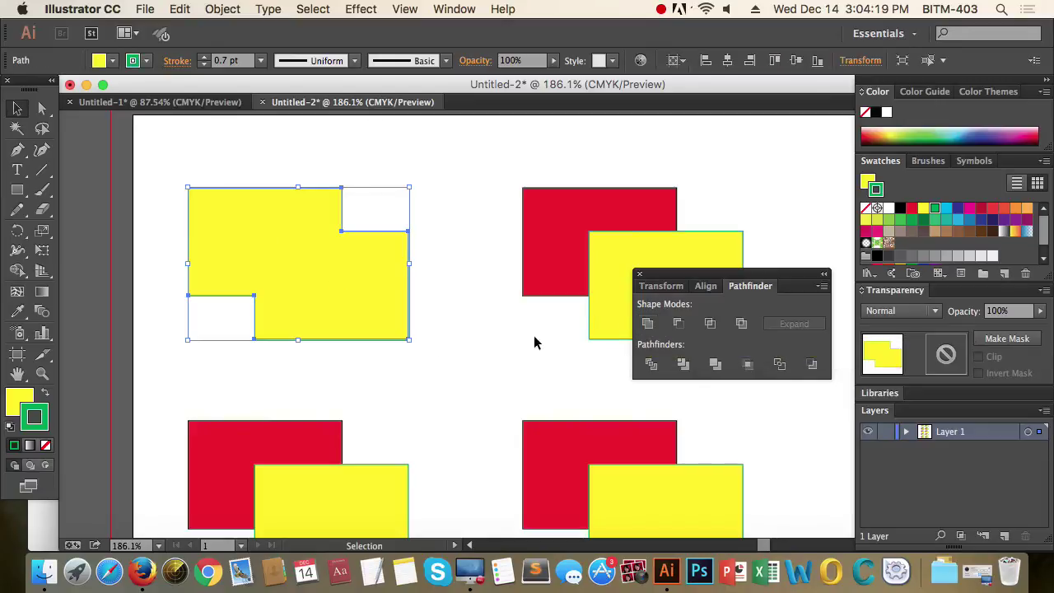
pyautogui.click(452, 371)
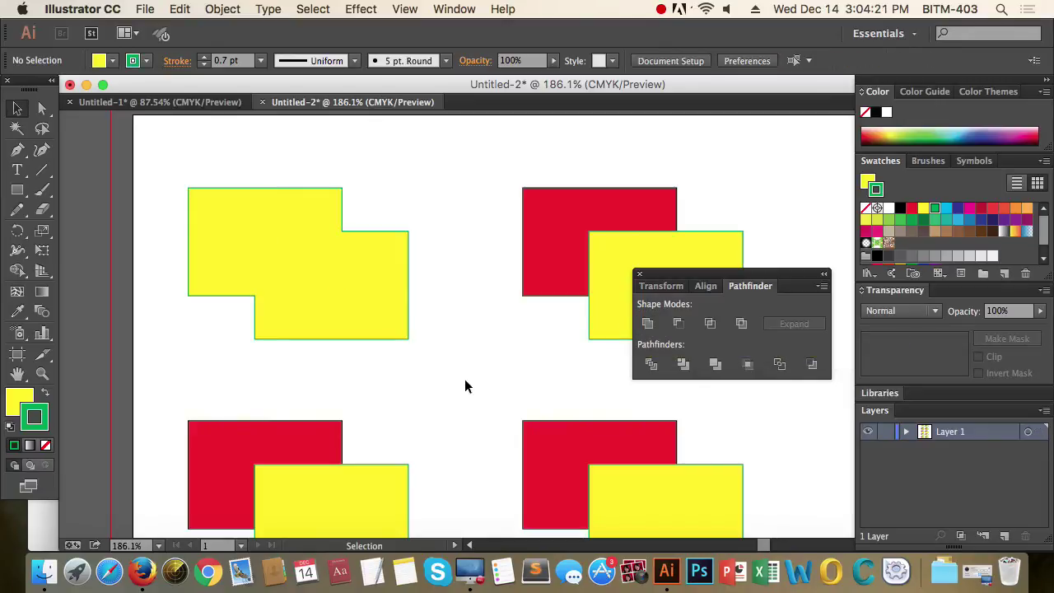
pyautogui.click(380, 322)
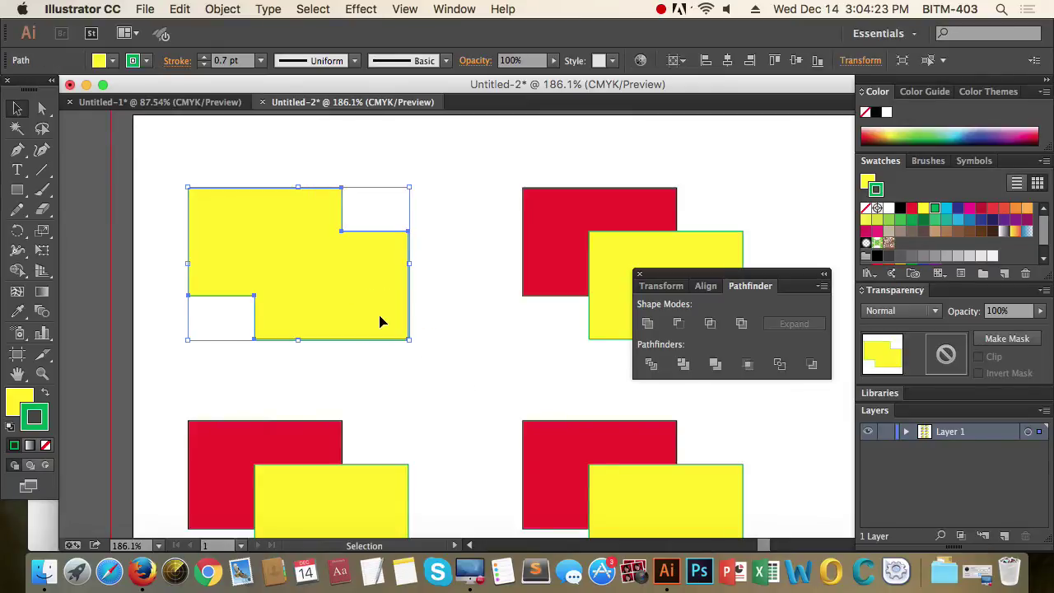
# Cut the yellow rectangle out of the red one in the first row's right pair with Minus Front
pyautogui.moveTo(499, 162); pyautogui.dragTo(775, 364)
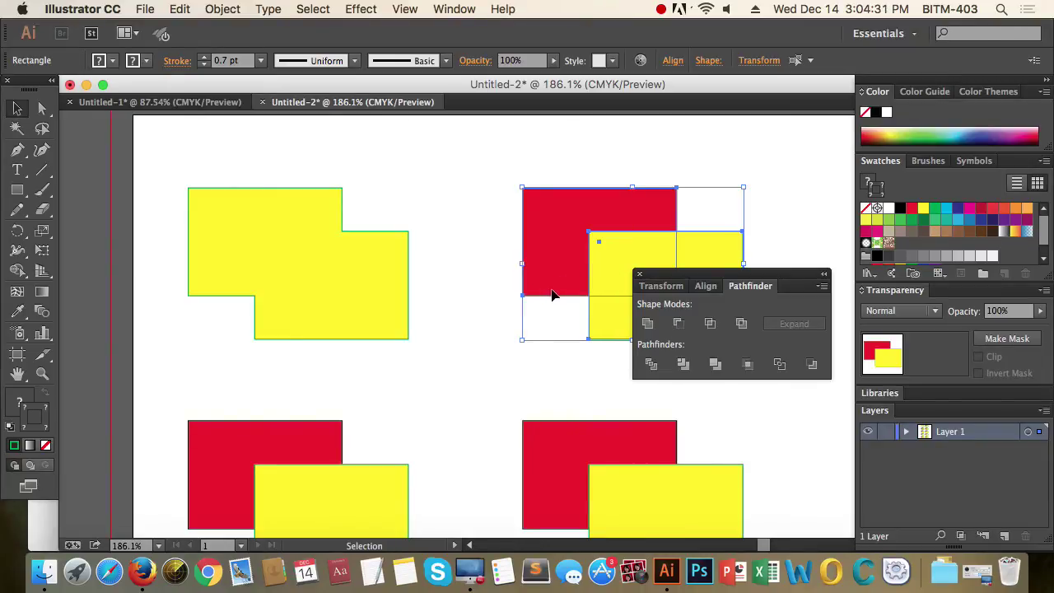
pyautogui.moveTo(593, 302); pyautogui.dragTo(404, 273)
pyautogui.click(680, 325)
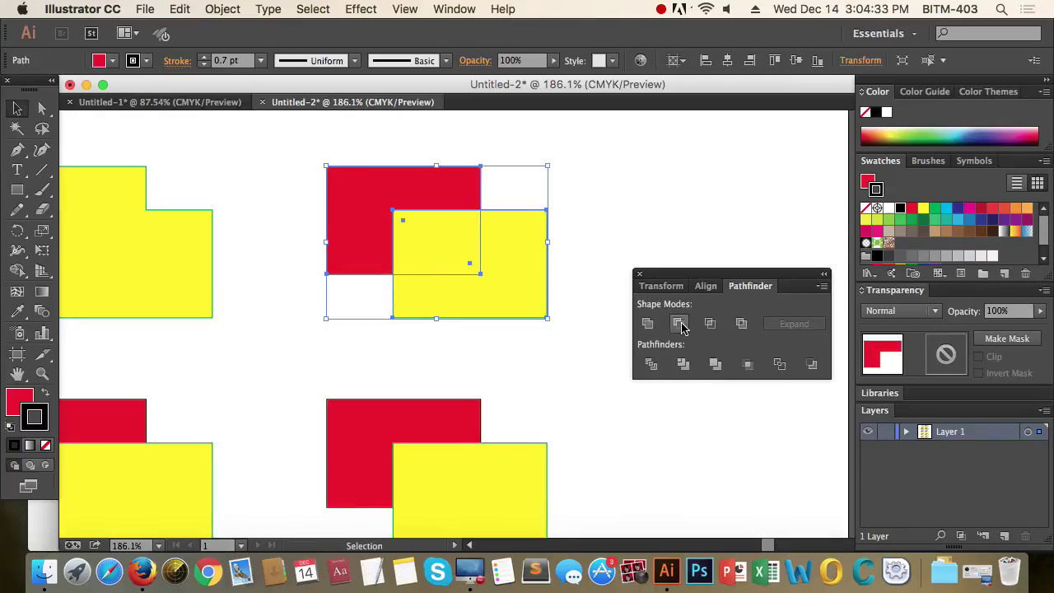
pyautogui.click(637, 181)
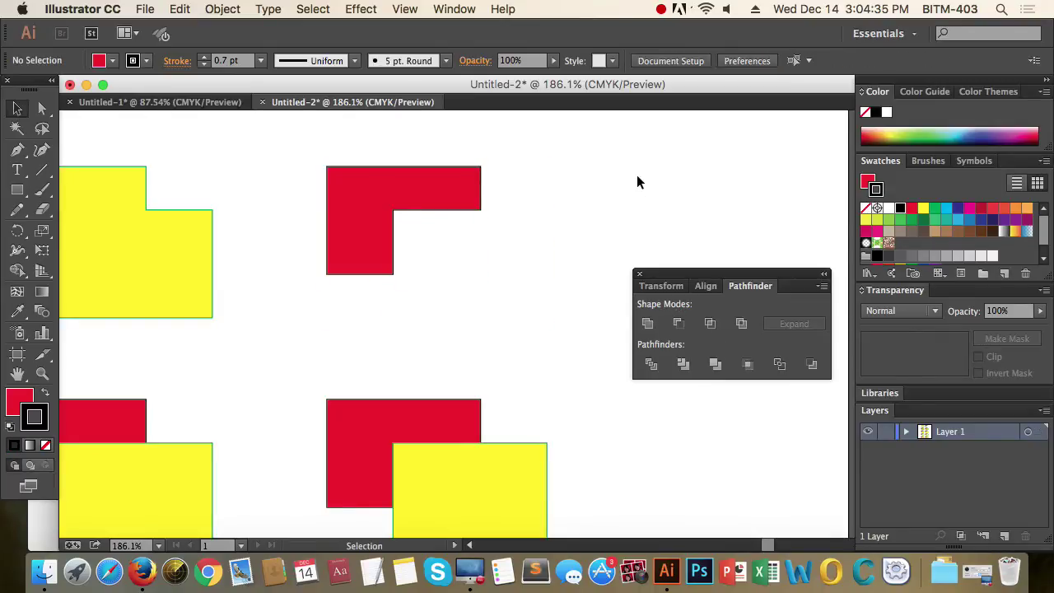
# Reduce the second row's left pair of rectangles to their overlapping area with Intersect
pyautogui.scroll(-4, 412, 325)
pyautogui.hscroll(-6, 412, 324)
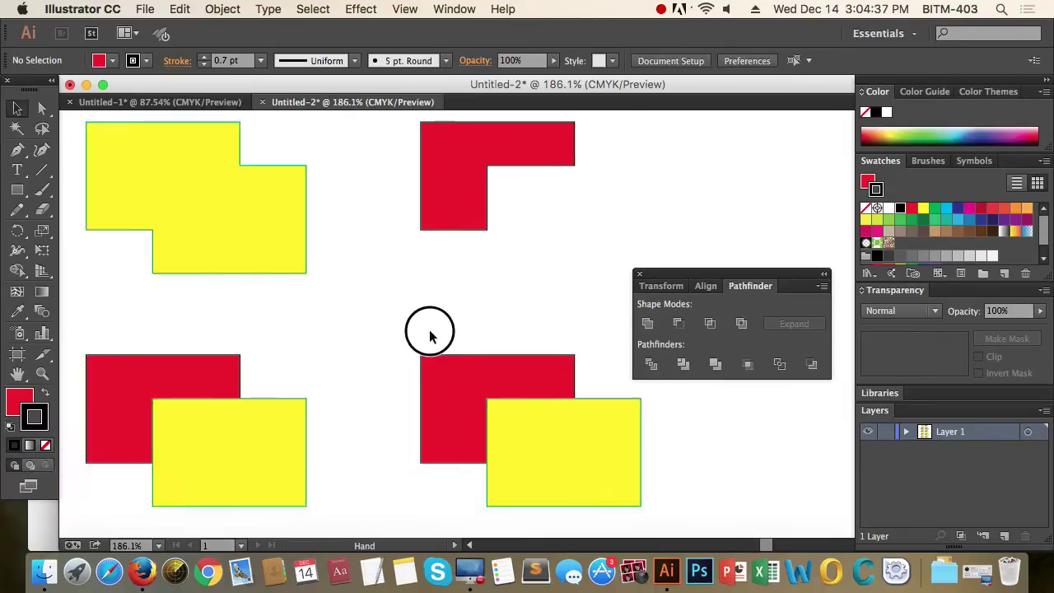
pyautogui.moveTo(214, 229); pyautogui.dragTo(425, 378)
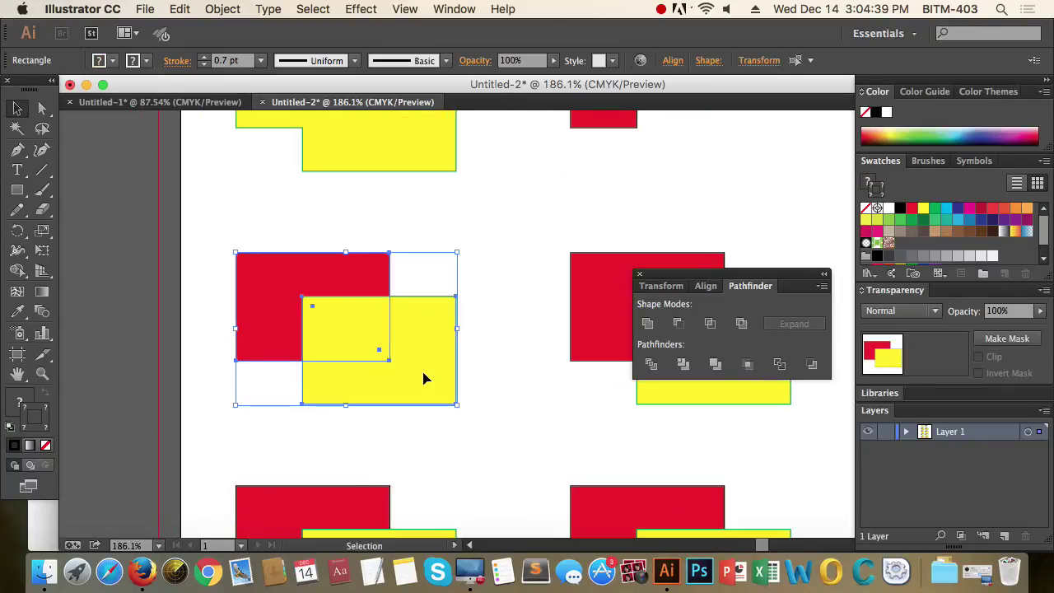
pyautogui.click(711, 325)
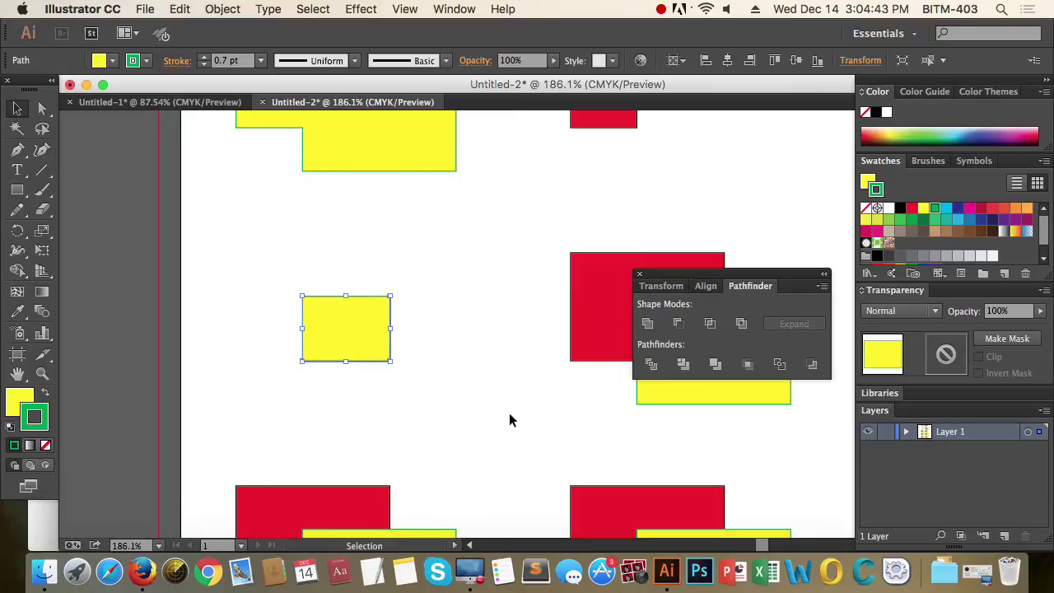
# Split the third row's left pair of rectangles into separate pieces with the Divide pathfinder
pyautogui.click(464, 421)
pyautogui.press('super+z')
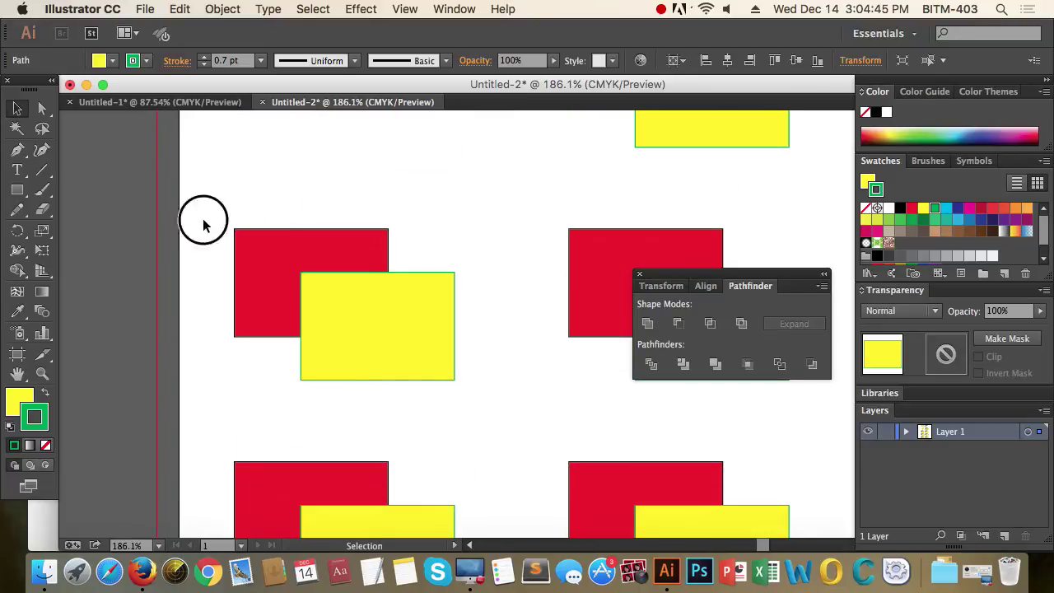
pyautogui.moveTo(203, 219); pyautogui.dragTo(469, 369)
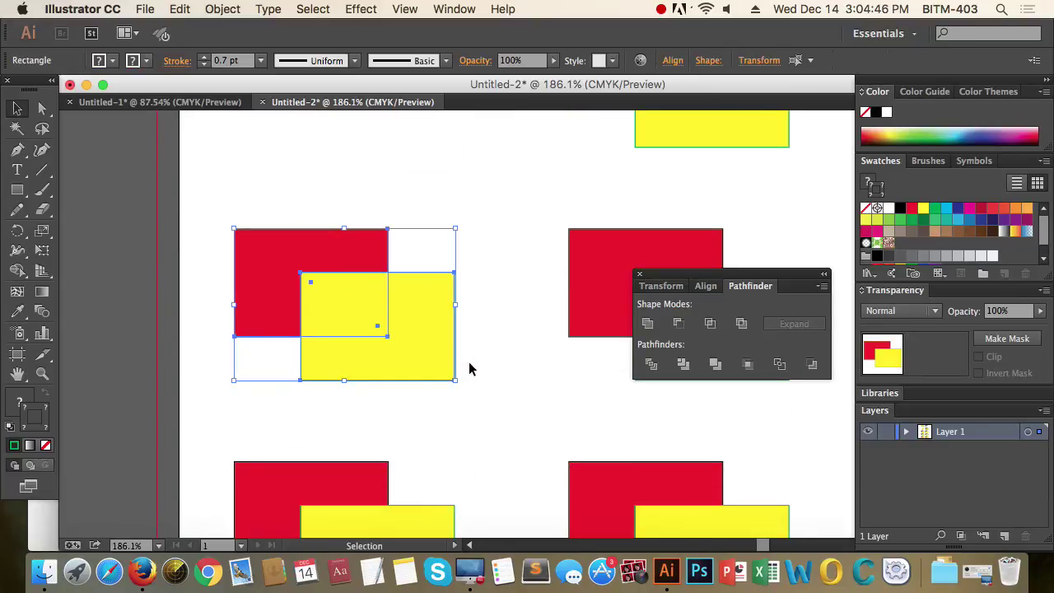
pyautogui.click(651, 365)
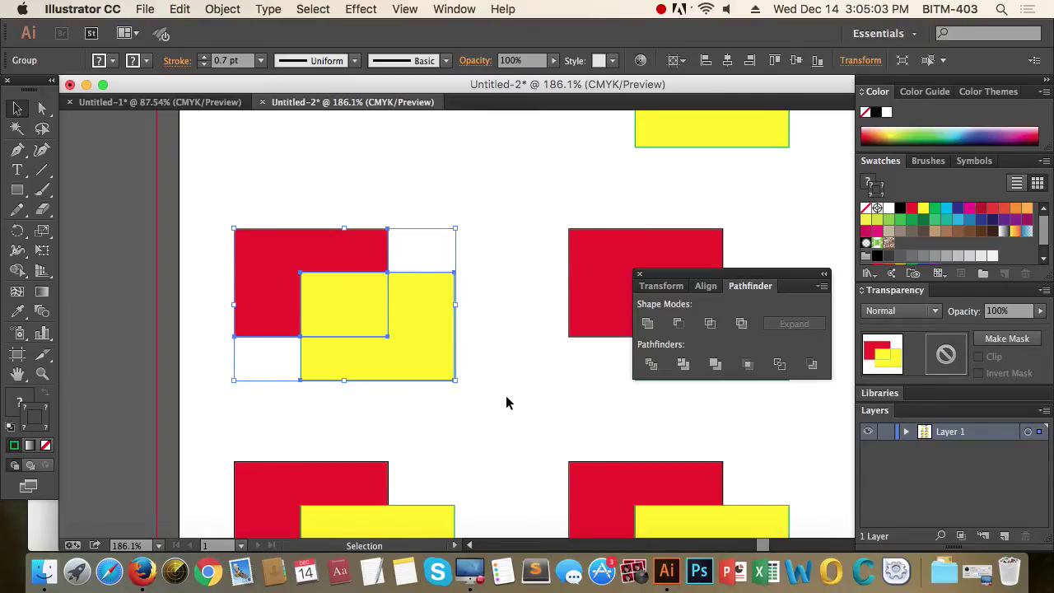
# Ungroup the divided pieces and move the yellow and red L-shaped parts away from the overlapping area
pyautogui.click(222, 9)
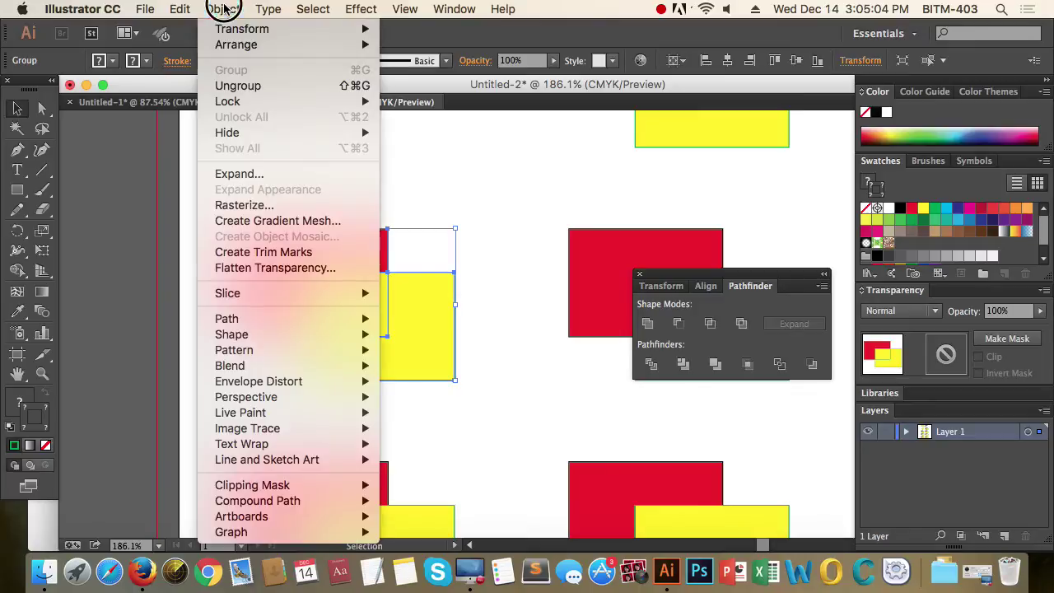
pyautogui.click(298, 85)
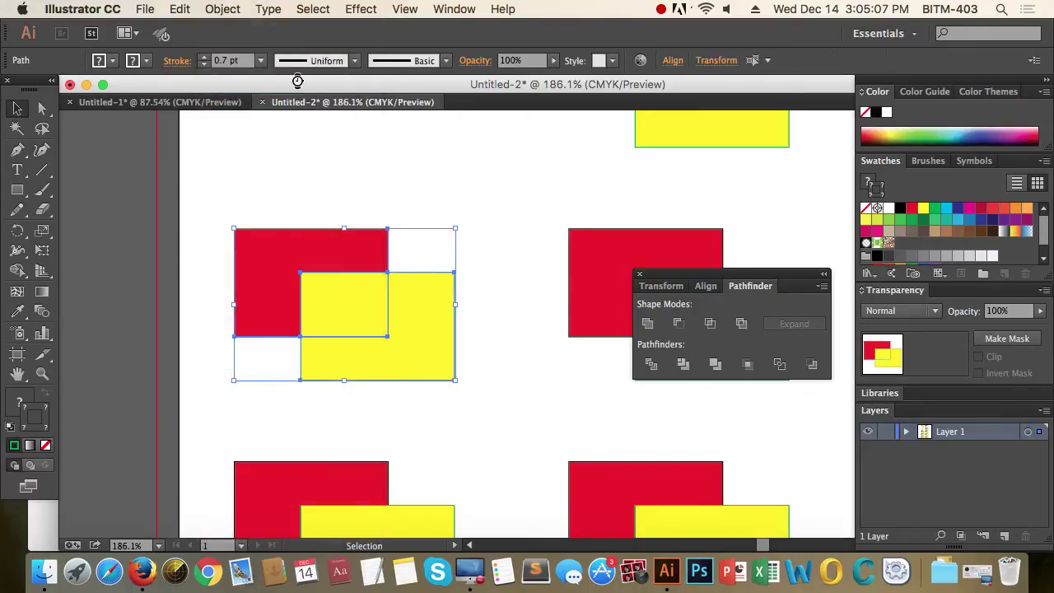
pyautogui.click(495, 271)
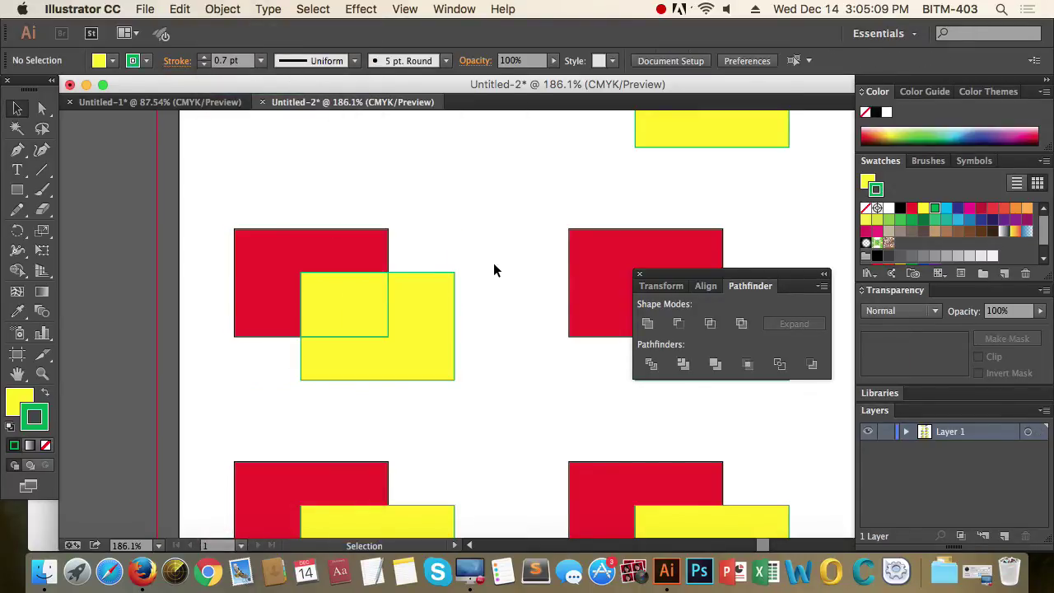
pyautogui.moveTo(410, 347); pyautogui.dragTo(458, 384)
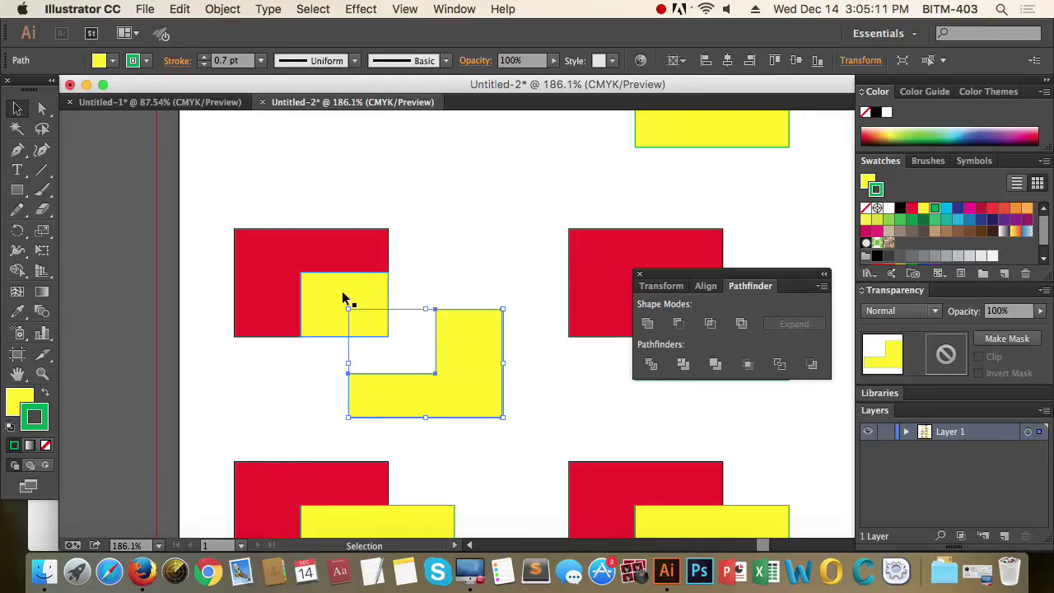
pyautogui.moveTo(266, 254); pyautogui.dragTo(232, 226)
pyautogui.click(437, 233)
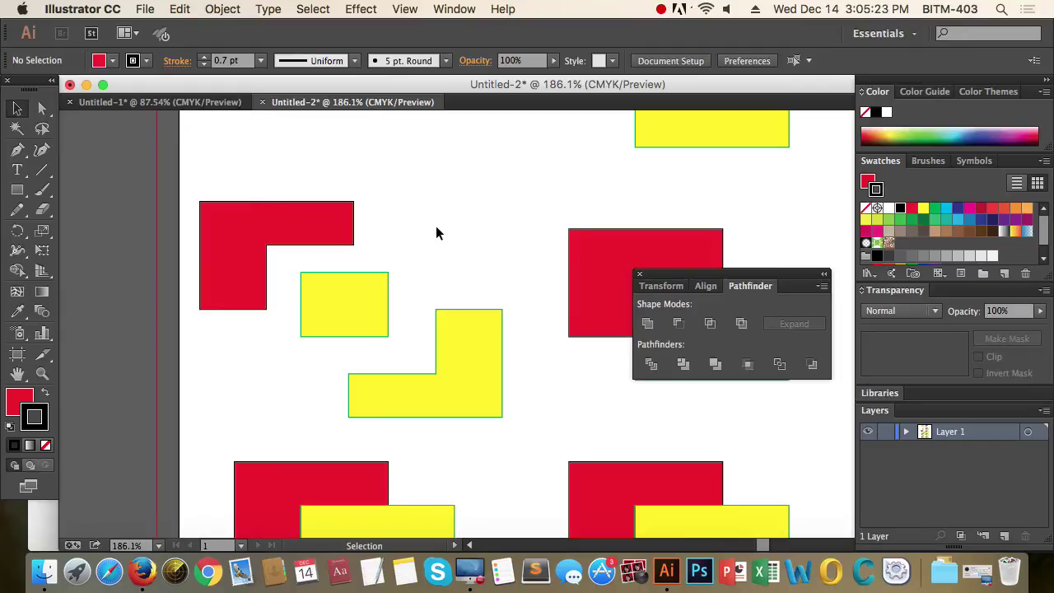
# Apply the Trim pathfinder to the fourth row's left pair of rectangles
pyautogui.moveTo(442, 358); pyautogui.dragTo(429, 155)
pyautogui.moveTo(418, 276); pyautogui.dragTo(411, 201)
pyautogui.click(223, 226)
pyautogui.keyDown('shift'); pyautogui.click(387, 272); pyautogui.keyUp('shift')
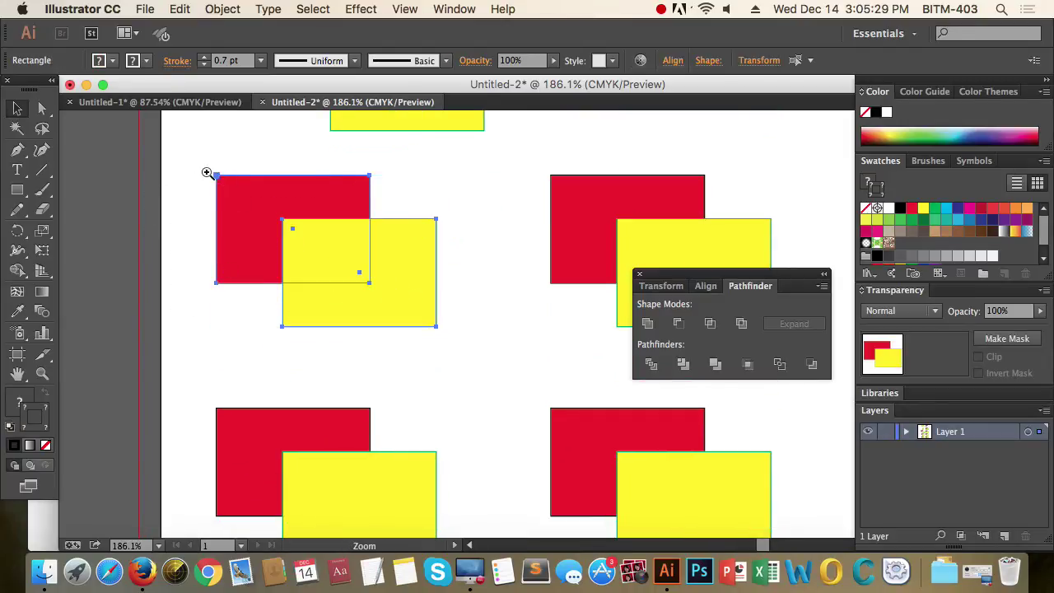
pyautogui.moveTo(189, 162); pyautogui.dragTo(439, 343)
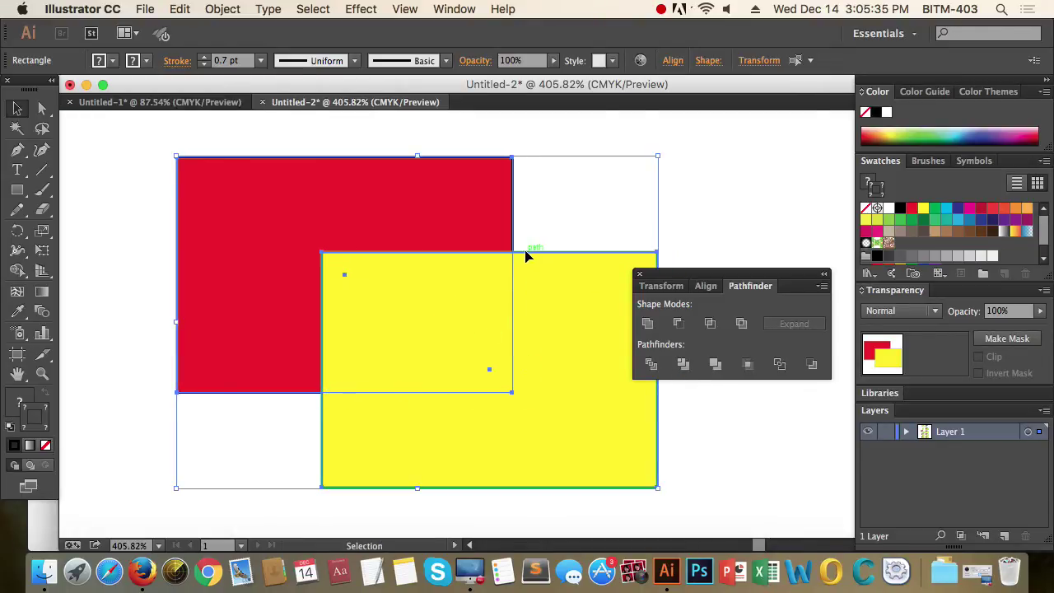
pyautogui.click(684, 365)
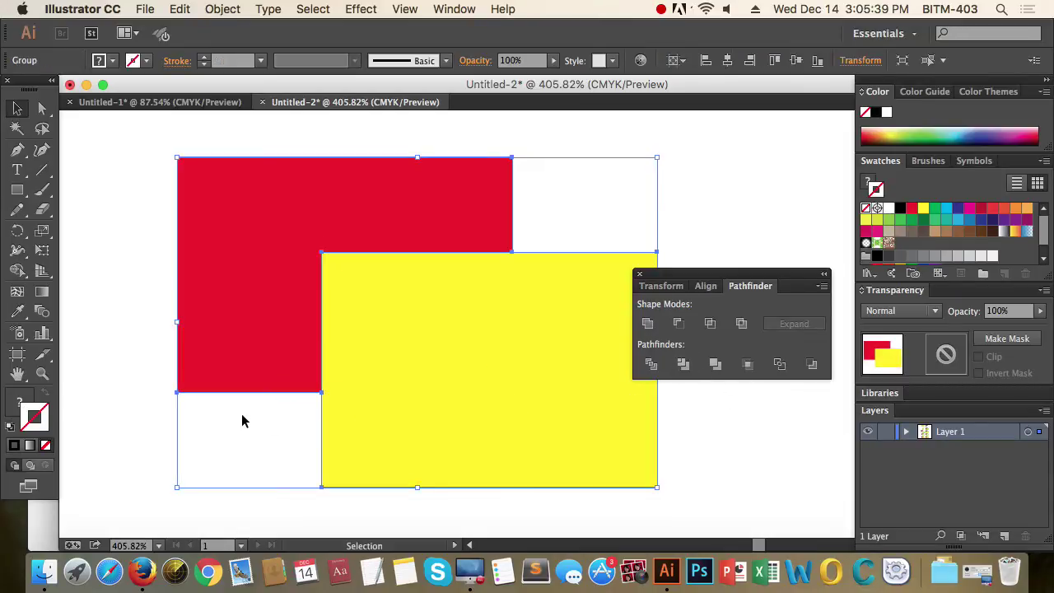
# Examine the trimmed pair's edges up close in Outline view and return to Preview
pyautogui.click(131, 381)
pyautogui.press('z')
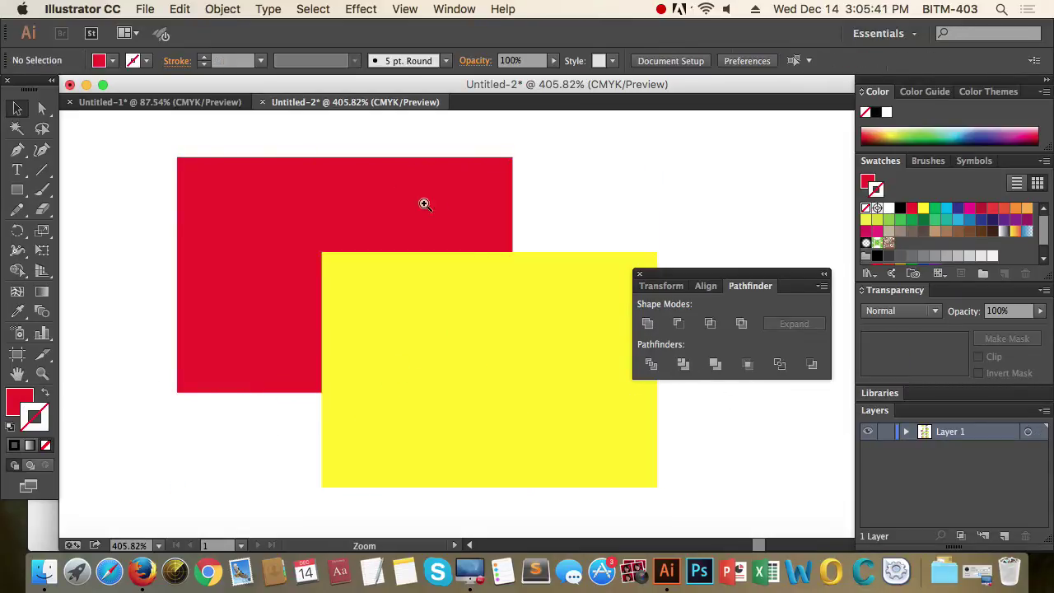
pyautogui.moveTo(382, 162); pyautogui.dragTo(580, 377)
pyautogui.keyDown('alt'); pyautogui.click(423, 371); pyautogui.keyUp('alt')
pyautogui.keyDown('alt'); pyautogui.click(505, 370); pyautogui.keyUp('alt')
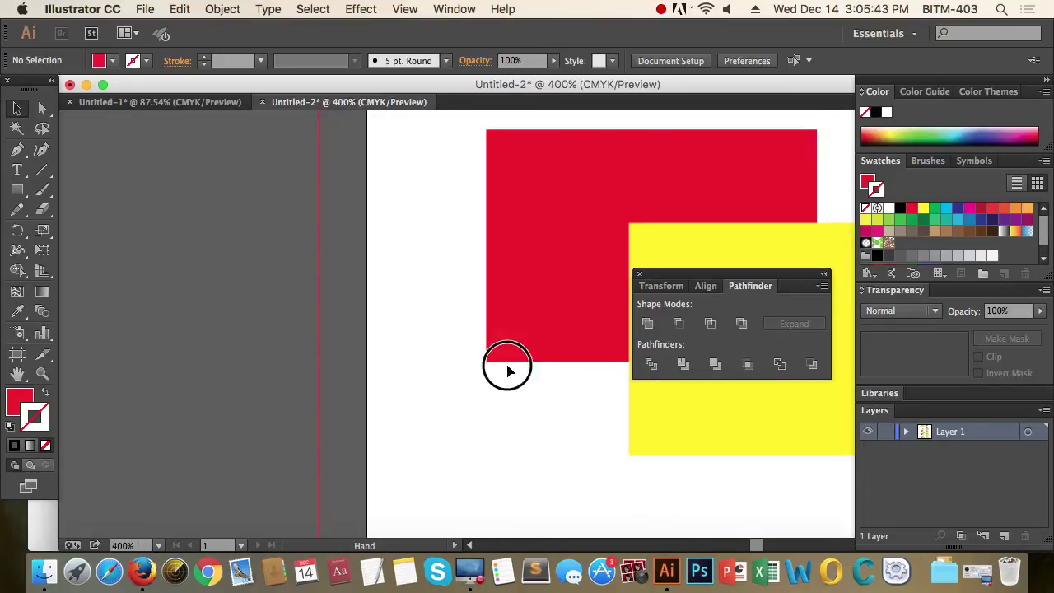
pyautogui.click(486, 368)
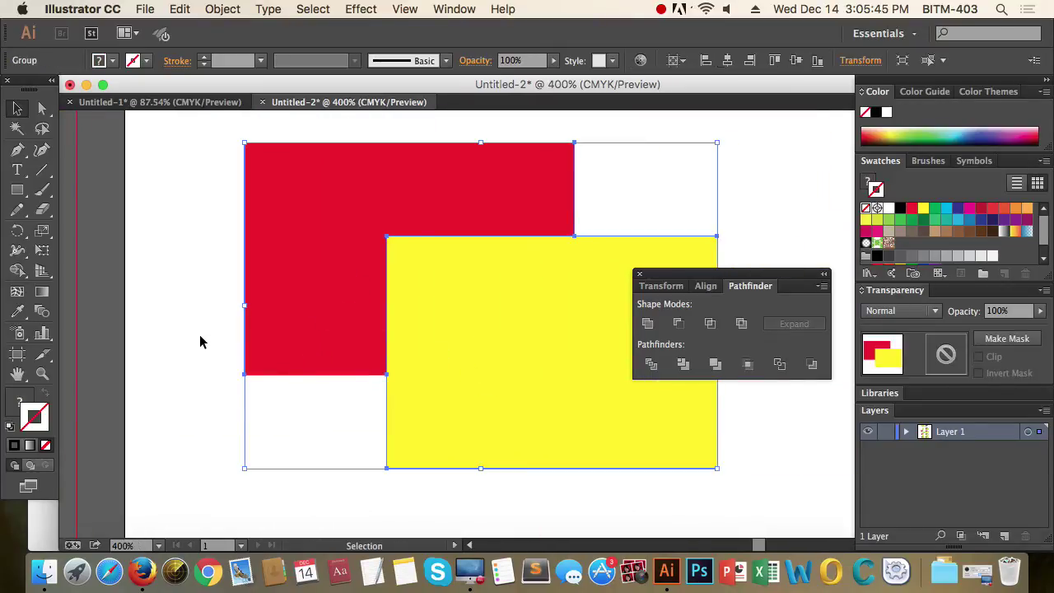
pyautogui.press('a')
pyautogui.press('super+y')
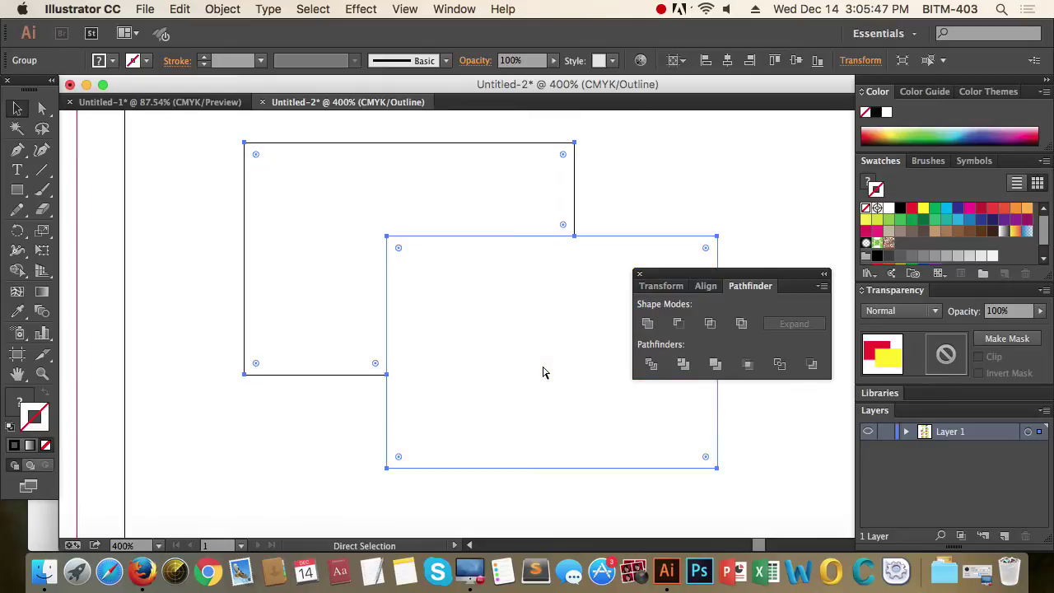
pyautogui.press('v')
pyautogui.click(303, 442)
pyautogui.keyDown('alt'); pyautogui.click(537, 382); pyautogui.keyUp('alt')
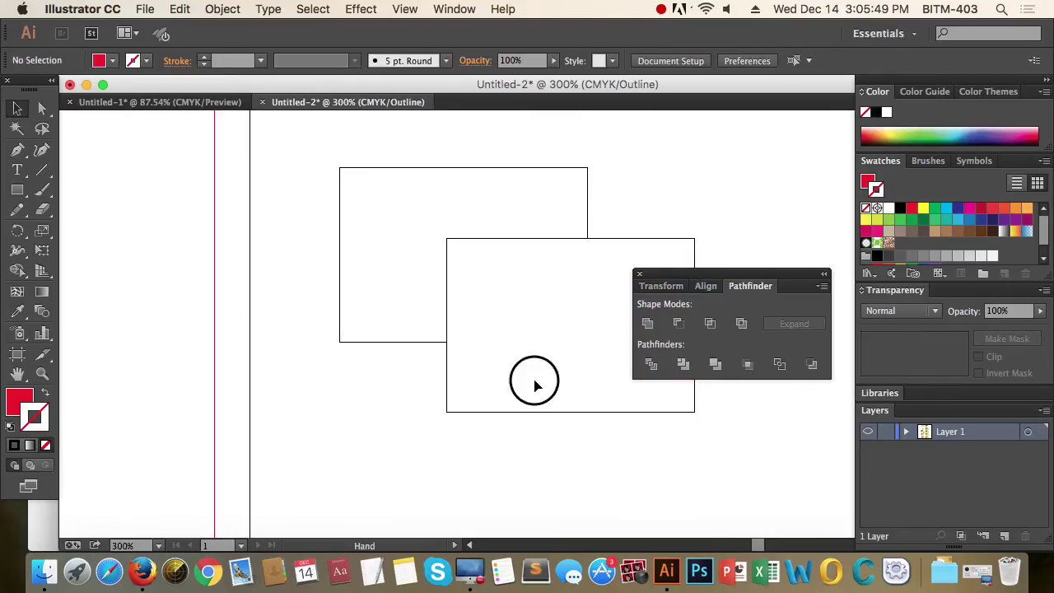
pyautogui.hscroll(3, 382, 362)
pyautogui.scroll(1, 382, 363)
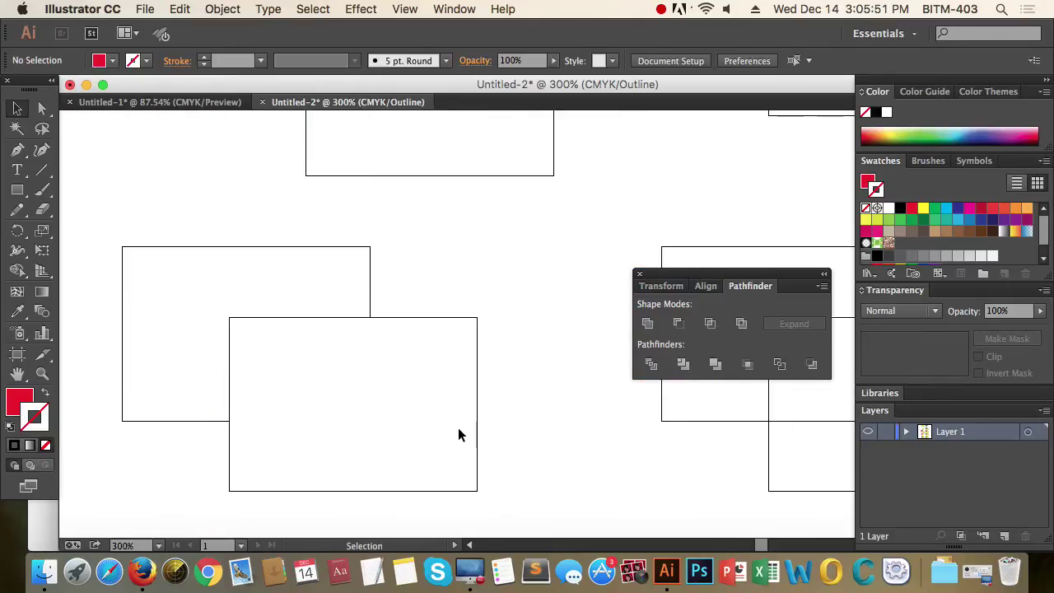
pyautogui.press('a')
pyautogui.press('super+y')
# Apply the Merge pathfinder to the fifth row's left pair of rectangles
pyautogui.moveTo(448, 469); pyautogui.dragTo(487, 202)
pyautogui.click(351, 343)
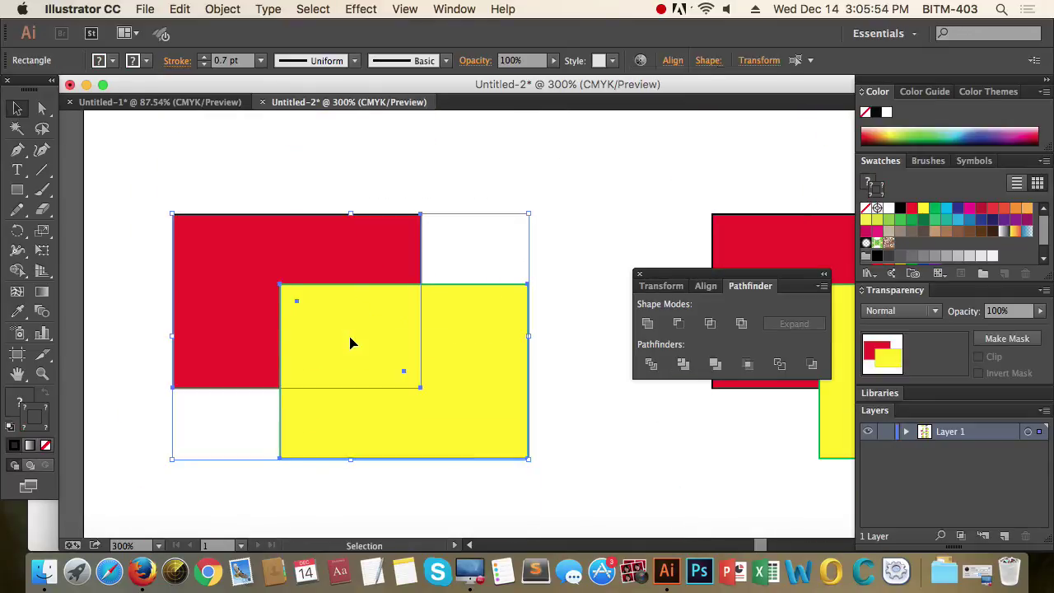
pyautogui.click(716, 366)
pyautogui.click(610, 421)
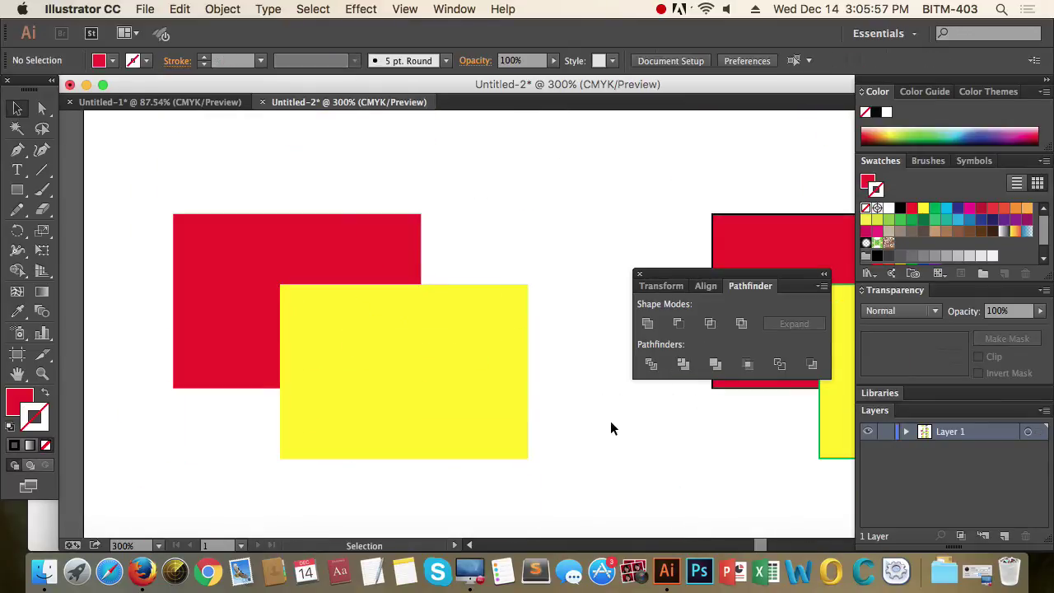
# Examine the merged pair's paths up close in Outline view, switching back to Preview
pyautogui.press('z')
pyautogui.moveTo(200, 203); pyautogui.dragTo(320, 418)
pyautogui.press('super+y')
pyautogui.press('super+y')
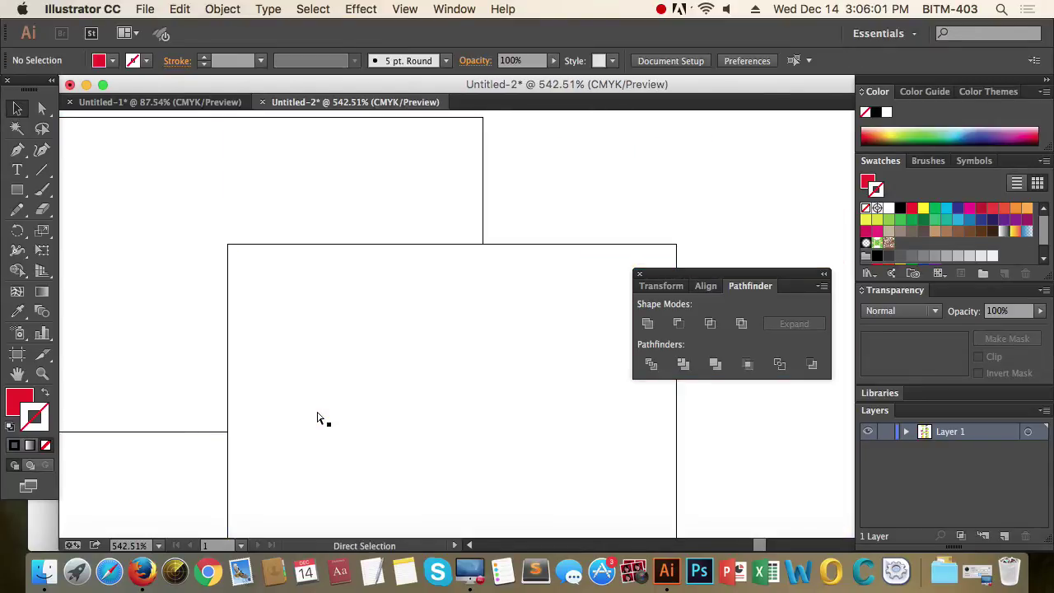
pyautogui.press('z')
pyautogui.keyDown('alt'); pyautogui.click(452, 404); pyautogui.keyUp('alt')
pyautogui.keyDown('alt'); pyautogui.click(487, 337); pyautogui.keyUp('alt')
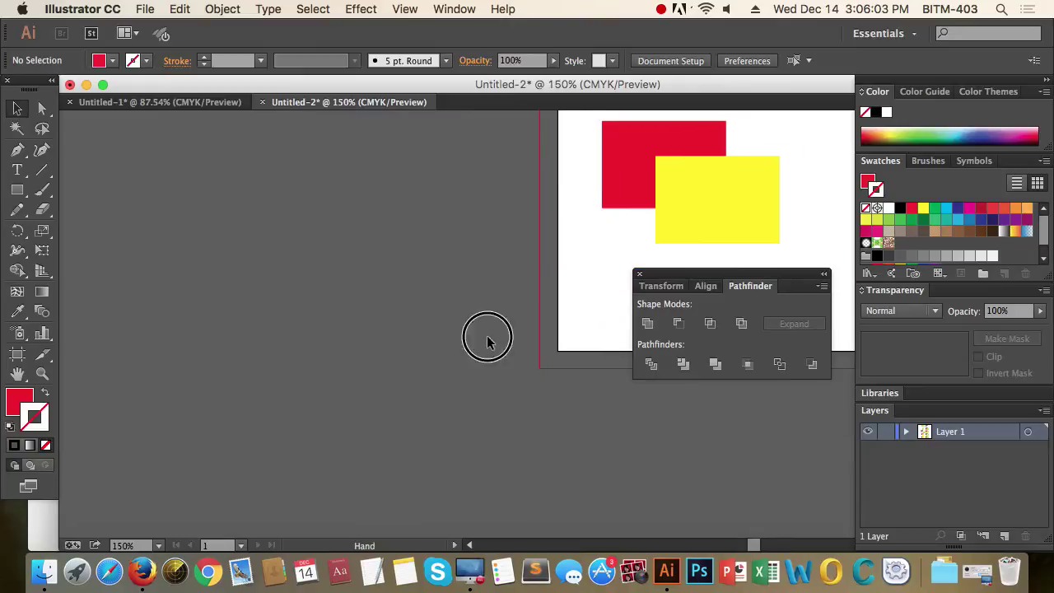
# Crop the second row's right pair of rectangles with the Crop pathfinder
pyautogui.moveTo(487, 336); pyautogui.dragTo(414, 315)
pyautogui.moveTo(278, 259); pyautogui.dragTo(586, 454)
pyautogui.press('v')
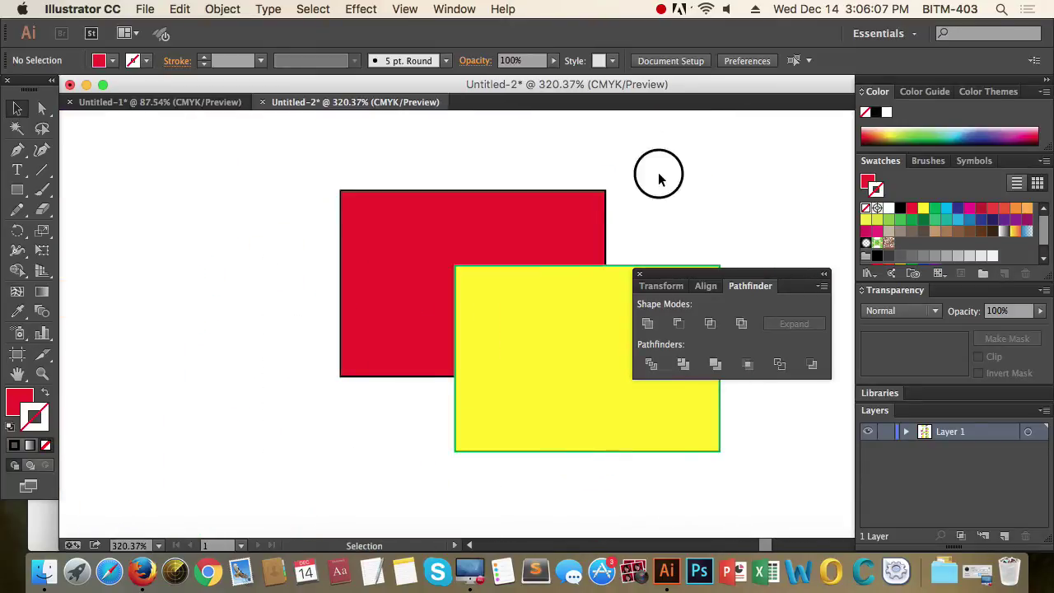
pyautogui.moveTo(659, 172); pyautogui.dragTo(478, 417)
pyautogui.hscroll(4, 428, 418)
pyautogui.scroll(-1, 428, 418)
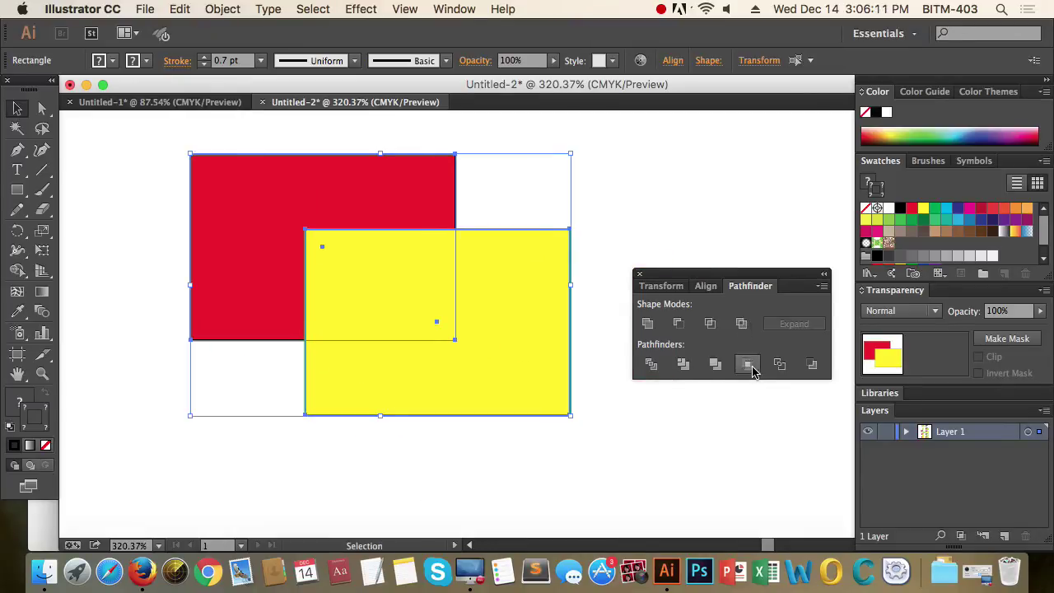
pyautogui.click(748, 364)
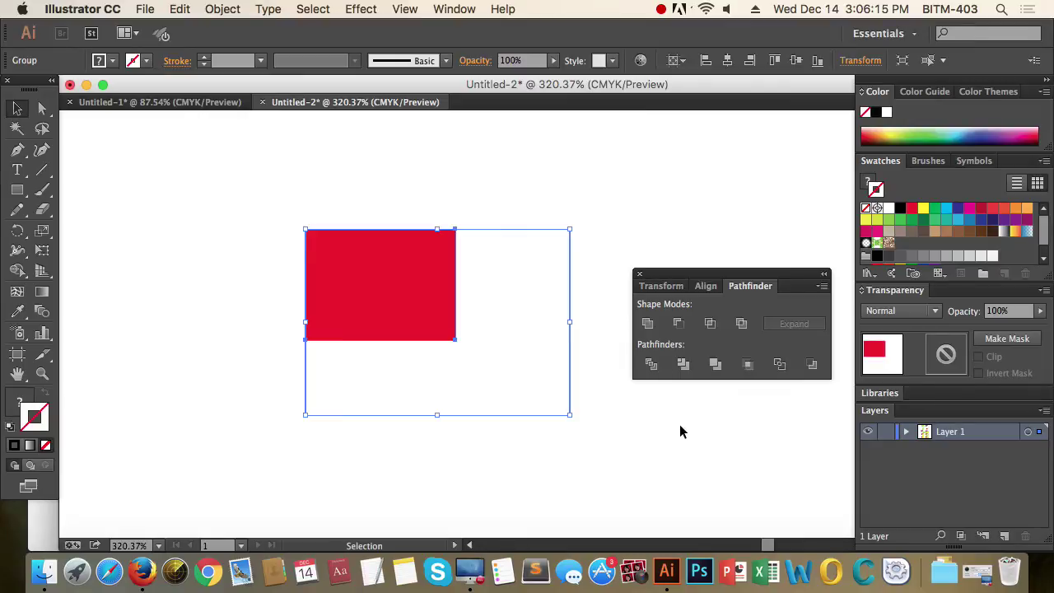
# Select the cropped group's unfilled path separately, examine its edges up close, and deselect it
pyautogui.click(45, 109)
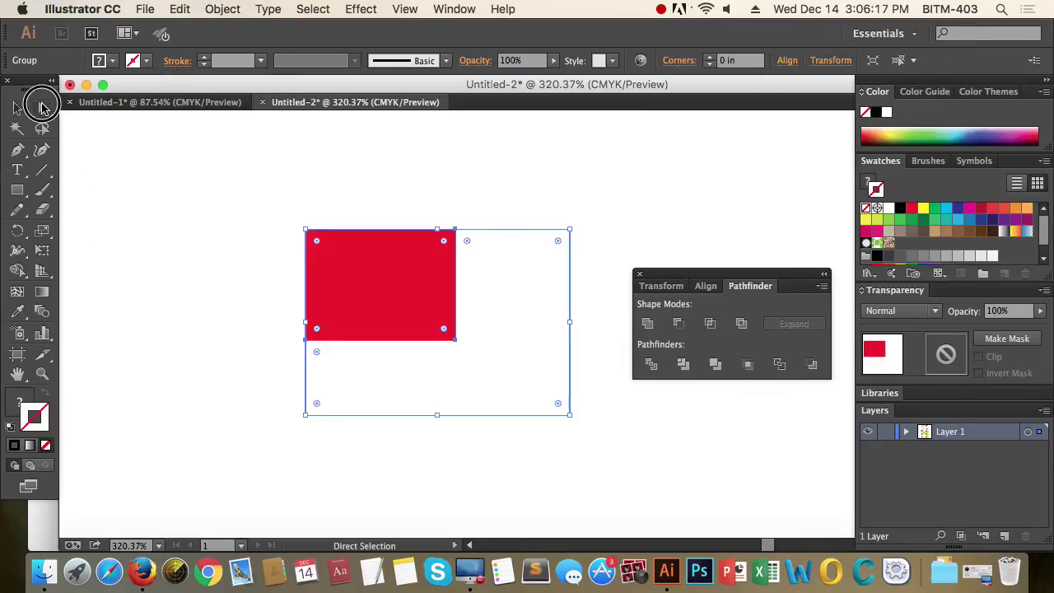
pyautogui.click(602, 472)
pyautogui.moveTo(617, 410); pyautogui.dragTo(519, 360)
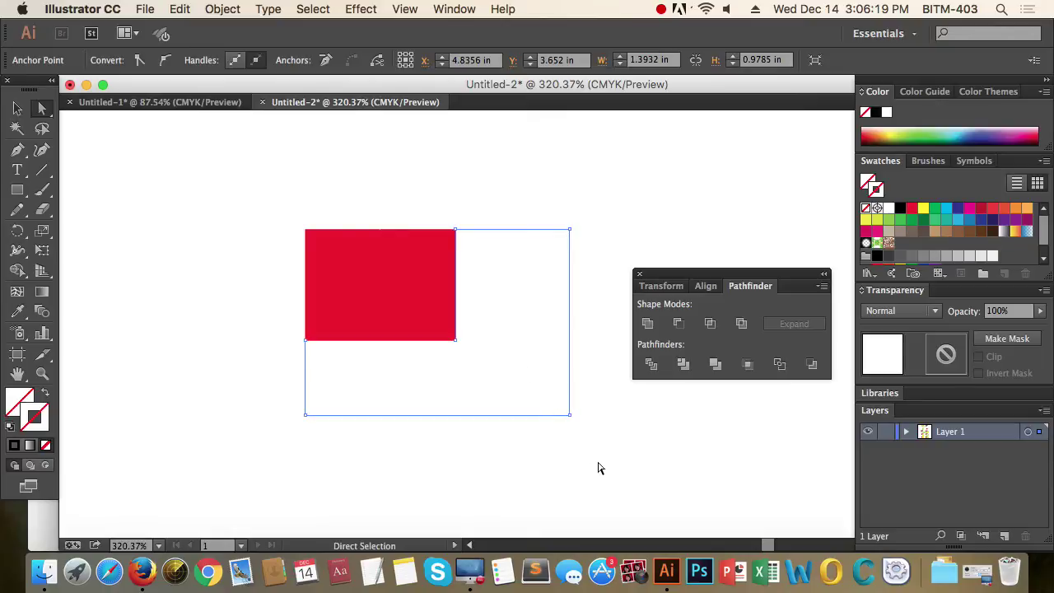
pyautogui.moveTo(412, 452); pyautogui.dragTo(492, 391)
pyautogui.press('z')
pyautogui.moveTo(318, 360); pyautogui.dragTo(491, 423)
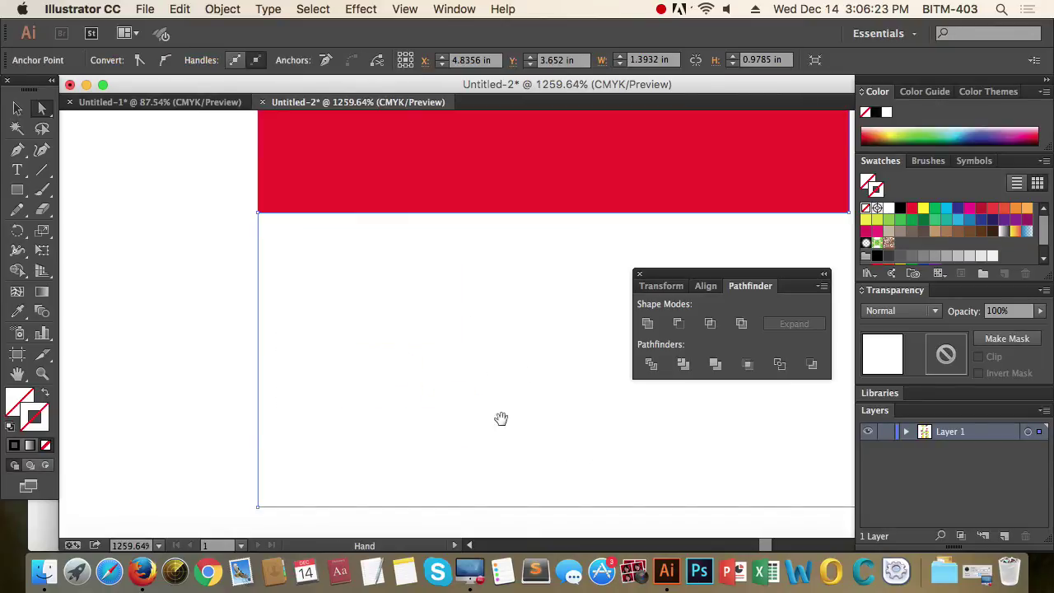
pyautogui.keyDown('alt'); pyautogui.click(550, 371); pyautogui.keyUp('alt')
pyautogui.keyDown('alt'); pyautogui.click(550, 371); pyautogui.keyUp('alt')
pyautogui.keyDown('alt'); pyautogui.click(551, 371); pyautogui.keyUp('alt')
pyautogui.keyDown('alt'); pyautogui.click(550, 370); pyautogui.keyUp('alt')
pyautogui.press('a')
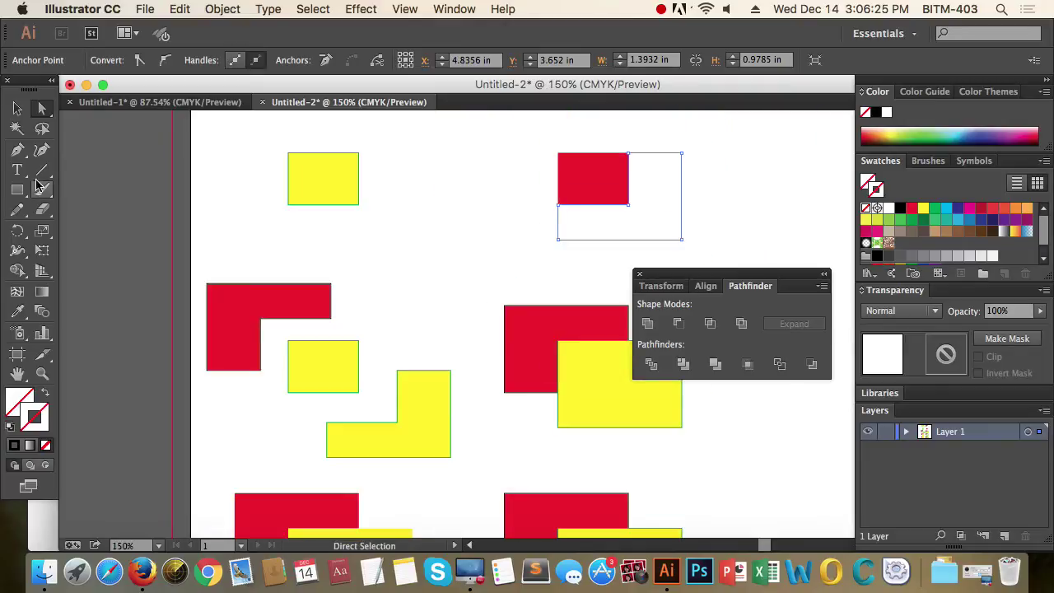
pyautogui.click(16, 109)
pyautogui.moveTo(577, 272); pyautogui.dragTo(405, 287)
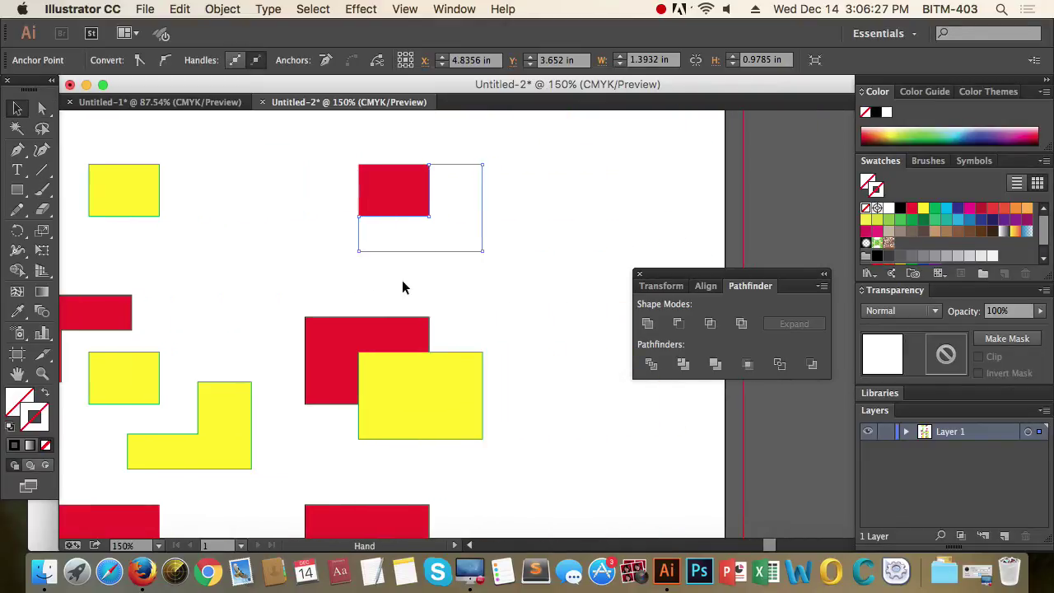
pyautogui.click(536, 225)
pyautogui.moveTo(534, 204); pyautogui.dragTo(421, 206)
pyautogui.click(568, 262)
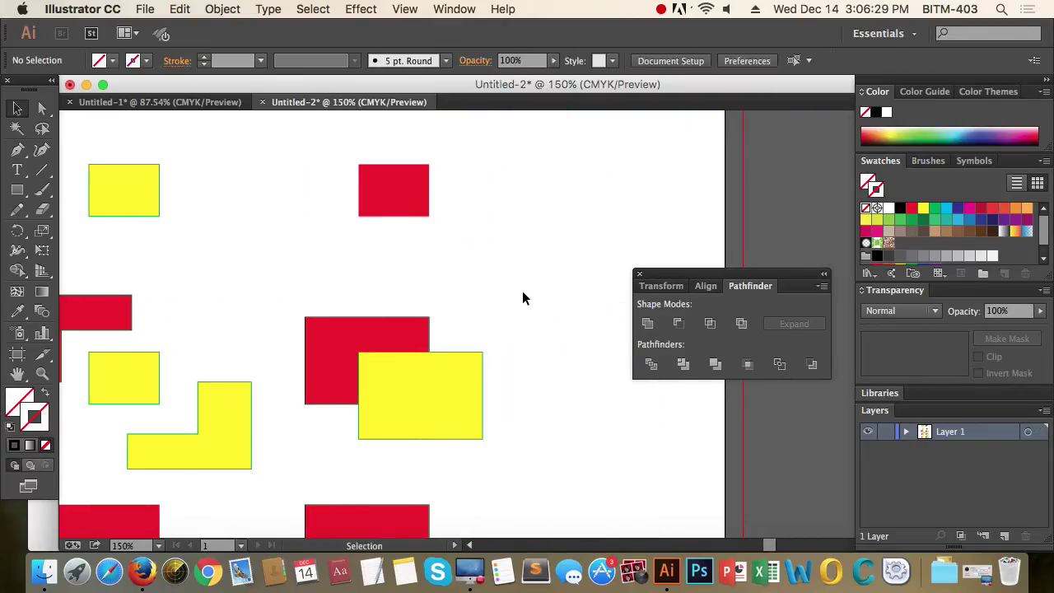
# Convert the third row's right pair of rectangles to unfilled edges with the Outline pathfinder
pyautogui.press('z')
pyautogui.scroll(-3, 338, 280)
pyautogui.press('v')
pyautogui.moveTo(485, 249); pyautogui.dragTo(396, 329)
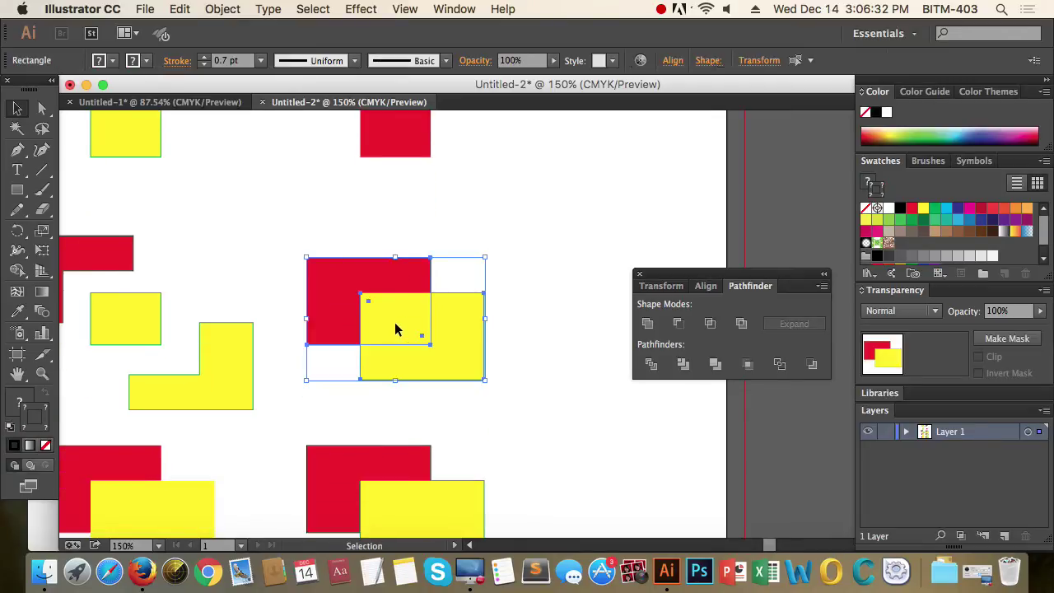
pyautogui.click(781, 370)
pyautogui.click(539, 450)
# Examine the outlined pair's line segments and intersection point up close
pyautogui.press('z')
pyautogui.moveTo(271, 261); pyautogui.dragTo(570, 441)
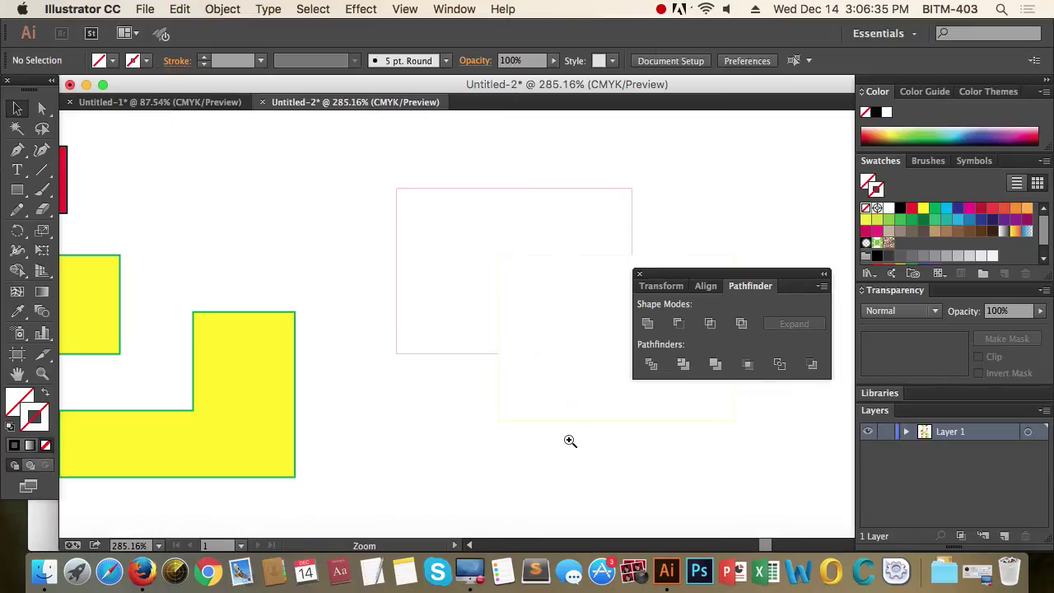
pyautogui.moveTo(365, 277)
pyautogui.mouseDown()
pyautogui.moveTo(617, 419)
pyautogui.moveTo(398, 384)
pyautogui.moveTo(491, 352)
pyautogui.mouseUp()
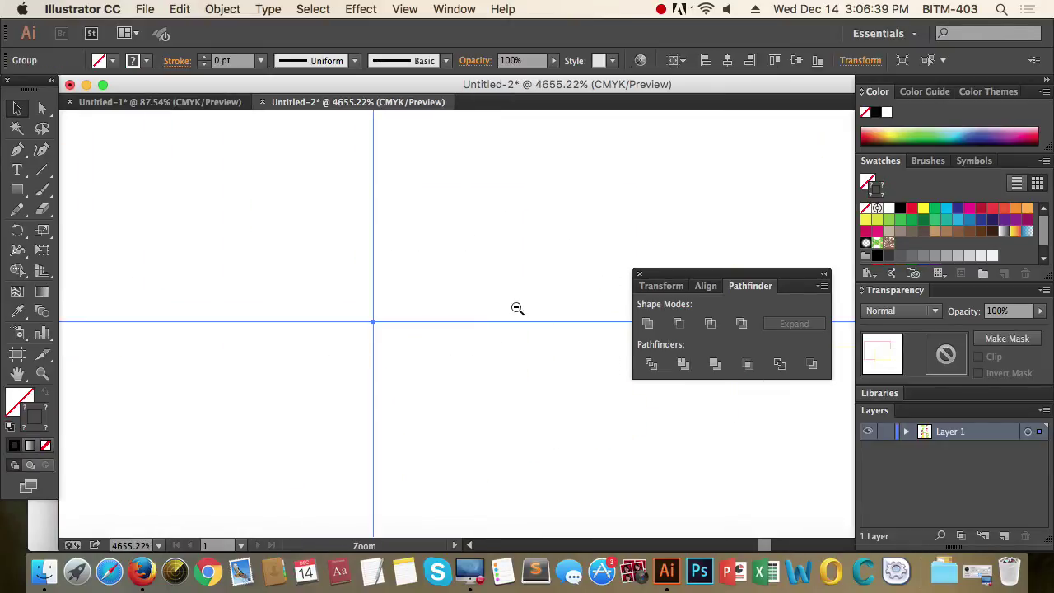
pyautogui.keyDown('alt'); pyautogui.click(544, 327); pyautogui.keyUp('alt')
pyautogui.keyDown('alt'); pyautogui.click(544, 329); pyautogui.keyUp('alt')
pyautogui.keyDown('alt'); pyautogui.click(546, 329); pyautogui.keyUp('alt')
pyautogui.keyDown('alt'); pyautogui.click(543, 330); pyautogui.keyUp('alt')
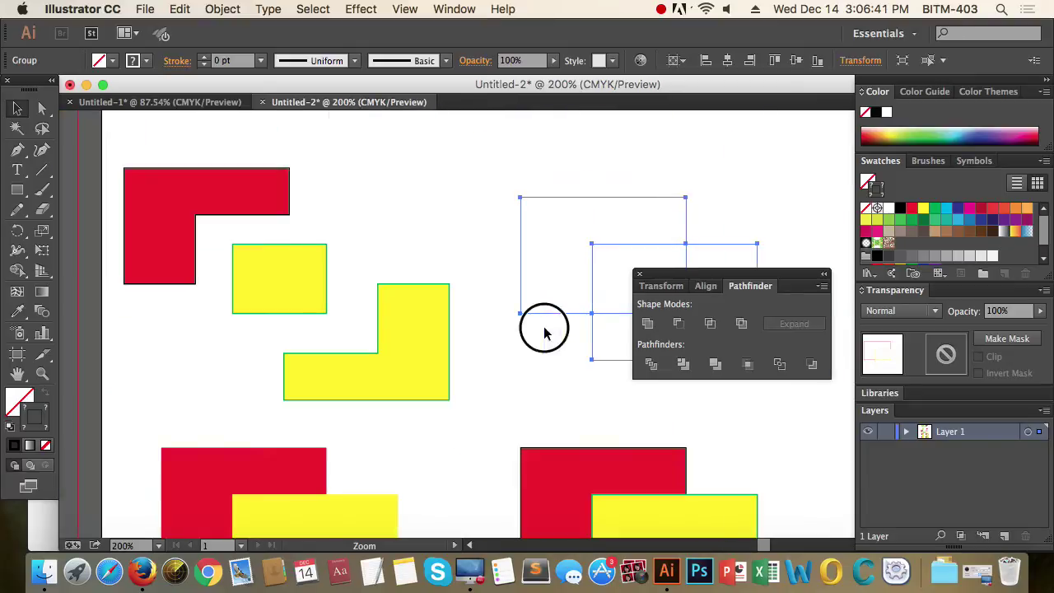
# Subtract the red back rectangle from the yellow one in the fourth row's right pair with Minus Back, and deselect the result
pyautogui.keyDown('alt'); pyautogui.click(458, 330); pyautogui.keyUp('alt')
pyautogui.scroll(-5, 377, 348)
pyautogui.moveTo(494, 224); pyautogui.dragTo(282, 326)
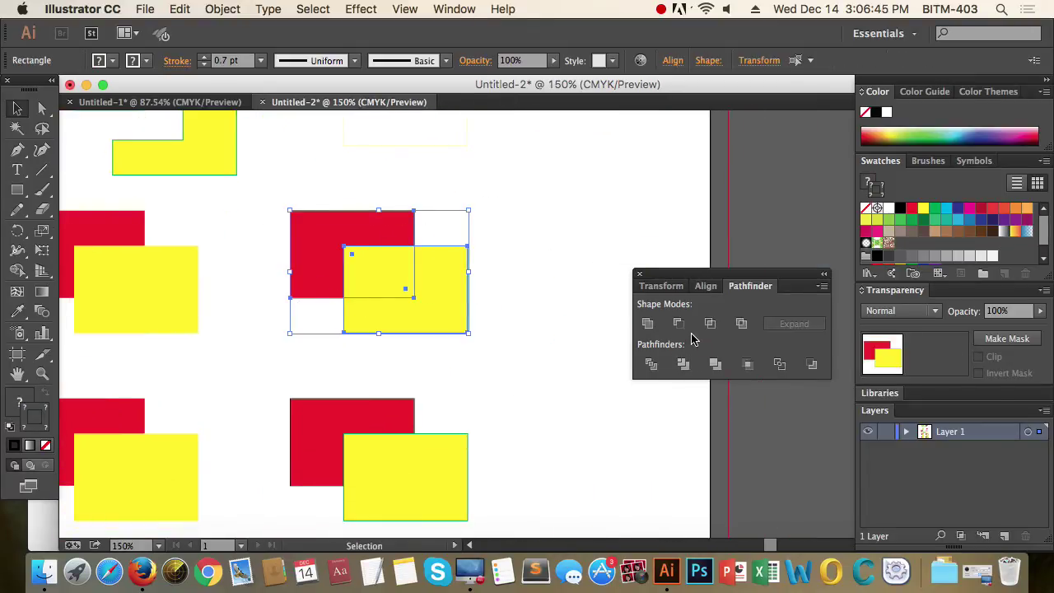
pyautogui.click(813, 366)
pyautogui.click(531, 430)
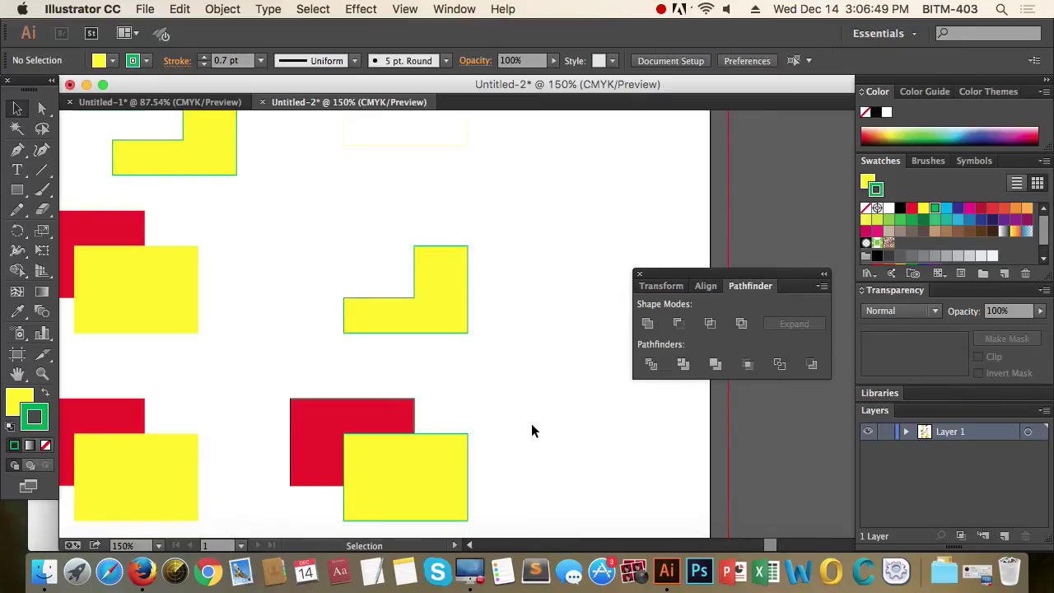
# Remove the overlap from the bottom row's right pair of rectangles with the Exclude shape mode, and deselect the result
pyautogui.press('super+alt+space')
pyautogui.scroll(5, 452, 494)
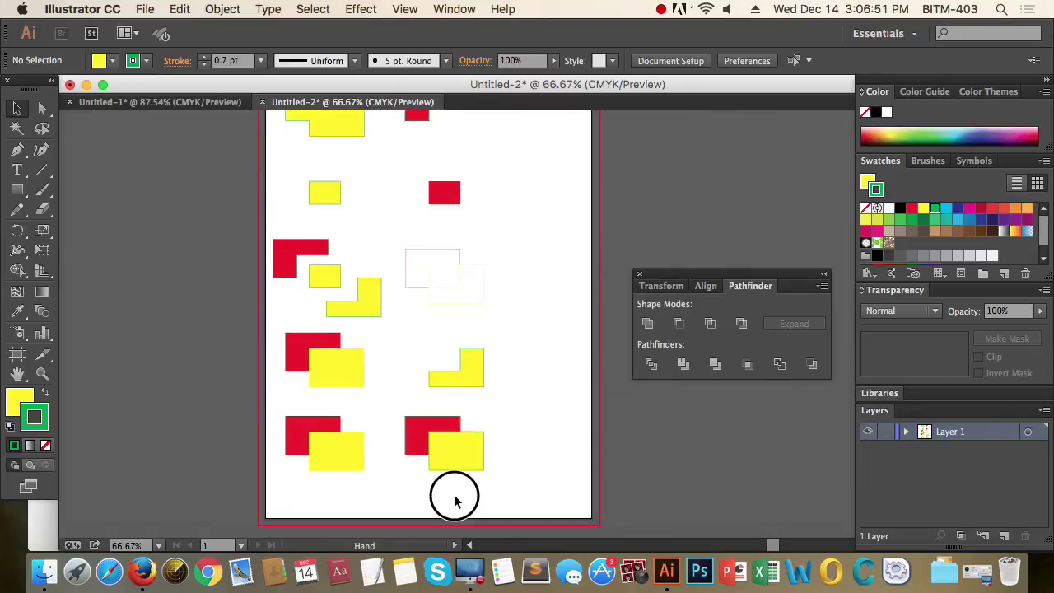
pyautogui.scroll(4, 494, 441)
pyautogui.moveTo(494, 440); pyautogui.dragTo(494, 355)
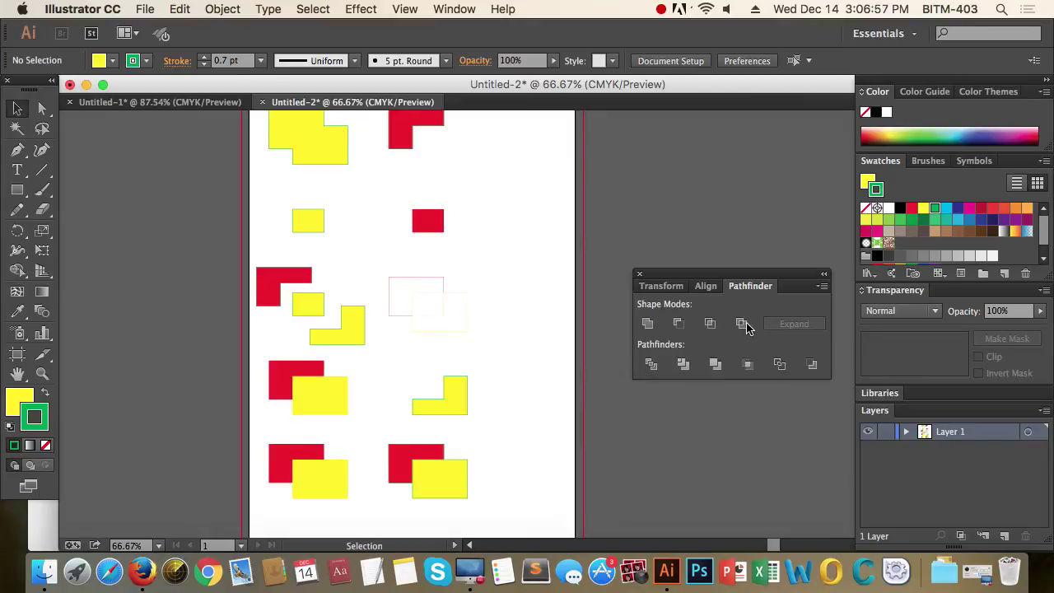
pyautogui.moveTo(544, 363); pyautogui.dragTo(539, 388)
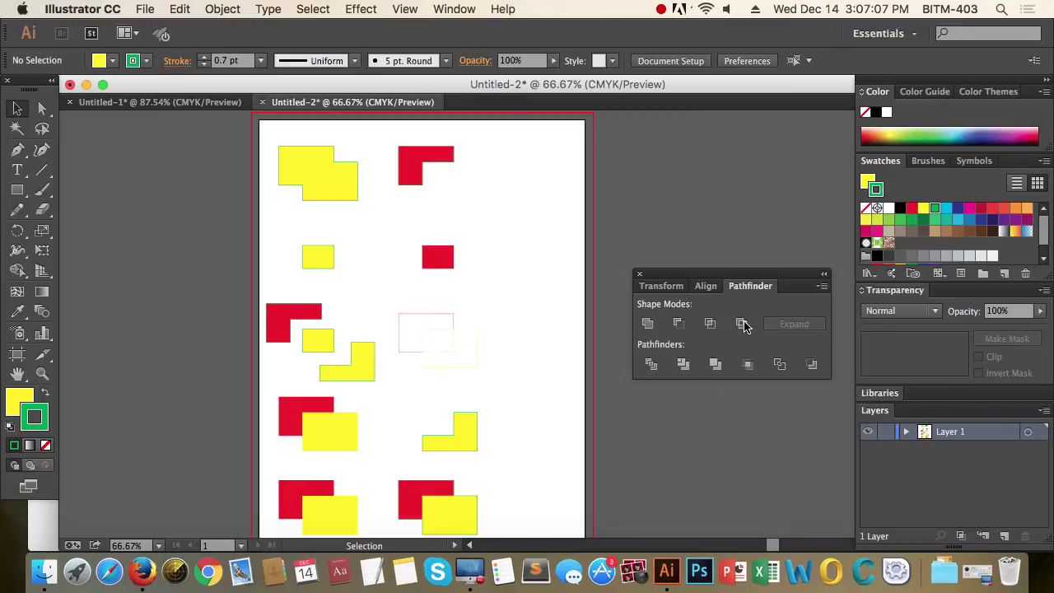
pyautogui.moveTo(539, 435); pyautogui.dragTo(409, 346)
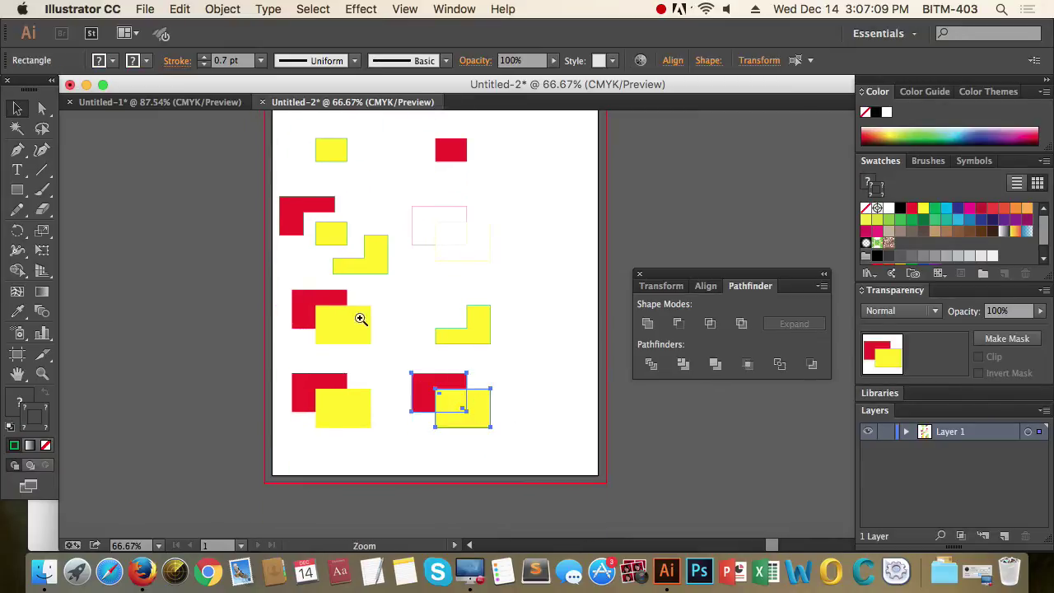
pyautogui.moveTo(356, 315); pyautogui.dragTo(602, 479)
pyautogui.click(741, 323)
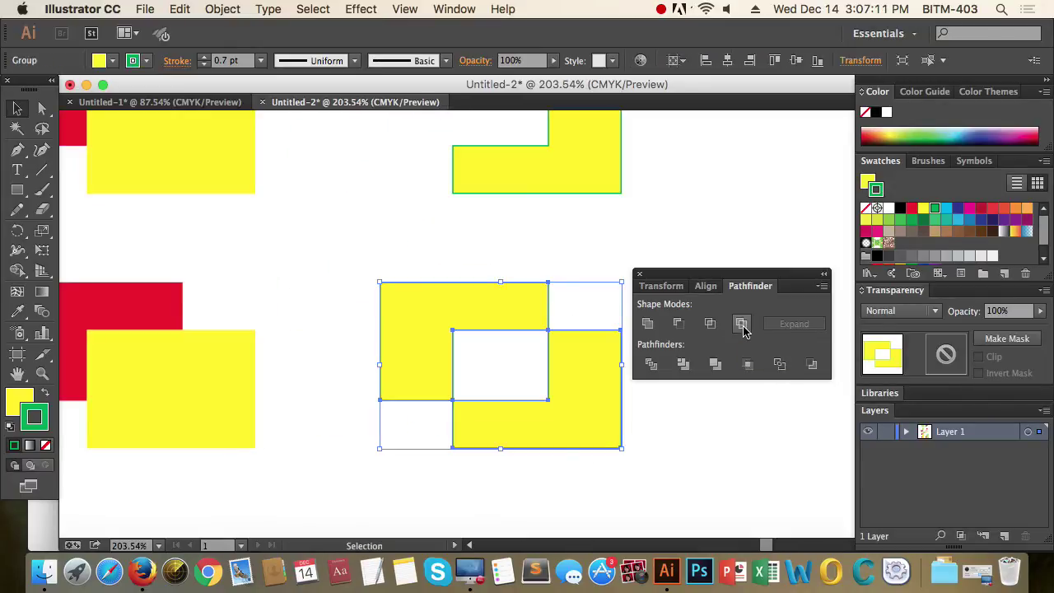
pyautogui.click(656, 474)
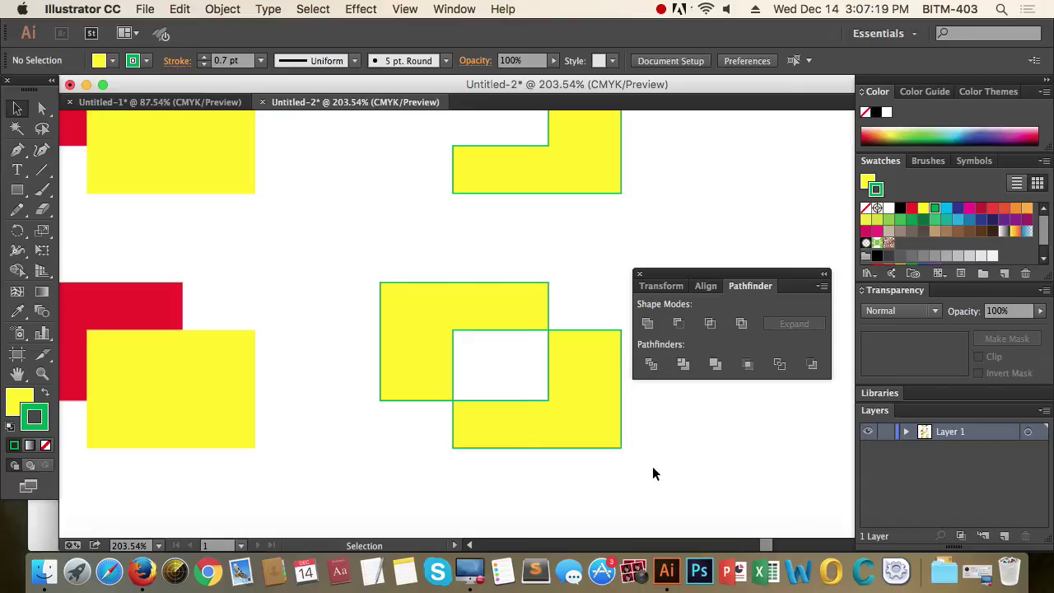
# Review all the pathfinder results on the whole artboard, including the outline of the excluded group
pyautogui.press('super+alt+space')
pyautogui.click(558, 357)
pyautogui.moveTo(548, 265); pyautogui.dragTo(471, 384)
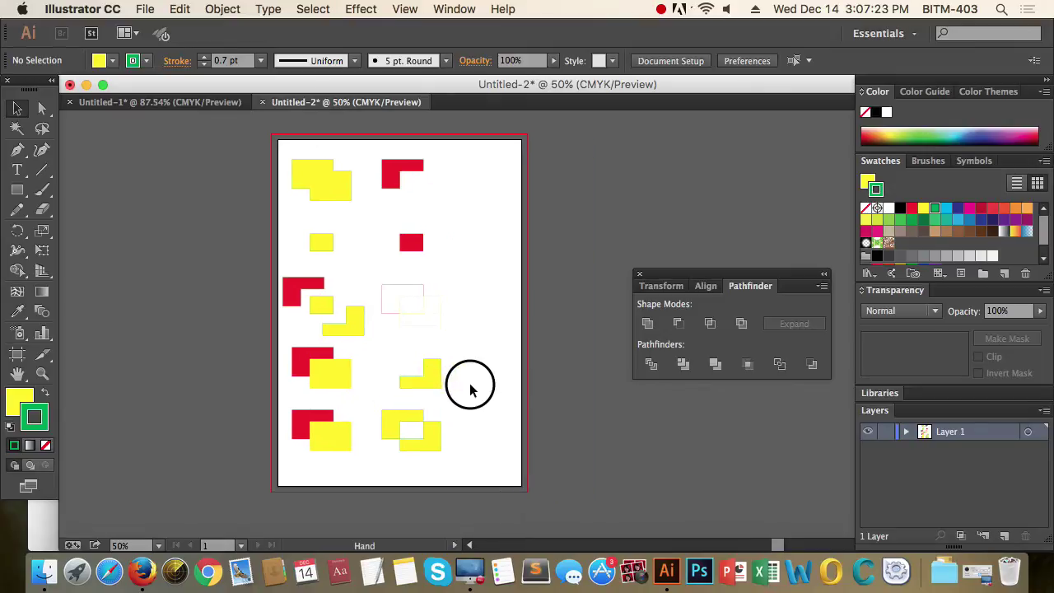
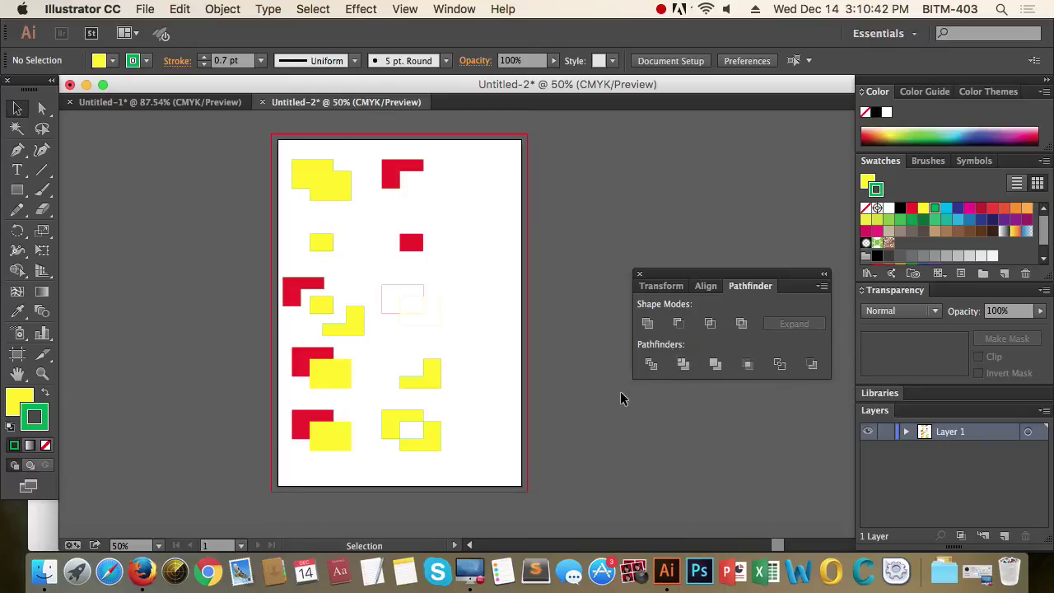
pyautogui.moveTo(495, 461); pyautogui.dragTo(376, 406)
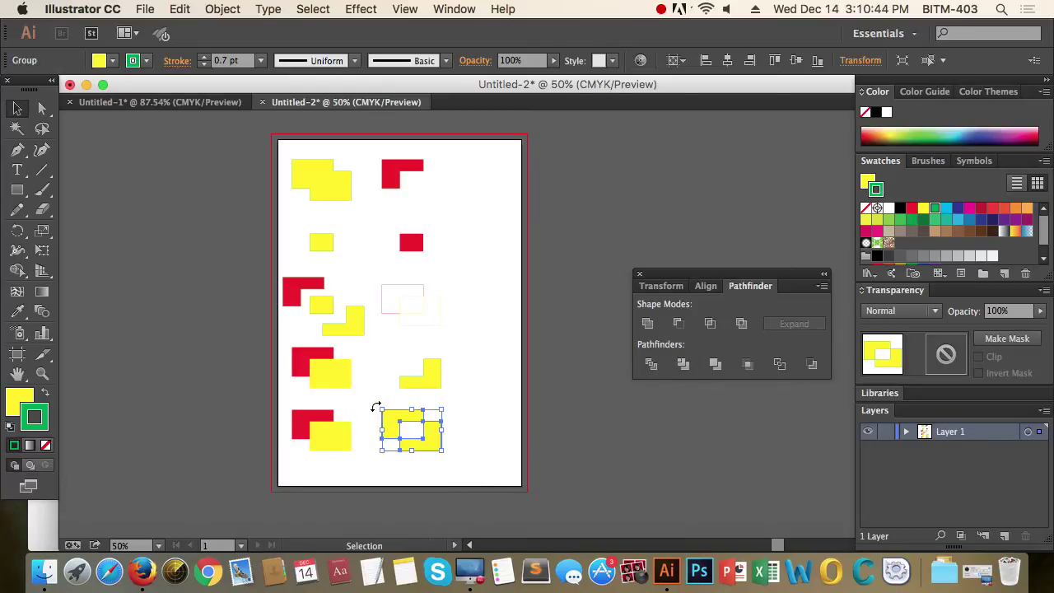
pyautogui.click(490, 449)
pyautogui.click(432, 442)
pyautogui.click(490, 459)
pyautogui.click(442, 437)
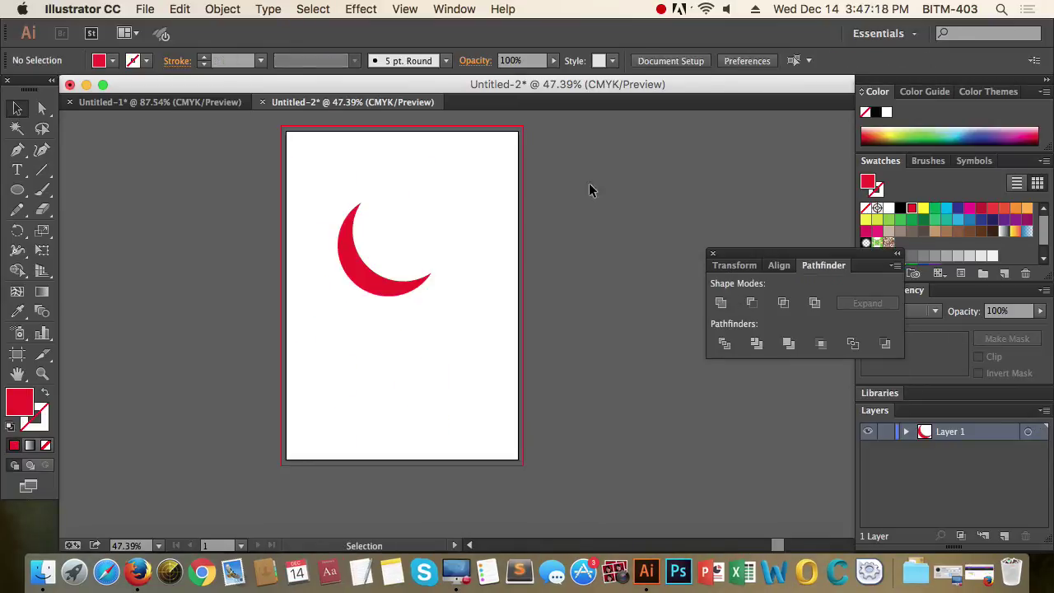
# Show the Artboards panel beside the crescent's artboard and close the Pathfinder panel
pyautogui.click(456, 9)
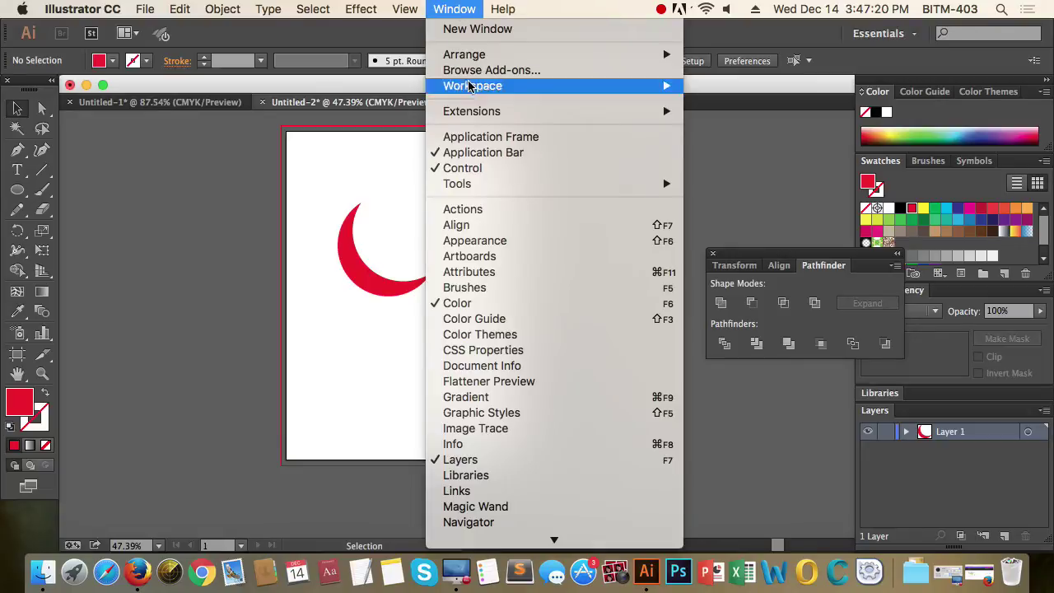
pyautogui.moveTo(554, 540)
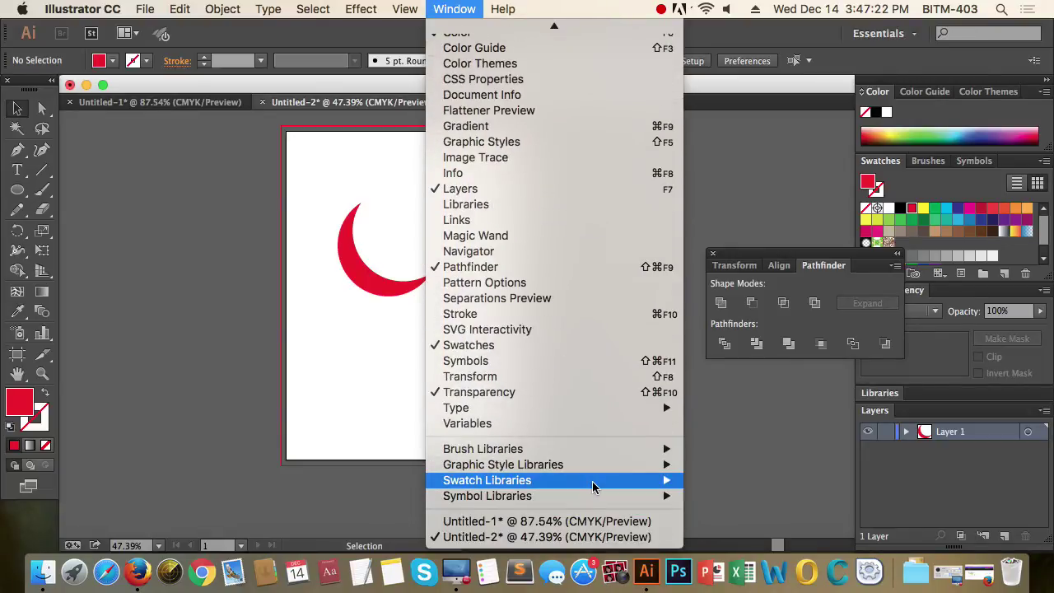
pyautogui.scroll(2, 582, 377)
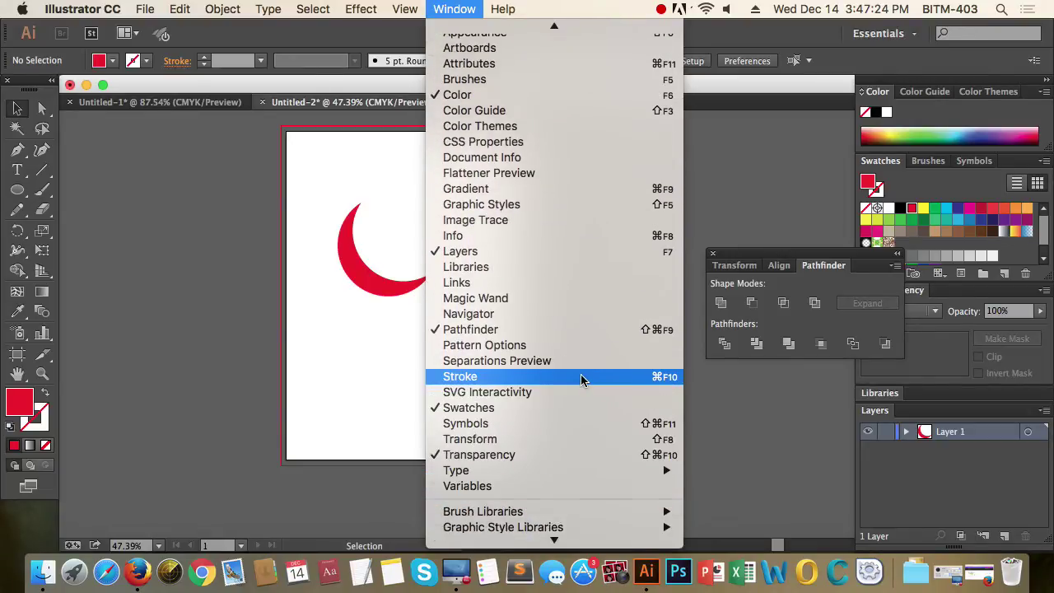
pyautogui.scroll(3, 582, 378)
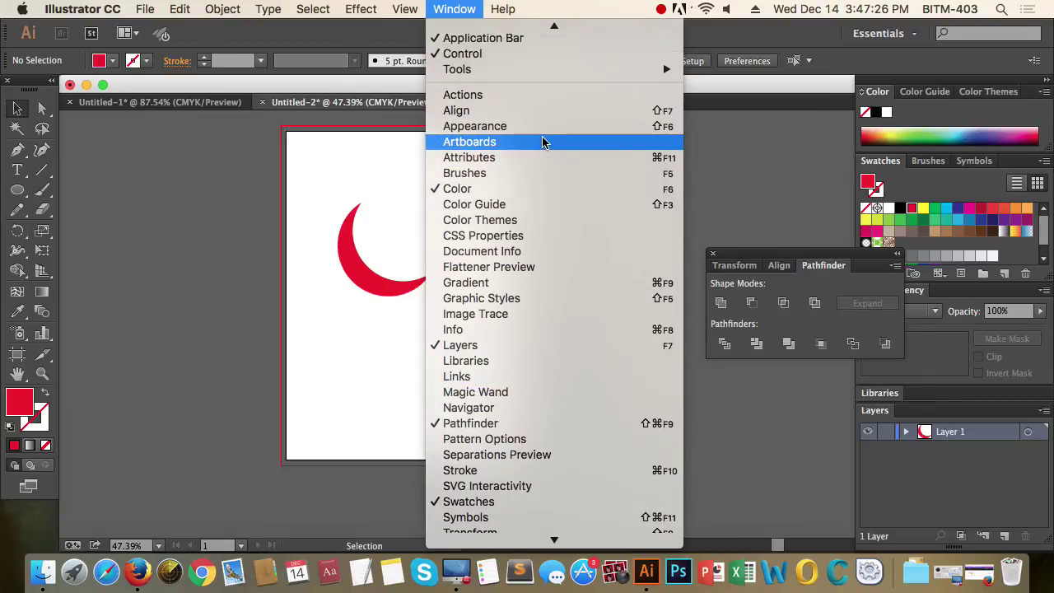
pyautogui.click(542, 142)
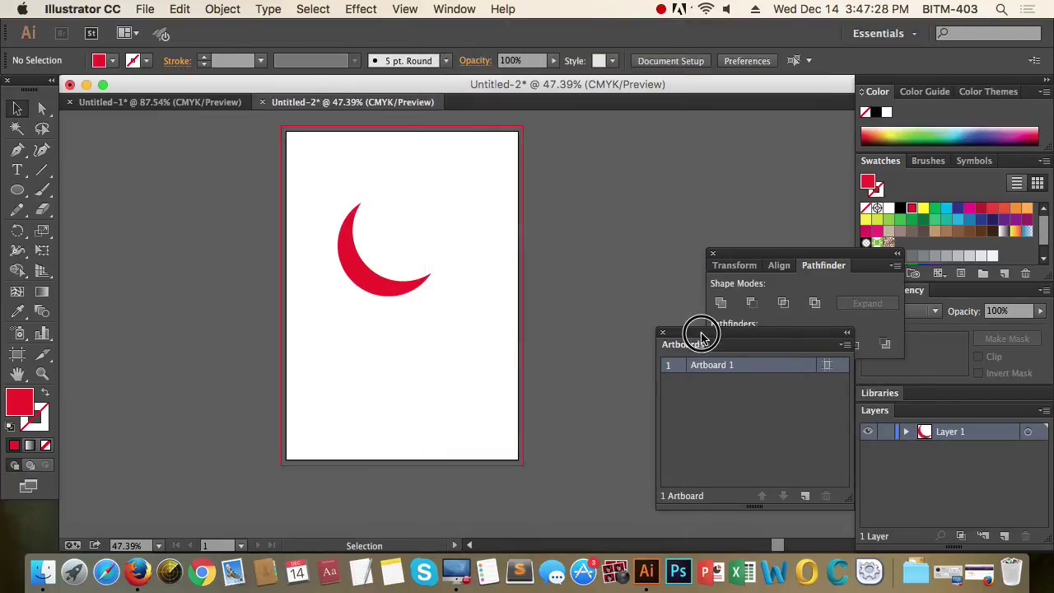
pyautogui.moveTo(697, 329); pyautogui.dragTo(619, 217)
pyautogui.moveTo(801, 257); pyautogui.dragTo(796, 313)
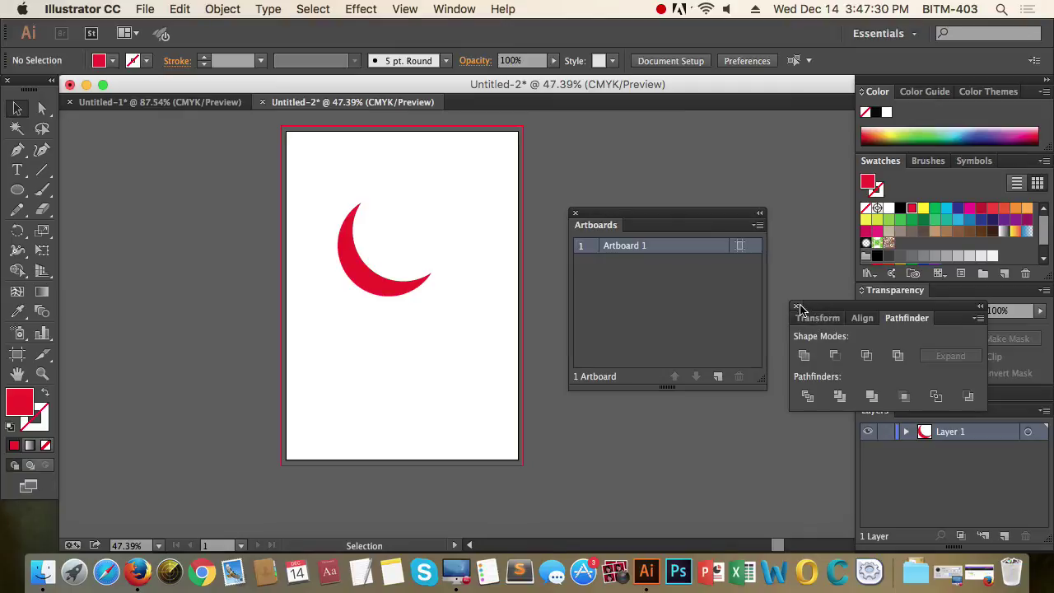
pyautogui.click(797, 309)
pyautogui.moveTo(649, 219); pyautogui.dragTo(711, 251)
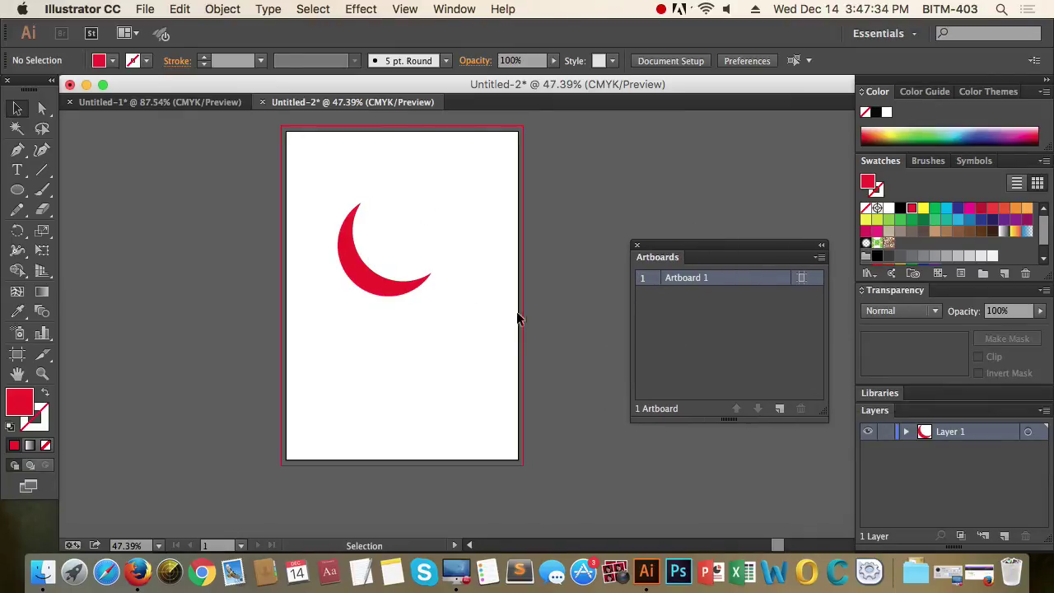
# Add a second artboard and place a copy of the red crescent on it
pyautogui.click(780, 410)
pyautogui.hscroll(5, 412, 297)
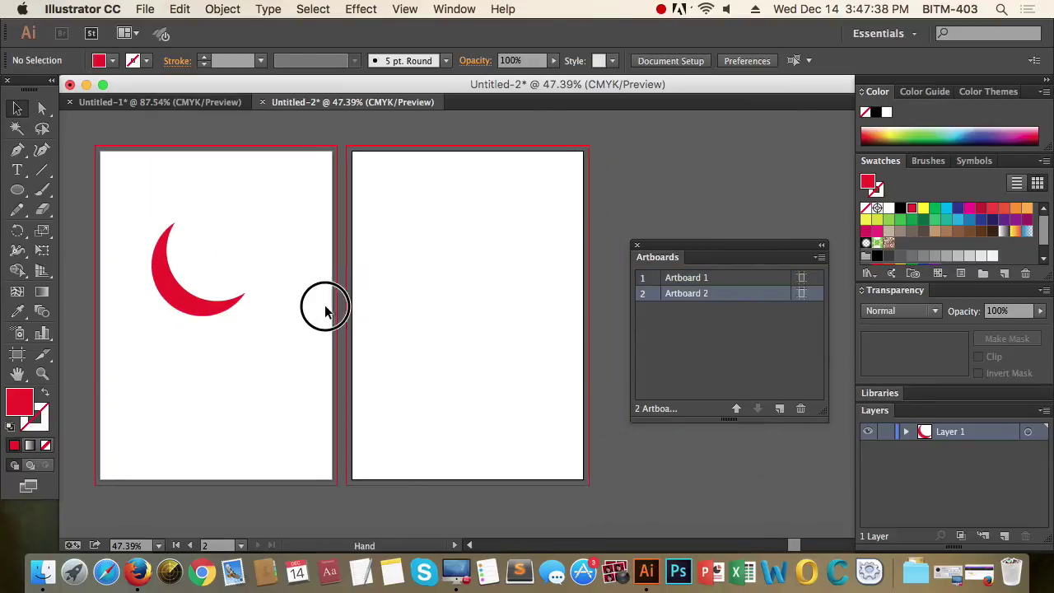
pyautogui.moveTo(107, 193); pyautogui.dragTo(275, 354)
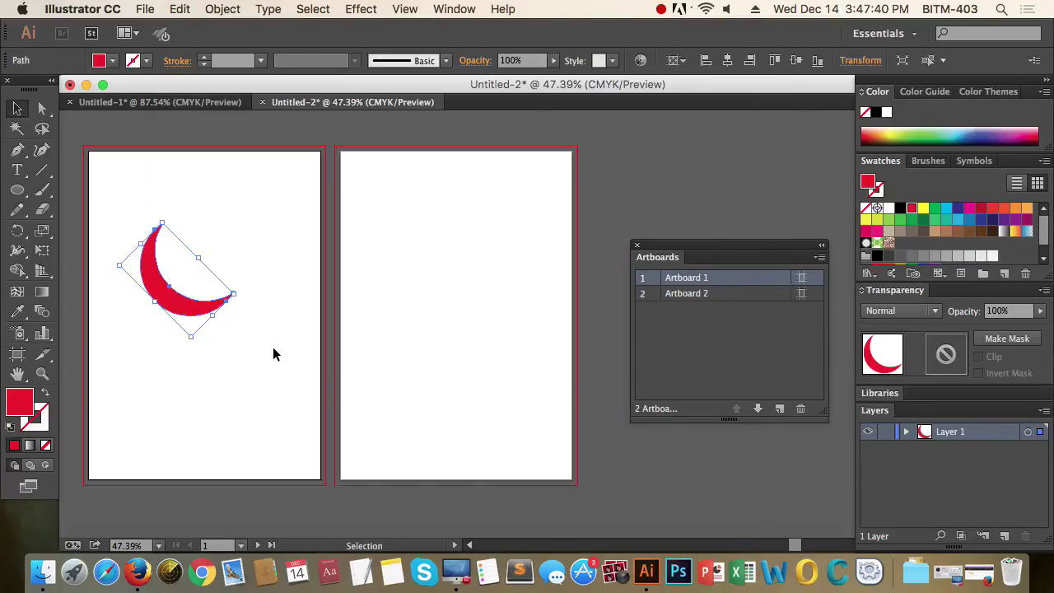
pyautogui.moveTo(202, 311); pyautogui.dragTo(452, 327)
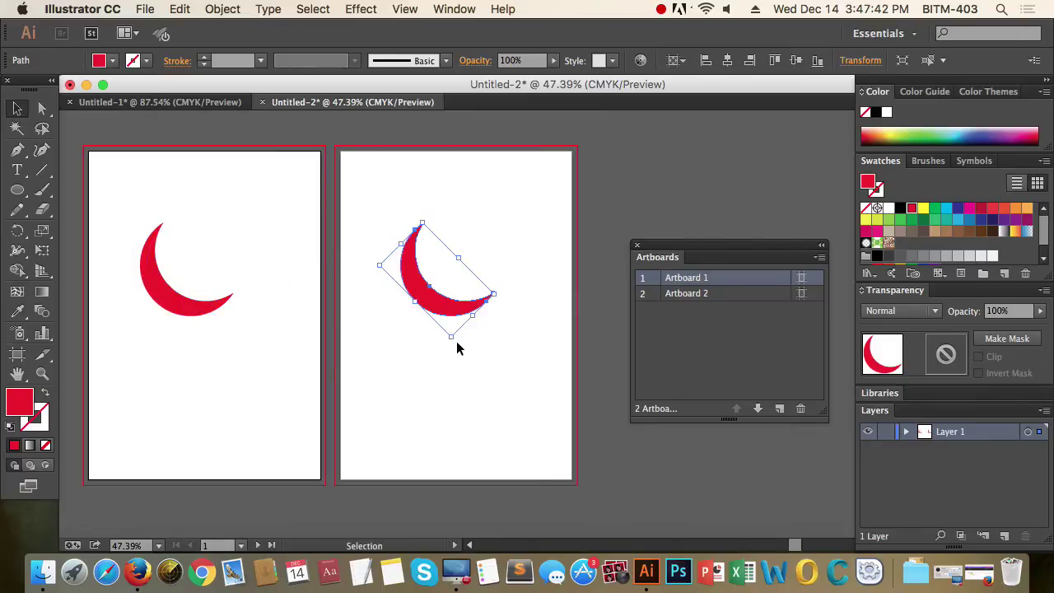
# Fill the copied crescent with a white-to-black linear gradient, deselect it, and close the Gradient panel
pyautogui.click(31, 446)
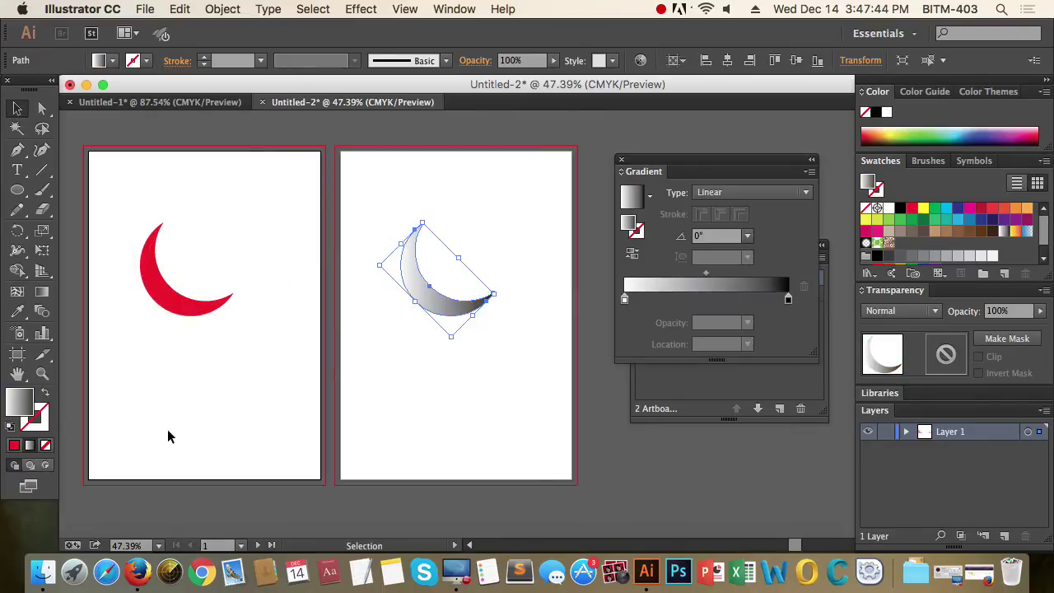
pyautogui.click(500, 395)
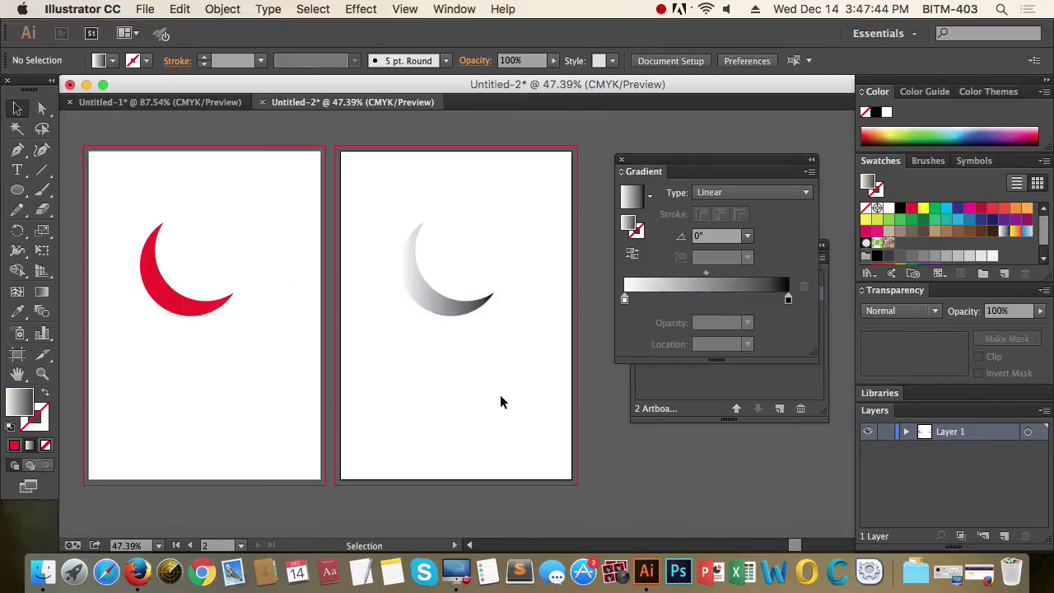
pyautogui.click(449, 304)
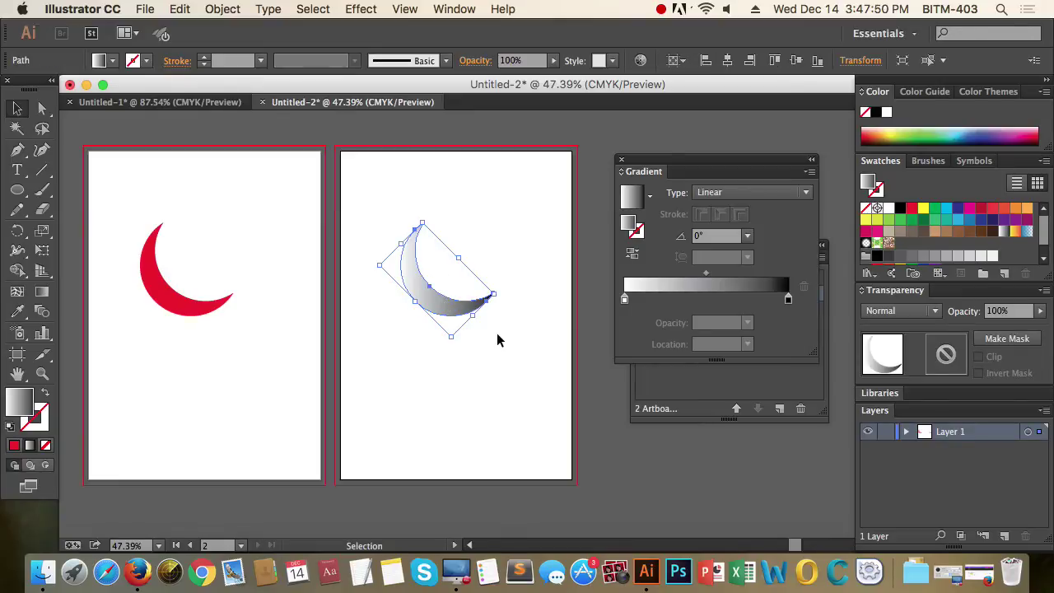
pyautogui.click(498, 334)
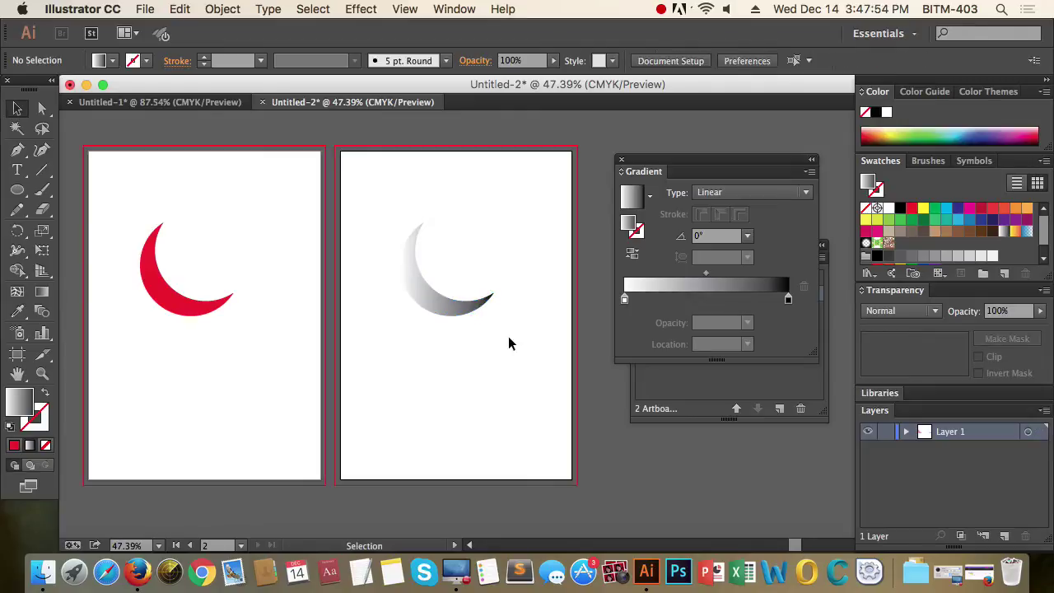
pyautogui.click(622, 159)
pyautogui.click(458, 407)
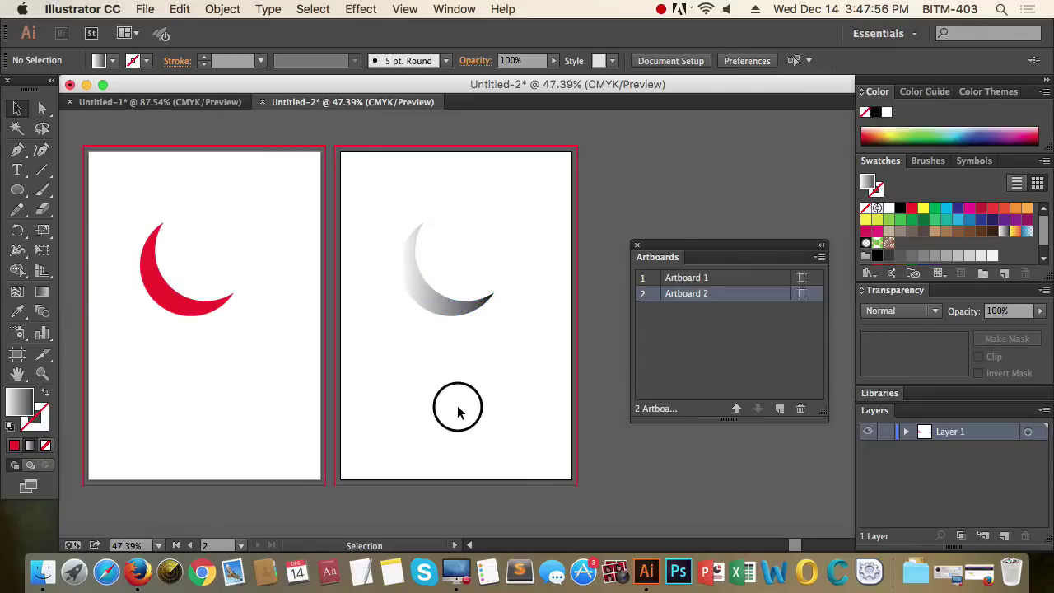
# Fit Artboard 2 to the window, close the Artboards panel, and bring the empty canvas beside it into view
pyautogui.doubleClick(643, 293)
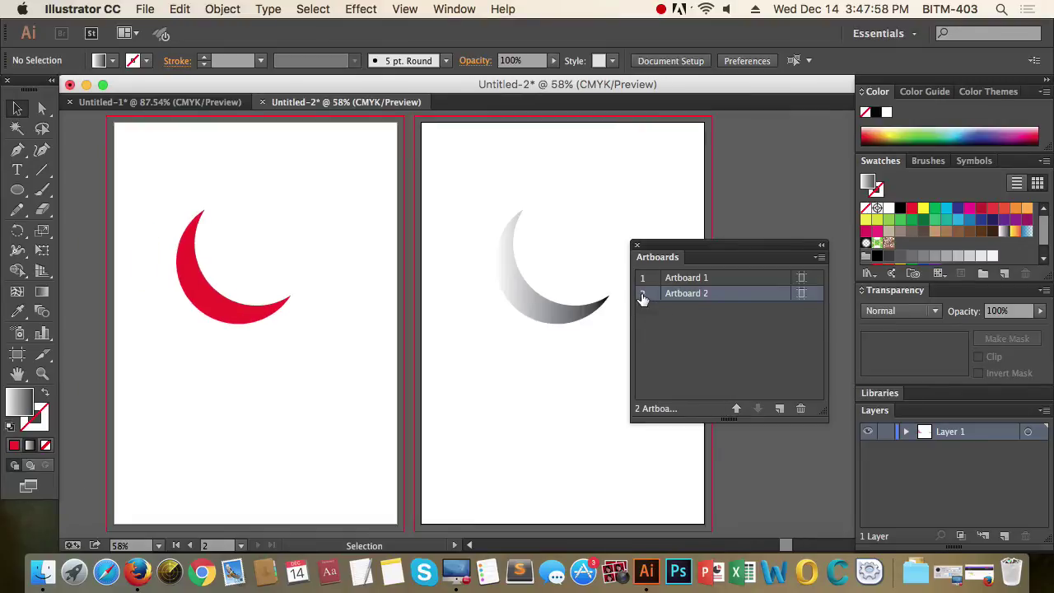
pyautogui.click(634, 245)
pyautogui.moveTo(689, 287); pyautogui.dragTo(447, 282)
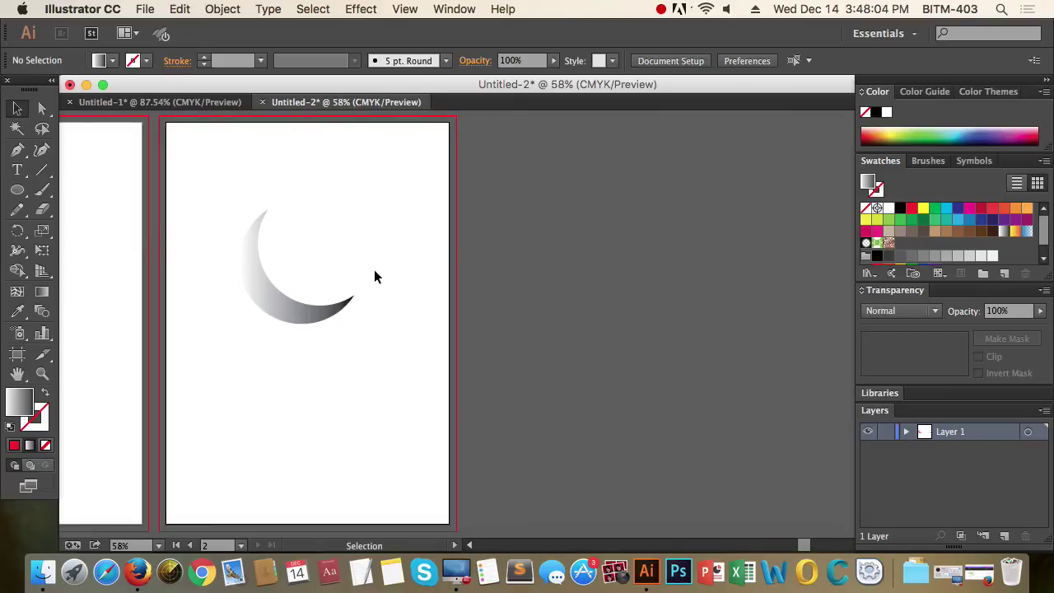
# Draw three stacked artboards beside Artboard 2, about 8.4 × 4.4 in, 8.4 × 2.1 in and 8.2 × 4.2 in, and leave artboard editing
pyautogui.click(18, 355)
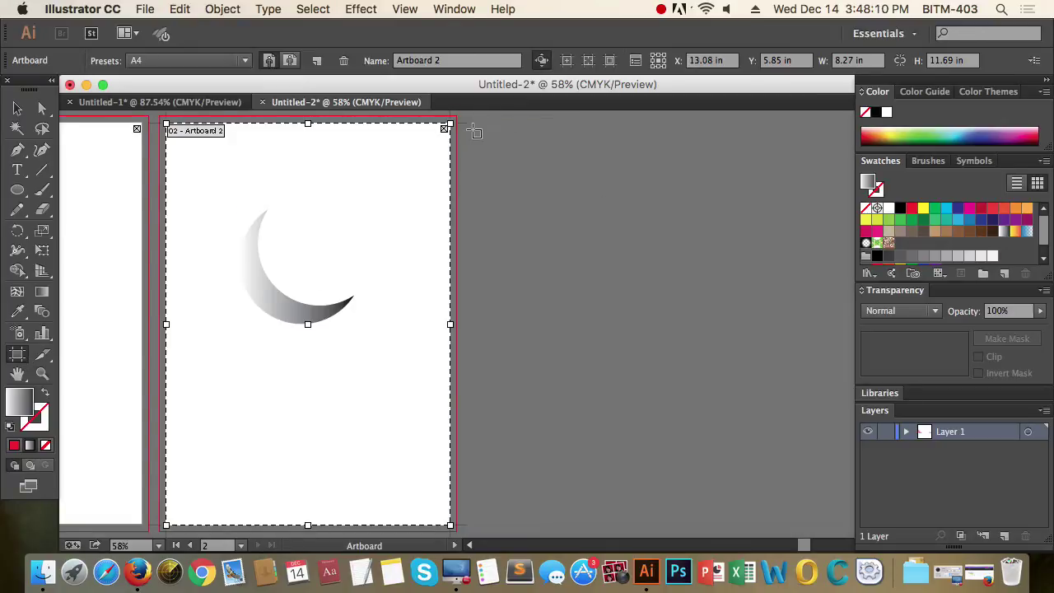
pyautogui.moveTo(473, 124); pyautogui.dragTo(761, 276)
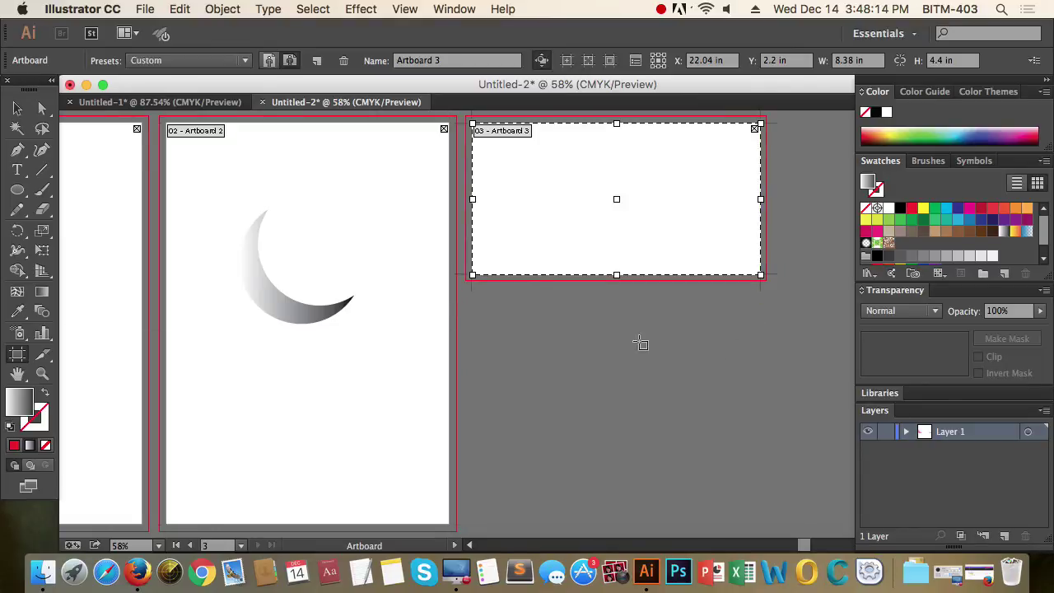
pyautogui.moveTo(650, 367); pyautogui.dragTo(584, 308)
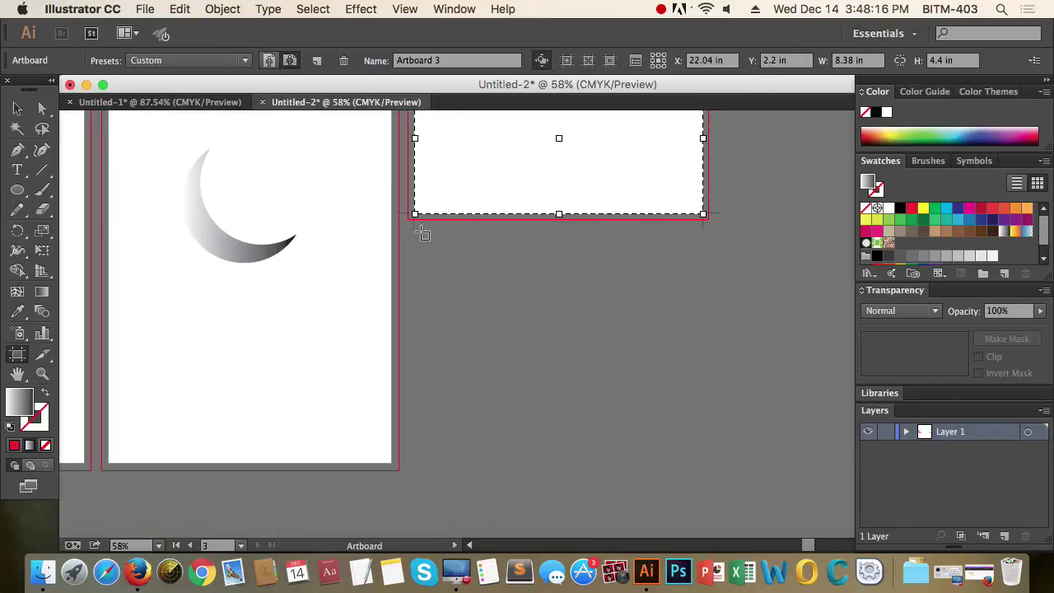
pyautogui.moveTo(428, 237); pyautogui.dragTo(702, 301)
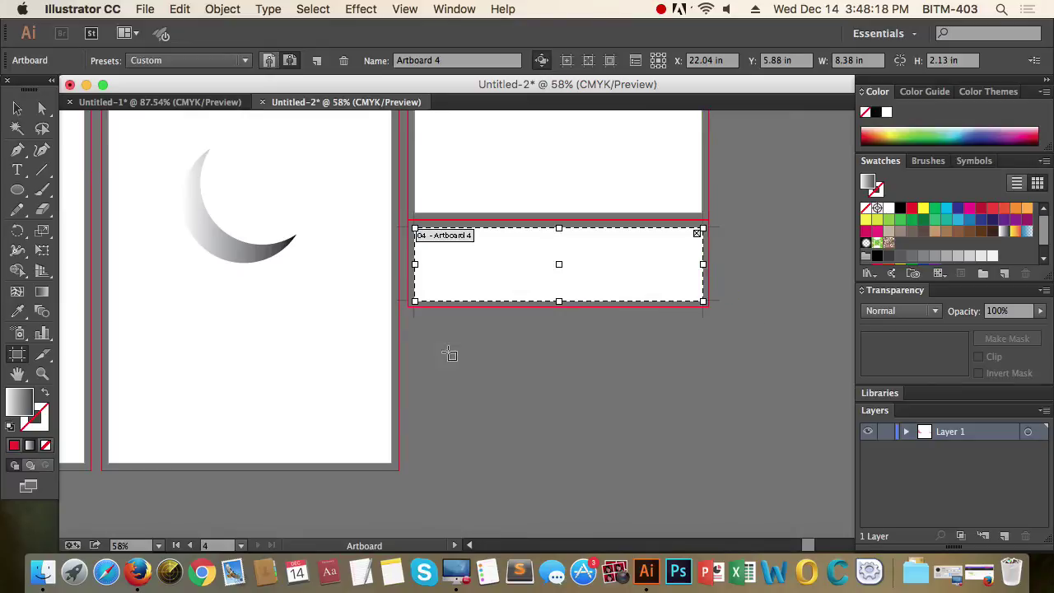
pyautogui.moveTo(421, 323); pyautogui.dragTo(703, 463)
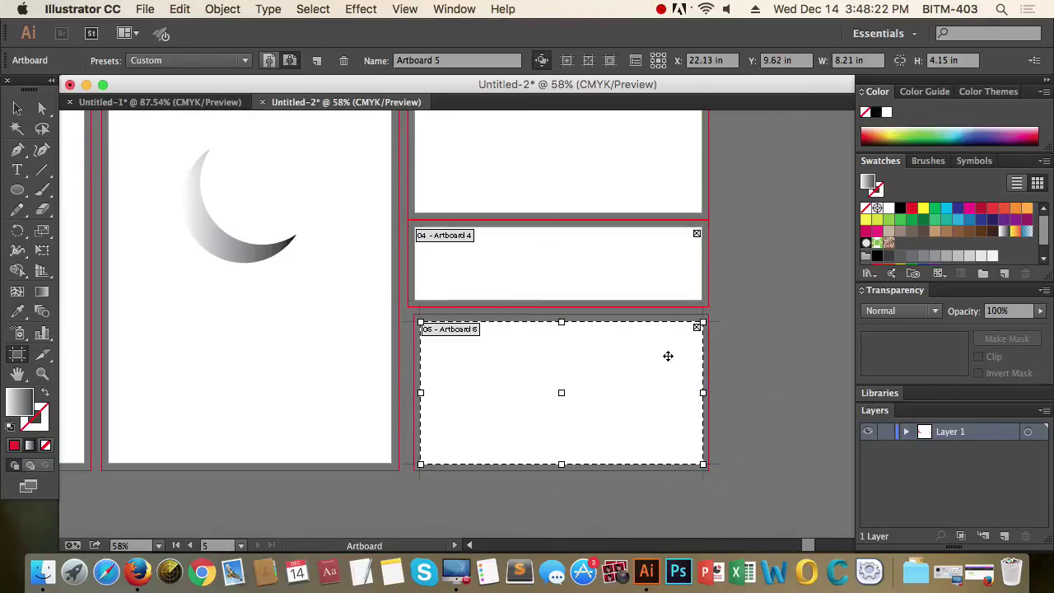
pyautogui.click(17, 109)
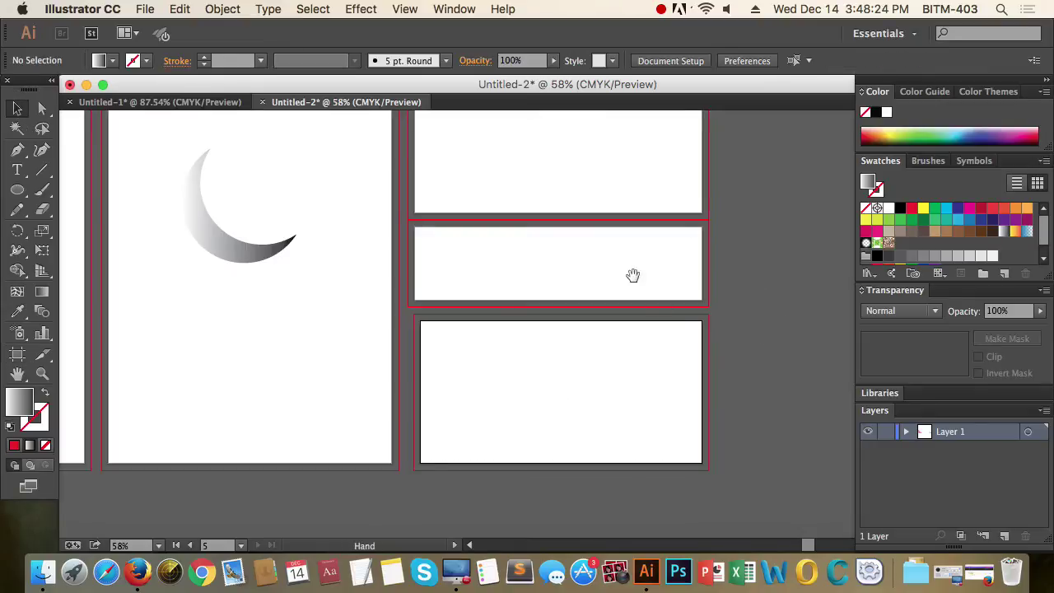
# Activate the narrow middle artboard beside Artboard 2 and draw a wide, flat gradient-filled ellipse on it
pyautogui.moveTo(631, 275); pyautogui.dragTo(651, 365)
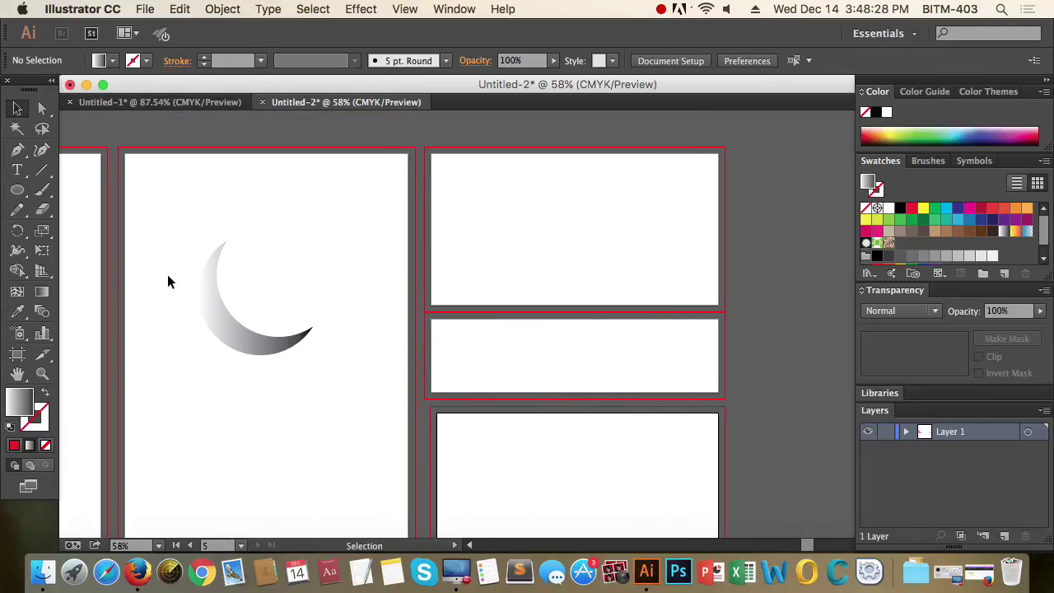
pyautogui.click(548, 366)
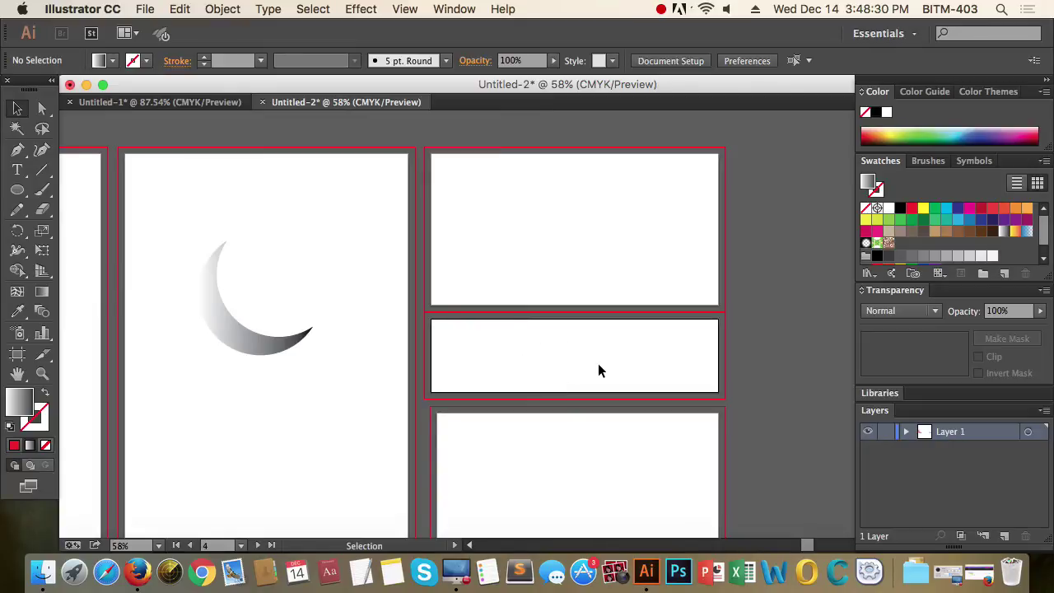
pyautogui.click(17, 190)
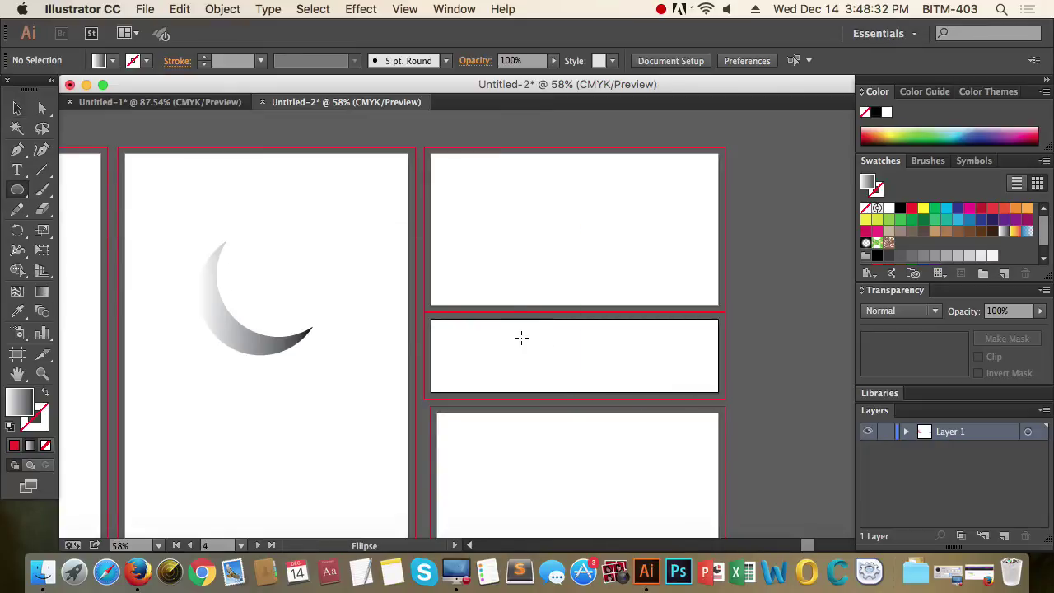
pyautogui.moveTo(521, 338); pyautogui.dragTo(676, 369)
pyautogui.click(17, 108)
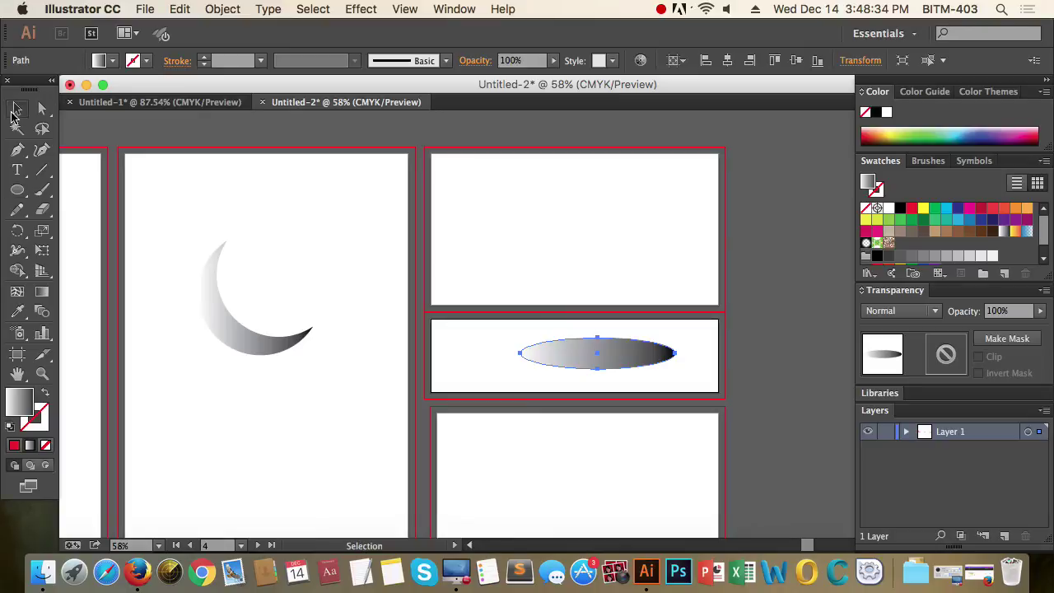
# Preview Artboard 4 in Save for Web without exporting, deselect the ellipse, and show the artboard's size settings
pyautogui.press('super+alt+shift+s')
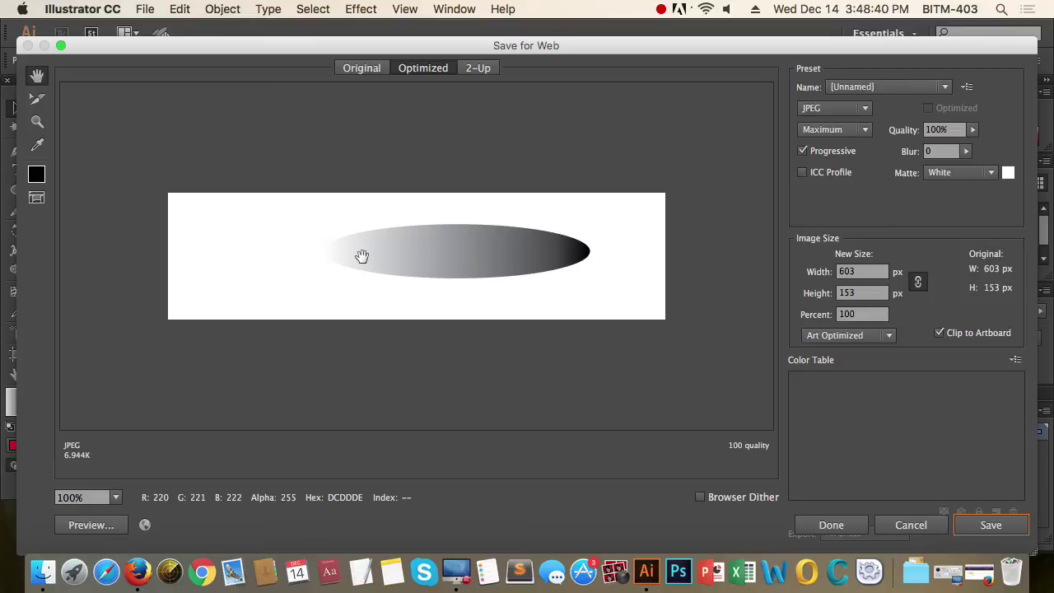
pyautogui.press('Escape')
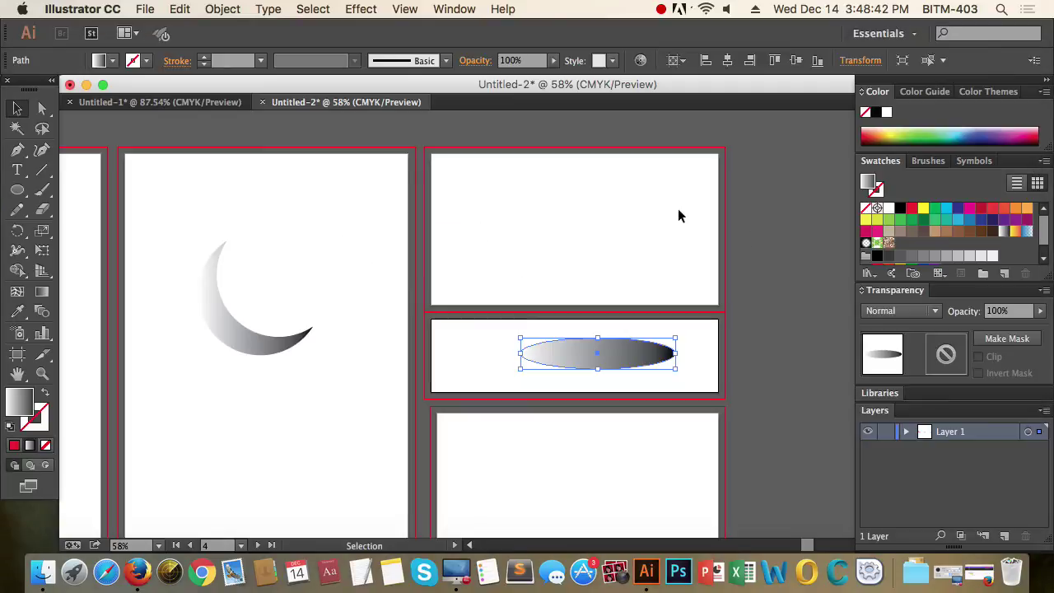
pyautogui.click(777, 333)
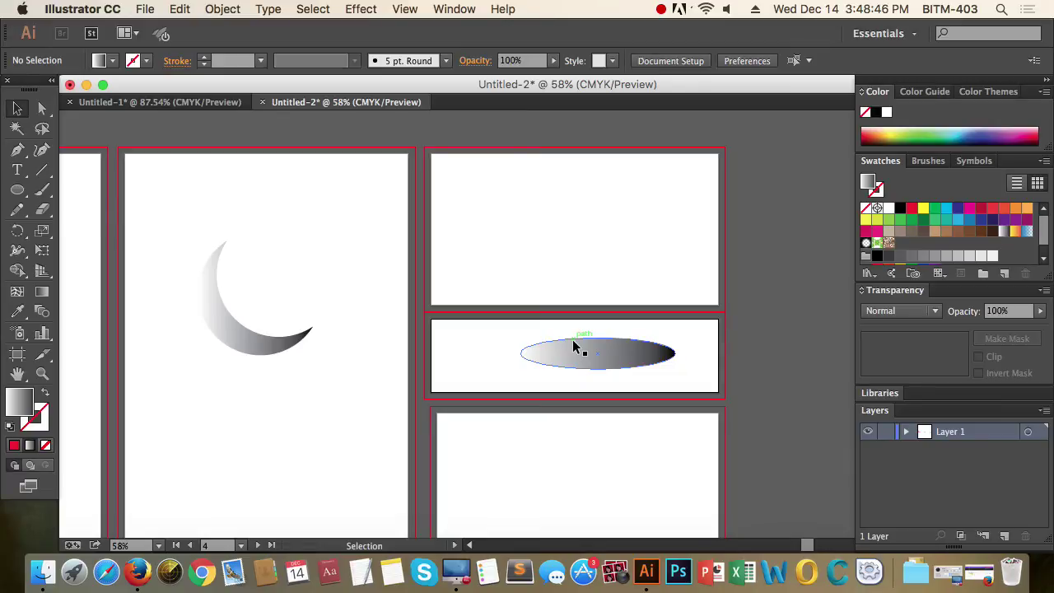
pyautogui.click(18, 358)
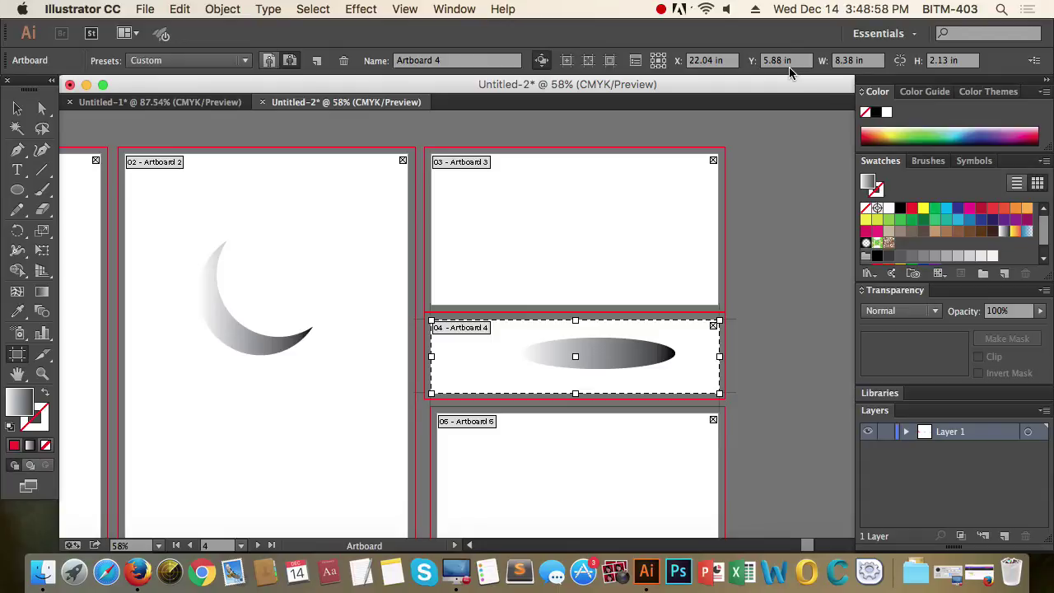
pyautogui.scroll(-3, 709, 211)
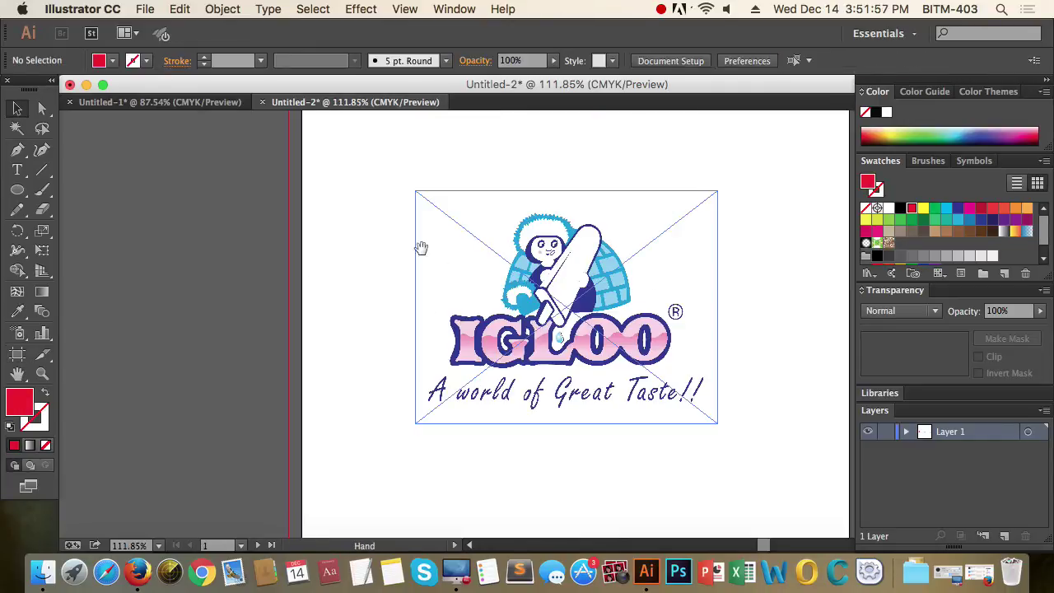
# Inspect the placed Igloo logo image up close on the first artboard, selecting and deselecting it
pyautogui.press('z')
pyautogui.moveTo(362, 164); pyautogui.dragTo(732, 417)
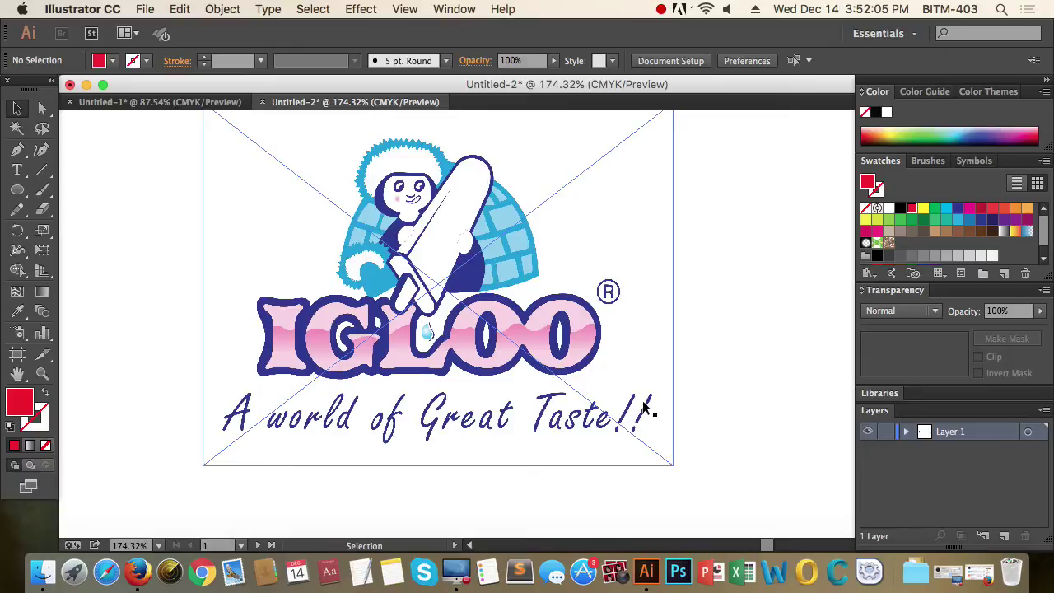
pyautogui.click(519, 347)
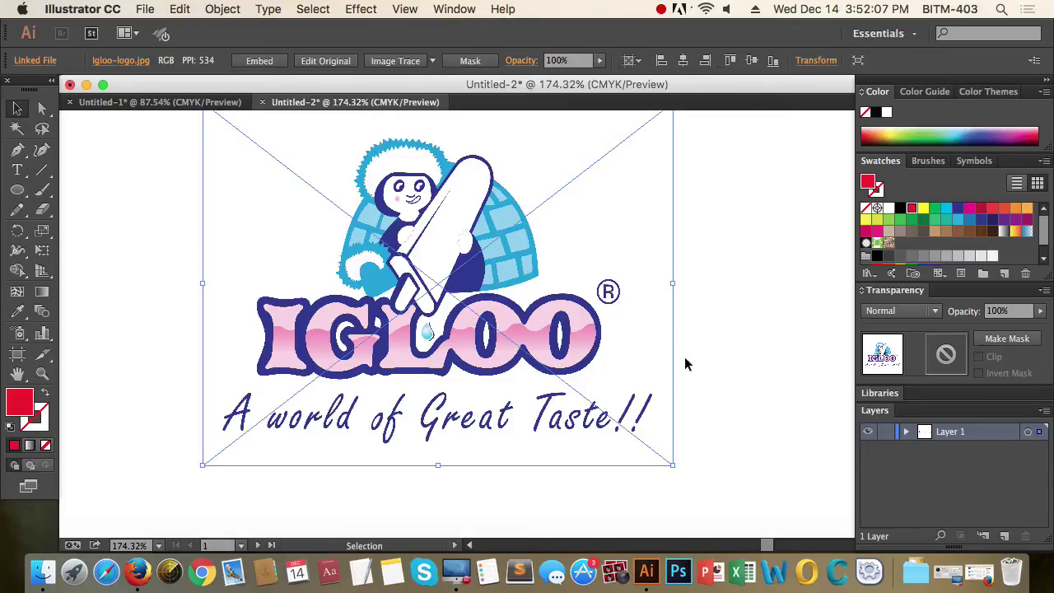
pyautogui.click(770, 366)
# Delete the gradient crescent from Artboard 2
pyautogui.moveTo(732, 365); pyautogui.dragTo(590, 305)
pyautogui.press('super+0')
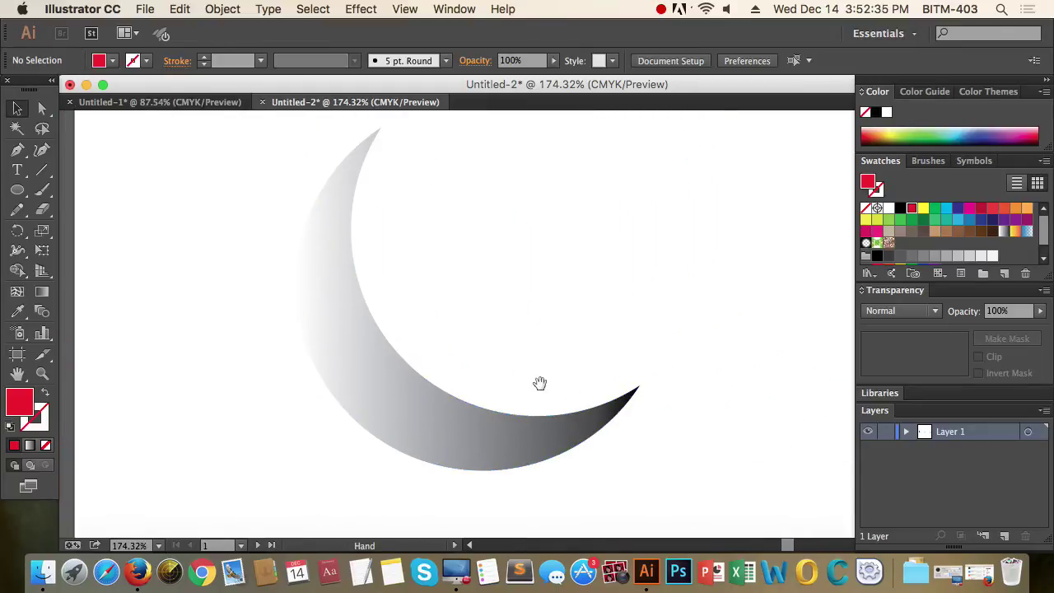
pyautogui.moveTo(539, 384); pyautogui.dragTo(226, 492)
pyautogui.press('Delete')
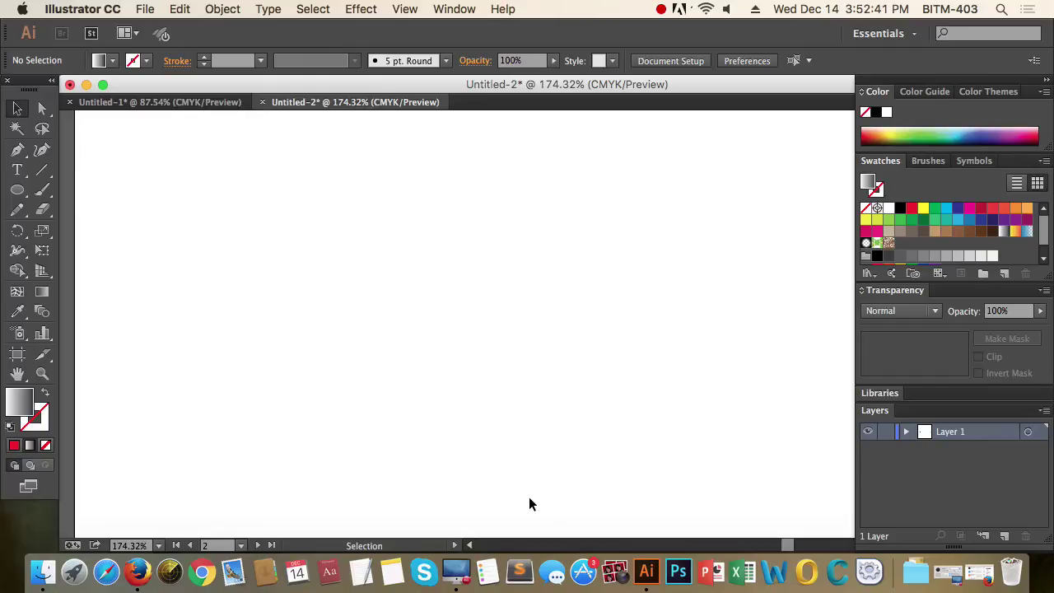
# Draw a closed, slightly irregular four-sided path about 2.3 × 2.7 in on Artboard 2 with the Pen tool
pyautogui.click(17, 149)
pyautogui.click(358, 217)
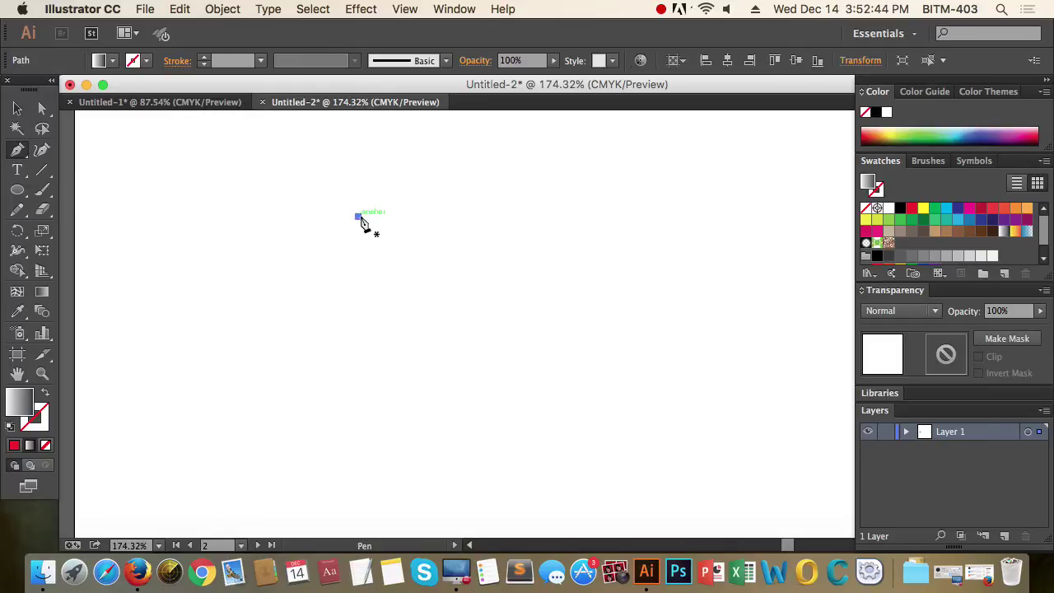
pyautogui.click(597, 233)
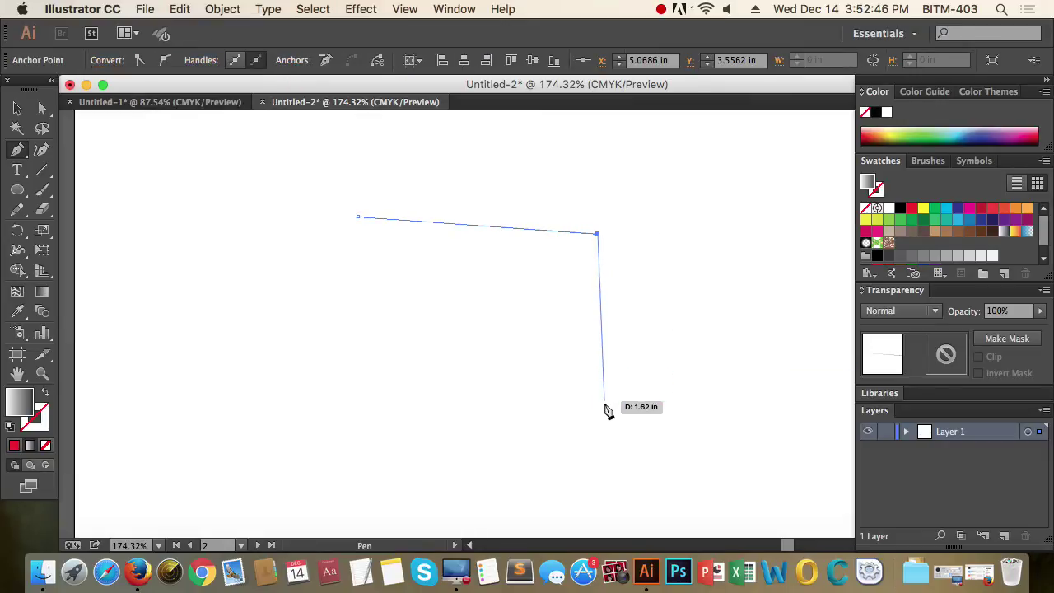
pyautogui.click(593, 487)
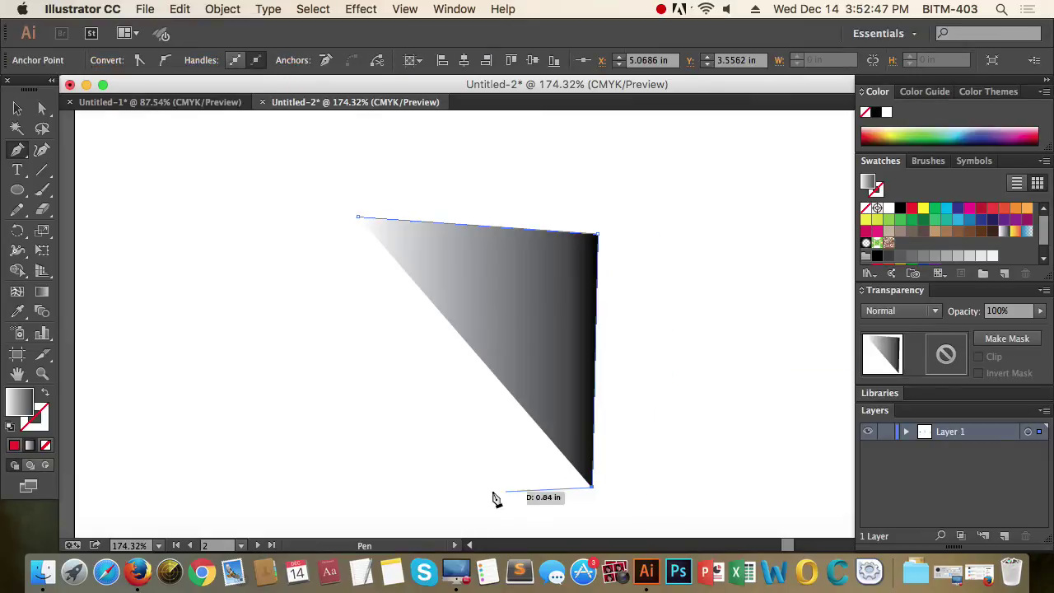
pyautogui.click(374, 500)
pyautogui.click(360, 220)
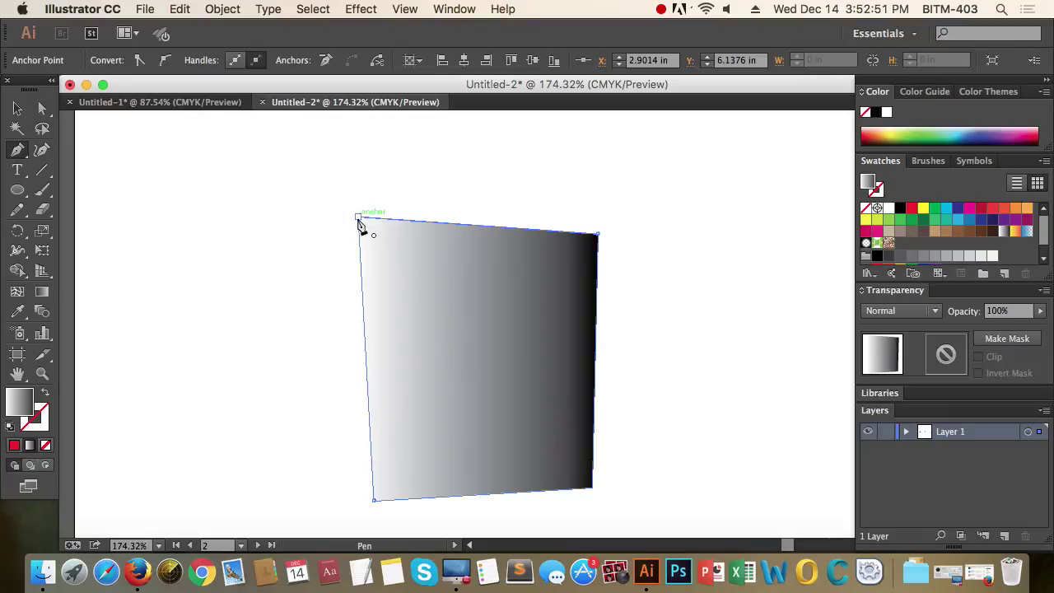
# Apply the default black stroke to the four-sided path, remove its fill, and switch to the Selection tool
pyautogui.press('d')
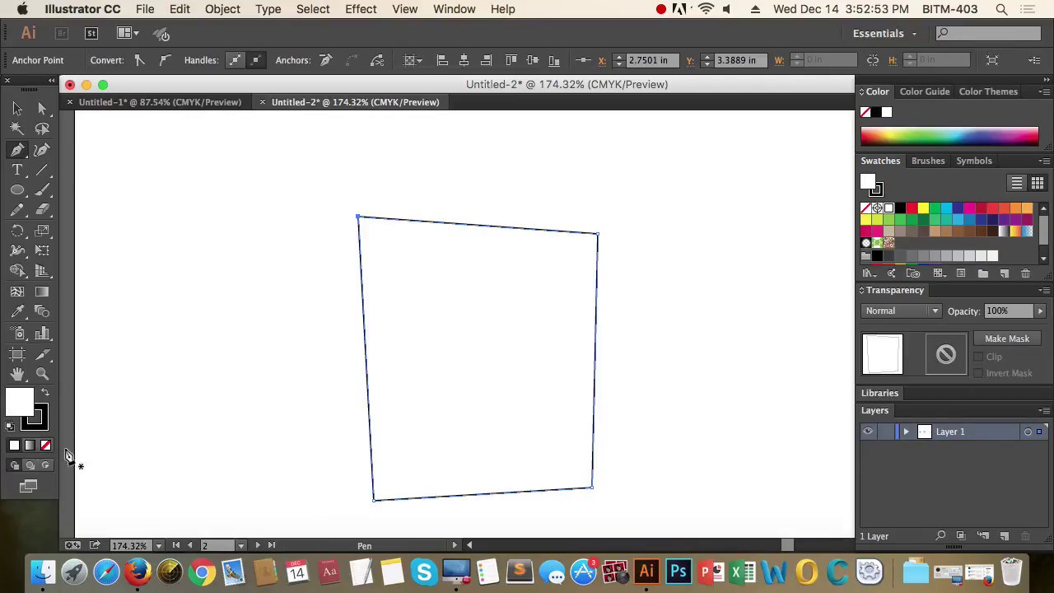
pyautogui.click(46, 446)
pyautogui.click(17, 109)
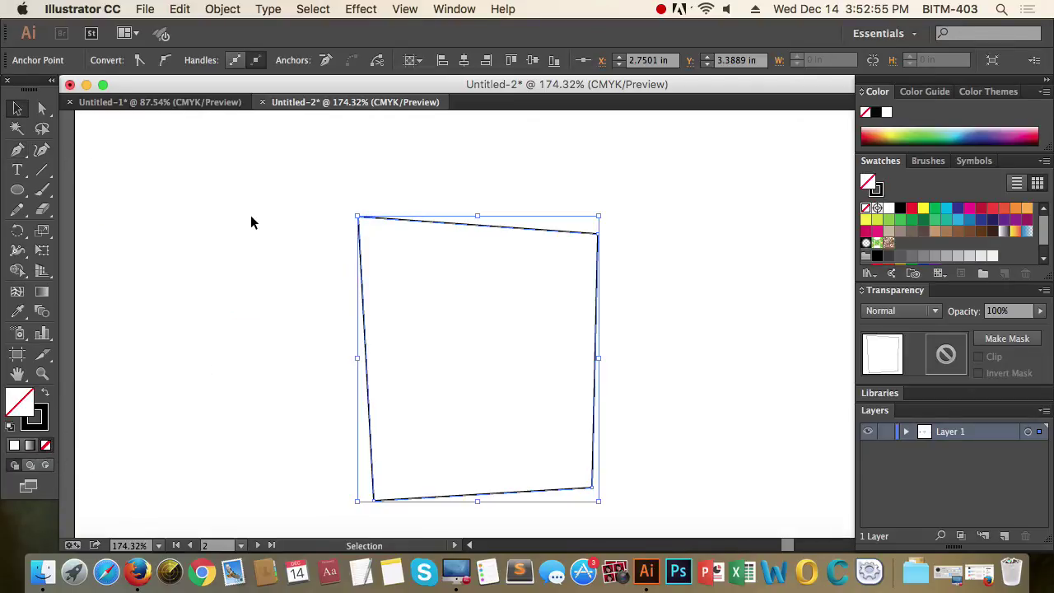
# Directly select the quadrilateral's two upper anchor points, and after that its two left anchor points
pyautogui.click(251, 215)
pyautogui.click(42, 110)
pyautogui.moveTo(306, 188); pyautogui.dragTo(768, 262)
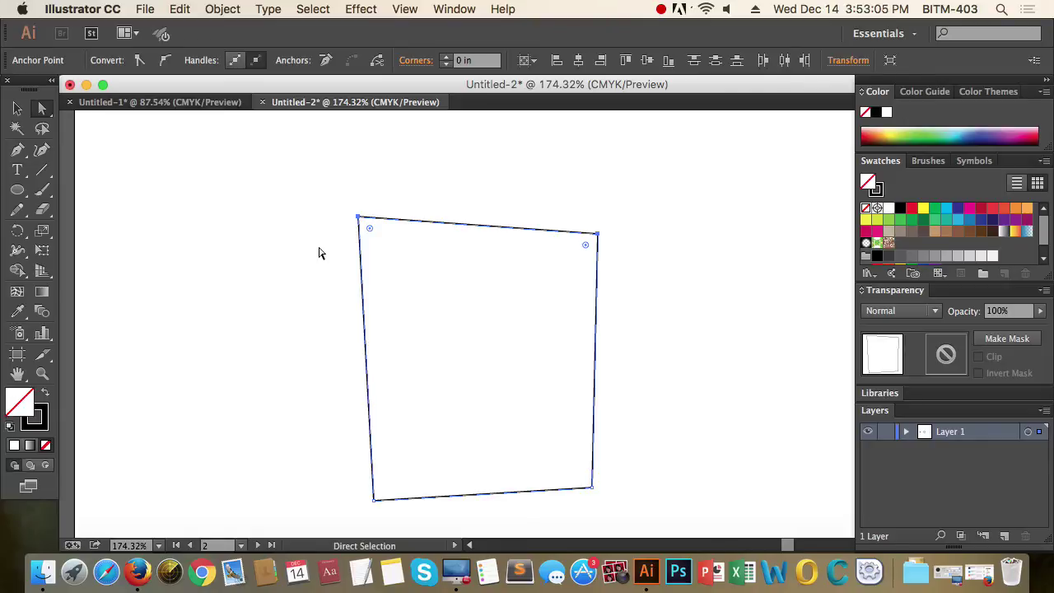
pyautogui.click(346, 209)
pyautogui.moveTo(294, 199); pyautogui.dragTo(675, 270)
pyautogui.moveTo(322, 179); pyautogui.dragTo(416, 411)
pyautogui.scroll(5, 417, 412)
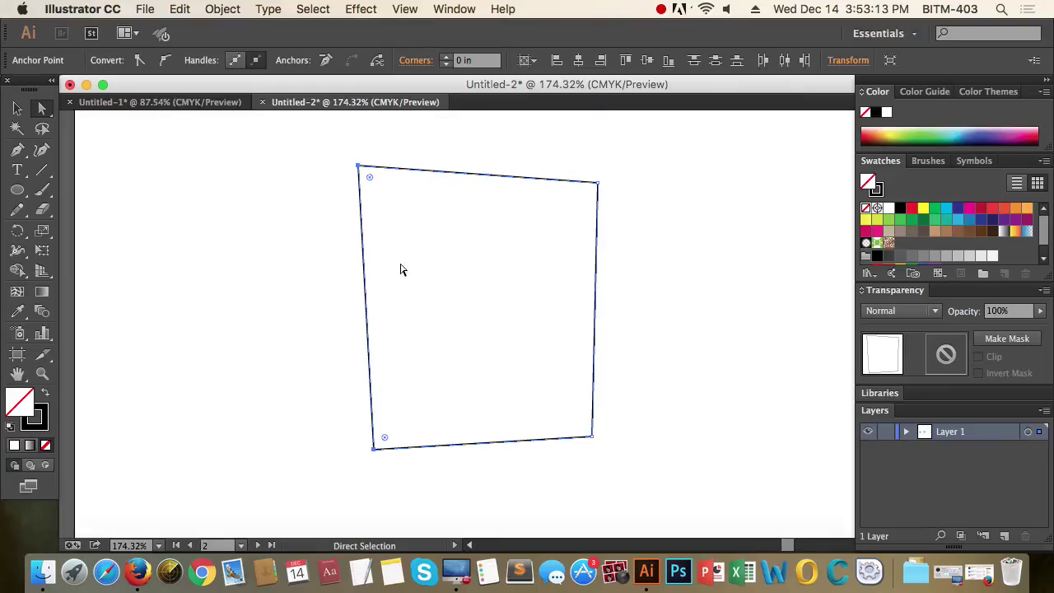
# Move only the quadrilateral's upper-left anchor point slightly to the right
pyautogui.click(343, 176)
pyautogui.moveTo(359, 167)
pyautogui.mouseDown()
pyautogui.moveTo(383, 169)
pyautogui.moveTo(363, 168)
pyautogui.mouseUp()
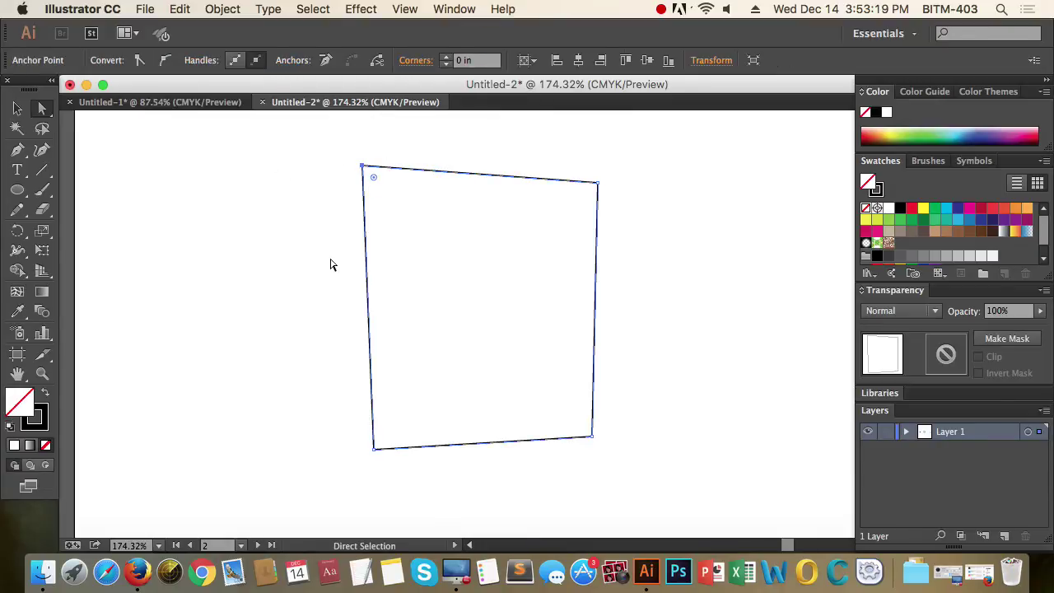
# Try to average the path with only the quadrilateral's upper-left anchor point selected, and dismiss the alert
pyautogui.press('space')
pyautogui.moveTo(482, 294); pyautogui.dragTo(423, 304)
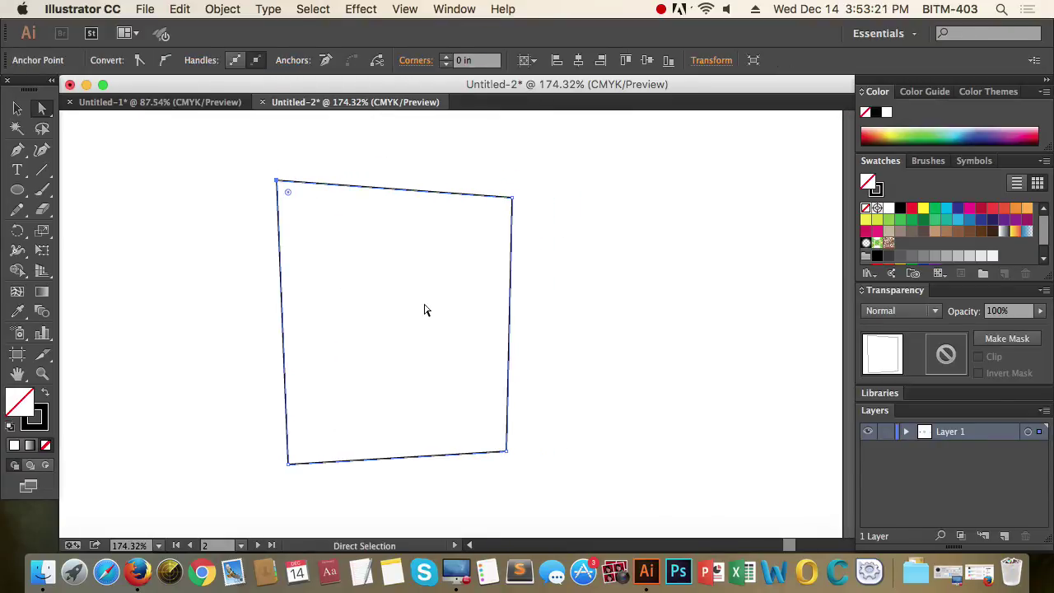
pyautogui.click(223, 10)
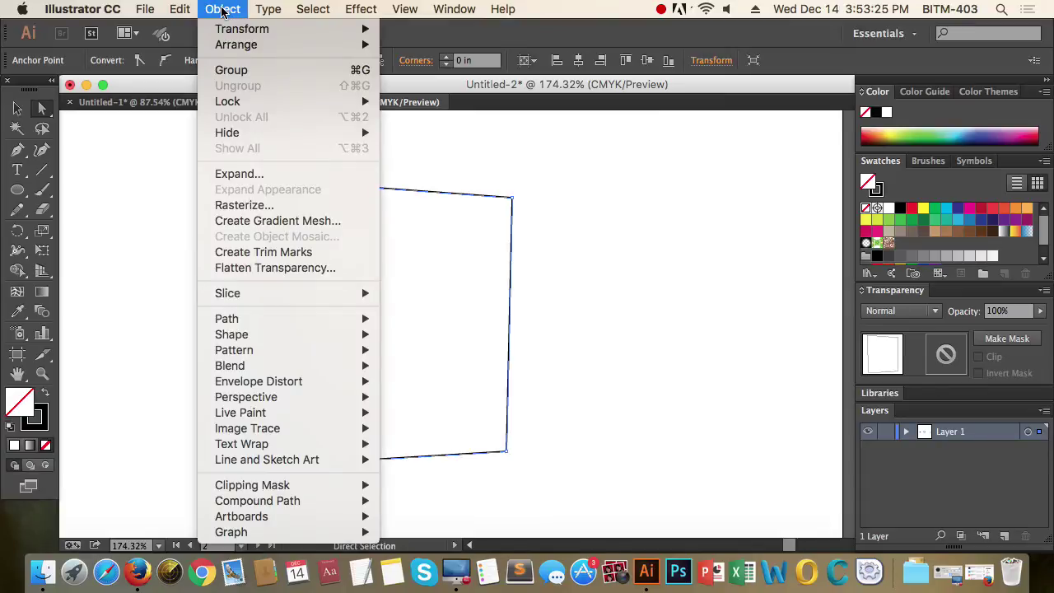
pyautogui.moveTo(309, 319)
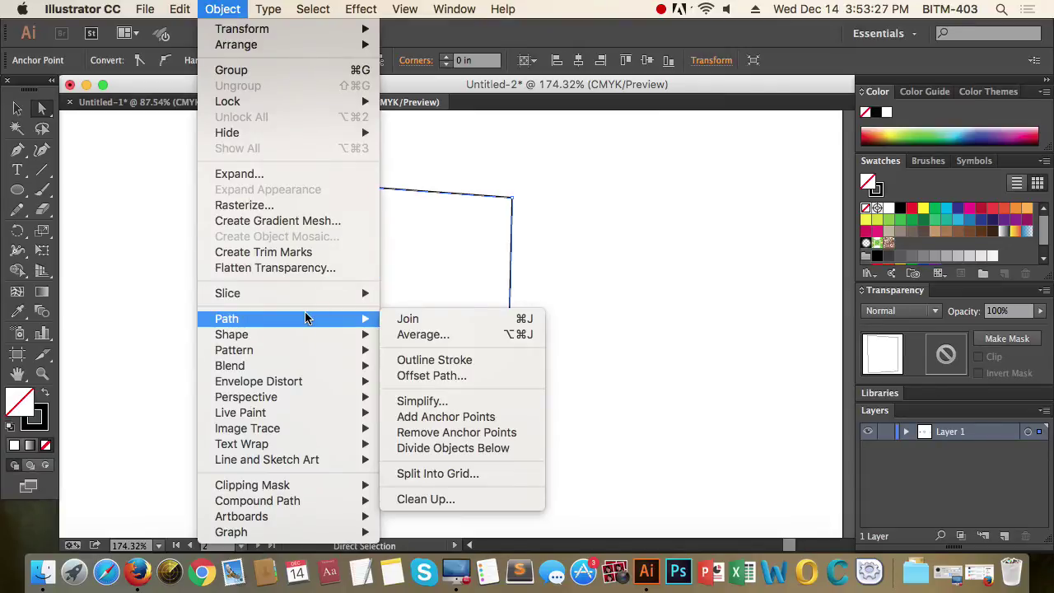
pyautogui.click(449, 336)
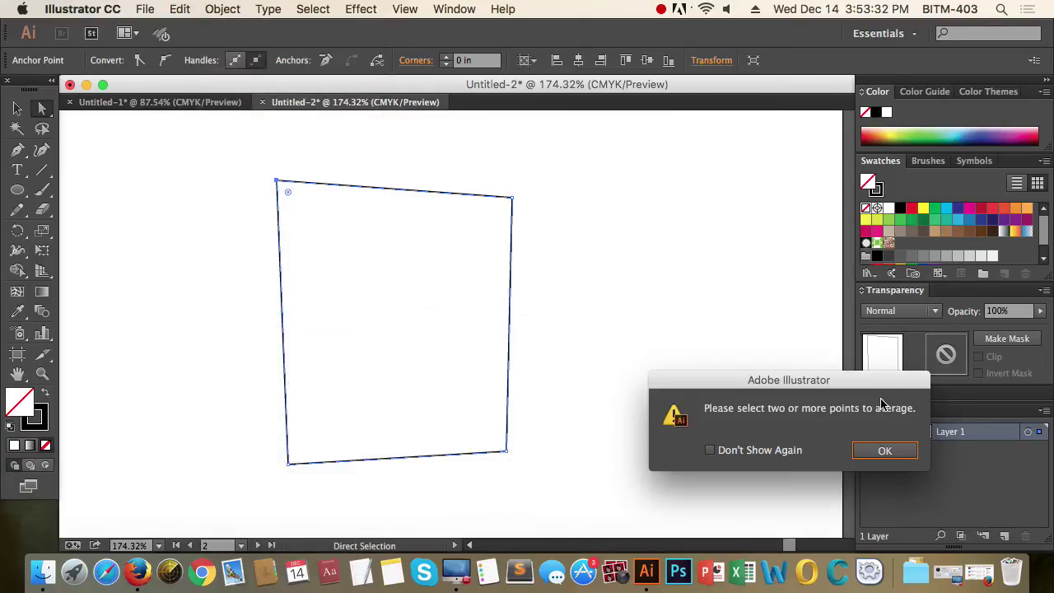
pyautogui.click(891, 453)
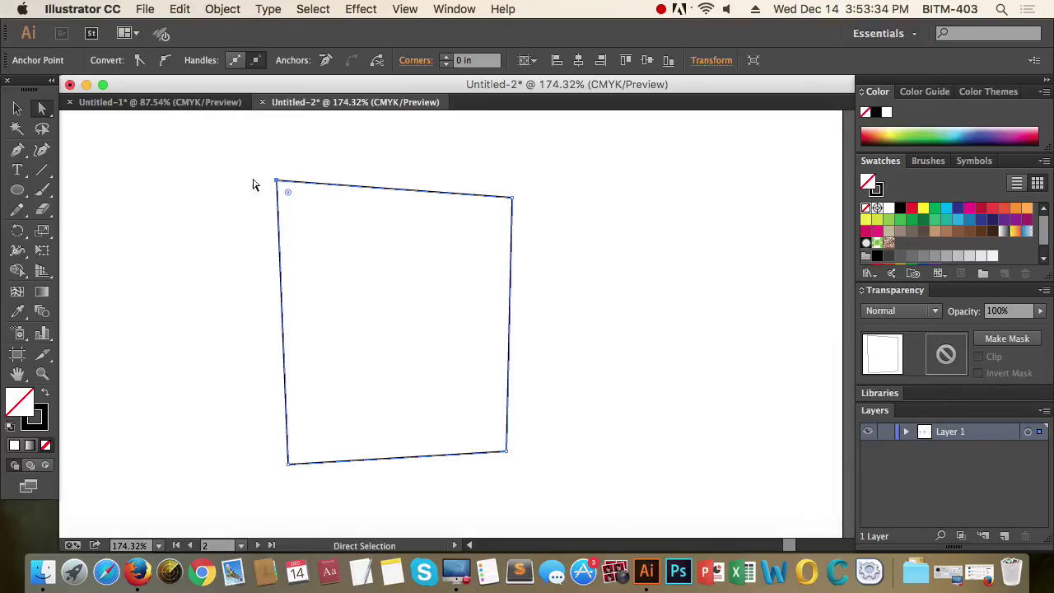
# Align the quadrilateral's two left anchor points by averaging them along the Vertical axis
pyautogui.moveTo(236, 153); pyautogui.dragTo(311, 504)
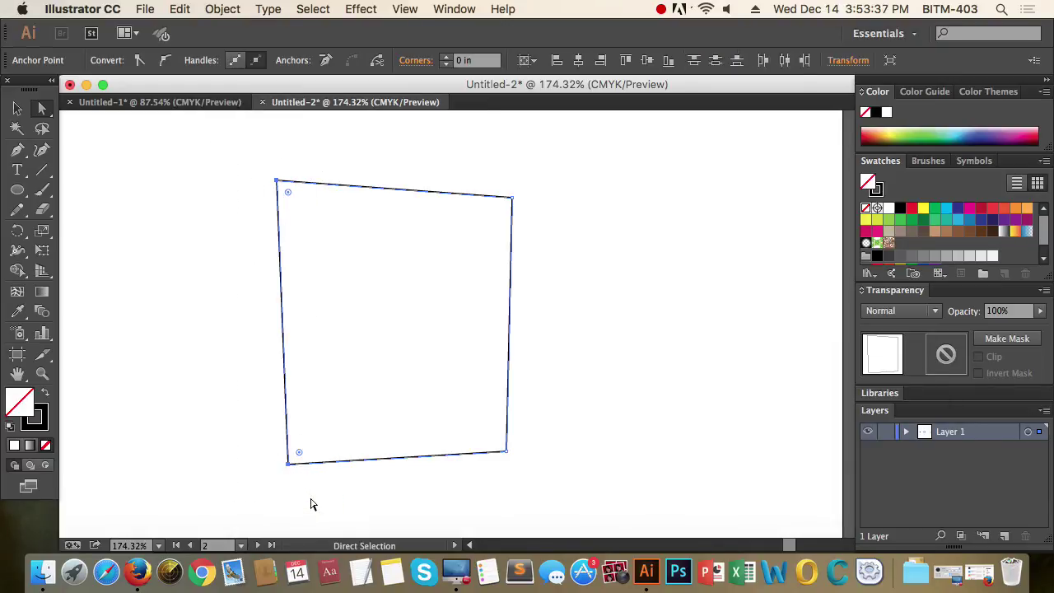
pyautogui.click(223, 9)
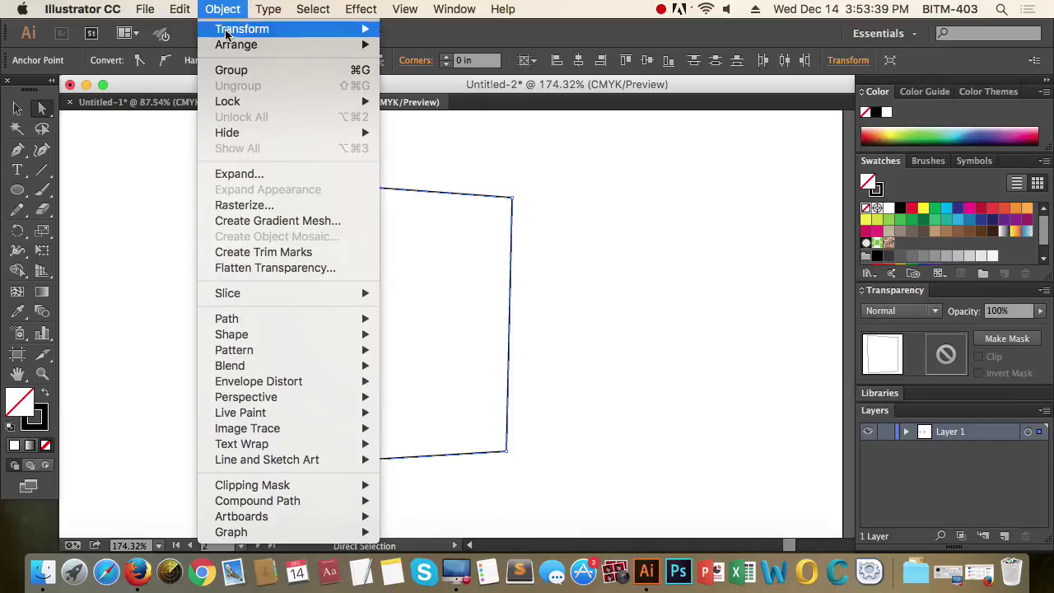
pyautogui.moveTo(266, 320)
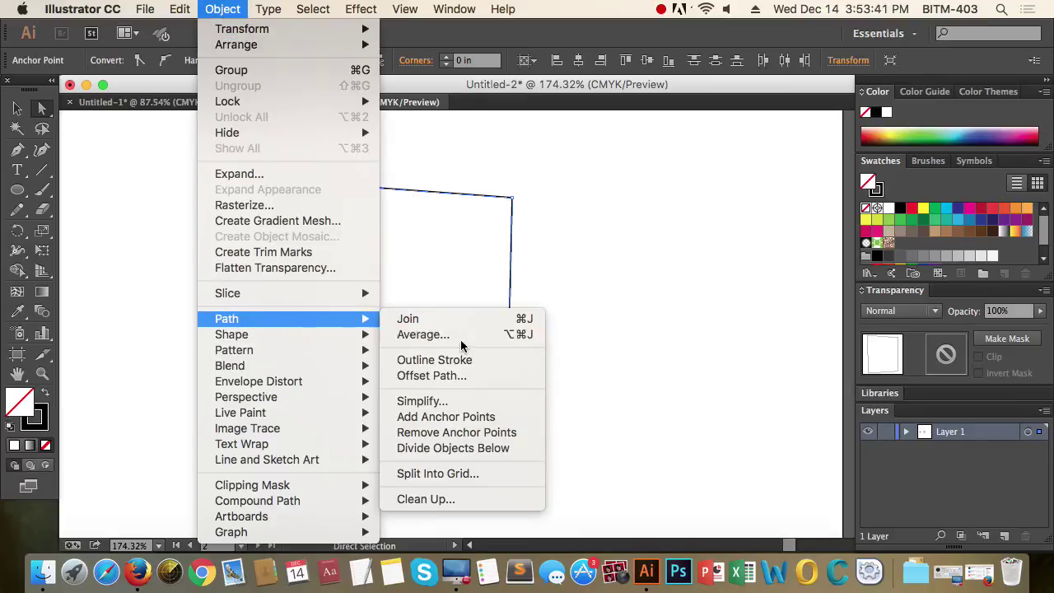
pyautogui.click(404, 334)
pyautogui.moveTo(682, 237); pyautogui.dragTo(669, 183)
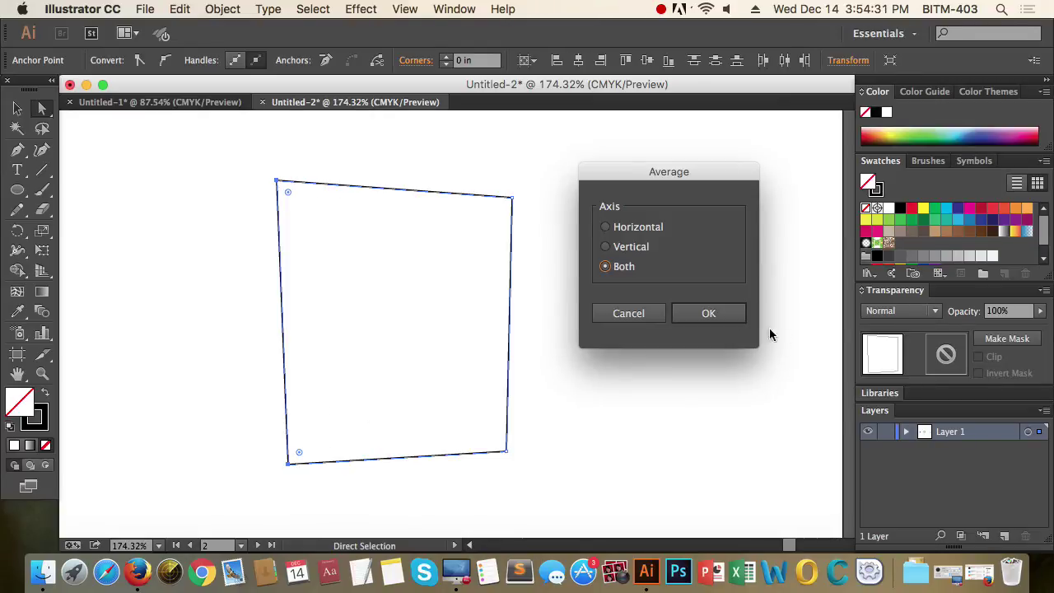
pyautogui.click(631, 246)
pyautogui.click(728, 318)
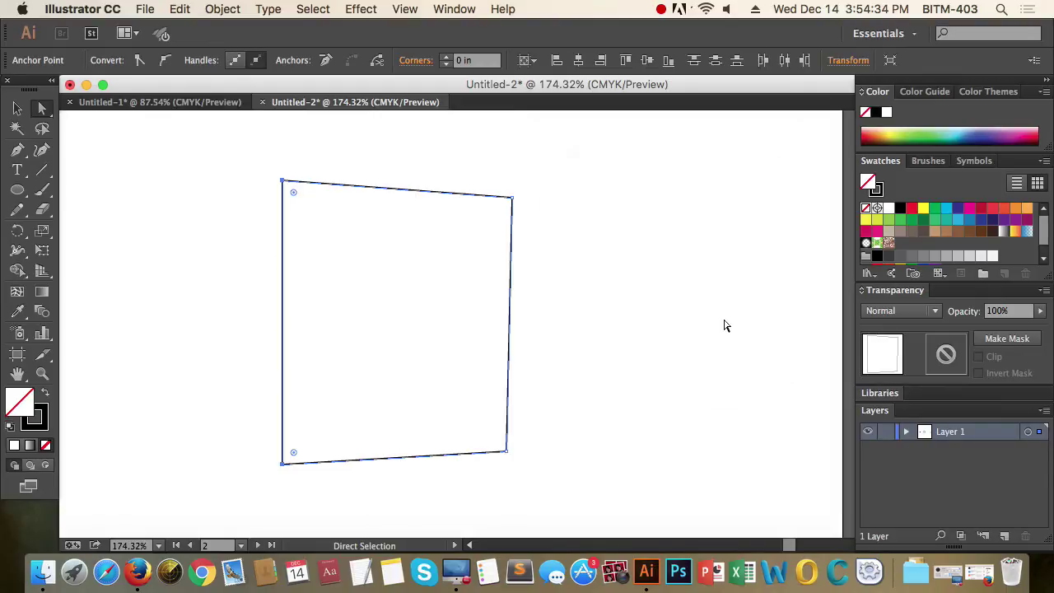
# Level the quadrilateral's two upper anchor points by averaging them along the Horizontal axis, and deselect the shape
pyautogui.click(668, 464)
pyautogui.moveTo(165, 160); pyautogui.dragTo(589, 235)
pyautogui.click(219, 9)
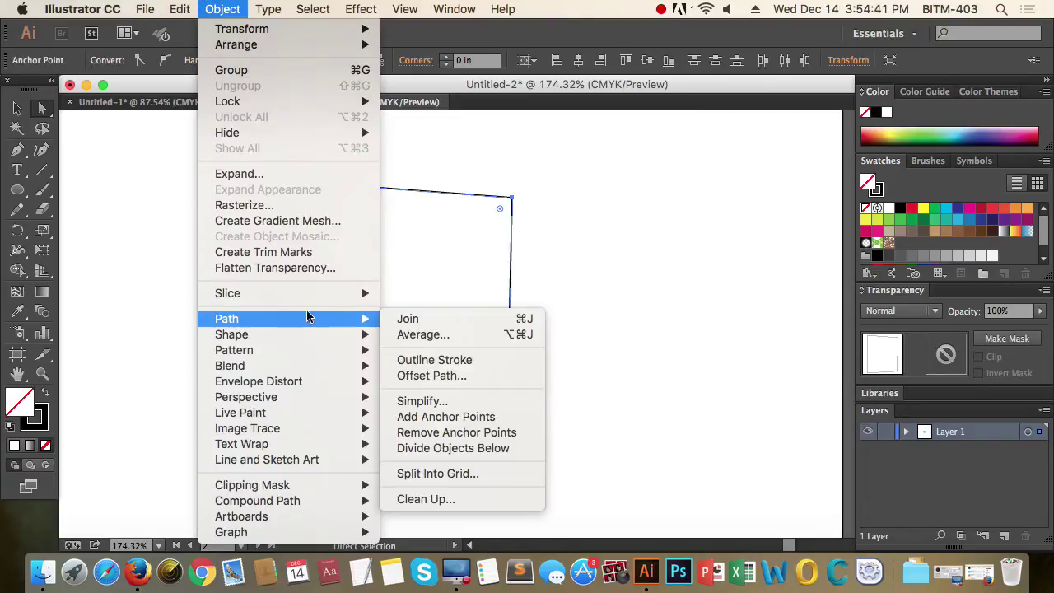
pyautogui.moveTo(347, 322)
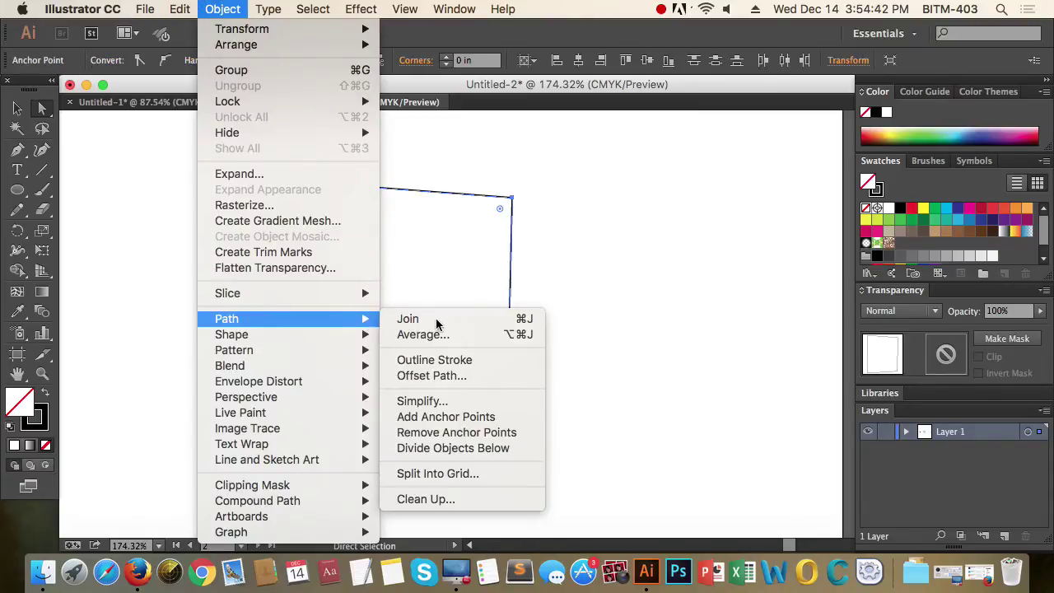
pyautogui.click(498, 338)
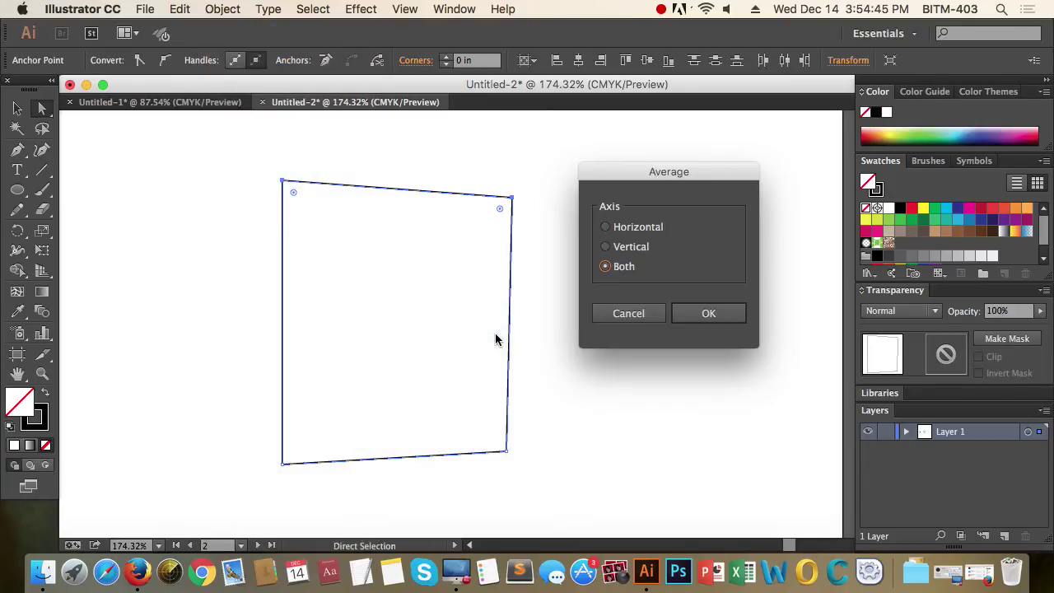
pyautogui.click(643, 230)
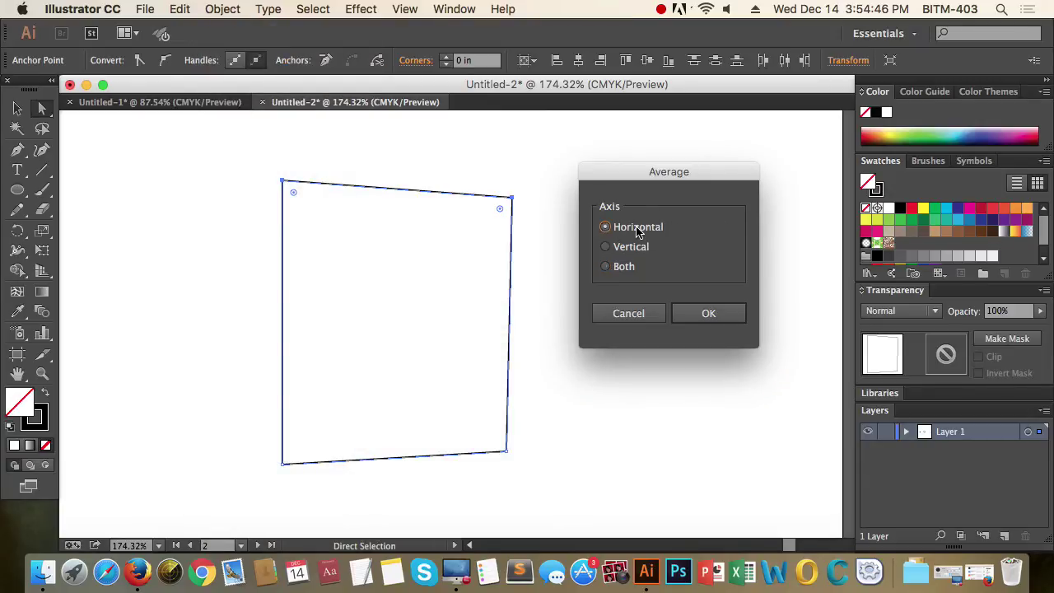
pyautogui.click(742, 319)
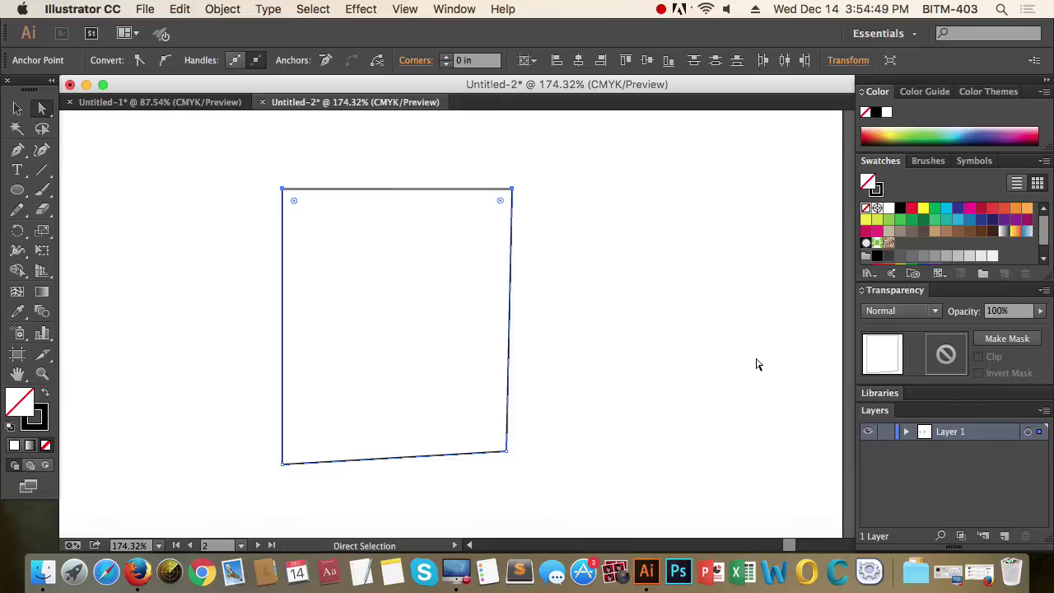
pyautogui.click(758, 364)
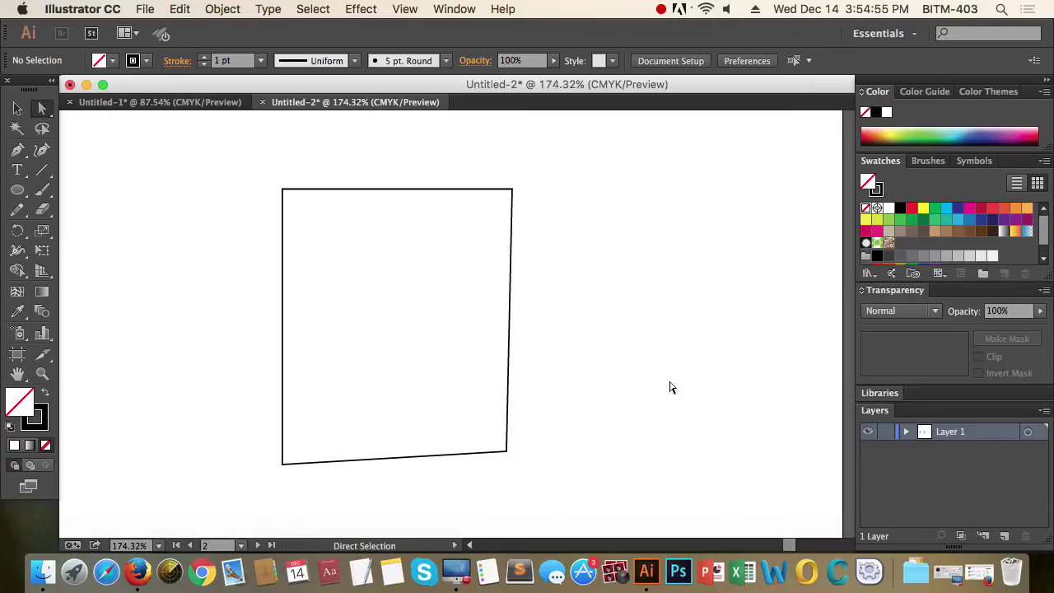
# Average the two upper and the lower-left anchor points along Both axes, and undo the averaging
pyautogui.click(555, 312)
pyautogui.moveTo(555, 312); pyautogui.dragTo(489, 299)
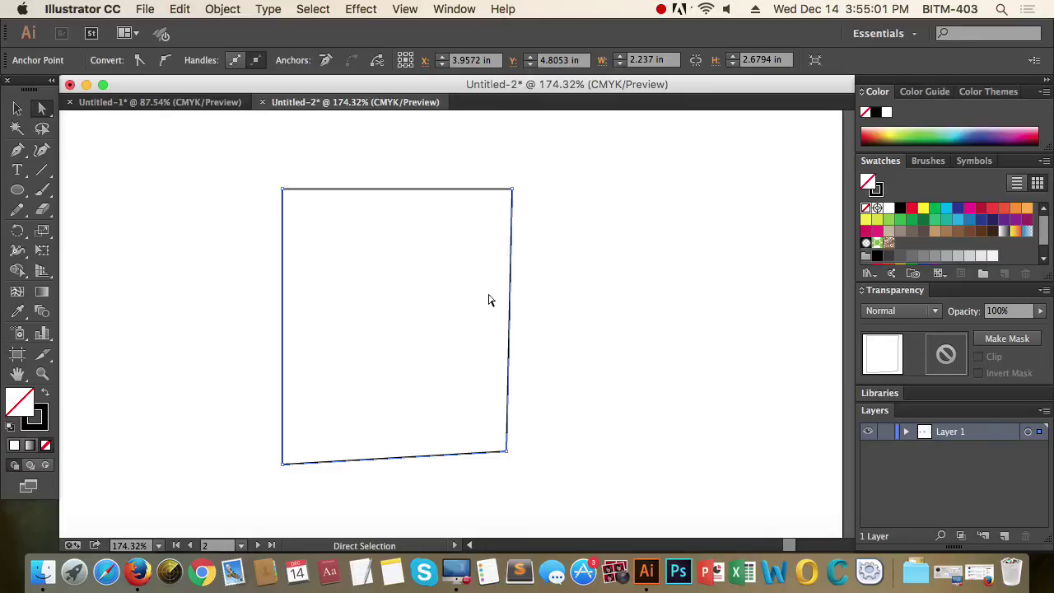
pyautogui.click(596, 251)
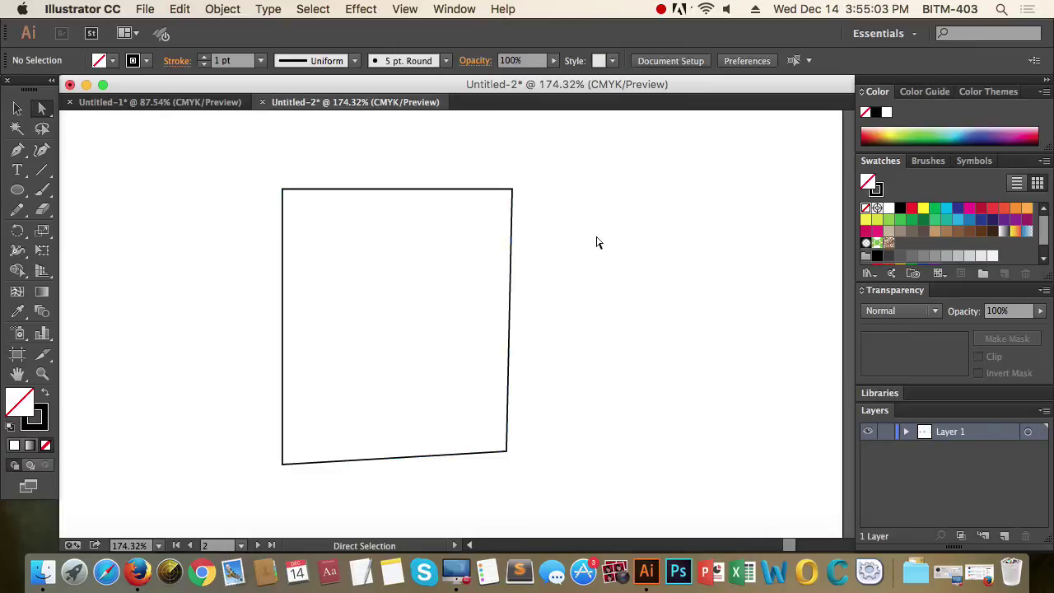
pyautogui.moveTo(521, 177); pyautogui.dragTo(407, 221)
pyautogui.moveTo(268, 176); pyautogui.dragTo(311, 216)
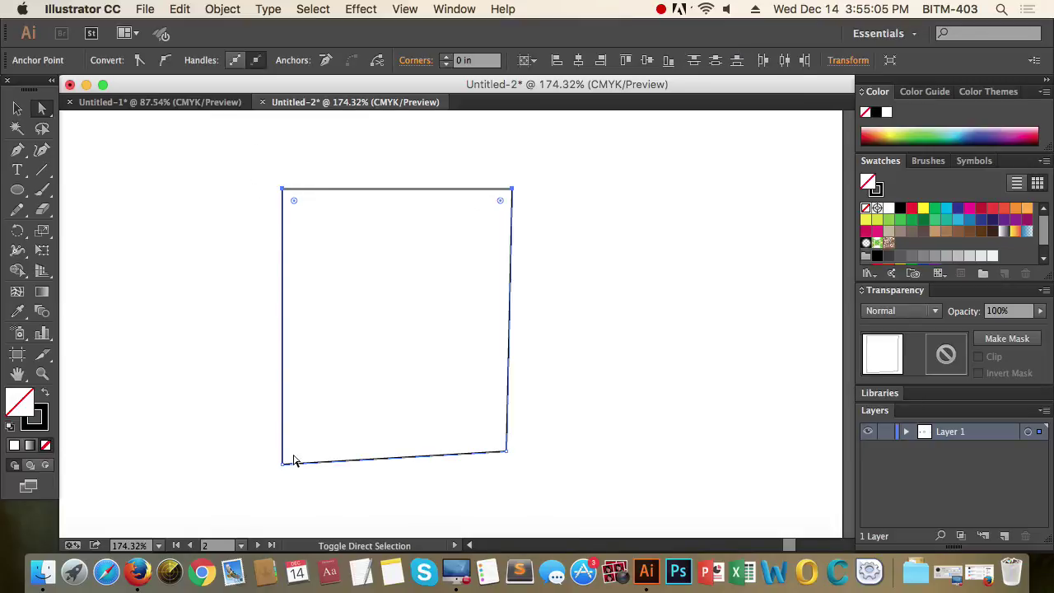
pyautogui.moveTo(251, 451); pyautogui.dragTo(311, 485)
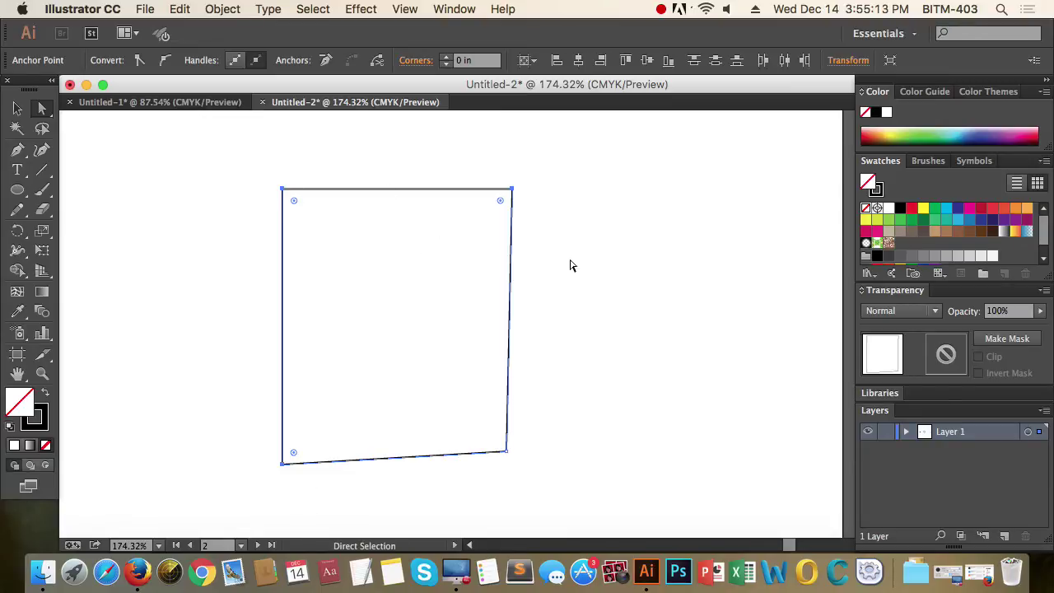
pyautogui.click(223, 10)
pyautogui.moveTo(266, 319)
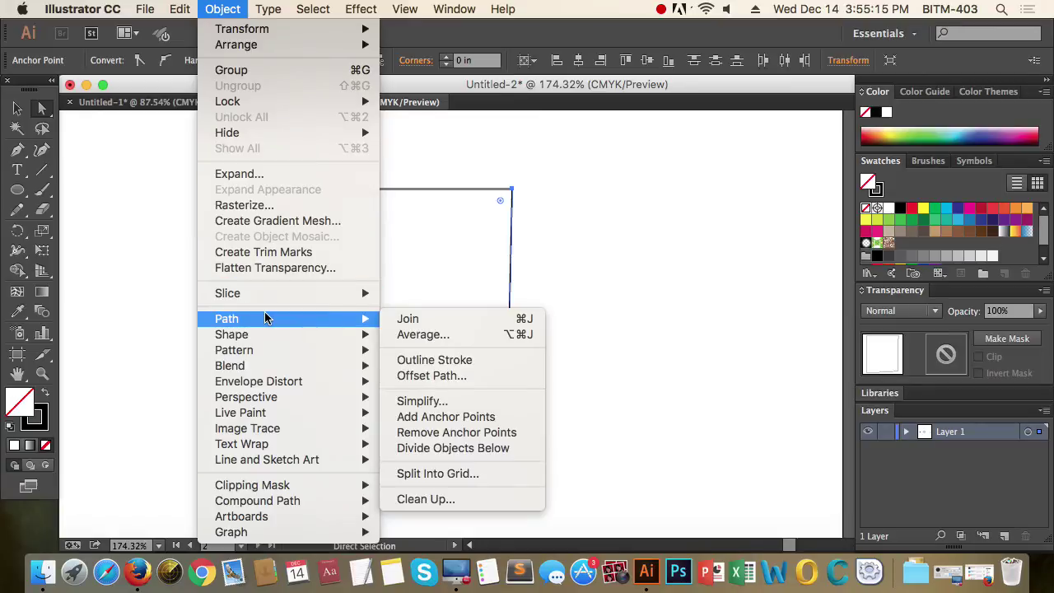
pyautogui.click(444, 334)
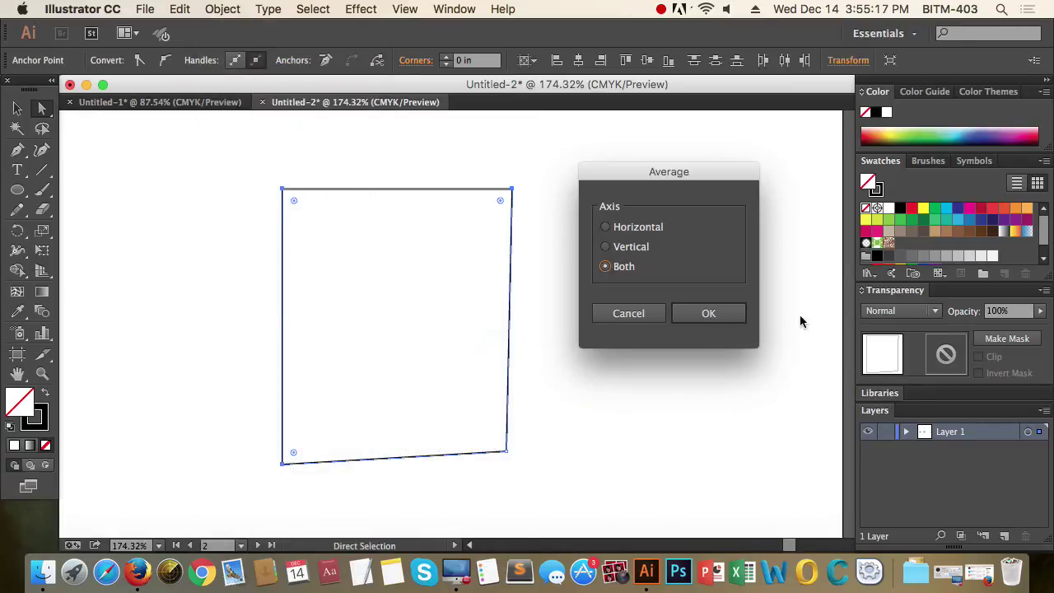
pyautogui.click(709, 314)
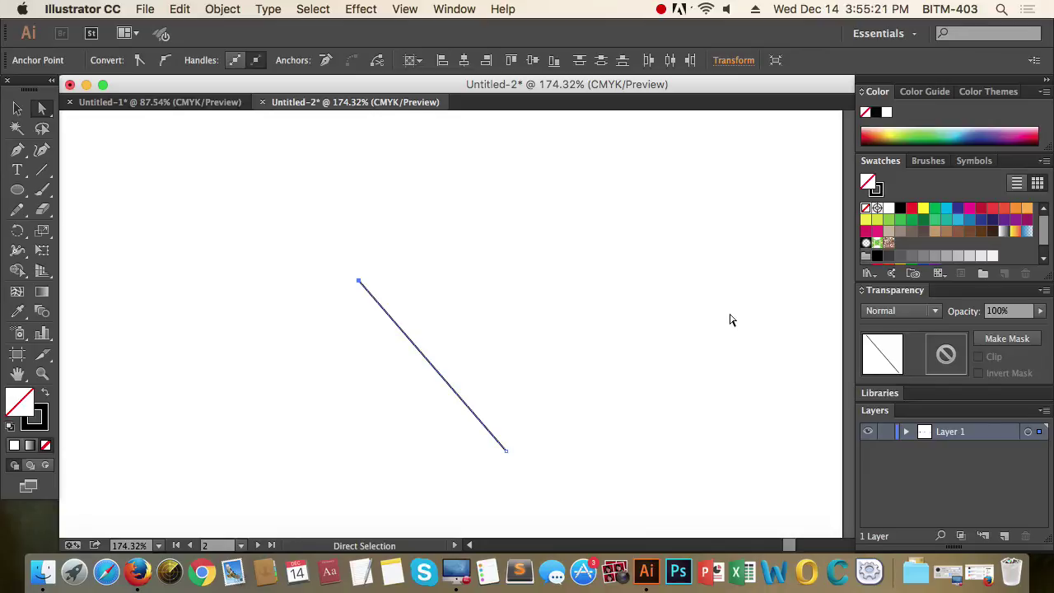
pyautogui.press('super+z')
pyautogui.click(662, 309)
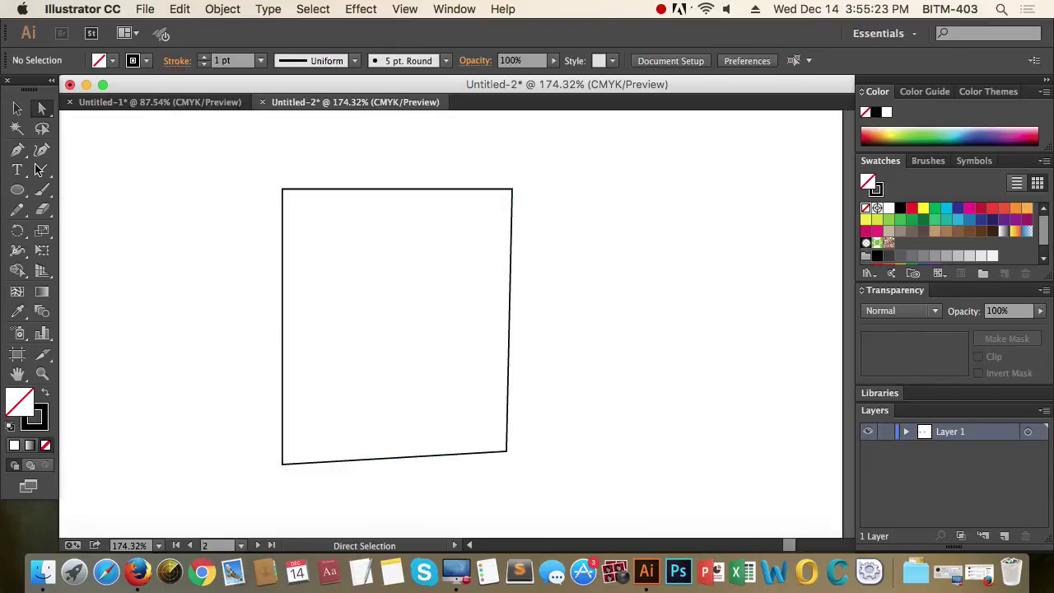
# With the Pen tool, draw an open half-arrow path above the quadrilateral: short base, vertical stem, ledge about 0.45 in wide and a curve to the tip
pyautogui.press('p')
pyautogui.moveTo(539, 329); pyautogui.dragTo(522, 417)
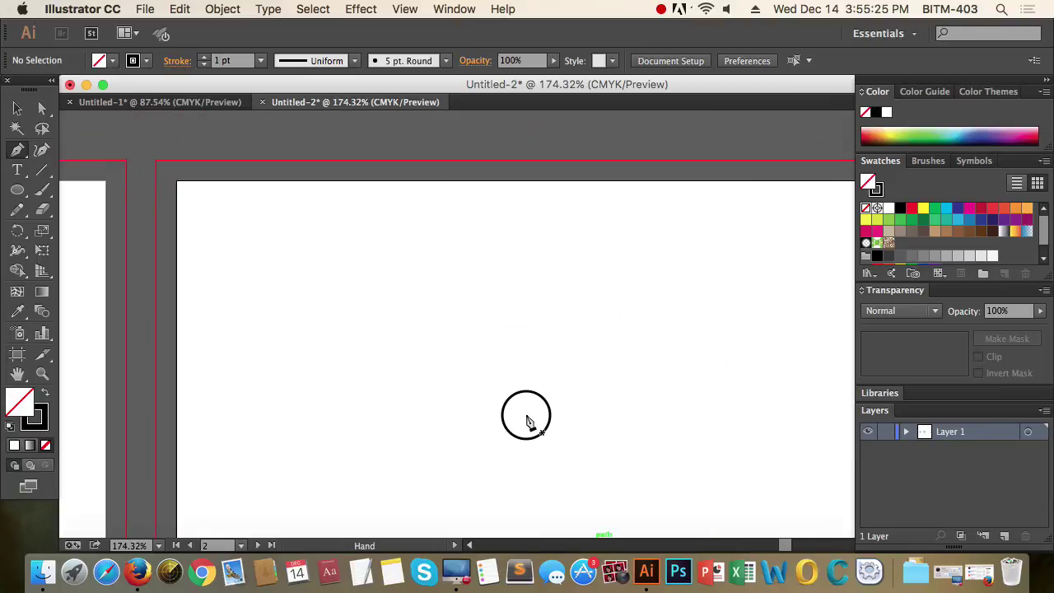
pyautogui.click(567, 446)
pyautogui.click(540, 447)
pyautogui.click(540, 355)
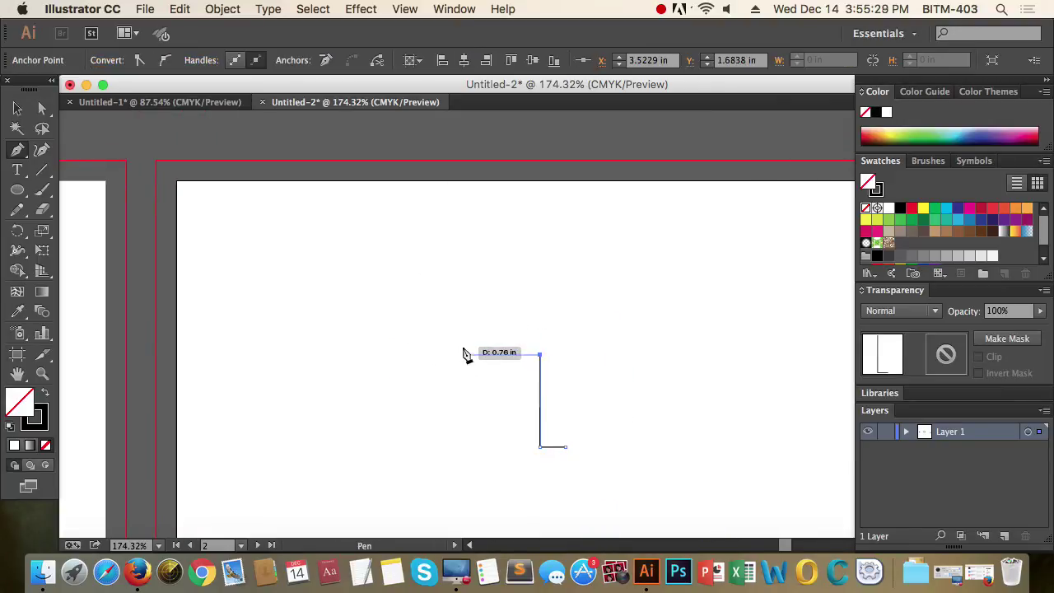
pyautogui.click(494, 354)
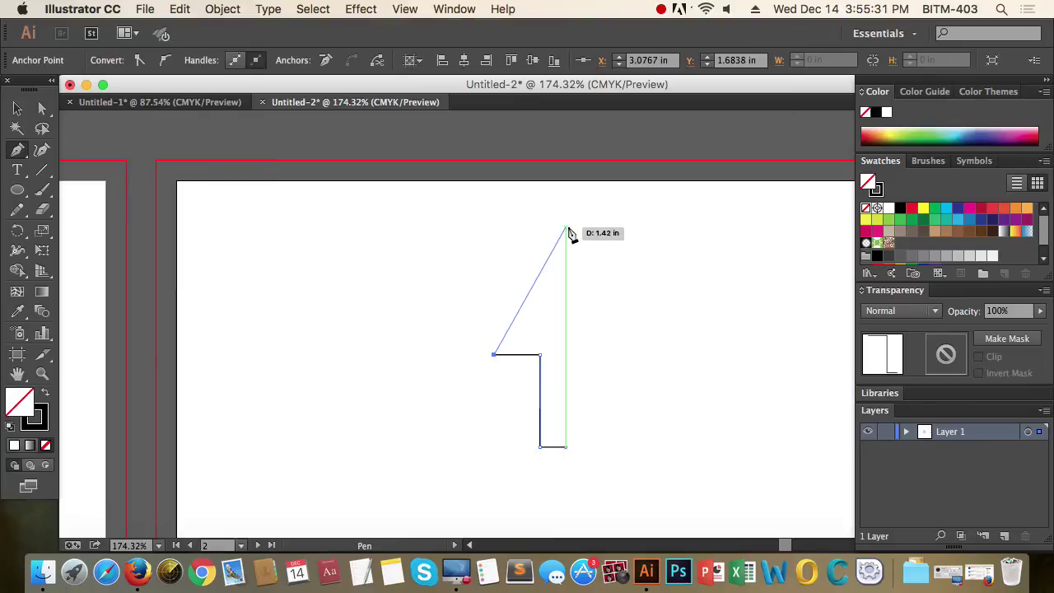
pyautogui.moveTo(567, 227); pyautogui.dragTo(608, 211)
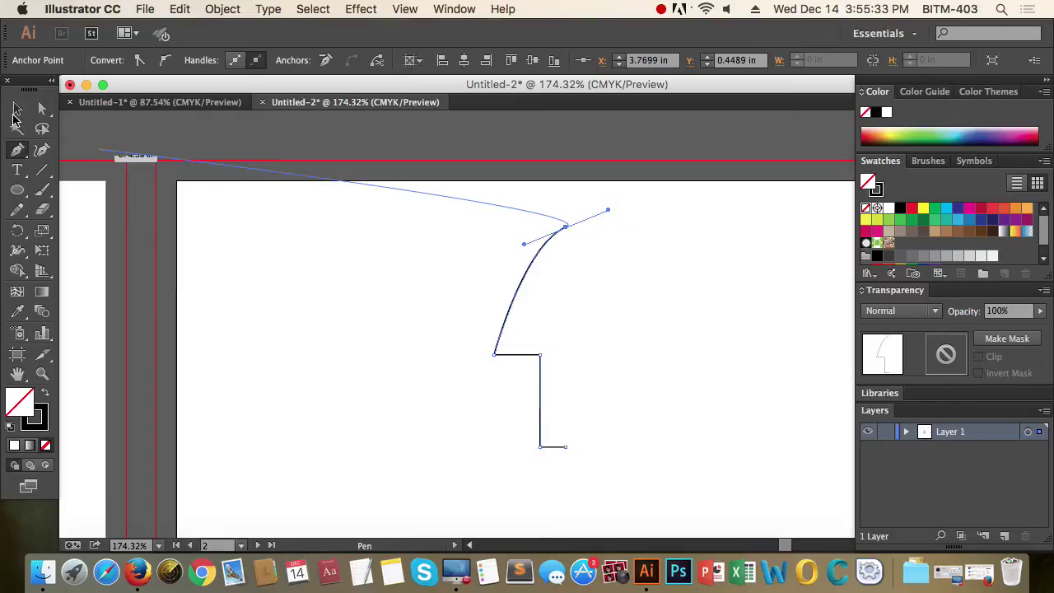
# Move the curve's upper end anchor slightly down and left, off the base endpoint's vertical line, and deselect the path
pyautogui.click(17, 109)
pyautogui.click(42, 109)
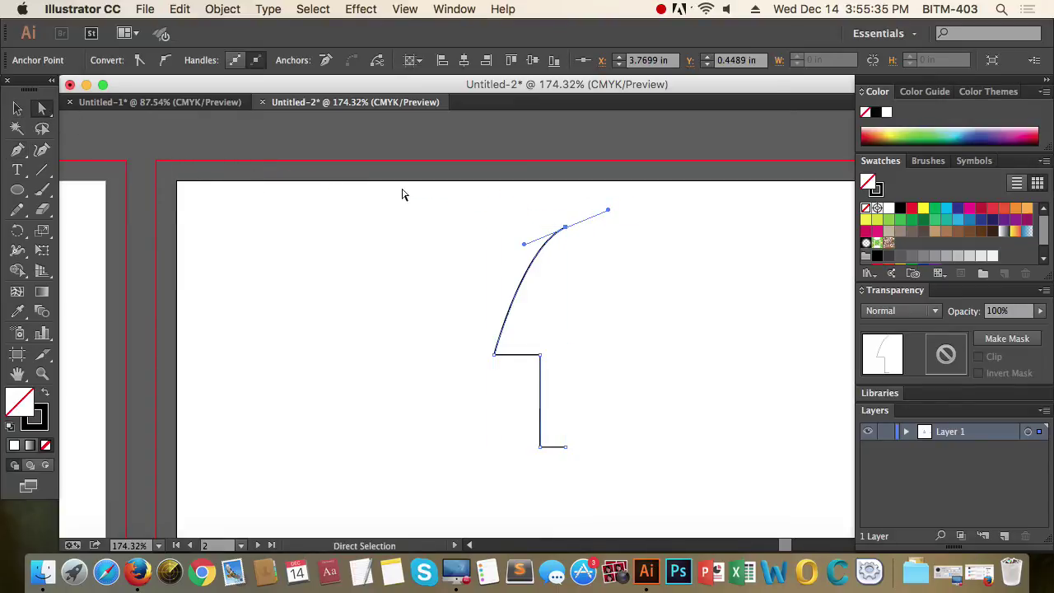
pyautogui.click(593, 184)
pyautogui.click(558, 242)
pyautogui.click(569, 226)
pyautogui.moveTo(571, 228); pyautogui.dragTo(563, 231)
pyautogui.click(658, 286)
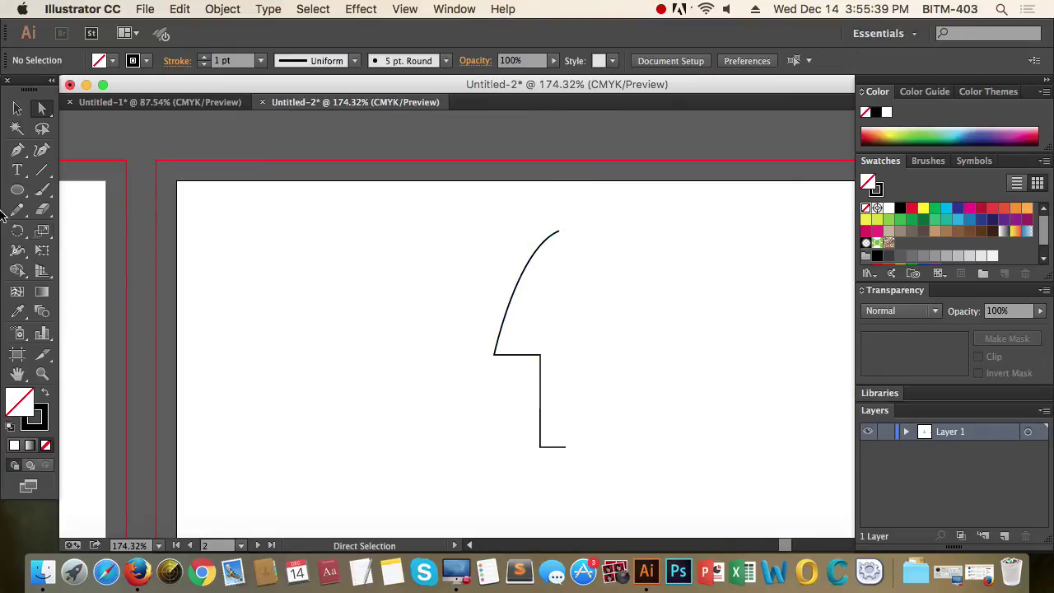
# Reflect a copy of the half-arrow path across the vertical line through its base endpoint, and deselect the copy
pyautogui.click(20, 112)
pyautogui.moveTo(480, 302); pyautogui.dragTo(581, 394)
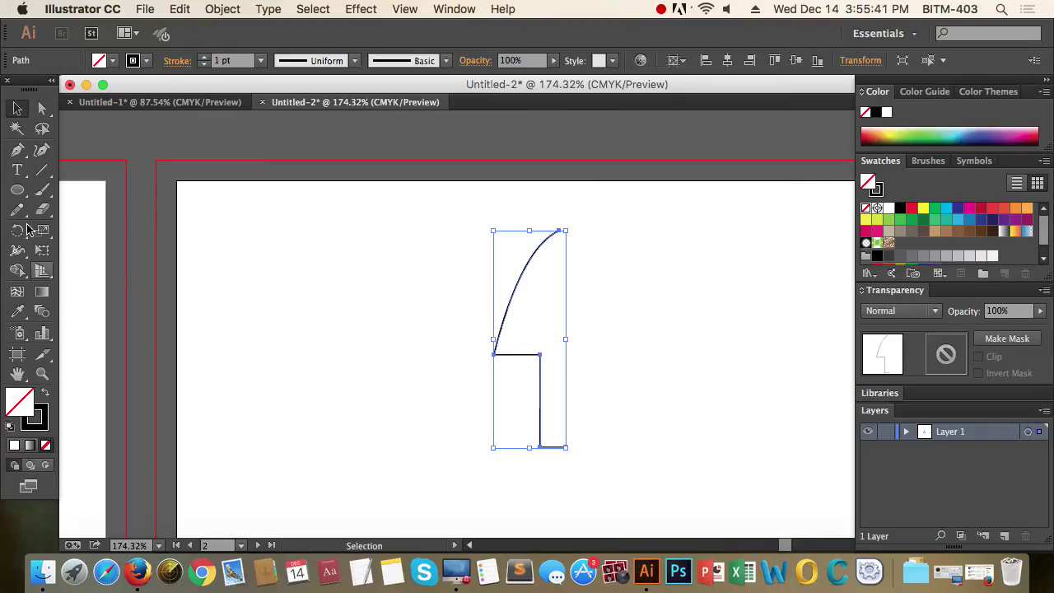
pyautogui.click(22, 234)
pyautogui.click(113, 251)
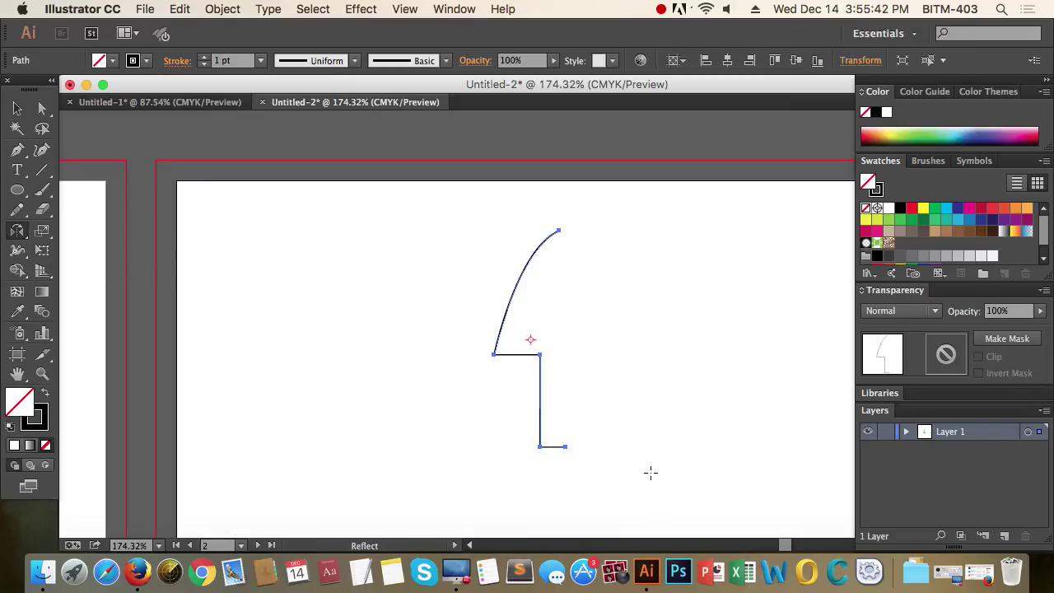
pyautogui.click(566, 447)
pyautogui.moveTo(559, 246); pyautogui.dragTo(568, 234)
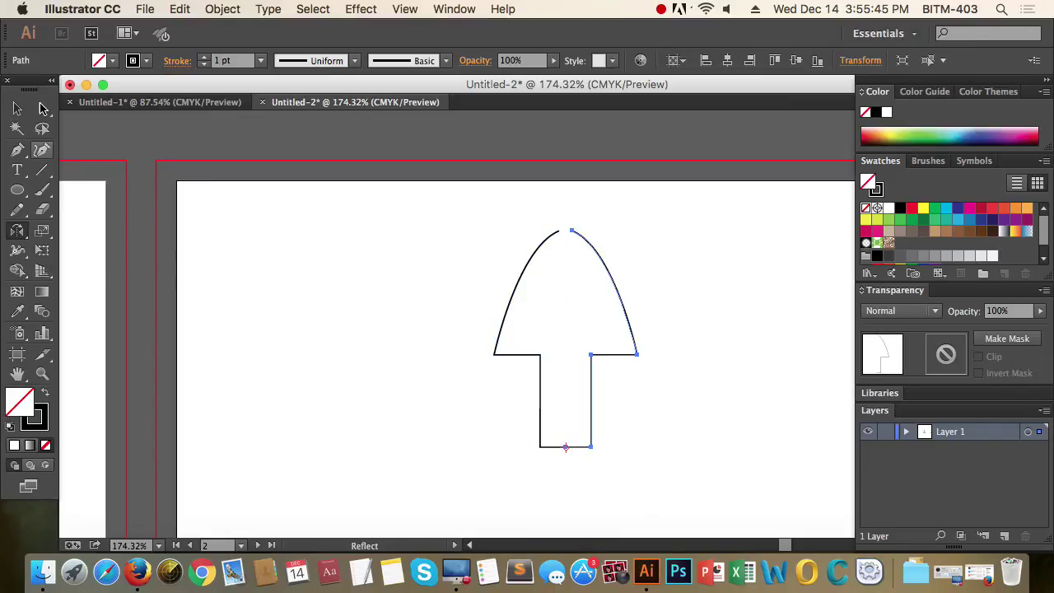
pyautogui.click(42, 108)
pyautogui.click(718, 258)
# Average the two open tip anchors of the arrow halves along Both axes so they meet at one point
pyautogui.press('super+space')
pyautogui.moveTo(507, 209); pyautogui.dragTo(683, 286)
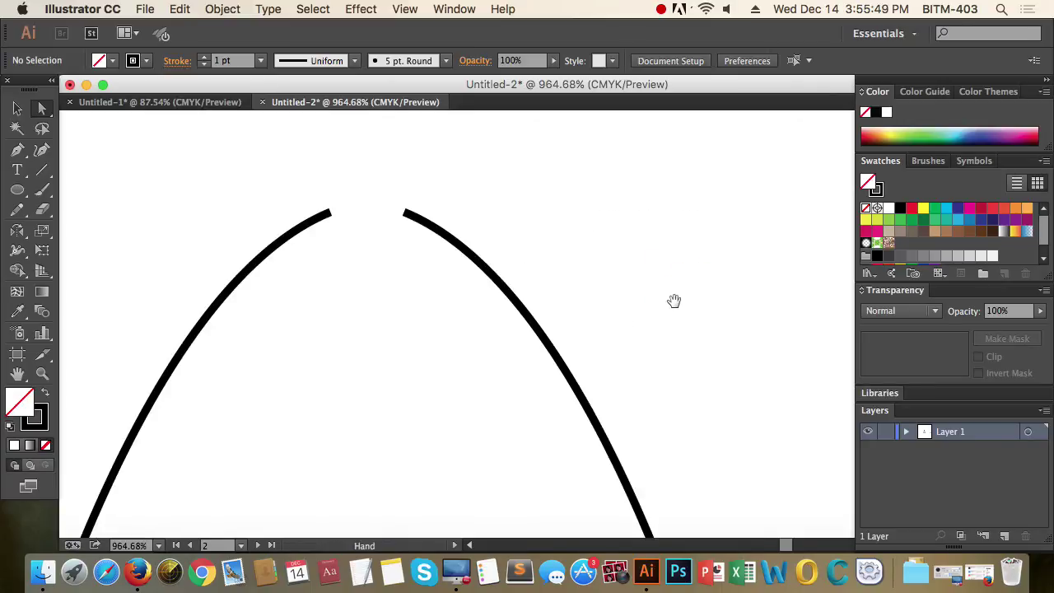
pyautogui.hscroll(-5, 683, 289)
pyautogui.moveTo(459, 169); pyautogui.dragTo(614, 283)
pyautogui.click(216, 9)
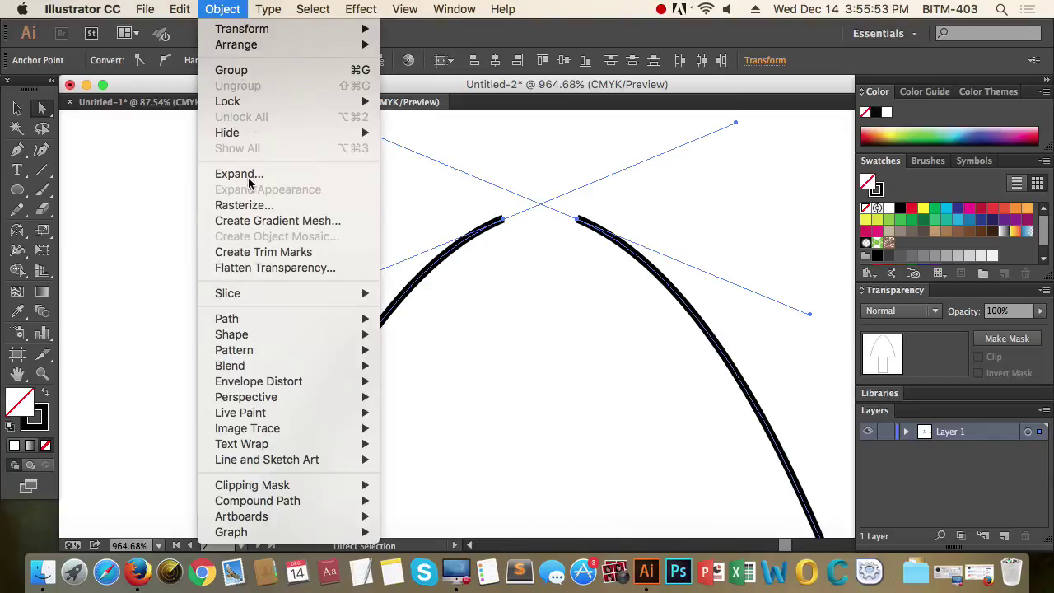
pyautogui.moveTo(273, 321)
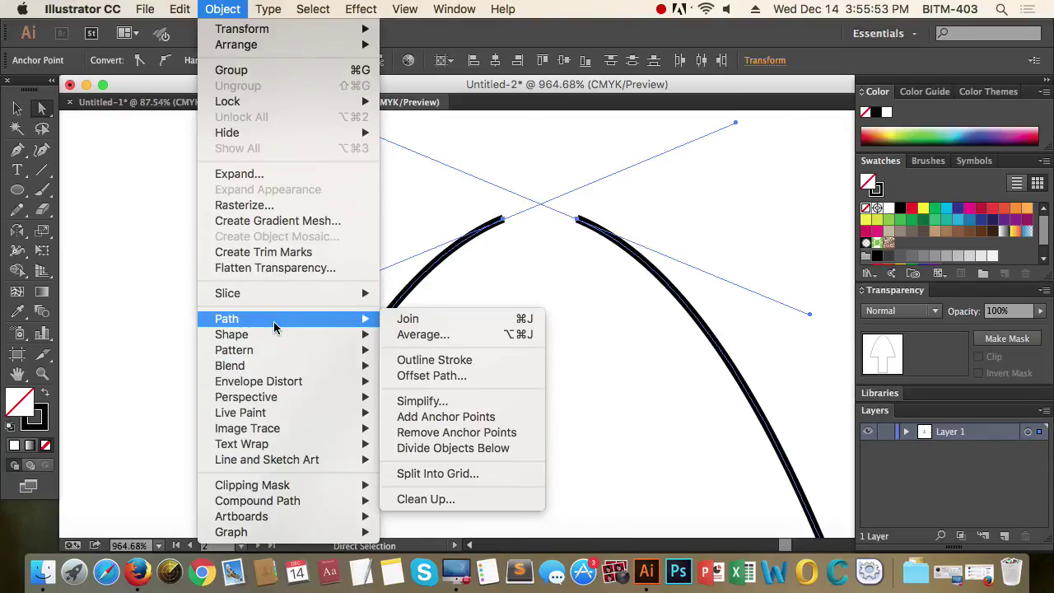
pyautogui.click(498, 336)
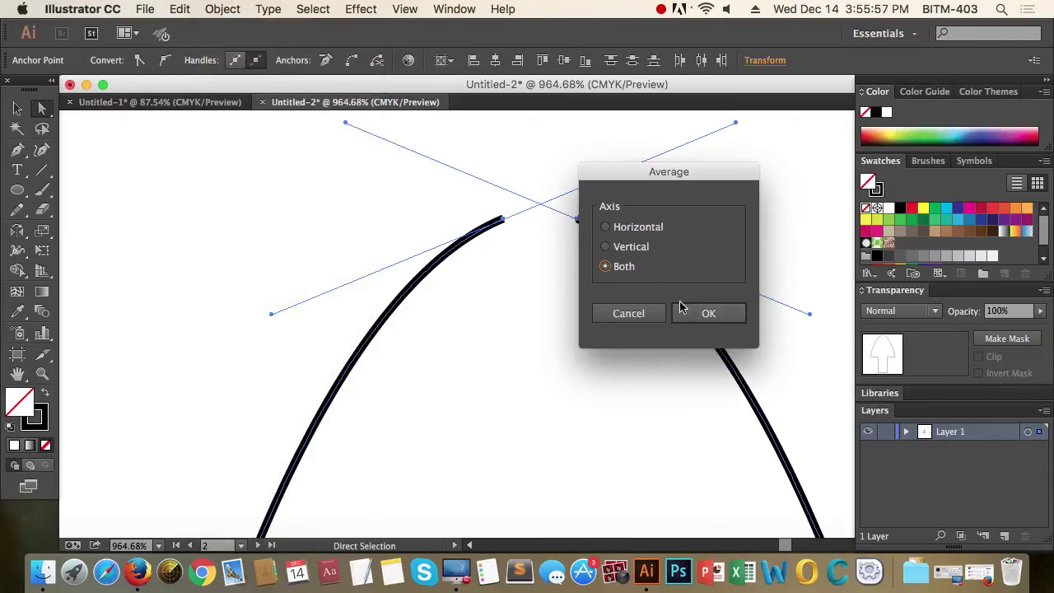
pyautogui.click(702, 312)
pyautogui.click(228, 375)
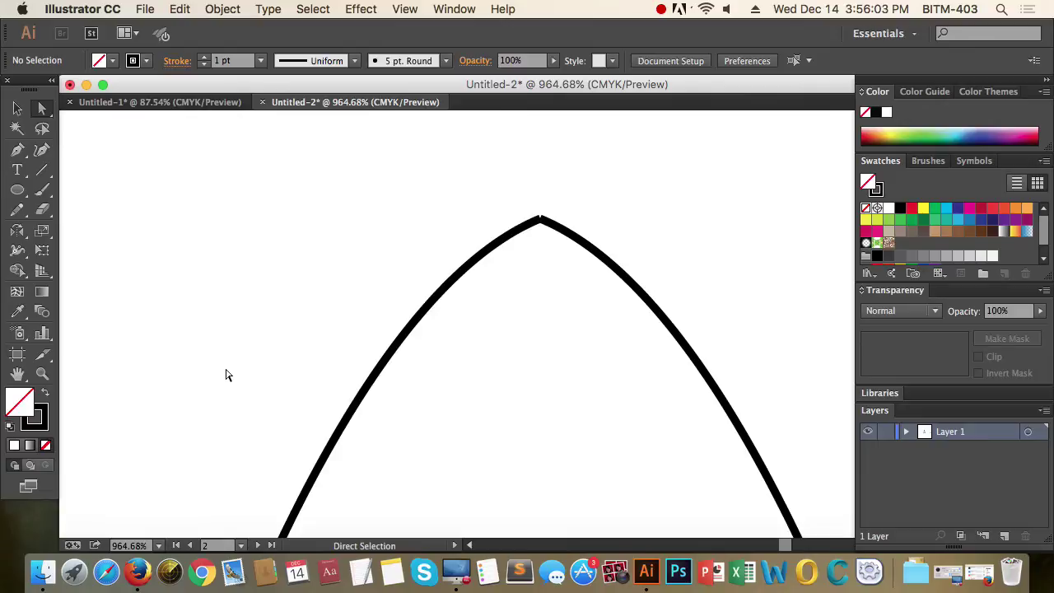
pyautogui.moveTo(441, 185); pyautogui.dragTo(608, 279)
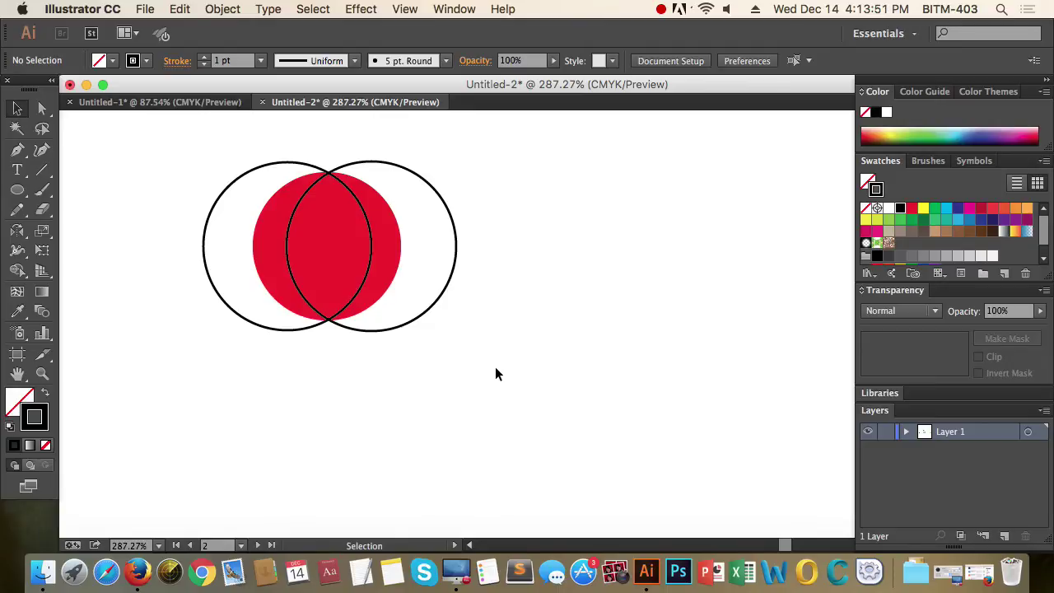
pyautogui.moveTo(495, 368); pyautogui.dragTo(433, 280)
pyautogui.click(475, 338)
pyautogui.moveTo(475, 338); pyautogui.dragTo(417, 288)
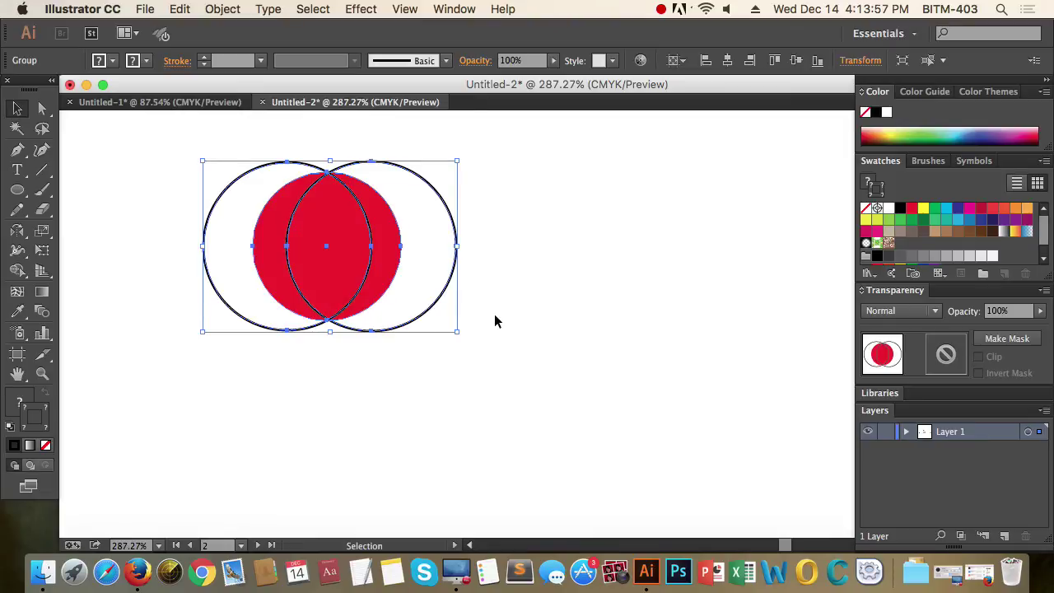
pyautogui.click(494, 354)
pyautogui.moveTo(501, 365); pyautogui.dragTo(275, 242)
# Delete the quadrilateral below the red circle group
pyautogui.keyDown('alt'); pyautogui.keyDown('super'); pyautogui.click(390, 318); pyautogui.keyUp('super'); pyautogui.keyUp('alt')
pyautogui.keyDown('alt'); pyautogui.keyDown('super'); pyautogui.click(390, 318); pyautogui.keyUp('super'); pyautogui.keyUp('alt')
pyautogui.keyDown('alt'); pyautogui.keyDown('super'); pyautogui.click(414, 305); pyautogui.keyUp('super'); pyautogui.keyUp('alt')
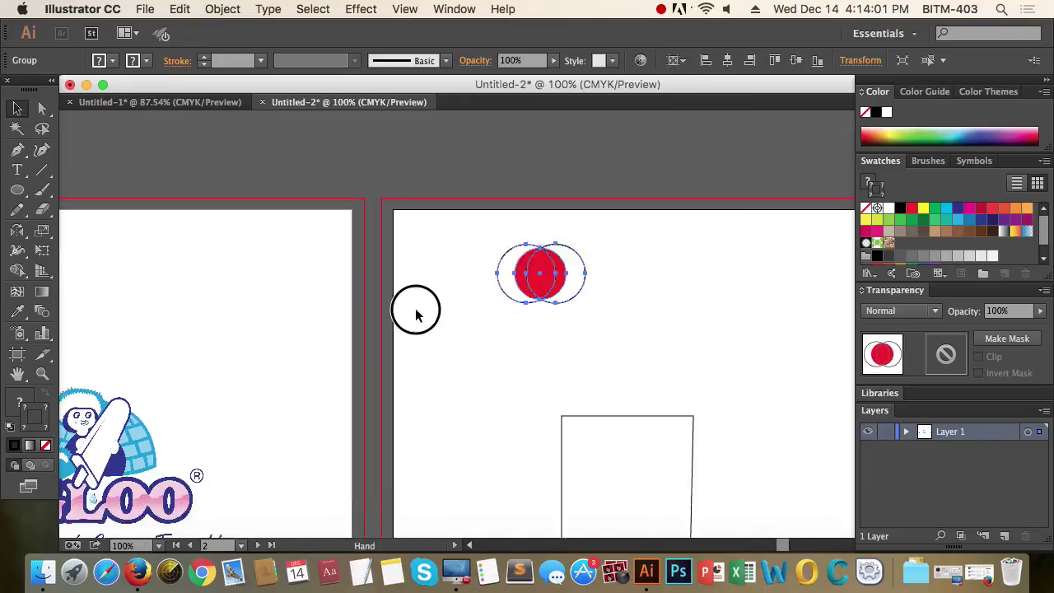
pyautogui.click(552, 413)
pyautogui.press('Delete')
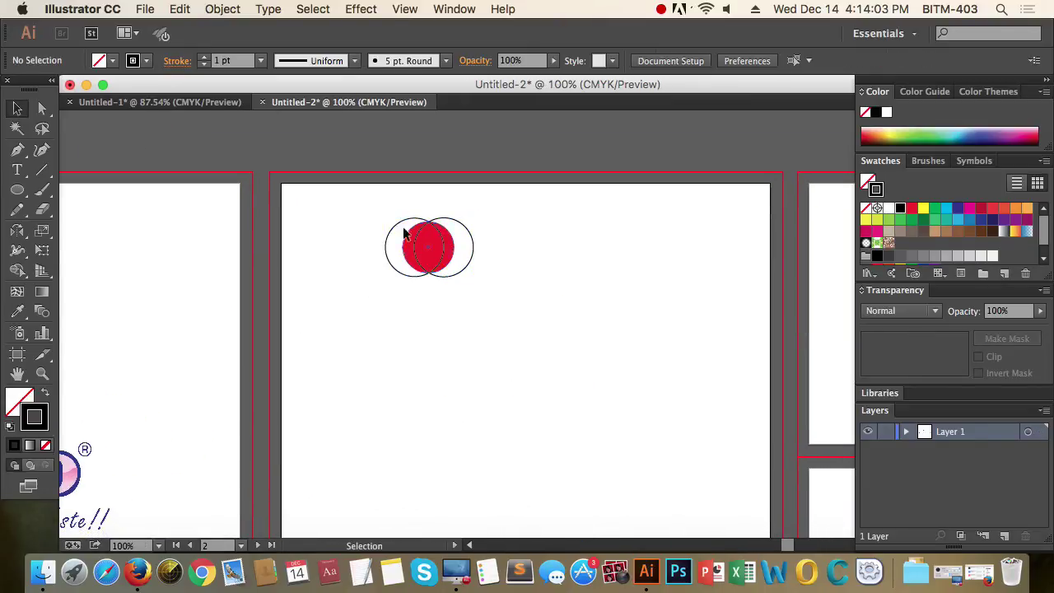
# Duplicate the red circle group beside the original, and copy both groups as a second row below
pyautogui.click(408, 235)
pyautogui.moveTo(436, 254); pyautogui.dragTo(533, 263)
pyautogui.click(557, 350)
pyautogui.moveTo(584, 349); pyautogui.dragTo(360, 203)
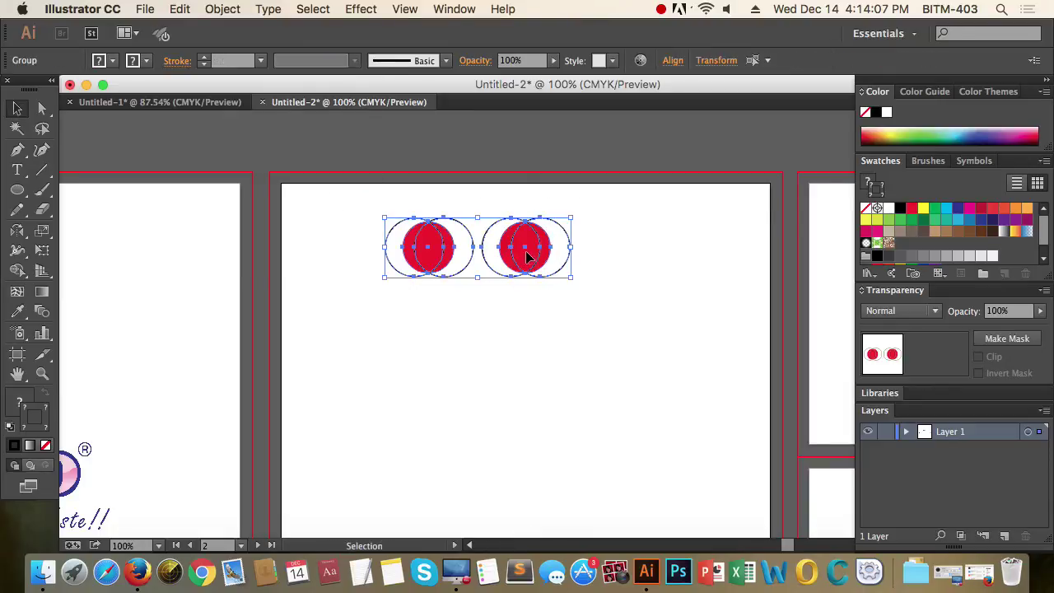
pyautogui.moveTo(532, 251); pyautogui.dragTo(537, 367)
pyautogui.click(602, 407)
# Draw a test circle with no fill and a black stroke in the empty area above and left of the circle groups
pyautogui.press('super+space')
pyautogui.moveTo(341, 277); pyautogui.dragTo(640, 443)
pyautogui.click(404, 346)
pyautogui.click(349, 466)
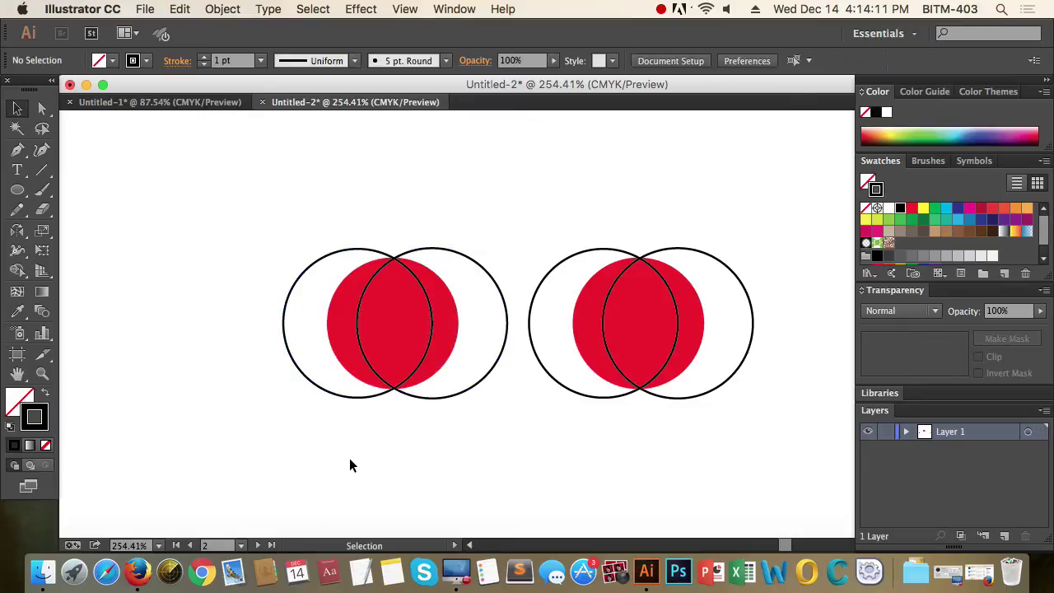
pyautogui.click(17, 190)
pyautogui.moveTo(192, 221)
pyautogui.mouseDown()
pyautogui.moveTo(248, 261)
pyautogui.moveTo(248, 275)
pyautogui.mouseUp()
pyautogui.click(18, 108)
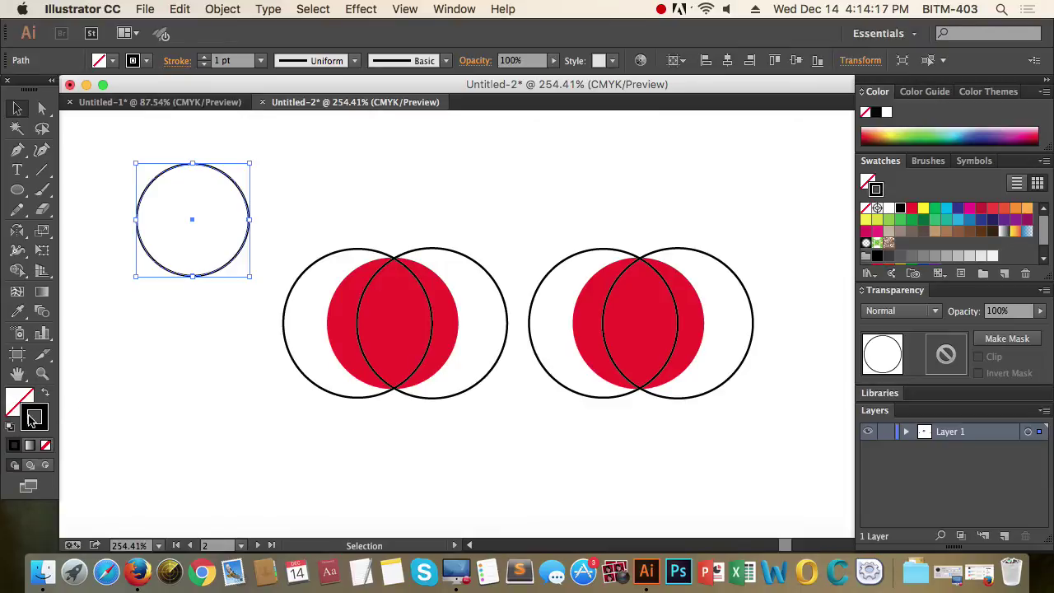
# Convert the test circle's stroke to a filled shape with Outline Stroke, and delete the outlined circle
pyautogui.click(220, 9)
pyautogui.moveTo(266, 318)
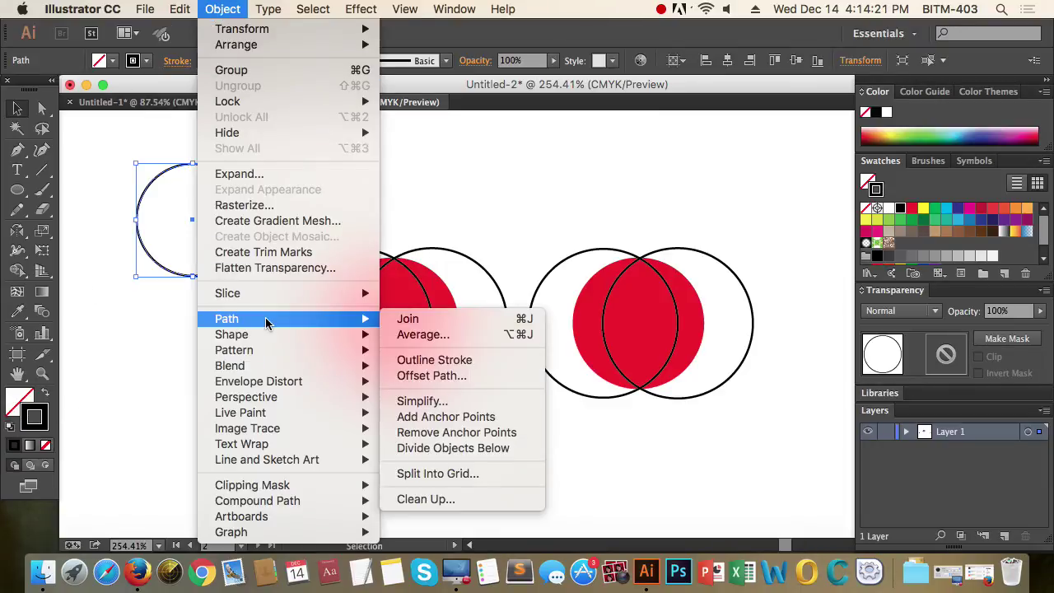
pyautogui.click(460, 362)
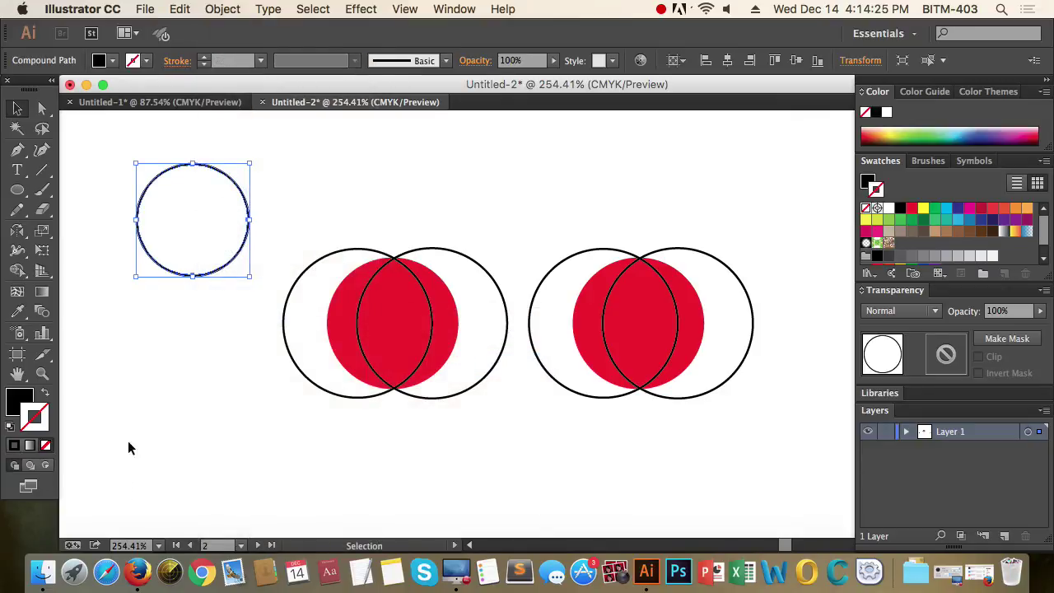
pyautogui.click(209, 364)
pyautogui.moveTo(113, 142); pyautogui.dragTo(255, 278)
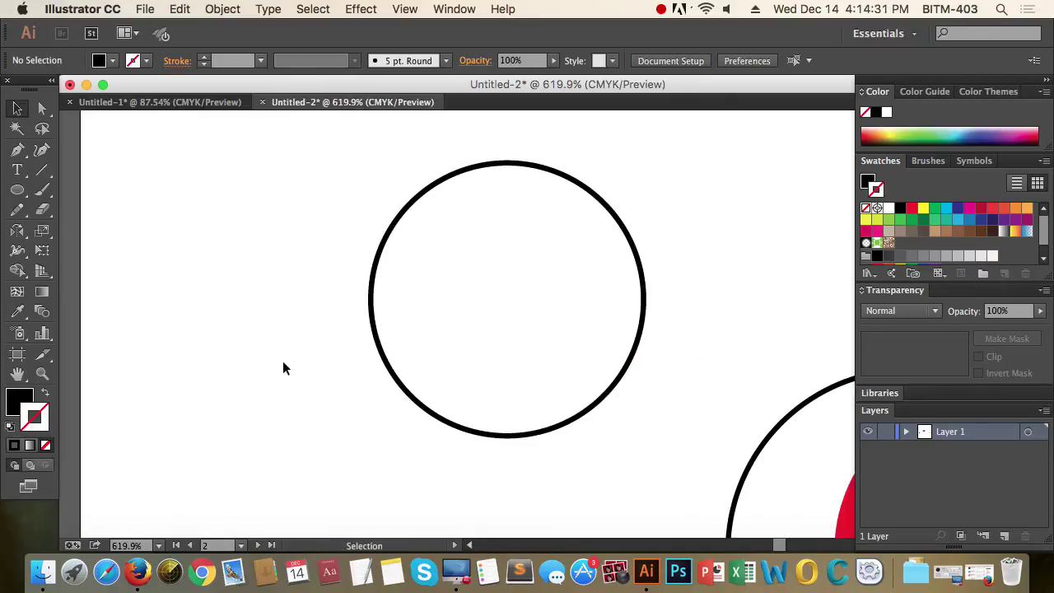
pyautogui.moveTo(283, 369); pyautogui.dragTo(487, 360)
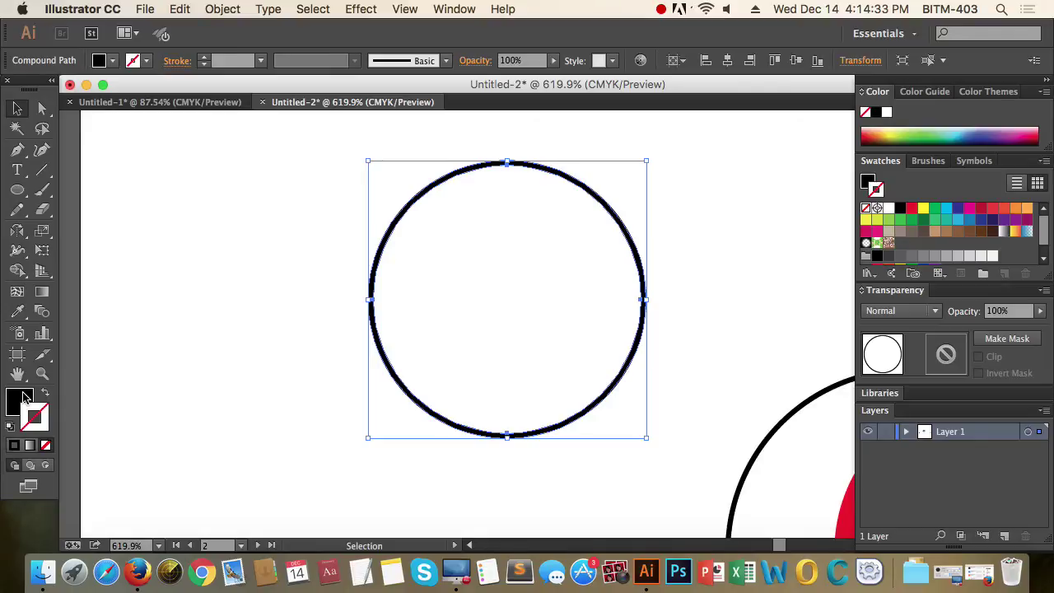
pyautogui.click(291, 384)
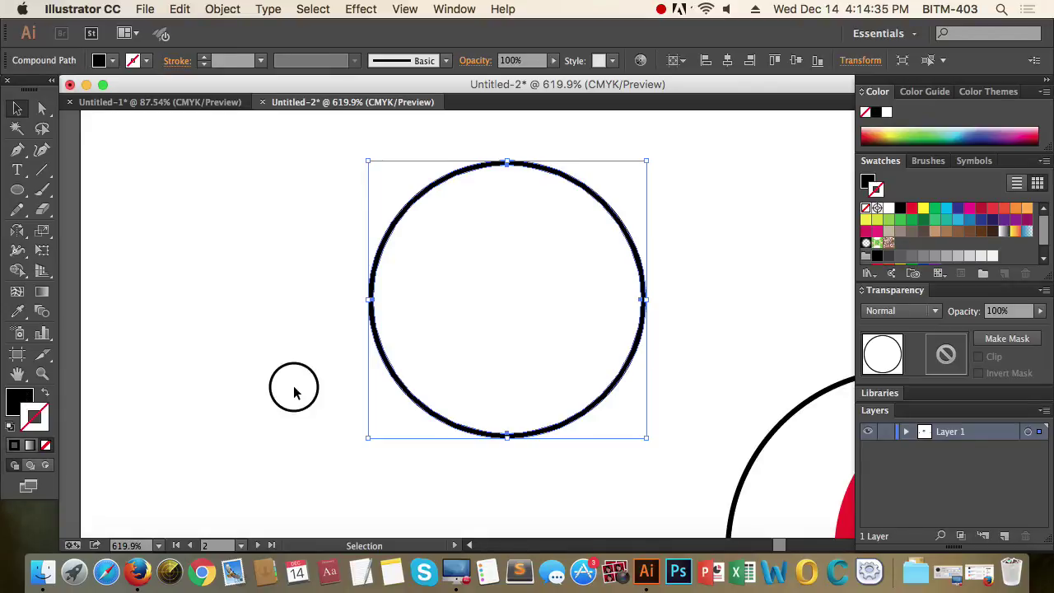
pyautogui.click(425, 342)
pyautogui.press('Delete')
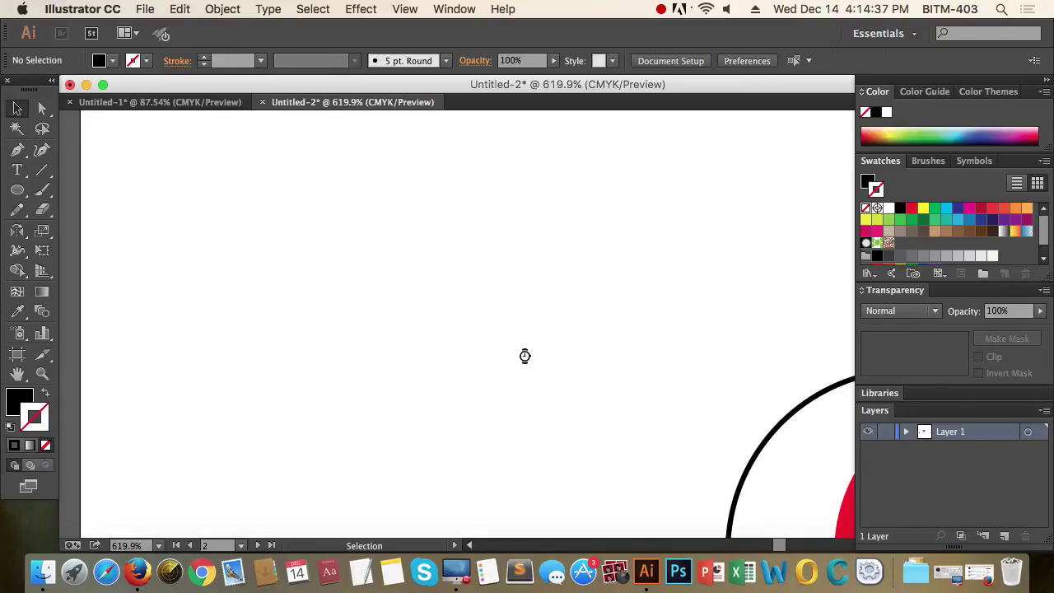
# Turn off Scale Rectangle Corners and Scale Strokes & Effects in the Scale options
pyautogui.doubleClick(42, 231)
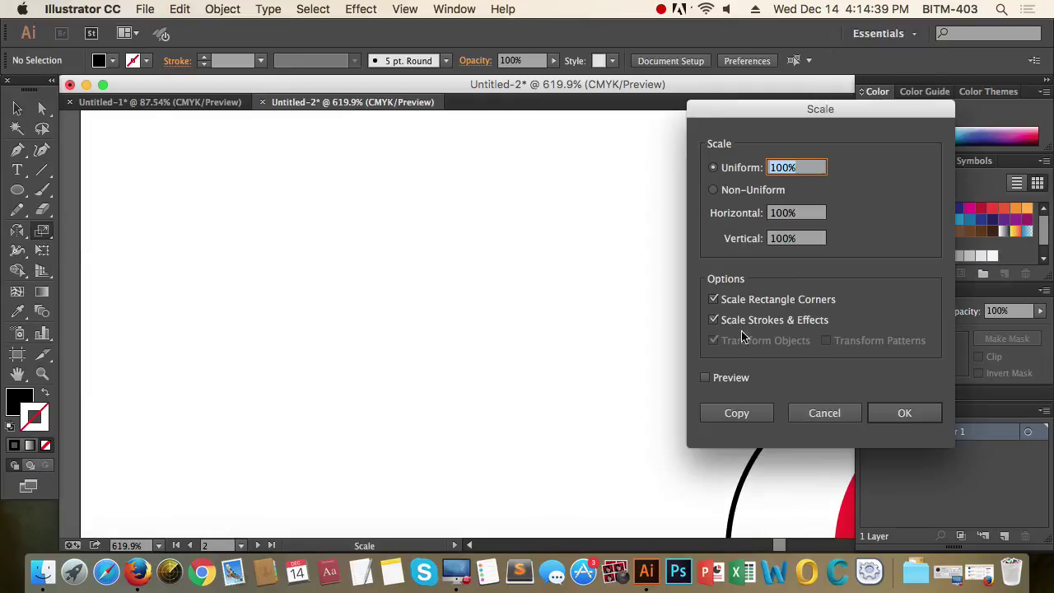
pyautogui.click(759, 304)
pyautogui.click(744, 320)
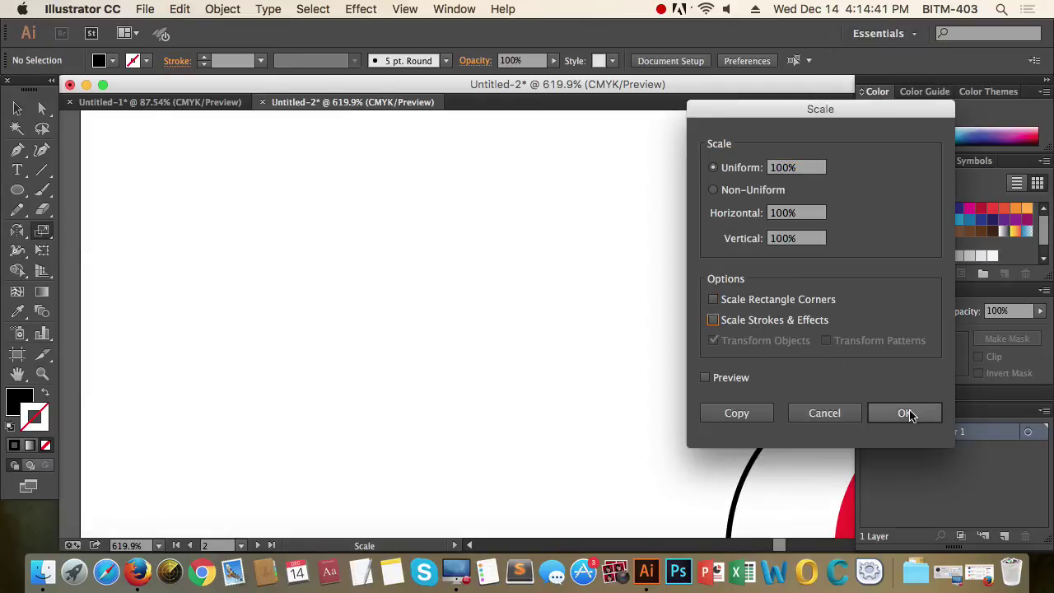
pyautogui.click(905, 413)
pyautogui.press('v')
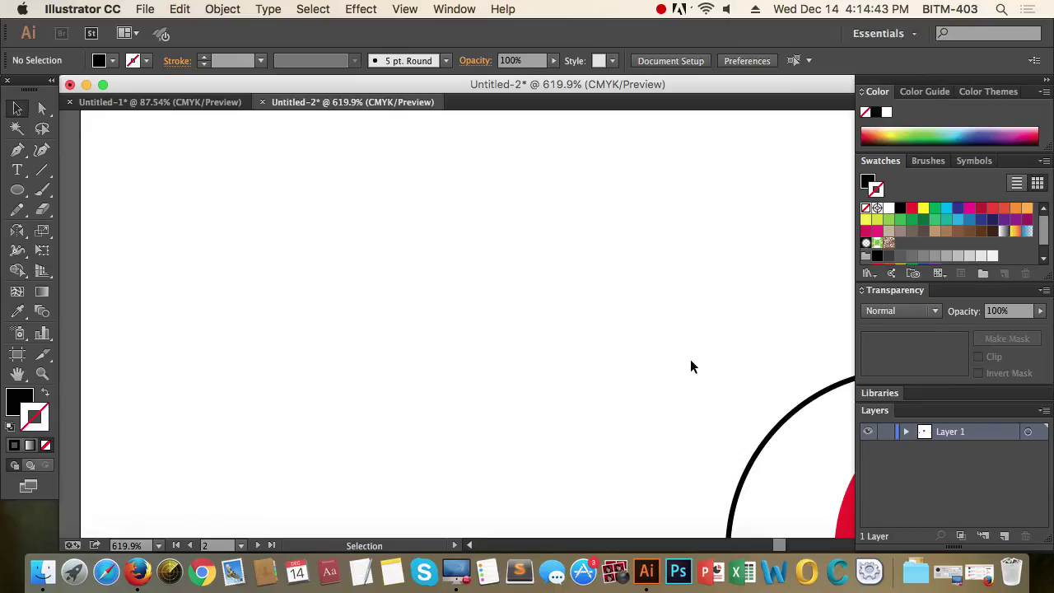
# Apply Outline Stroke to the two circle groups in the left column, and deselect them
pyautogui.keyDown('alt'); pyautogui.keyDown('super'); pyautogui.click(664, 345); pyautogui.keyUp('super'); pyautogui.keyUp('alt')
pyautogui.keyDown('alt'); pyautogui.keyDown('super'); pyautogui.click(664, 344); pyautogui.keyUp('super'); pyautogui.keyUp('alt')
pyautogui.keyDown('alt'); pyautogui.keyDown('super'); pyautogui.click(663, 343); pyautogui.keyUp('super'); pyautogui.keyUp('alt')
pyautogui.keyDown('alt'); pyautogui.keyDown('super'); pyautogui.click(664, 342); pyautogui.keyUp('super'); pyautogui.keyUp('alt')
pyautogui.keyDown('alt'); pyautogui.keyDown('super'); pyautogui.click(663, 343); pyautogui.keyUp('super'); pyautogui.keyUp('alt')
pyautogui.keyDown('alt'); pyautogui.keyDown('super'); pyautogui.click(511, 294); pyautogui.keyUp('super'); pyautogui.keyUp('alt')
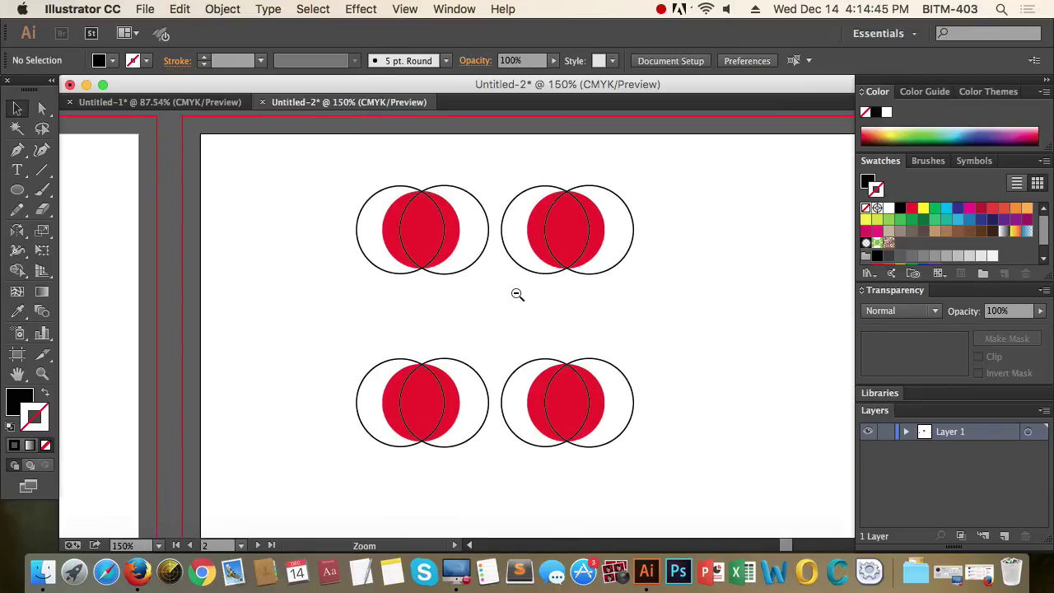
pyautogui.moveTo(363, 154); pyautogui.dragTo(477, 405)
pyautogui.click(221, 9)
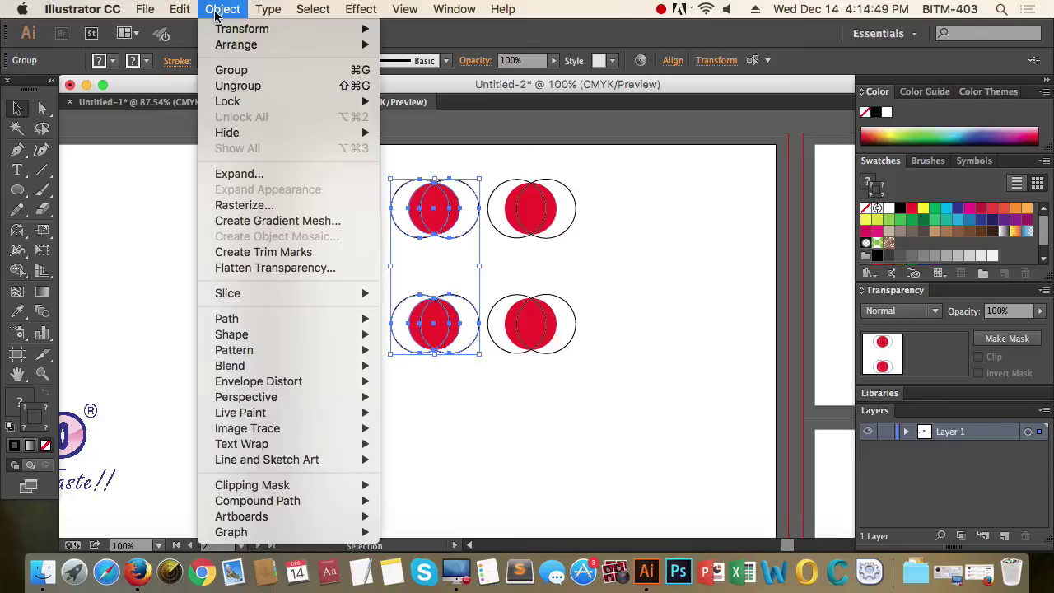
pyautogui.moveTo(302, 328)
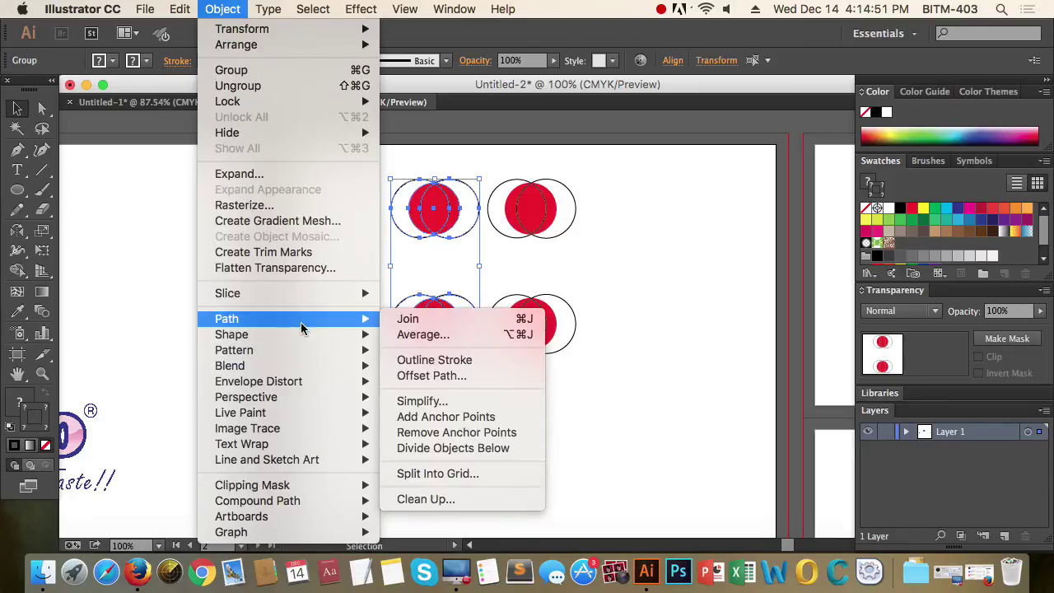
pyautogui.click(475, 367)
pyautogui.click(655, 381)
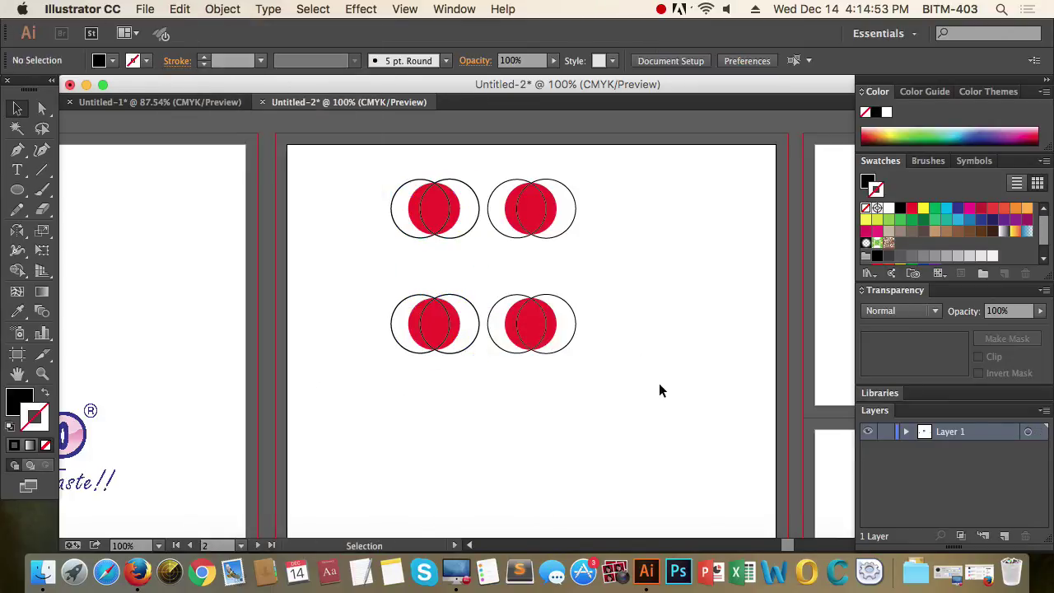
# Enlarge the lower row's two circle groups proportionally until each black circle is about 7.74 in wide, move them down, and deselect them
pyautogui.moveTo(316, 270); pyautogui.dragTo(614, 416)
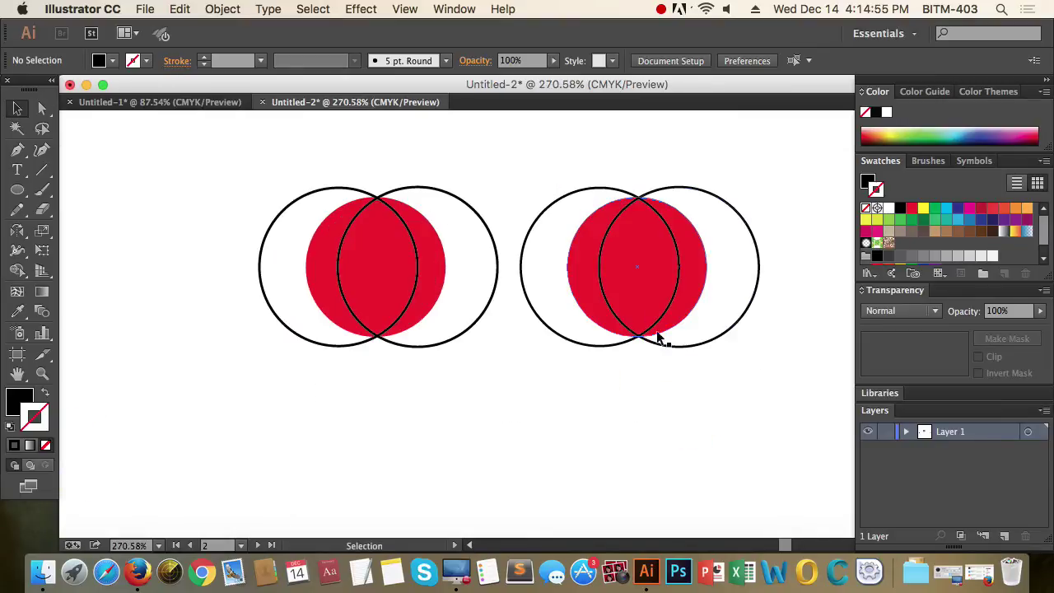
pyautogui.moveTo(774, 433); pyautogui.dragTo(237, 168)
pyautogui.press('super+minus')
pyautogui.press('super+minus')
pyautogui.press('super+minus')
pyautogui.press('super+minus')
pyautogui.press('super+minus')
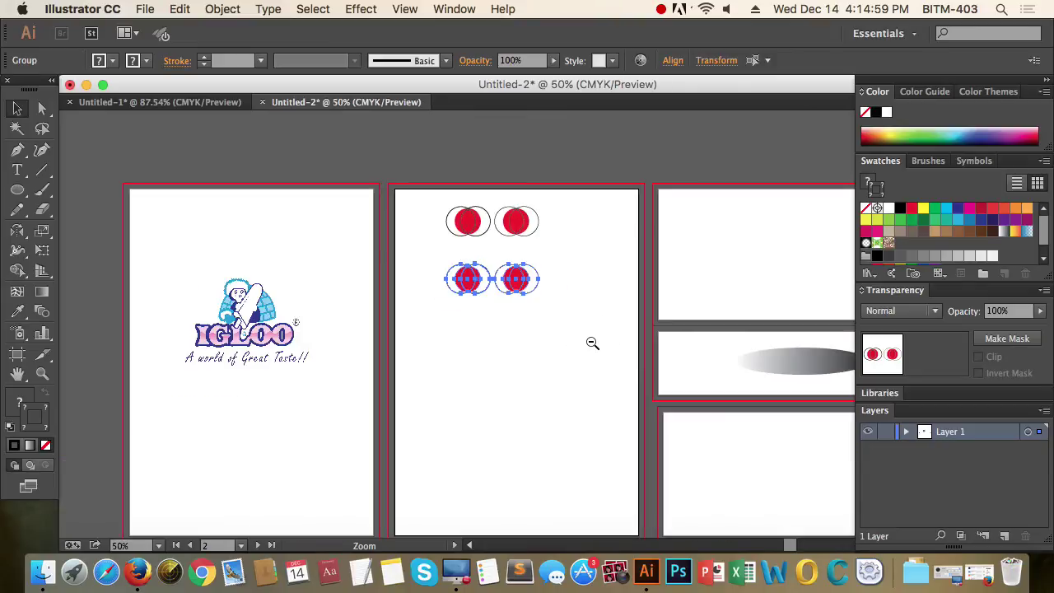
pyautogui.moveTo(542, 303); pyautogui.dragTo(856, 407)
pyautogui.moveTo(623, 280); pyautogui.dragTo(630, 410)
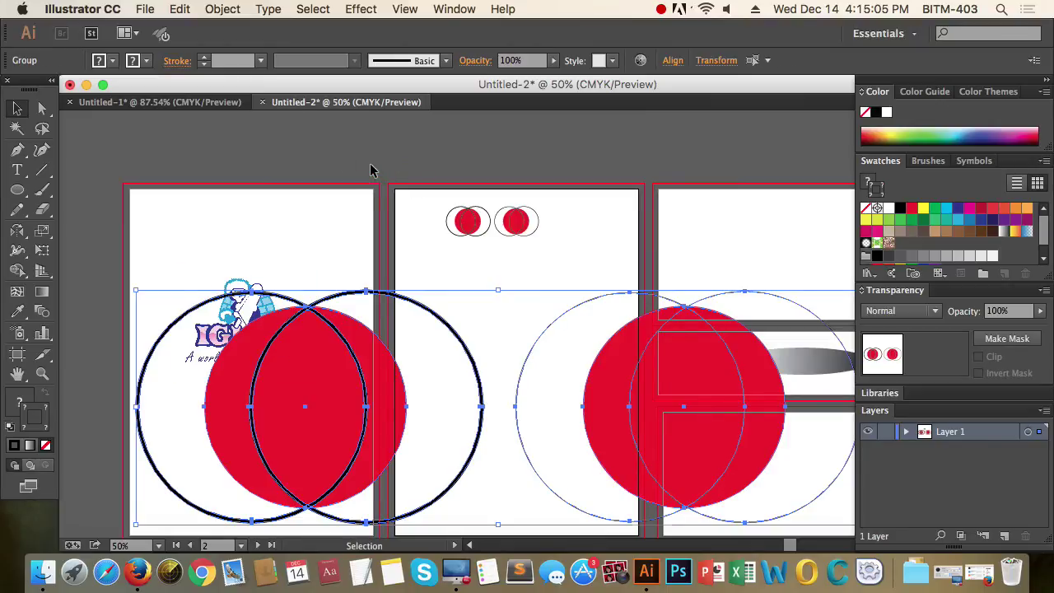
pyautogui.press('super+shift+a')
# Delete the gray gradient ellipse on the middle right-hand artboard
pyautogui.keyDown('alt'); pyautogui.click(565, 378); pyautogui.keyUp('alt')
pyautogui.hscroll(2, 510, 346)
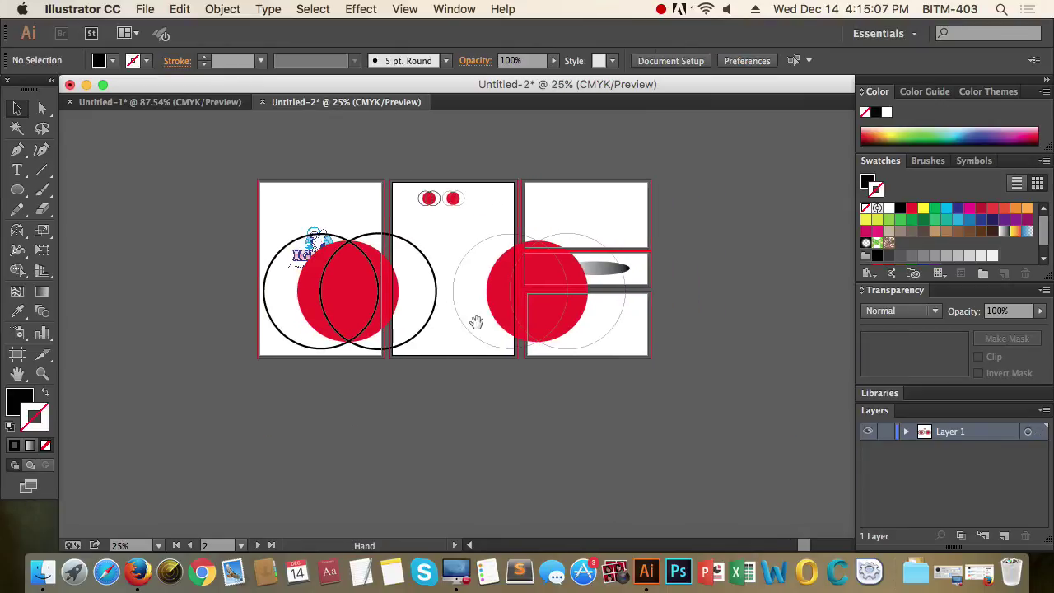
pyautogui.click(626, 269)
pyautogui.press('Delete')
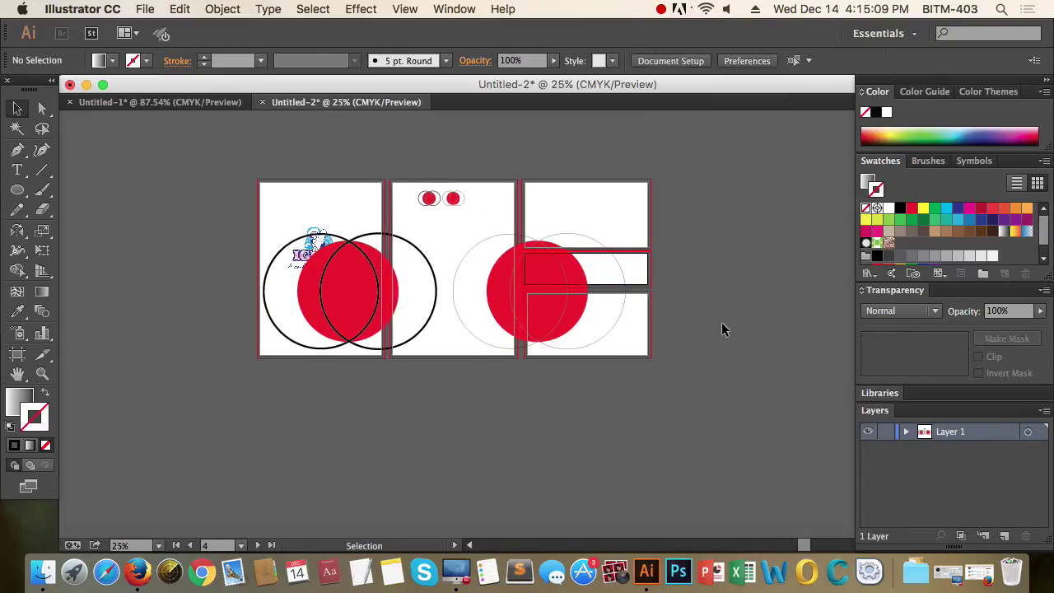
# Select the left black circle in the enlarged live-stroke group on its own and display its stroke settings
pyautogui.click(462, 338)
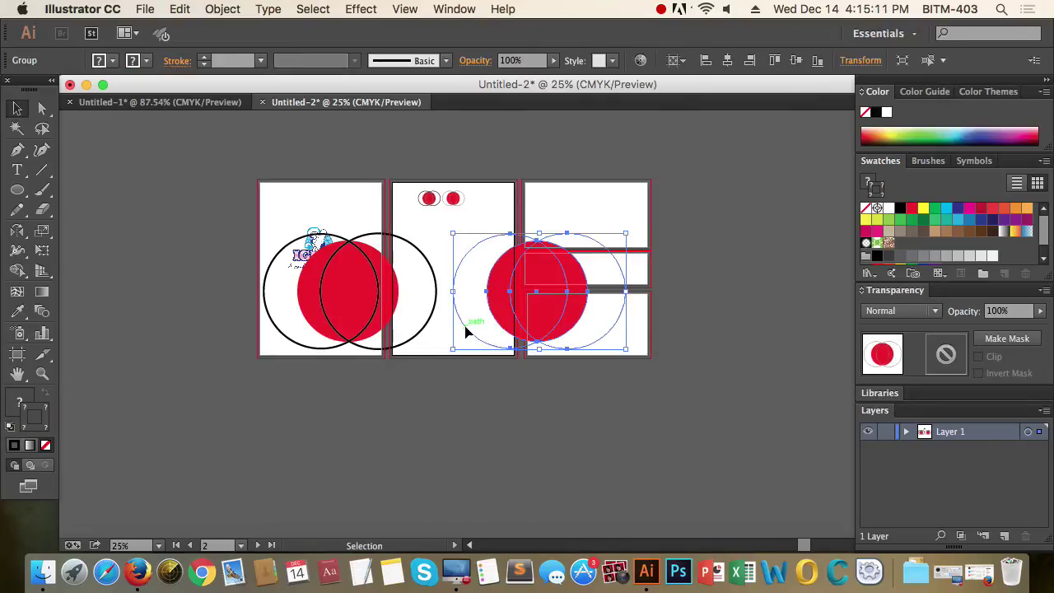
pyautogui.press('a')
pyautogui.click(469, 368)
pyautogui.click(479, 348)
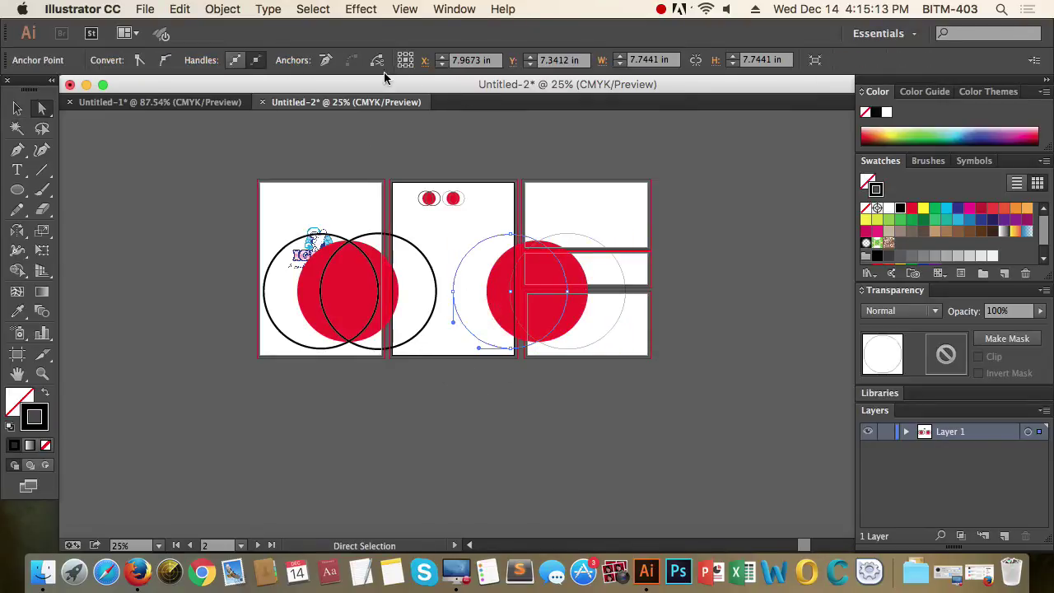
pyautogui.click(17, 108)
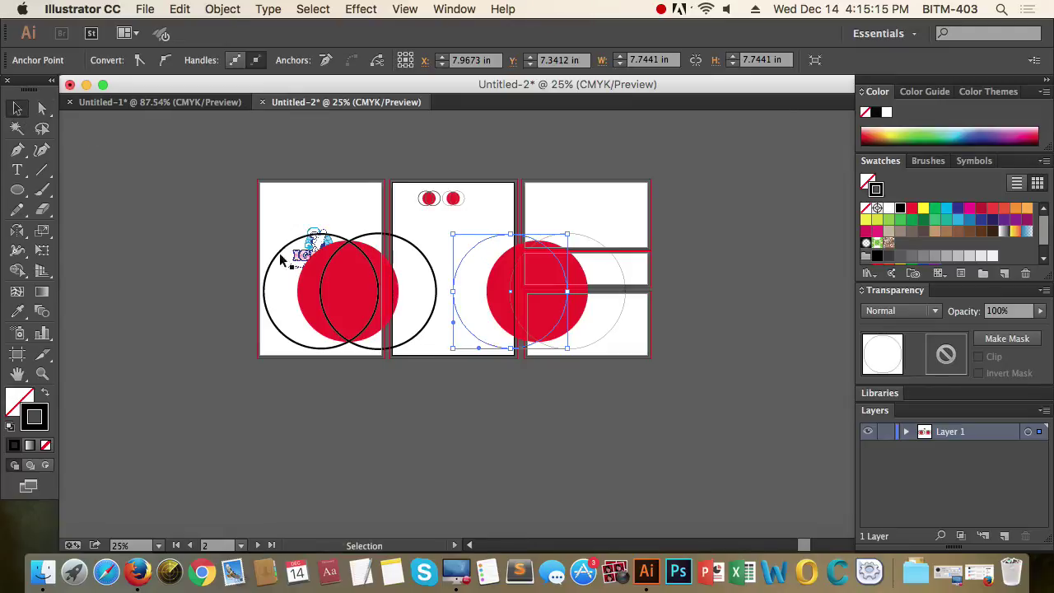
pyautogui.click(467, 381)
pyautogui.moveTo(462, 354)
pyautogui.mouseDown()
pyautogui.moveTo(489, 334)
pyautogui.moveTo(466, 353)
pyautogui.mouseUp()
pyautogui.press('a')
pyautogui.click(454, 377)
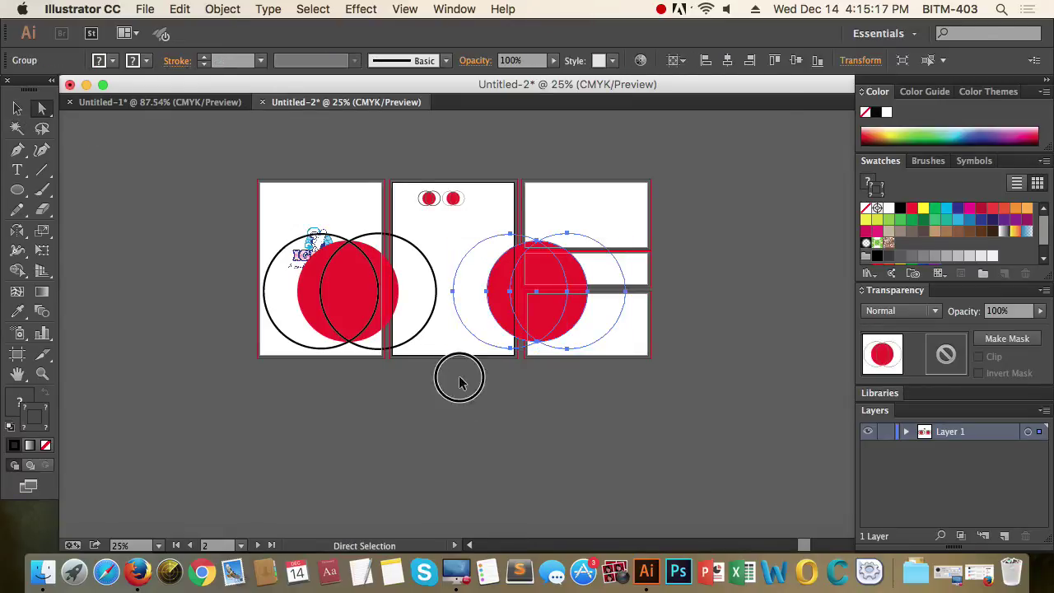
pyautogui.click(479, 348)
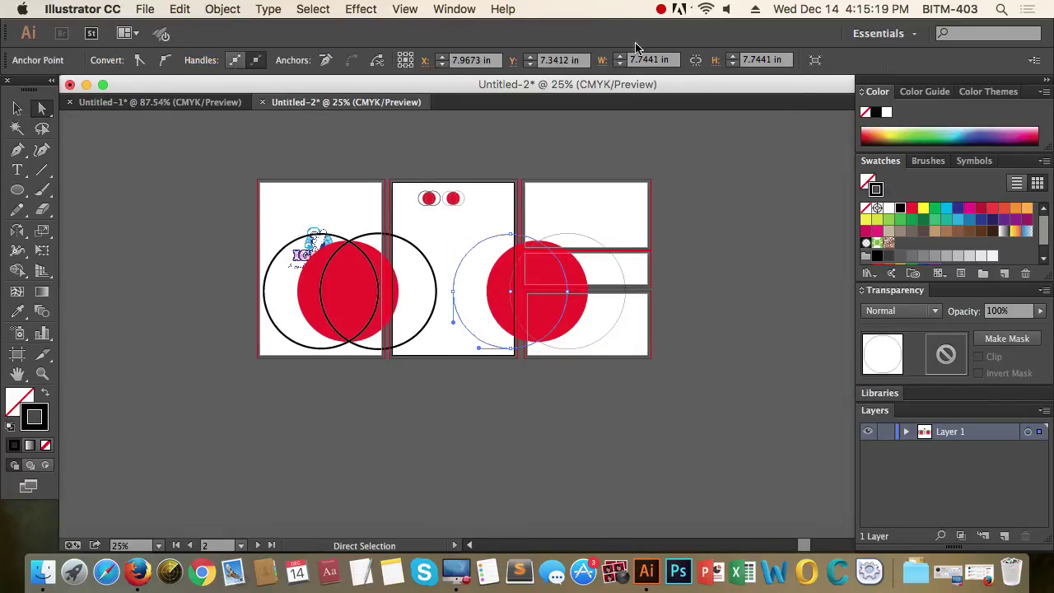
pyautogui.click(454, 10)
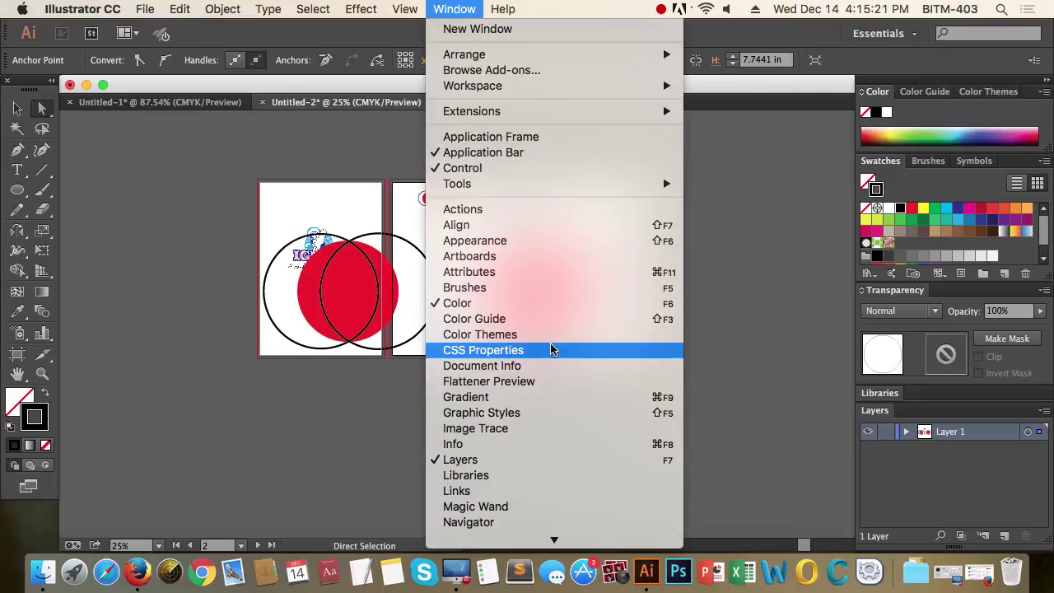
pyautogui.scroll(-5, 536, 473)
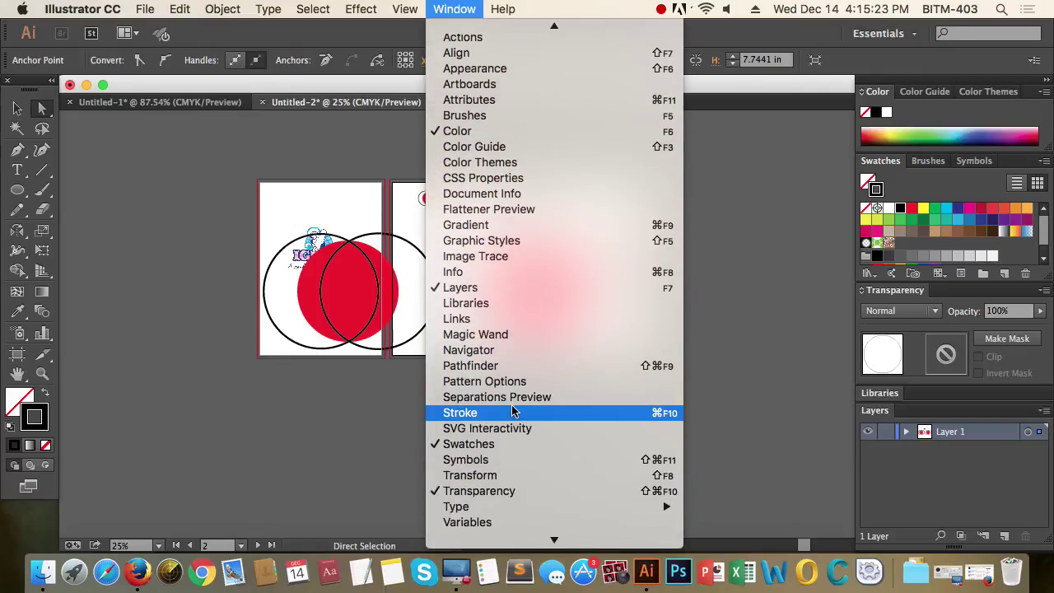
pyautogui.click(513, 412)
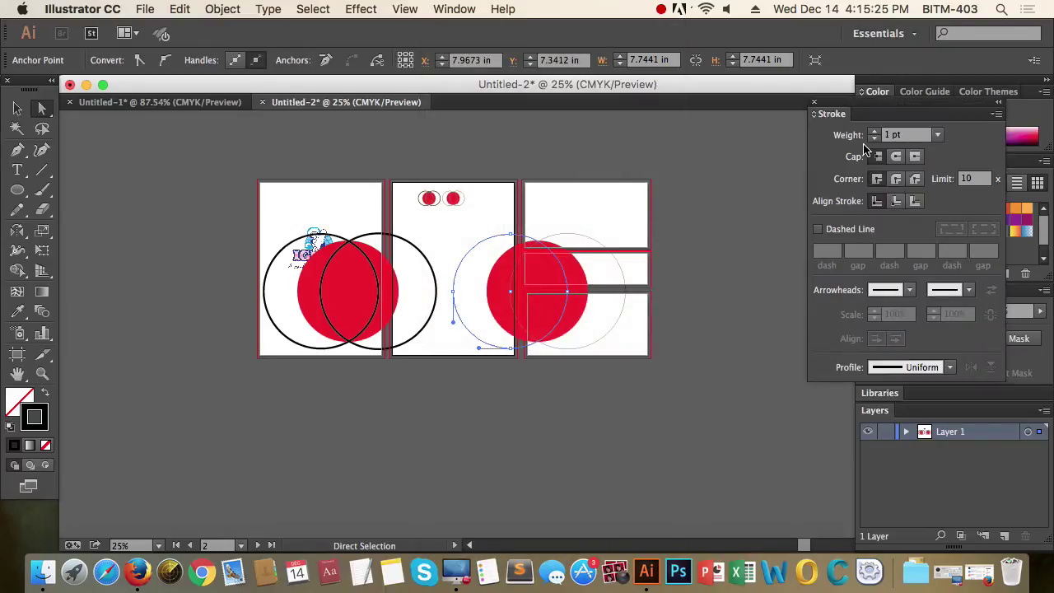
# Clear the selection and compare the line thickness of the enlarged outlined group with that of the live-stroke group
pyautogui.click(433, 437)
pyautogui.moveTo(431, 294); pyautogui.dragTo(482, 341)
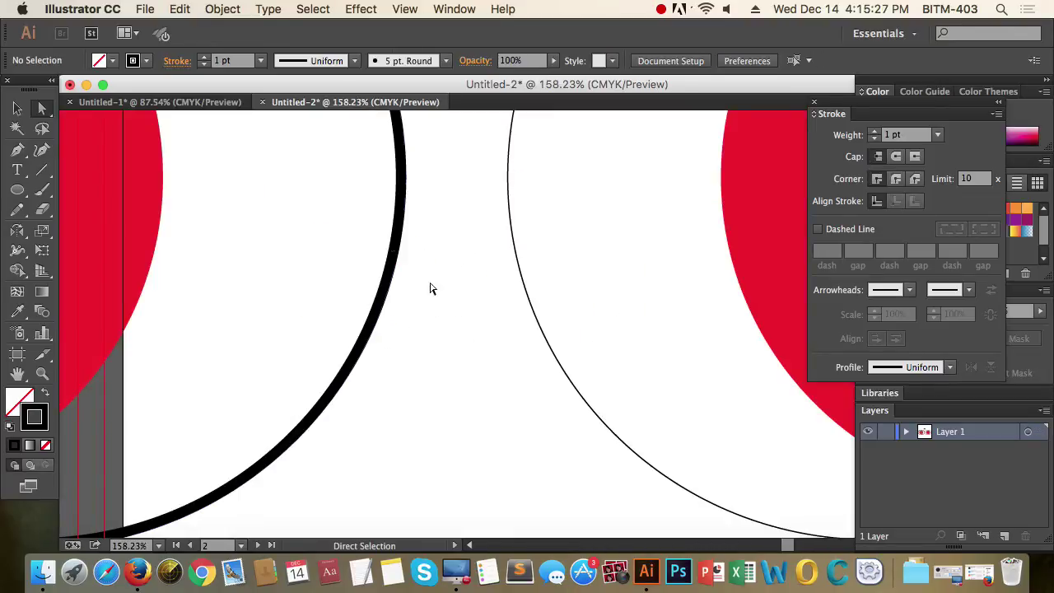
pyautogui.keyDown('alt'); pyautogui.keyDown('super'); pyautogui.click(501, 264); pyautogui.keyUp('super'); pyautogui.keyUp('alt')
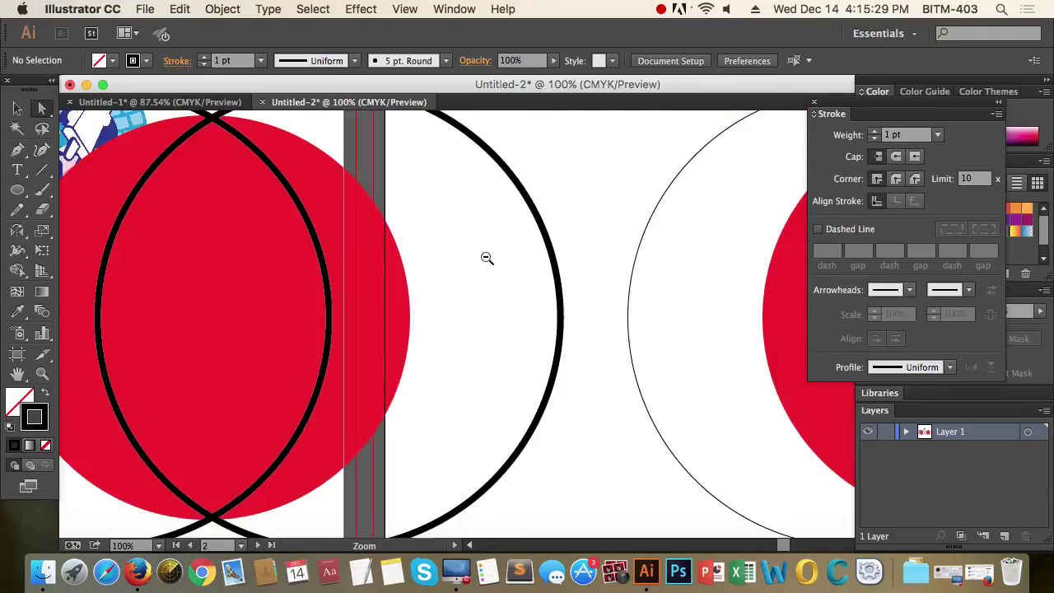
pyautogui.keyDown('alt'); pyautogui.keyDown('super'); pyautogui.click(485, 258); pyautogui.keyUp('super'); pyautogui.keyUp('alt')
pyautogui.moveTo(470, 240); pyautogui.dragTo(390, 217)
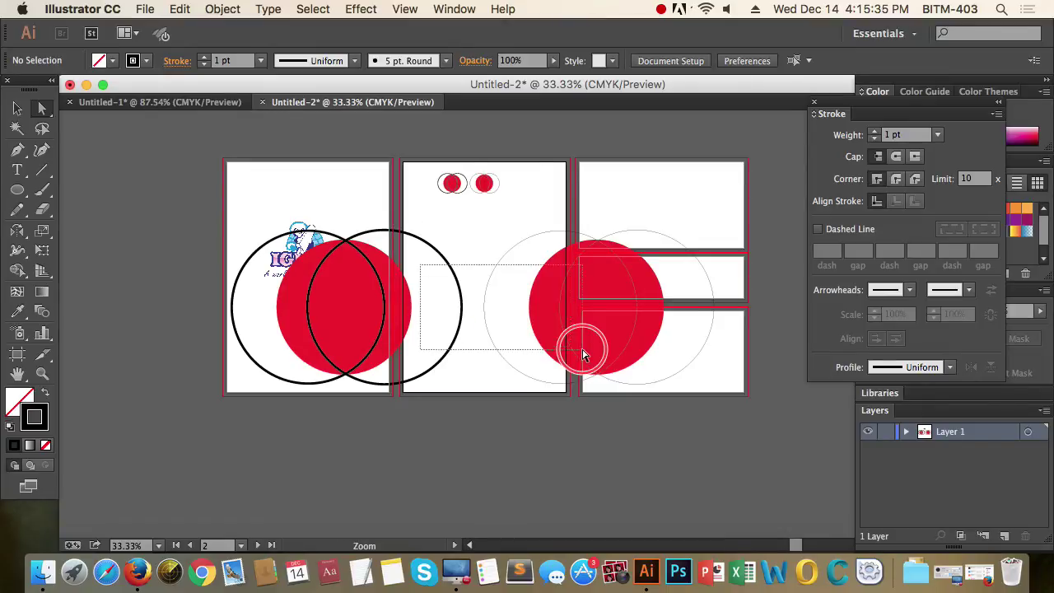
pyautogui.scroll(5, 577, 348)
pyautogui.keyDown('alt'); pyautogui.keyDown('super'); pyautogui.click(594, 330); pyautogui.keyUp('super'); pyautogui.keyUp('alt')
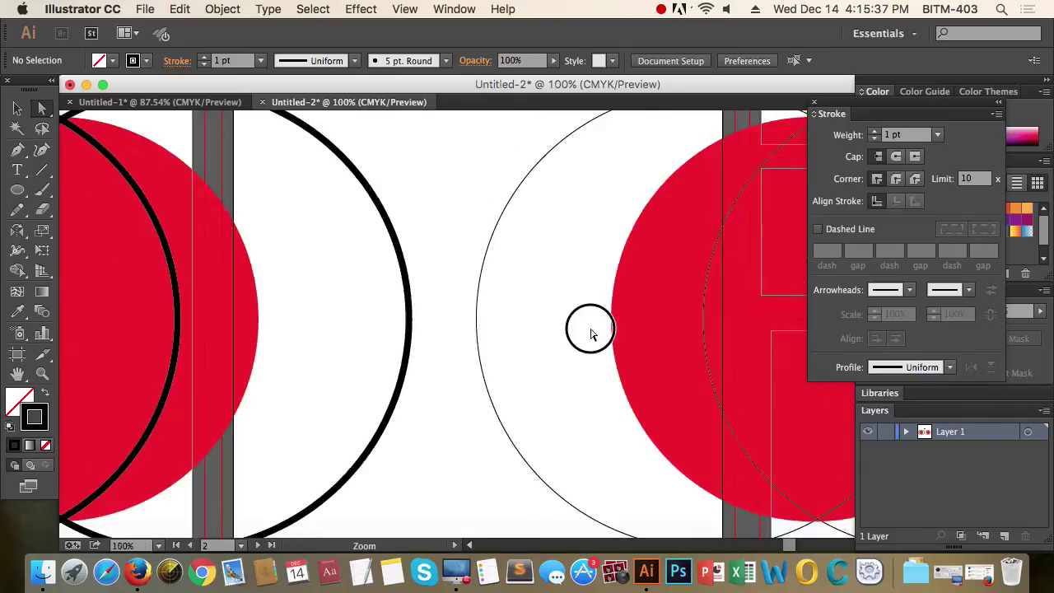
pyautogui.keyDown('alt'); pyautogui.keyDown('super'); pyautogui.click(588, 327); pyautogui.keyUp('super'); pyautogui.keyUp('alt')
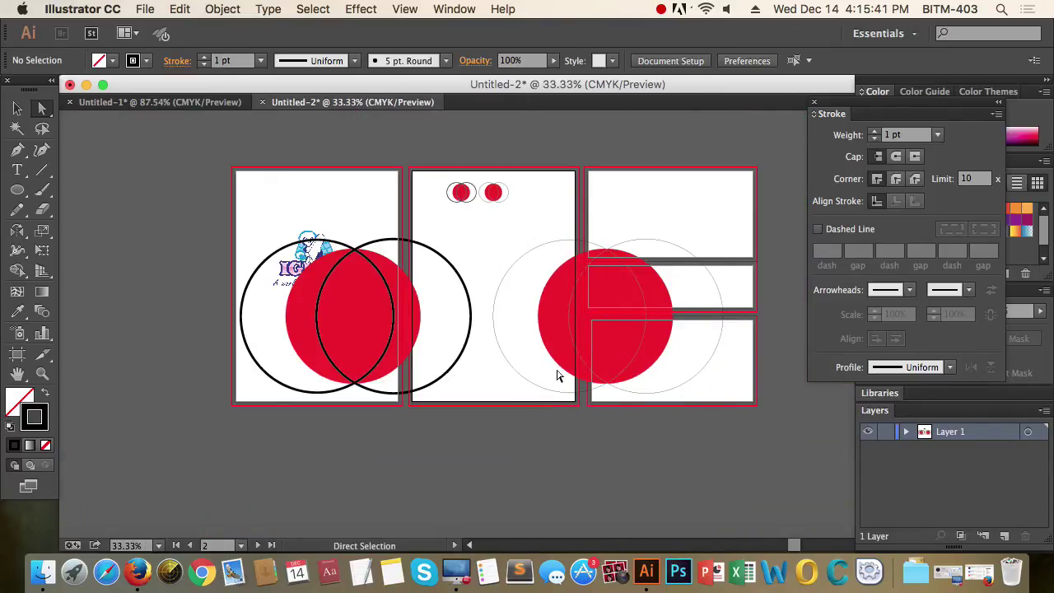
# Duplicate the two small circle groups at the top of the middle artboard directly below the originals
pyautogui.moveTo(412, 159); pyautogui.dragTo(552, 213)
pyautogui.press('v')
pyautogui.moveTo(264, 253); pyautogui.dragTo(768, 460)
pyautogui.moveTo(631, 355); pyautogui.dragTo(623, 502)
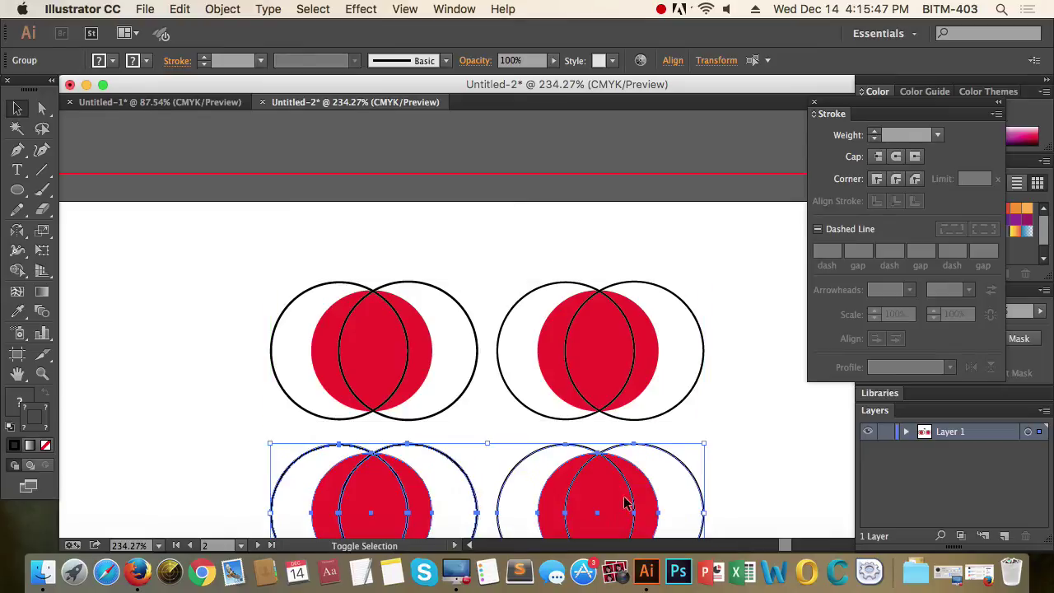
# Shrink the upper two circle groups proportionally until the live-stroke one is about 0.29 in wide, and deselect them
pyautogui.moveTo(478, 308); pyautogui.dragTo(636, 350)
pyautogui.moveTo(704, 420); pyautogui.dragTo(529, 377)
pyautogui.click(576, 393)
# Compare the line thickness of the shrunken outlined and live-stroke circle groups, selecting each in turn and clearing the selection
pyautogui.press('super+space')
pyautogui.moveTo(411, 334); pyautogui.dragTo(610, 404)
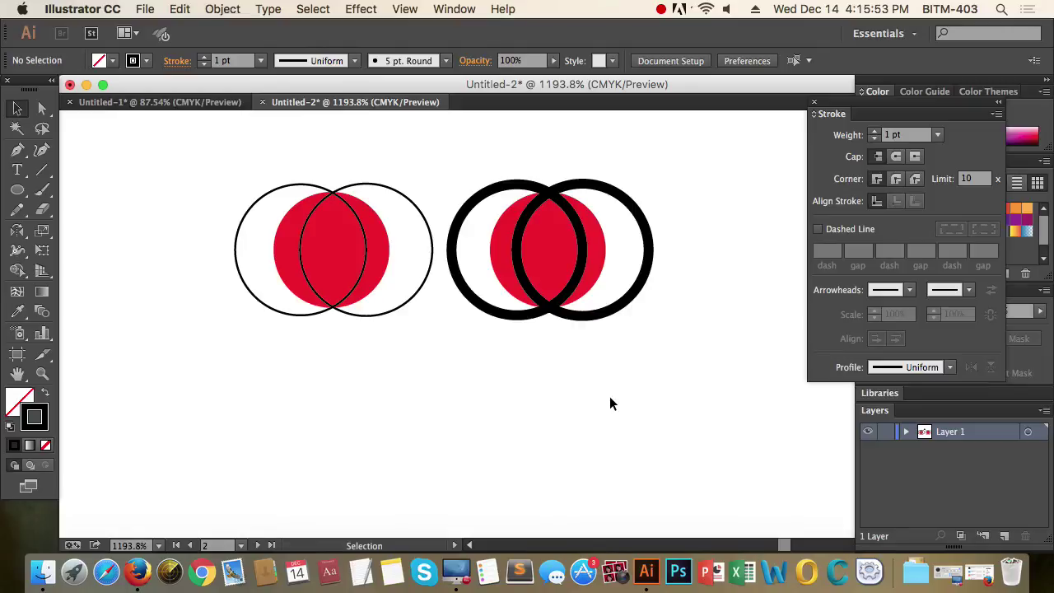
pyautogui.moveTo(183, 367); pyautogui.dragTo(410, 165)
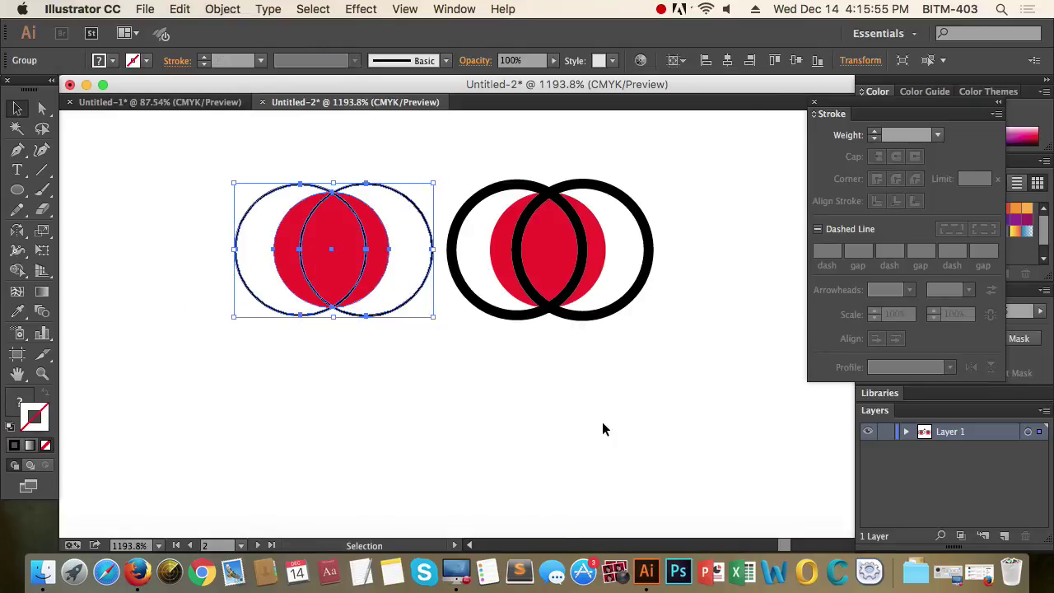
pyautogui.moveTo(668, 412); pyautogui.dragTo(448, 151)
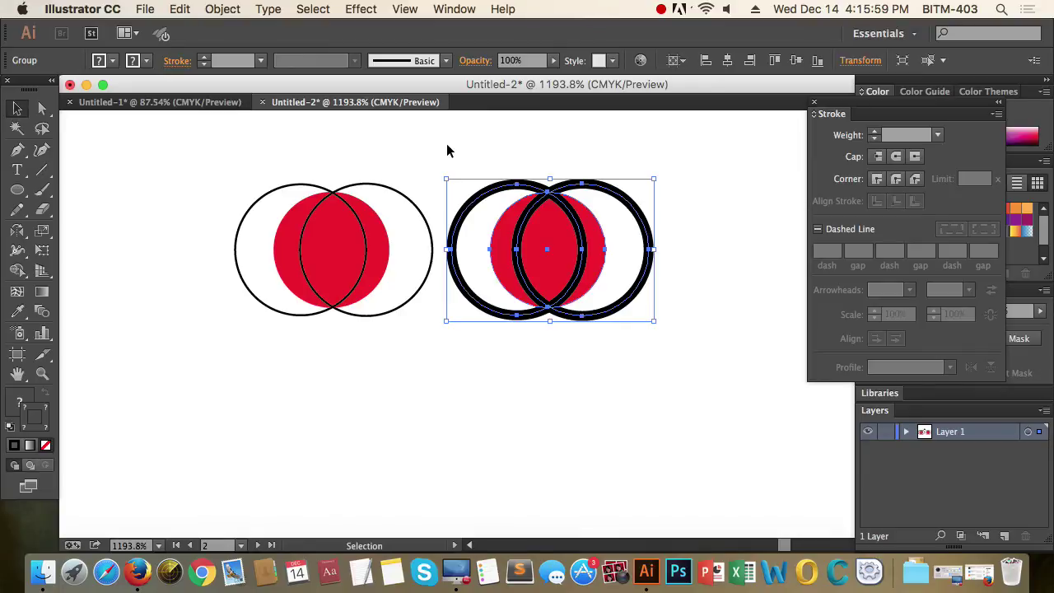
pyautogui.click(410, 390)
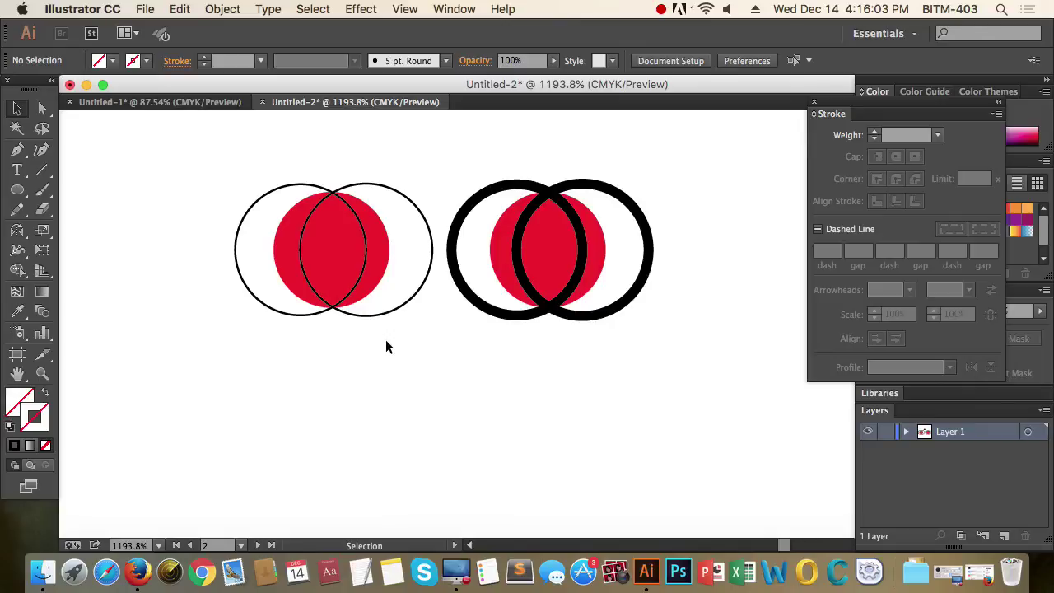
pyautogui.scroll(-3, 458, 394)
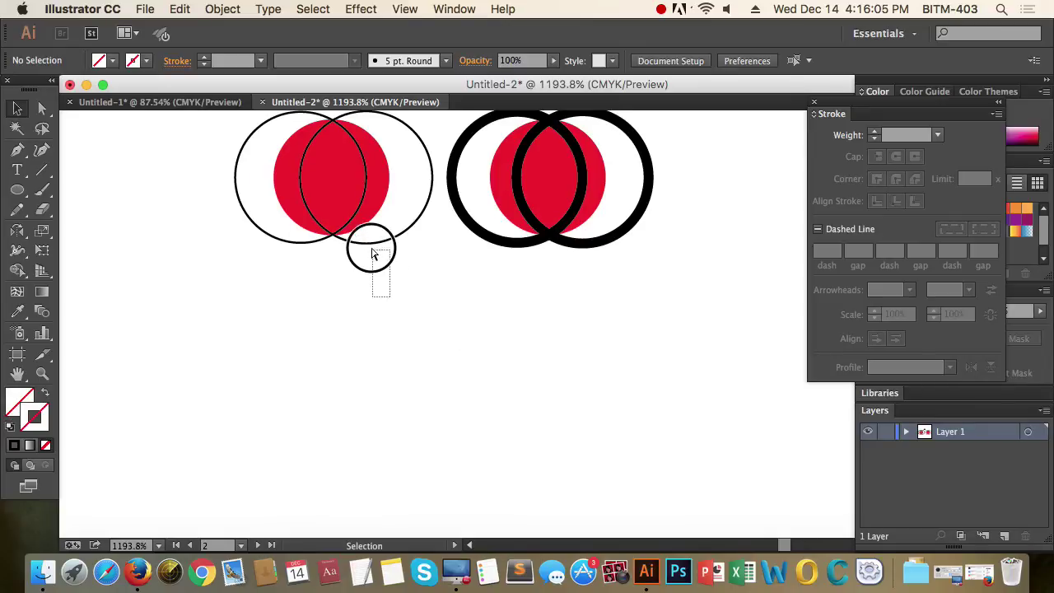
pyautogui.click(366, 234)
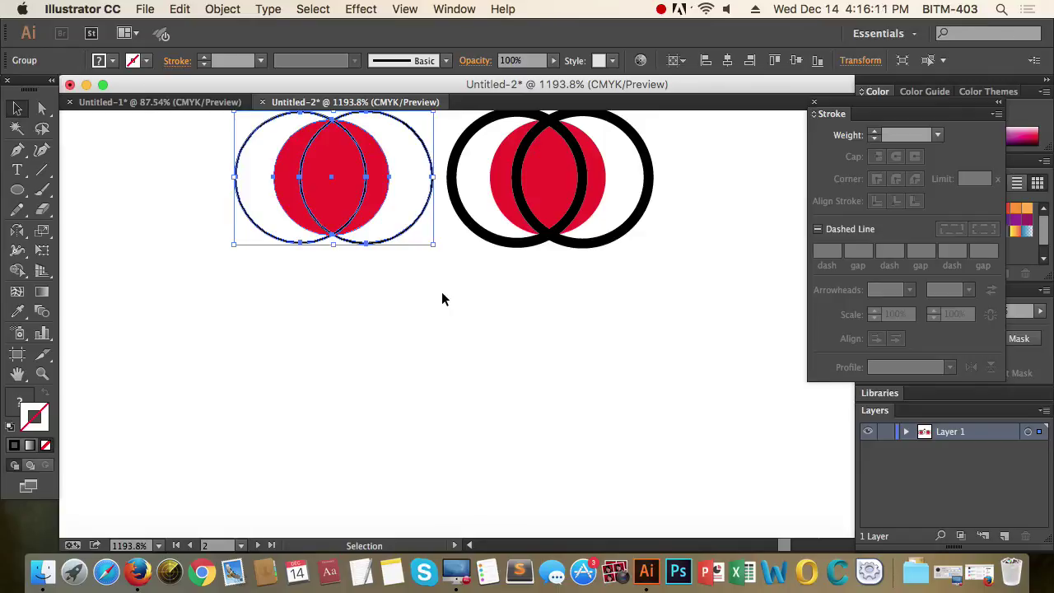
pyautogui.click(509, 332)
# Review the Scale Rectangle Corners and Scale Strokes & Effects settings in the Scale options, and cancel the dialog
pyautogui.keyDown('alt'); pyautogui.keyDown('super'); pyautogui.click(503, 331); pyautogui.keyUp('super'); pyautogui.keyUp('alt')
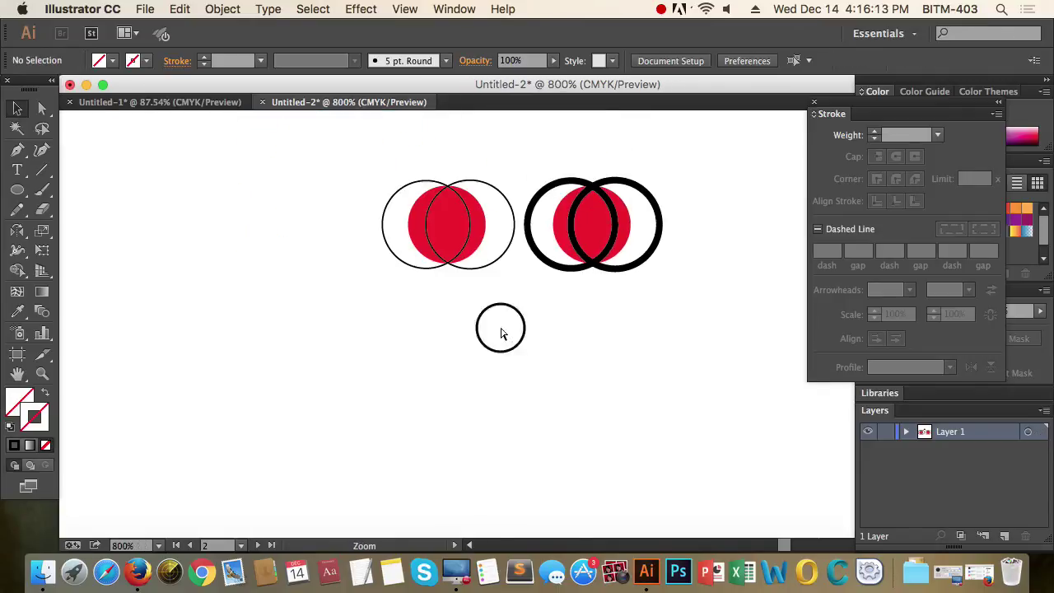
pyautogui.keyDown('alt'); pyautogui.keyDown('super'); pyautogui.click(502, 331); pyautogui.keyUp('super'); pyautogui.keyUp('alt')
pyautogui.scroll(3, 577, 329)
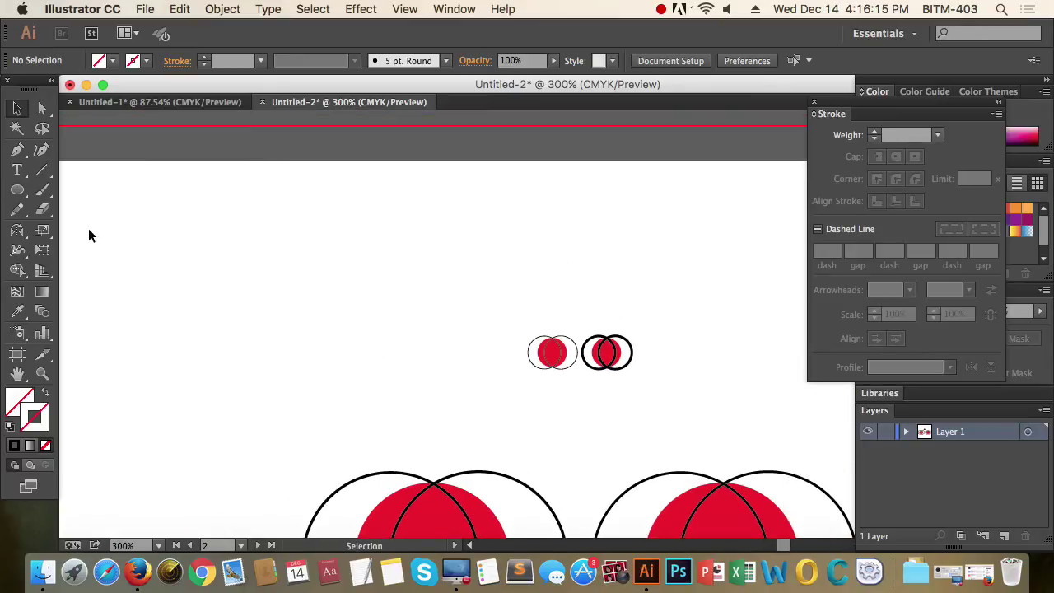
pyautogui.doubleClick(42, 230)
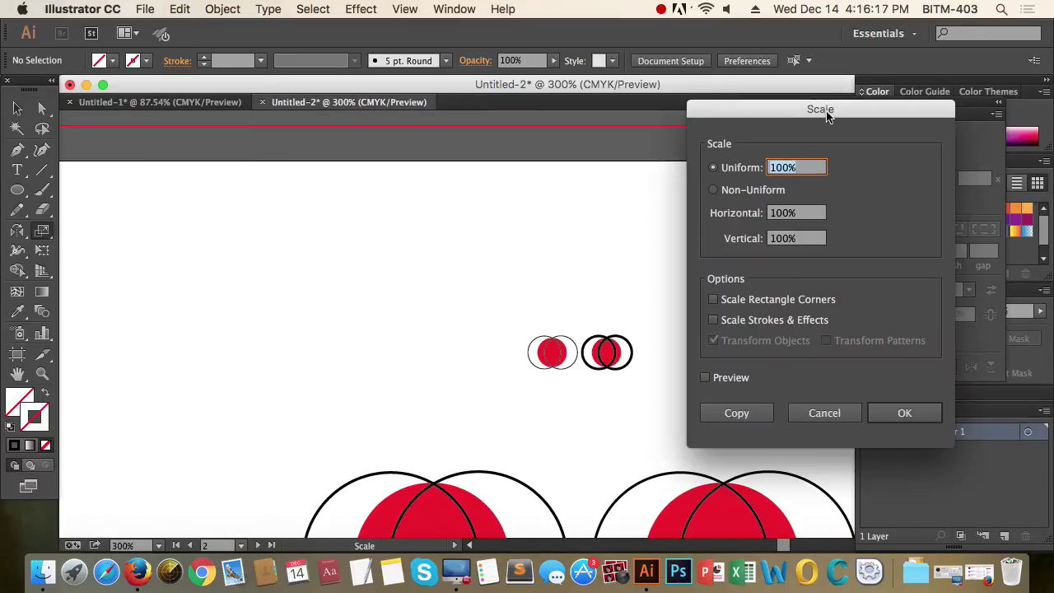
pyautogui.moveTo(828, 116); pyautogui.dragTo(597, 107)
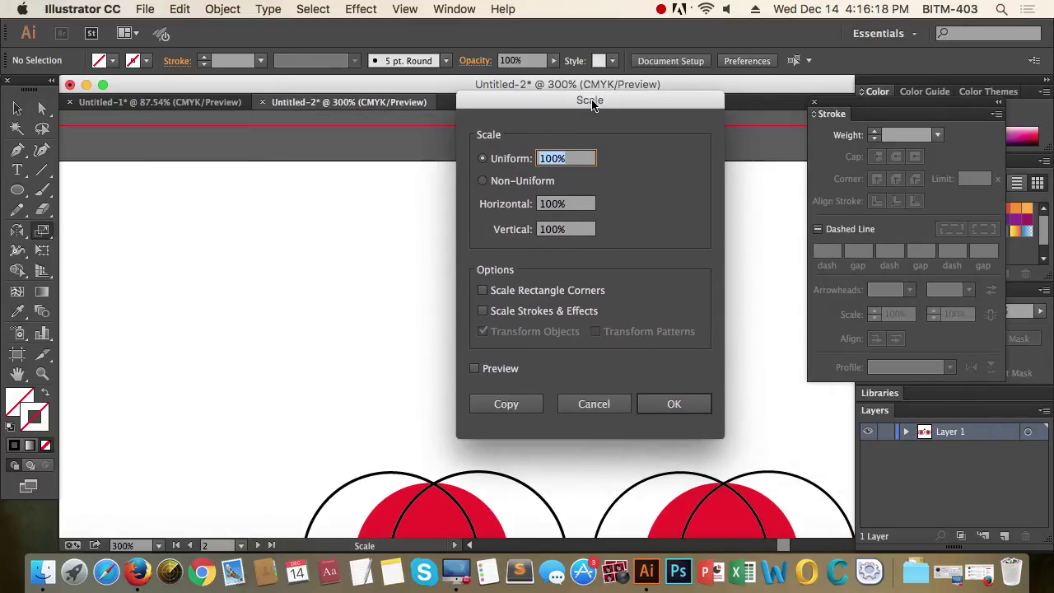
pyautogui.click(596, 405)
pyautogui.moveTo(46, 237); pyautogui.dragTo(88, 229)
pyautogui.doubleClick(43, 234)
pyautogui.moveTo(610, 103); pyautogui.dragTo(691, 98)
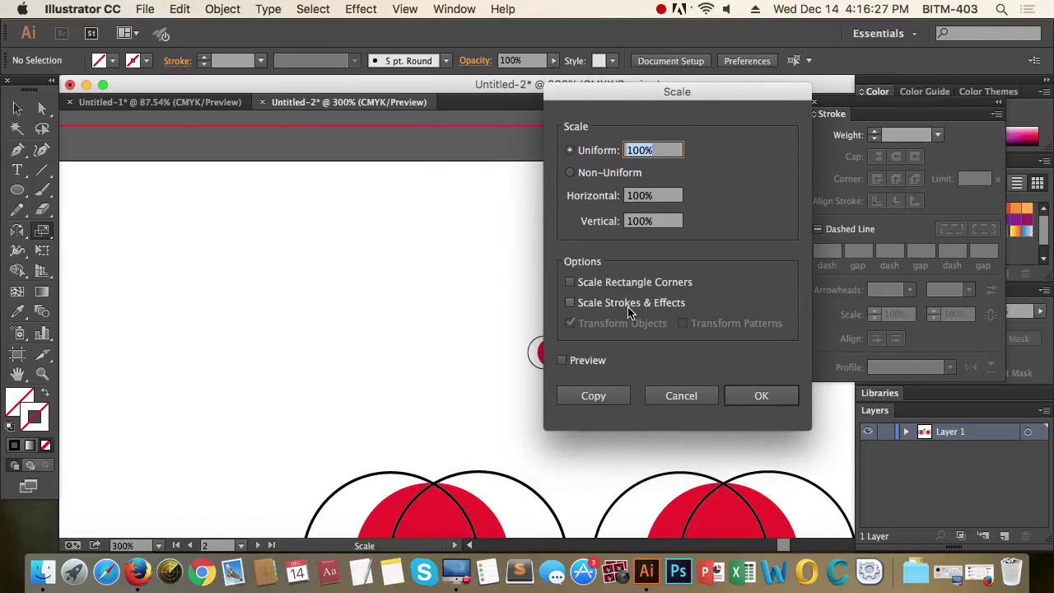
pyautogui.click(679, 397)
# Display the Transform settings and place them over the canvas beside the stroke settings
pyautogui.click(454, 9)
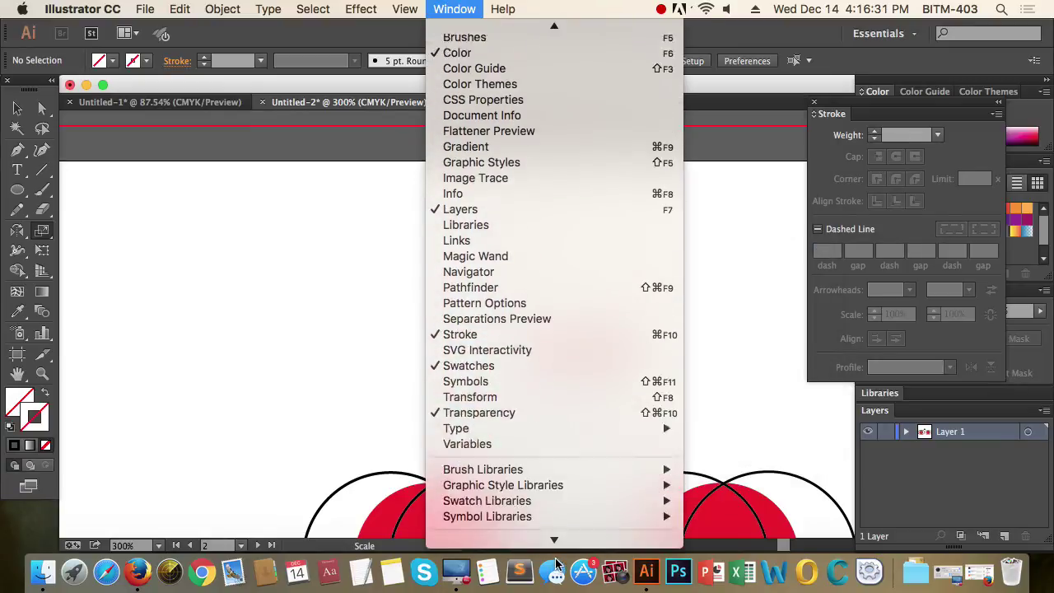
pyautogui.click(554, 377)
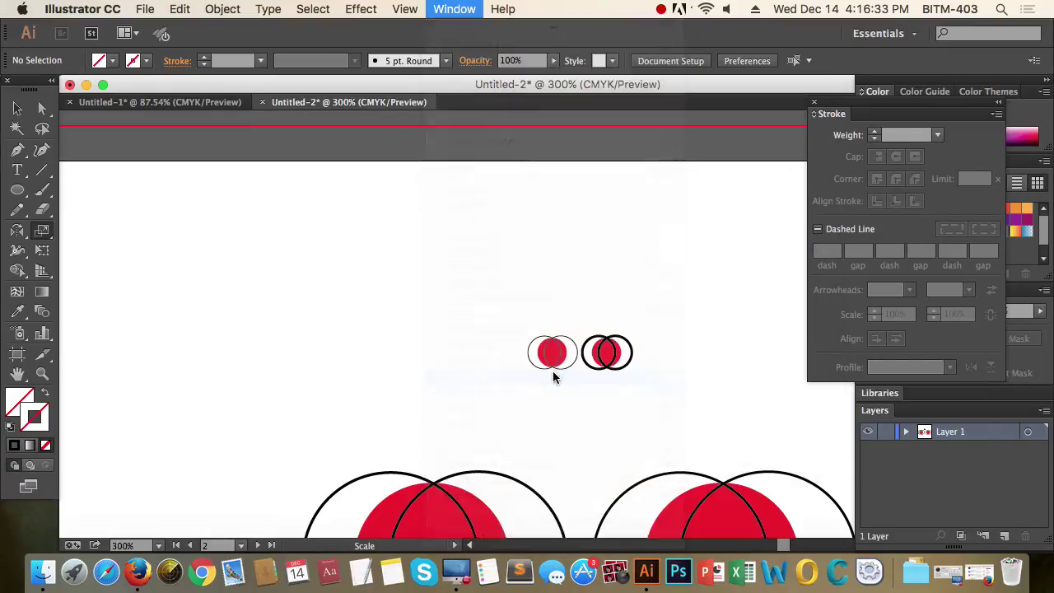
pyautogui.moveTo(854, 303); pyautogui.dragTo(662, 148)
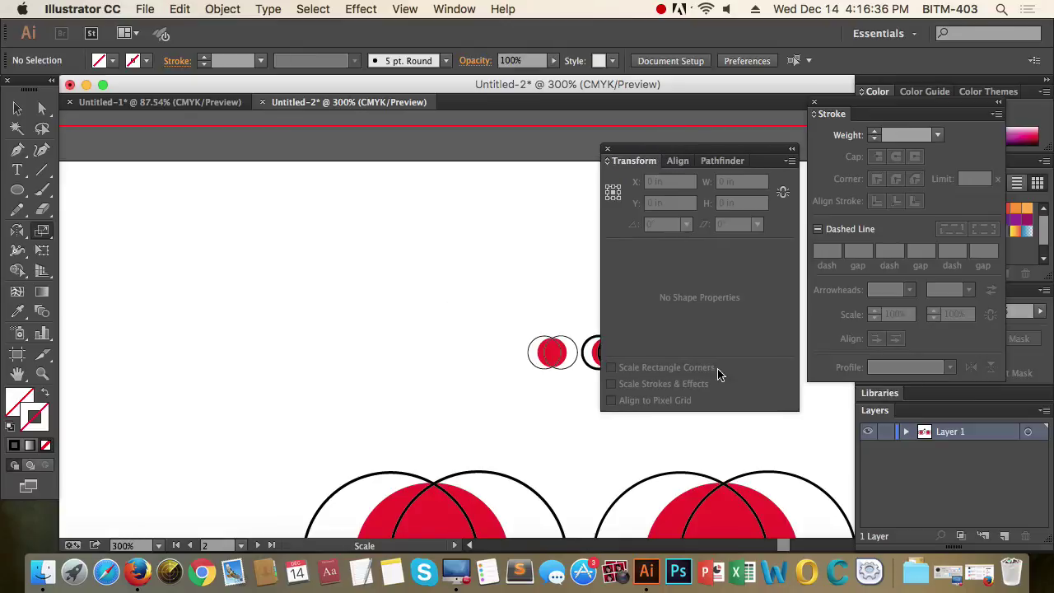
# Select the shrunken live-stroke circle group and turn on Scale Rectangle Corners and Scale Strokes & Effects in the Transform settings
pyautogui.click(17, 106)
pyautogui.hscroll(5, 586, 419)
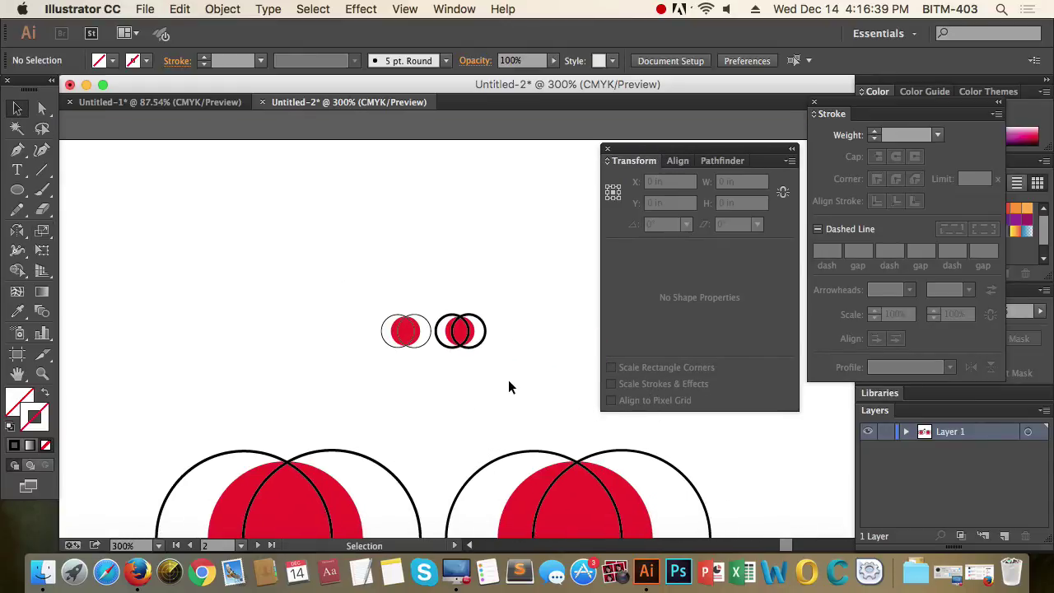
pyautogui.moveTo(511, 386); pyautogui.dragTo(449, 282)
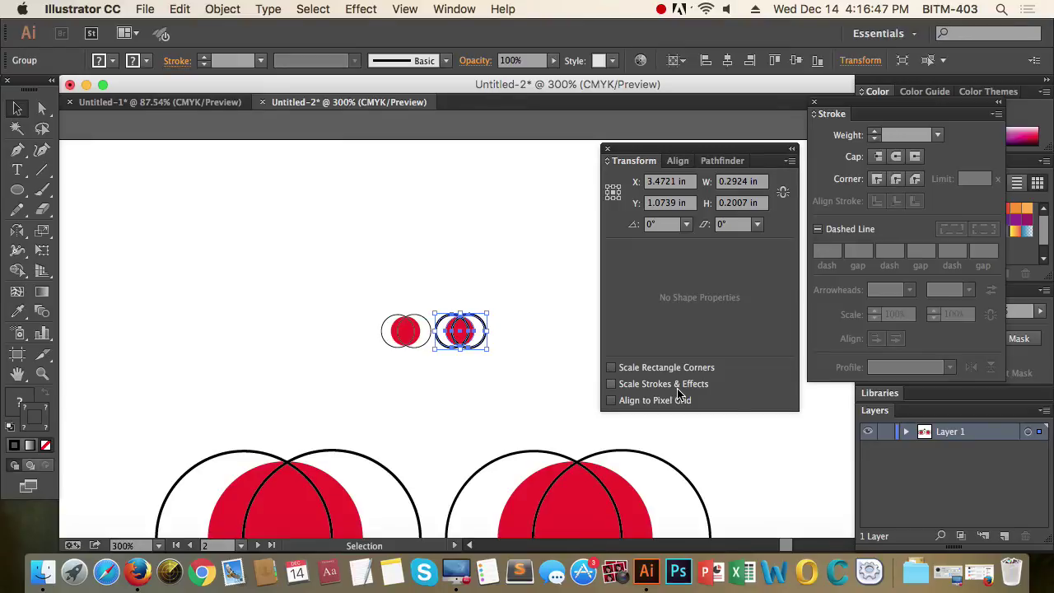
pyautogui.click(660, 367)
pyautogui.click(657, 386)
# Undo the last shrink of the upper two circle groups, and shrink them proportionally again with stroke scaling on
pyautogui.press('super+z')
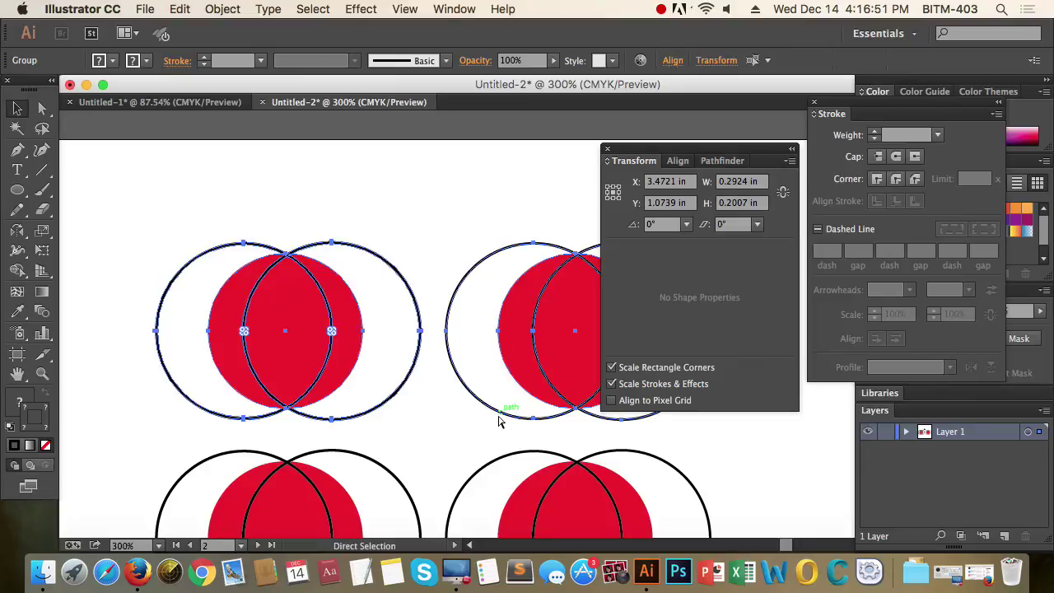
pyautogui.click(452, 207)
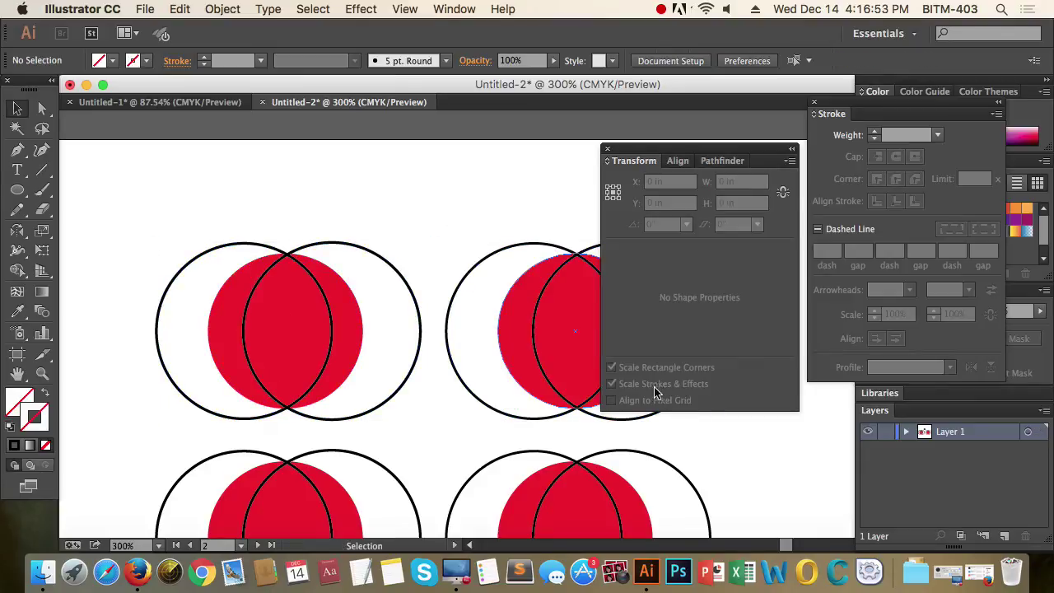
pyautogui.keyDown('alt'); pyautogui.keyDown('super'); pyautogui.click(527, 359); pyautogui.keyUp('super'); pyautogui.keyUp('alt')
pyautogui.moveTo(521, 359); pyautogui.dragTo(372, 426)
pyautogui.moveTo(228, 308); pyautogui.dragTo(422, 391)
pyautogui.click(358, 360)
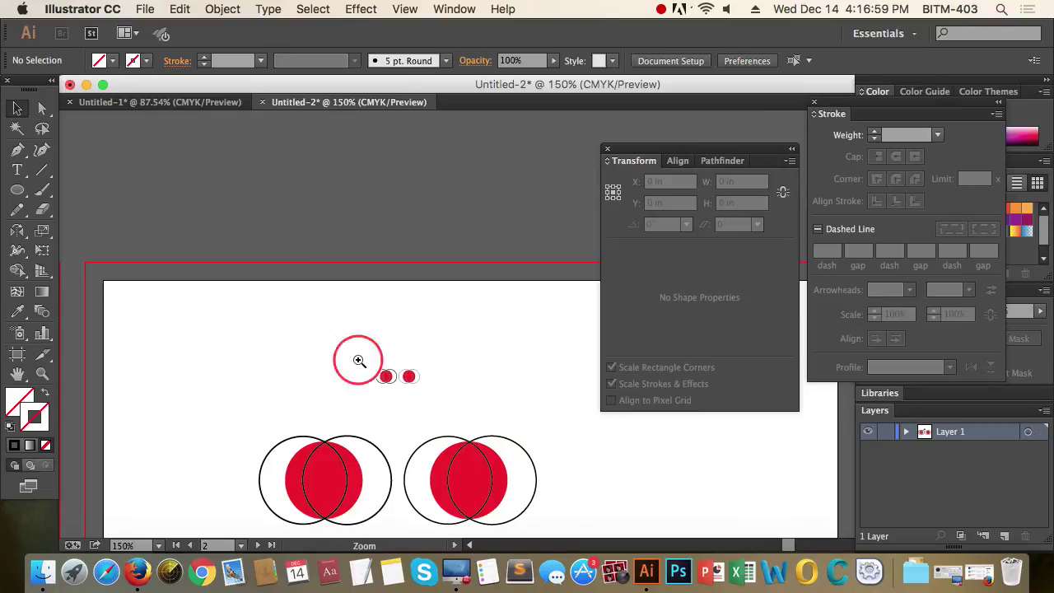
pyautogui.moveTo(358, 360); pyautogui.dragTo(492, 398)
pyautogui.moveTo(119, 128); pyautogui.dragTo(515, 337)
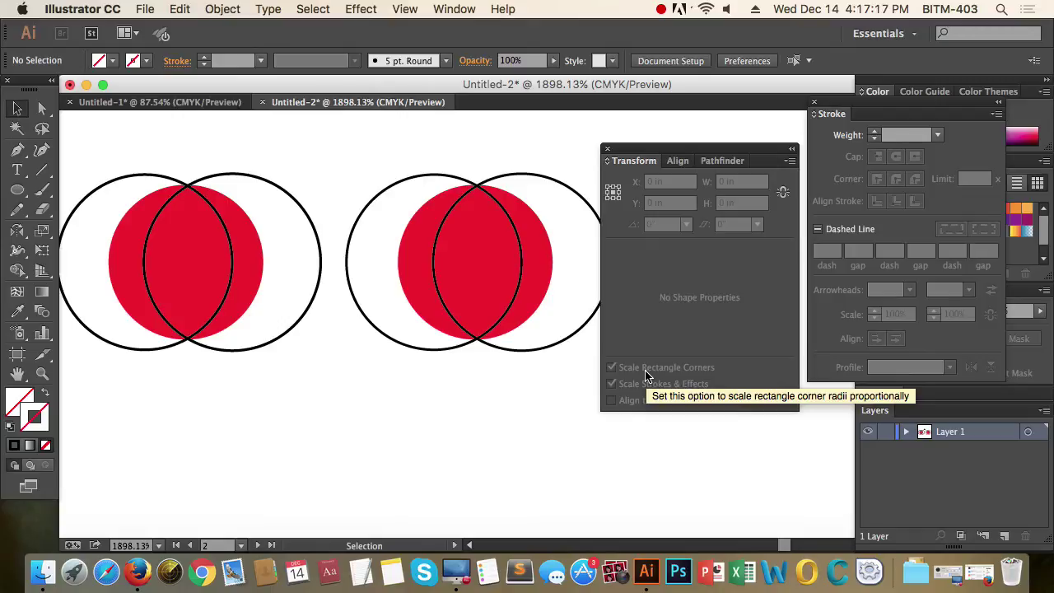
pyautogui.keyDown('alt'); pyautogui.keyDown('super'); pyautogui.click(419, 360); pyautogui.keyUp('super'); pyautogui.keyUp('alt')
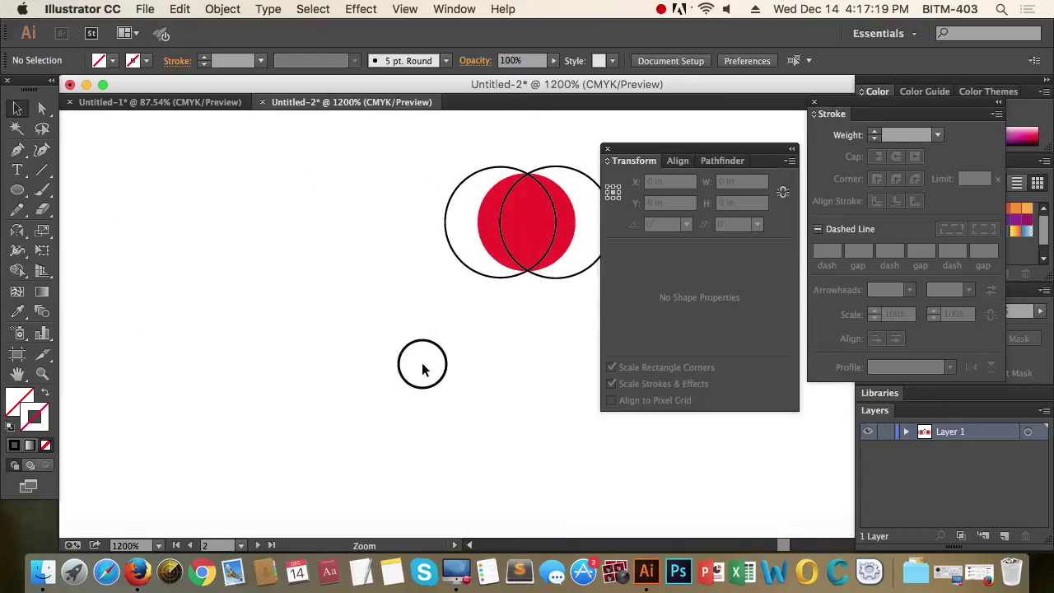
# Compare the stroke thickness of the upper shrunken circle groups with the larger outlined and live-stroke groups
pyautogui.keyDown('alt'); pyautogui.keyDown('super'); pyautogui.click(423, 365); pyautogui.keyUp('super'); pyautogui.keyUp('alt')
pyautogui.moveTo(505, 386); pyautogui.dragTo(429, 277)
pyautogui.click(409, 349)
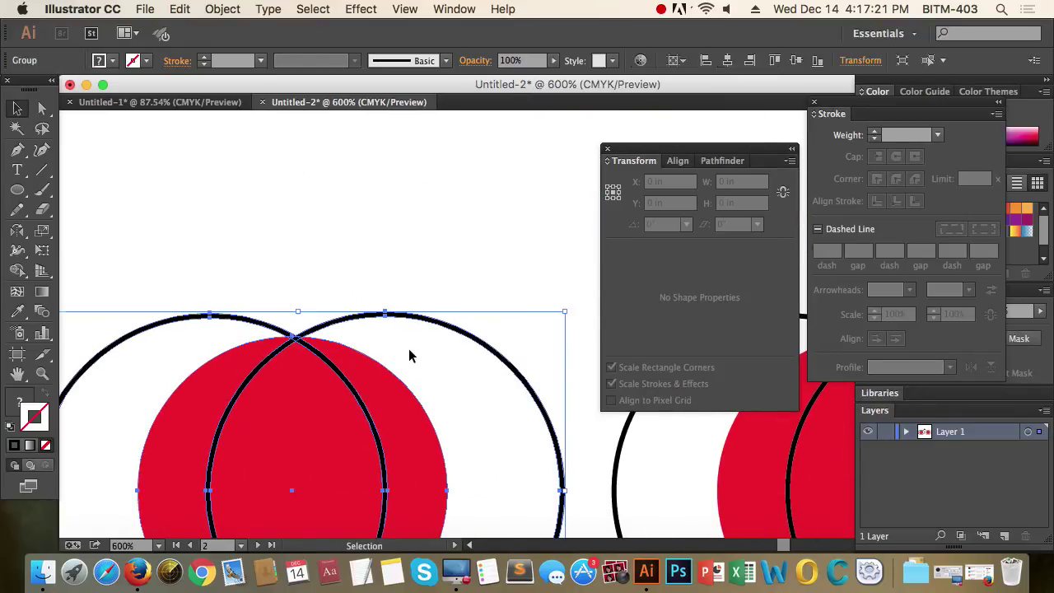
pyautogui.keyDown('alt'); pyautogui.keyDown('super'); pyautogui.click(469, 375); pyautogui.keyUp('super'); pyautogui.keyUp('alt')
pyautogui.keyDown('alt'); pyautogui.keyDown('super'); pyautogui.click(469, 375); pyautogui.keyUp('super'); pyautogui.keyUp('alt')
pyautogui.scroll(-3, 258, 324)
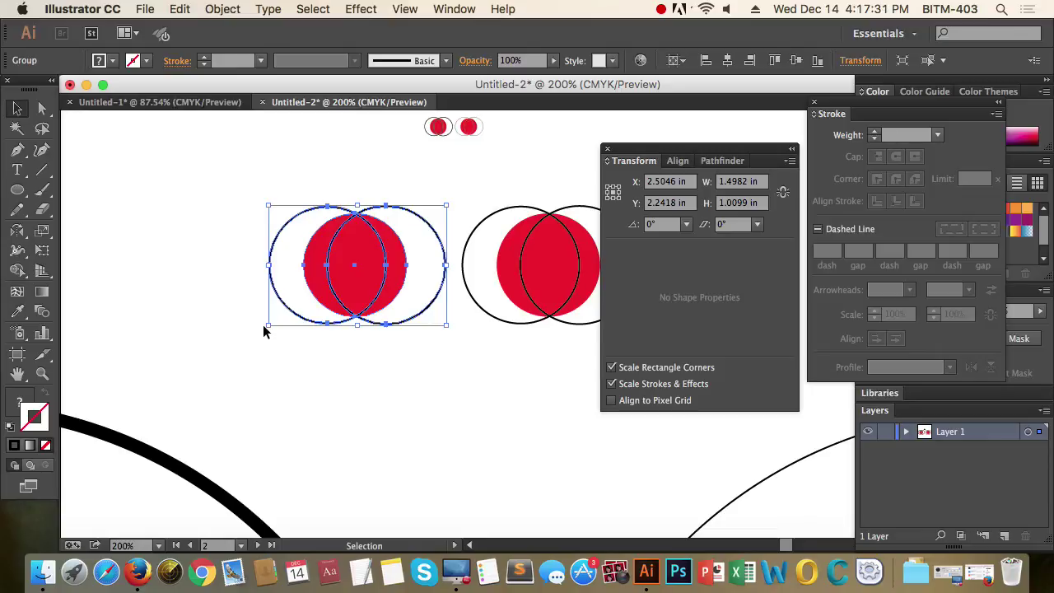
pyautogui.click(497, 396)
# Draw an ellipse about 2.4 in wide and 1.5 in high in the empty area above the logo on the first artboard
pyautogui.press('space')
pyautogui.moveTo(491, 325); pyautogui.dragTo(293, 328)
pyautogui.press('super+minus')
pyautogui.press('super+minus')
pyautogui.press('super+minus')
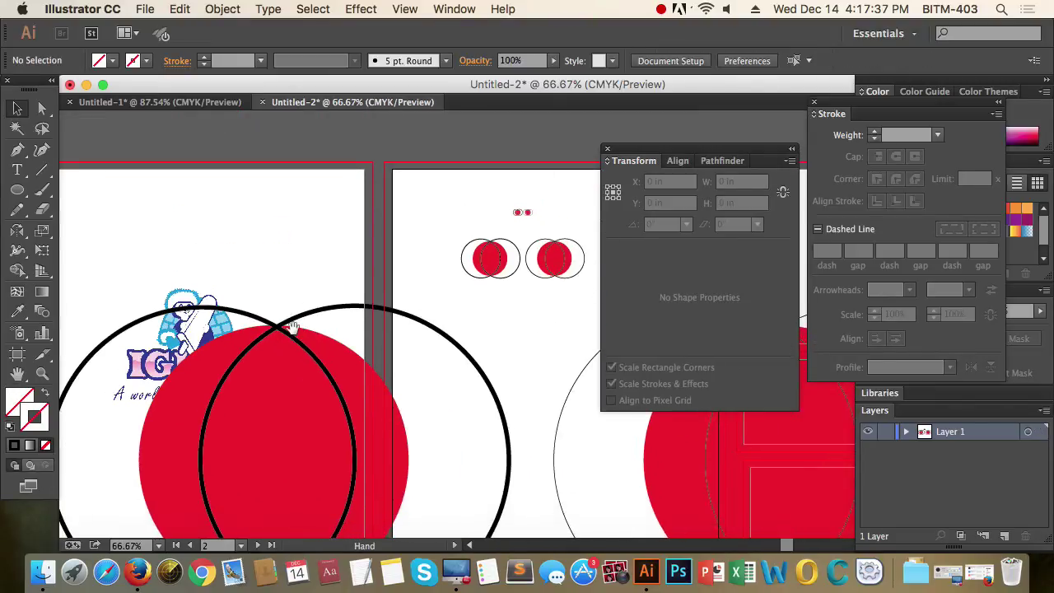
pyautogui.click(17, 190)
pyautogui.moveTo(228, 200); pyautogui.dragTo(323, 258)
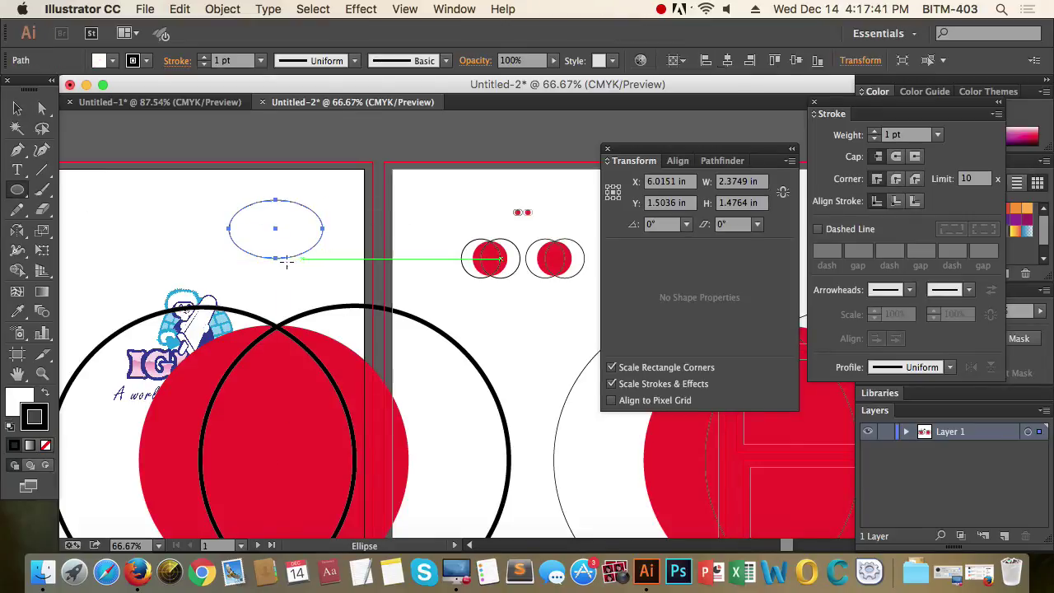
# Convert the new ellipse's stroke into a shape with Outline Stroke, and deselect it
pyautogui.click(17, 108)
pyautogui.press('super+space')
pyautogui.moveTo(196, 160); pyautogui.dragTo(392, 303)
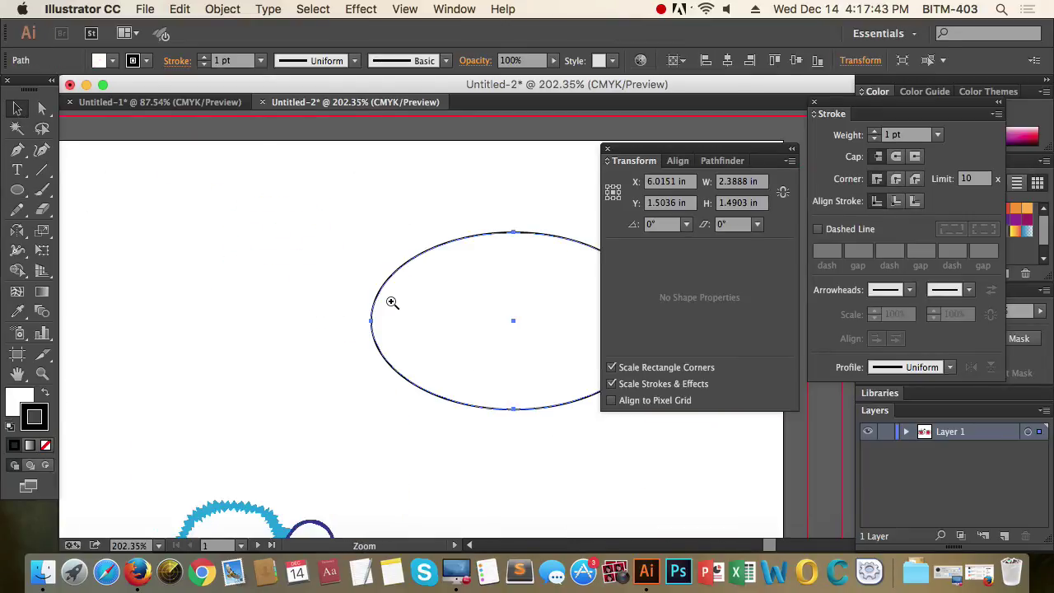
pyautogui.click(222, 9)
pyautogui.moveTo(269, 318)
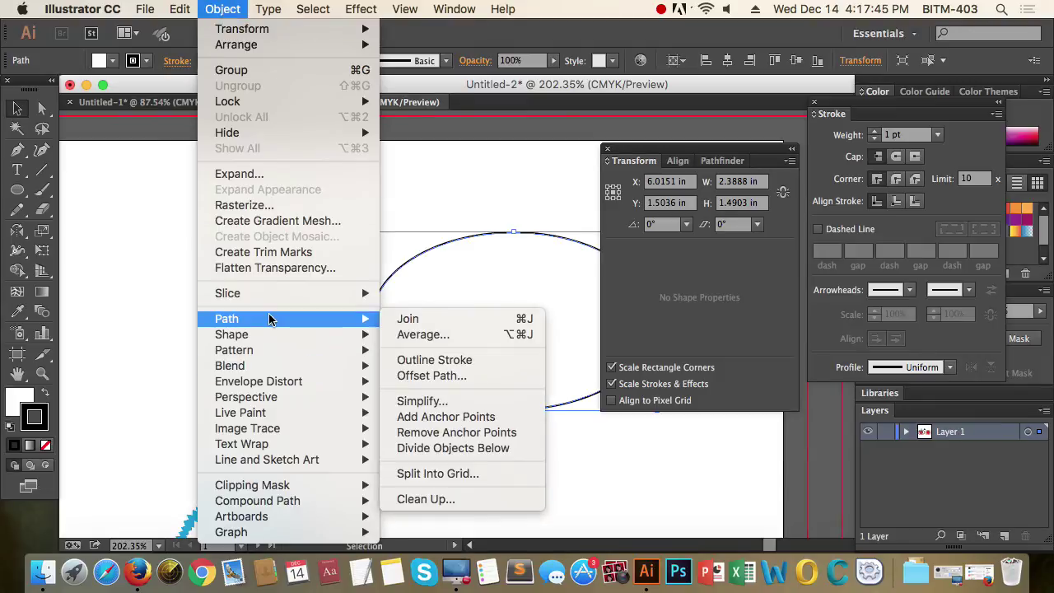
pyautogui.click(451, 362)
pyautogui.click(583, 450)
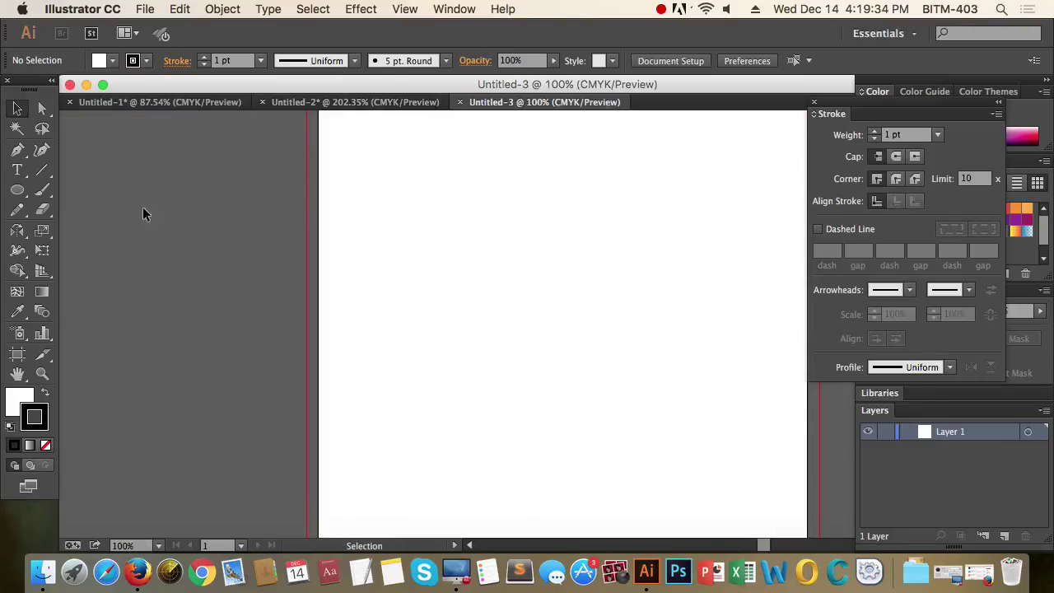
# Show the rulers in the new blank document and set the ruler units to millimetres
pyautogui.moveTo(17, 190); pyautogui.dragTo(99, 191)
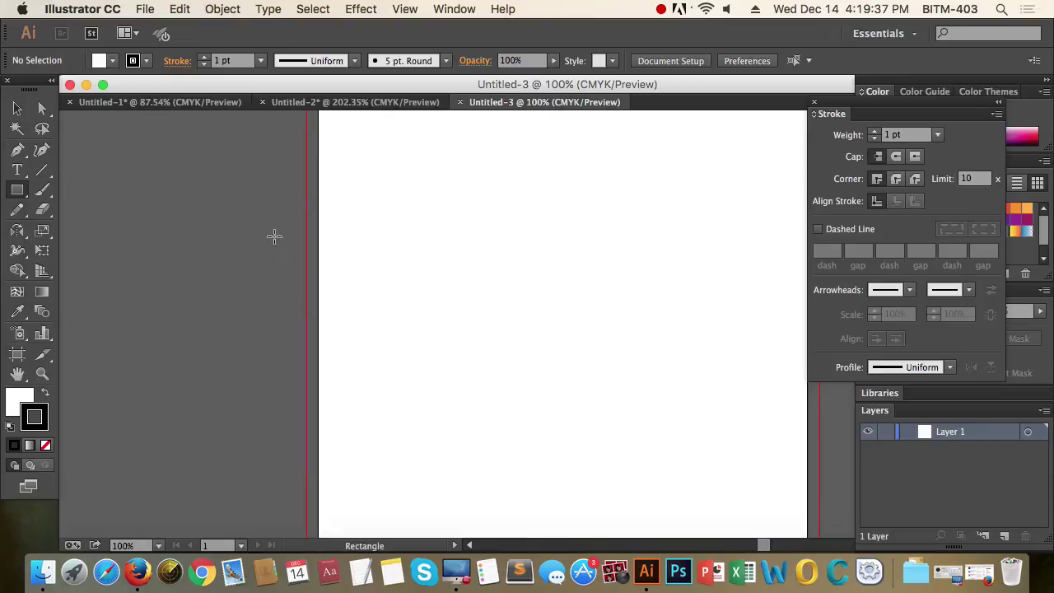
pyautogui.click(475, 258)
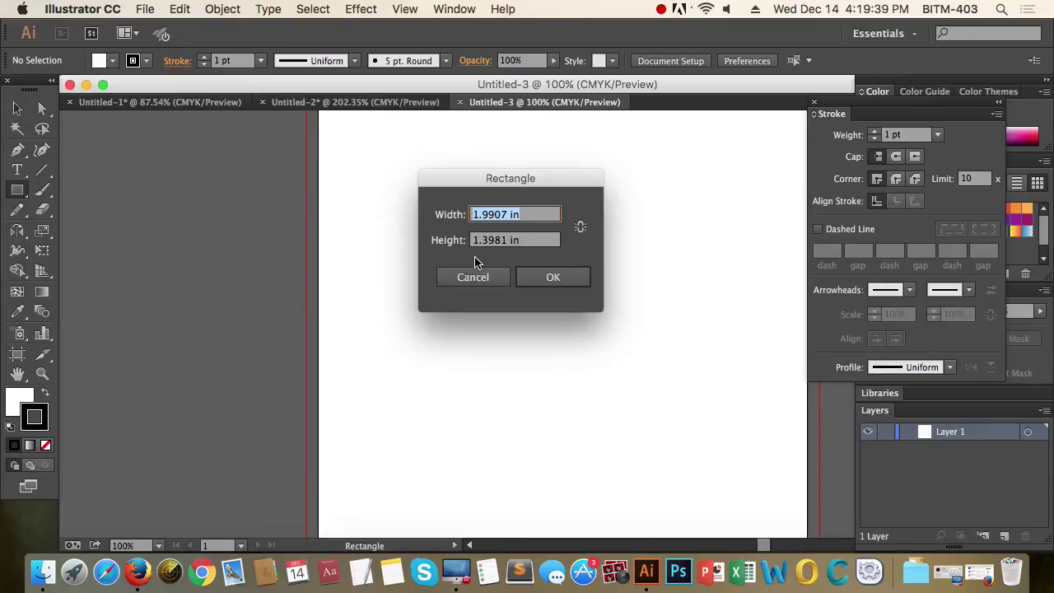
pyautogui.press('Escape')
pyautogui.press('super+r')
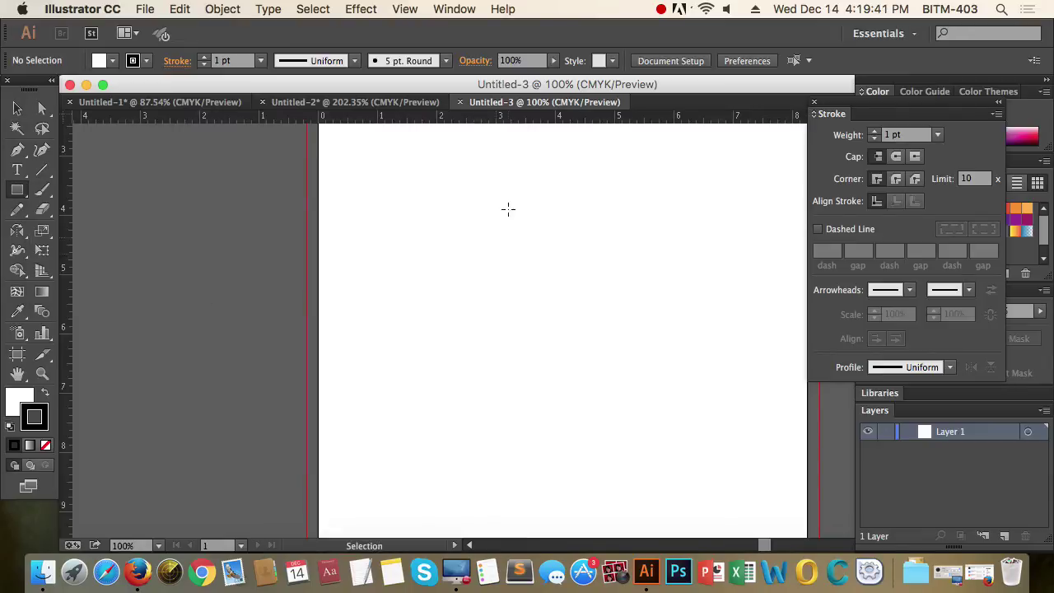
pyautogui.rightClick(529, 121)
pyautogui.click(607, 175)
# Create a rectangle 80 mm wide and 55 mm high on the artboard
pyautogui.click(417, 266)
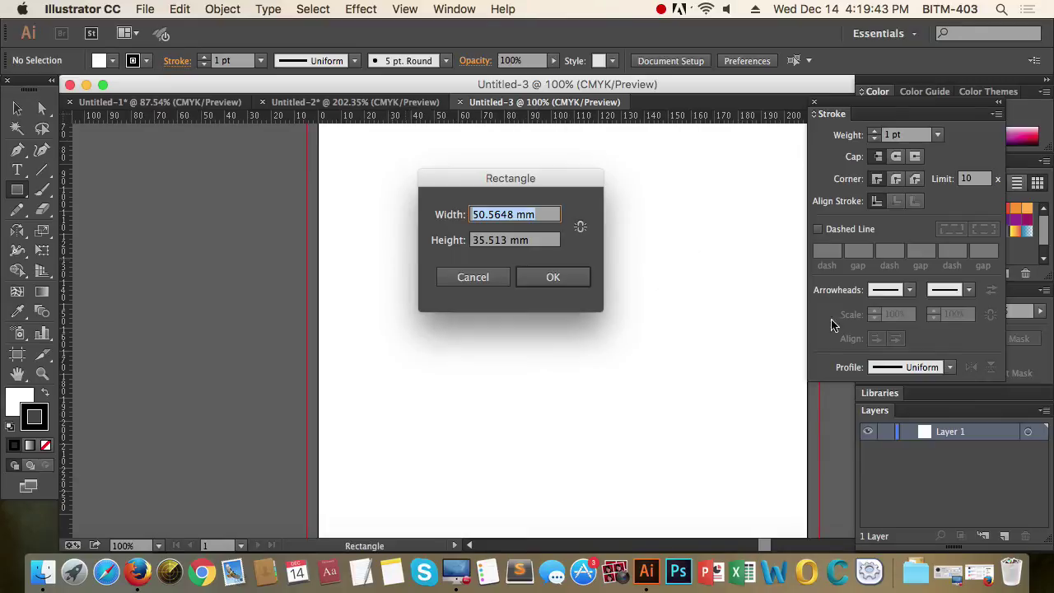
pyautogui.write('80')
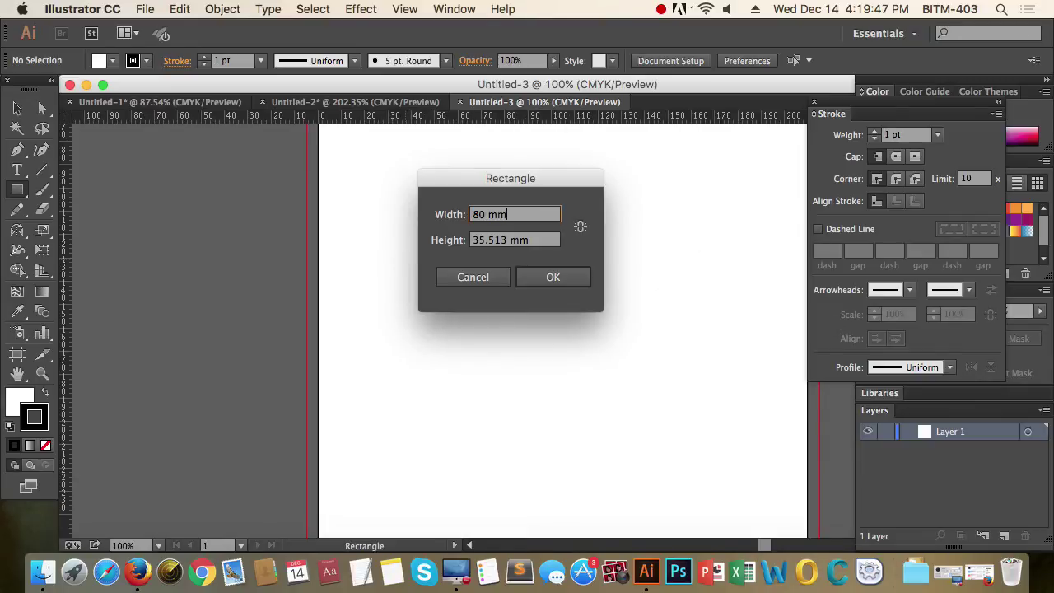
pyautogui.press('Tab')
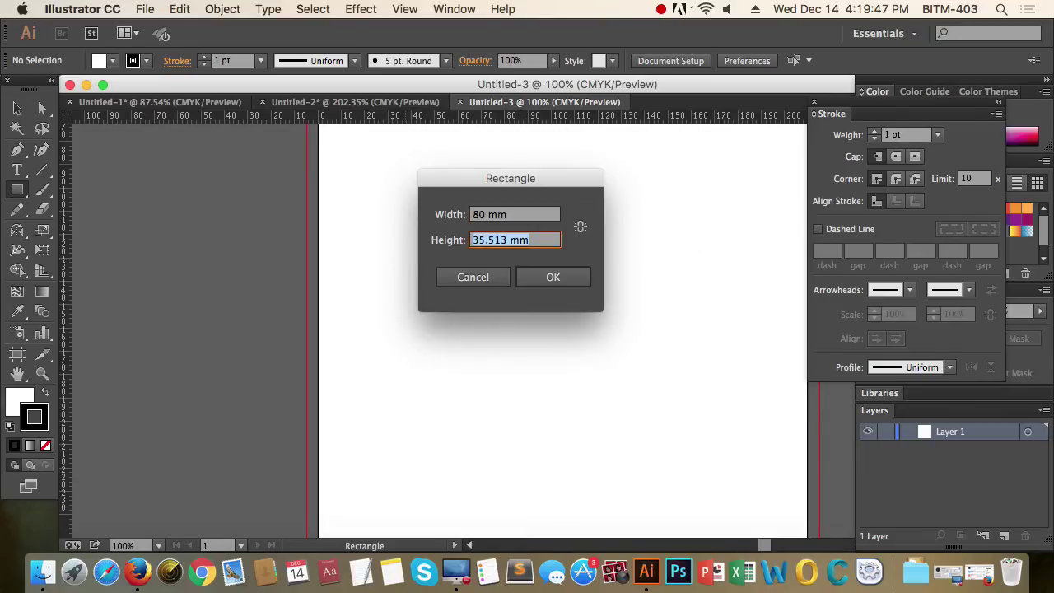
pyautogui.write('55 mm')
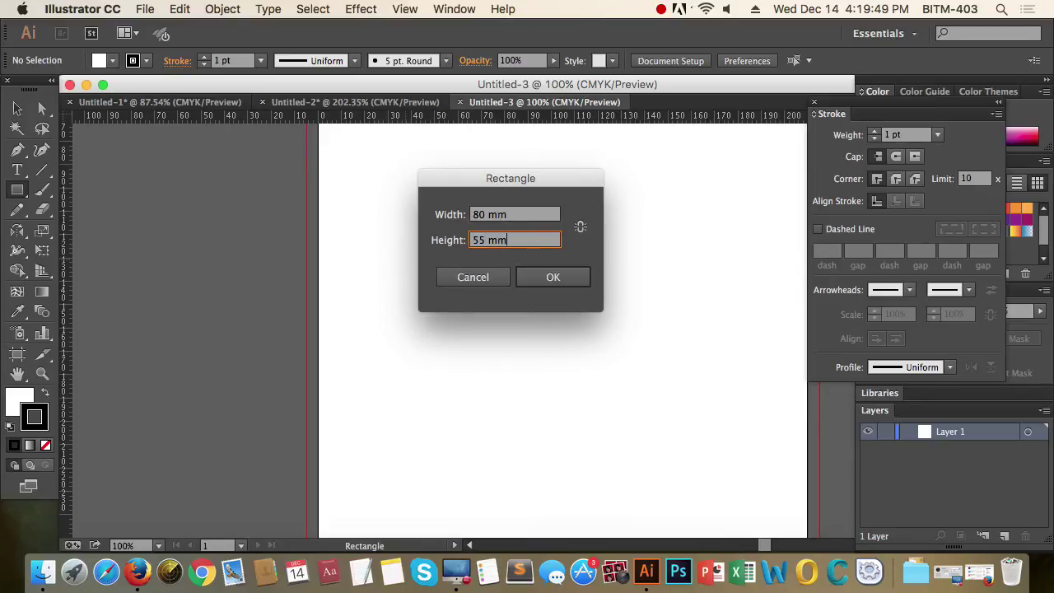
pyautogui.press('Tab')
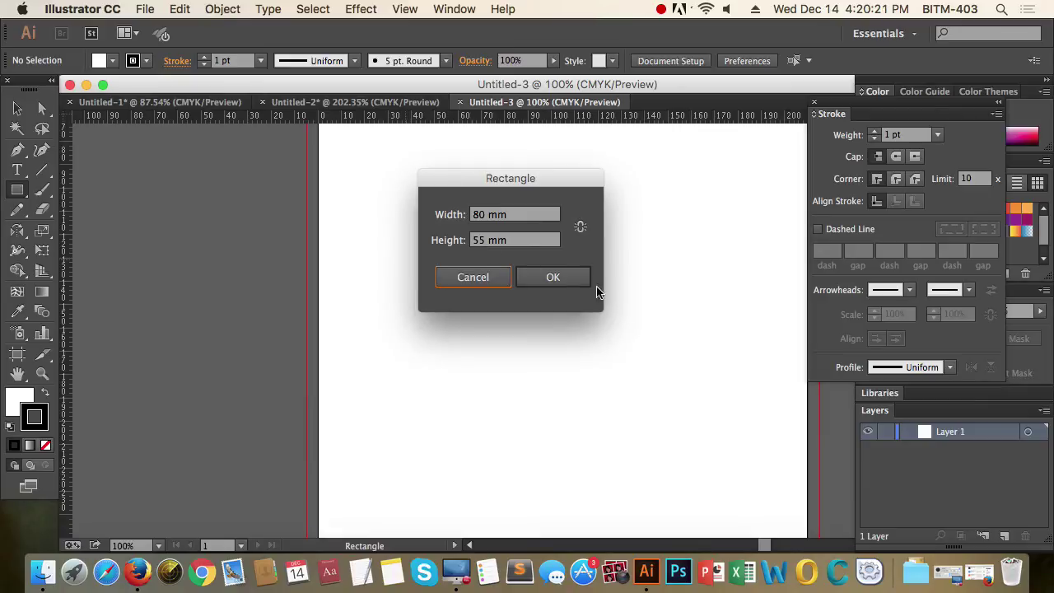
pyautogui.click(568, 283)
pyautogui.click(17, 108)
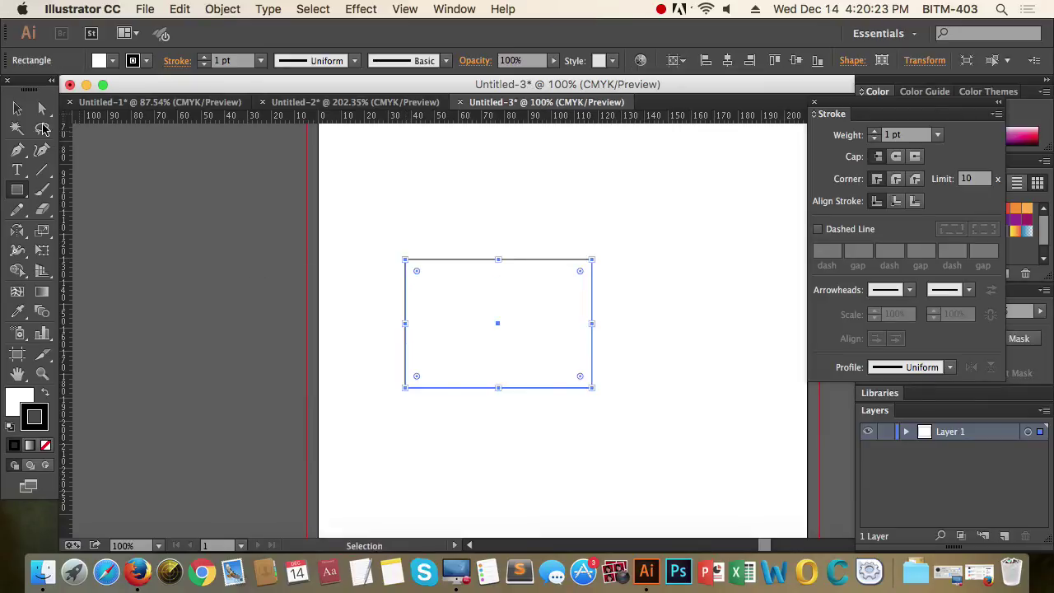
# Delete the 80 by 55 mm rectangle from the artboard
pyautogui.click(739, 356)
pyautogui.press('super+space')
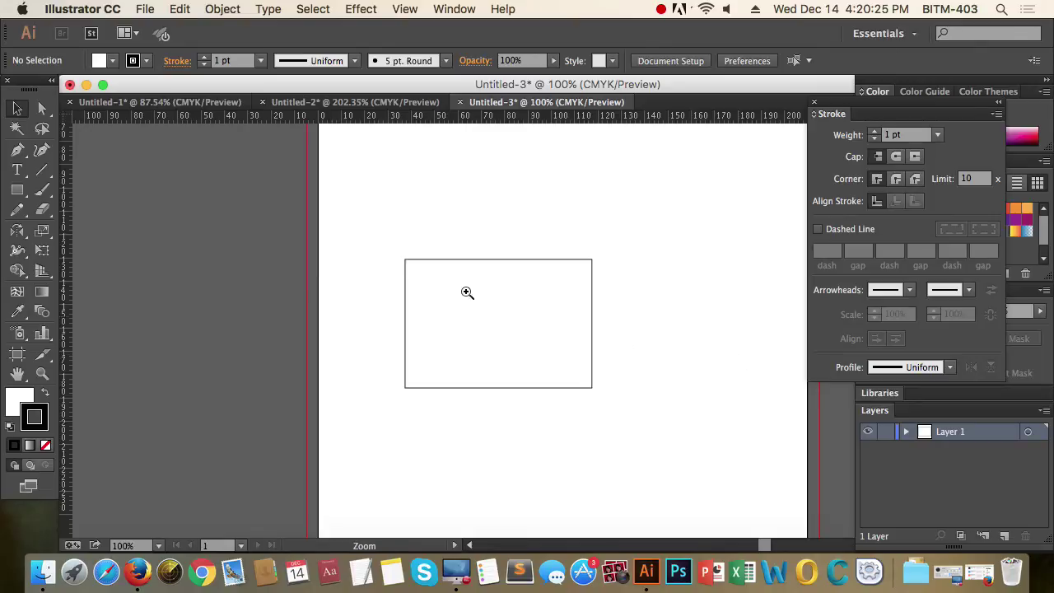
pyautogui.moveTo(354, 236); pyautogui.dragTo(713, 416)
pyautogui.click(699, 388)
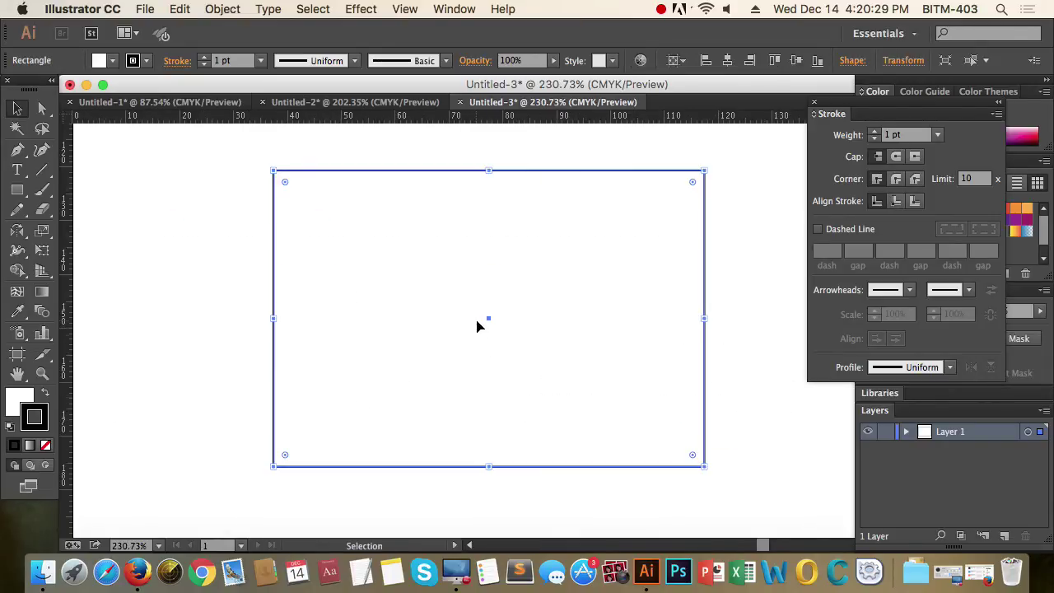
pyautogui.press('Delete')
# Create a rectangle 85 mm wide and 55 mm high on the empty artboard, and deselect it
pyautogui.press('m')
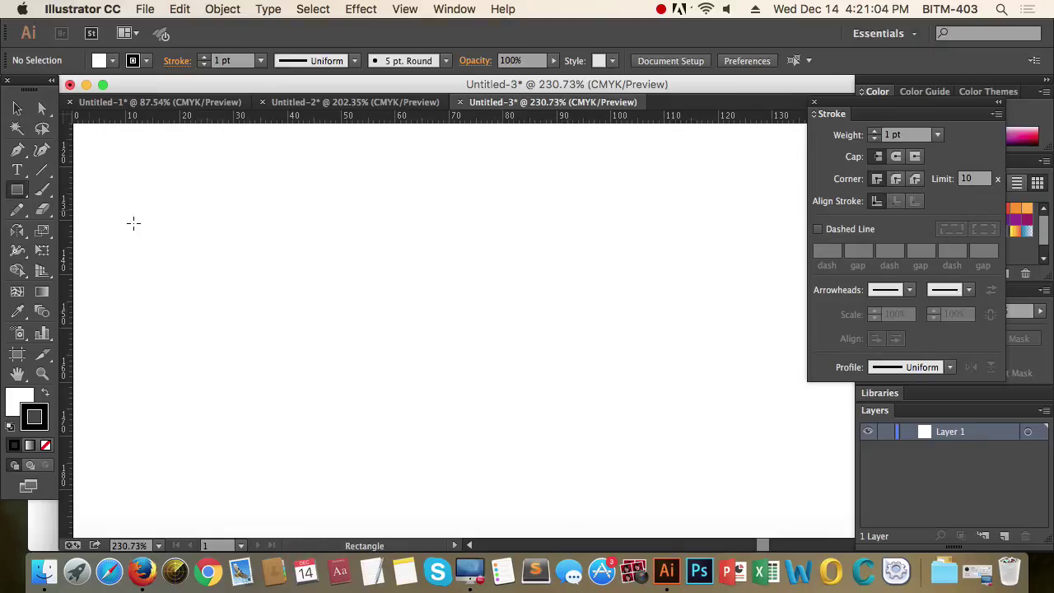
pyautogui.click(334, 237)
pyautogui.write('85')
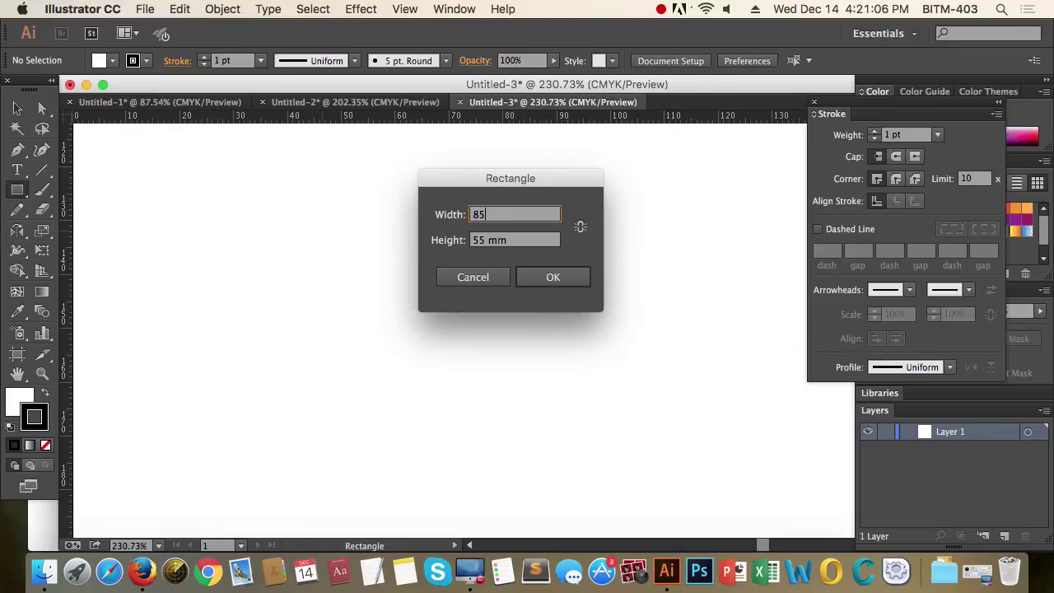
pyautogui.press('Tab')
pyautogui.click(568, 288)
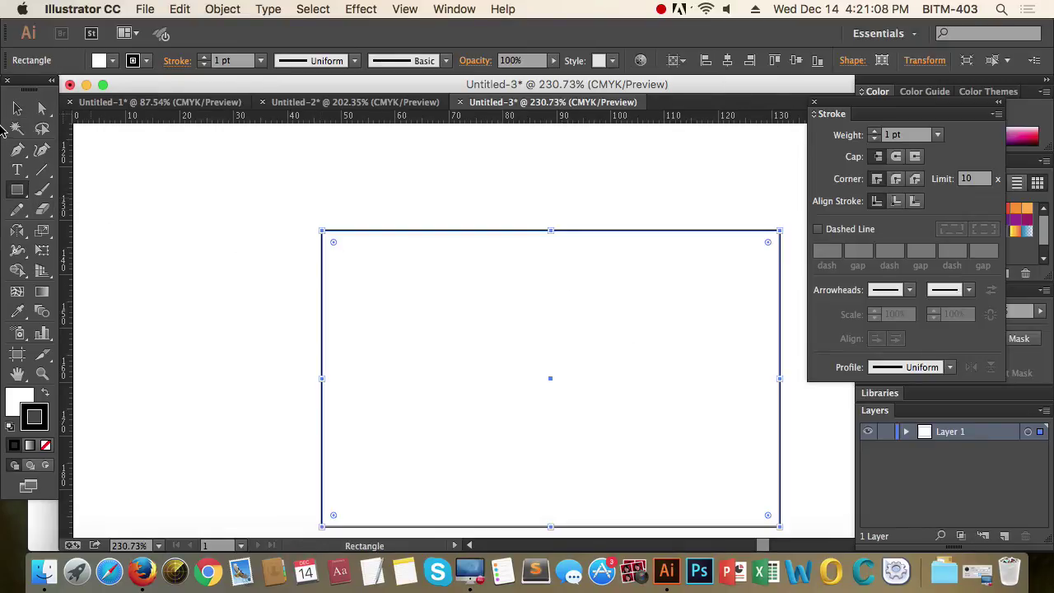
pyautogui.press('v')
pyautogui.click(467, 204)
pyautogui.moveTo(632, 290); pyautogui.dragTo(513, 273)
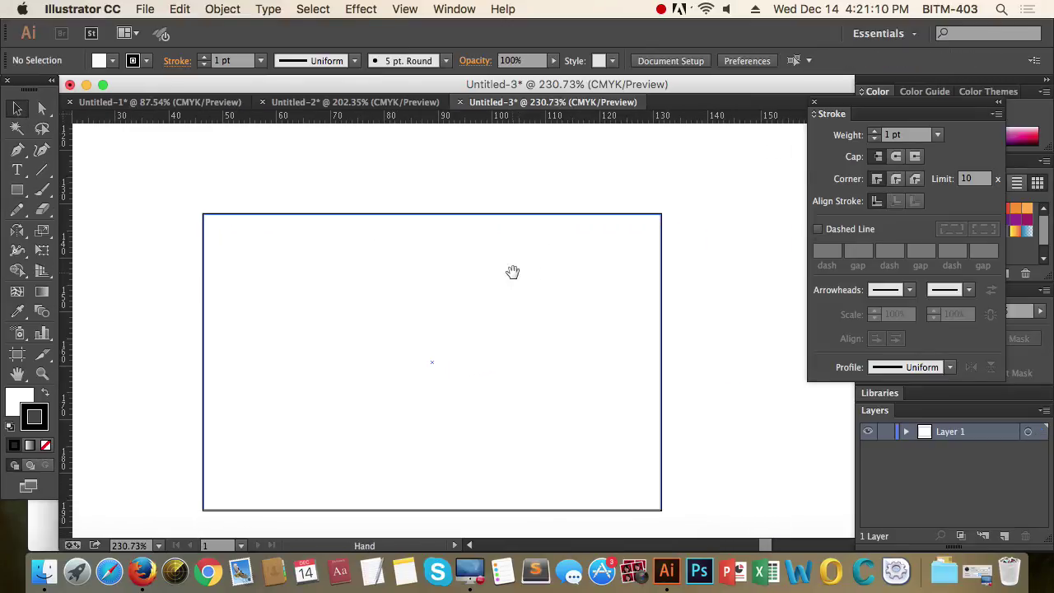
# Set the 85 by 55 mm rectangle's fill to None, and deselect it
pyautogui.moveTo(721, 317); pyautogui.dragTo(476, 255)
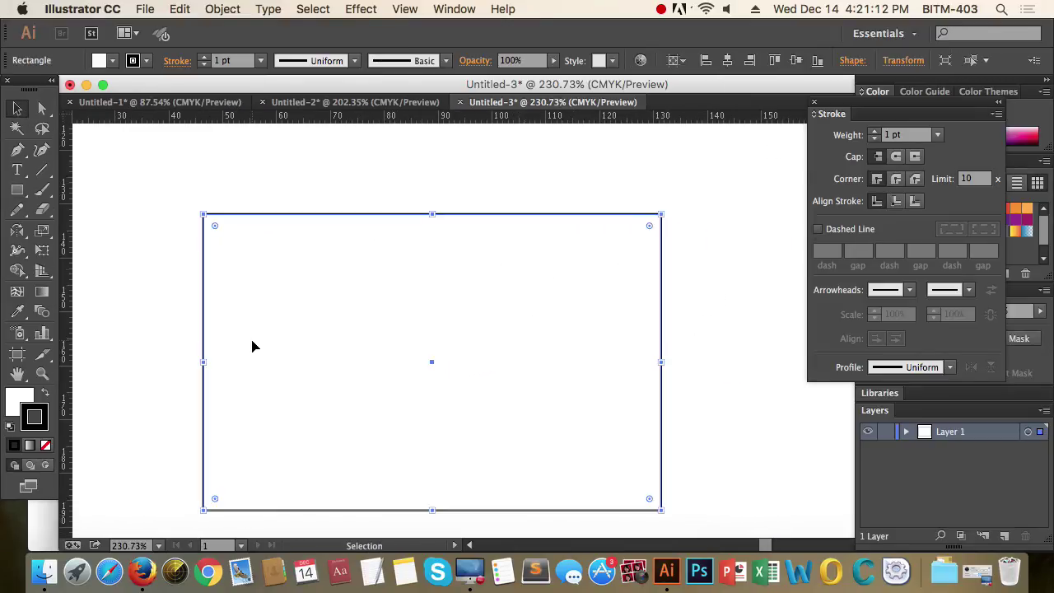
pyautogui.click(21, 403)
pyautogui.click(45, 444)
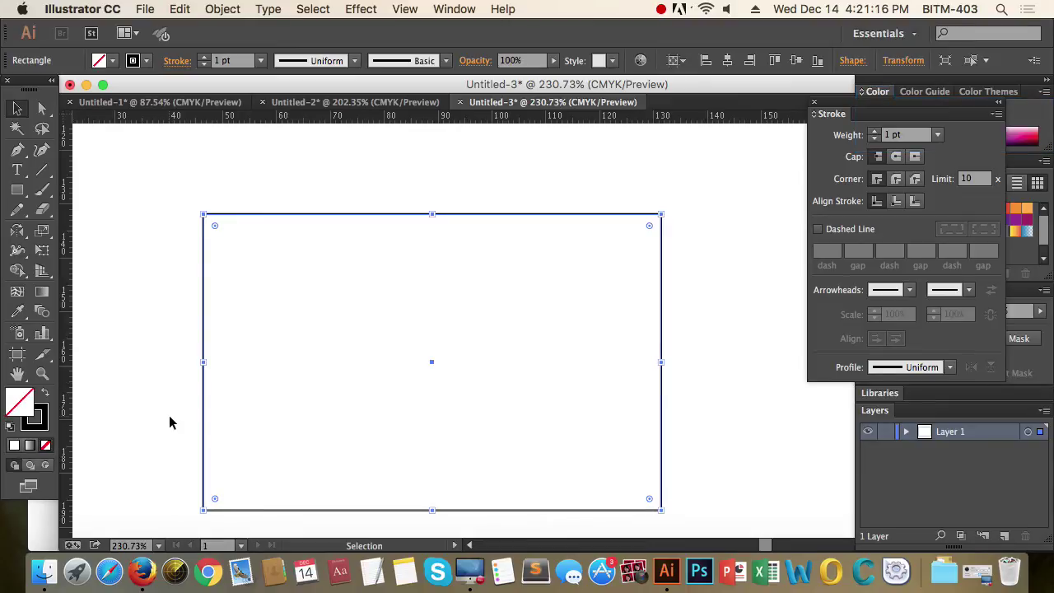
pyautogui.click(732, 450)
pyautogui.keyDown('alt'); pyautogui.keyDown('super'); pyautogui.click(412, 325); pyautogui.keyUp('super'); pyautogui.keyUp('alt')
pyautogui.keyDown('alt'); pyautogui.keyDown('super'); pyautogui.click(574, 341); pyautogui.keyUp('super'); pyautogui.keyUp('alt')
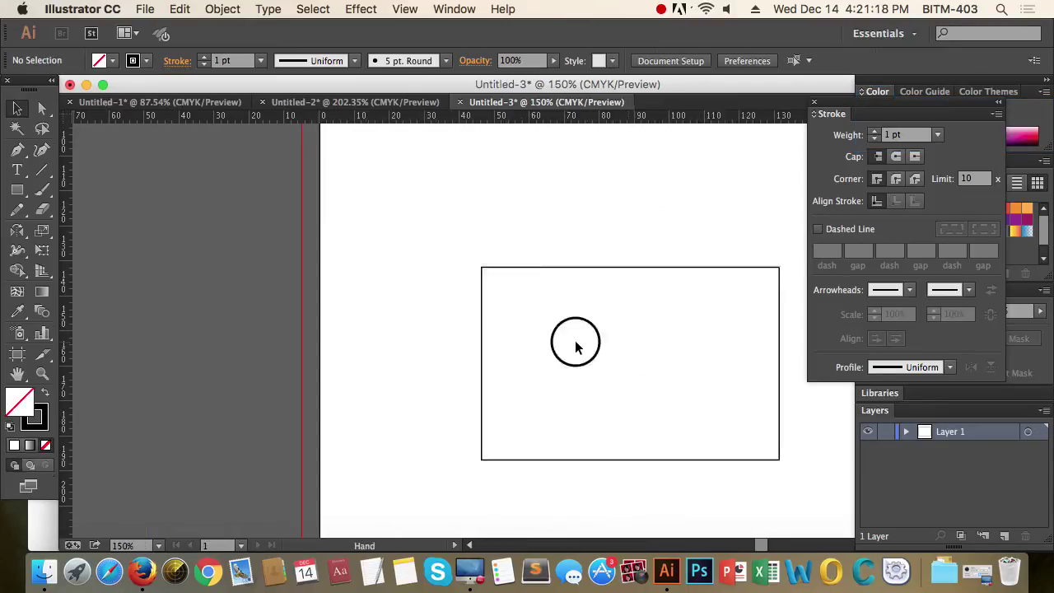
pyautogui.moveTo(574, 341); pyautogui.dragTo(348, 321)
pyautogui.moveTo(206, 179); pyautogui.dragTo(560, 360)
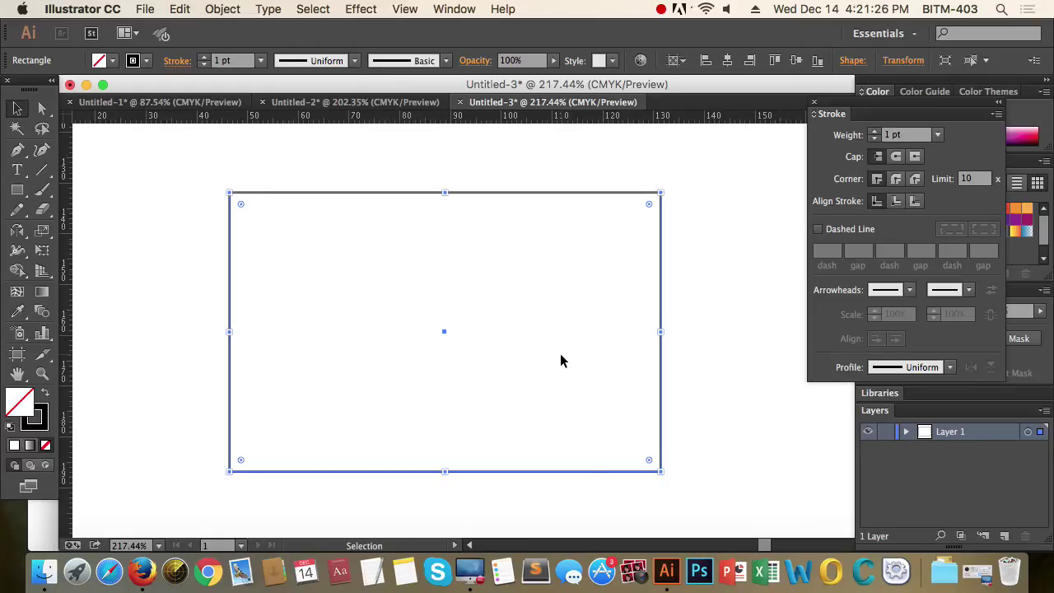
pyautogui.click(736, 395)
# Draw a closed eight-point zigzag shape about 87 mm wide and 51 mm high with the Pen tool, above the rectangle's upper-right corner
pyautogui.moveTo(736, 396); pyautogui.dragTo(299, 294)
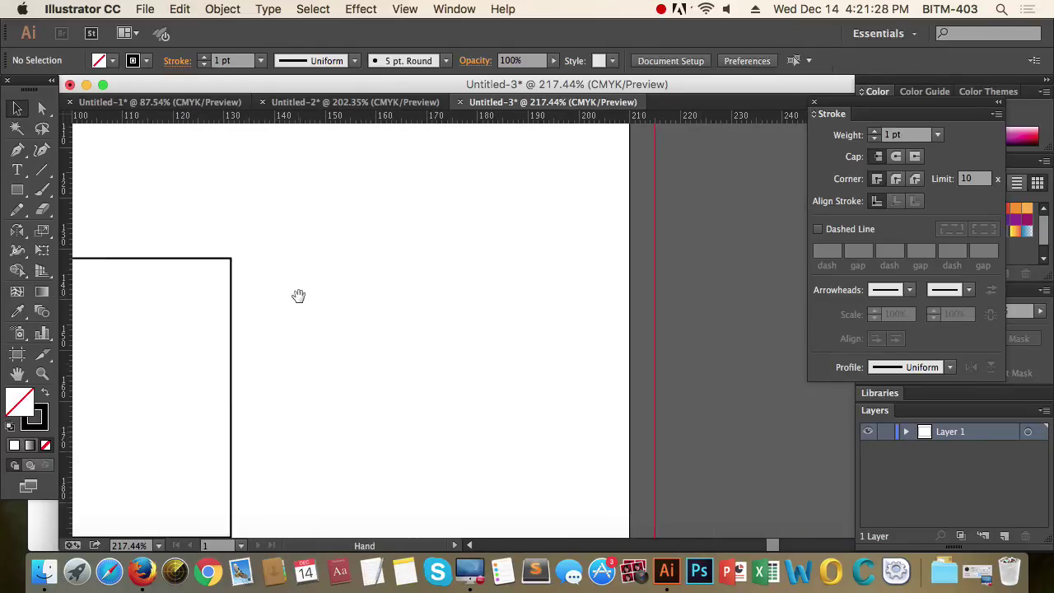
pyautogui.scroll(5, 233, 284)
pyautogui.click(17, 150)
pyautogui.click(507, 325)
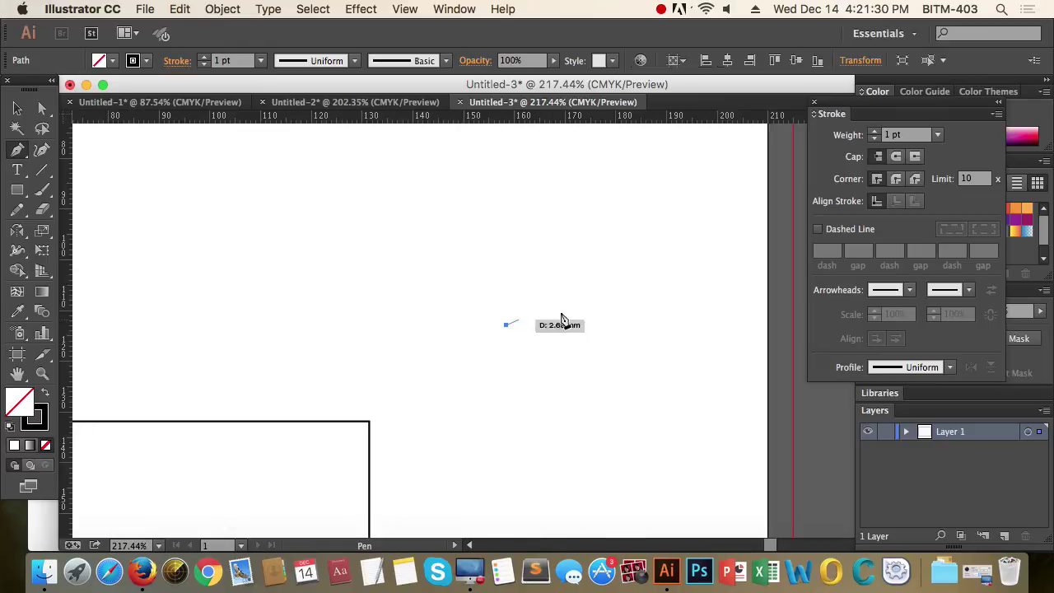
pyautogui.click(622, 254)
pyautogui.click(478, 183)
pyautogui.click(296, 230)
pyautogui.click(468, 290)
pyautogui.click(253, 324)
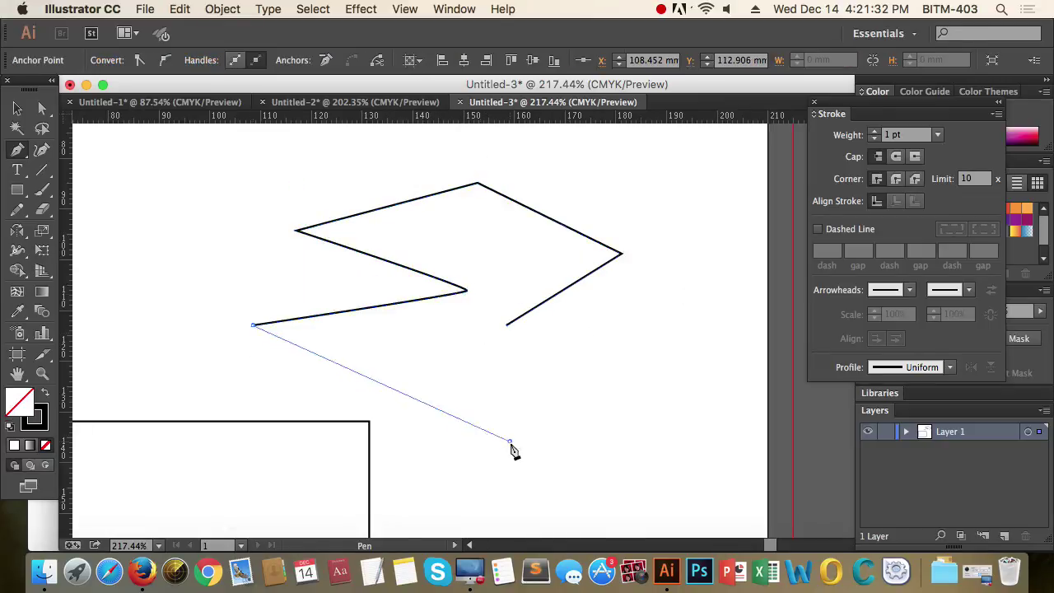
pyautogui.click(510, 441)
pyautogui.click(693, 433)
pyautogui.click(507, 324)
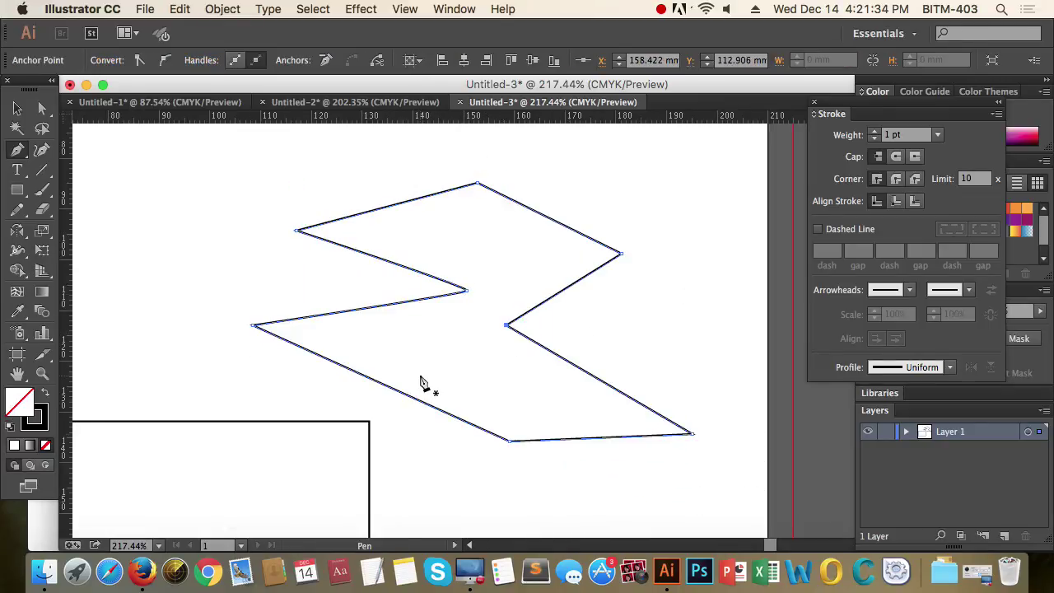
pyautogui.click(17, 108)
pyautogui.click(151, 203)
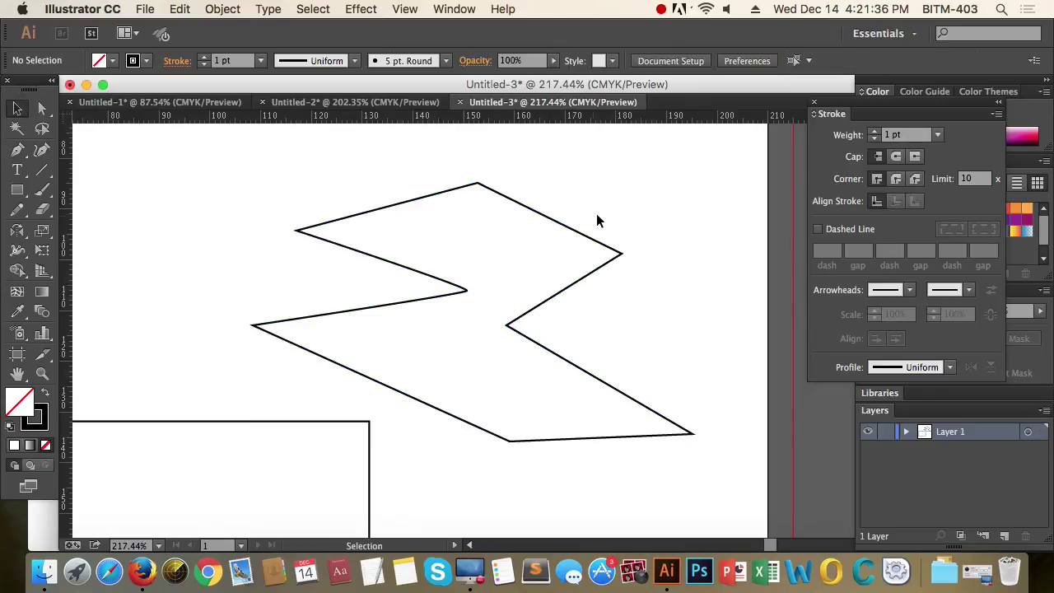
# Offset the zigzag shape's path by -2 mm with Miter joins and a miter limit of 4, previewing the result
pyautogui.moveTo(633, 178); pyautogui.dragTo(563, 245)
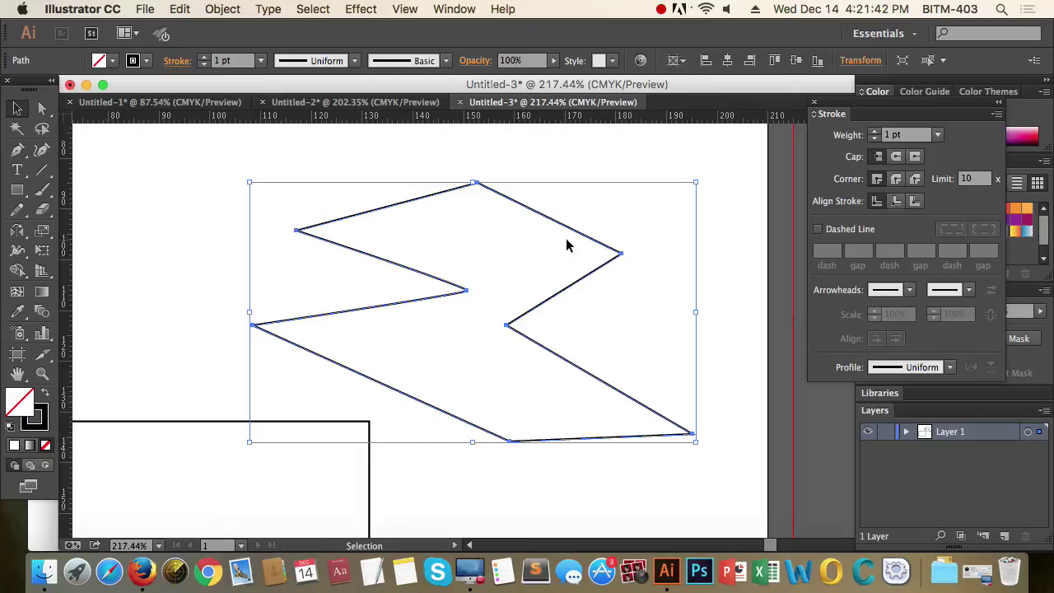
pyautogui.click(219, 11)
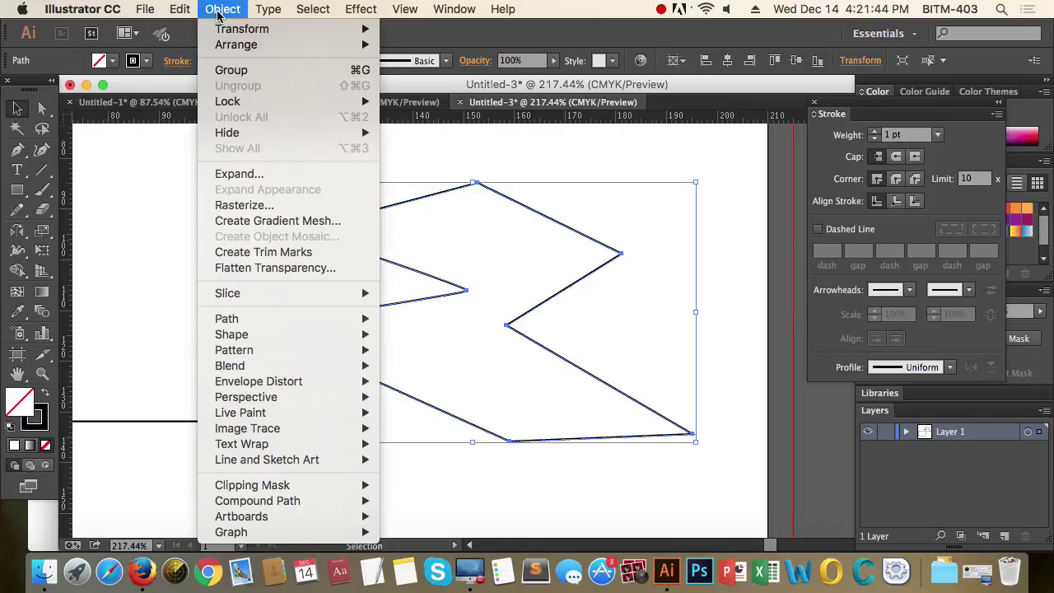
pyautogui.moveTo(241, 327)
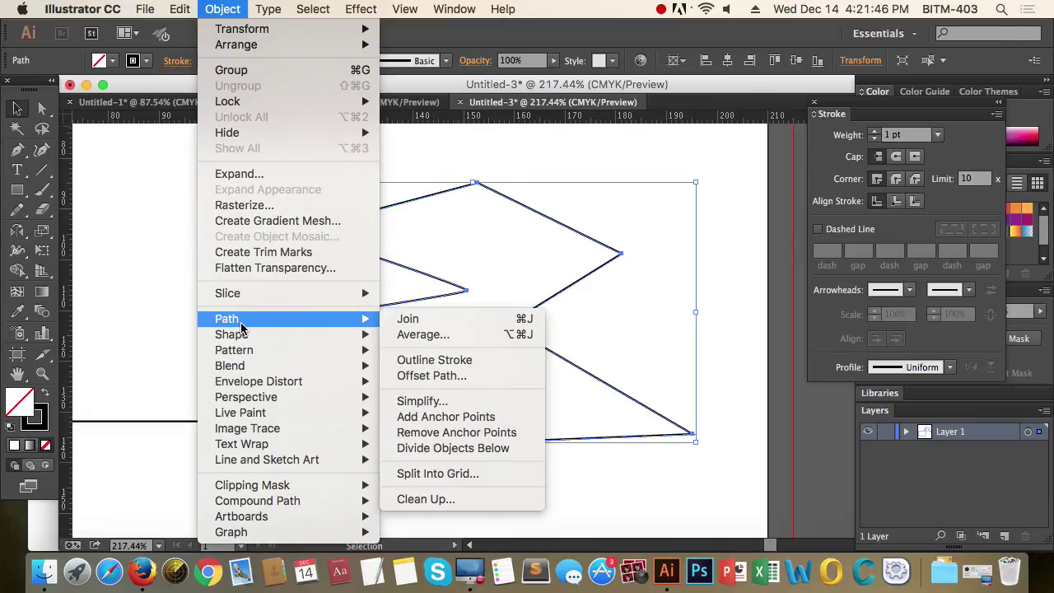
pyautogui.click(464, 377)
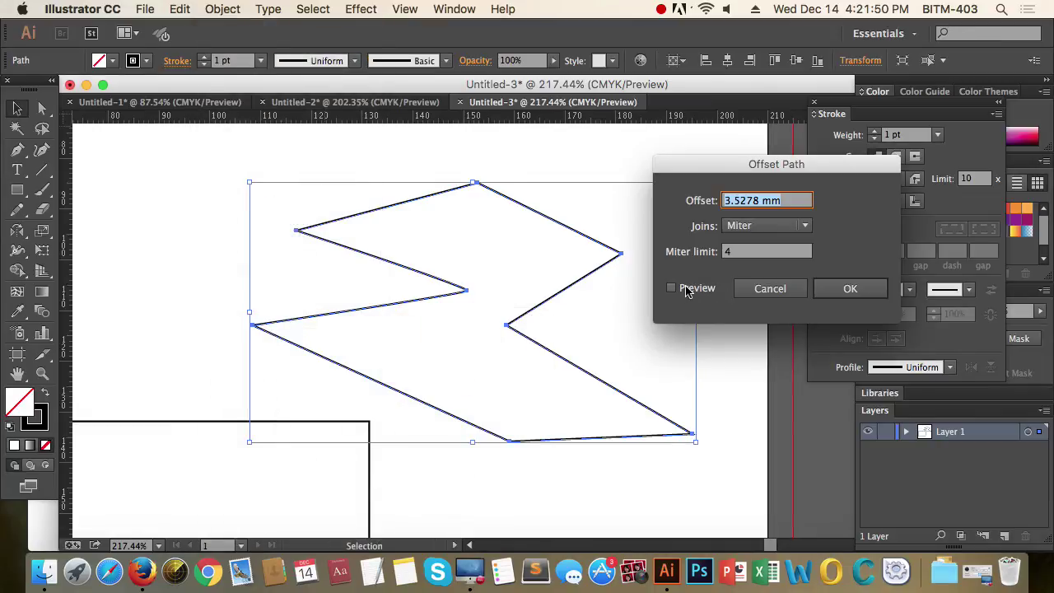
pyautogui.click(685, 290)
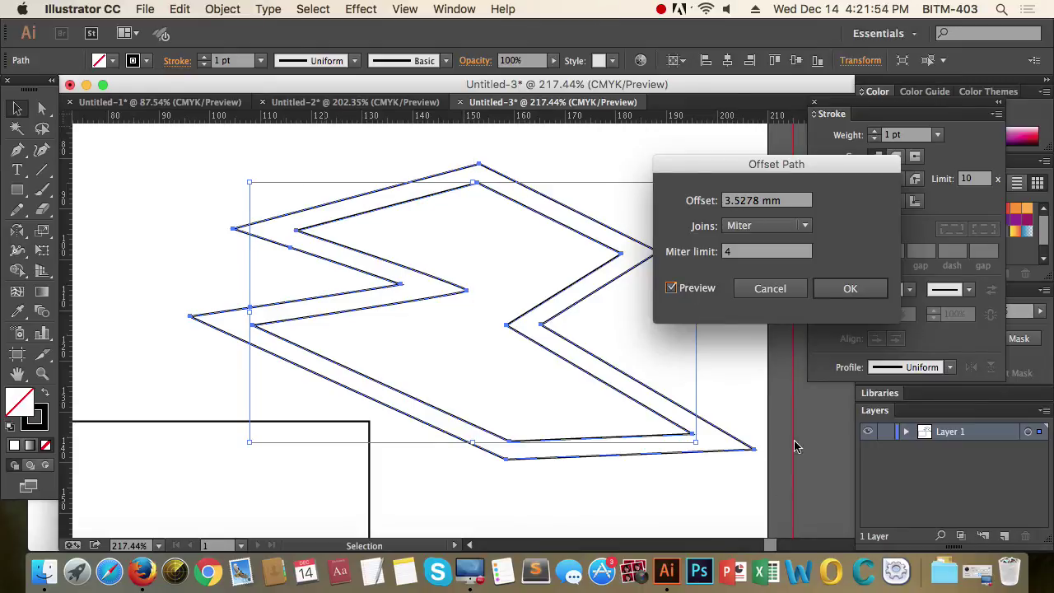
pyautogui.moveTo(803, 201); pyautogui.dragTo(696, 203)
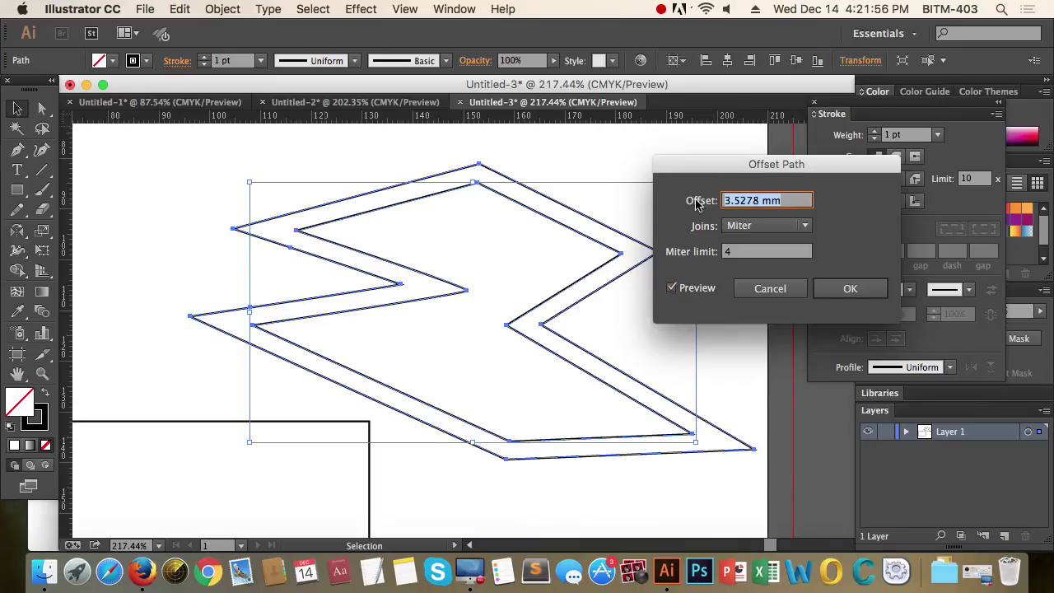
pyautogui.write('-')
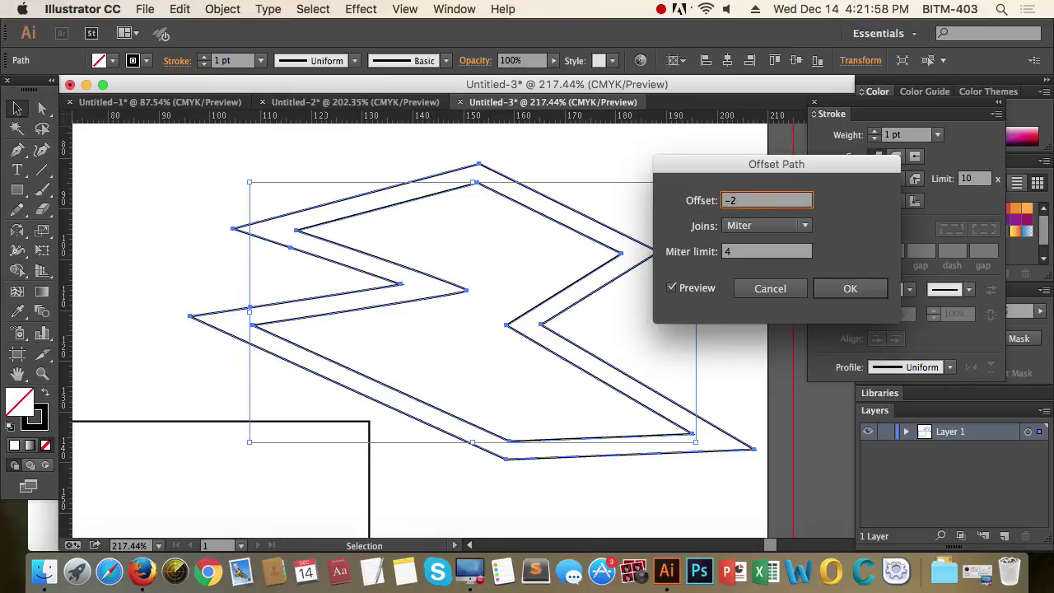
pyautogui.write('2')
pyautogui.press('Tab')
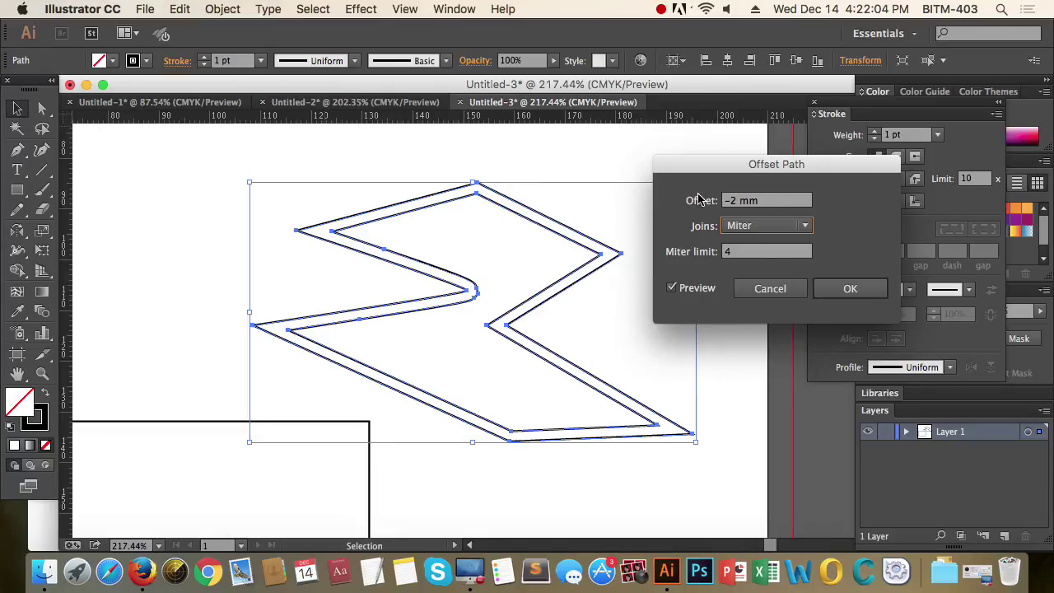
pyautogui.click(859, 293)
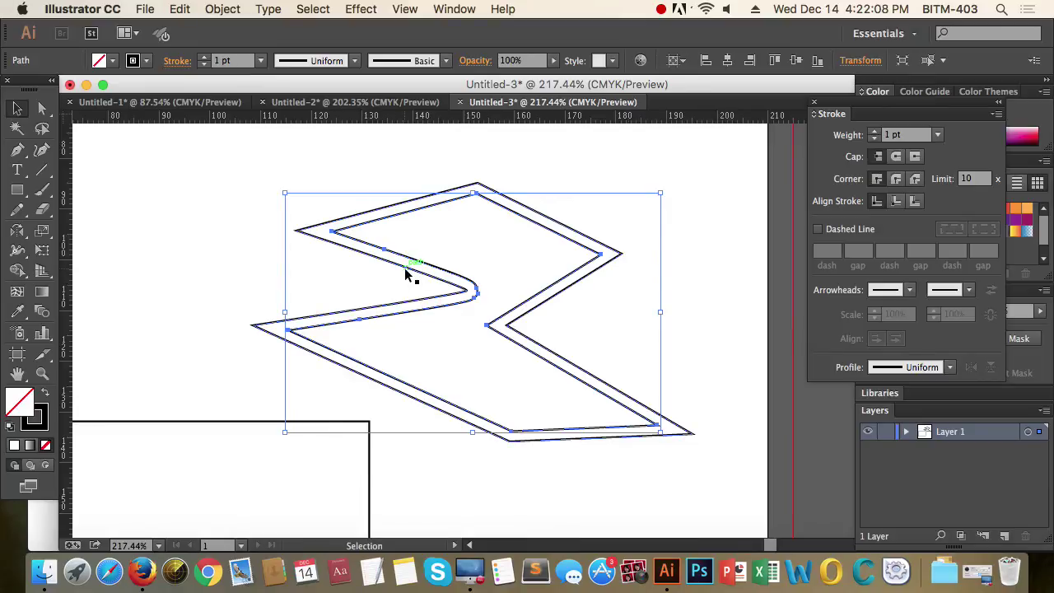
# Set the stroke color of the inner offset path to red, and deselect it
pyautogui.click(37, 418)
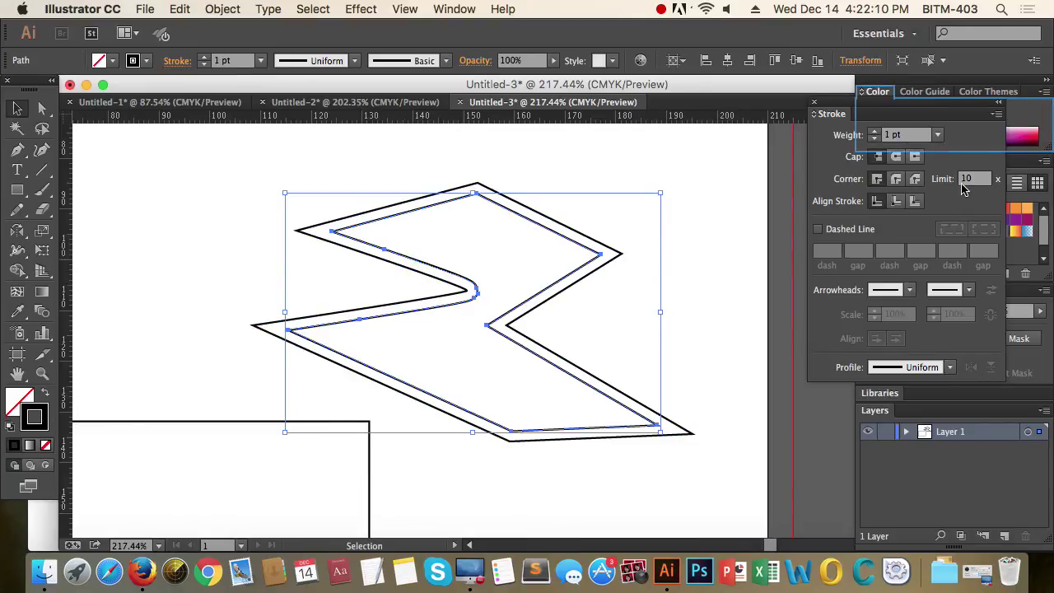
pyautogui.click(879, 92)
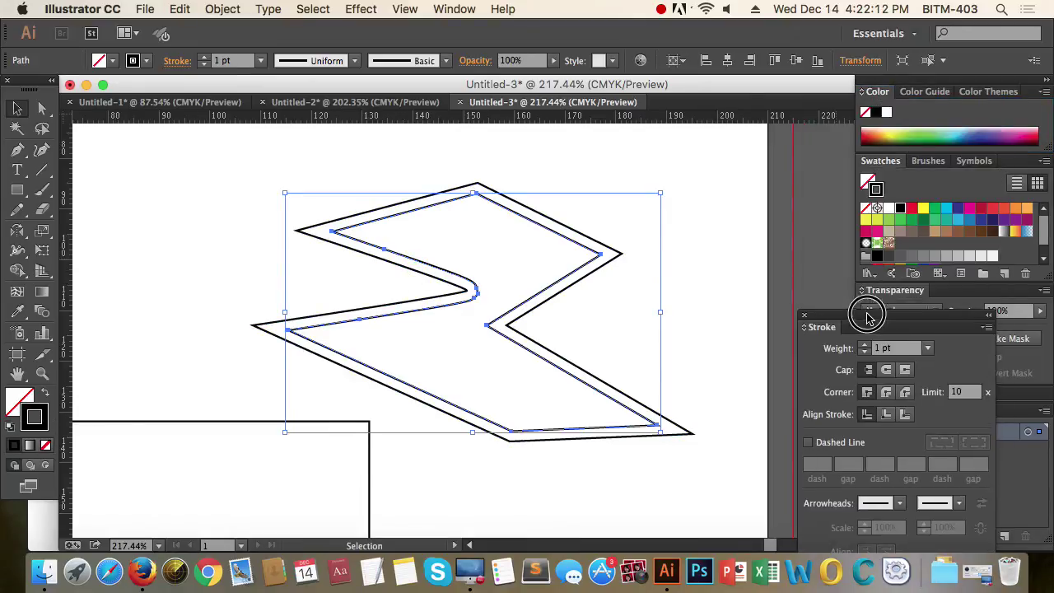
pyautogui.click(910, 135)
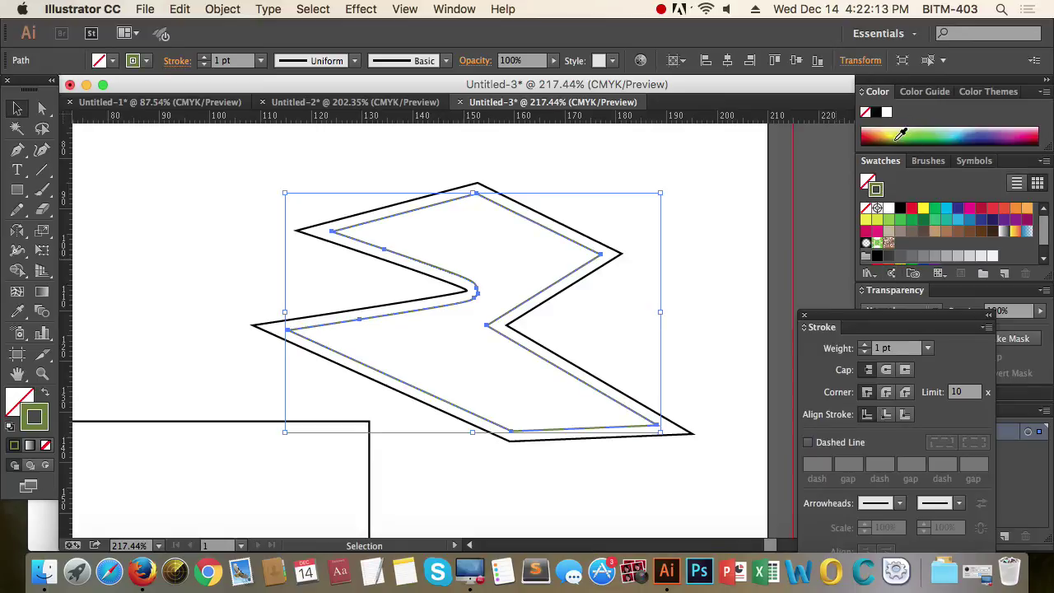
pyautogui.click(1020, 133)
pyautogui.click(912, 209)
pyautogui.click(696, 323)
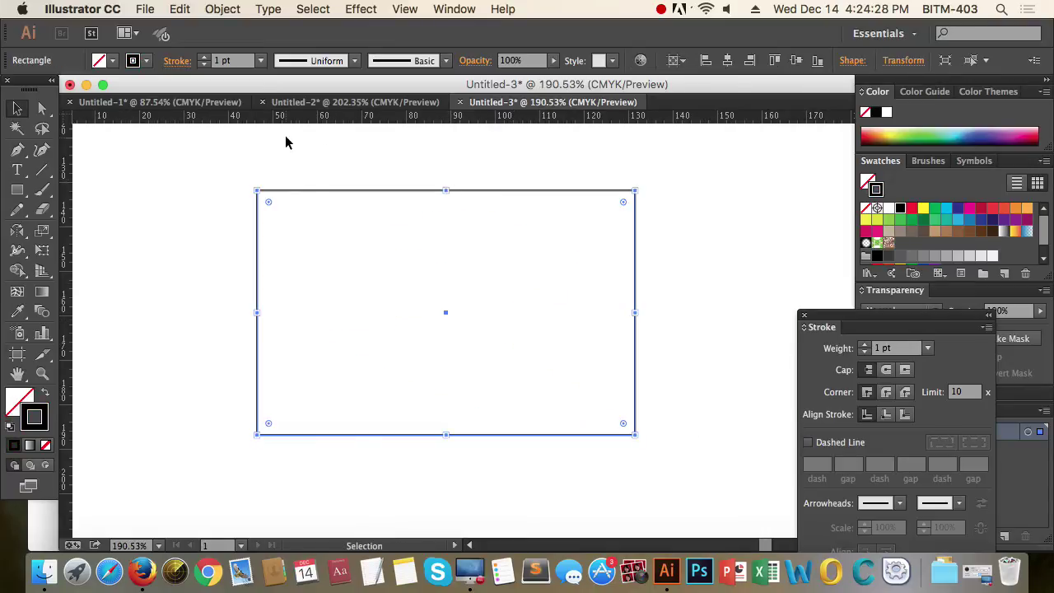
# Add anchor points at the midpoints of the 85 by 55 mm rectangle's four edges
pyautogui.click(42, 108)
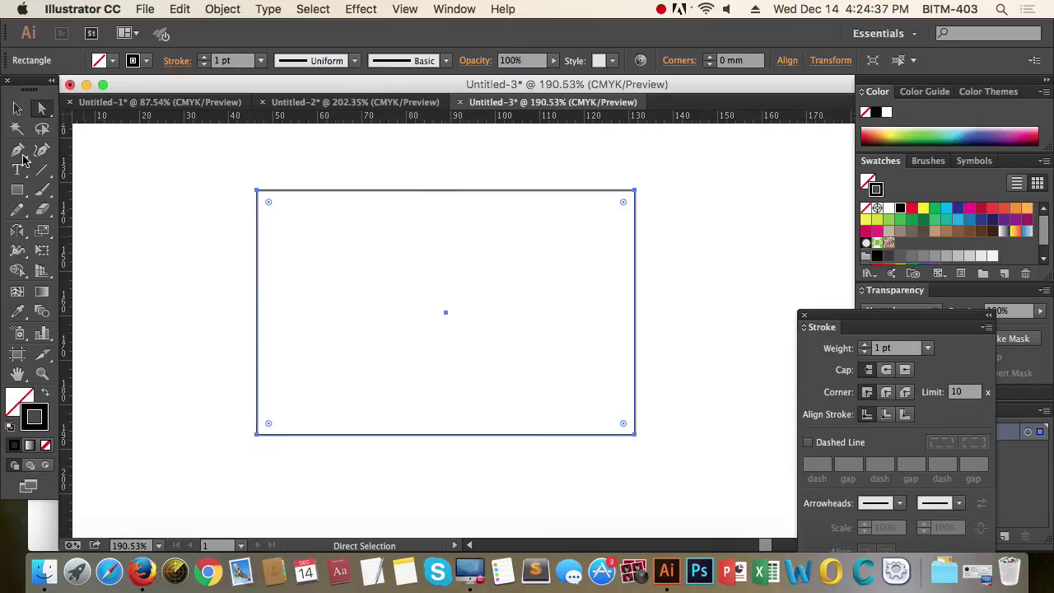
pyautogui.click(218, 9)
pyautogui.moveTo(280, 323)
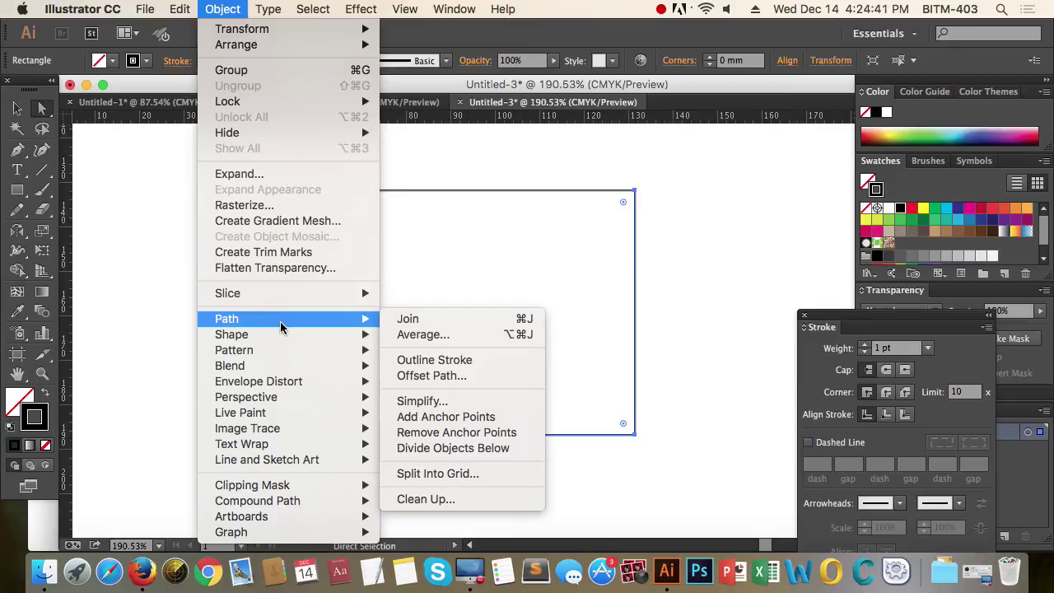
pyautogui.click(459, 418)
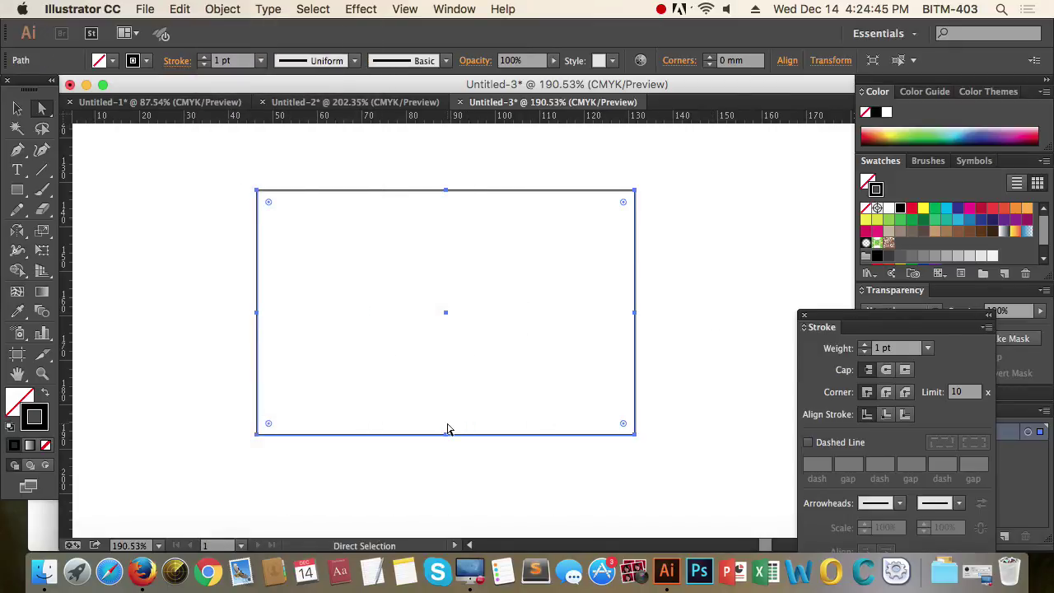
# Move the midpoint anchors of the rectangle's two vertical sides about 44 mm to the right, and undo the move
pyautogui.moveTo(202, 282); pyautogui.dragTo(288, 356)
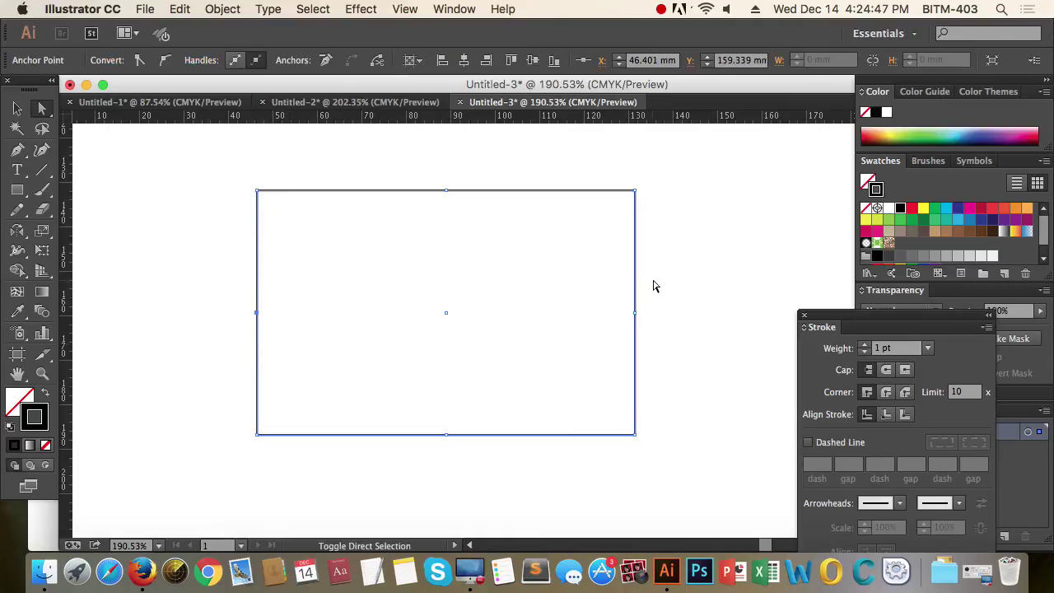
pyautogui.moveTo(669, 290); pyautogui.dragTo(591, 327)
pyautogui.press('super+1')
pyautogui.click(562, 427)
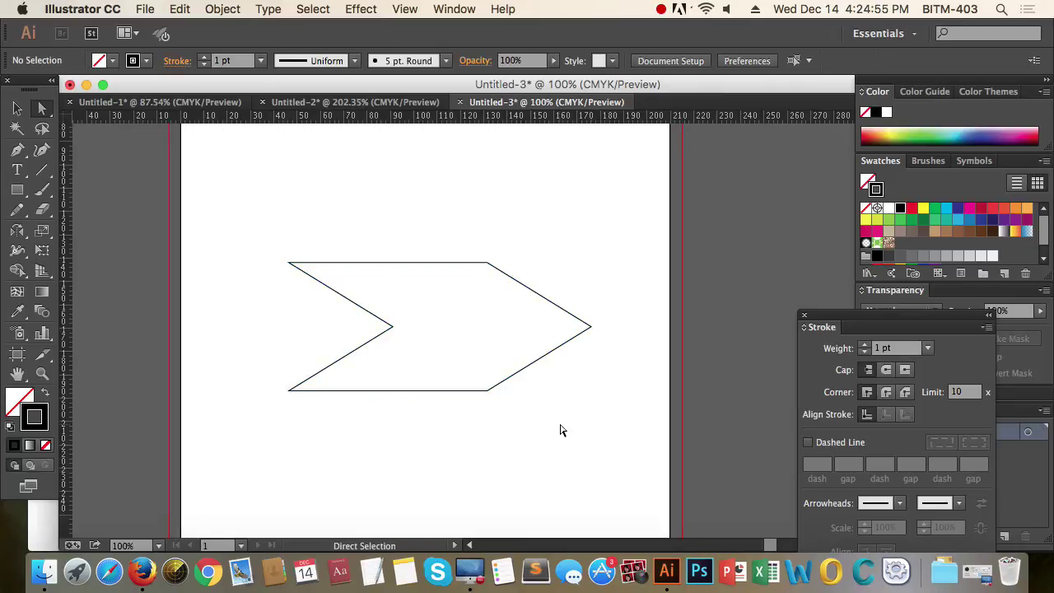
pyautogui.press('super+z')
pyautogui.press('super+z')
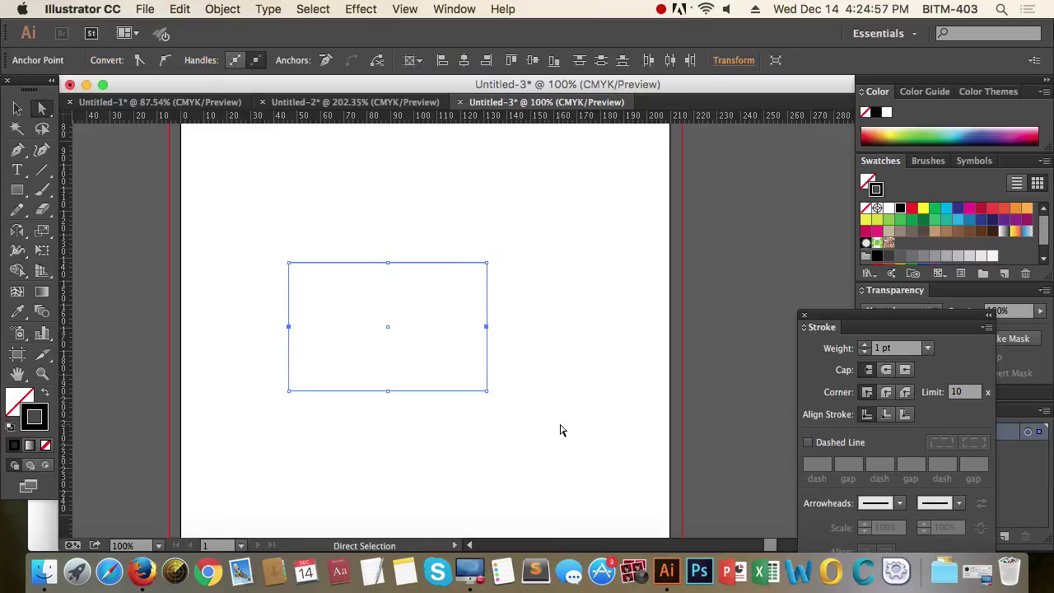
# Add a second round of anchor points to the rectangle, halfway between its existing anchors
pyautogui.moveTo(250, 238); pyautogui.dragTo(580, 431)
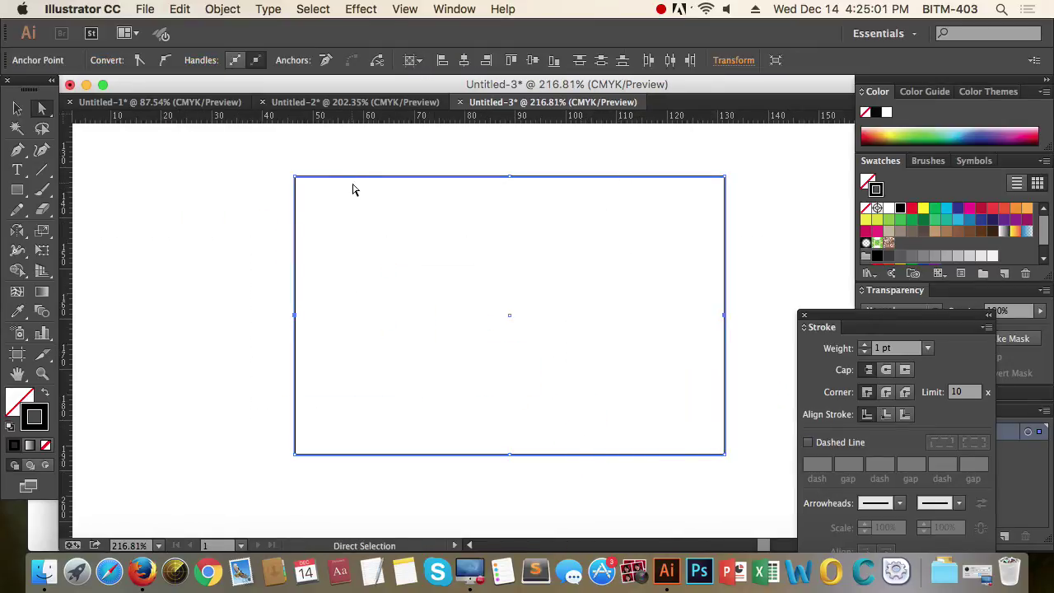
pyautogui.moveTo(352, 183); pyautogui.dragTo(288, 174)
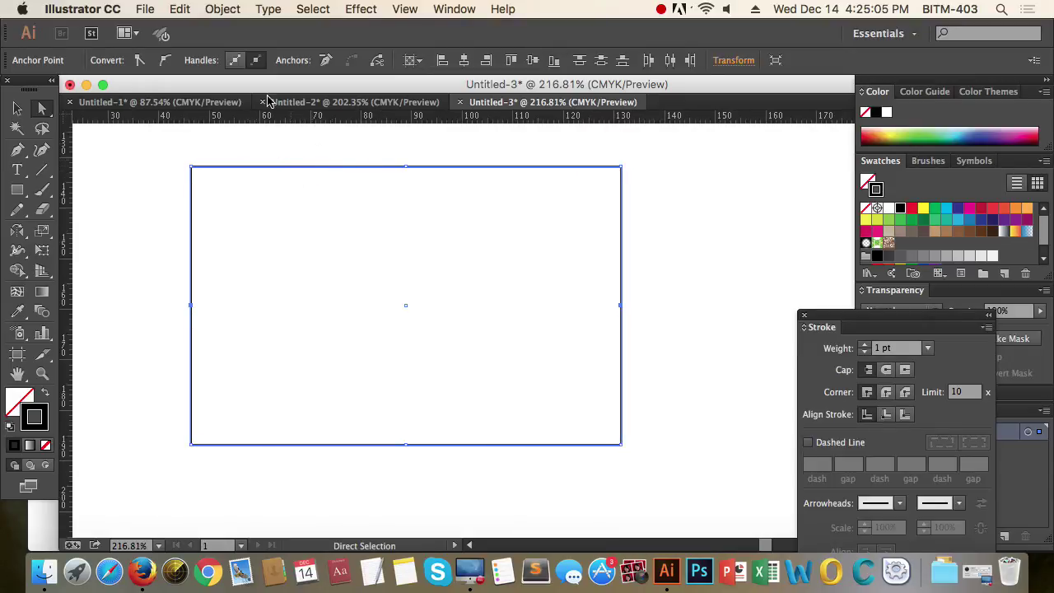
pyautogui.click(219, 9)
pyautogui.moveTo(315, 321)
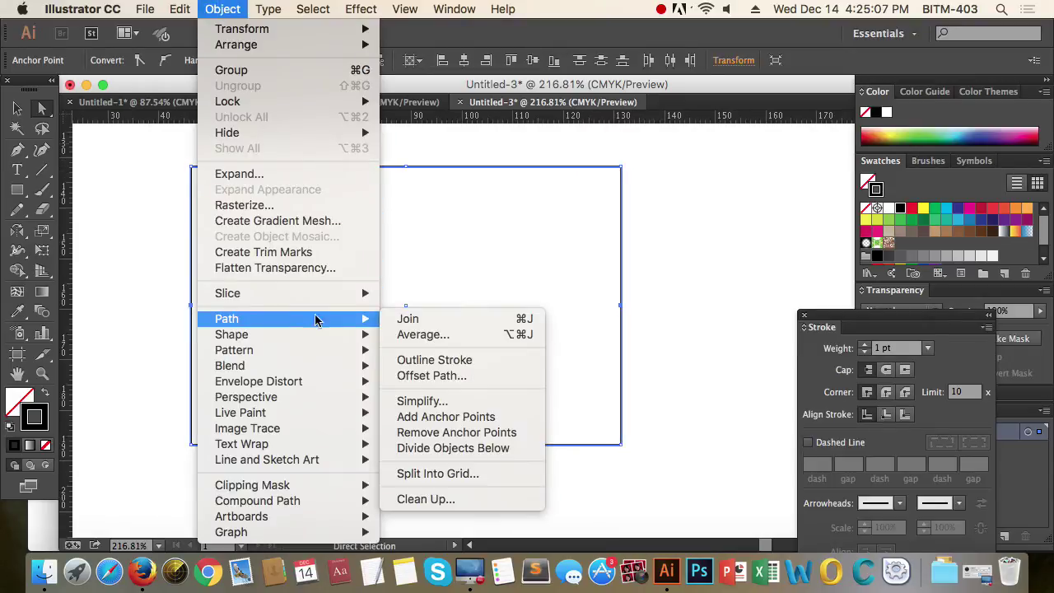
pyautogui.click(424, 417)
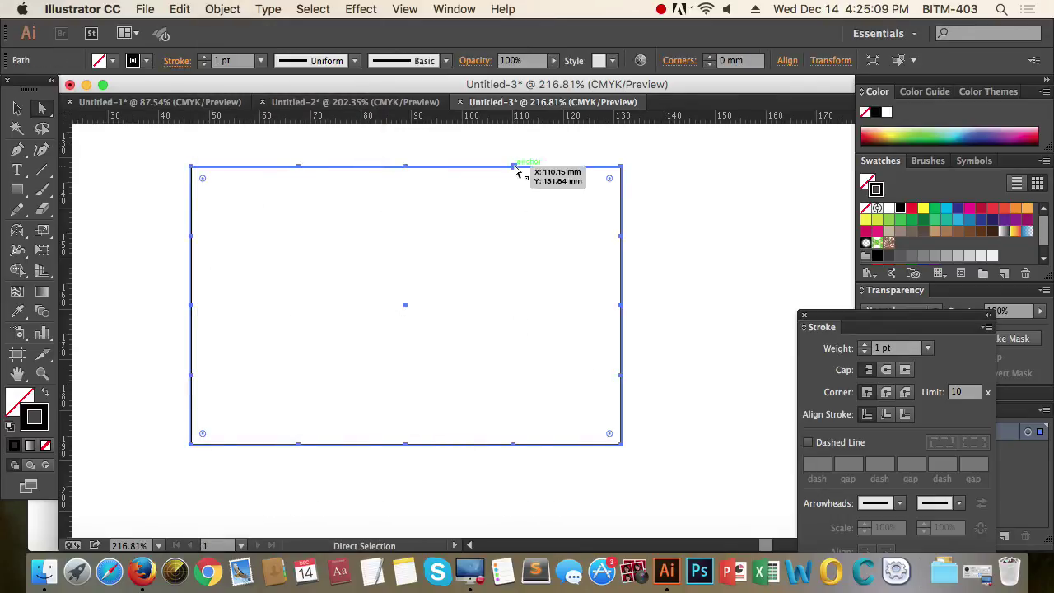
# Raise the middle anchor of the rectangle's top edge about 15 mm to form a triangular peak, and deselect the shape
pyautogui.click(749, 339)
pyautogui.moveTo(494, 265); pyautogui.dragTo(540, 418)
pyautogui.click(451, 318)
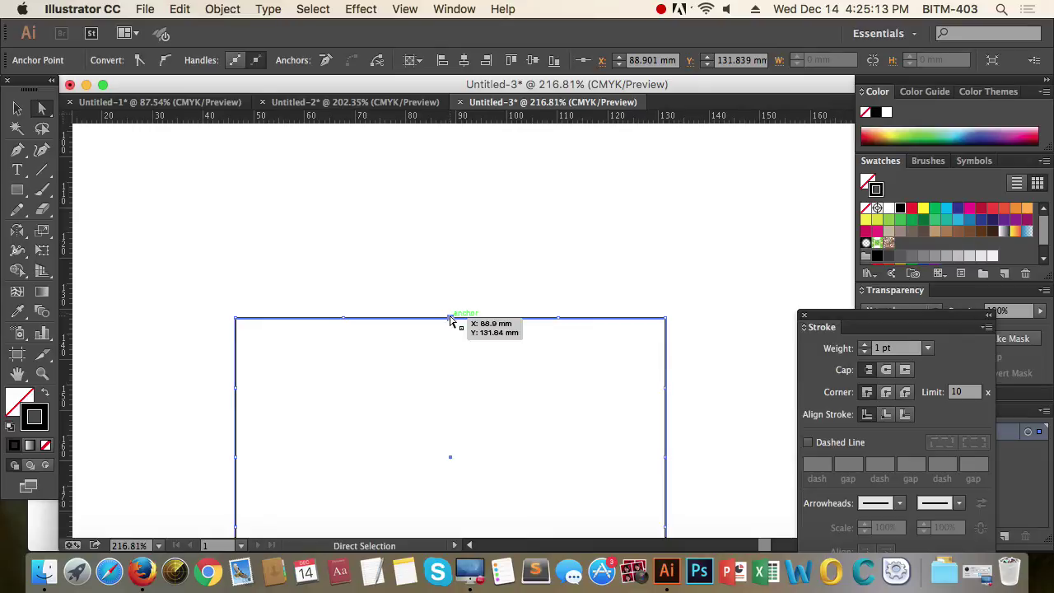
pyautogui.moveTo(450, 318); pyautogui.dragTo(450, 258)
pyautogui.click(681, 260)
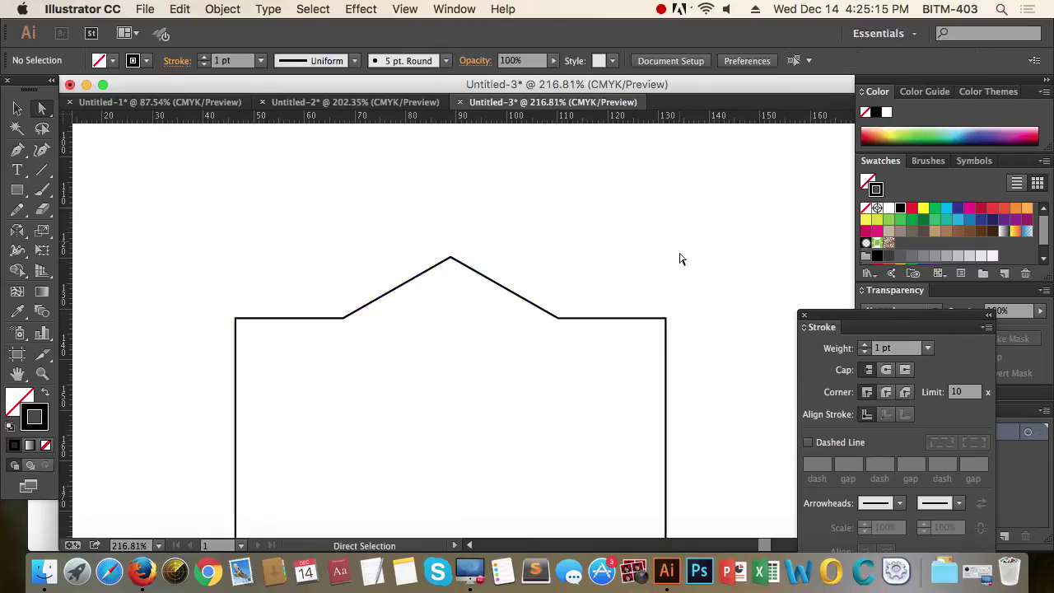
pyautogui.keyDown('alt'); pyautogui.keyDown('super'); pyautogui.click(645, 353); pyautogui.keyUp('super'); pyautogui.keyUp('alt')
pyautogui.moveTo(421, 215); pyautogui.dragTo(539, 265)
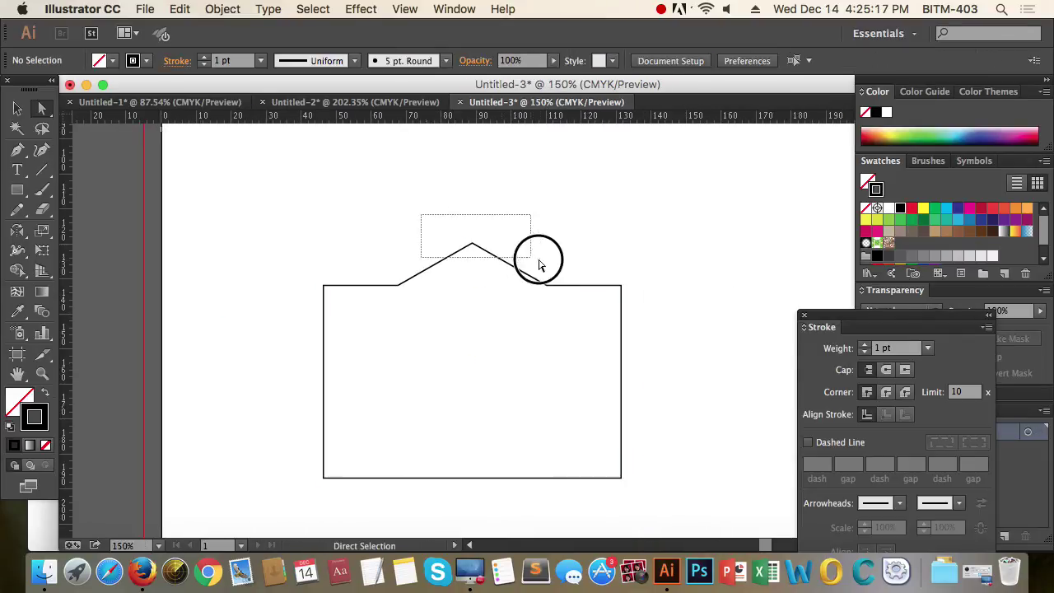
pyautogui.moveTo(472, 243); pyautogui.dragTo(473, 234)
pyautogui.click(667, 241)
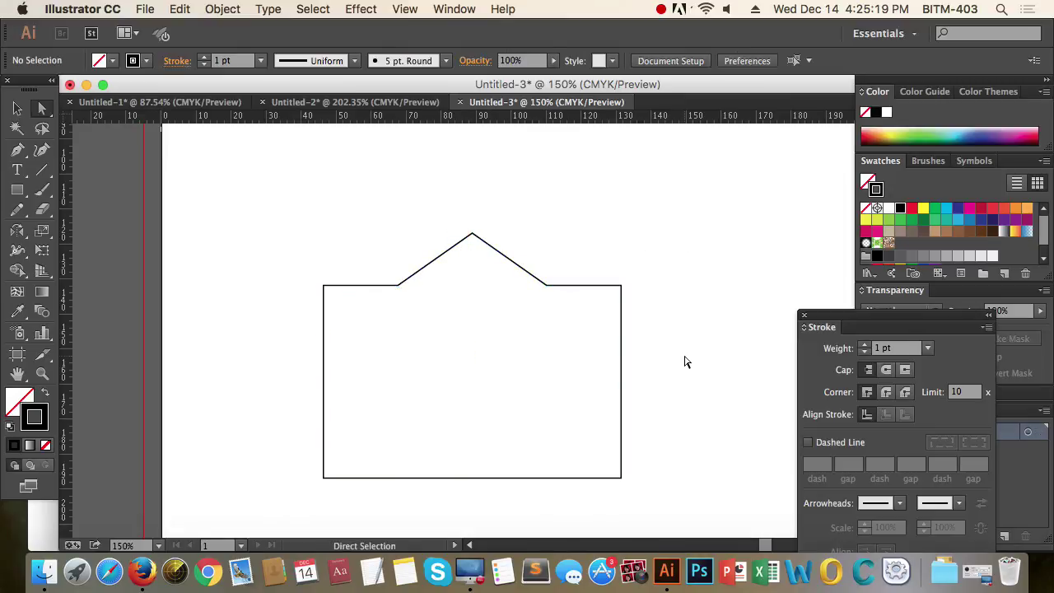
# Remove the nine intermediate anchor points on the shape's right, bottom and left edges, and deselect it
pyautogui.click(600, 382)
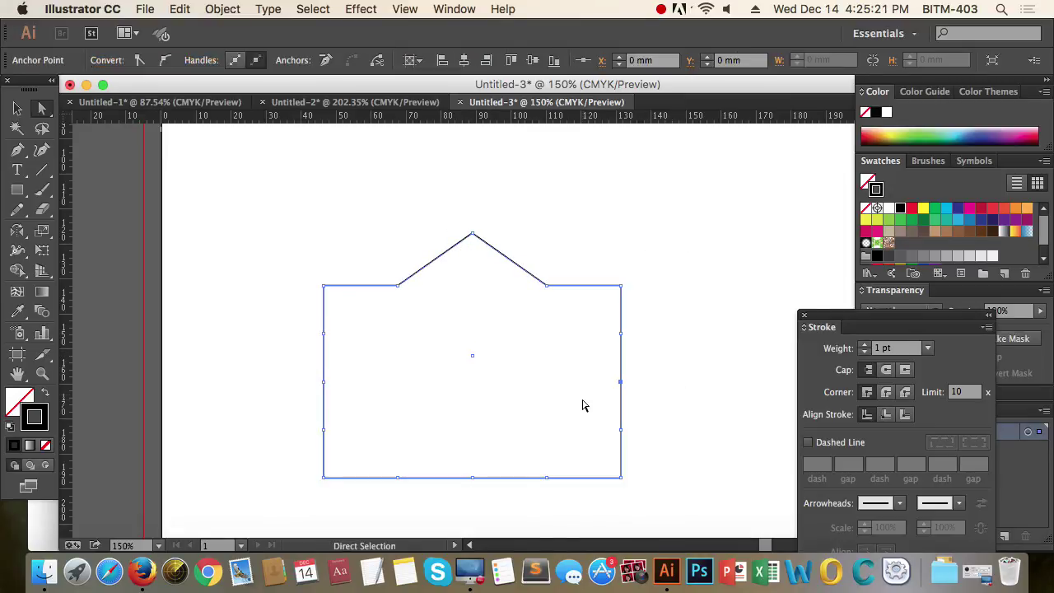
pyautogui.moveTo(594, 315); pyautogui.dragTo(632, 448)
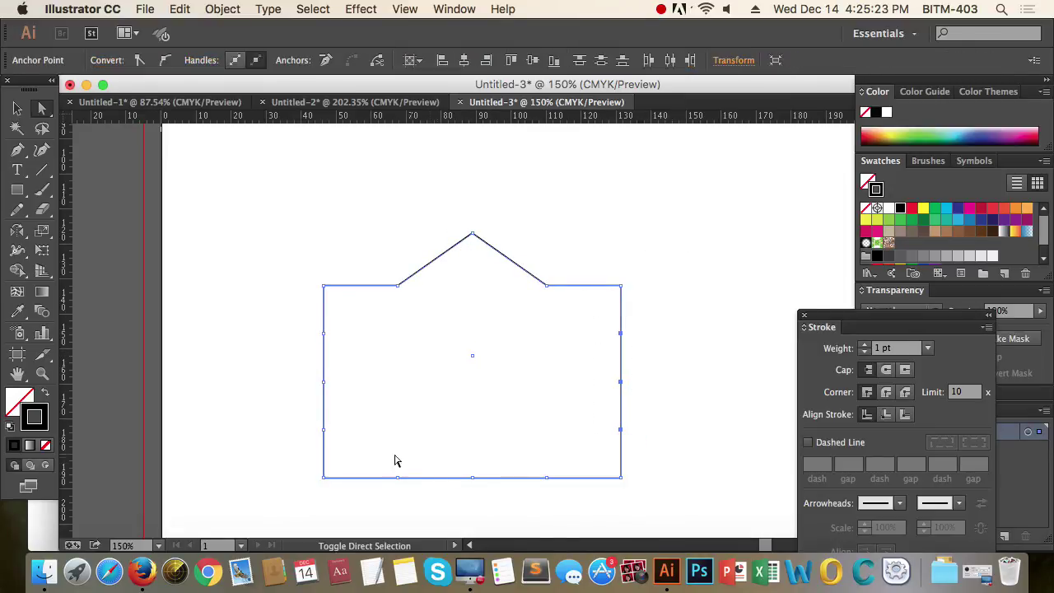
pyautogui.keyDown('shift'); pyautogui.moveTo(377, 450); pyautogui.dragTo(582, 503); pyautogui.keyUp('shift')
pyautogui.keyDown('shift'); pyautogui.moveTo(291, 312); pyautogui.dragTo(334, 436); pyautogui.keyUp('shift')
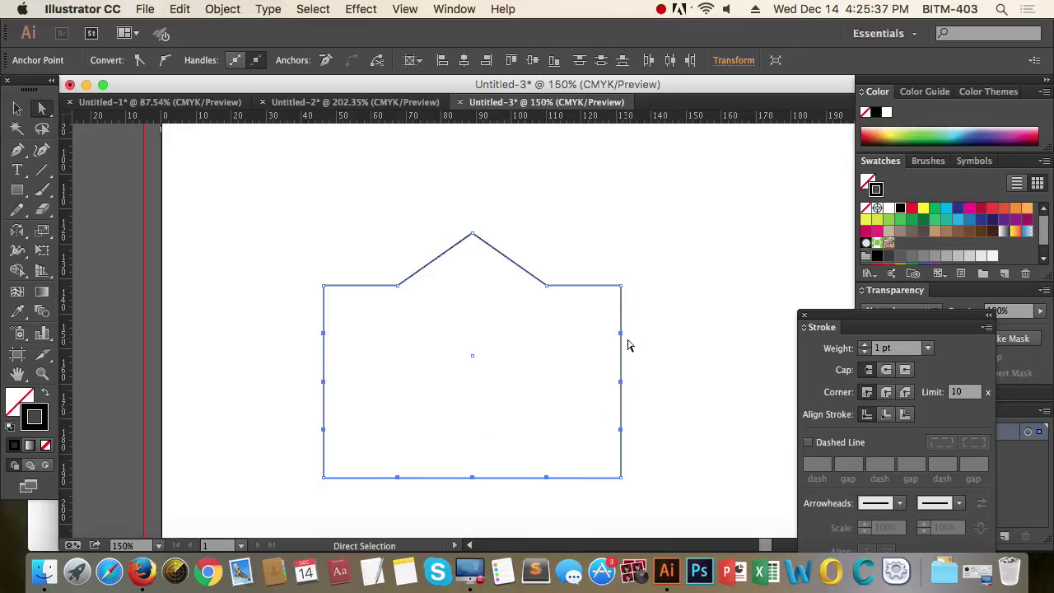
pyautogui.click(225, 10)
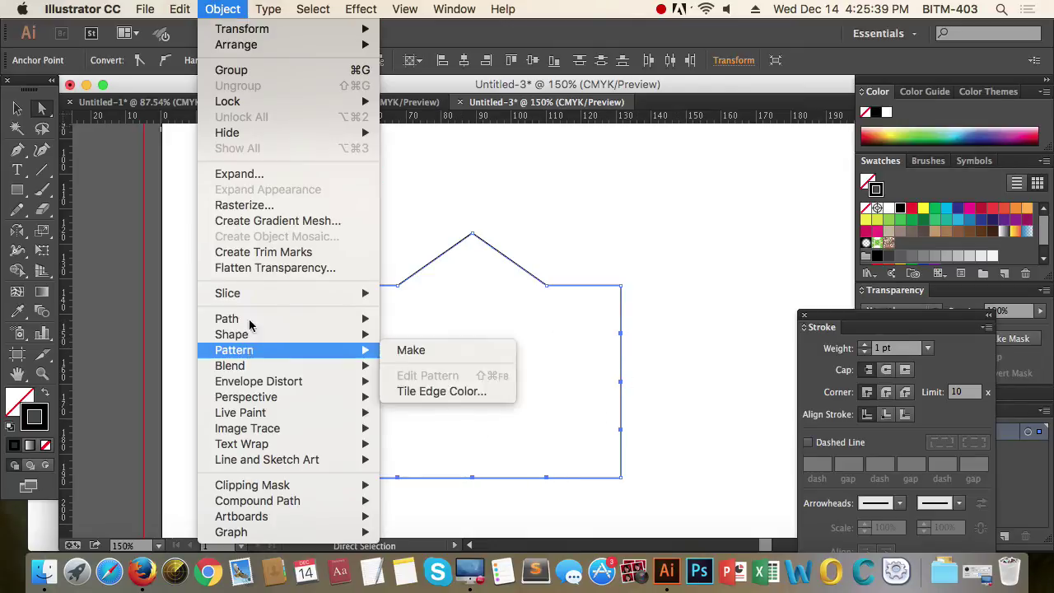
pyautogui.moveTo(249, 320)
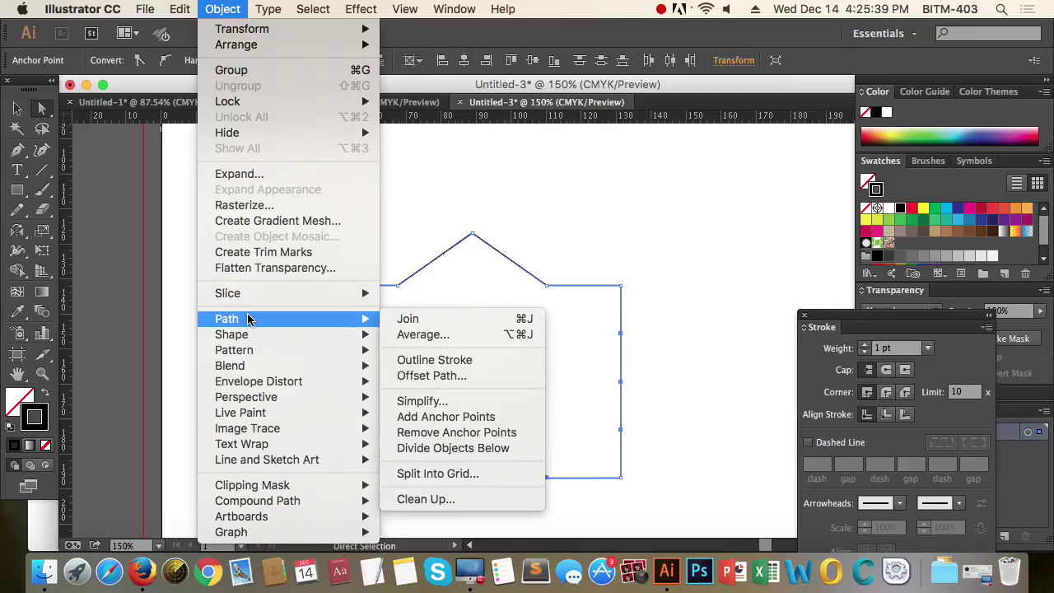
pyautogui.click(466, 434)
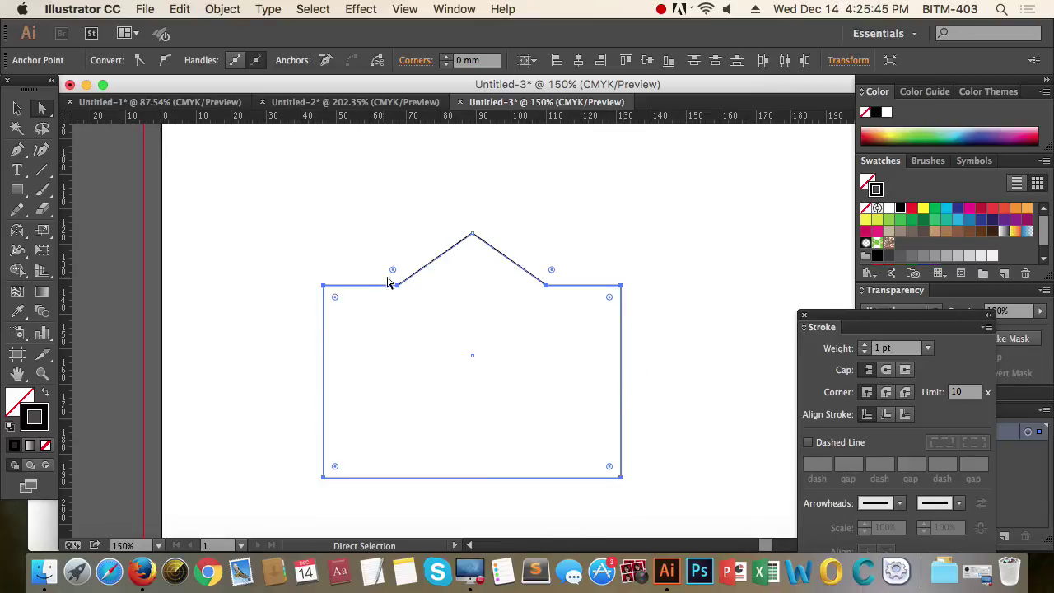
pyautogui.click(688, 431)
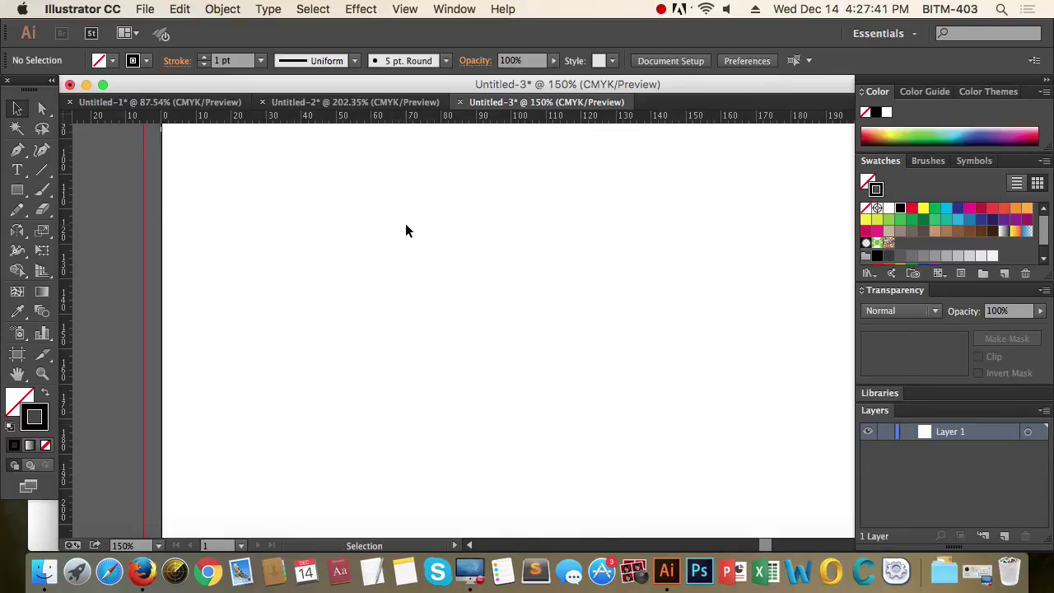
# Draw a circle about 71 mm in diameter on the empty artboard with the Ellipse tool
pyautogui.moveTo(17, 190); pyautogui.dragTo(125, 229)
pyautogui.moveTo(443, 297); pyautogui.dragTo(568, 365)
pyautogui.click(17, 108)
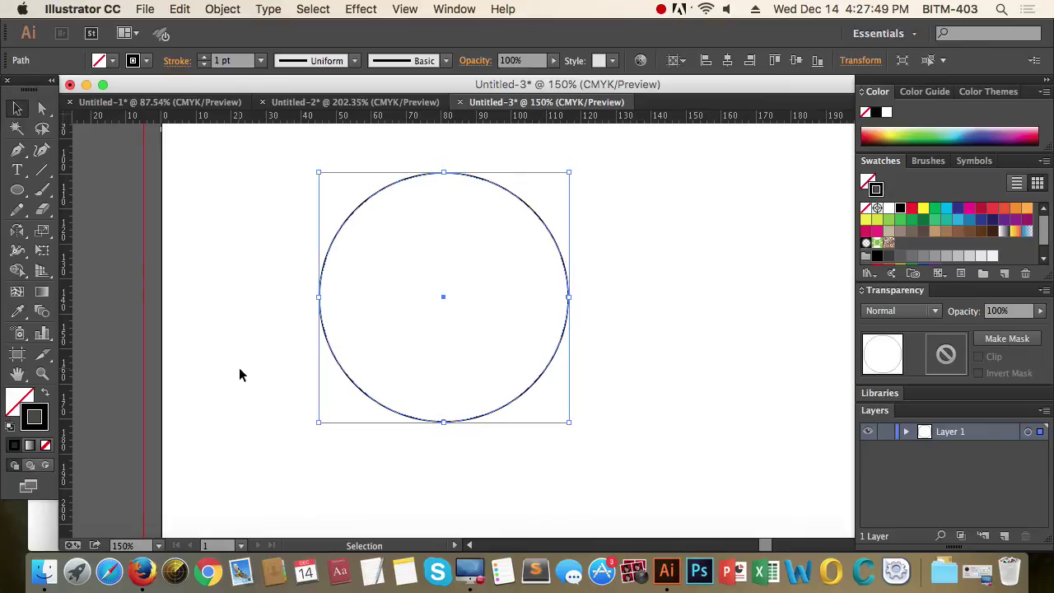
# Draw a second circle about 77 mm in diameter, centred on the first circle's bottom anchor, with the Ellipse tool
pyautogui.press('super')
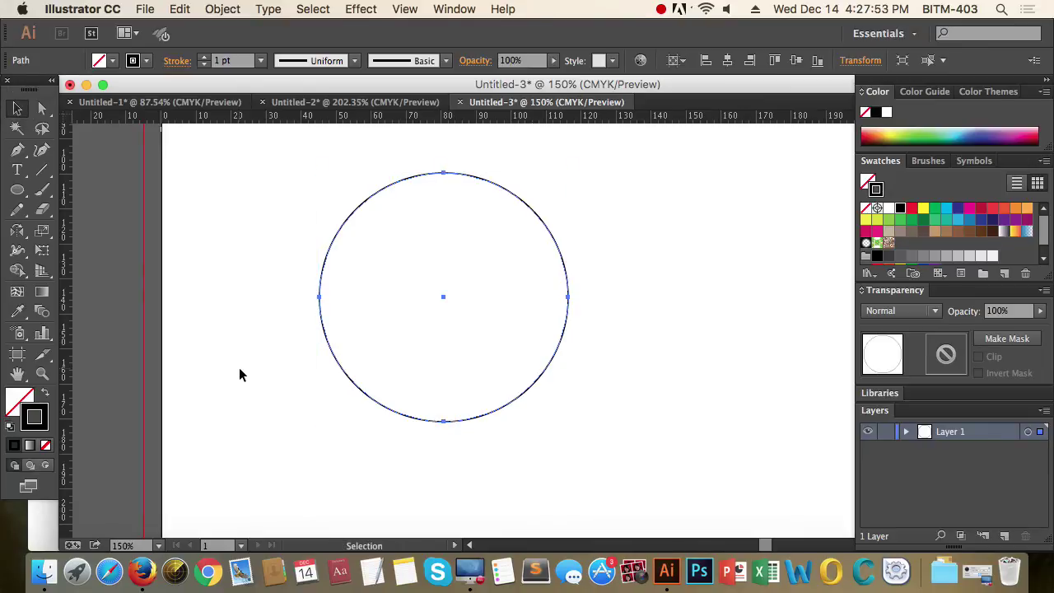
pyautogui.click(19, 191)
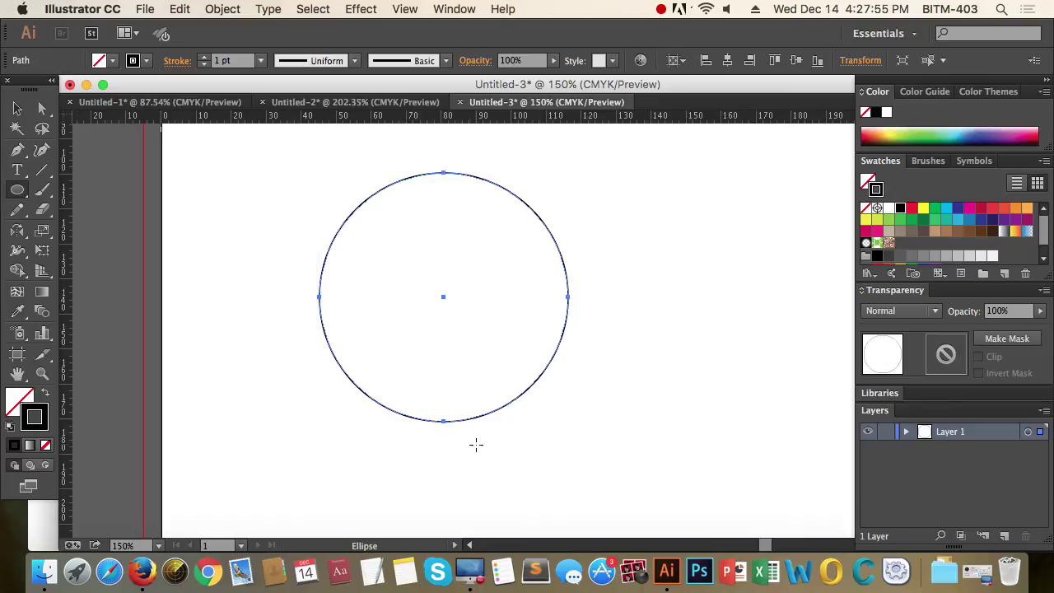
pyautogui.moveTo(443, 422); pyautogui.dragTo(577, 493)
pyautogui.click(17, 108)
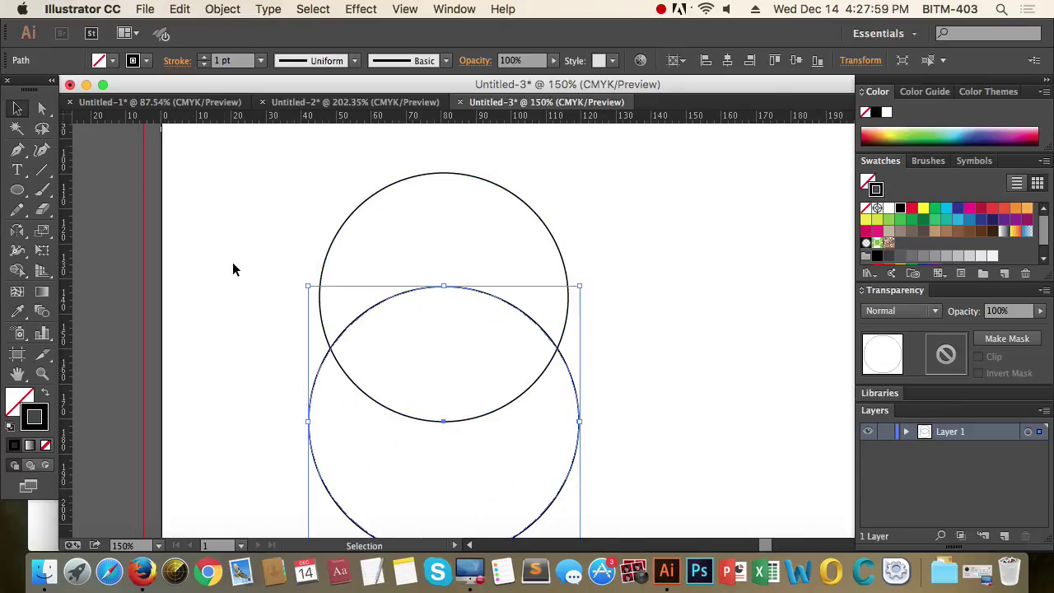
# Swap fill and stroke on both circles to give them a solid black fill with no stroke, and deselect them
pyautogui.press('super+a')
pyautogui.click(47, 396)
pyautogui.click(650, 401)
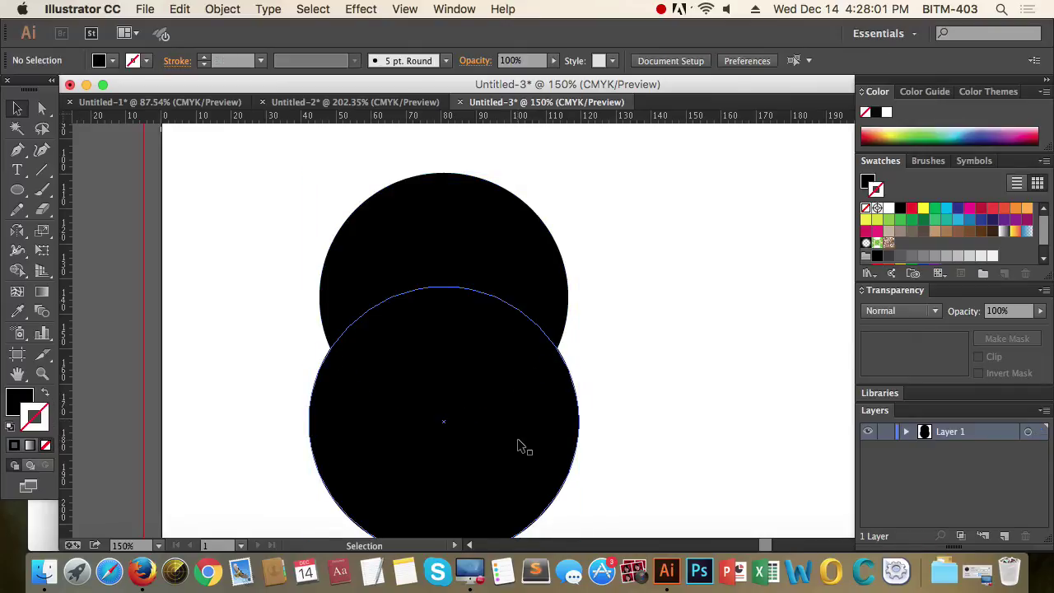
# Give the lower circle a red fill with no stroke, and deselect it
pyautogui.click(517, 443)
pyautogui.click(910, 210)
pyautogui.click(648, 309)
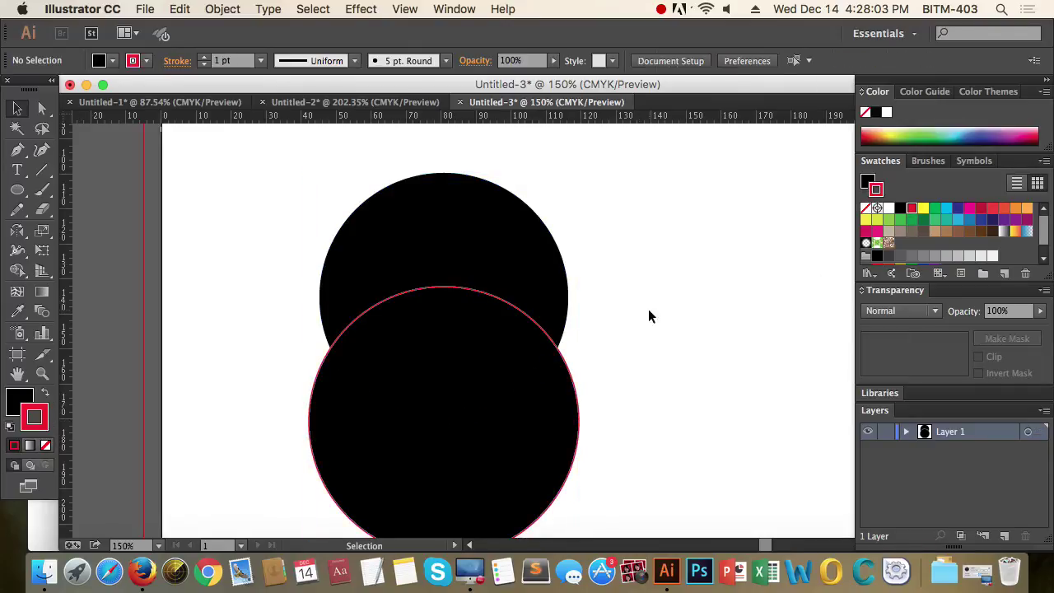
pyautogui.click(482, 396)
pyautogui.click(47, 399)
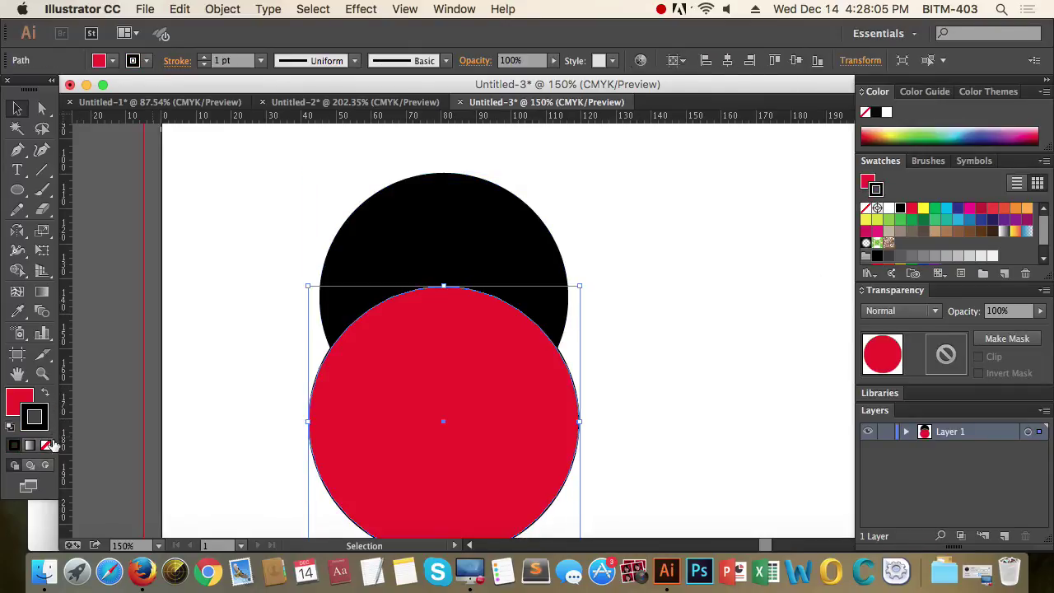
pyautogui.click(45, 444)
pyautogui.press('x')
pyautogui.click(631, 391)
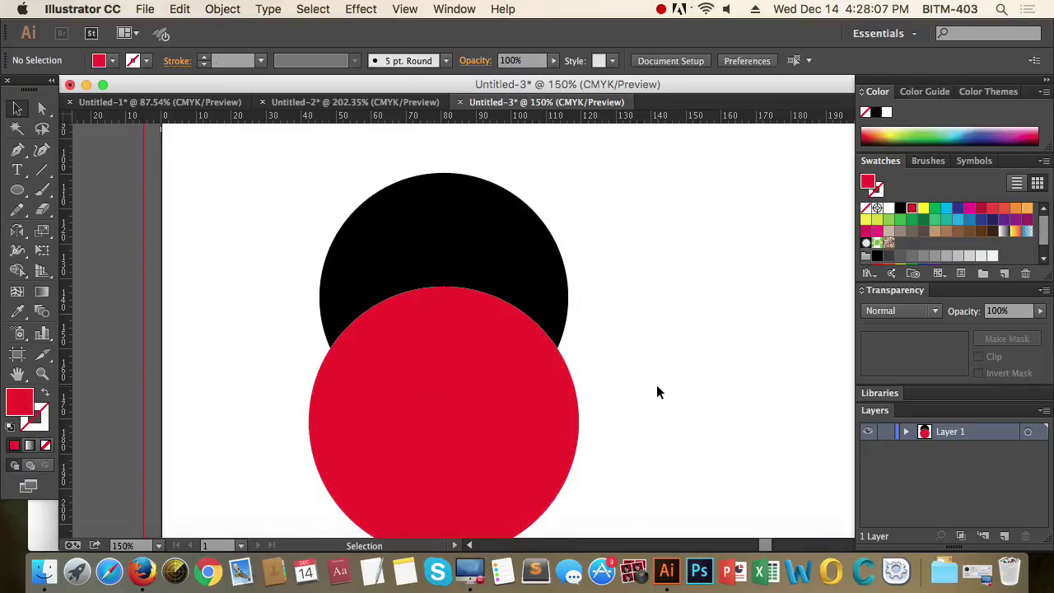
# Try to apply Divide Objects Below with both the black and the red circle selected
pyautogui.press('super+minus')
pyautogui.press('super+minus')
pyautogui.hscroll(3, 612, 330)
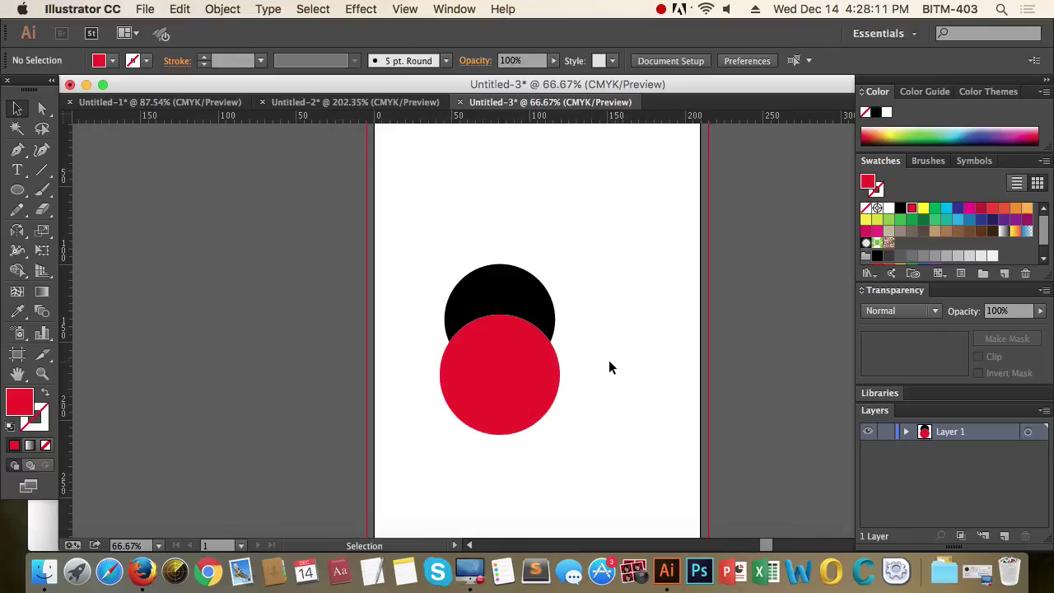
pyautogui.moveTo(405, 254); pyautogui.dragTo(664, 437)
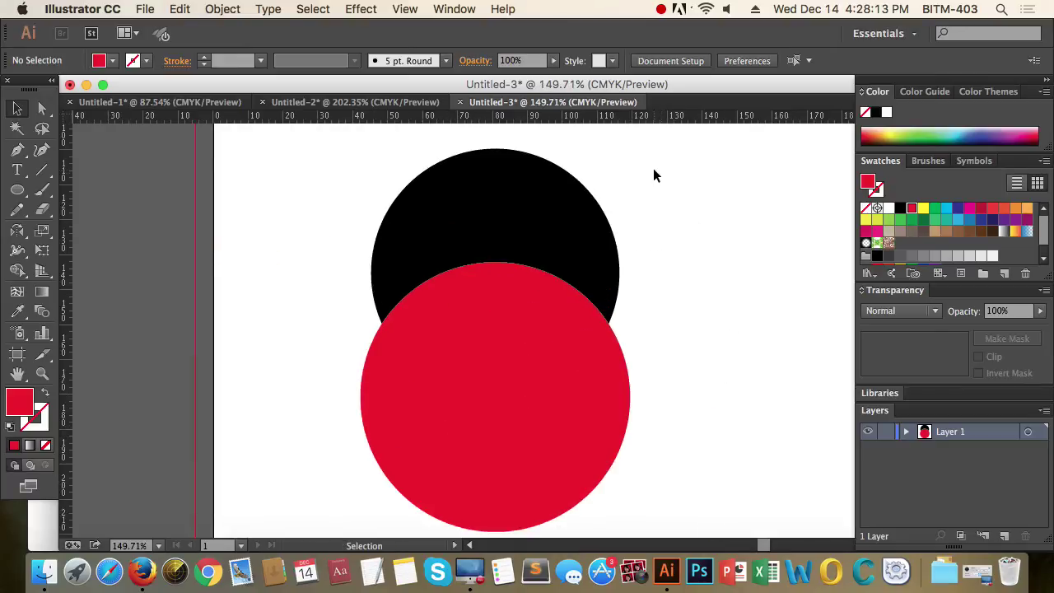
pyautogui.moveTo(653, 176); pyautogui.dragTo(461, 355)
pyautogui.click(654, 212)
pyautogui.moveTo(654, 211); pyautogui.dragTo(415, 379)
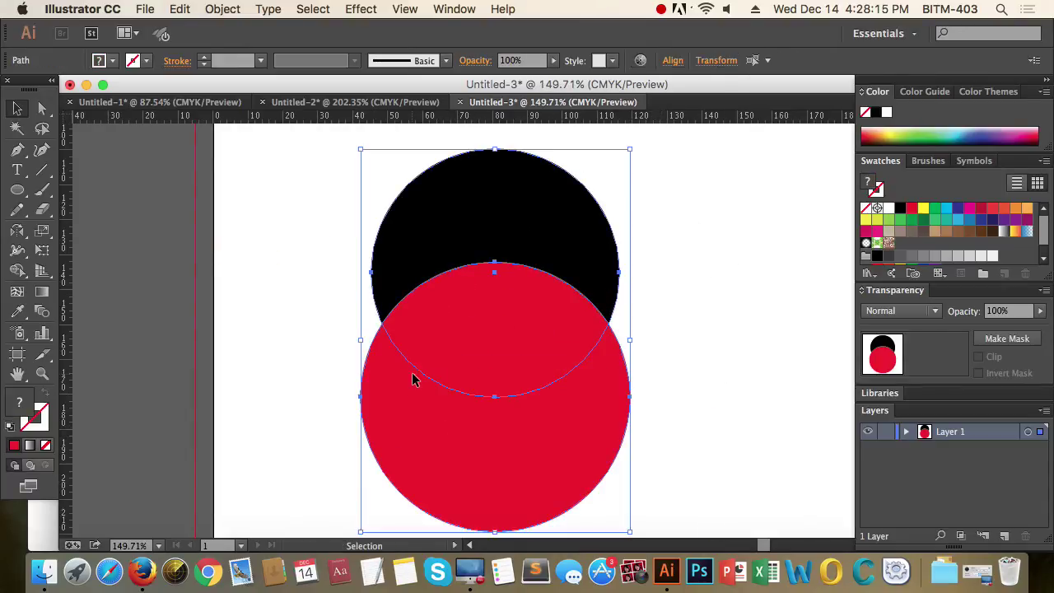
pyautogui.click(223, 9)
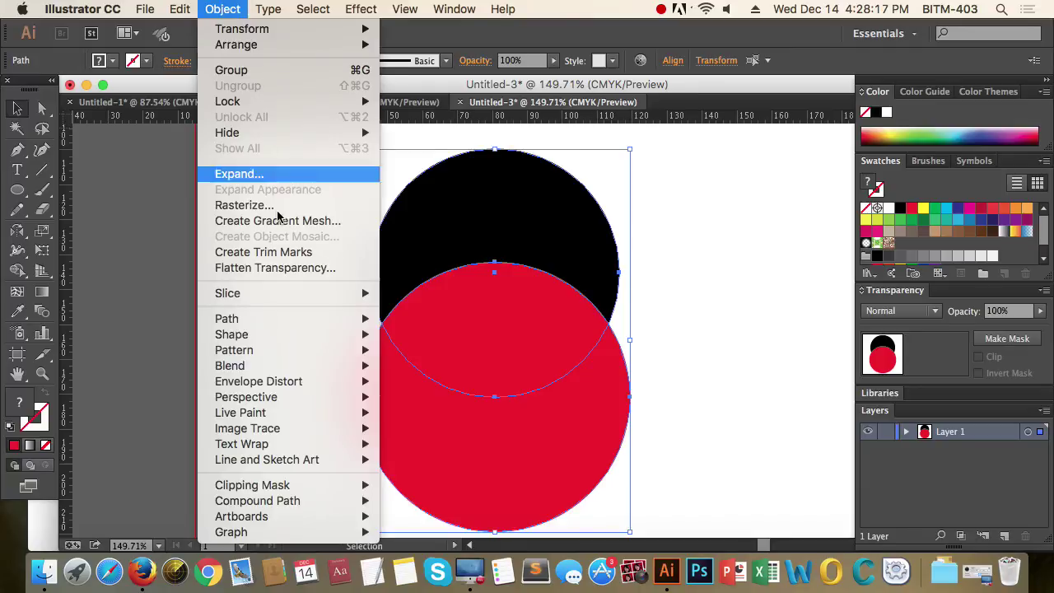
pyautogui.moveTo(260, 320)
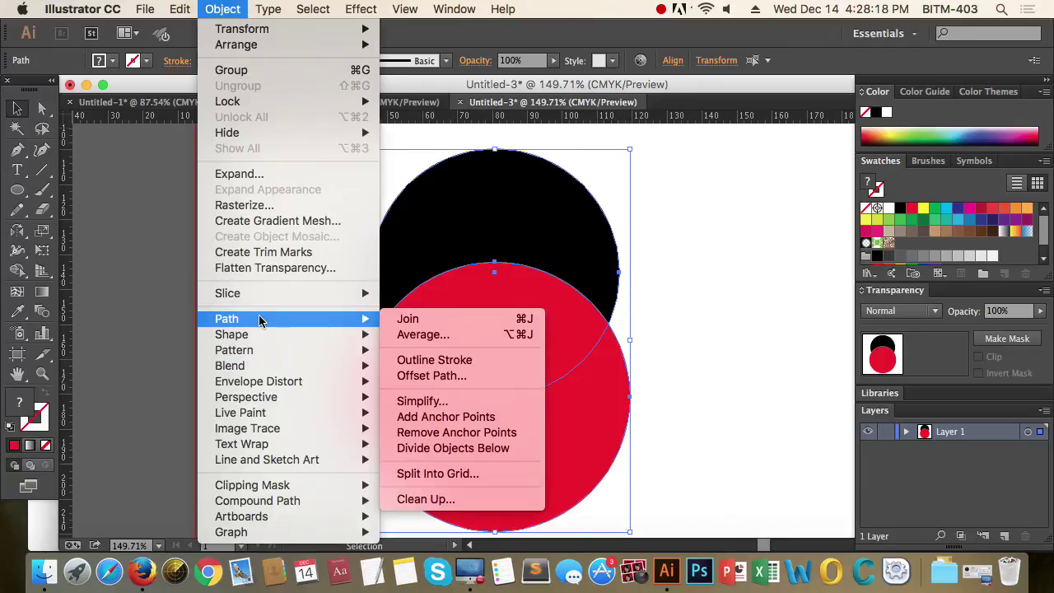
pyautogui.click(491, 451)
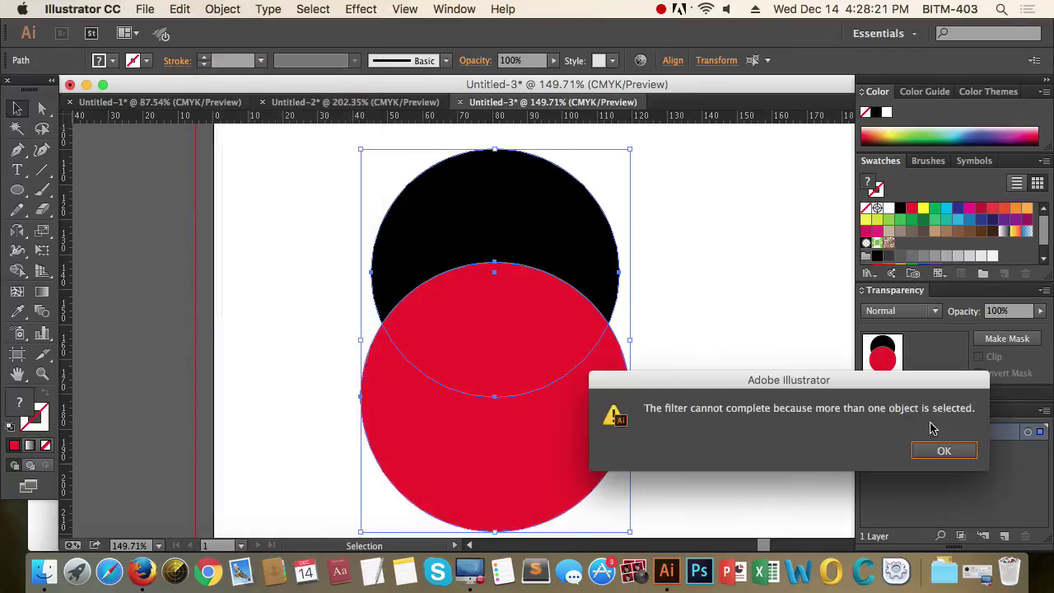
pyautogui.click(945, 451)
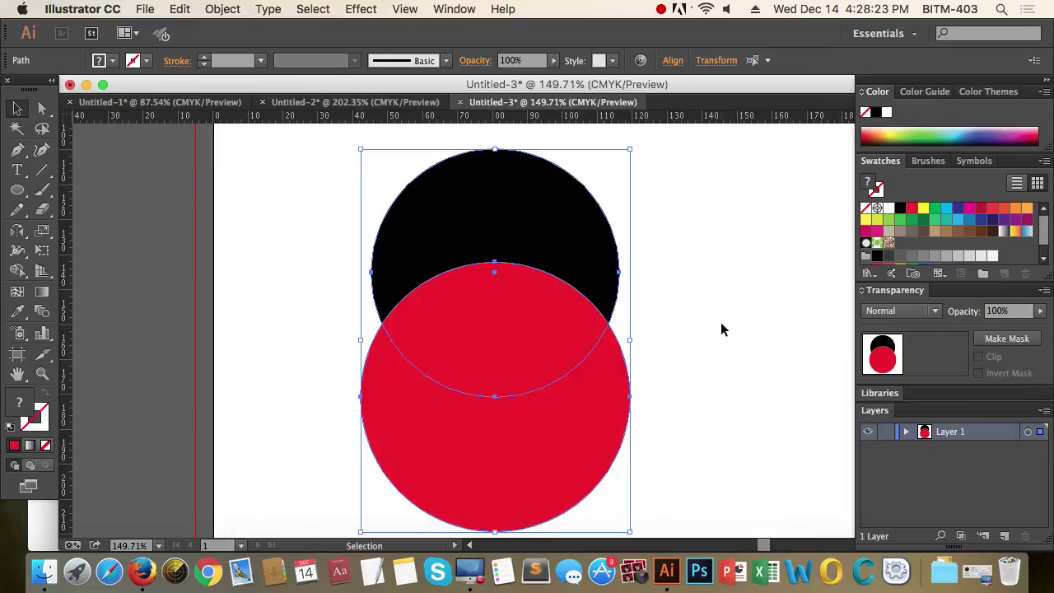
pyautogui.click(722, 324)
pyautogui.click(560, 245)
pyautogui.click(460, 454)
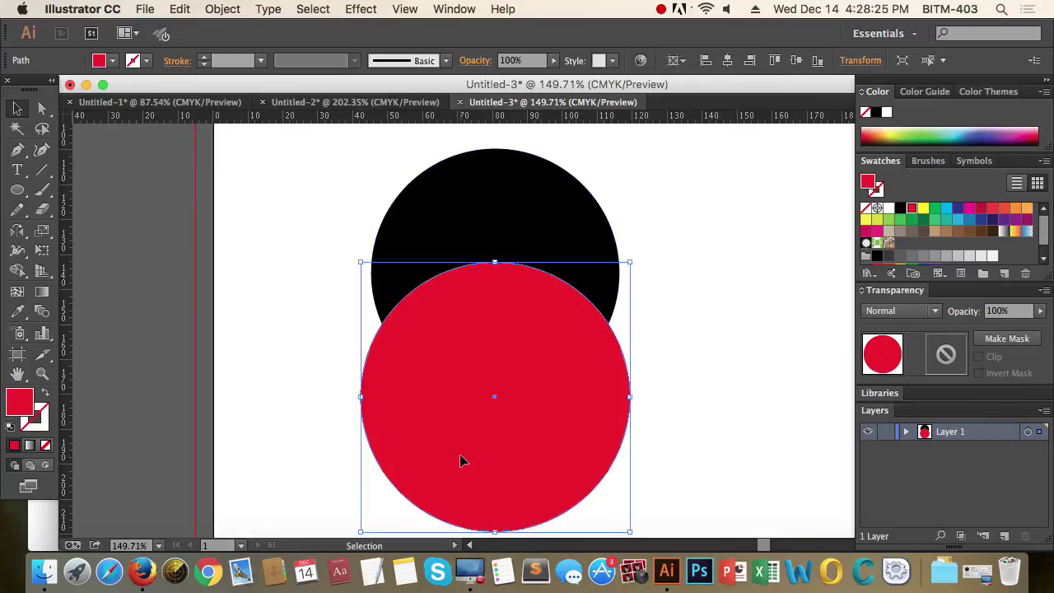
pyautogui.click(515, 202)
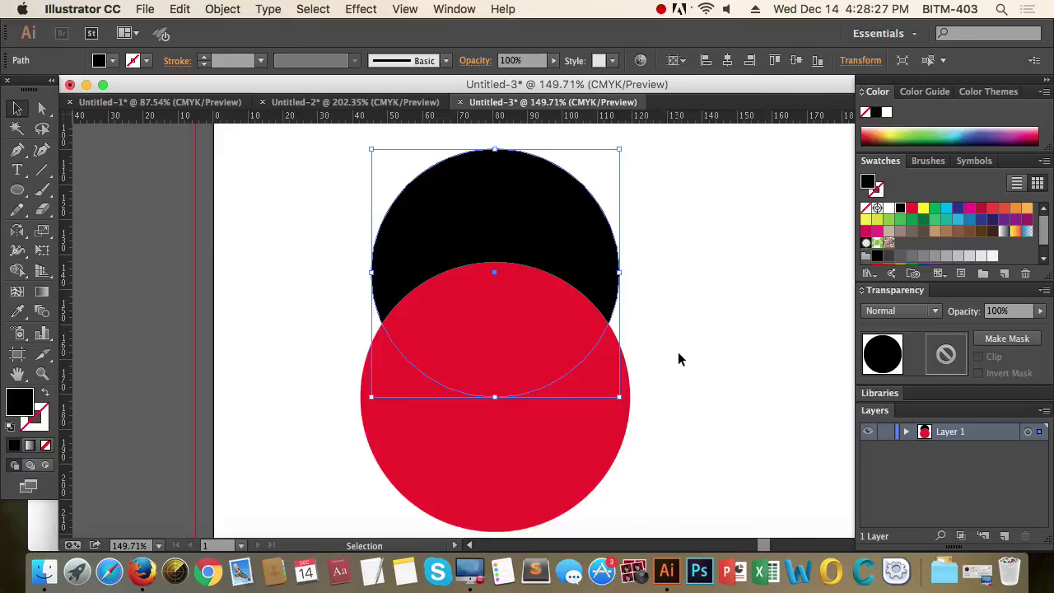
pyautogui.click(572, 423)
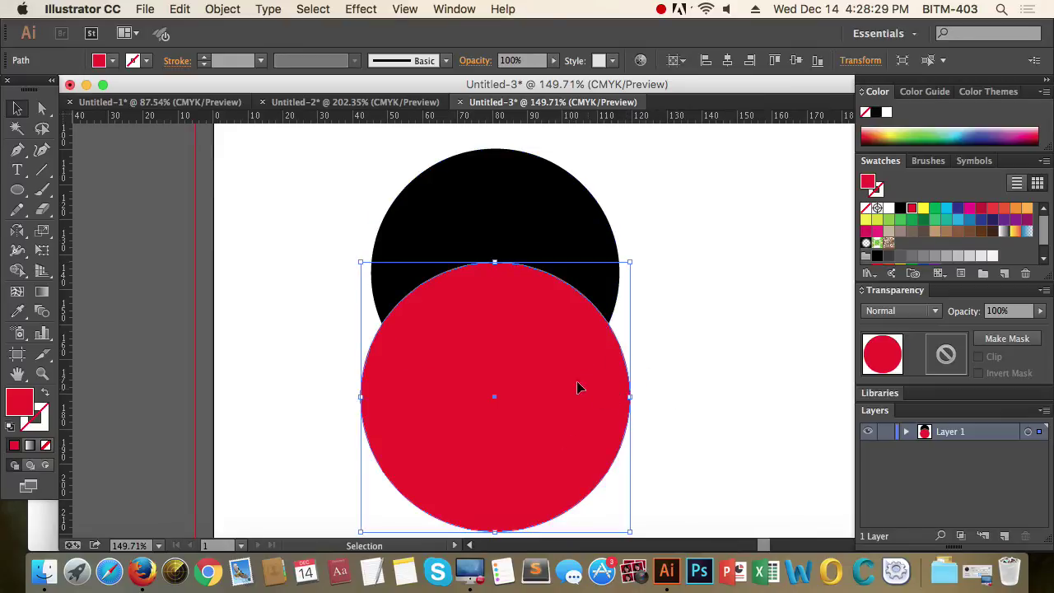
pyautogui.click(631, 206)
pyautogui.moveTo(631, 207); pyautogui.dragTo(420, 381)
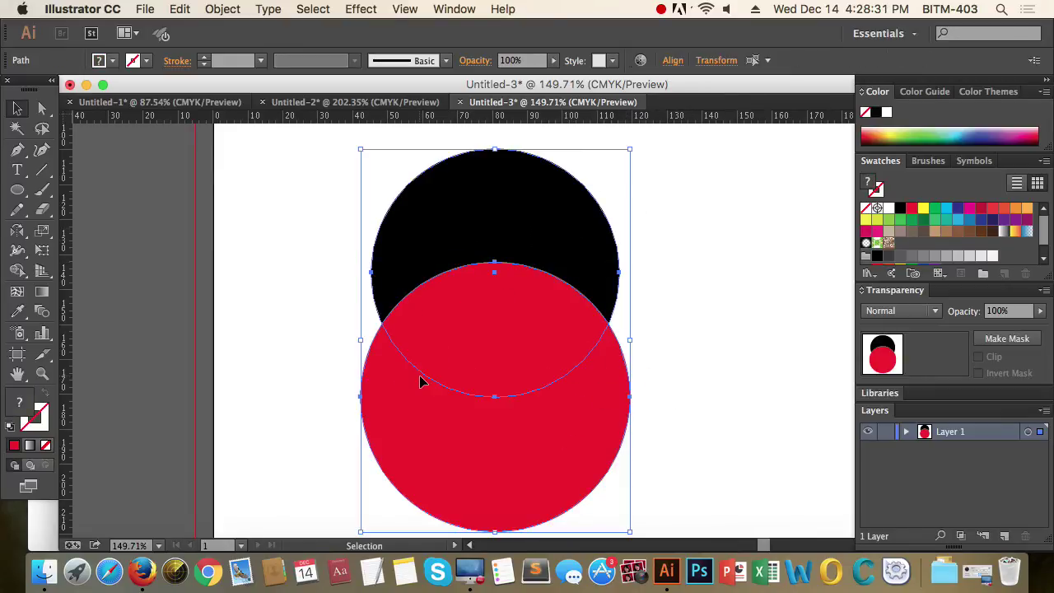
# Apply Divide Objects Below with only the red circle selected to cut the black circle along its outline, and deselect the result
pyautogui.click(582, 388)
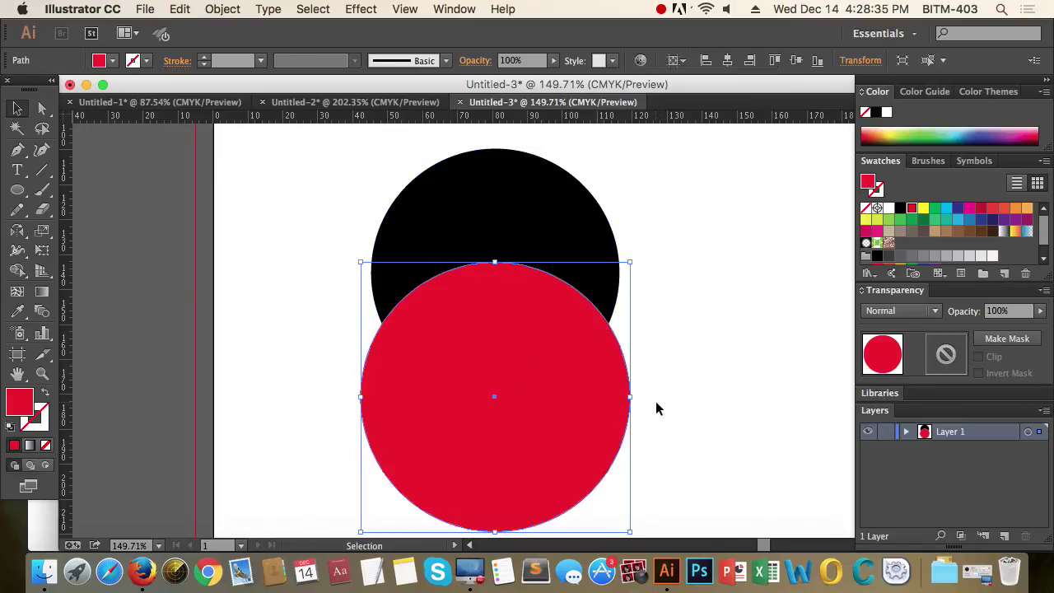
pyautogui.click(221, 10)
pyautogui.moveTo(272, 320)
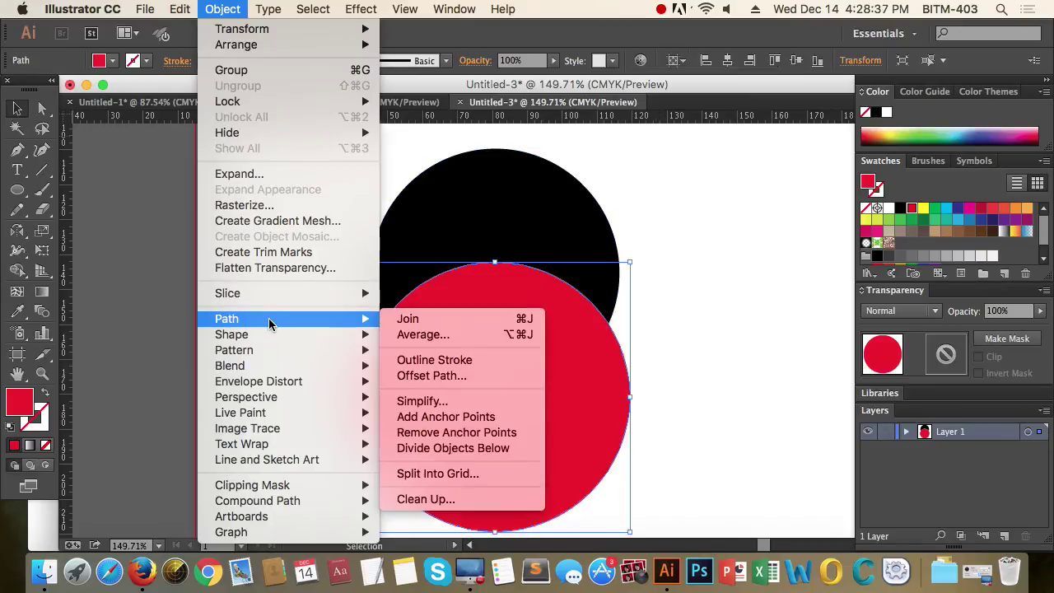
pyautogui.click(486, 449)
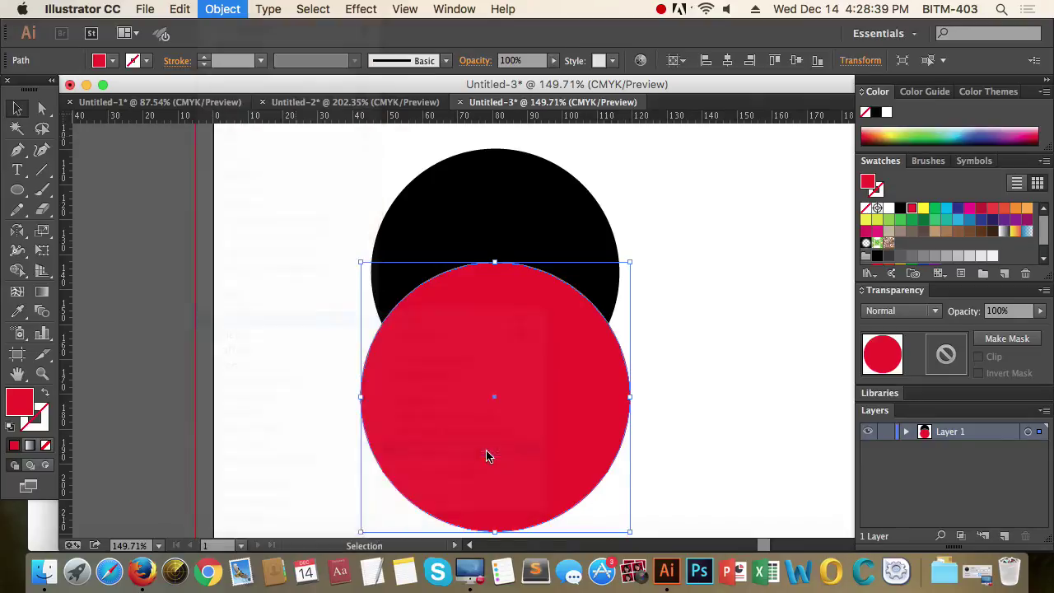
pyautogui.click(712, 370)
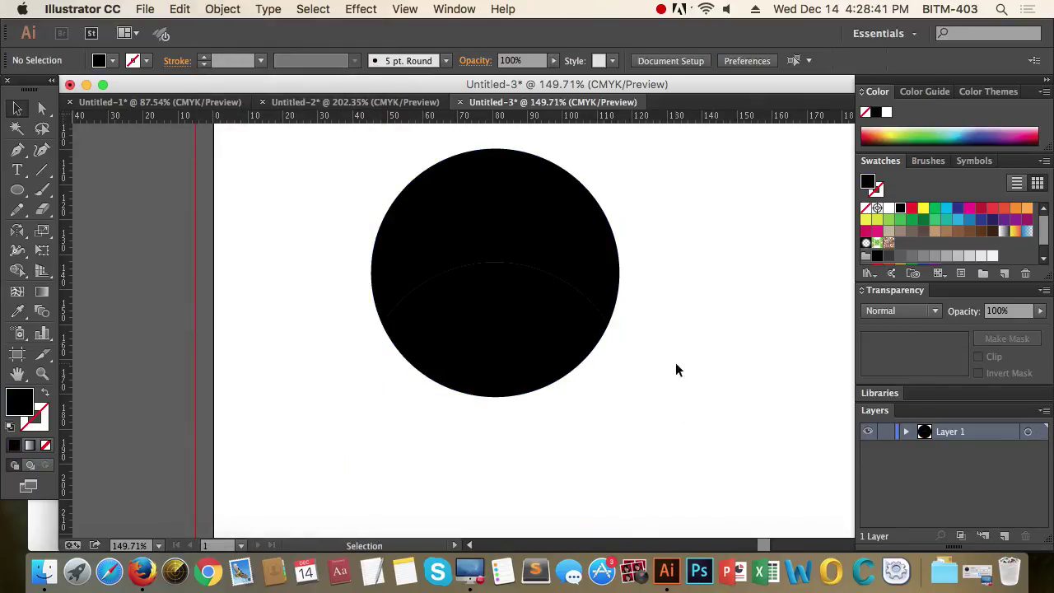
# Move the lens-shaped lower piece of the divided circle straight down about 36 mm, and undo the move
pyautogui.click(589, 354)
pyautogui.click(740, 387)
pyautogui.click(485, 315)
pyautogui.click(684, 368)
pyautogui.click(483, 308)
pyautogui.click(658, 470)
pyautogui.click(506, 343)
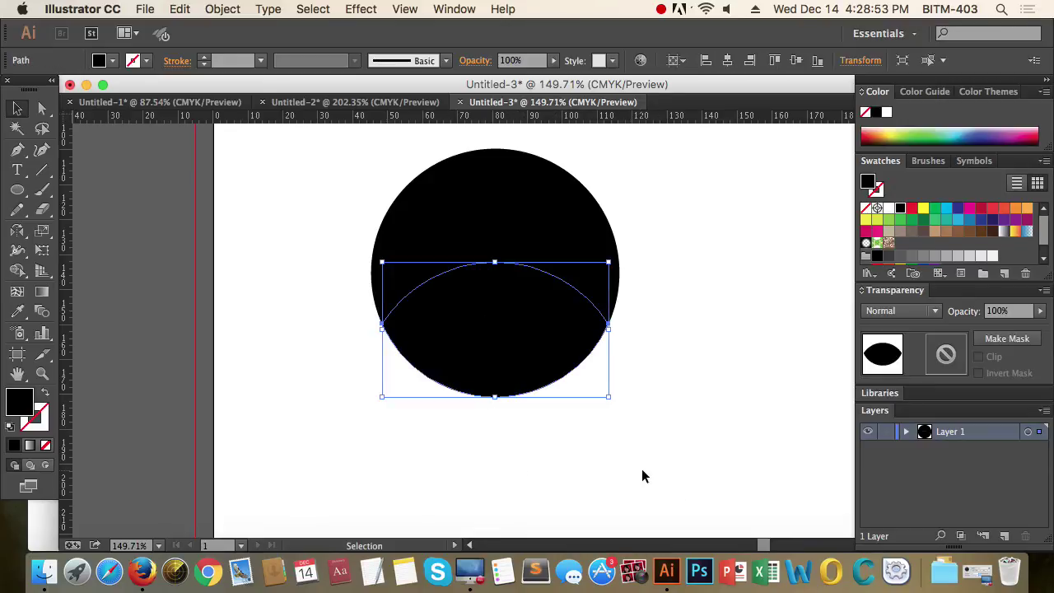
pyautogui.moveTo(527, 339); pyautogui.dragTo(532, 464)
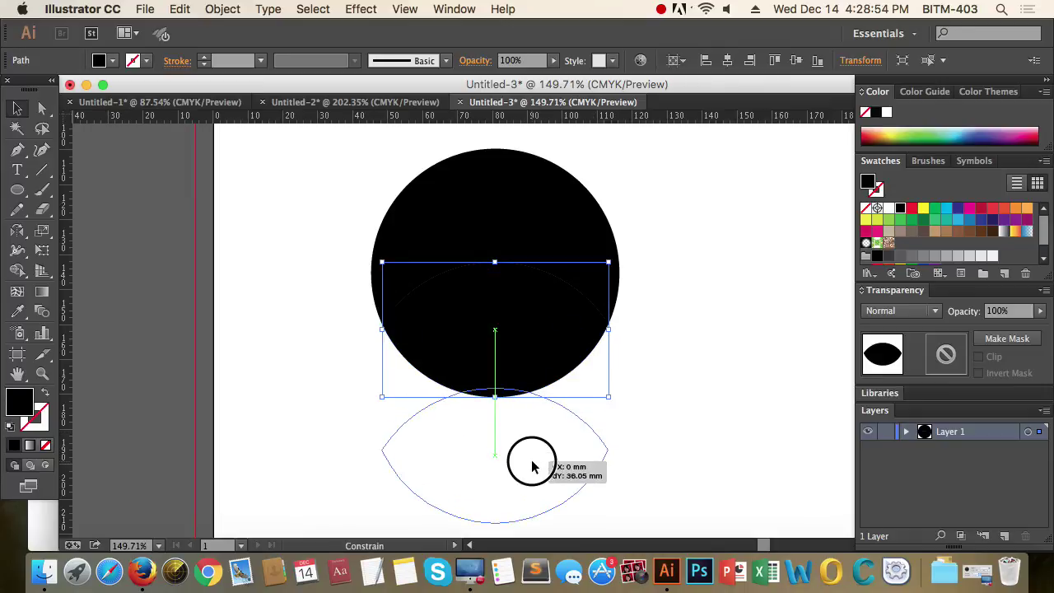
pyautogui.click(708, 443)
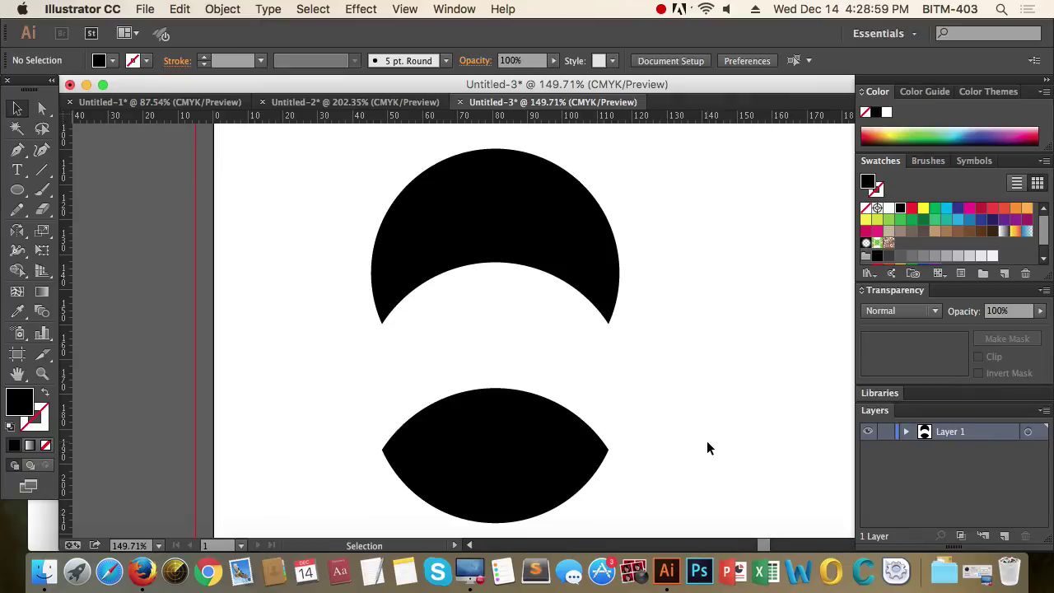
pyautogui.press('super+z')
pyautogui.click(707, 448)
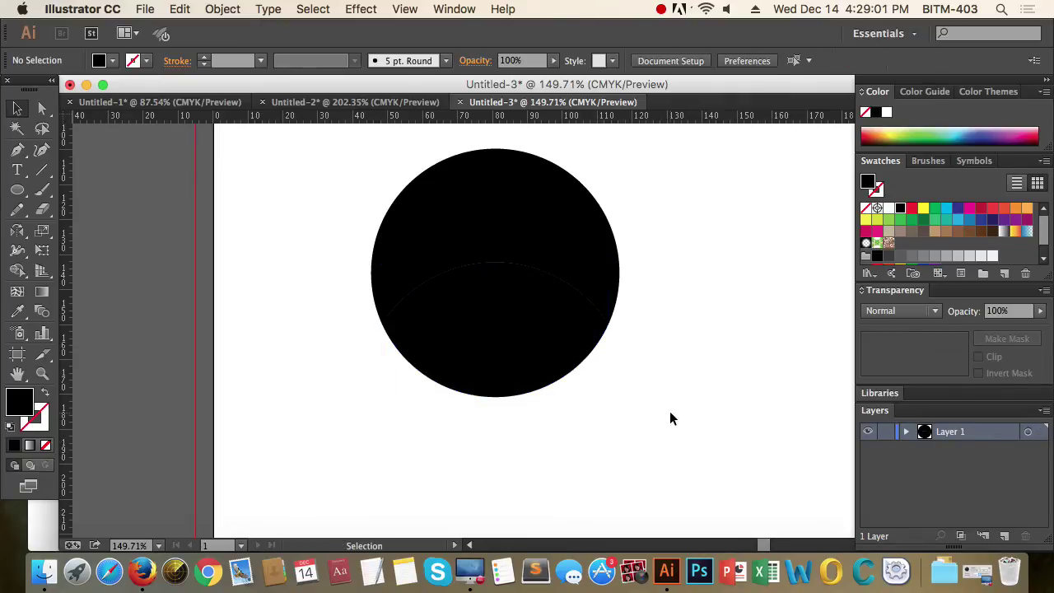
# Delete the lens-shaped lower piece of the divided circle, leaving only the crescent
pyautogui.click(483, 329)
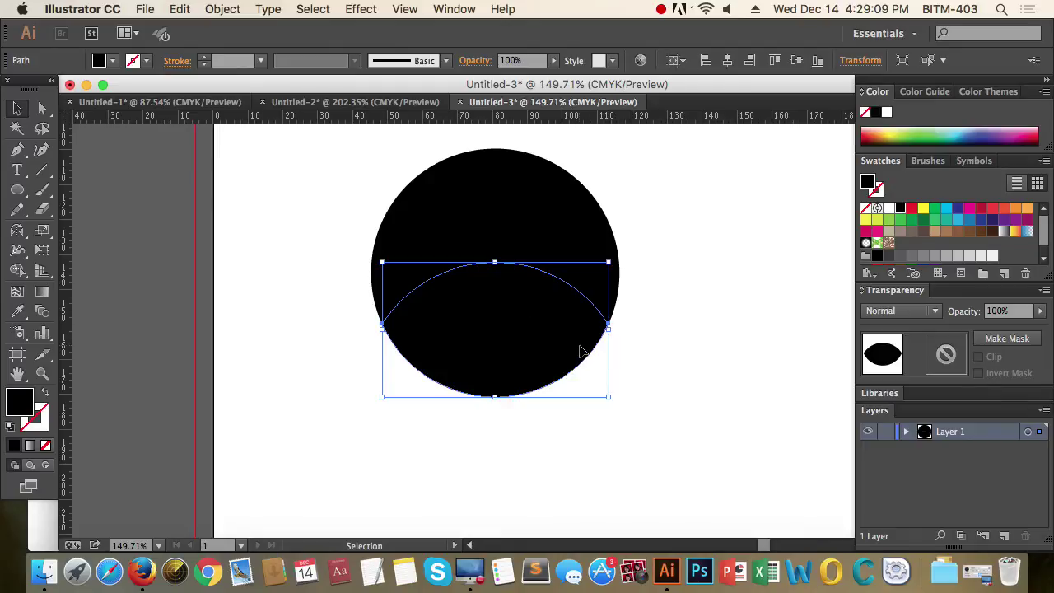
pyautogui.click(668, 388)
pyautogui.click(455, 340)
pyautogui.press('Delete')
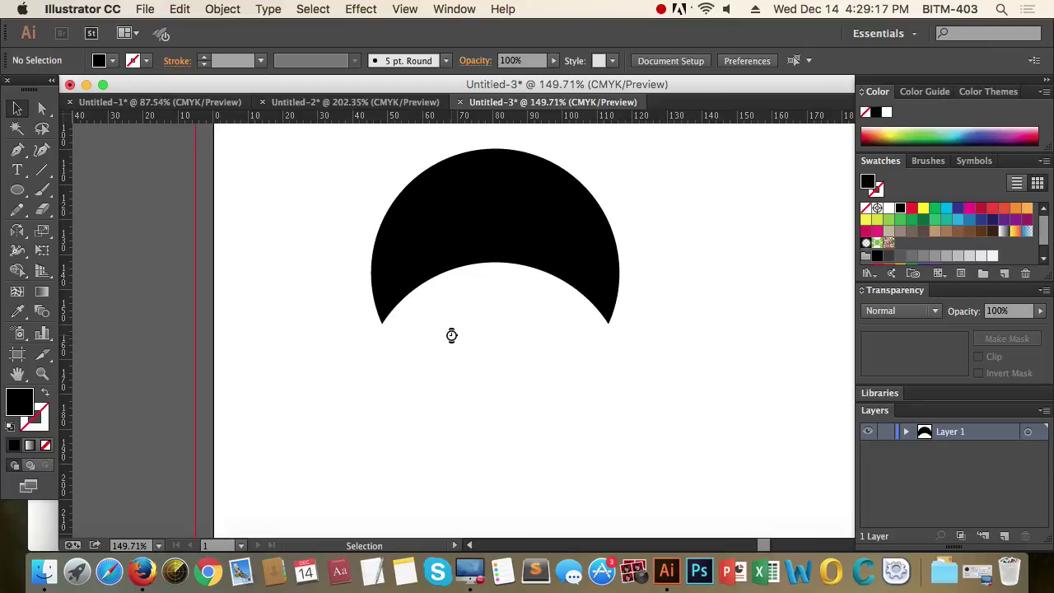
# Set both the fill and the stroke of the crescent to None, and deselect it
pyautogui.press('super+a')
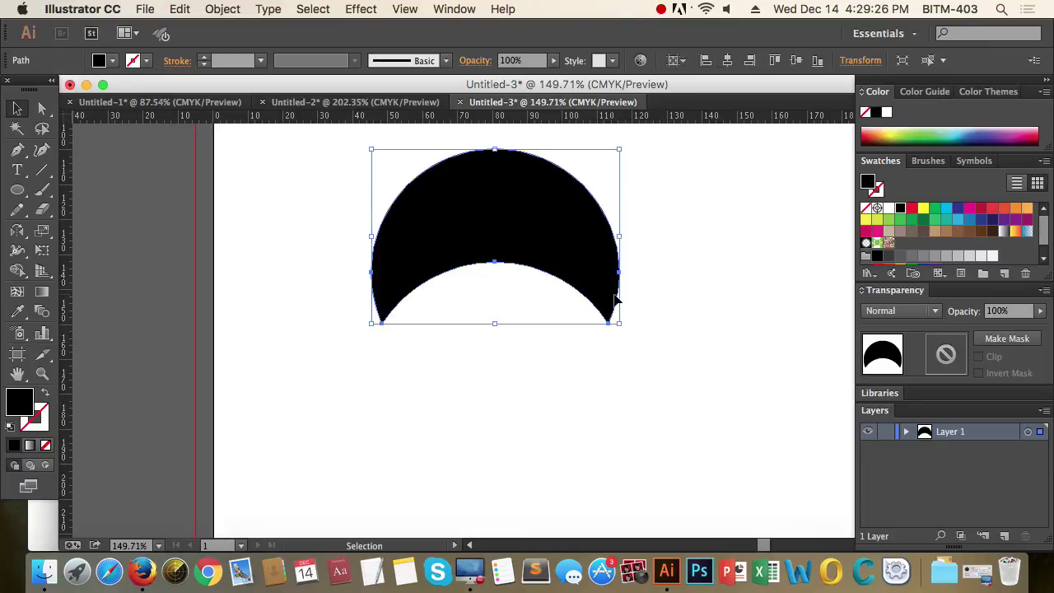
pyautogui.click(45, 395)
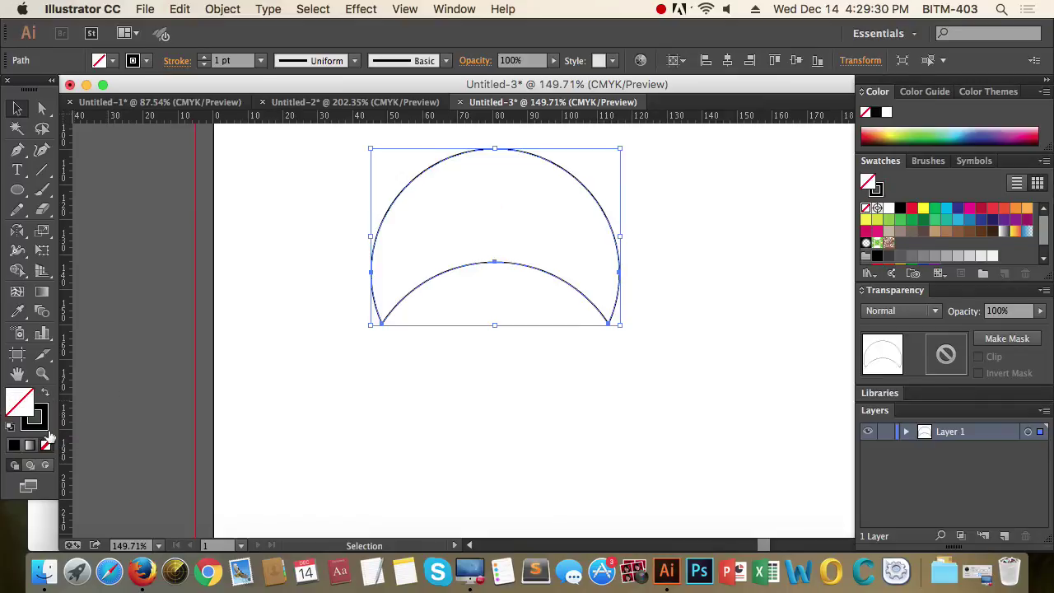
pyautogui.click(37, 422)
pyautogui.click(45, 445)
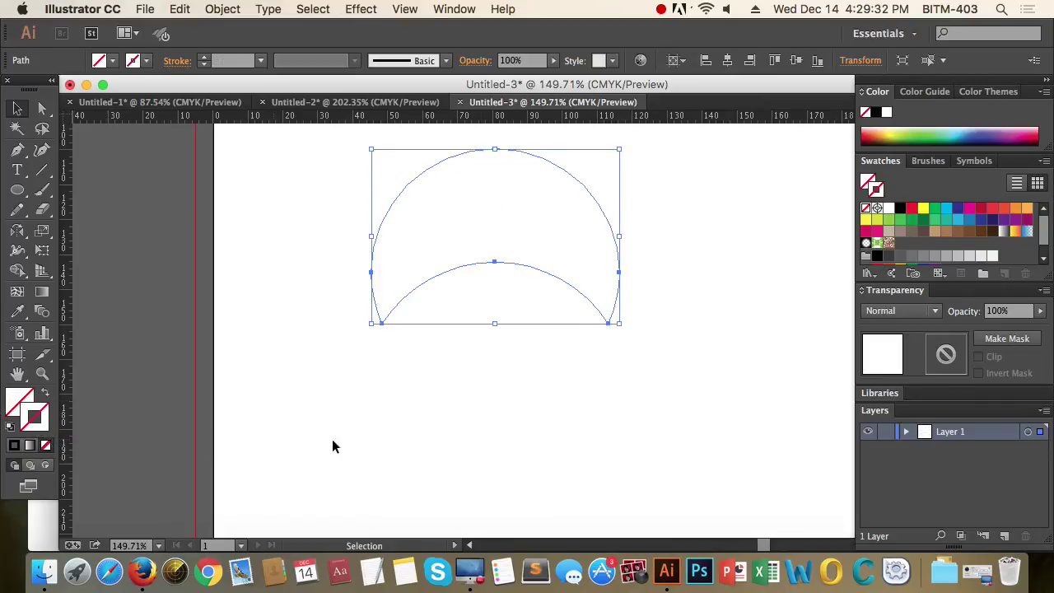
pyautogui.click(528, 458)
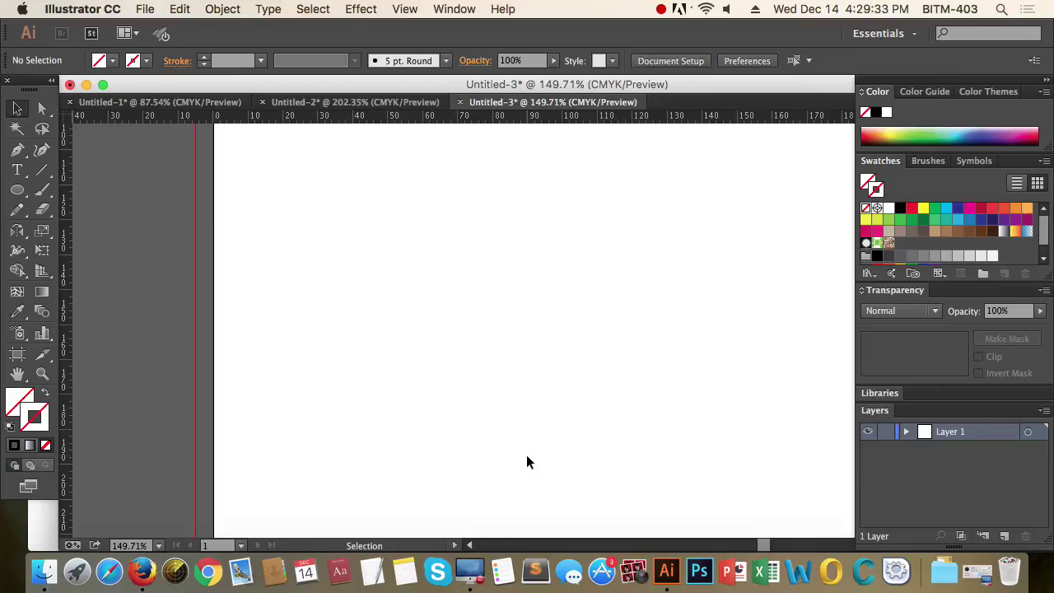
# Place a single stray anchor point just below the crescent with the Pen tool, and switch the document to Outline view
pyautogui.click(18, 150)
pyautogui.click(506, 334)
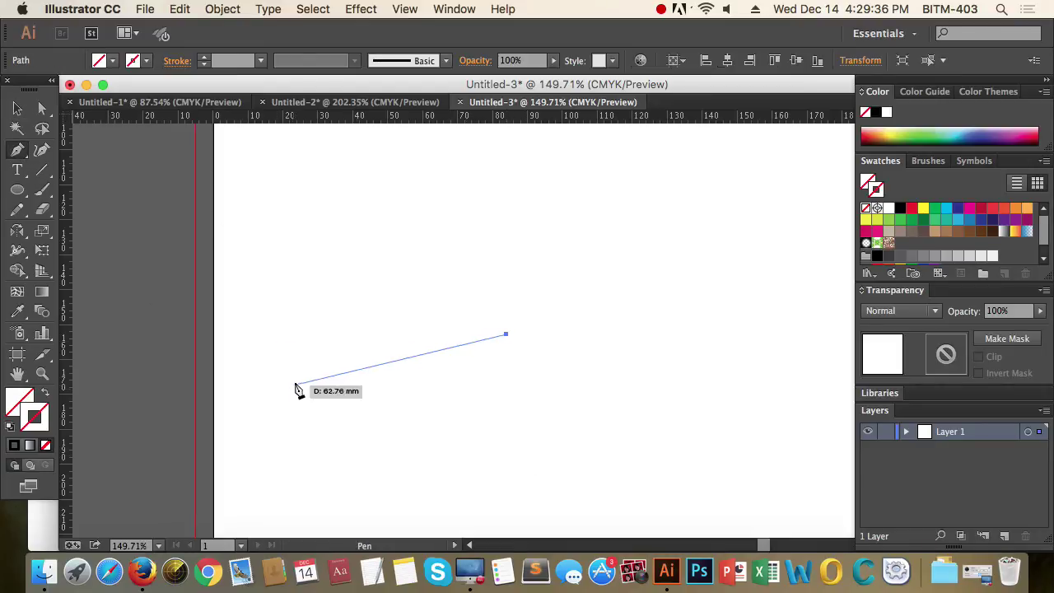
pyautogui.click(18, 109)
pyautogui.click(404, 405)
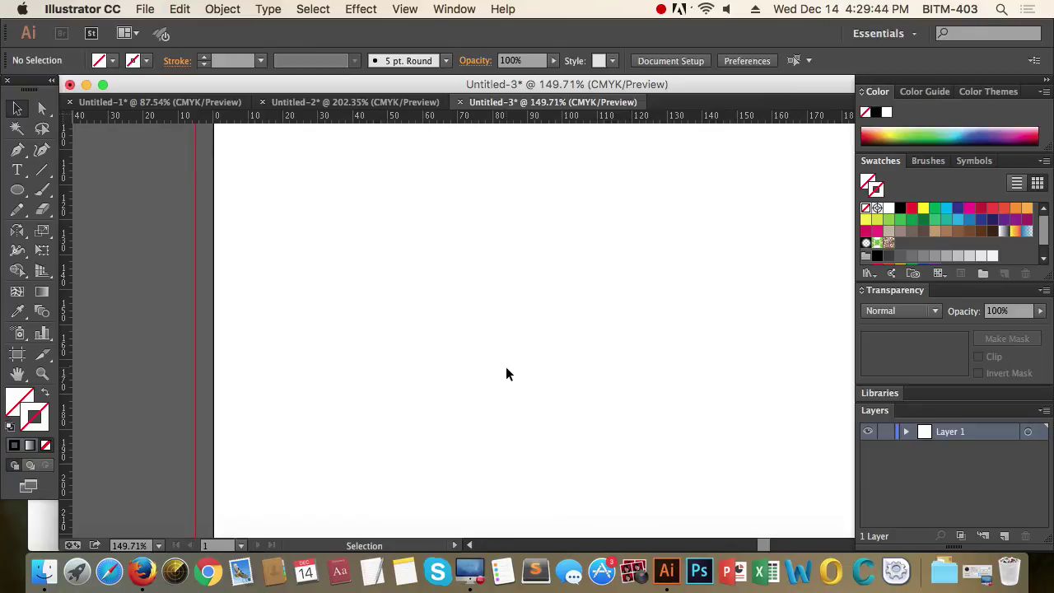
pyautogui.press('a')
pyautogui.press('super+y')
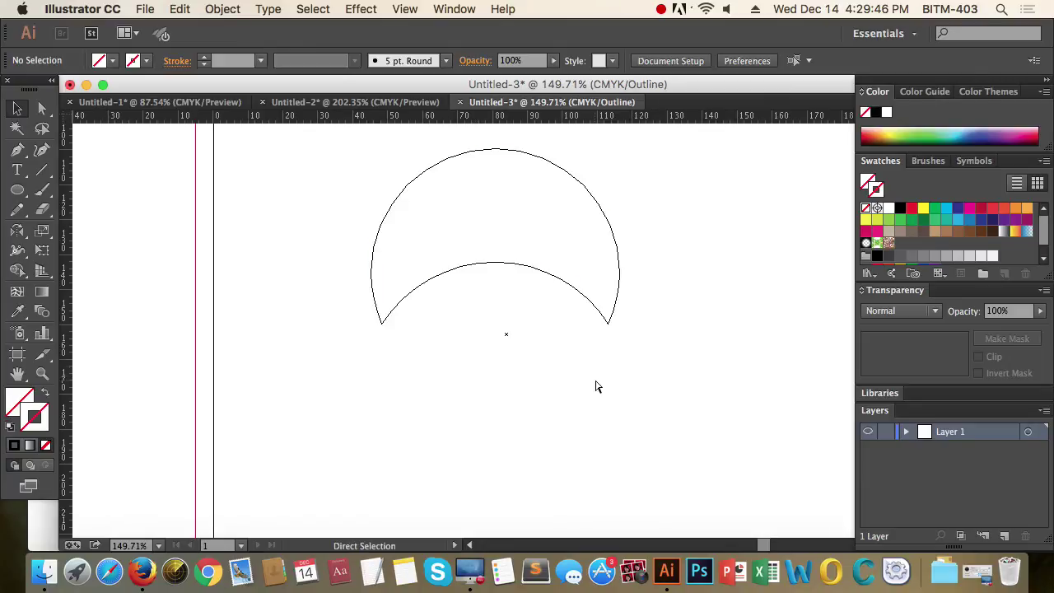
# Return the document to Preview, and add an area text frame about 63 by 28 mm below the crescent containing asdfasfsdfs
pyautogui.press('super+y')
pyautogui.press('v')
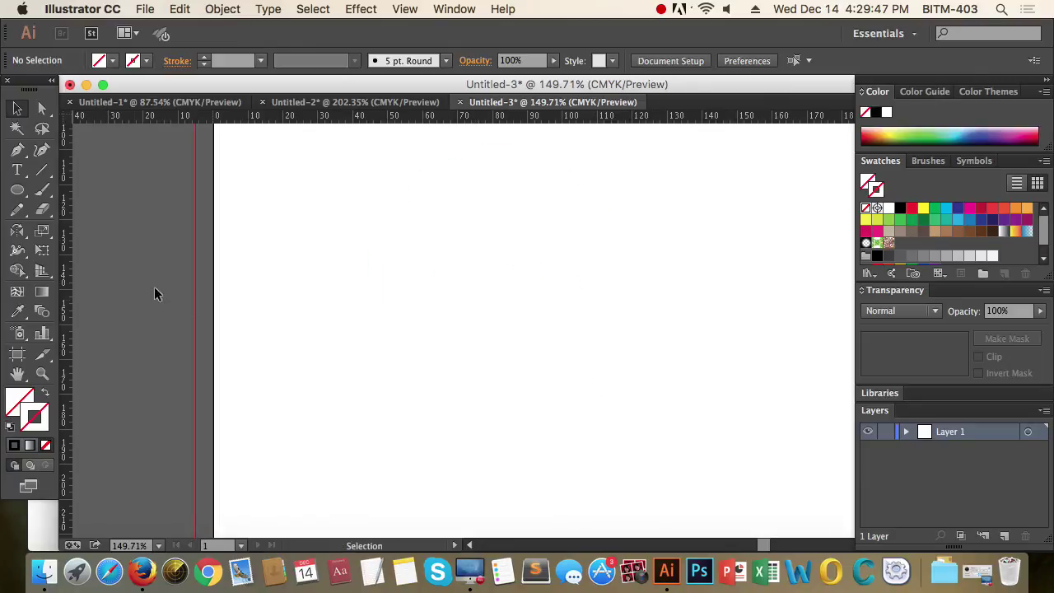
pyautogui.click(17, 169)
pyautogui.moveTo(348, 401); pyautogui.dragTo(558, 485)
pyautogui.write('asdfasfsdfs')
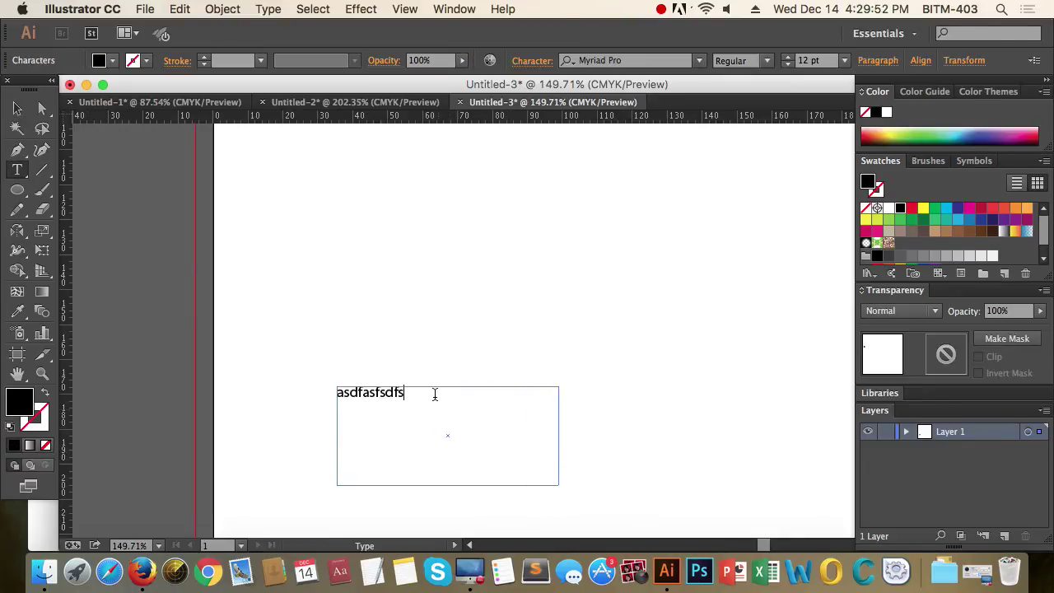
# Delete all the text from the new frame so that an empty text path remains, and deselect it
pyautogui.moveTo(435, 395); pyautogui.dragTo(268, 375)
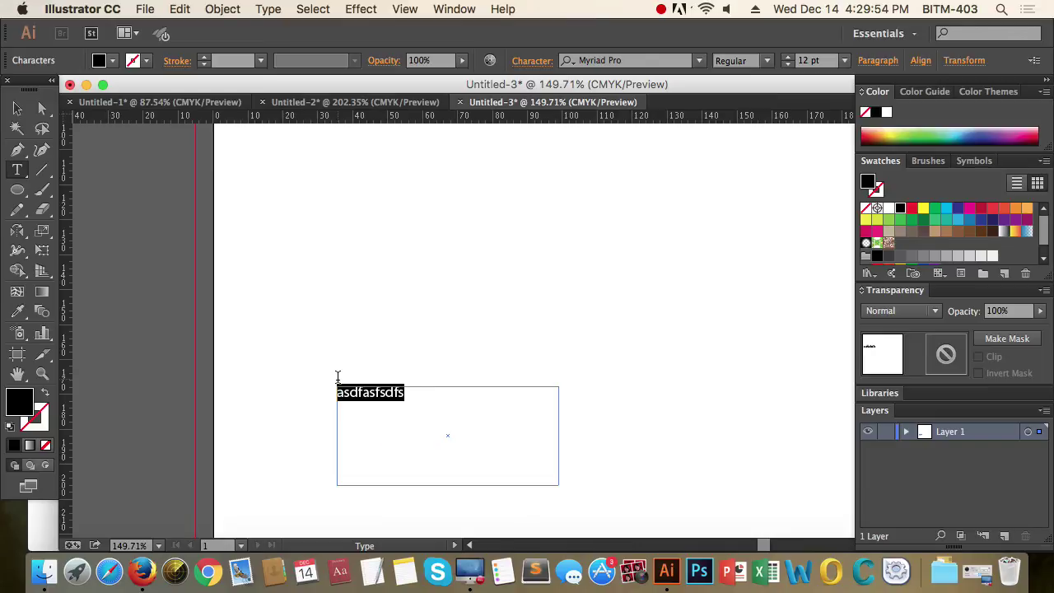
pyautogui.press('BackSpace')
pyautogui.click(16, 108)
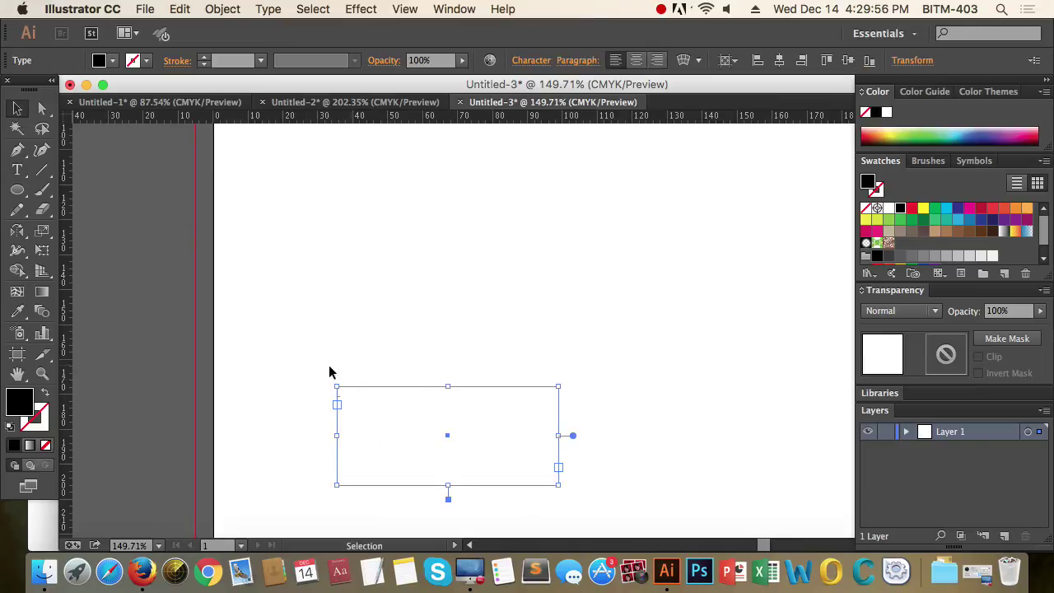
pyautogui.click(296, 357)
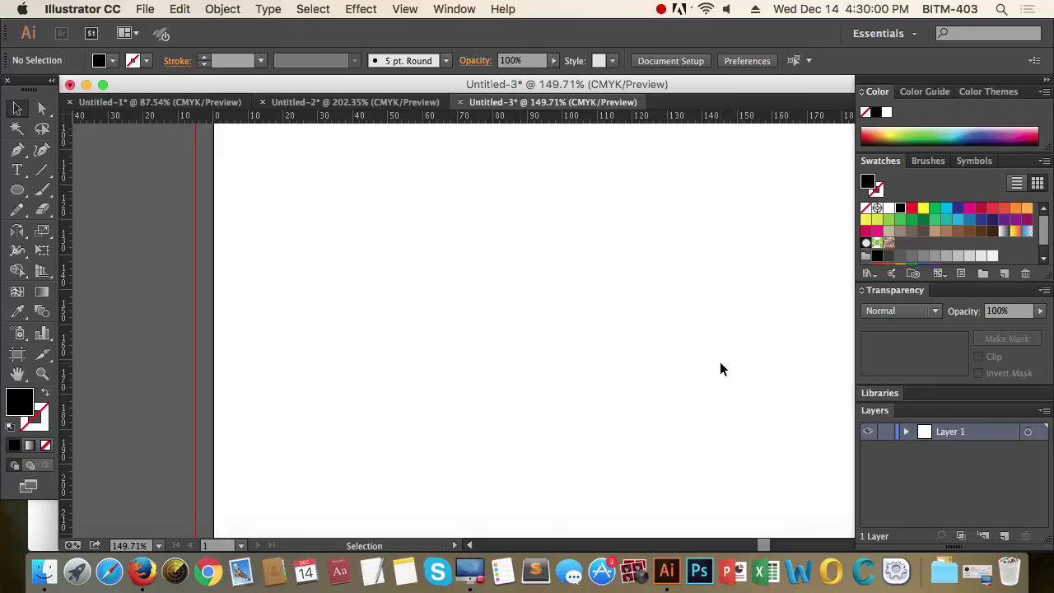
# Examine the invisible crescent, stray point and empty text frame on the artboard, both in Outline view and as a selection in Preview
pyautogui.keyDown('alt'); pyautogui.keyDown('super'); pyautogui.click(631, 292); pyautogui.keyUp('super'); pyautogui.keyUp('alt')
pyautogui.keyDown('alt'); pyautogui.keyDown('super'); pyautogui.click(628, 292); pyautogui.keyUp('super'); pyautogui.keyUp('alt')
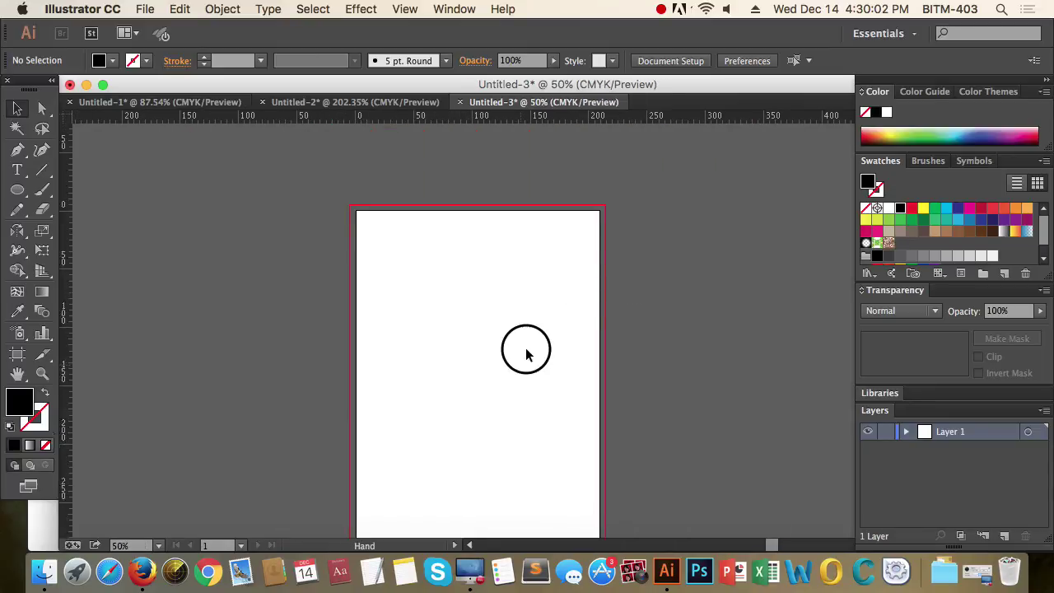
pyautogui.moveTo(527, 355); pyautogui.dragTo(521, 277)
pyautogui.moveTo(541, 237); pyautogui.dragTo(524, 309)
pyautogui.moveTo(270, 184); pyautogui.dragTo(656, 473)
pyautogui.click(329, 317)
pyautogui.moveTo(211, 243); pyautogui.dragTo(642, 511)
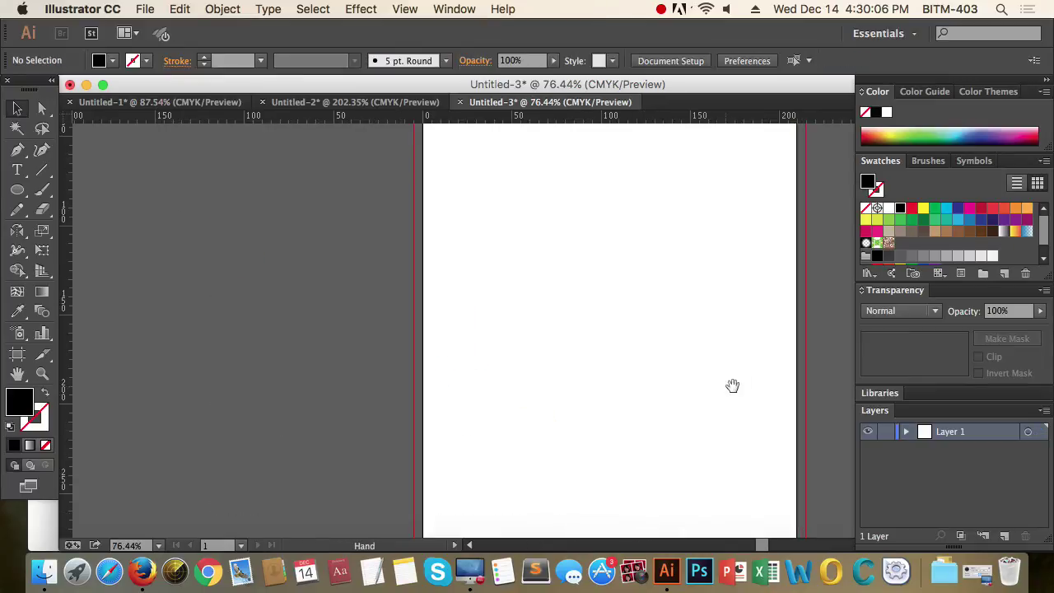
pyautogui.moveTo(733, 386); pyautogui.dragTo(570, 448)
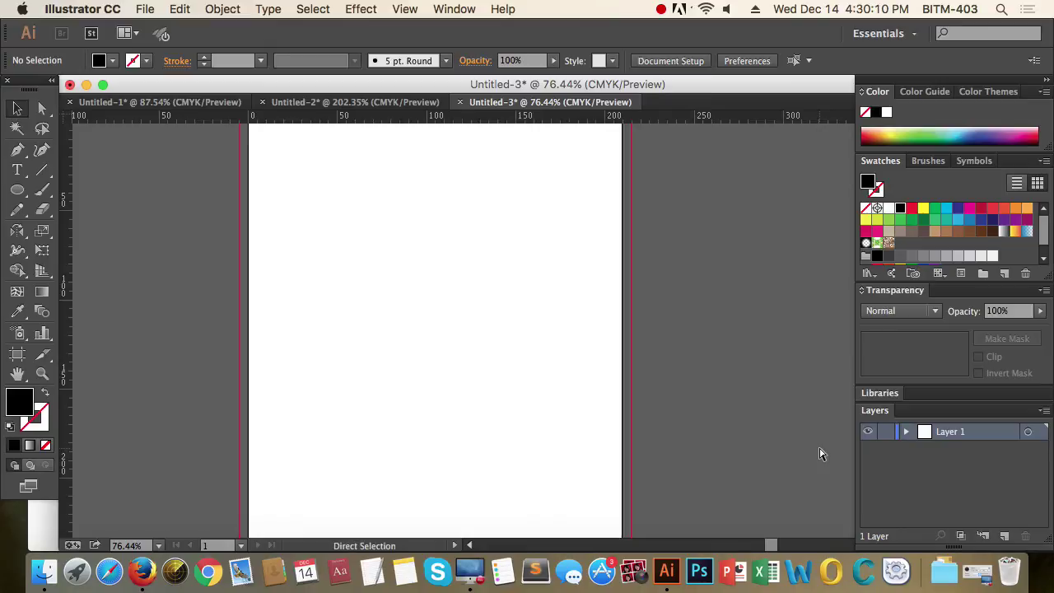
pyautogui.press('super+y')
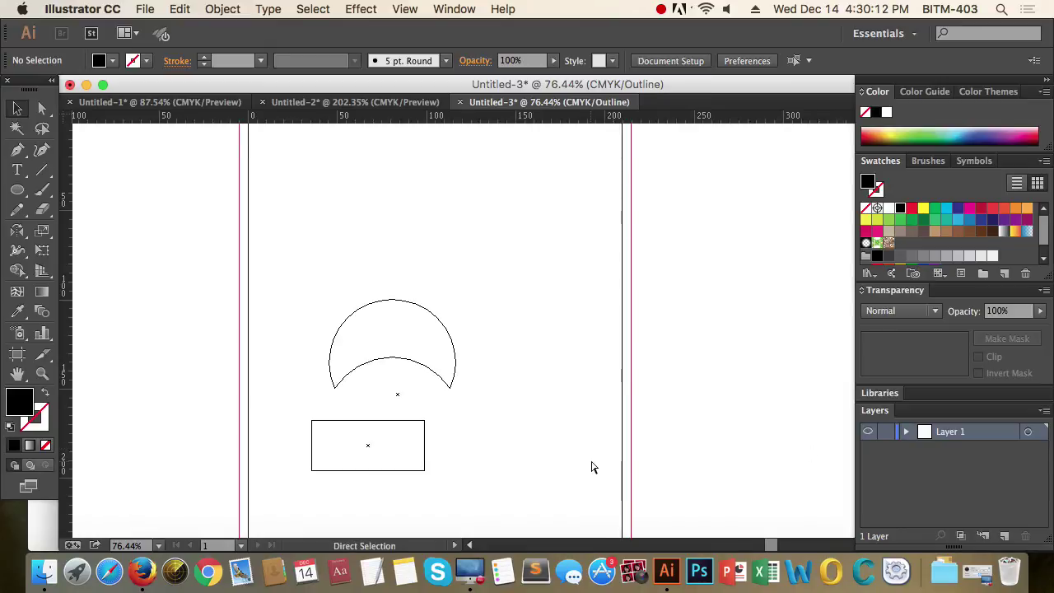
pyautogui.press('super+y')
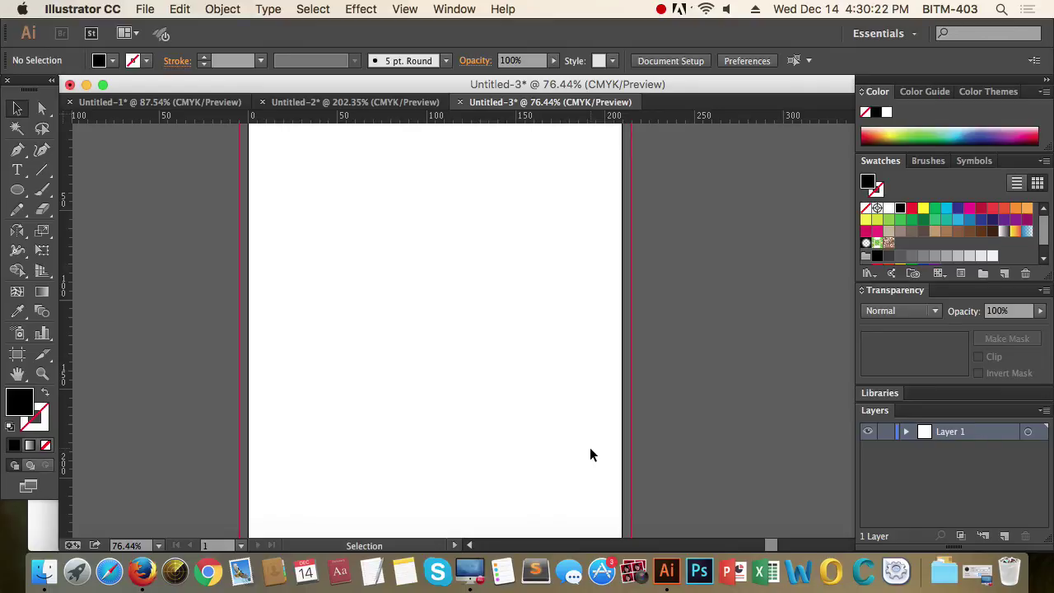
pyautogui.moveTo(208, 219); pyautogui.dragTo(576, 488)
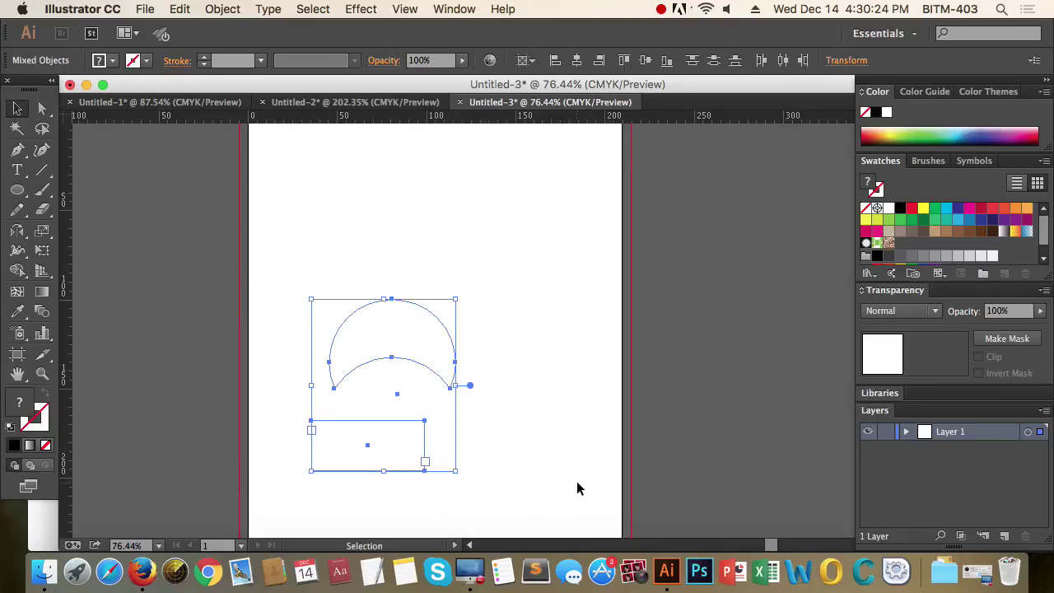
pyautogui.press('Delete')
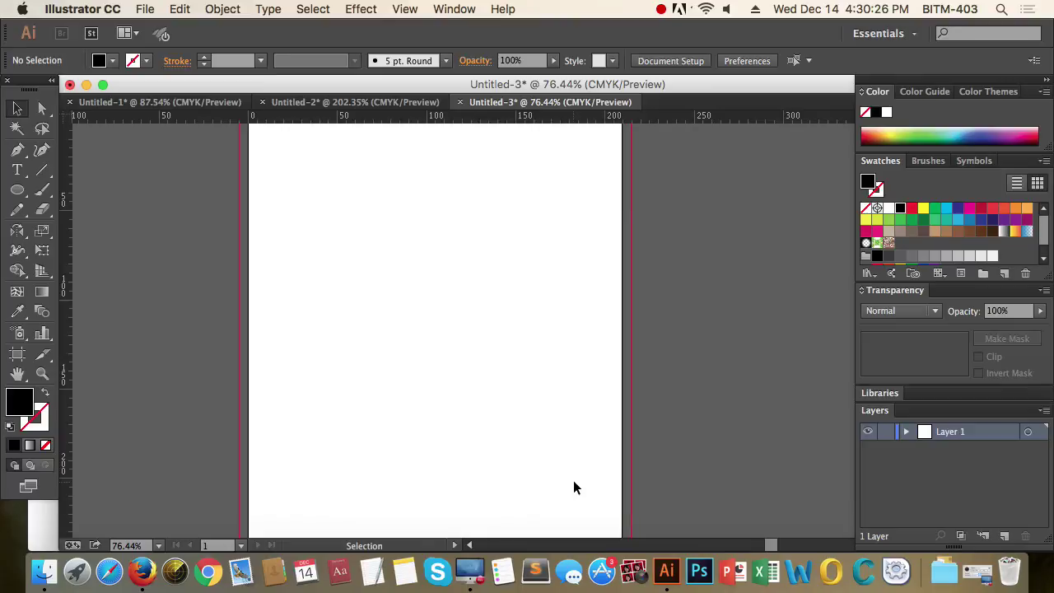
# Review the Clean Up options for stray points, unpainted objects and empty text paths, and cancel
pyautogui.click(224, 11)
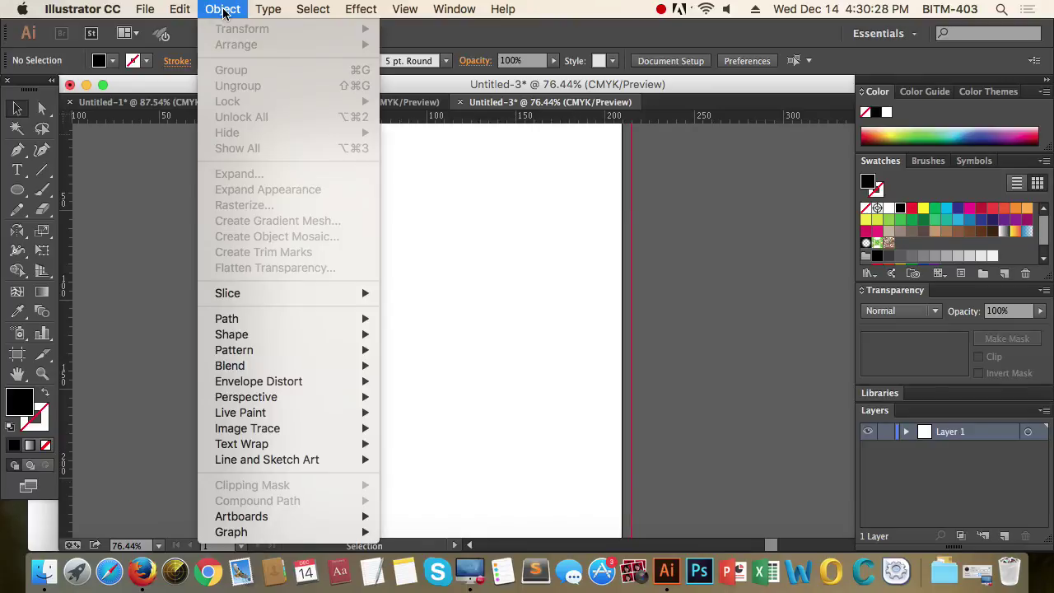
pyautogui.moveTo(265, 323)
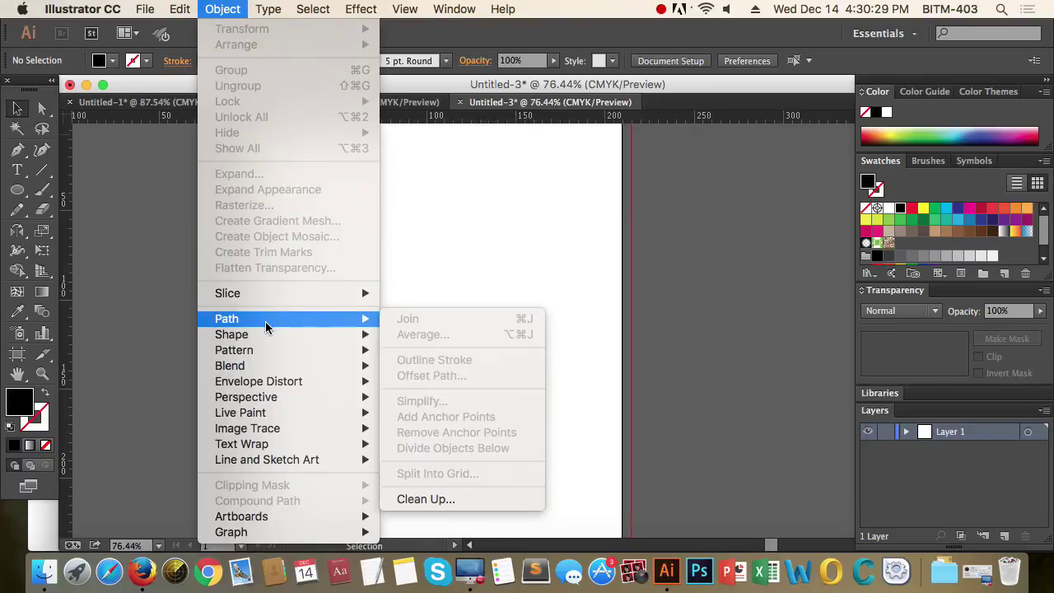
pyautogui.click(458, 501)
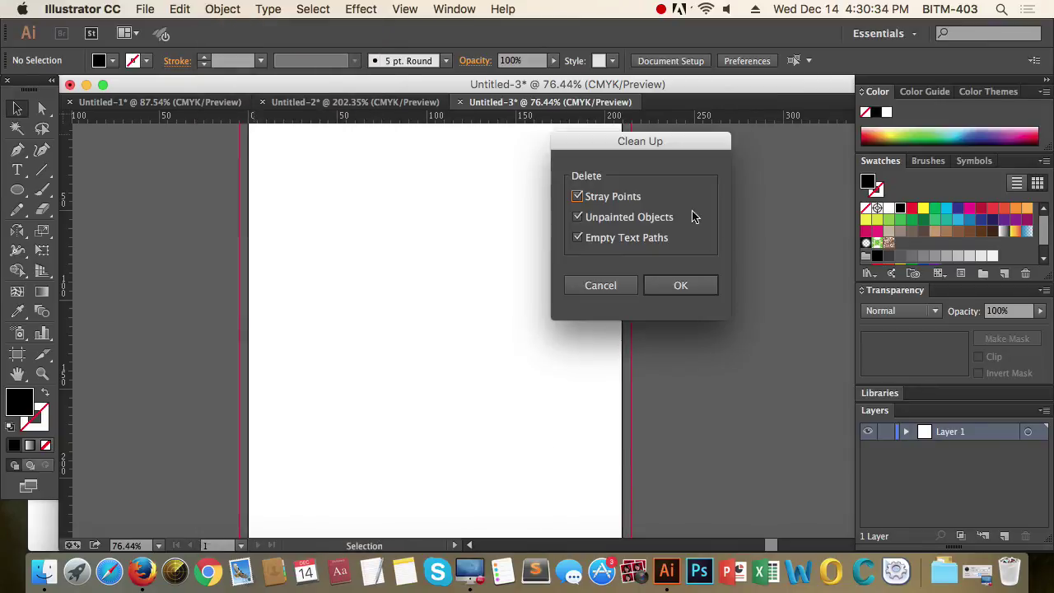
pyautogui.moveTo(643, 141); pyautogui.dragTo(747, 239)
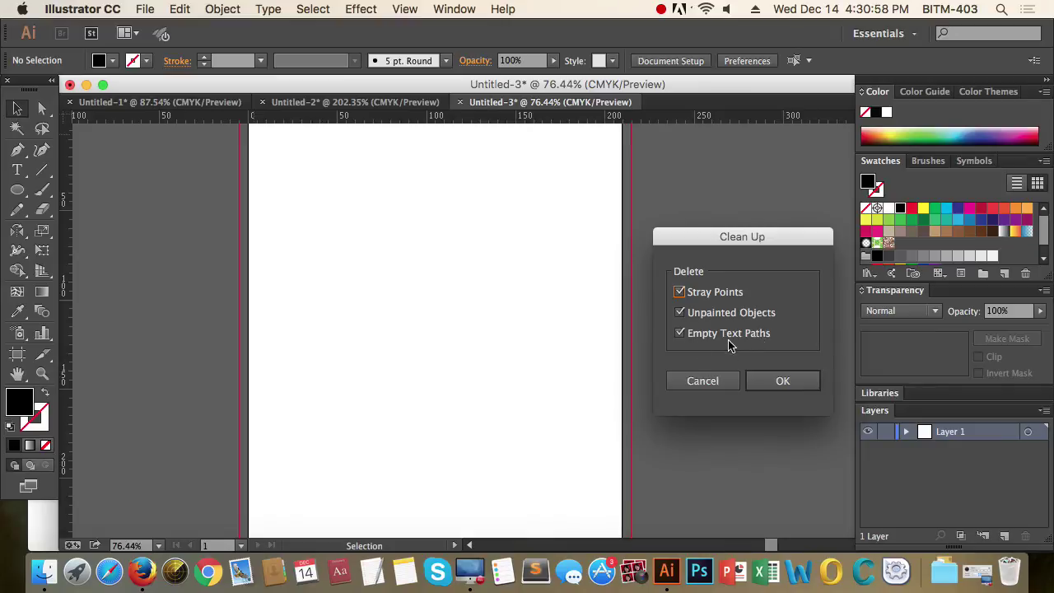
pyautogui.click(705, 381)
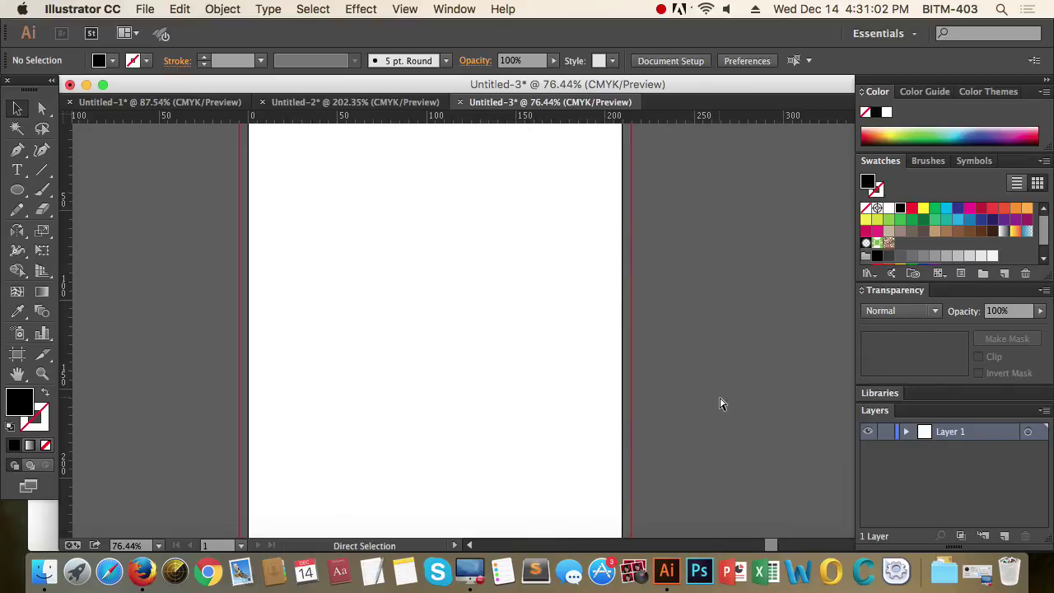
# In Outline view, run Clean Up with Stray Points, Unpainted Objects and Empty Text Paths all enabled
pyautogui.press('super+y')
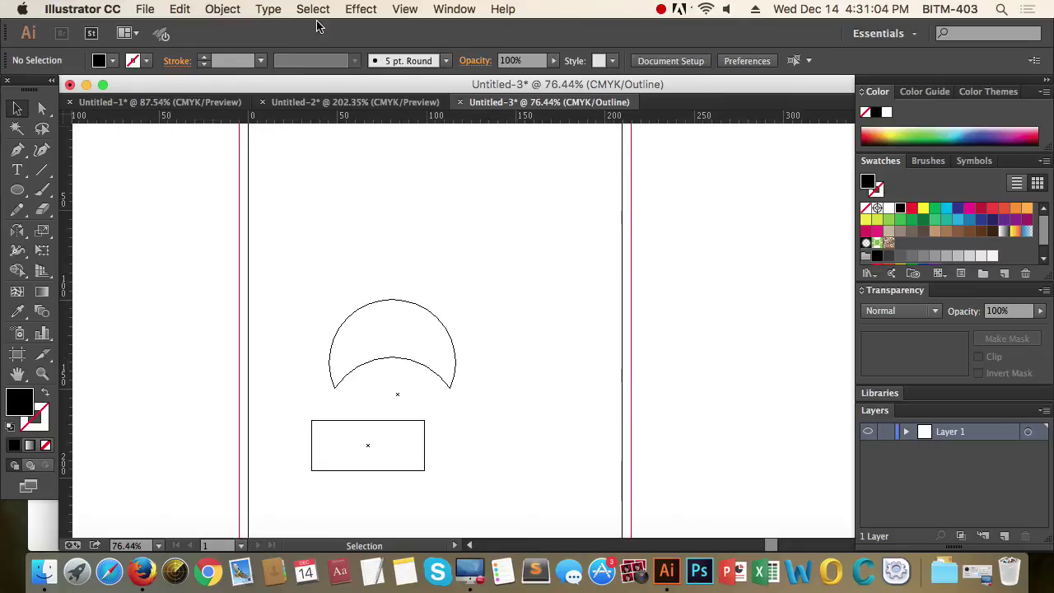
pyautogui.click(223, 9)
pyautogui.moveTo(304, 318)
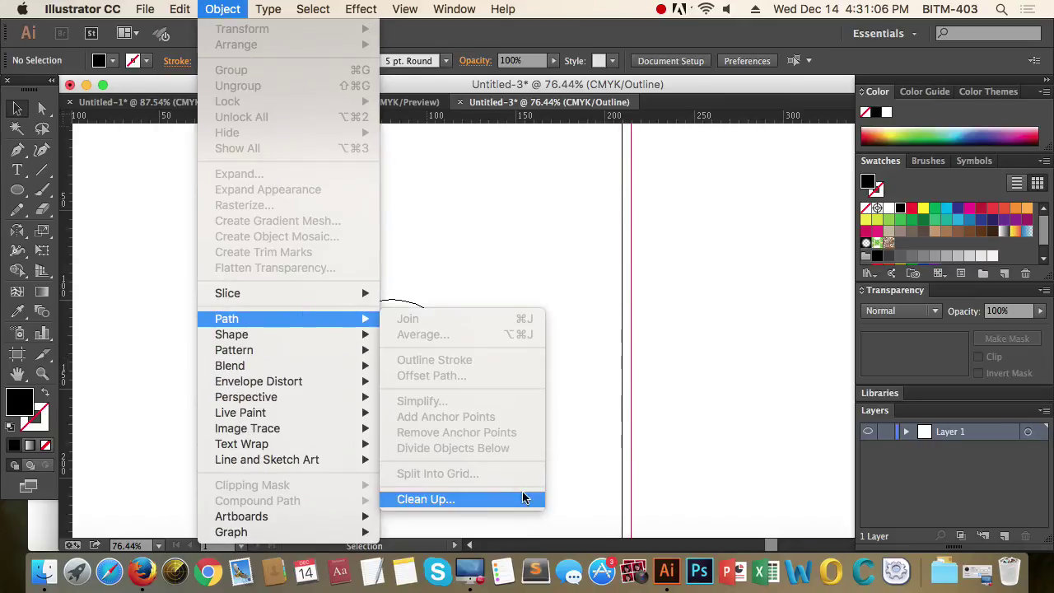
pyautogui.click(497, 500)
pyautogui.click(784, 382)
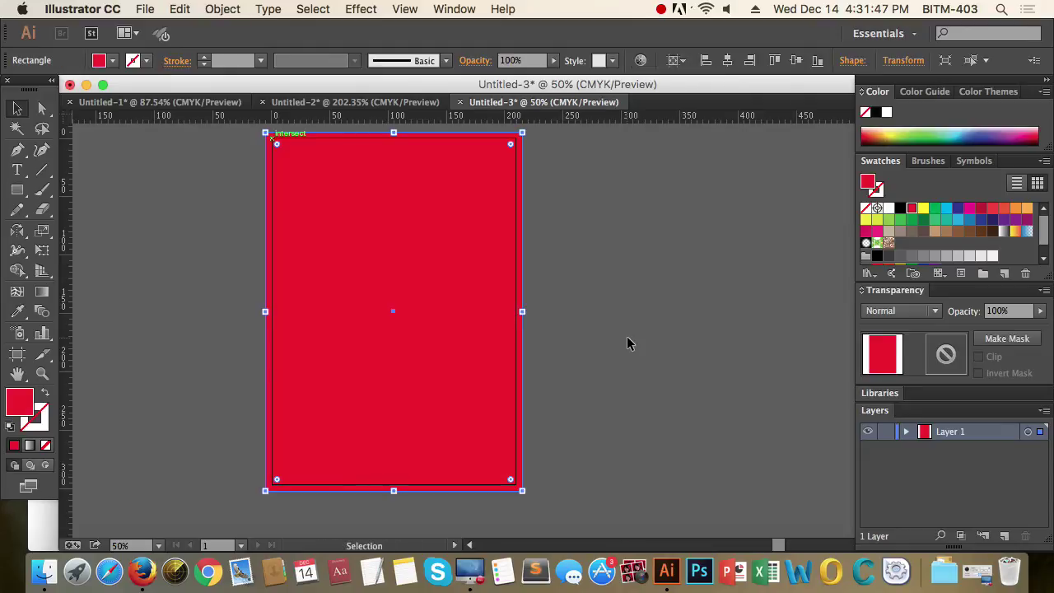
# Draw a rounded rectangle about 115 by 80 mm in the upper part of the red background, and fill it green
pyautogui.click(612, 294)
pyautogui.click(299, 228)
pyautogui.click(574, 365)
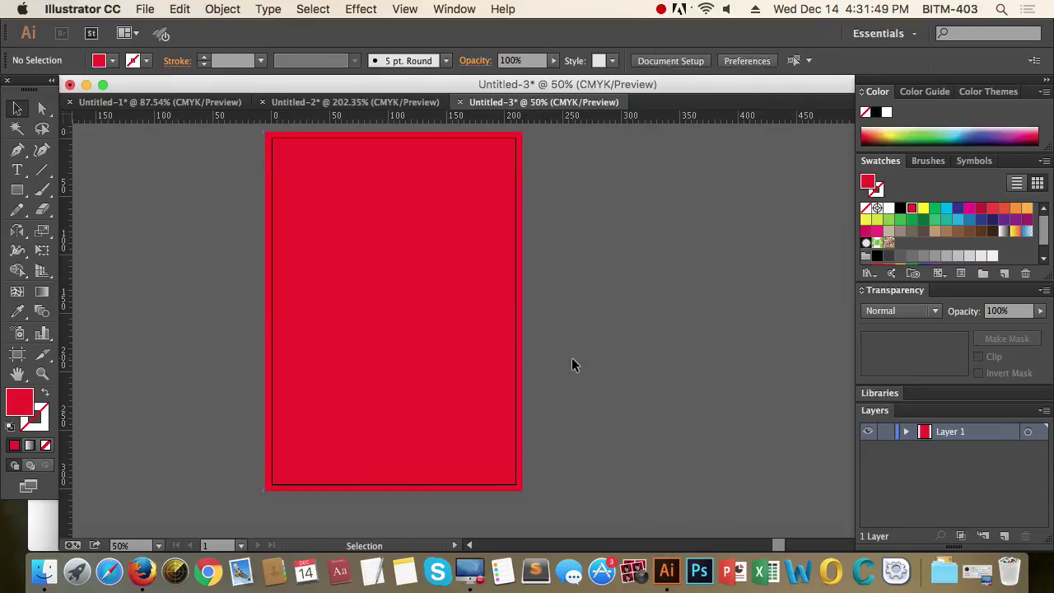
pyautogui.click(17, 190)
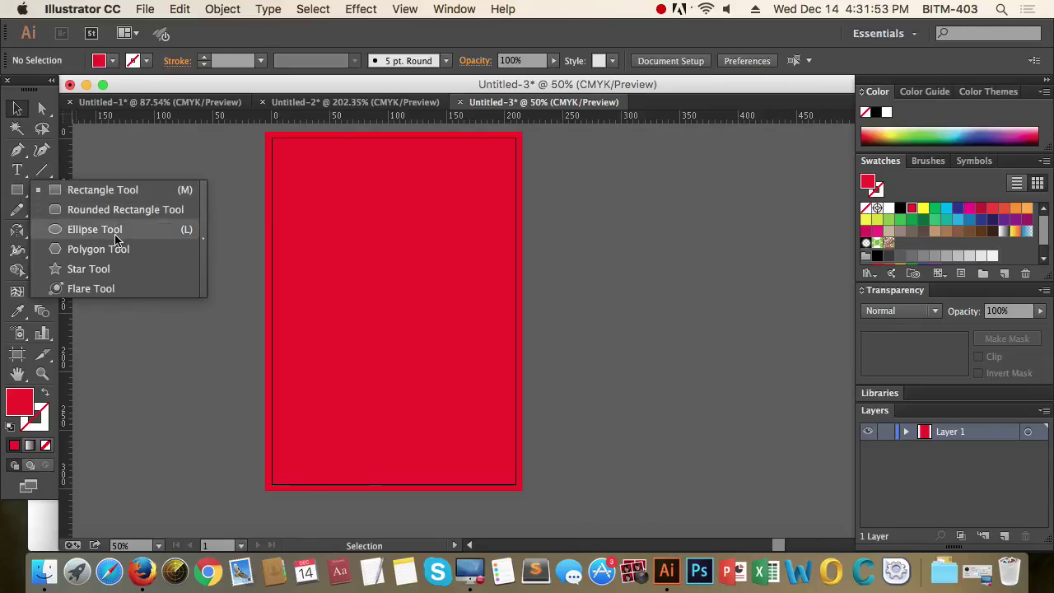
pyautogui.click(124, 210)
pyautogui.moveTo(329, 198); pyautogui.dragTo(463, 292)
pyautogui.click(935, 208)
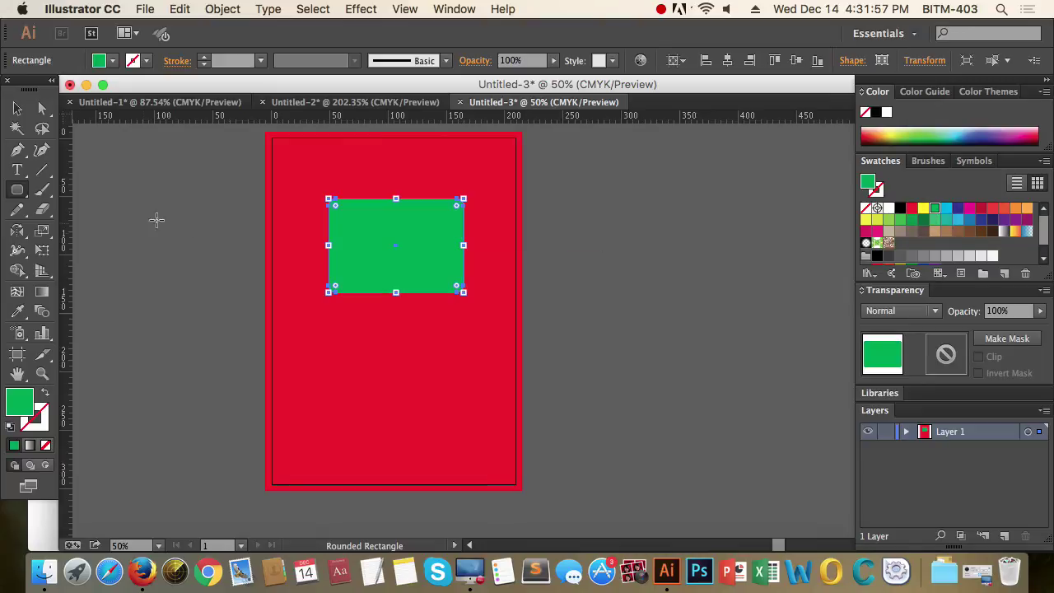
pyautogui.press('v')
pyautogui.click(658, 317)
# Draw a circle about 26 mm in diameter near the green rectangle's upper-right corner, fill it with the background's red, and deselect it
pyautogui.press('super+space')
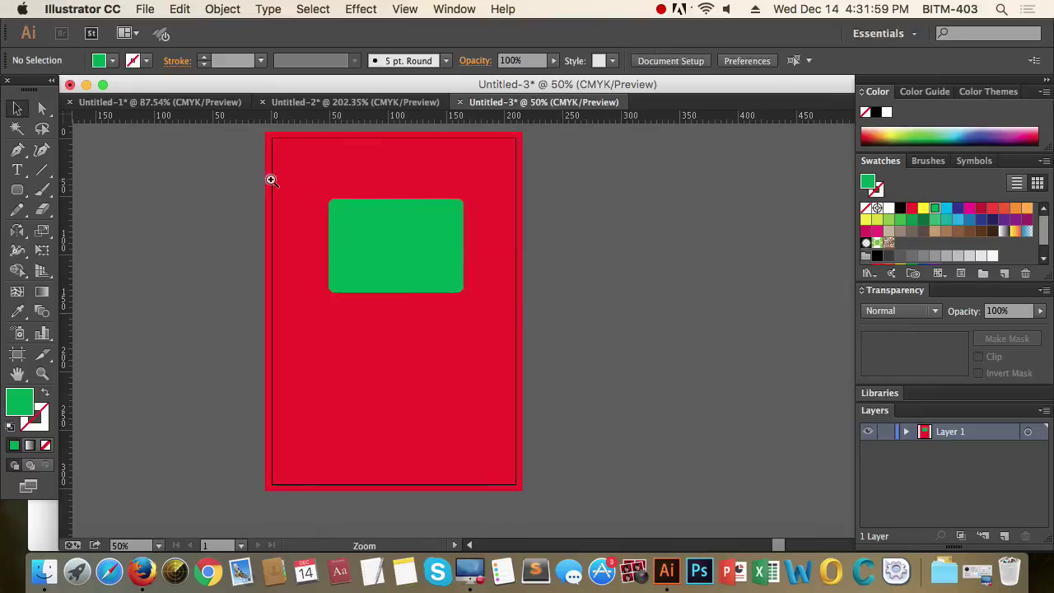
pyautogui.moveTo(271, 176); pyautogui.dragTo(633, 343)
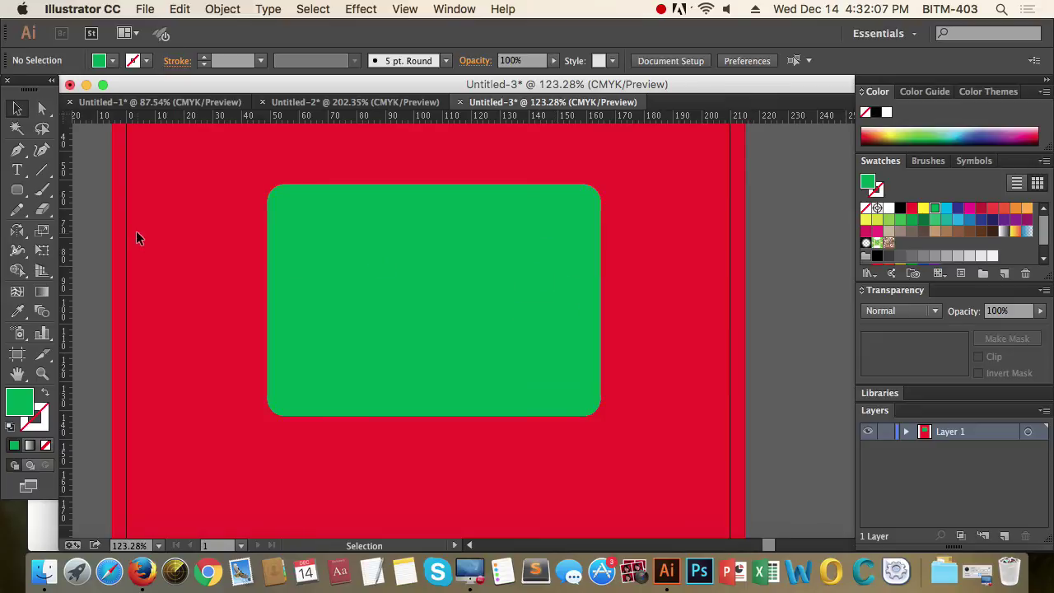
pyautogui.click(18, 190)
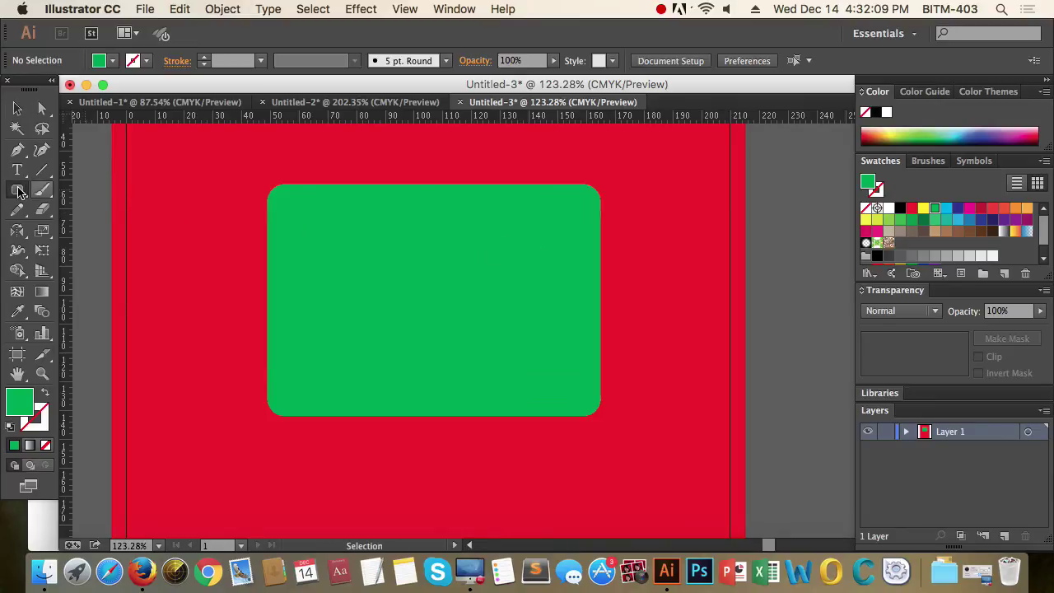
pyautogui.moveTo(18, 191); pyautogui.dragTo(83, 230)
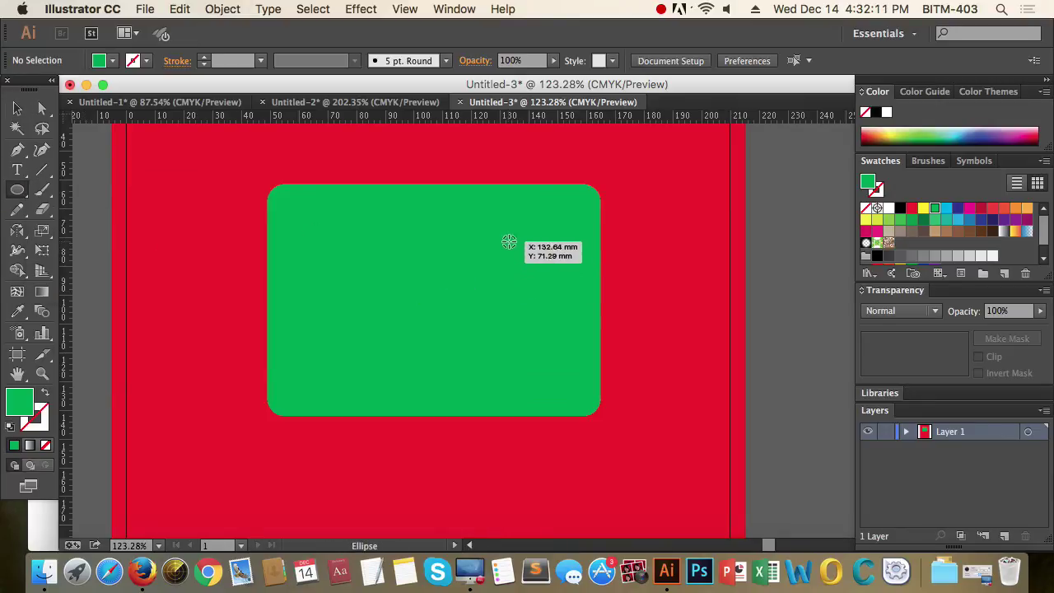
pyautogui.moveTo(509, 242); pyautogui.dragTo(543, 279)
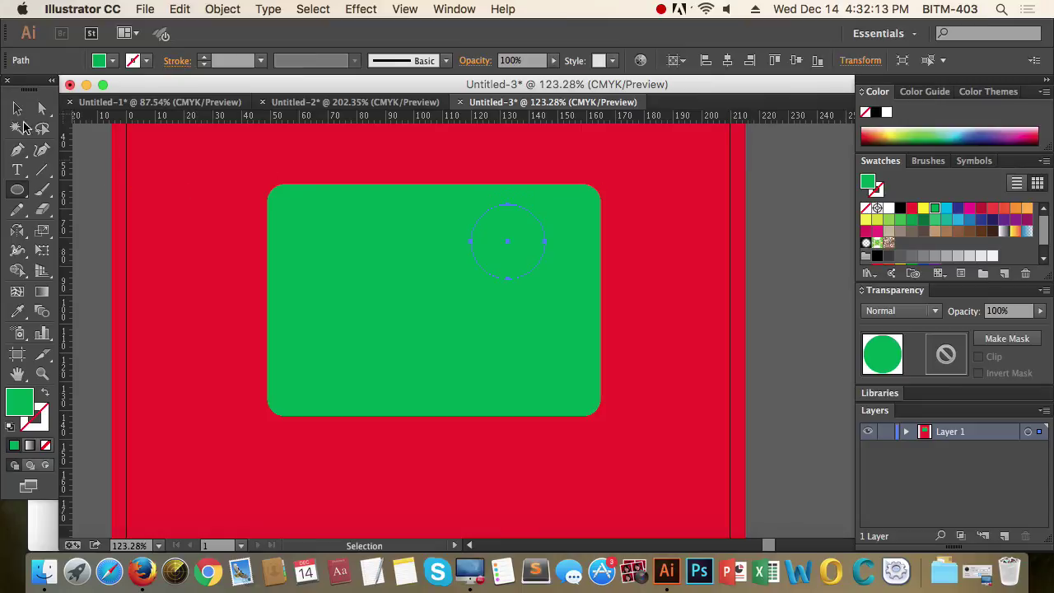
pyautogui.click(18, 108)
pyautogui.click(911, 209)
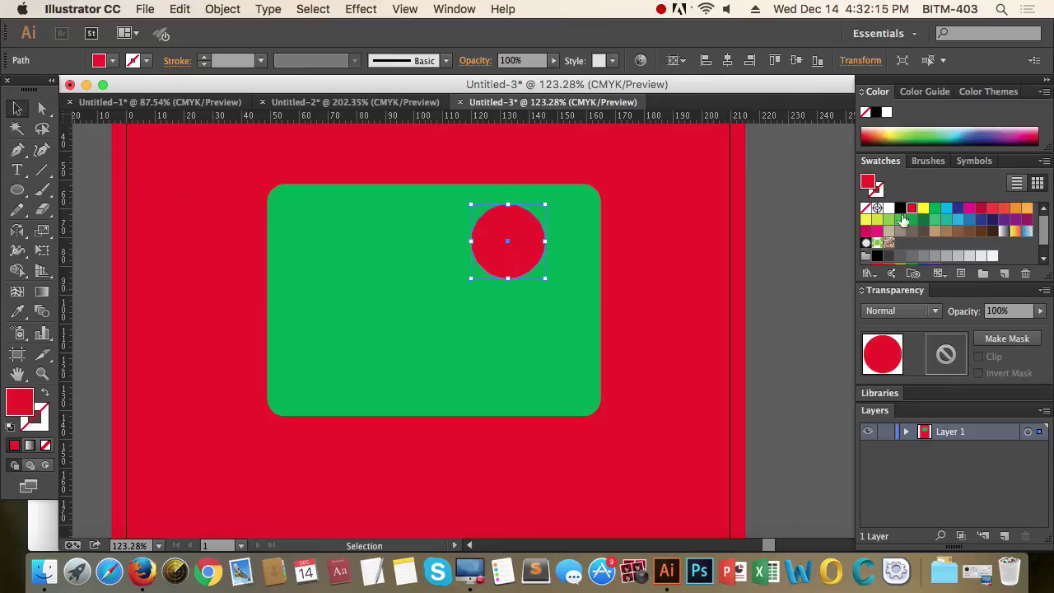
pyautogui.click(672, 376)
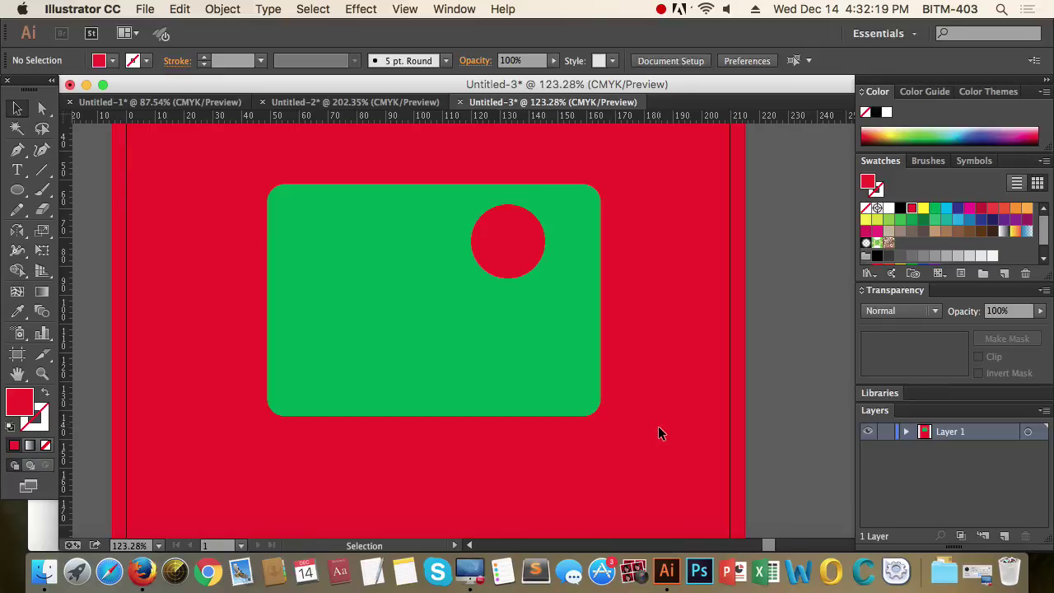
# Move the green rectangle and red circle together across the red background's right edge, and back to the background's left side
pyautogui.moveTo(665, 372); pyautogui.dragTo(492, 255)
pyautogui.moveTo(499, 352); pyautogui.dragTo(736, 369)
pyautogui.click(806, 492)
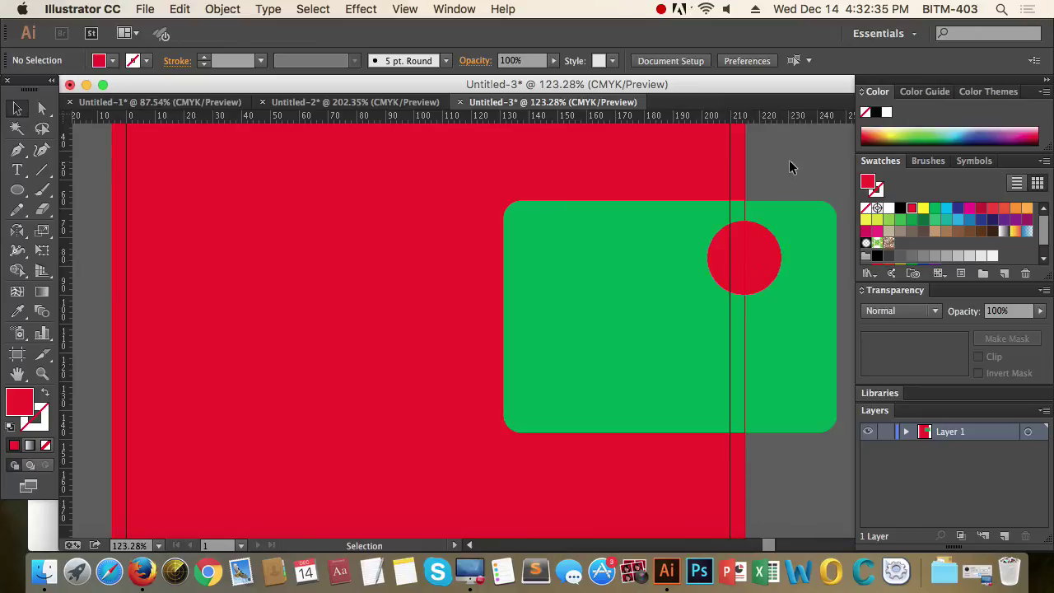
pyautogui.click(759, 283)
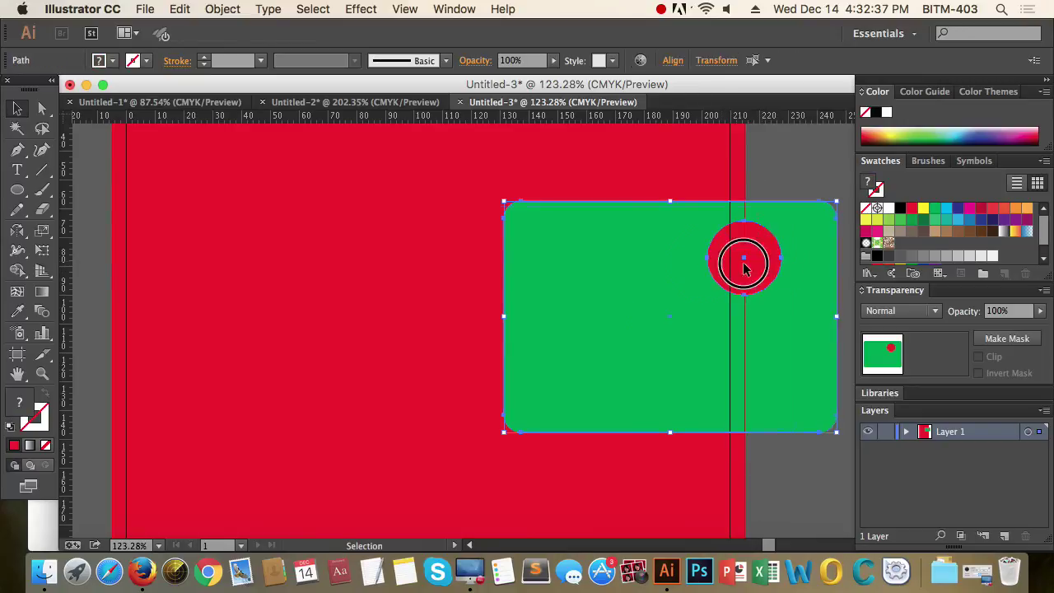
pyautogui.moveTo(750, 268); pyautogui.dragTo(439, 274)
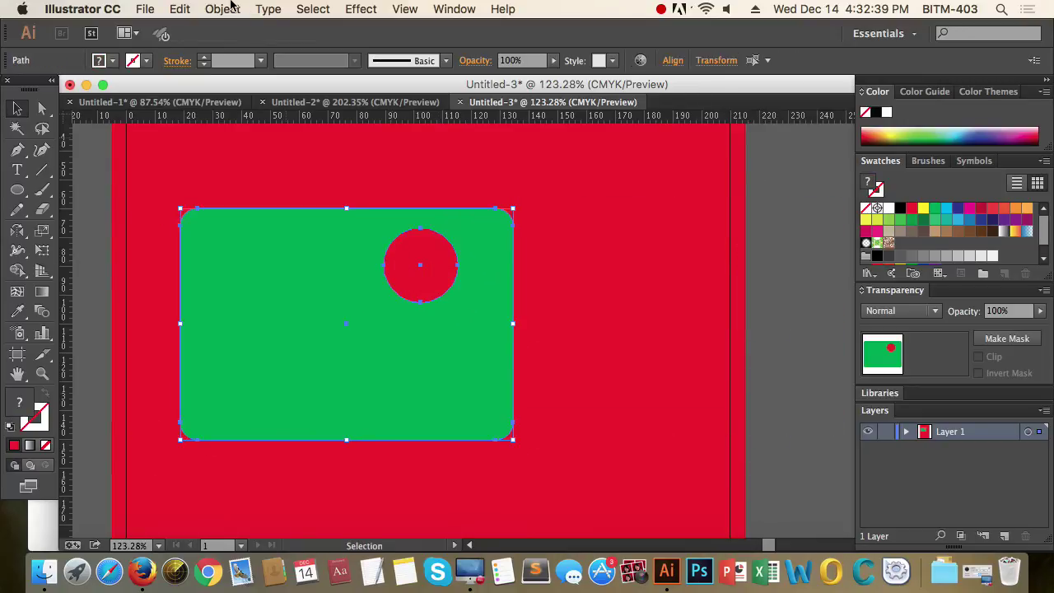
# Make a compound path from the green rectangle and red circle, move it across the background's right edge, and deselect it
pyautogui.click(231, 8)
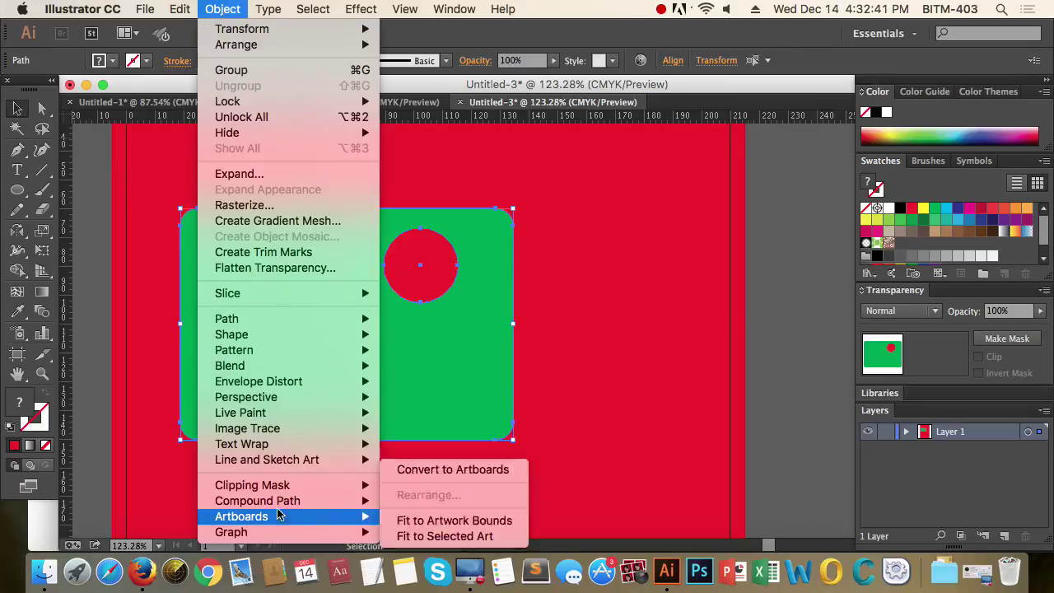
pyautogui.moveTo(277, 506)
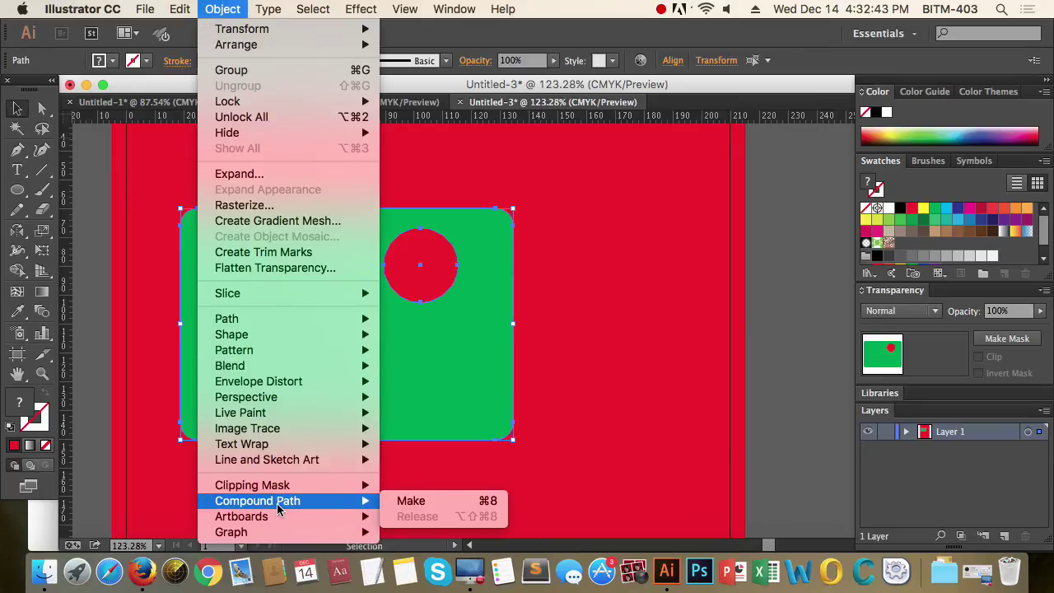
pyautogui.click(437, 501)
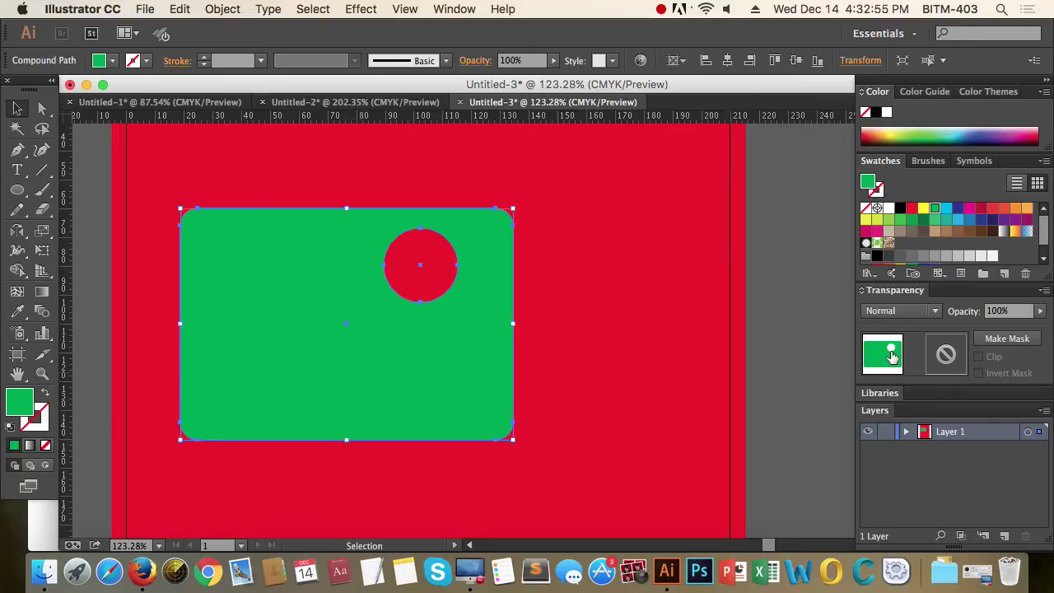
pyautogui.moveTo(351, 368); pyautogui.dragTo(679, 384)
pyautogui.click(807, 517)
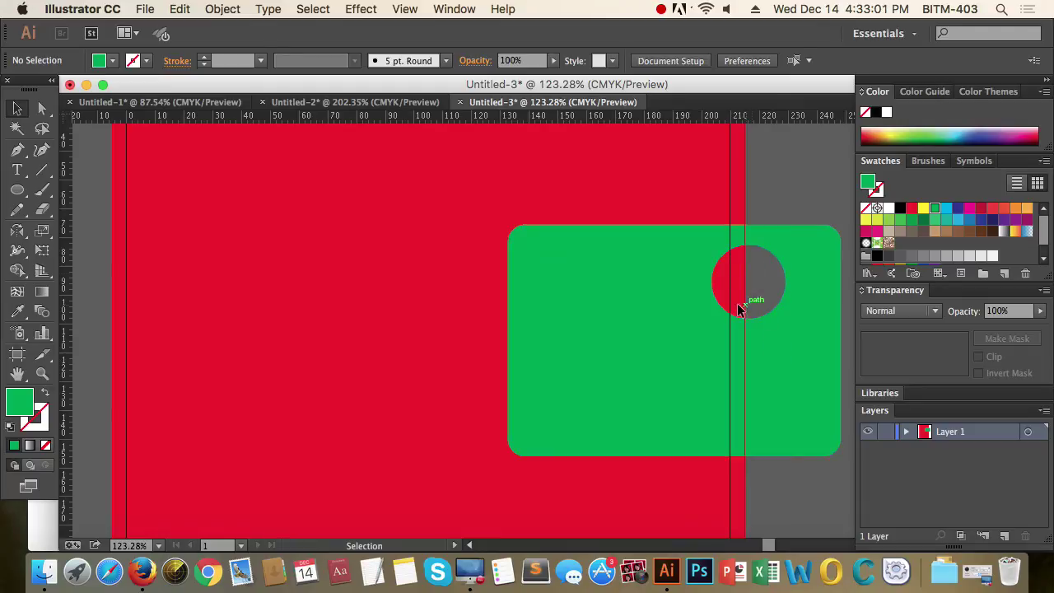
# Change the red background rectangle's fill to dark blue and deselect it
pyautogui.press('super+1')
pyautogui.press('super+minus')
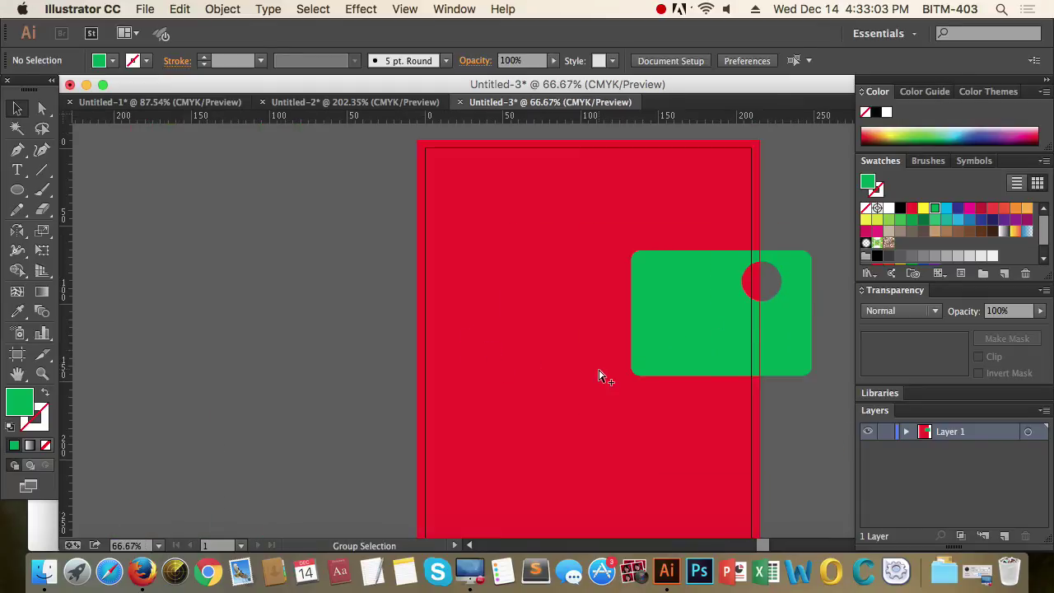
pyautogui.click(416, 311)
pyautogui.click(223, 9)
pyautogui.click(271, 180)
pyautogui.click(341, 277)
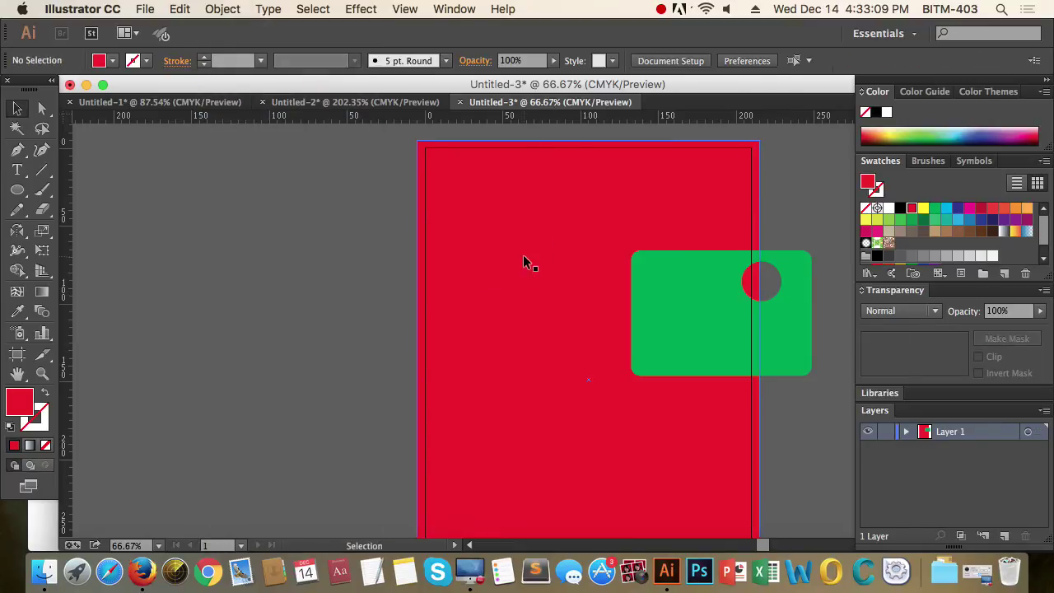
pyautogui.click(524, 262)
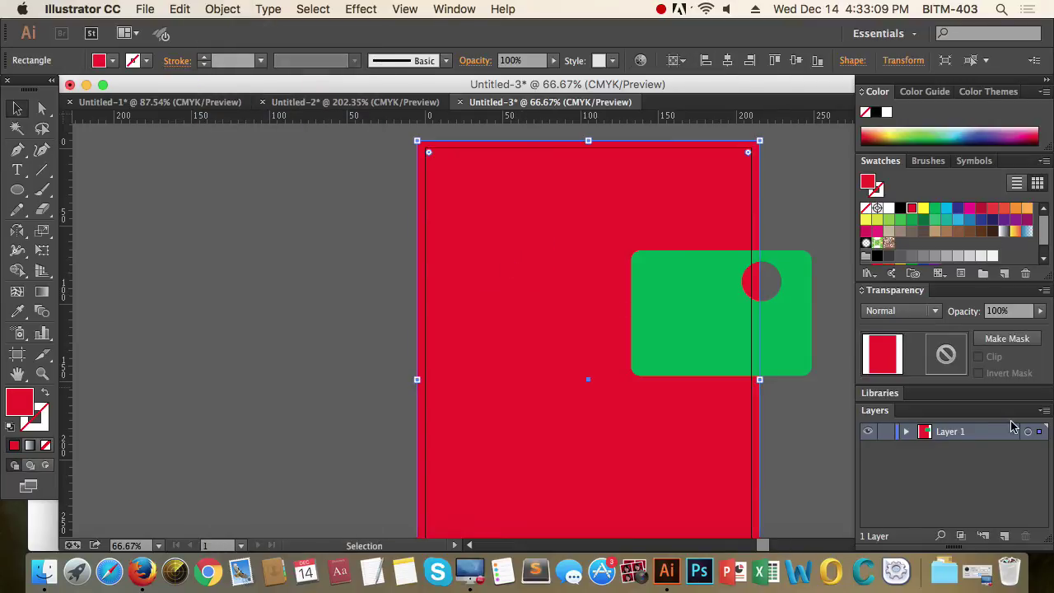
pyautogui.click(982, 219)
pyautogui.click(805, 424)
# Move the green compound shape back fully onto the blue background and deselect it
pyautogui.moveTo(757, 353); pyautogui.dragTo(666, 352)
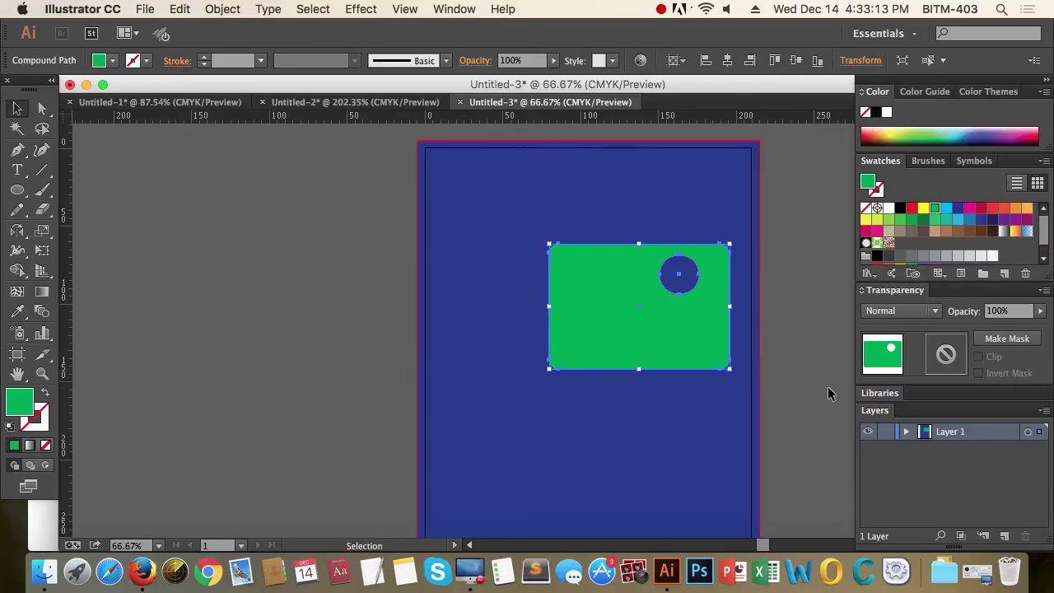
pyautogui.click(828, 393)
pyautogui.moveTo(612, 228); pyautogui.dragTo(795, 365)
pyautogui.moveTo(654, 313); pyautogui.dragTo(622, 435)
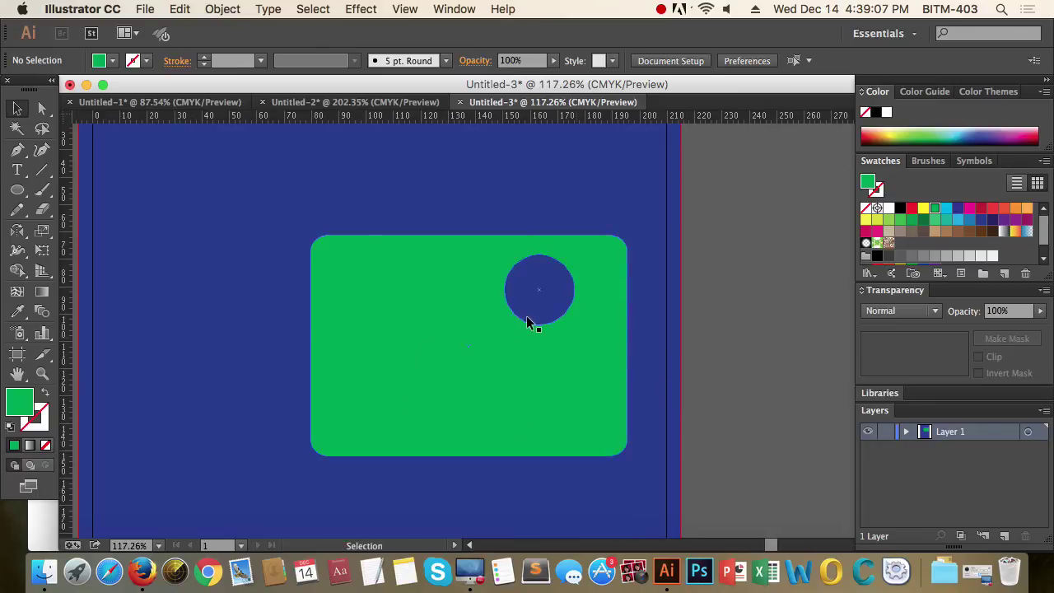
# Select all four anchor points of the circular hole inside the green compound shape with the Direct Selection tool
pyautogui.click(42, 107)
pyautogui.click(429, 300)
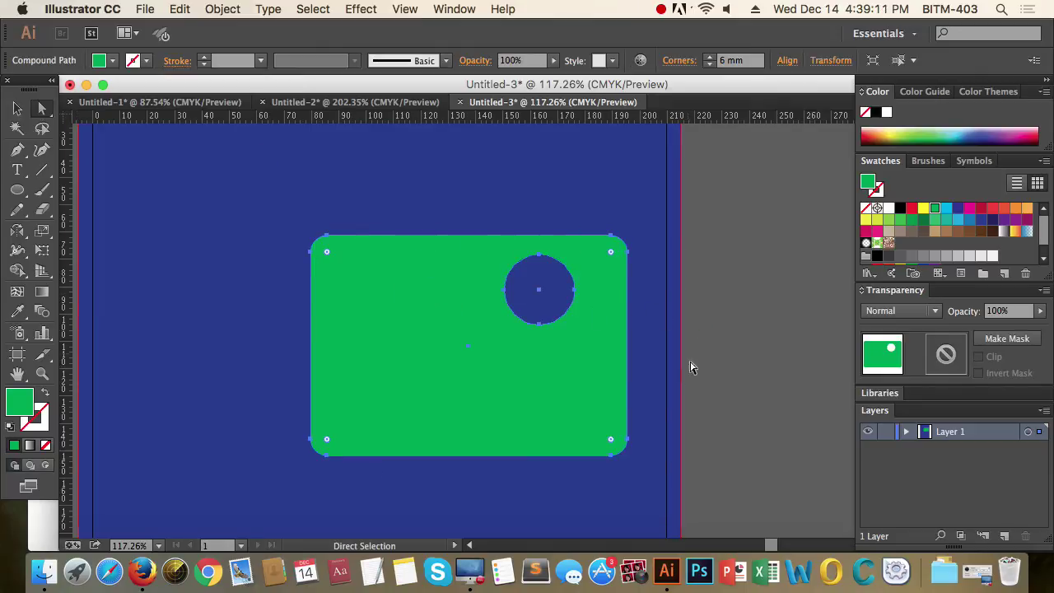
pyautogui.click(549, 279)
pyautogui.click(528, 262)
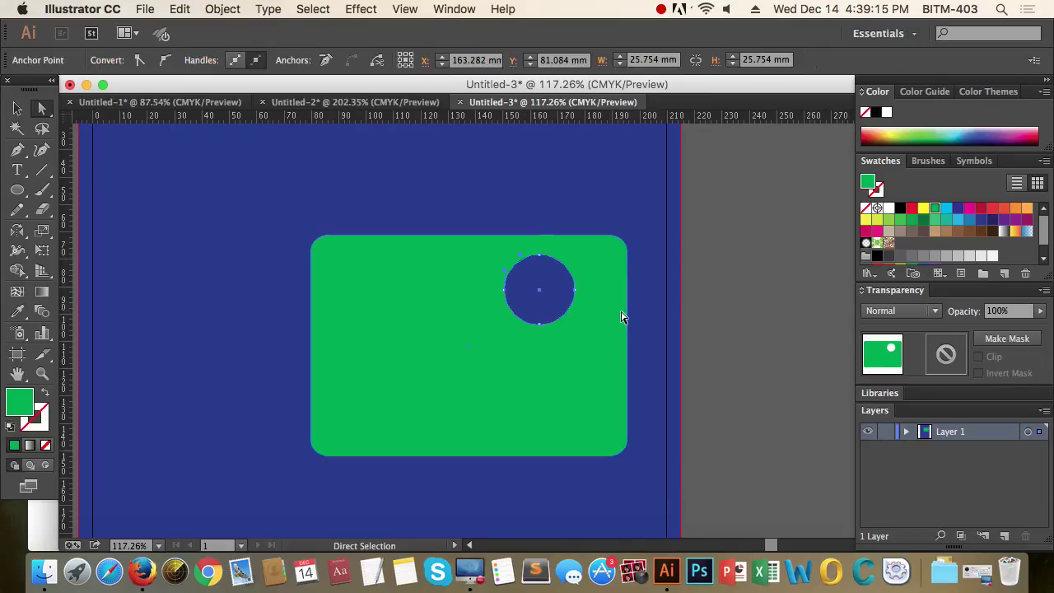
pyautogui.press('super+space')
pyautogui.moveTo(513, 254); pyautogui.dragTo(640, 384)
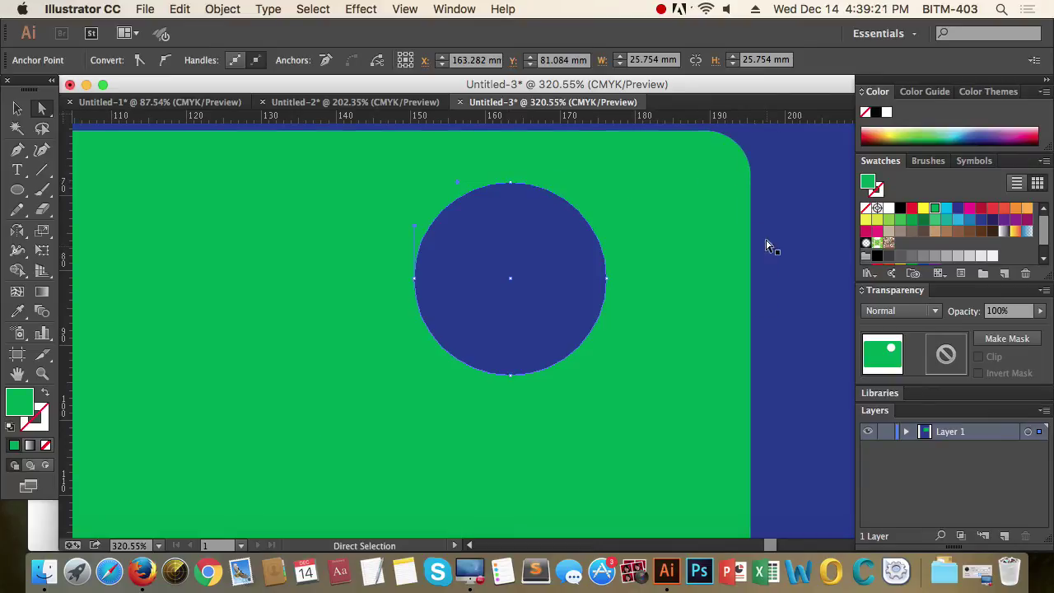
pyautogui.click(511, 182)
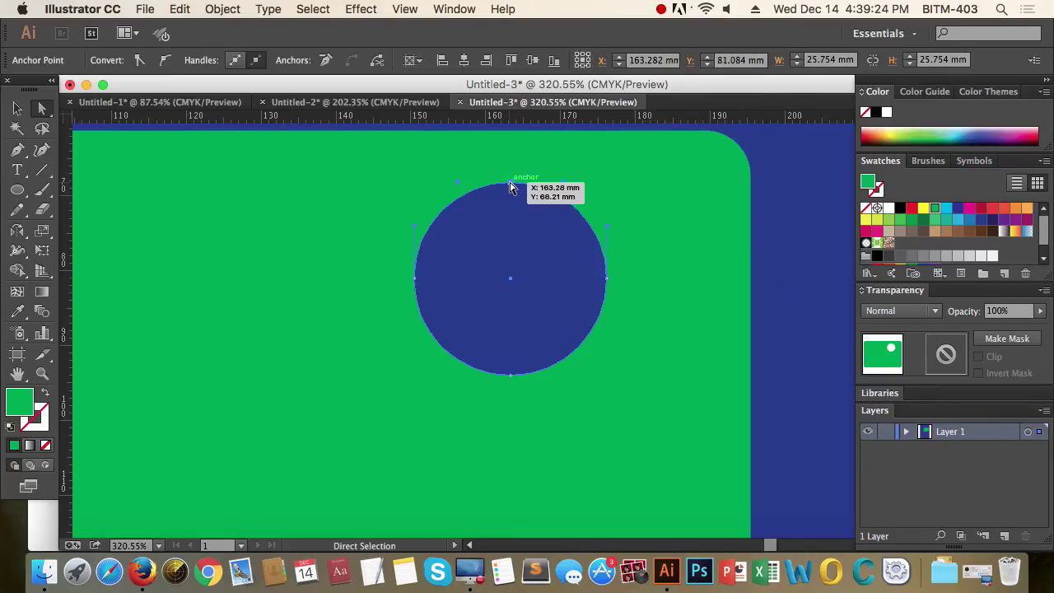
pyautogui.click(417, 279)
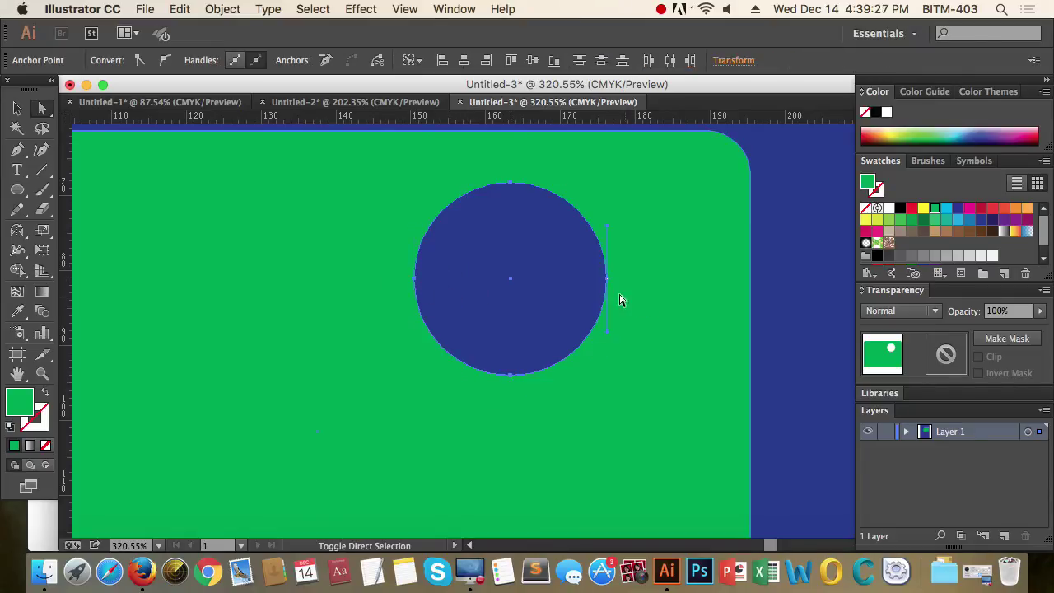
pyautogui.click(588, 410)
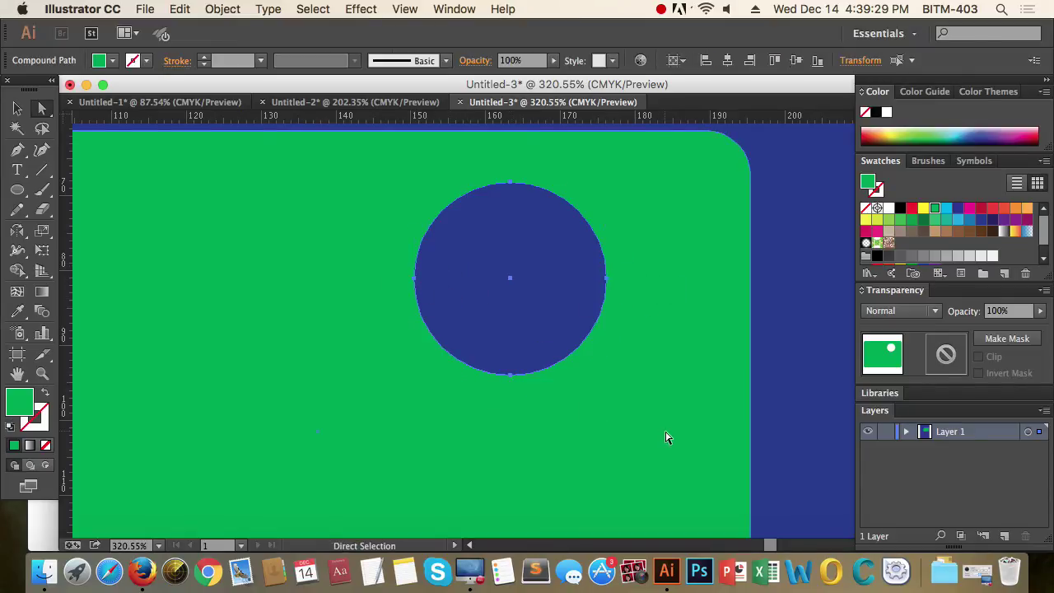
# Move the circular hole across the green shape's upper-left corner, place it near the middle of the lower edge, and deselect it
pyautogui.keyDown('alt'); pyautogui.keyDown('super'); pyautogui.click(515, 301); pyautogui.keyUp('super'); pyautogui.keyUp('alt')
pyautogui.keyDown('alt'); pyautogui.keyDown('super'); pyautogui.click(558, 318); pyautogui.keyUp('super'); pyautogui.keyUp('alt')
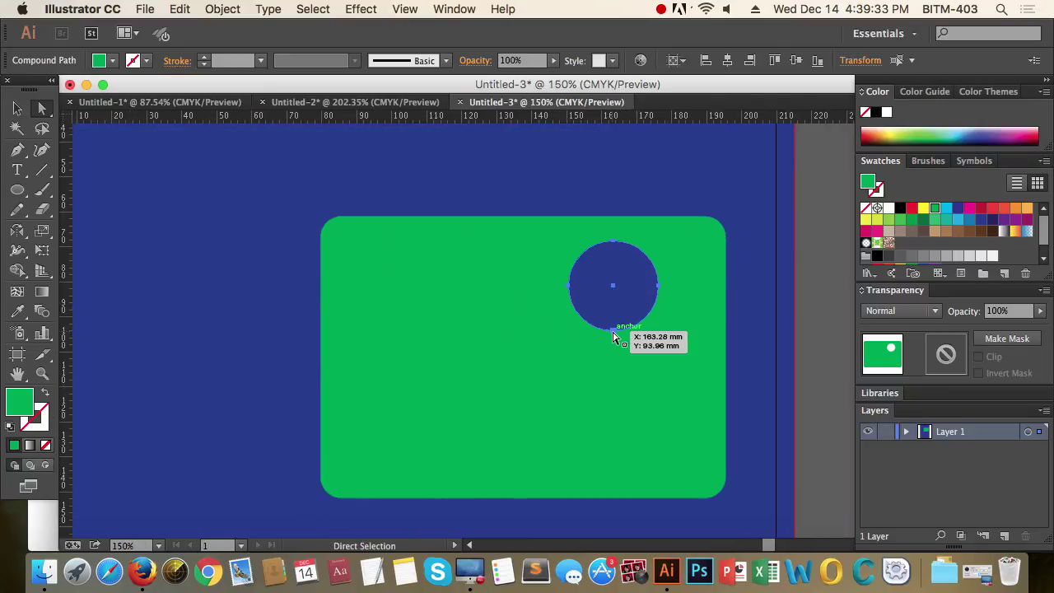
pyautogui.moveTo(615, 335); pyautogui.dragTo(435, 337)
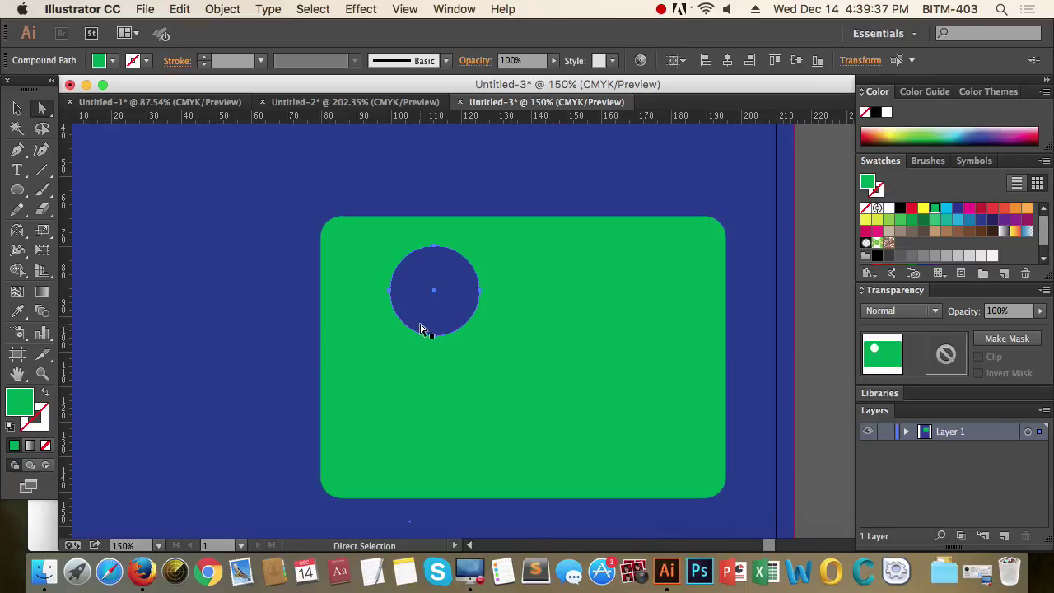
pyautogui.moveTo(434, 336); pyautogui.dragTo(343, 282)
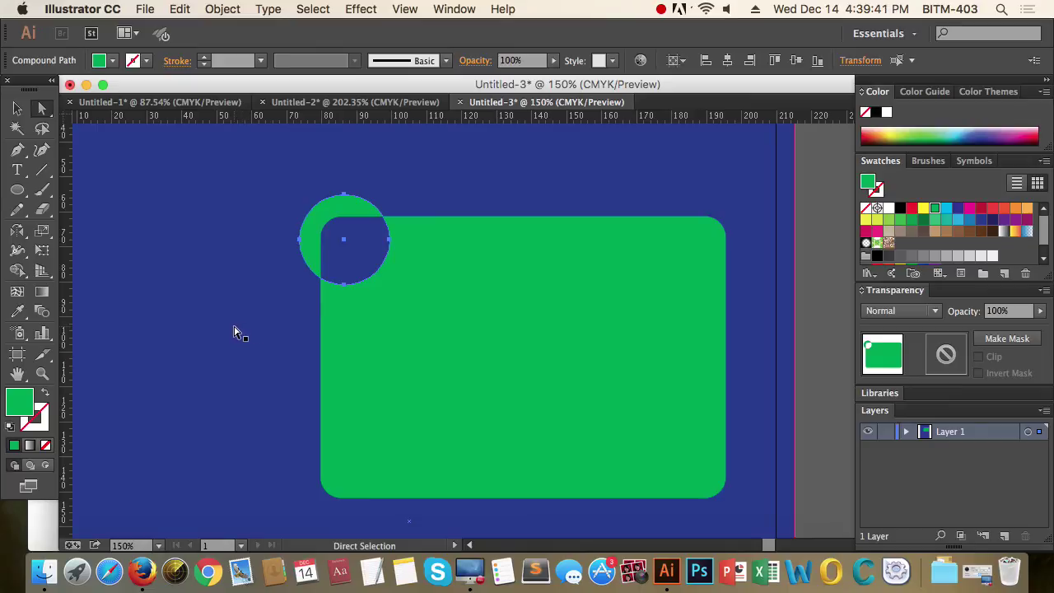
pyautogui.moveTo(346, 286); pyautogui.dragTo(544, 474)
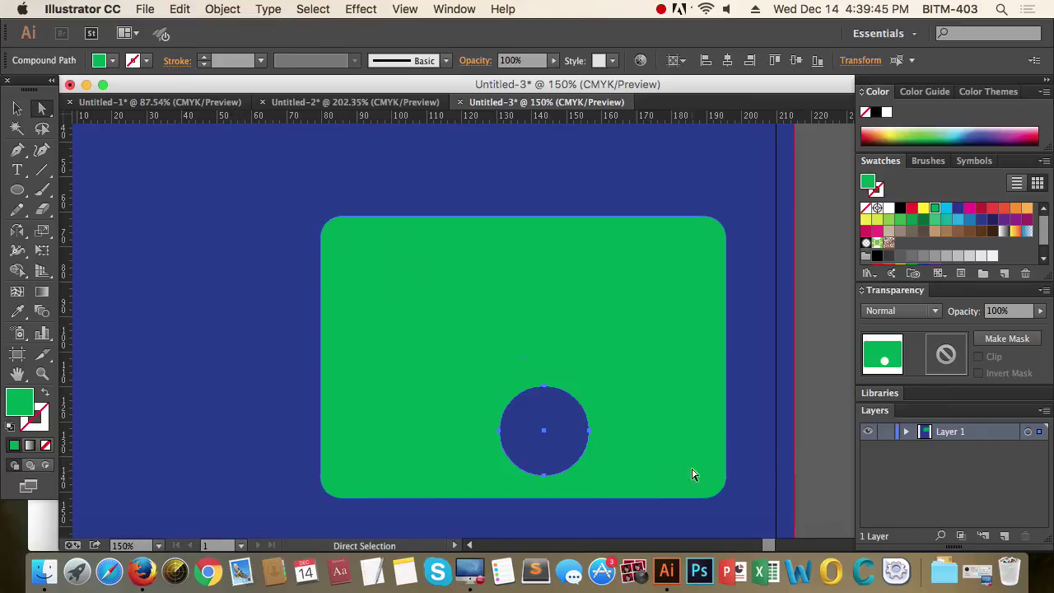
pyautogui.click(813, 444)
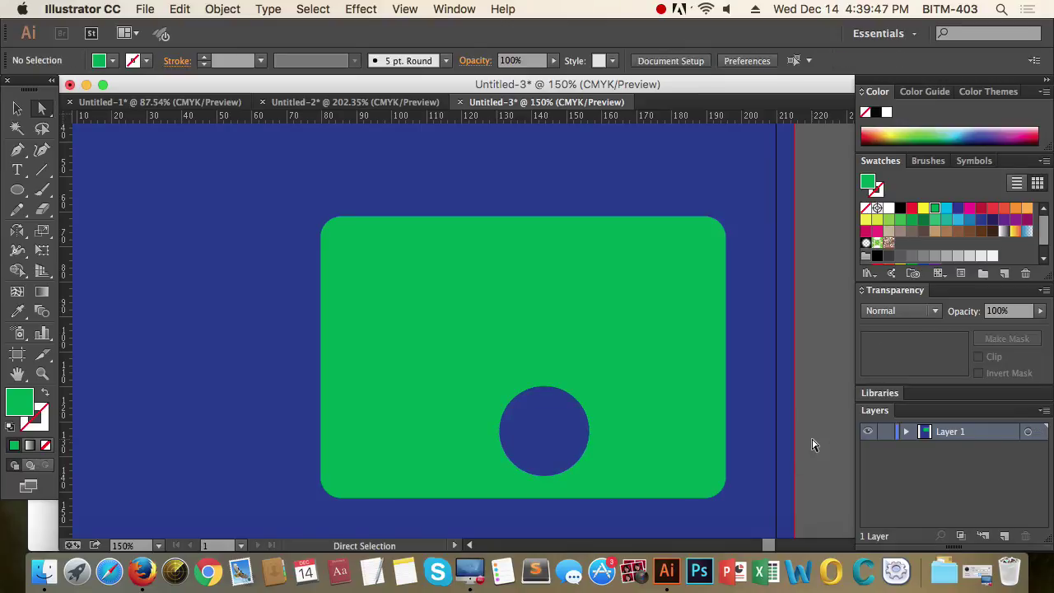
# Move the whole green compound shape so its hole straddles the blue background's right edge, and deselect it
pyautogui.press('v')
pyautogui.moveTo(662, 440)
pyautogui.mouseDown()
pyautogui.moveTo(852, 351)
pyautogui.moveTo(662, 440)
pyautogui.mouseUp()
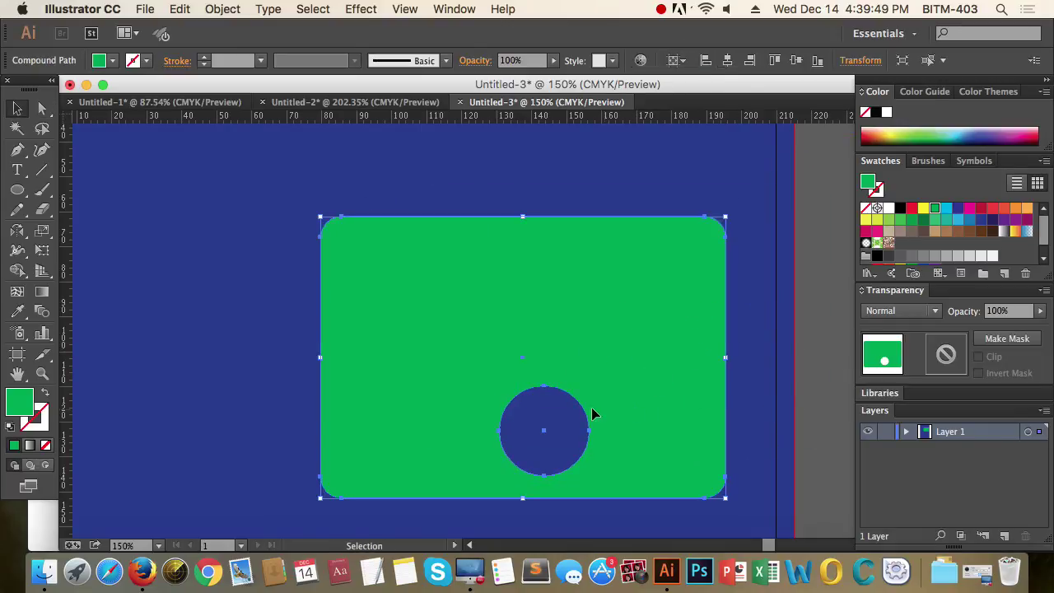
pyautogui.moveTo(549, 348); pyautogui.dragTo(713, 373)
pyautogui.moveTo(599, 381); pyautogui.dragTo(666, 370)
pyautogui.click(842, 188)
pyautogui.press('z')
pyautogui.keyDown('alt'); pyautogui.click(675, 389); pyautogui.keyUp('alt')
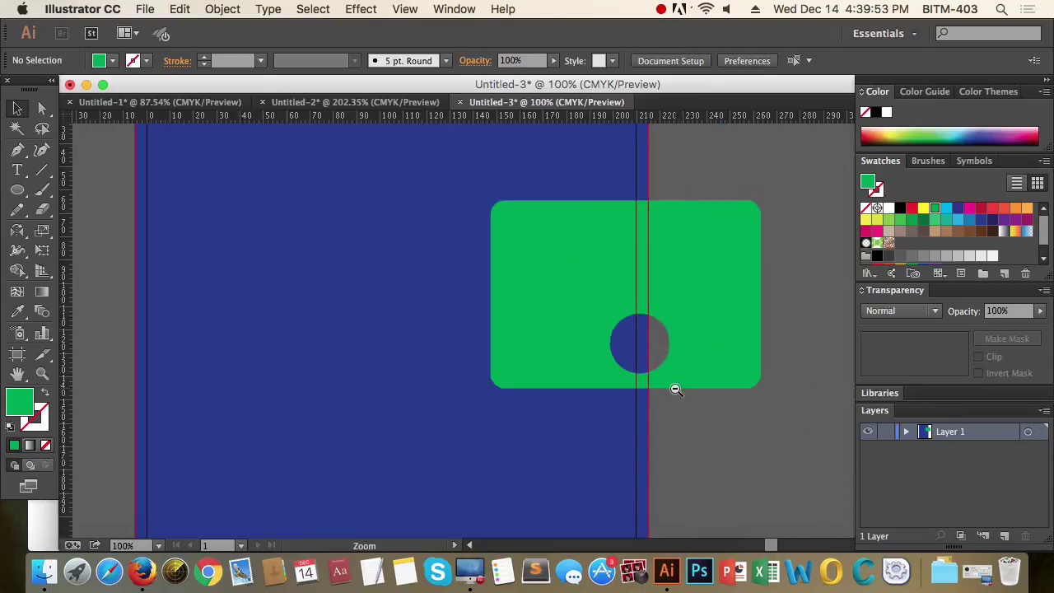
pyautogui.keyDown('alt'); pyautogui.click(675, 389); pyautogui.keyUp('alt')
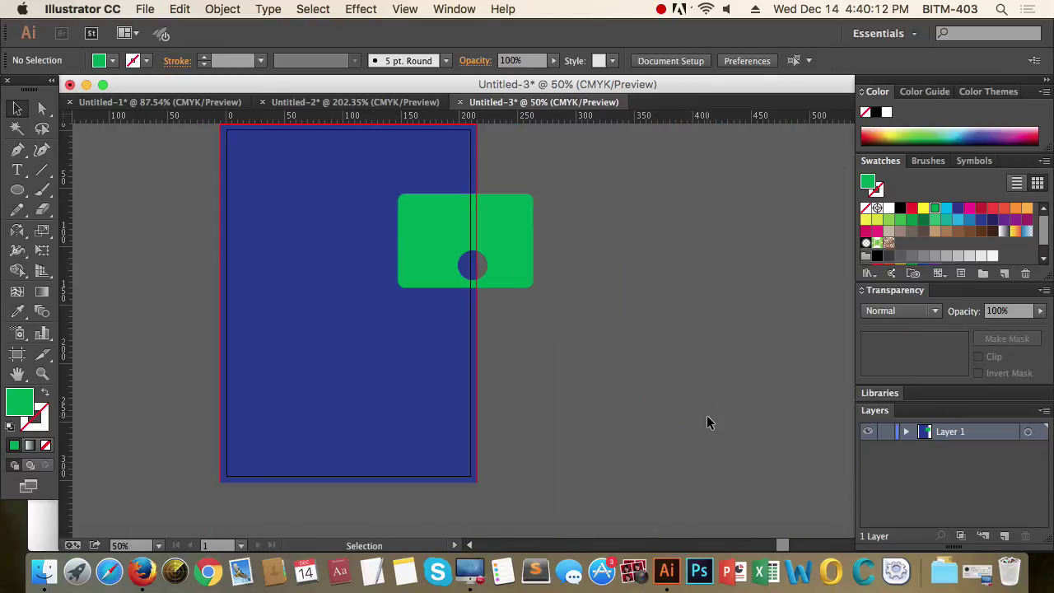
# Delete the green compound shape, leaving only the blue background
pyautogui.click(498, 225)
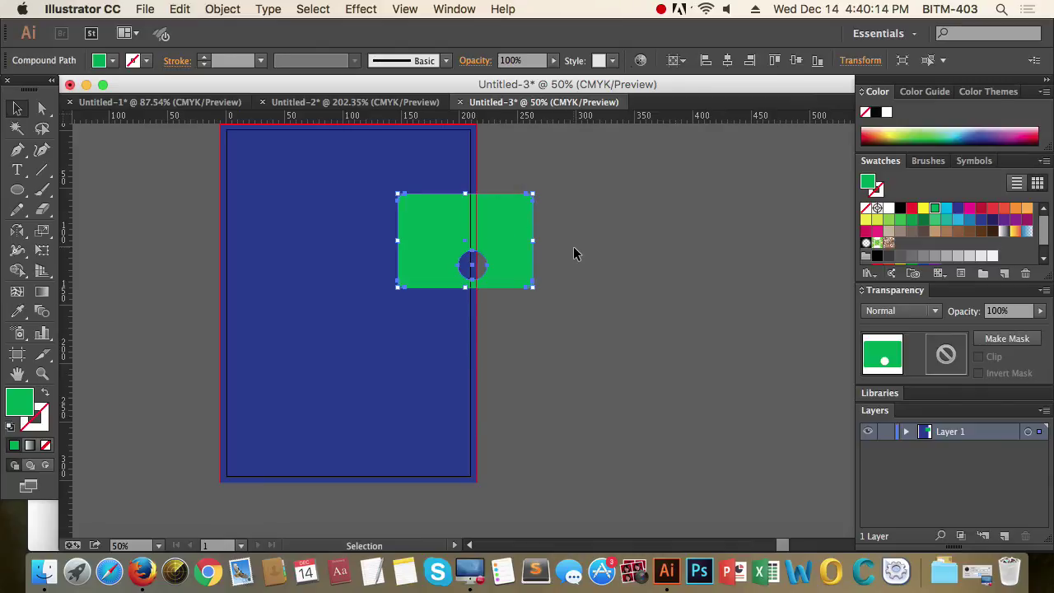
pyautogui.press('super+space')
pyautogui.moveTo(318, 160); pyautogui.dragTo(534, 364)
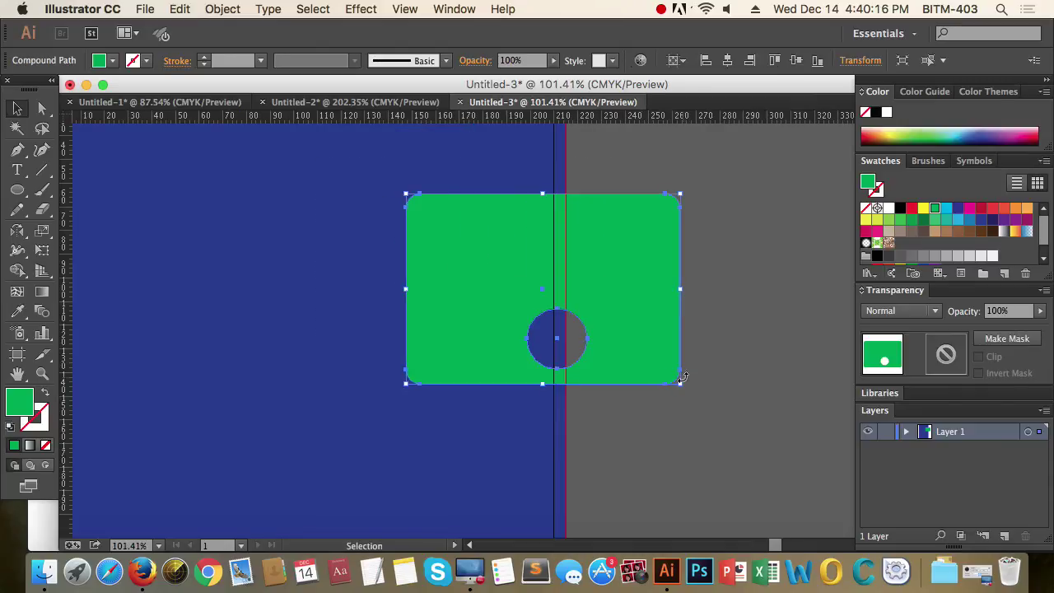
pyautogui.press('Delete')
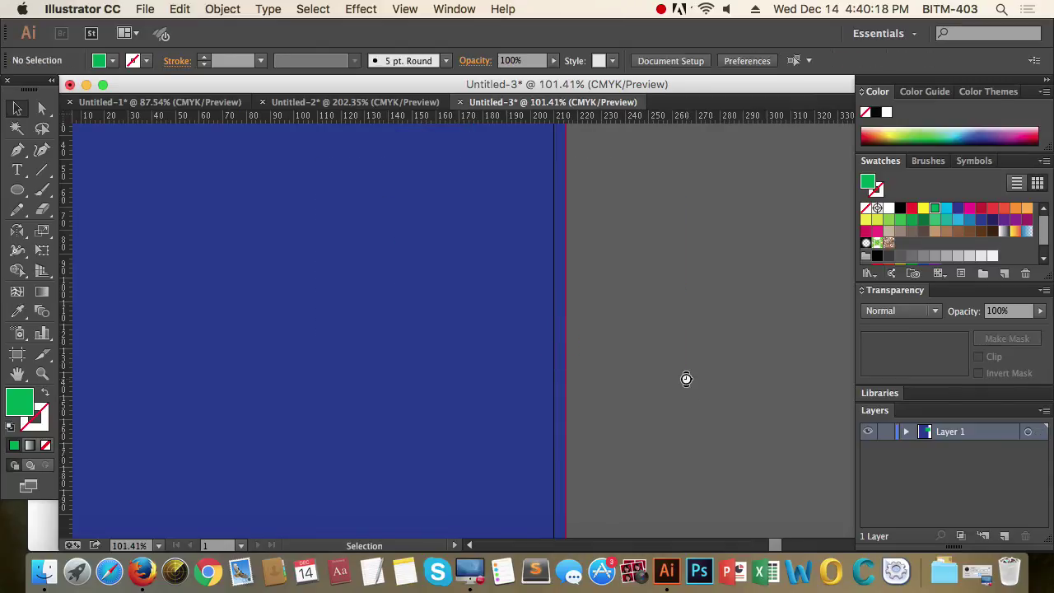
# Look through Documents and the Desktop for an image to place, previewing BITM_logo.png and business-card-B11.jpg
pyautogui.click(145, 9)
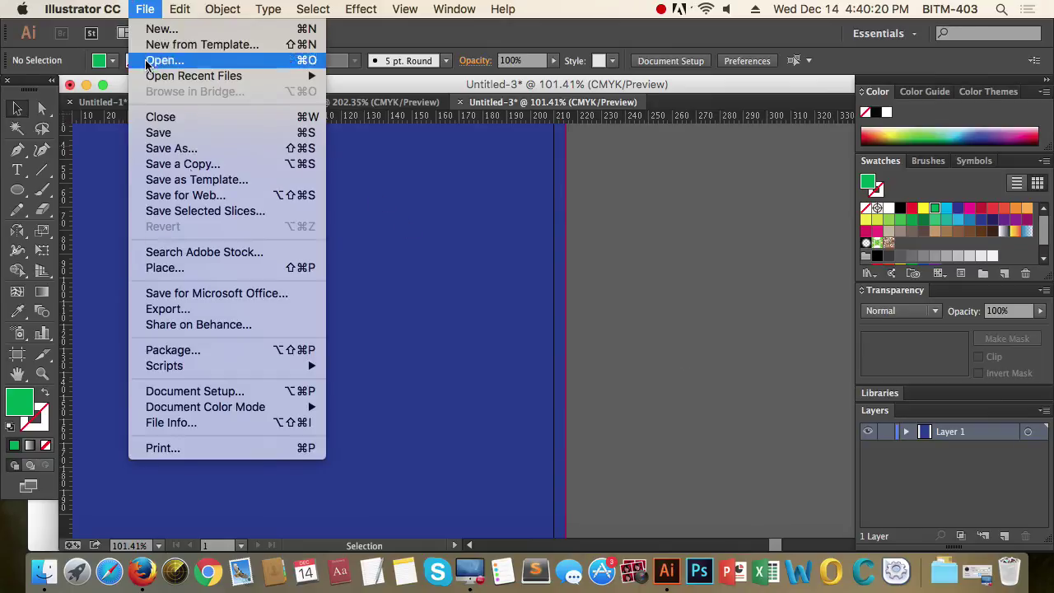
pyautogui.click(228, 270)
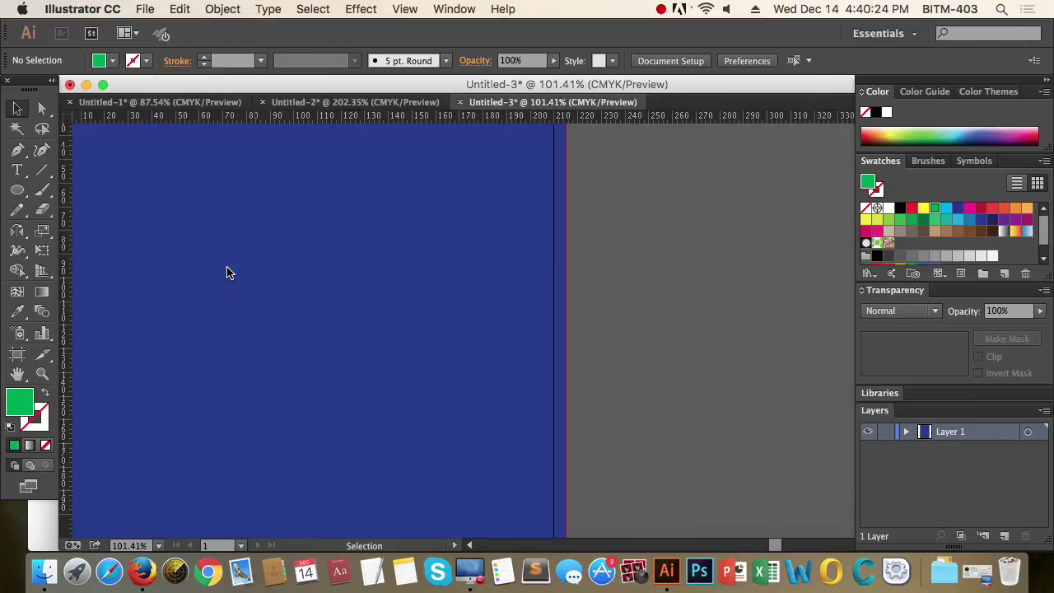
pyautogui.scroll(-10, 545, 288)
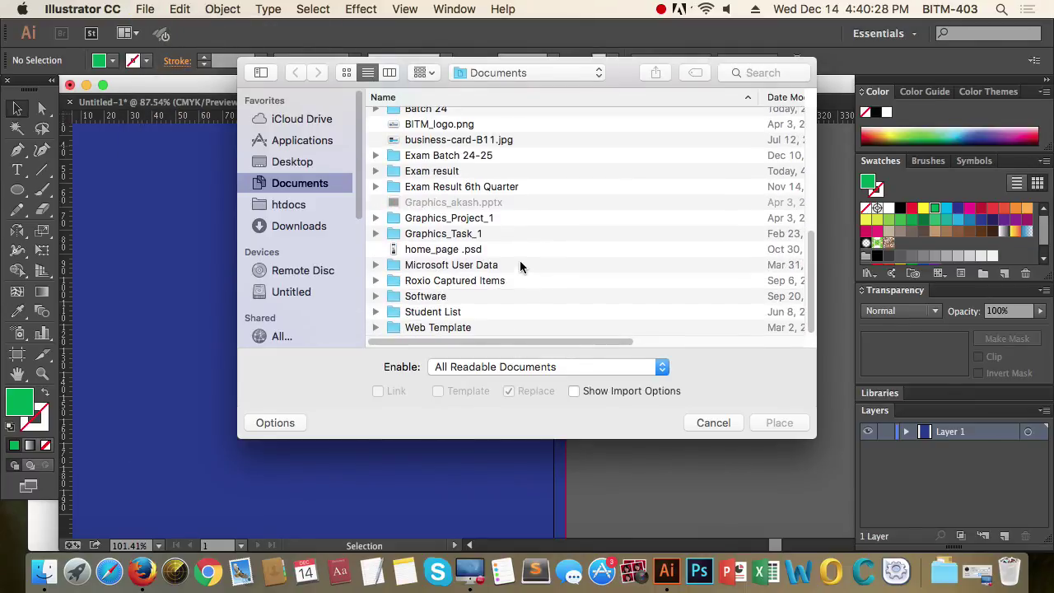
pyautogui.click(416, 122)
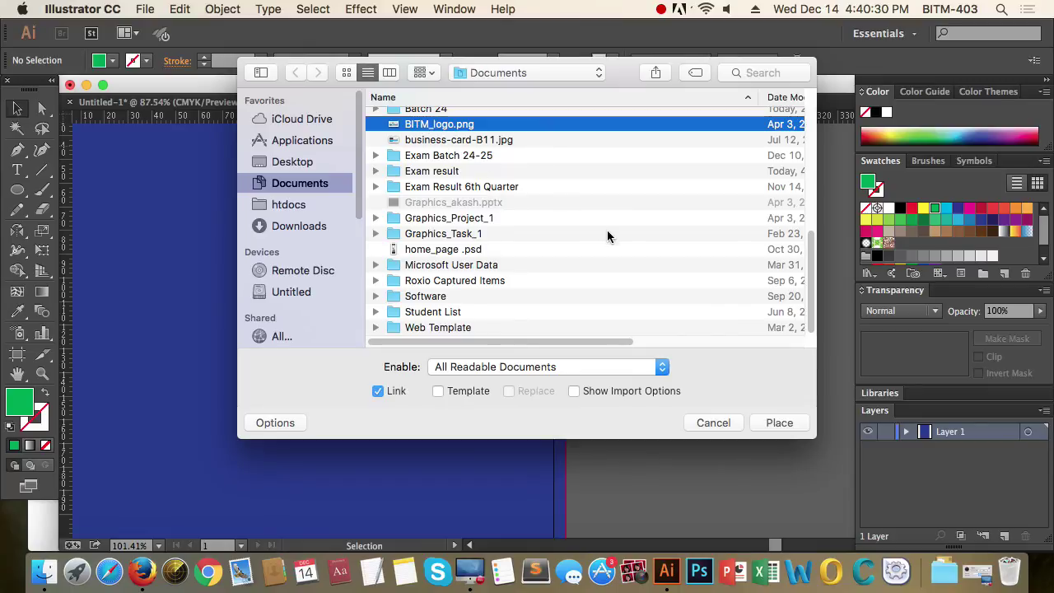
pyautogui.press('space')
pyautogui.press('space')
pyautogui.press('Down')
pyautogui.press('space')
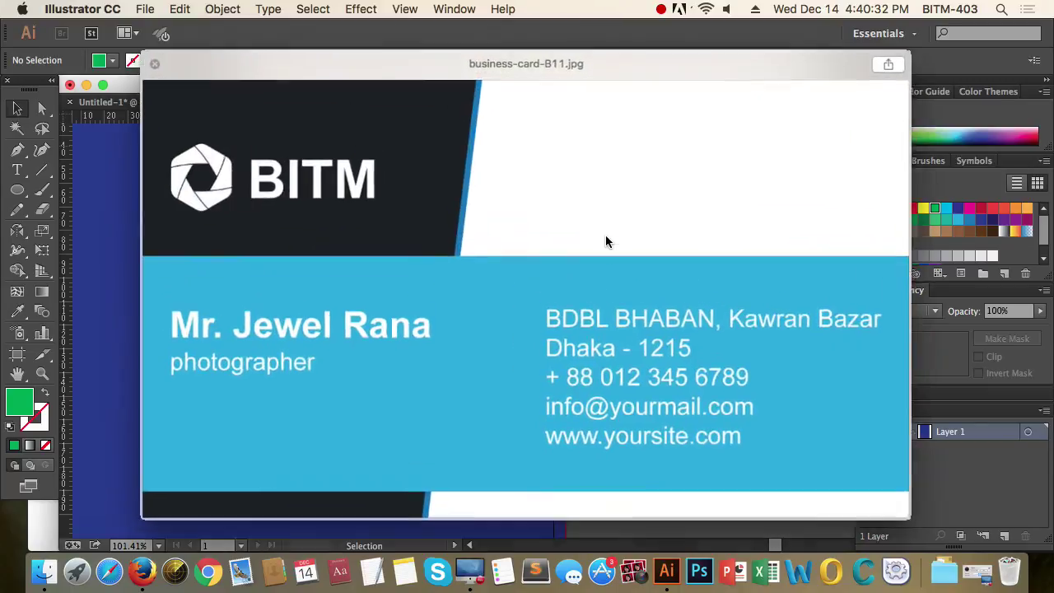
pyautogui.press('space')
pyautogui.scroll(10, 558, 268)
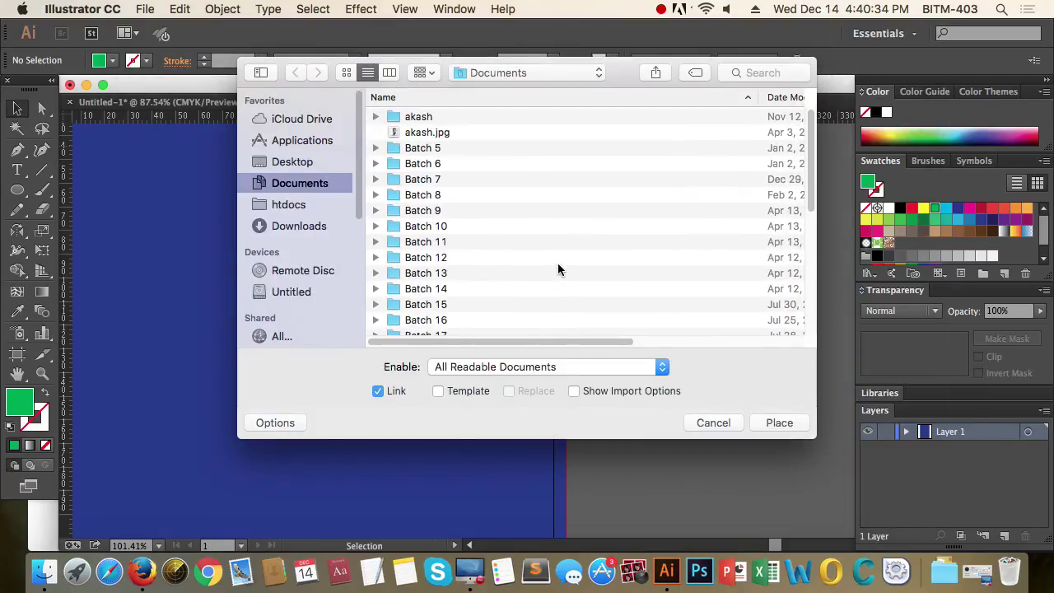
pyautogui.click(302, 163)
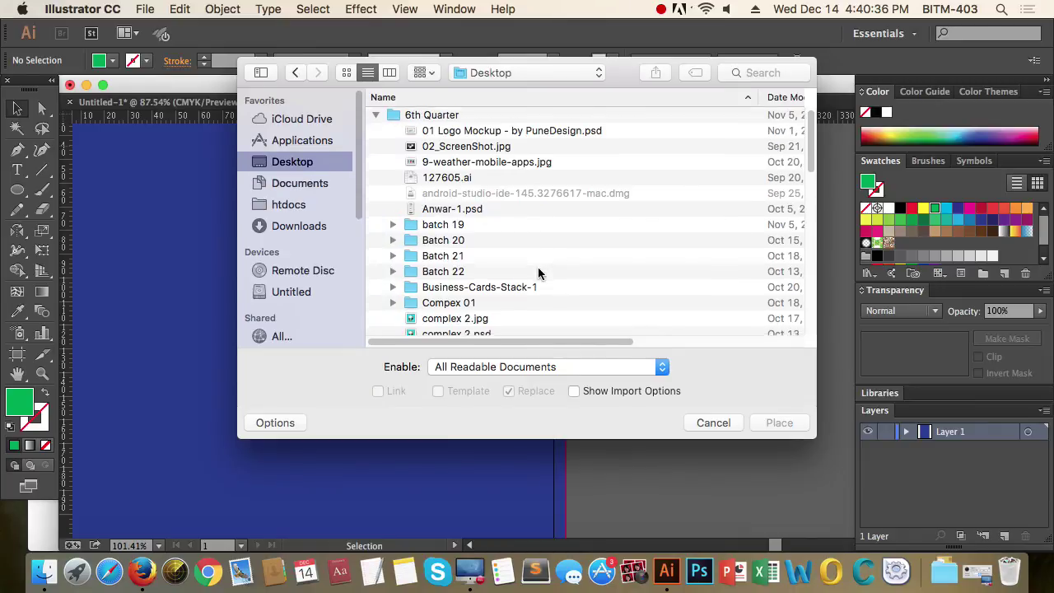
pyautogui.scroll(-5, 538, 267)
pyautogui.scroll(-2, 538, 273)
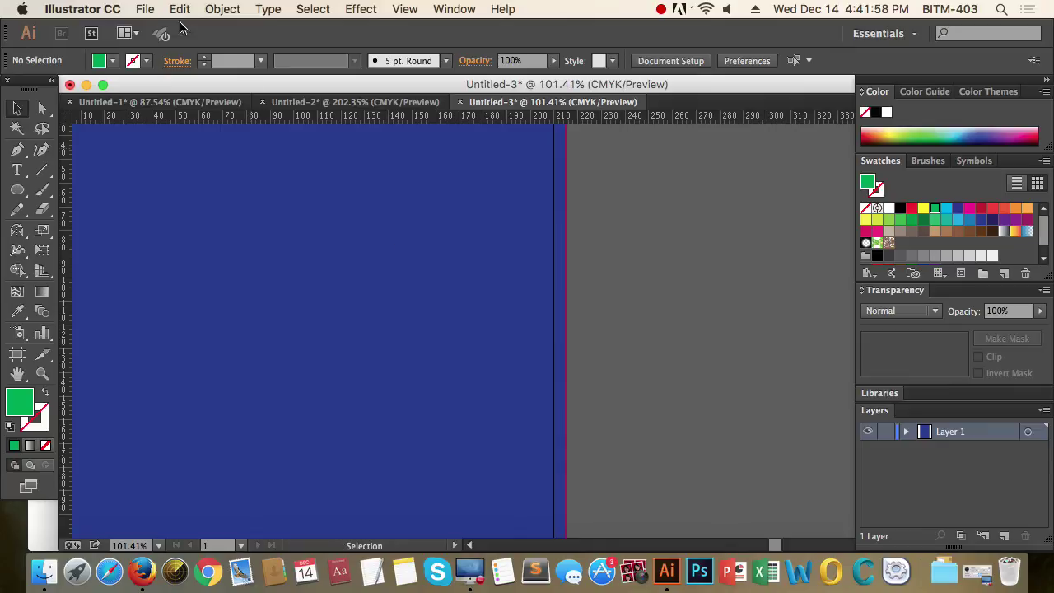
# Look through the Images folder for a picture to place, previewing files such as 02_Home.jpg, 462.jpg and Carlsberg_Can_50cl_Drops.jpg
pyautogui.click(146, 10)
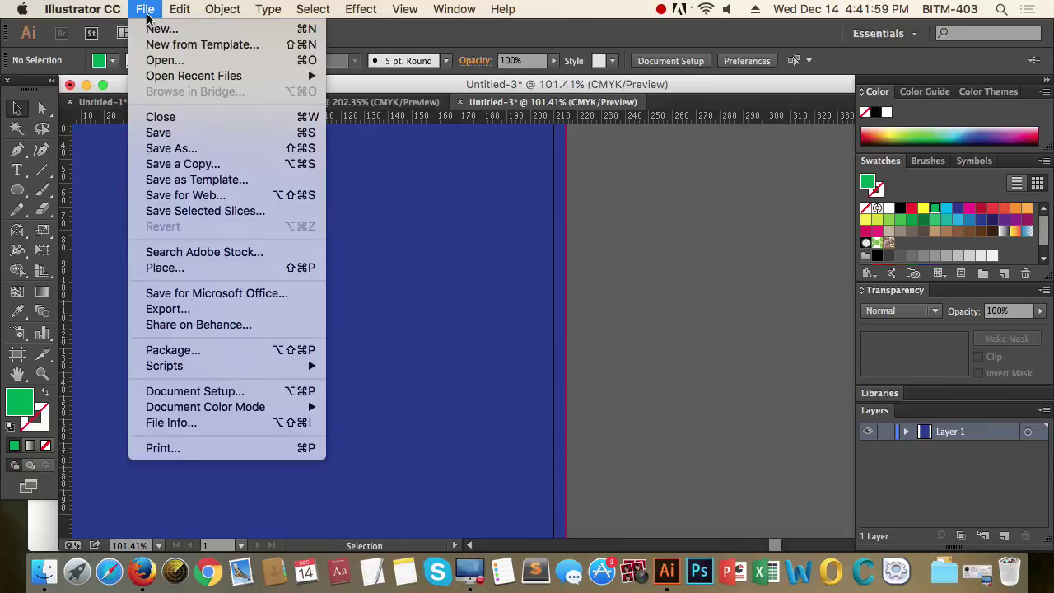
pyautogui.click(242, 269)
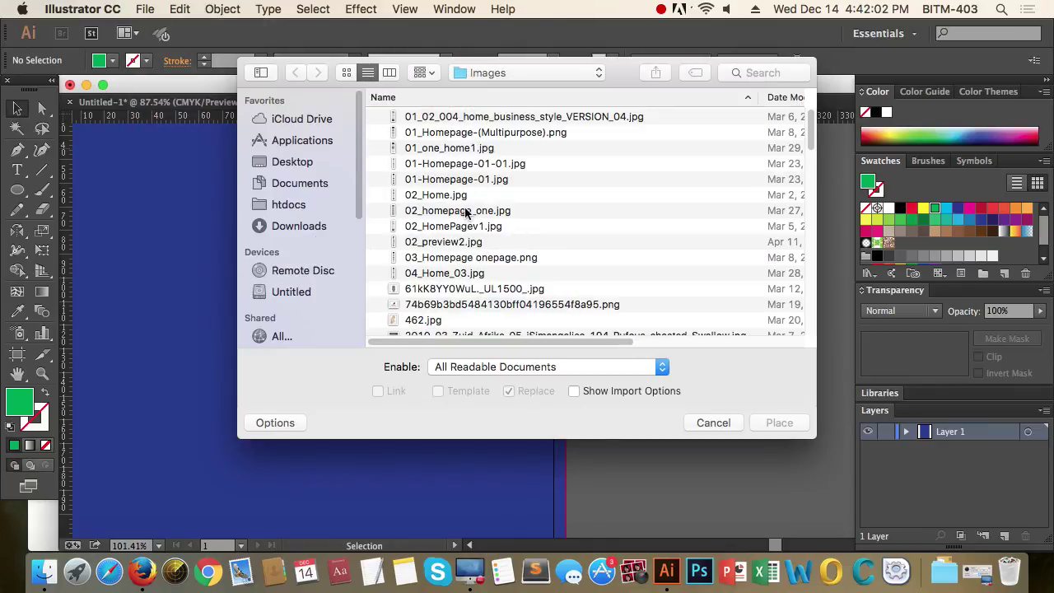
pyautogui.click(475, 306)
pyautogui.press('space')
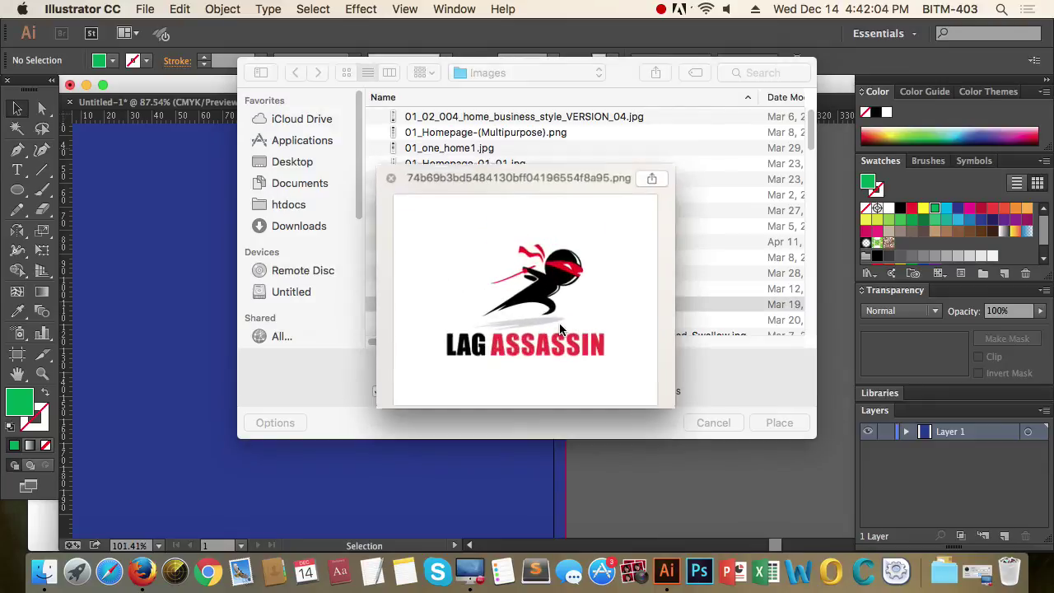
pyautogui.press('Up')
pyautogui.press('Up')
pyautogui.press('Up')
pyautogui.press('Up')
pyautogui.press('Up')
pyautogui.press('Up')
pyautogui.press('Up')
pyautogui.press('Up')
pyautogui.press('Up')
pyautogui.press('Up')
pyautogui.press('Up')
pyautogui.press('Up')
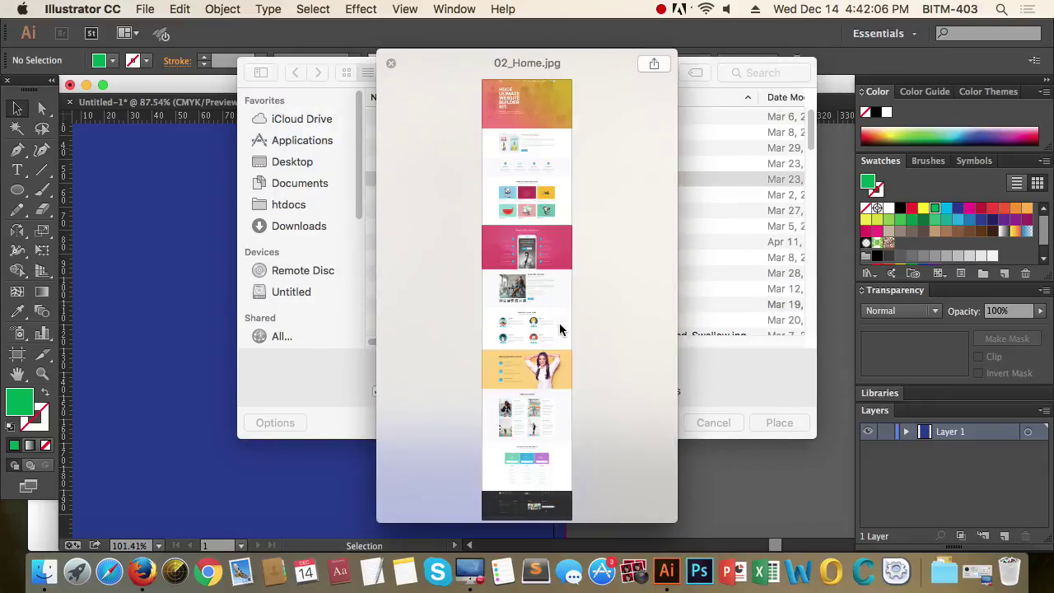
pyautogui.press('Down')
pyautogui.press('Down')
pyautogui.press('Down')
pyautogui.press('Down')
pyautogui.press('Down')
pyautogui.press('Down')
pyautogui.press('Down')
pyautogui.press('Down')
pyautogui.press('Down')
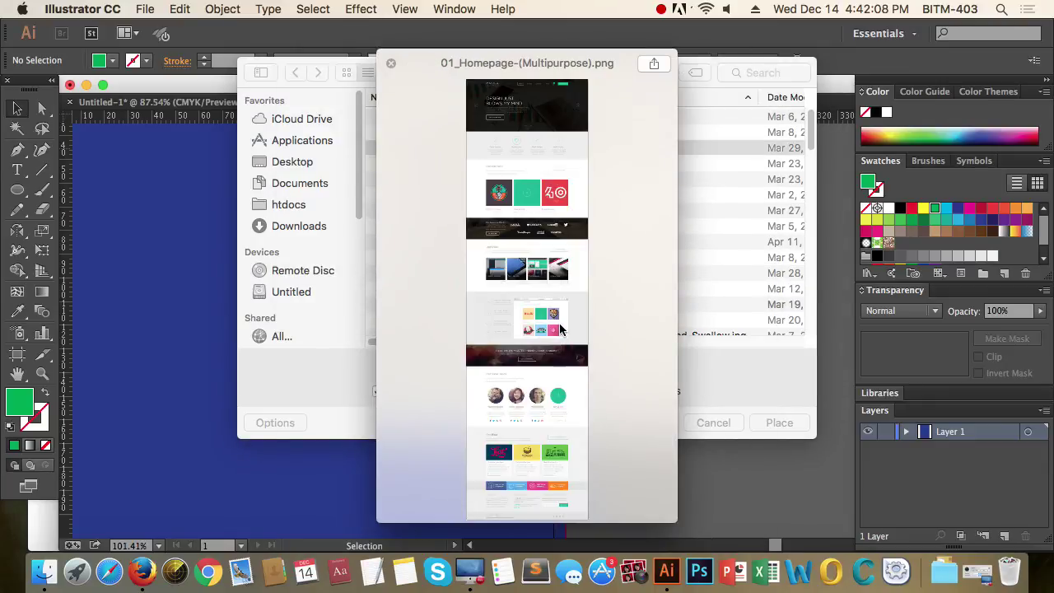
pyautogui.press('Down')
pyautogui.press('Down')
pyautogui.press('Down')
pyautogui.press('Down')
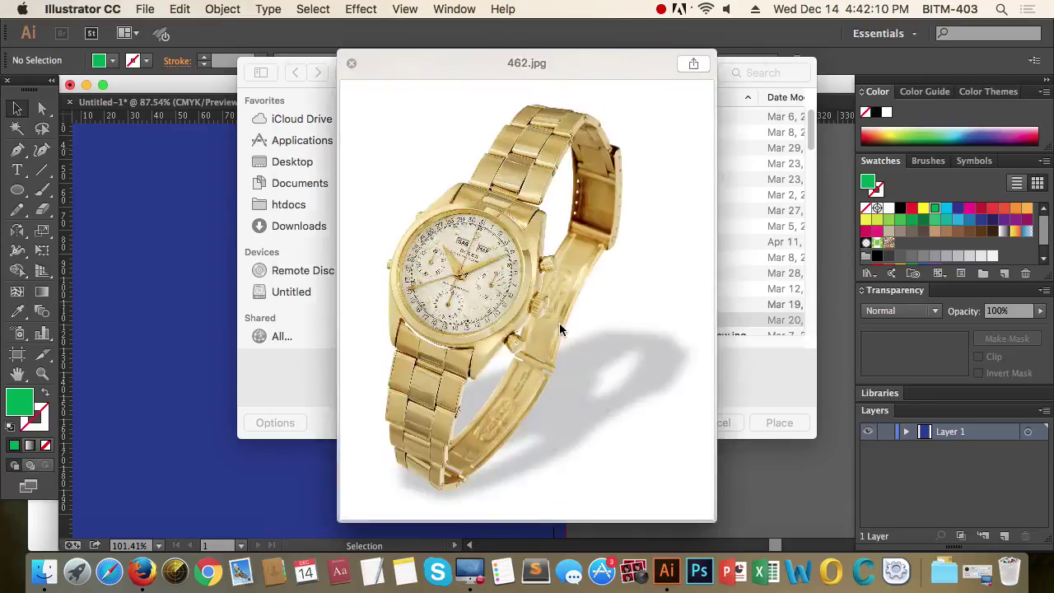
pyautogui.press('Down')
pyautogui.press('Down')
pyautogui.press('Down')
pyautogui.press('Down')
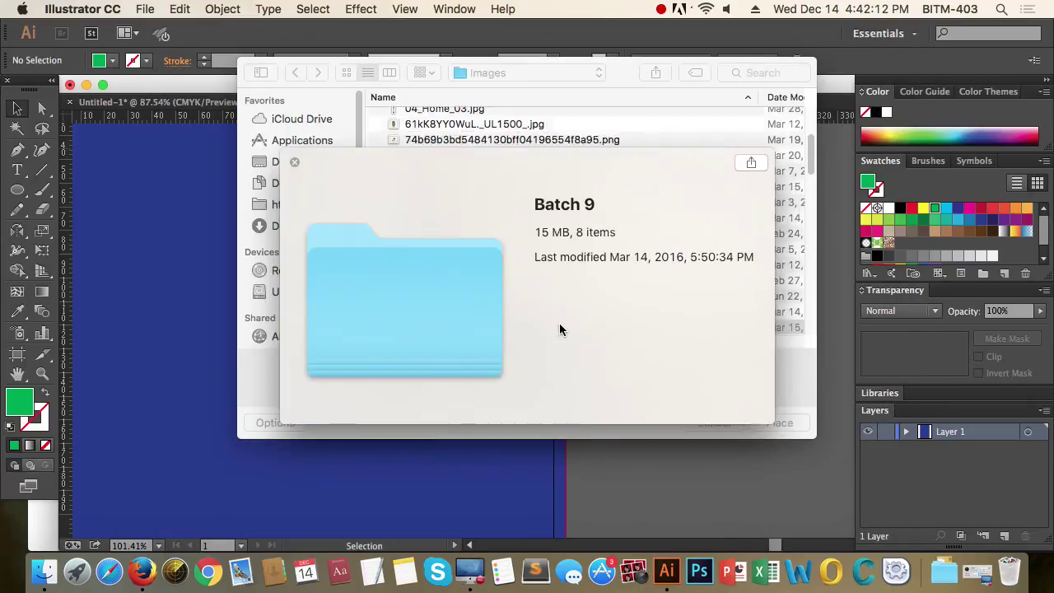
pyautogui.press('Down')
pyautogui.press('Down')
pyautogui.press('Down')
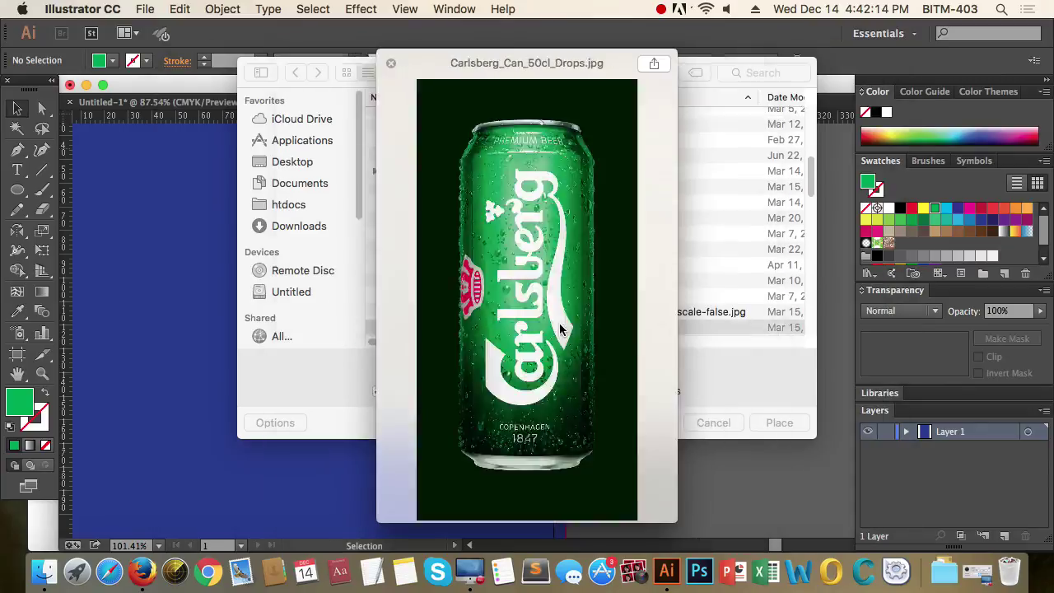
# Place comeplex 3.jpg as a linked image, with its upper-left corner over the blue background
pyautogui.press('space')
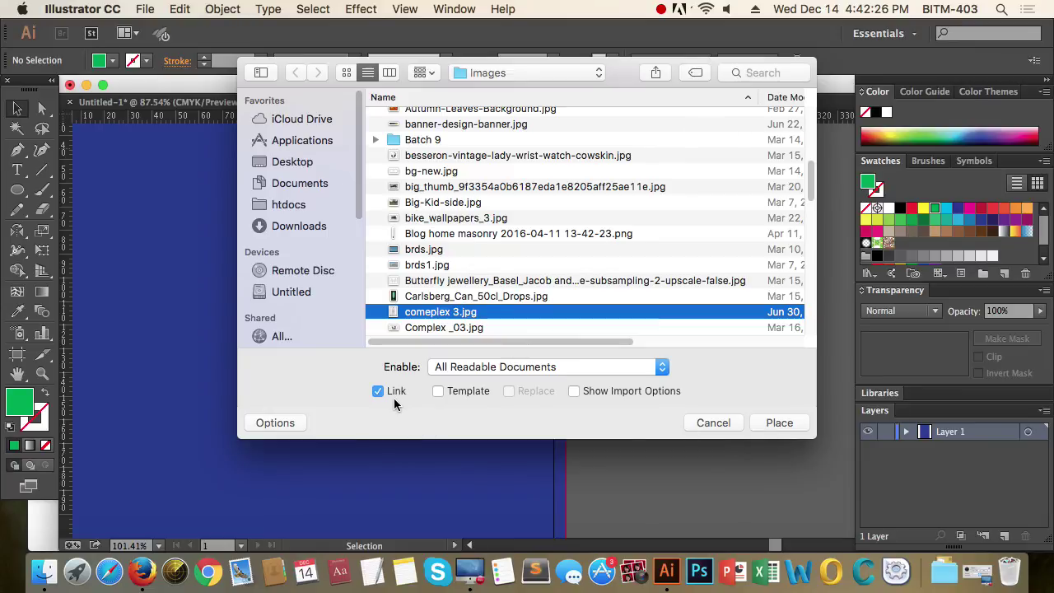
pyautogui.click(781, 425)
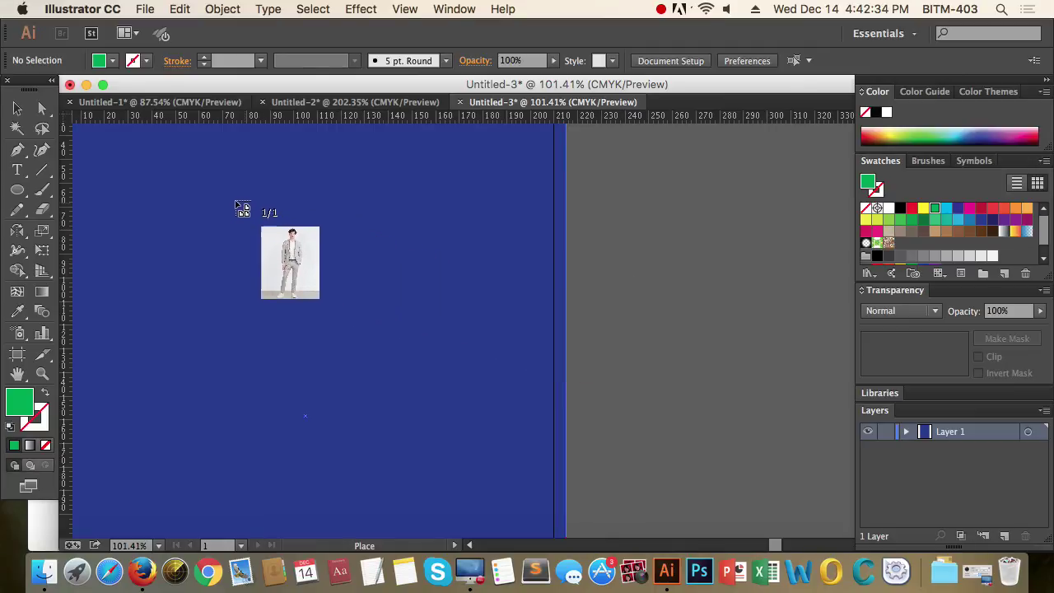
pyautogui.click(202, 186)
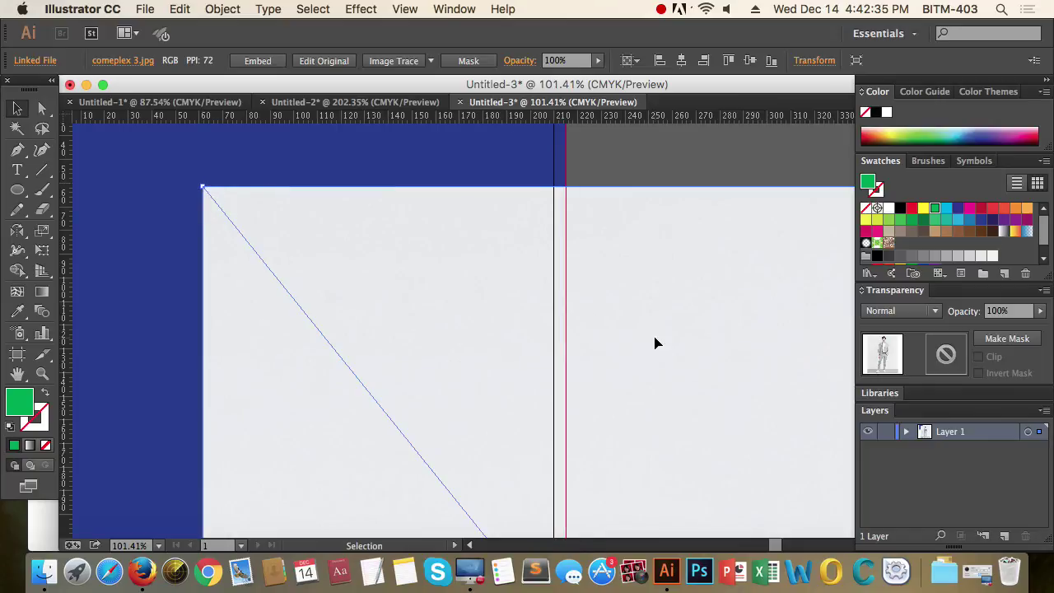
# Scale the placed image down proportionally from its lower-right corner until it fits inside the blue background, and deselect it
pyautogui.keyDown('alt'); pyautogui.keyDown('super'); pyautogui.click(470, 334); pyautogui.keyUp('super'); pyautogui.keyUp('alt')
pyautogui.keyDown('alt'); pyautogui.keyDown('super'); pyautogui.click(471, 332); pyautogui.keyUp('super'); pyautogui.keyUp('alt')
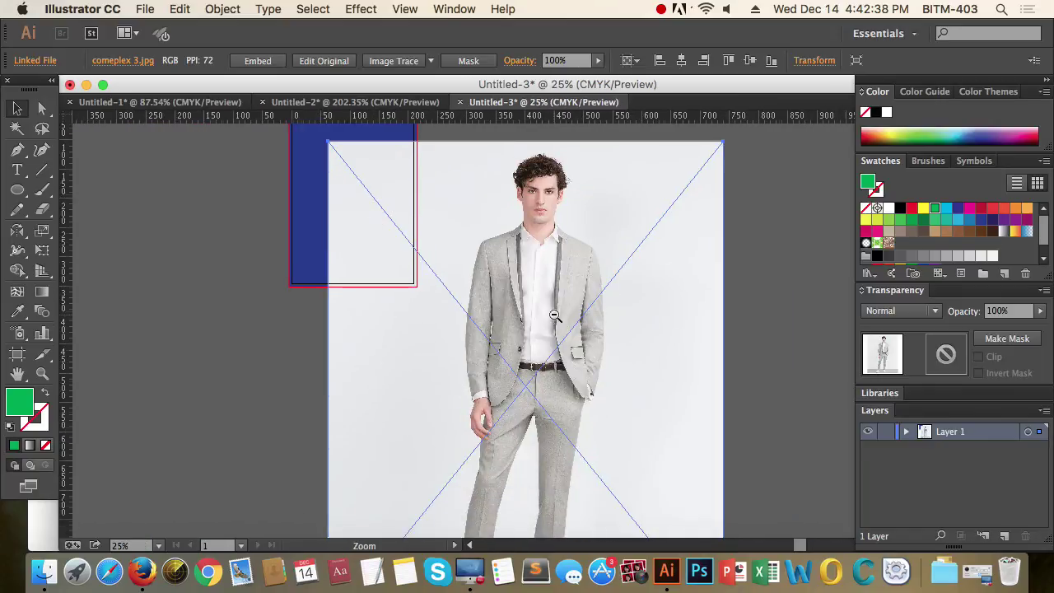
pyautogui.keyDown('alt'); pyautogui.keyDown('super'); pyautogui.click(606, 364); pyautogui.keyUp('super'); pyautogui.keyUp('alt')
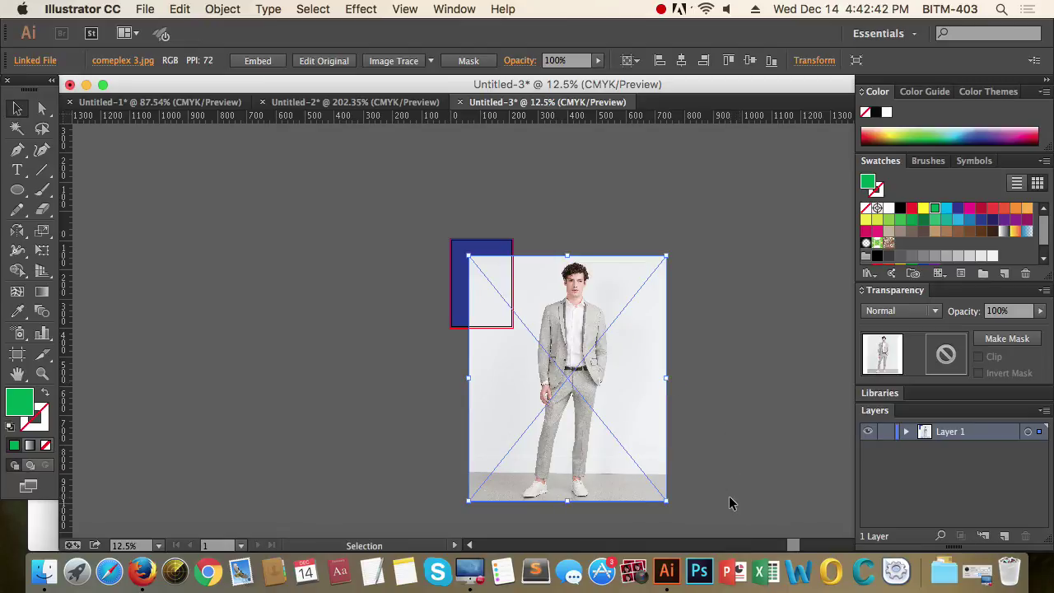
pyautogui.moveTo(668, 506); pyautogui.dragTo(506, 301)
pyautogui.click(611, 412)
# Move the placed image slightly left within the blue background
pyautogui.press('z')
pyautogui.moveTo(402, 212); pyautogui.dragTo(666, 401)
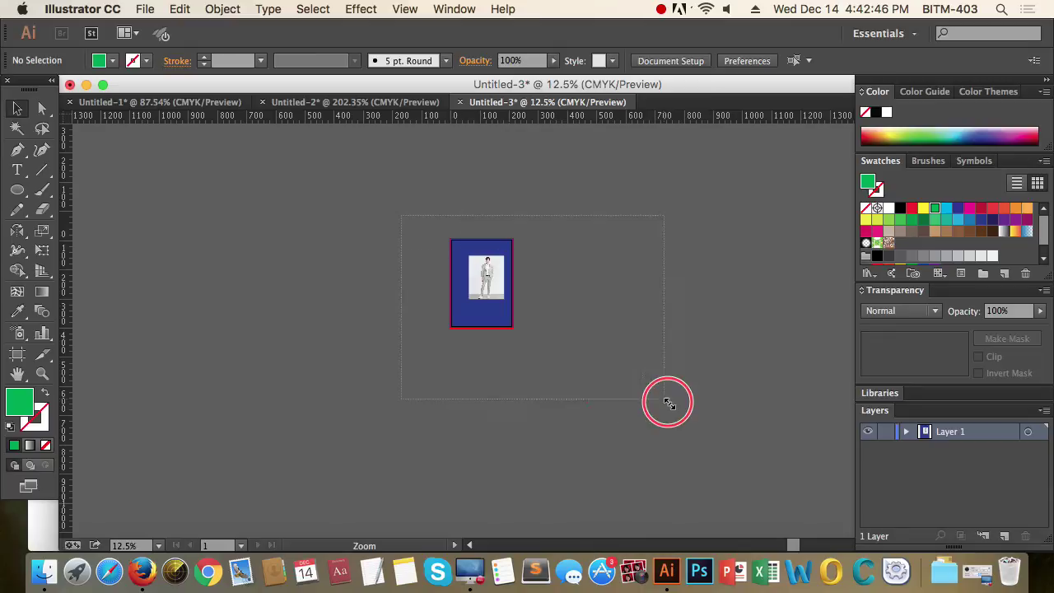
pyautogui.moveTo(280, 176); pyautogui.dragTo(657, 377)
pyautogui.press('v')
pyautogui.moveTo(477, 203); pyautogui.dragTo(440, 193)
pyautogui.moveTo(656, 332); pyautogui.dragTo(460, 322)
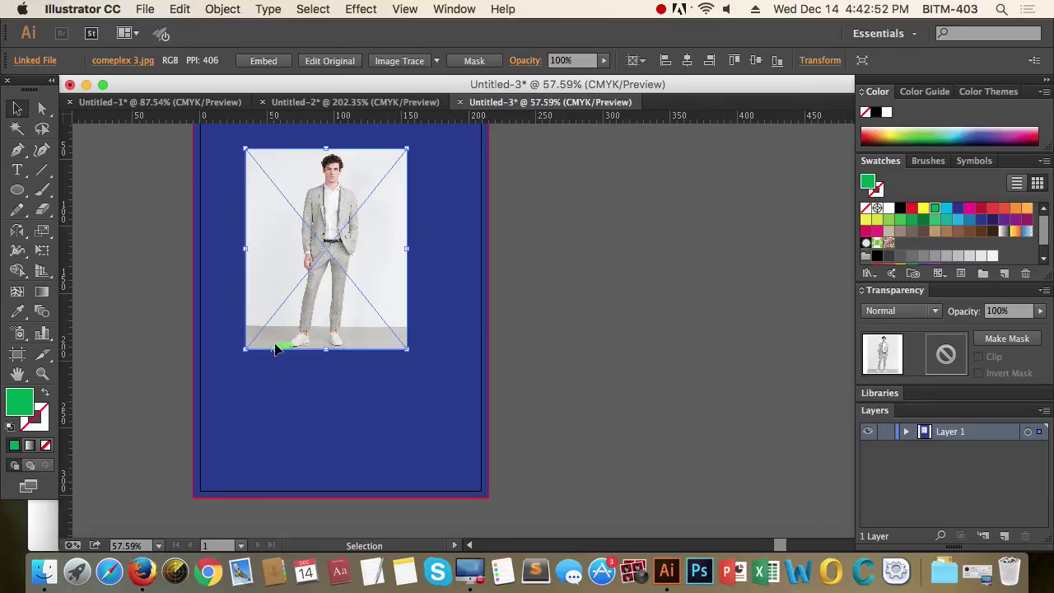
# Duplicate the image straight to the right, beyond the blue background, and leave only the duplicate selected
pyautogui.moveTo(293, 316); pyautogui.dragTo(561, 315)
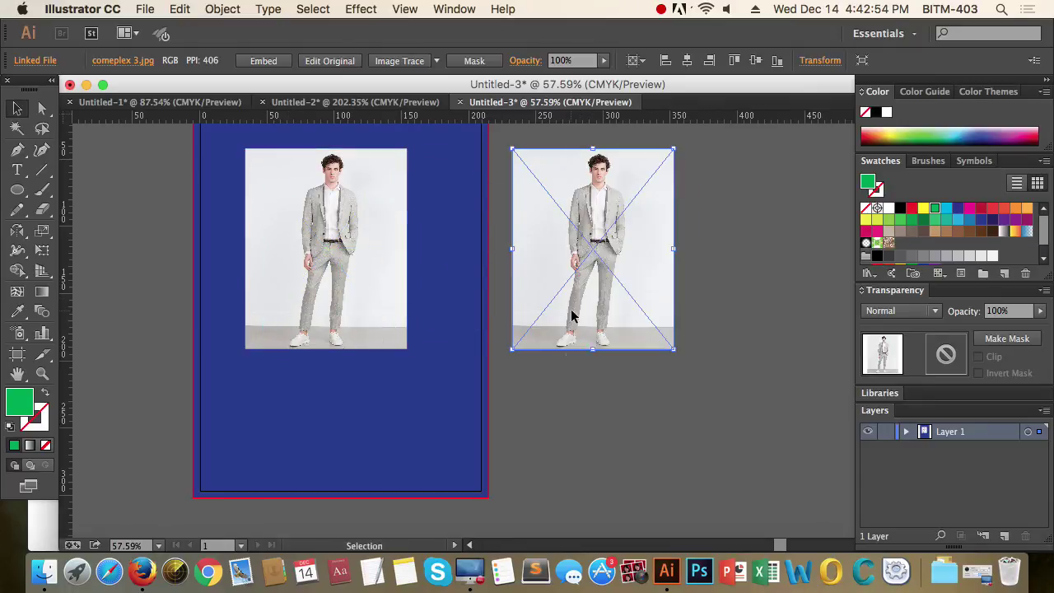
pyautogui.click(505, 393)
pyautogui.click(370, 283)
pyautogui.keyDown('shift'); pyautogui.click(656, 341); pyautogui.keyUp('shift')
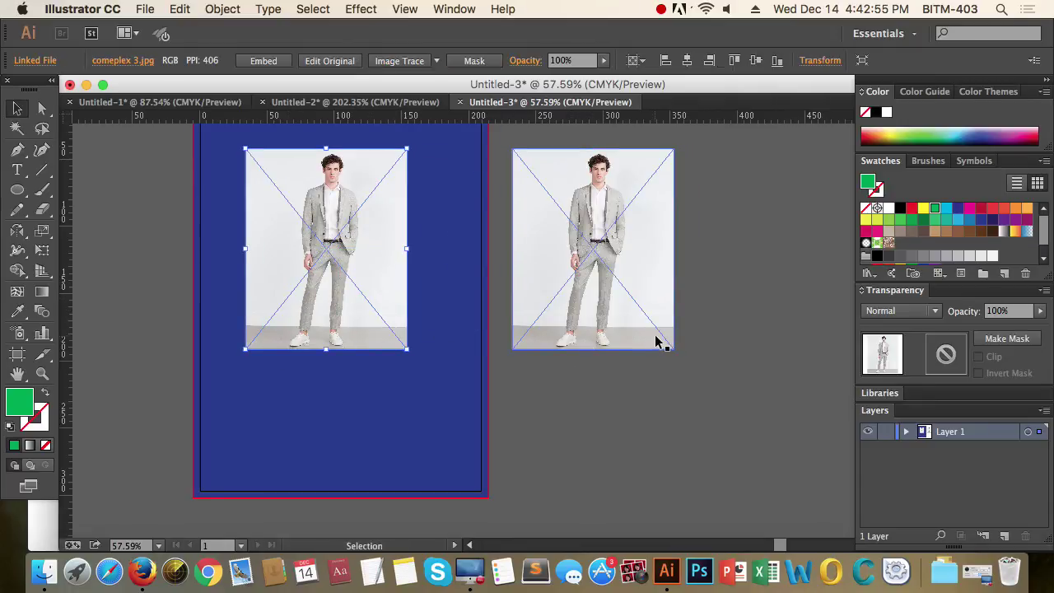
pyautogui.click(618, 293)
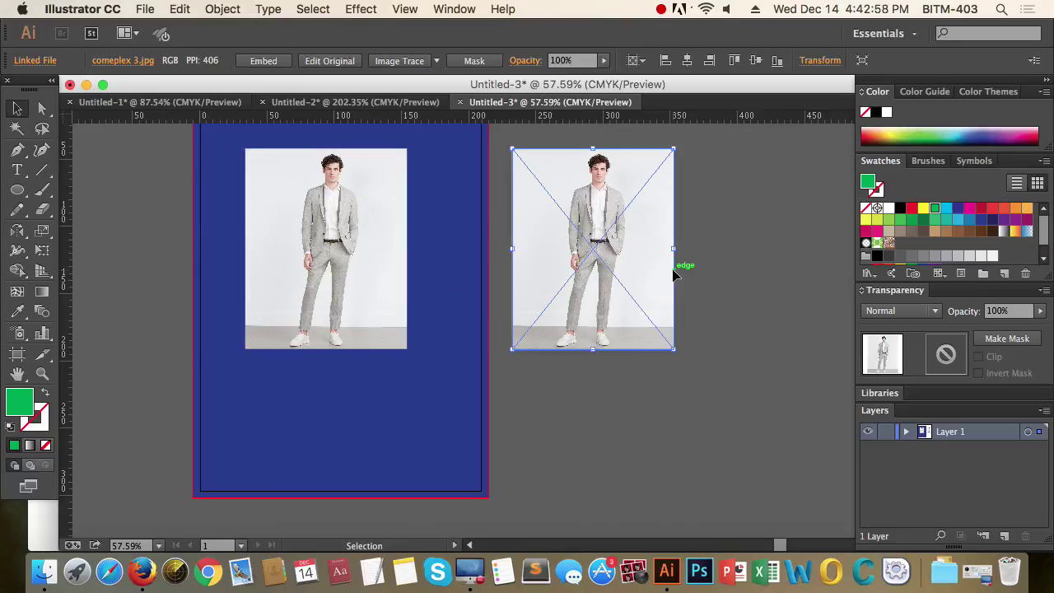
# Show the document's Links list and move it clear of the duplicate image
pyautogui.click(454, 9)
pyautogui.scroll(-3, 547, 461)
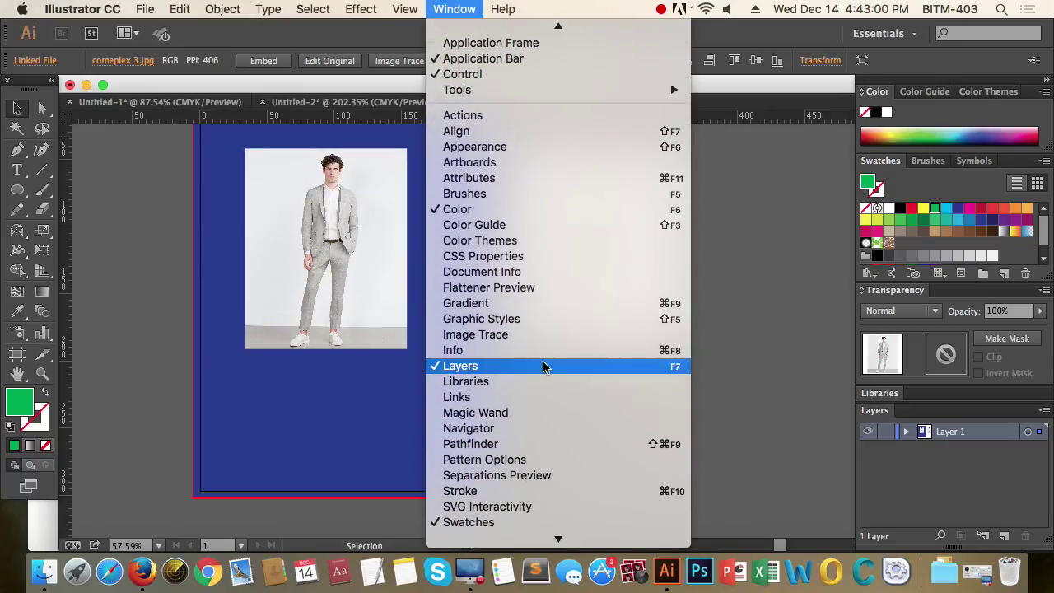
pyautogui.click(534, 398)
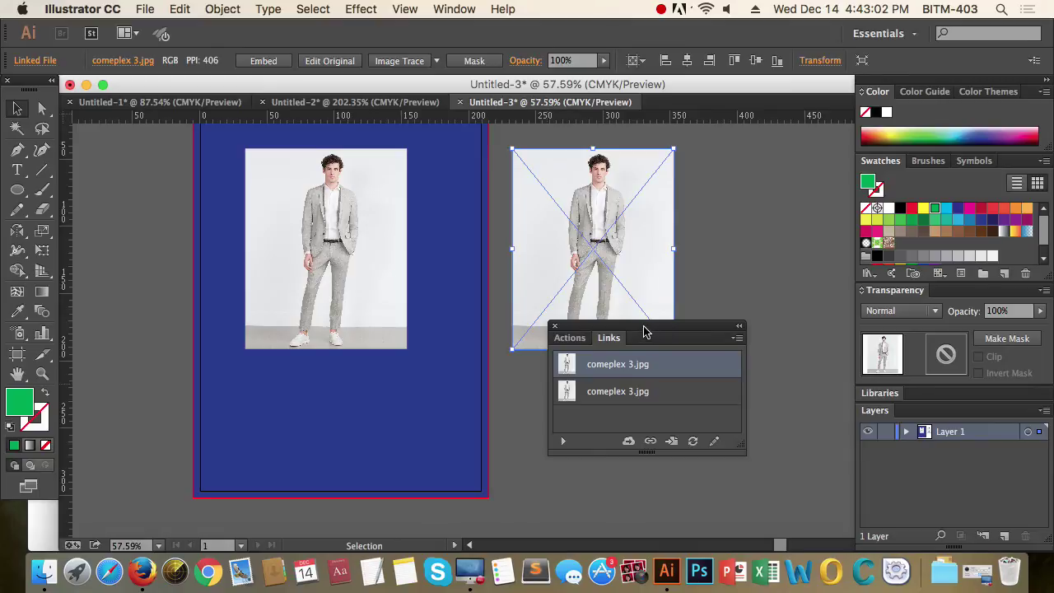
pyautogui.moveTo(645, 331); pyautogui.dragTo(730, 285)
# Shift the duplicate image left so it overlaps the background's right edge, and embed it in the document
pyautogui.moveTo(552, 277); pyautogui.dragTo(495, 286)
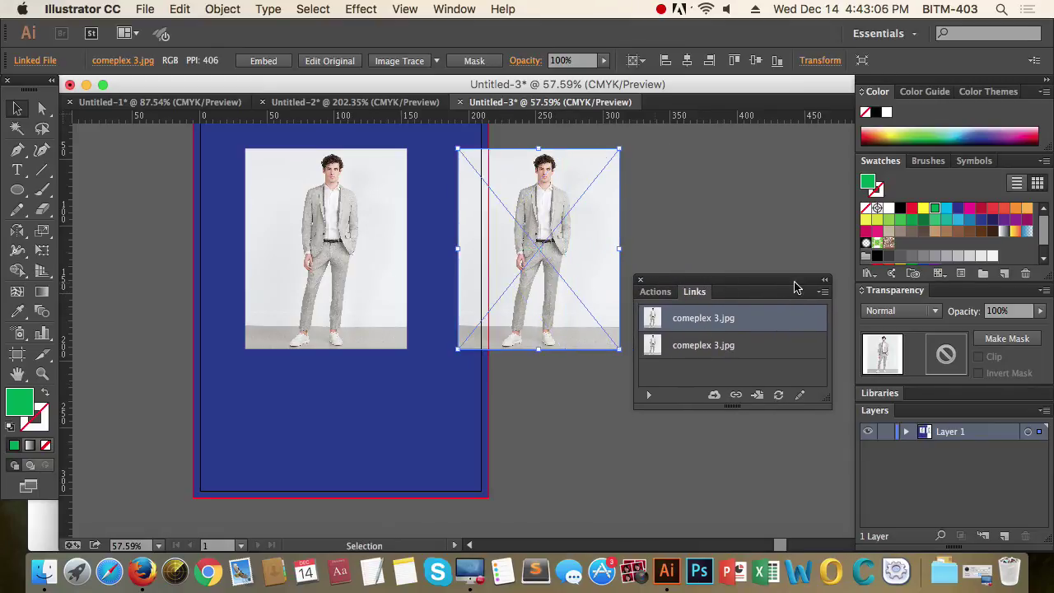
pyautogui.click(823, 292)
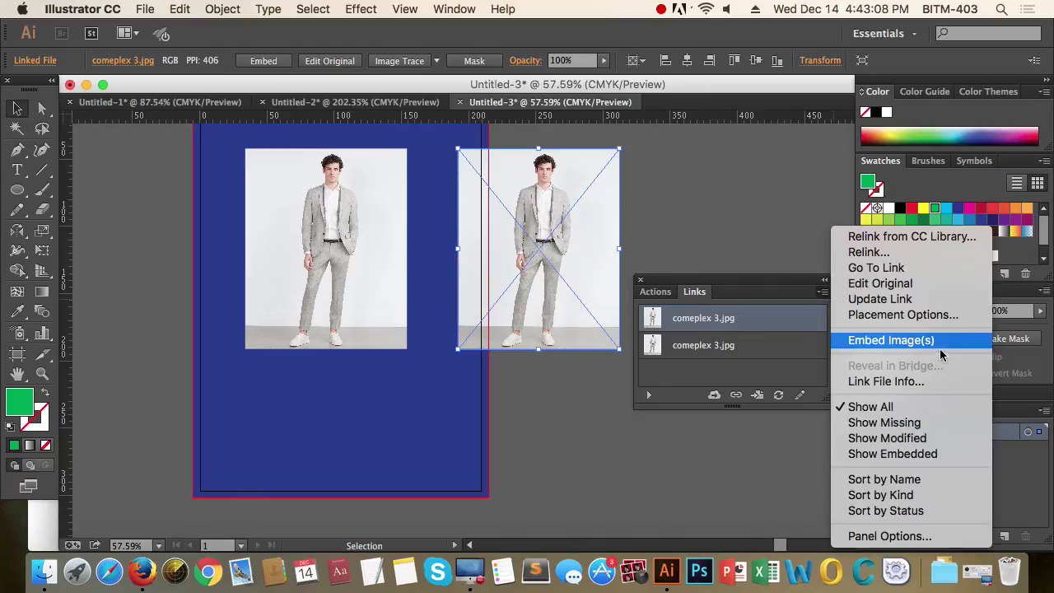
pyautogui.click(907, 345)
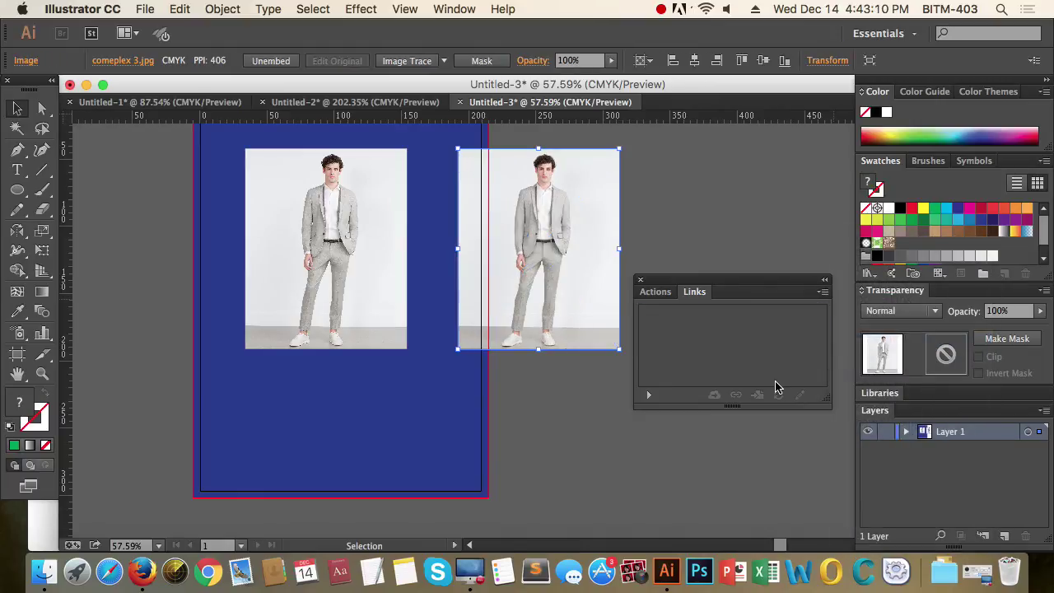
# Compare the linked image with the embedded duplicate by selecting each in turn, checking their link entries and the embedded one's link options
pyautogui.click(337, 285)
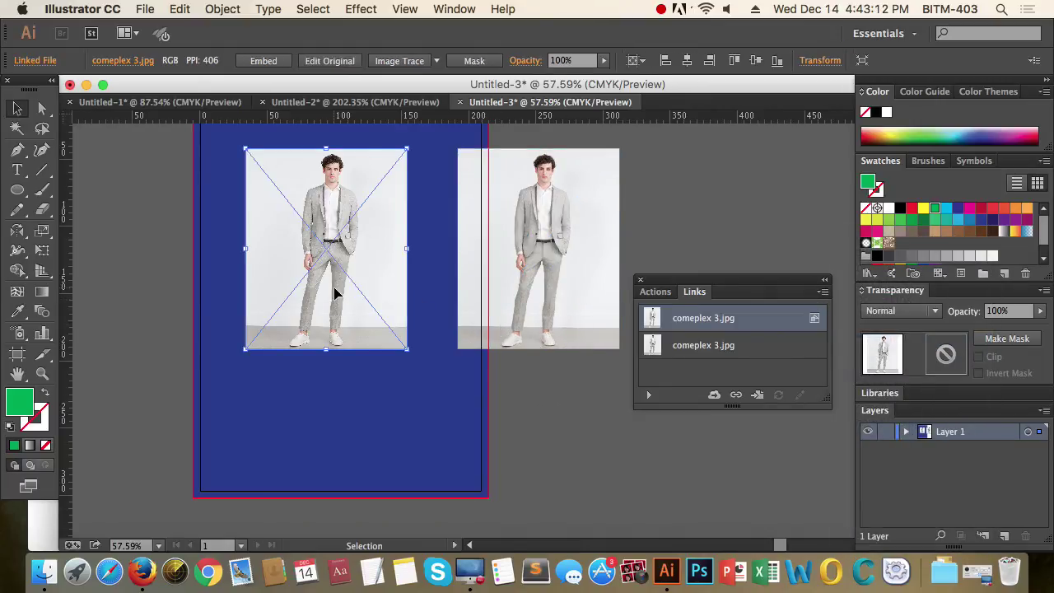
pyautogui.click(558, 272)
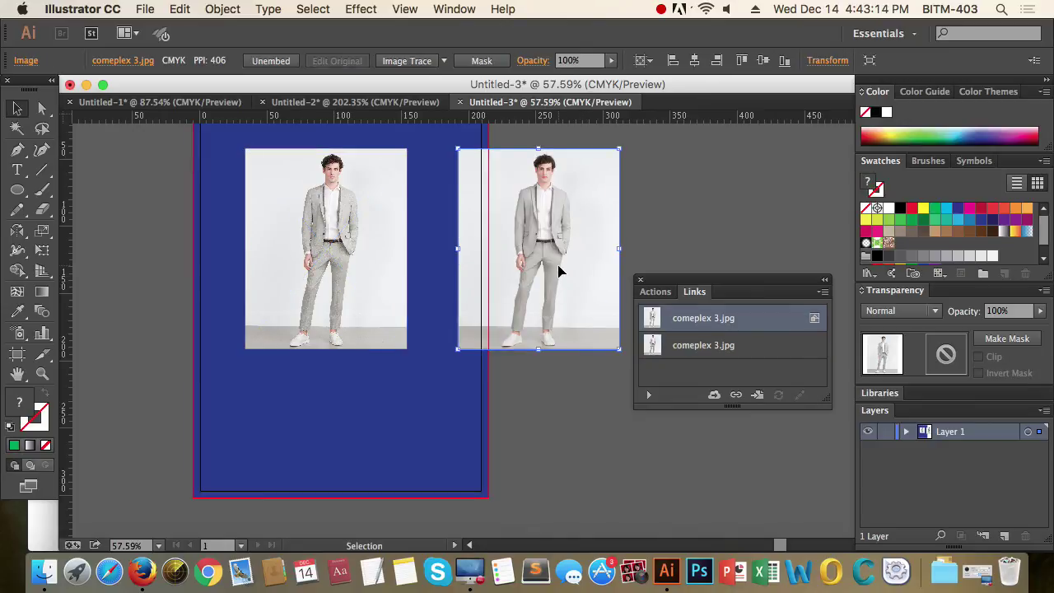
pyautogui.click(362, 243)
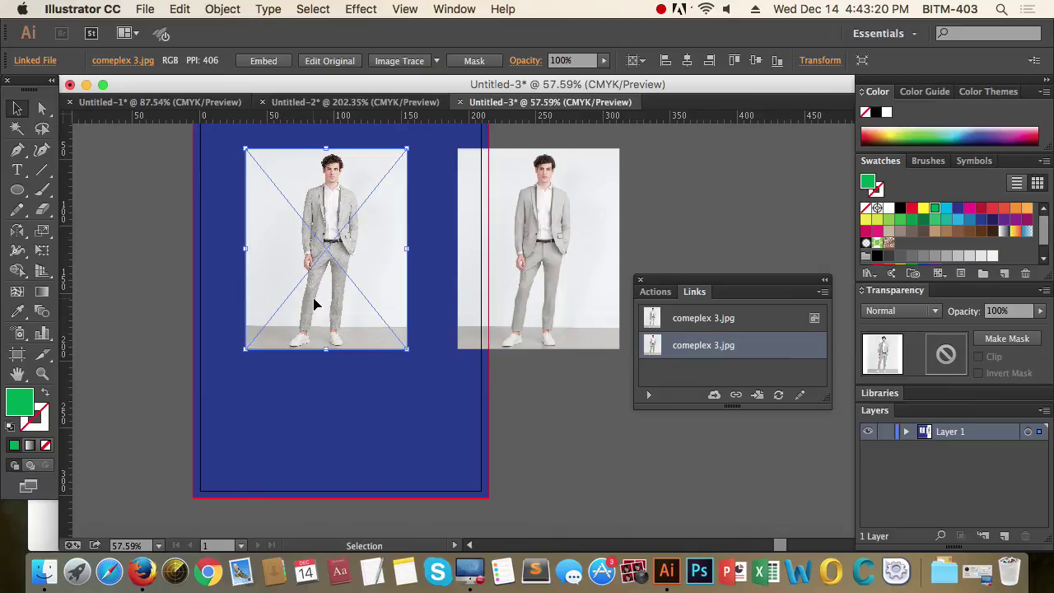
pyautogui.click(802, 398)
pyautogui.click(548, 229)
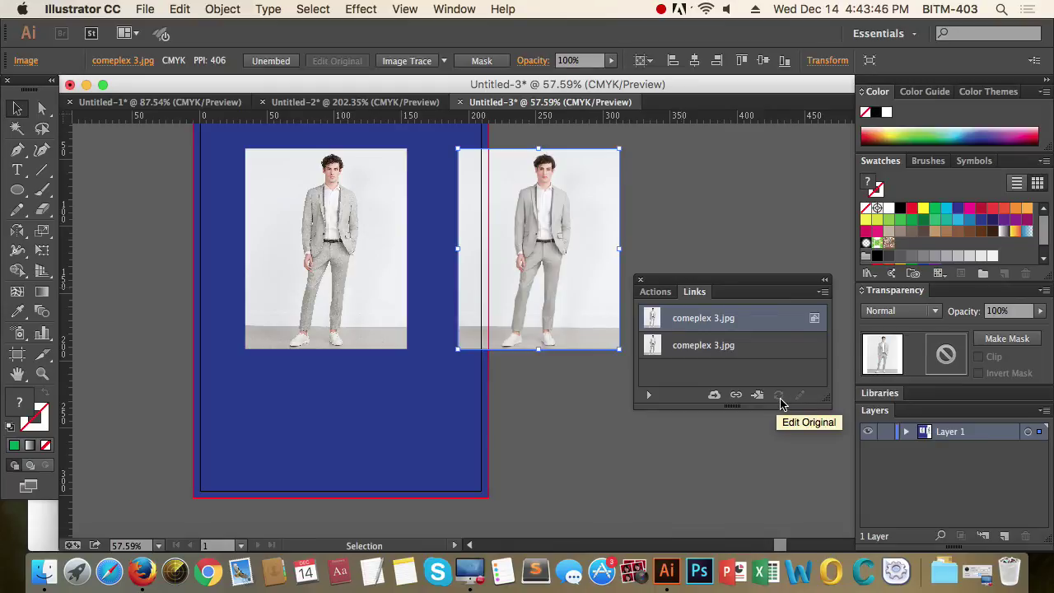
pyautogui.click(388, 302)
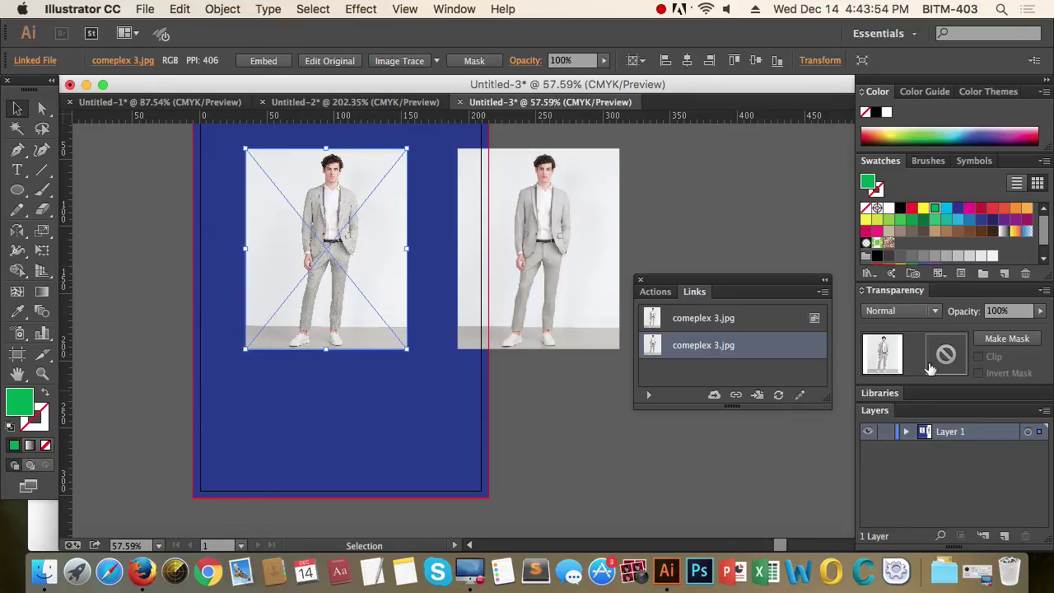
pyautogui.click(613, 224)
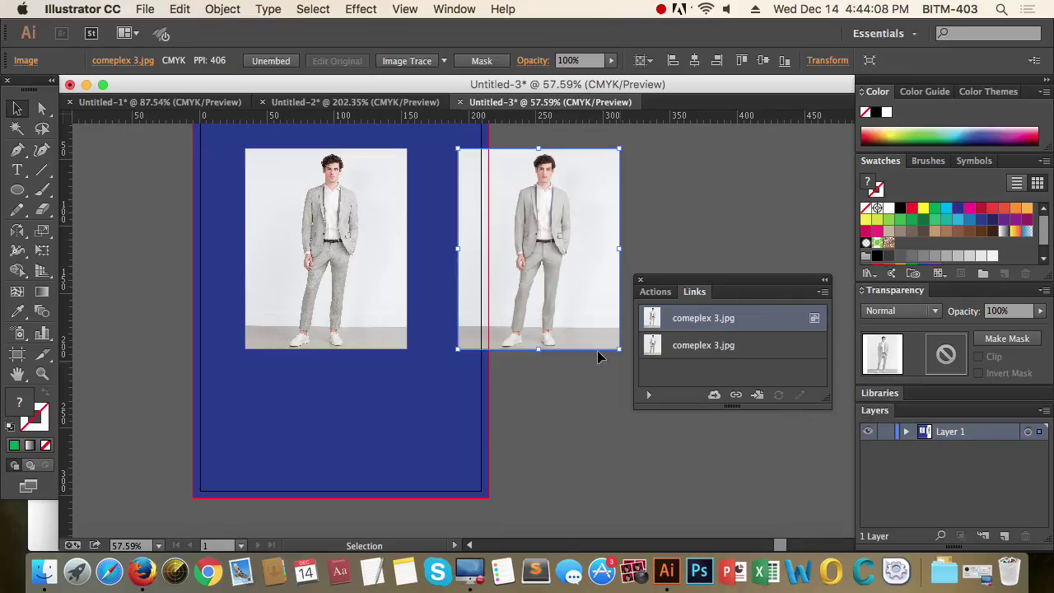
pyautogui.click(313, 240)
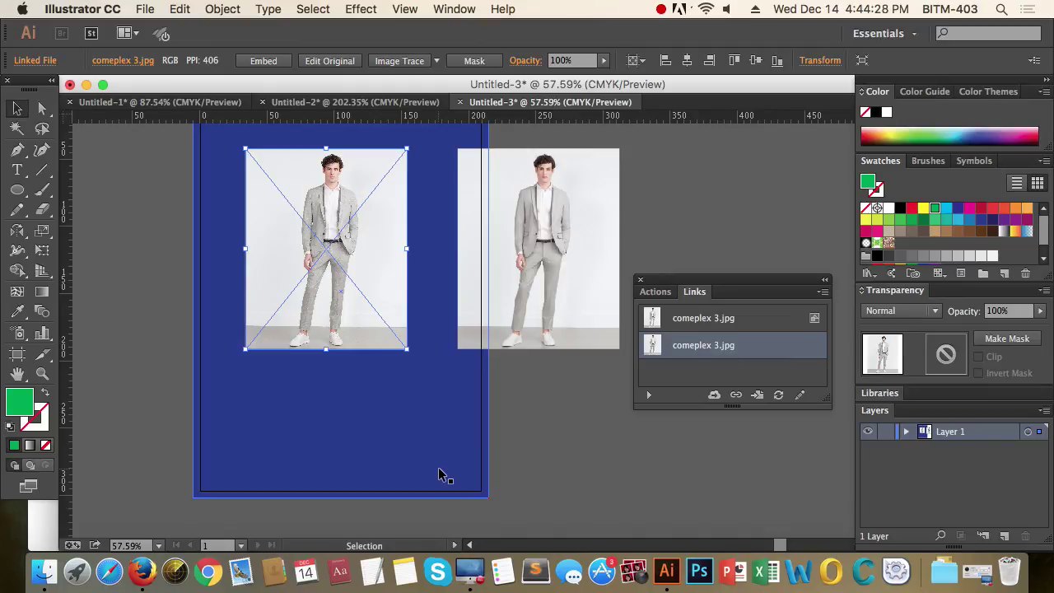
pyautogui.click(532, 284)
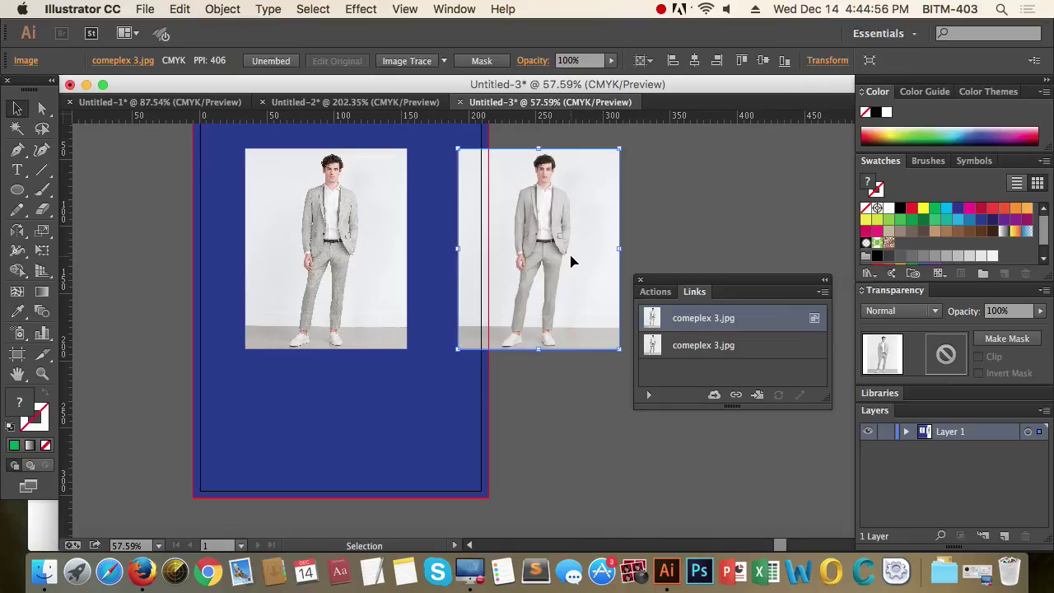
pyautogui.click(340, 241)
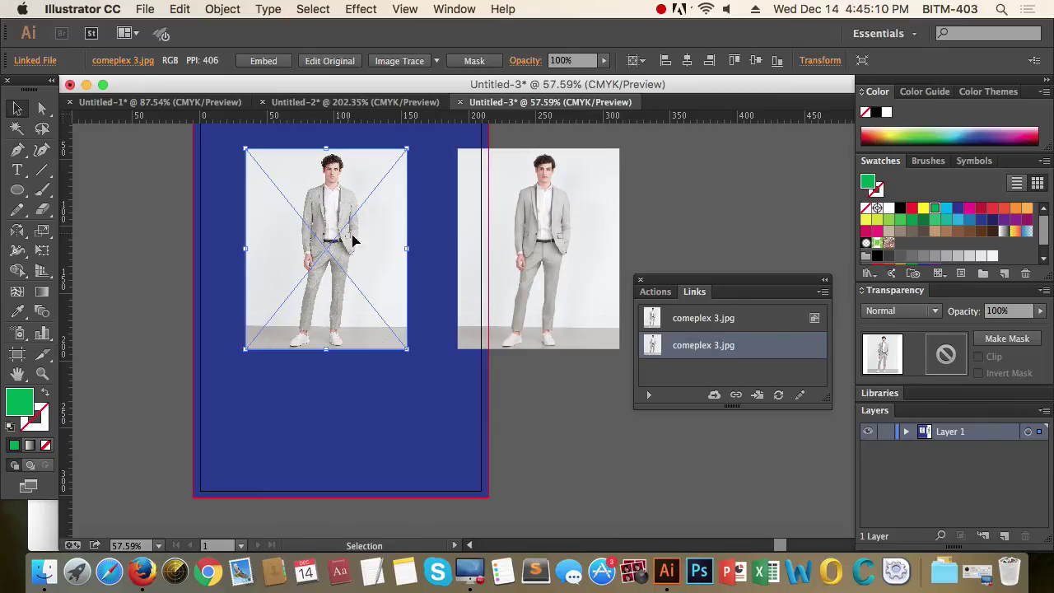
pyautogui.click(568, 262)
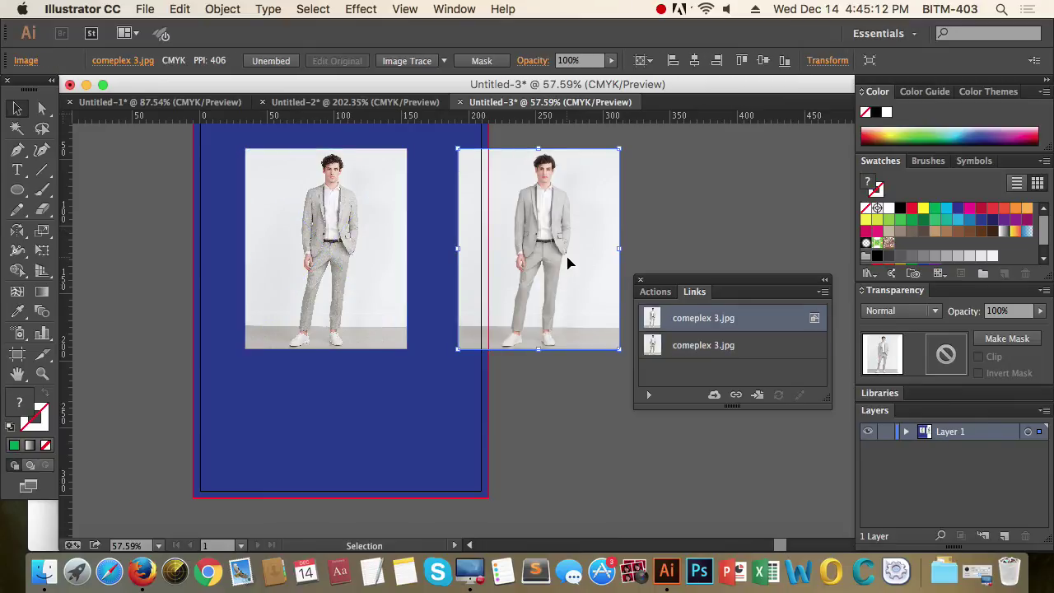
pyautogui.click(822, 292)
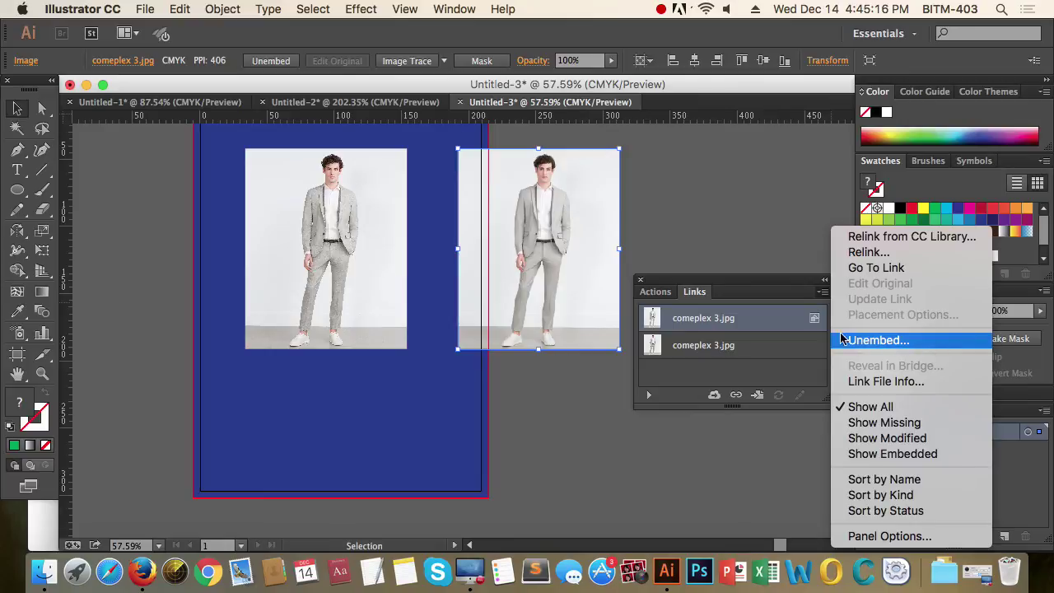
pyautogui.click(737, 235)
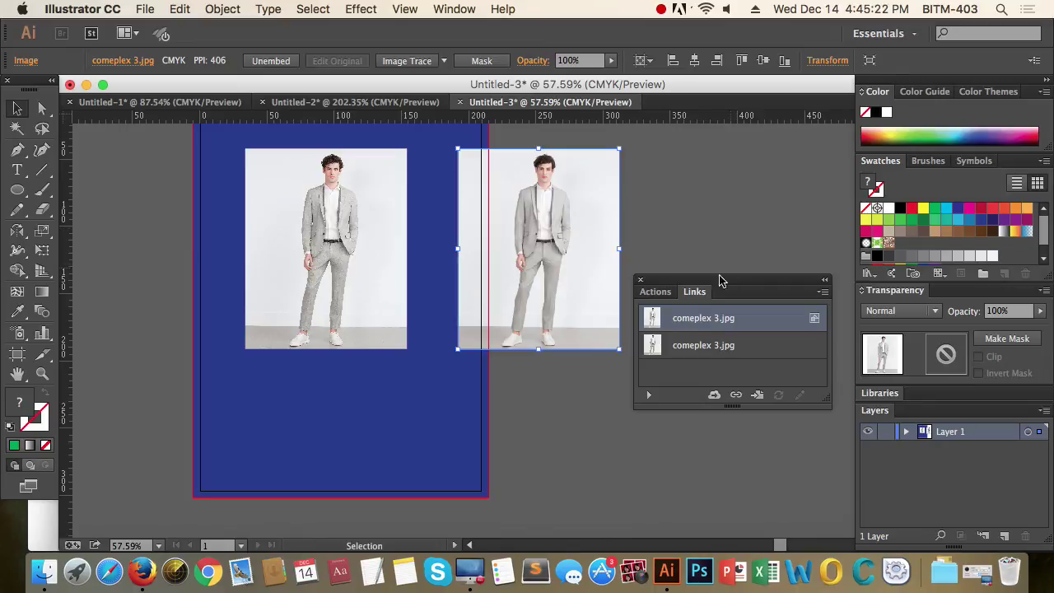
# Delete the linked image on the blue background and move the embedded duplicate into its place
pyautogui.click(641, 281)
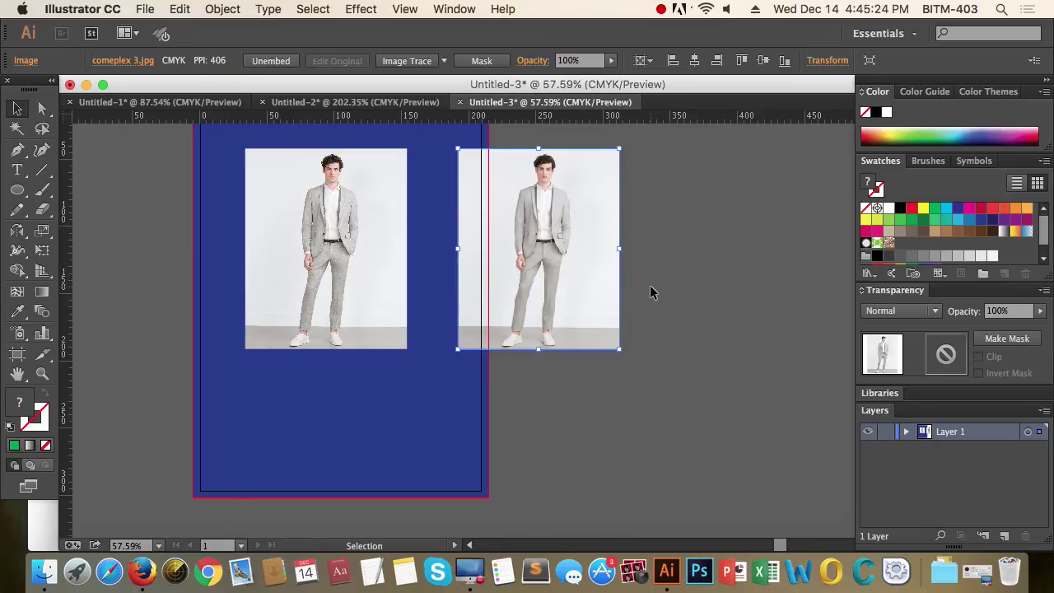
pyautogui.click(650, 290)
pyautogui.click(326, 251)
pyautogui.press('Delete')
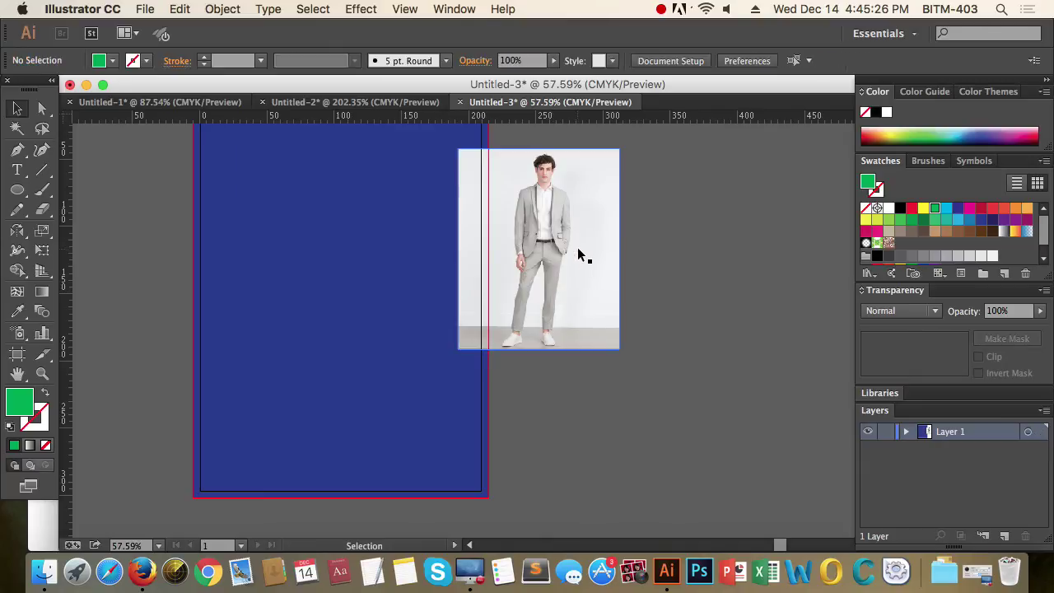
pyautogui.moveTo(515, 249); pyautogui.dragTo(345, 245)
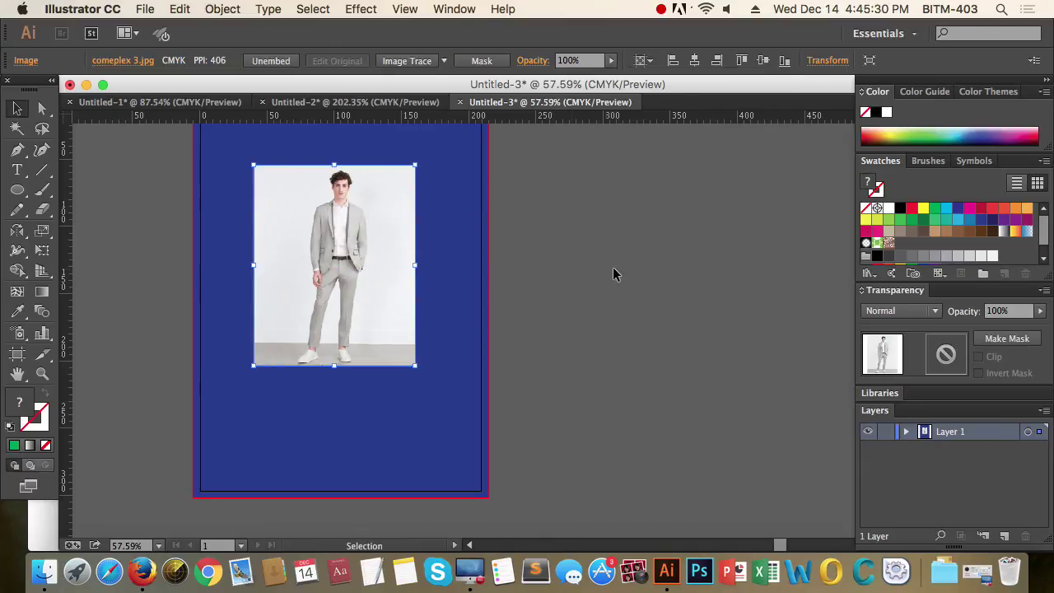
pyautogui.click(635, 270)
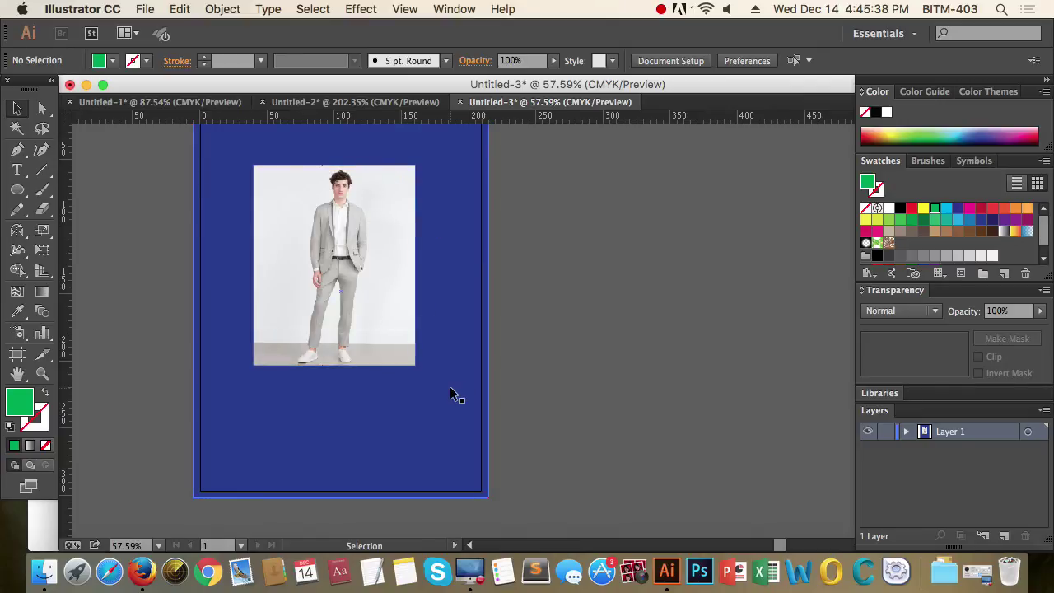
# Draw a rounded rectangle about 32 × 37 mm over the man's head and shoulders
pyautogui.press('z')
pyautogui.moveTo(278, 156); pyautogui.dragTo(412, 253)
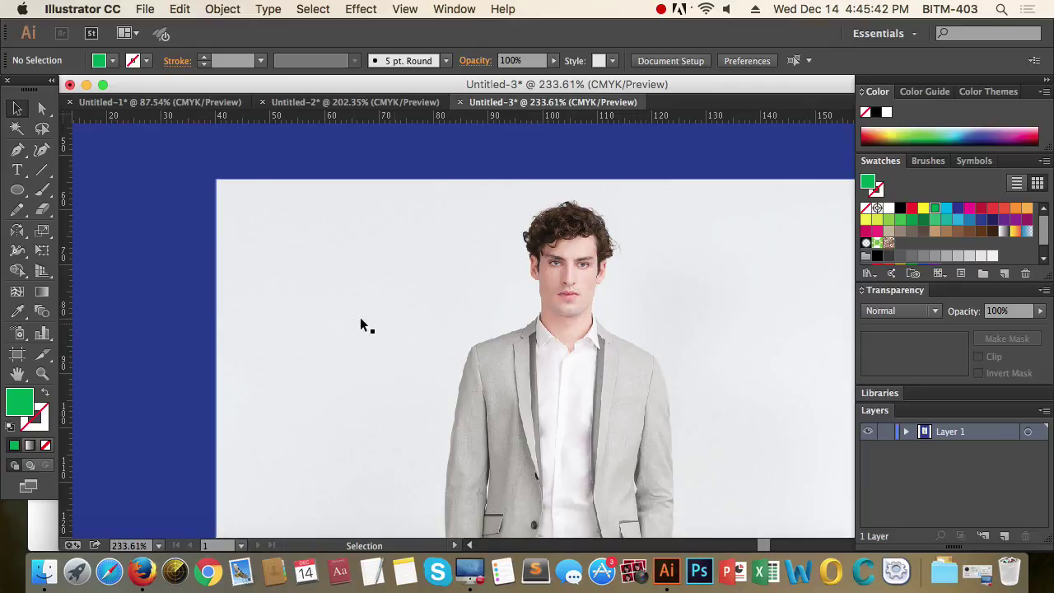
pyautogui.click(16, 189)
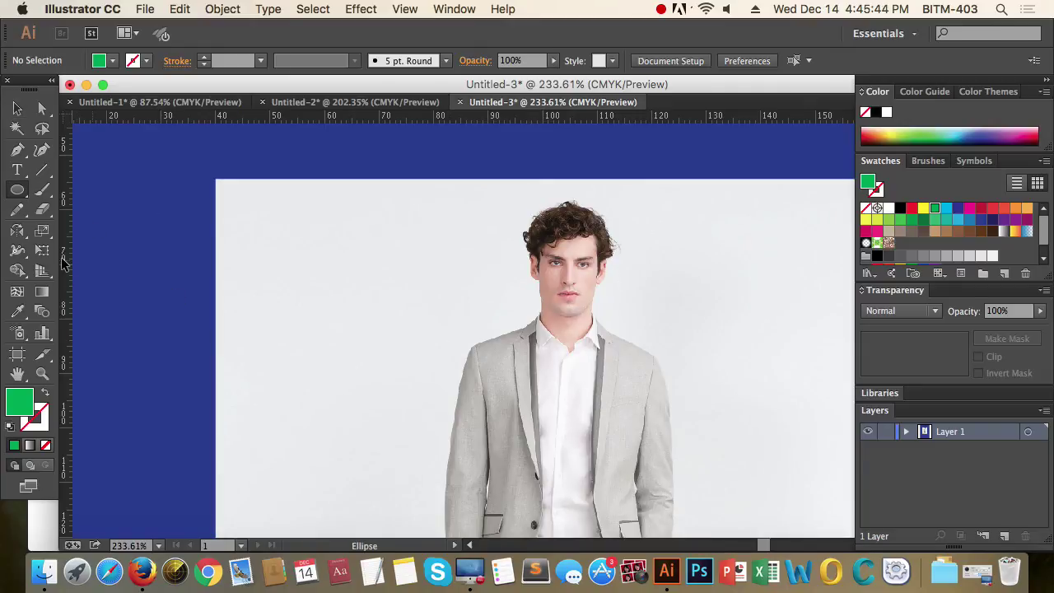
pyautogui.moveTo(16, 189); pyautogui.dragTo(124, 210)
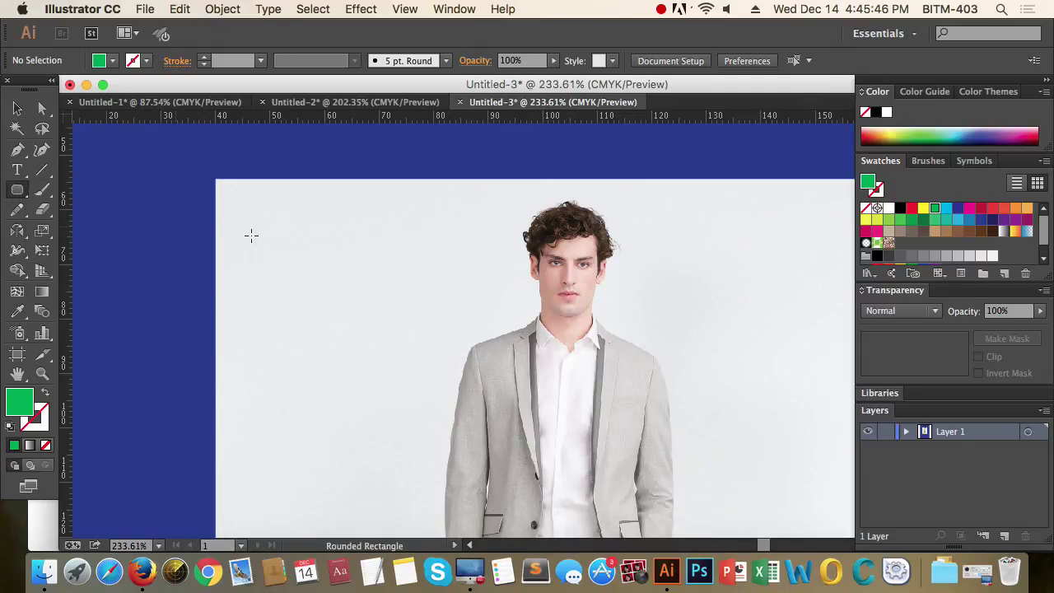
pyautogui.moveTo(473, 192); pyautogui.dragTo(647, 394)
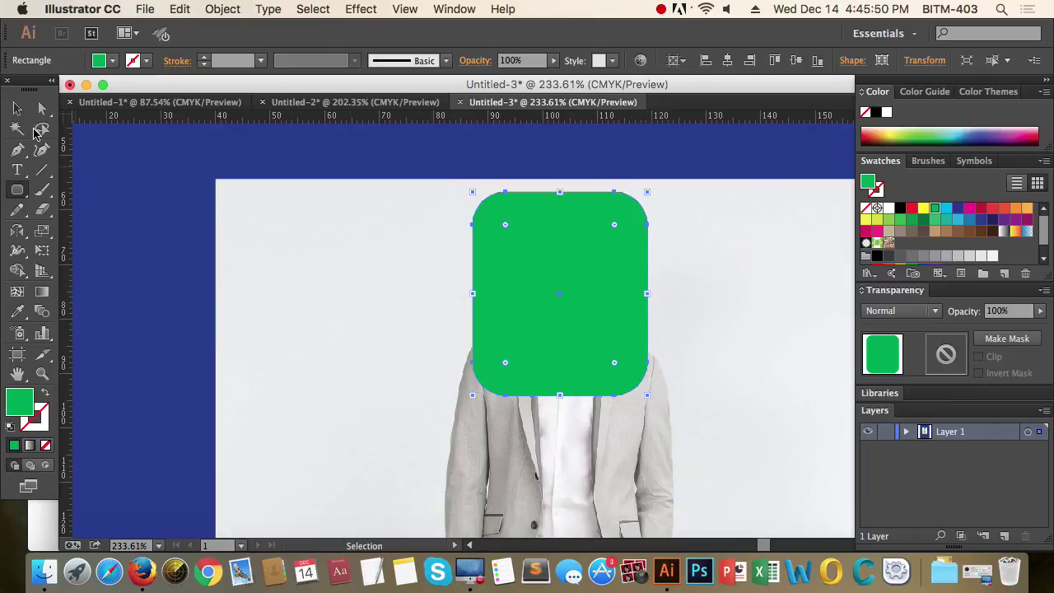
# Swap the rounded rectangle's fill and stroke to leave a green outline, and shift it slightly right to centre it on the head
pyautogui.click(18, 113)
pyautogui.click(45, 394)
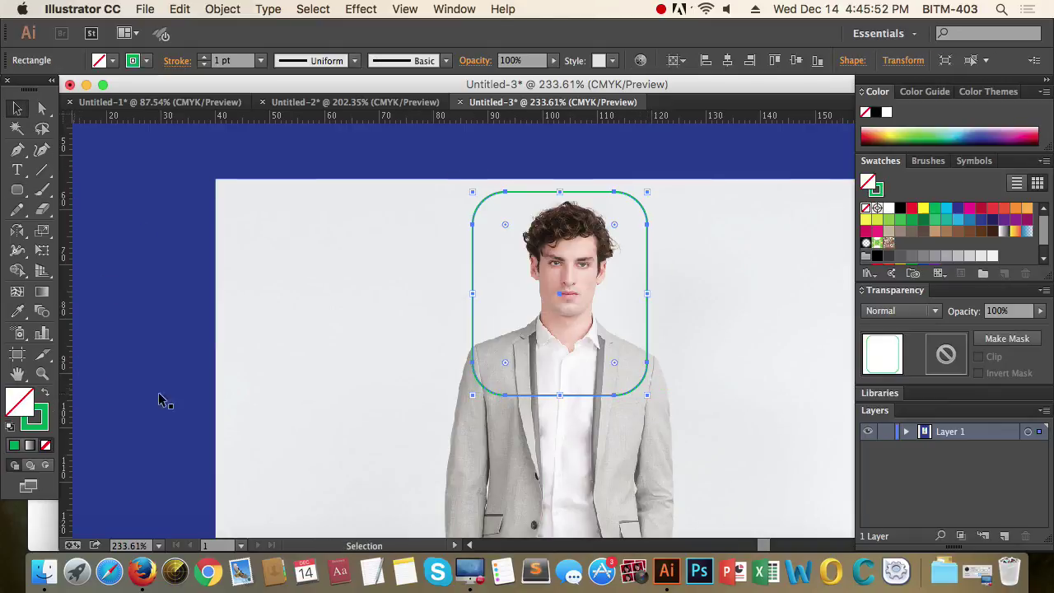
pyautogui.moveTo(650, 337); pyautogui.dragTo(660, 334)
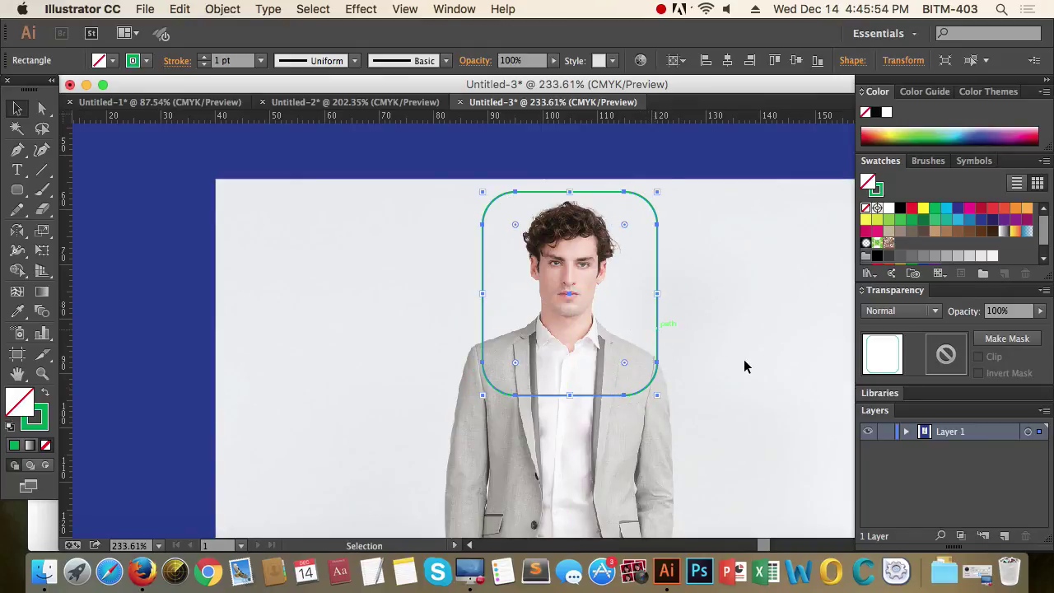
# Make a clipping mask from the rounded rectangle and the image beneath it
pyautogui.press('super+minus')
pyautogui.press('super+minus')
pyautogui.press('super+minus')
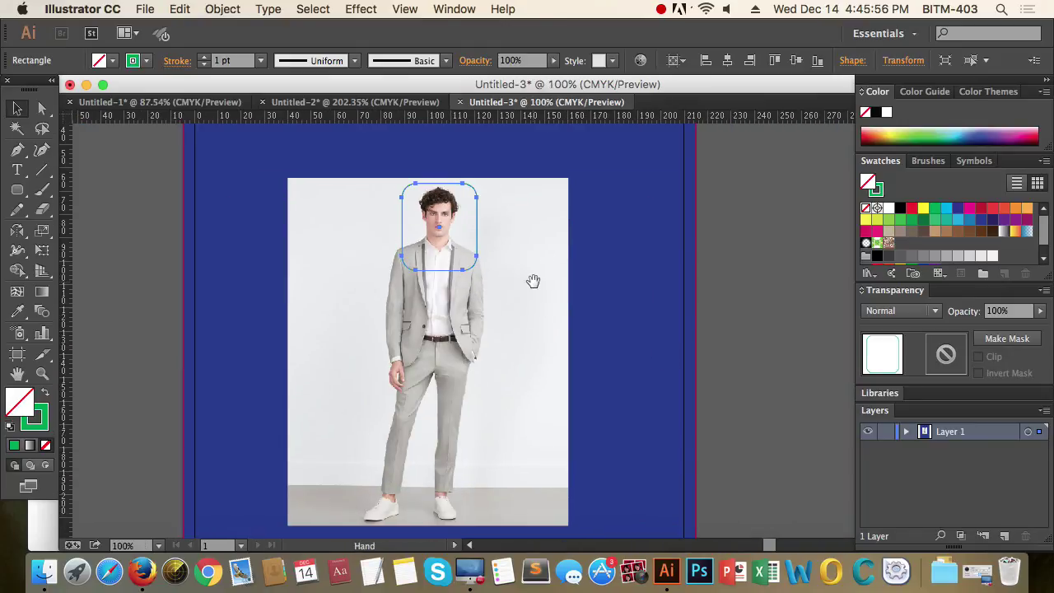
pyautogui.click(742, 276)
pyautogui.press('z')
pyautogui.moveTo(264, 164); pyautogui.dragTo(653, 346)
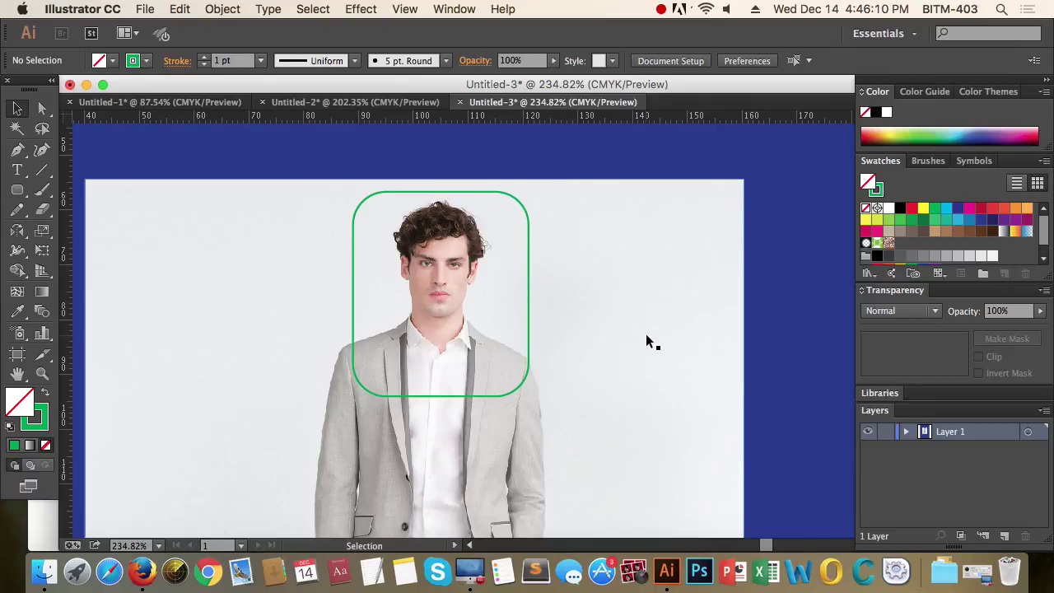
pyautogui.click(530, 259)
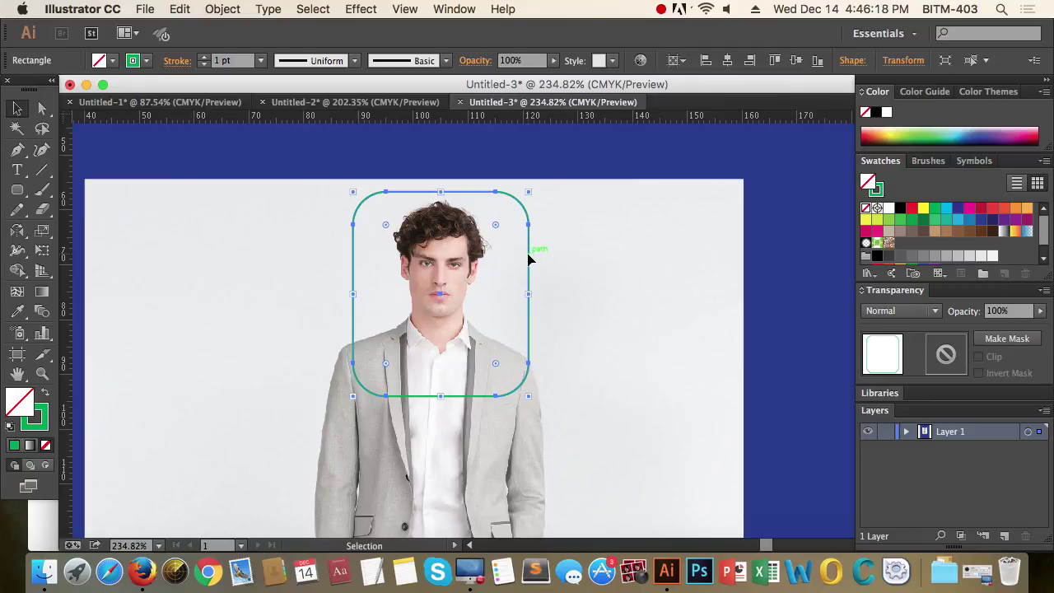
pyautogui.keyDown('shift'); pyautogui.click(625, 283); pyautogui.keyUp('shift')
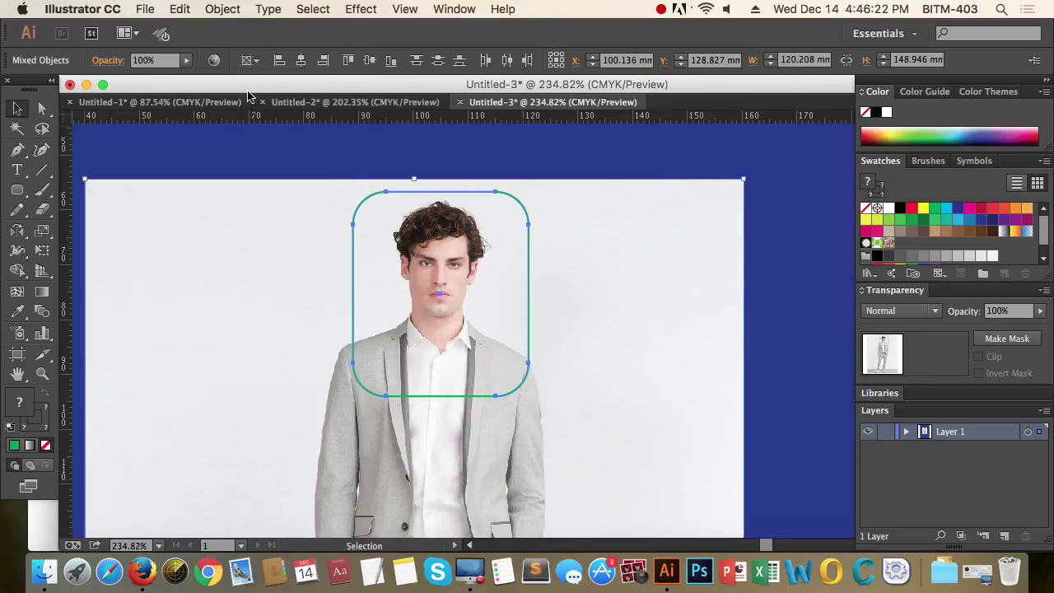
pyautogui.click(218, 9)
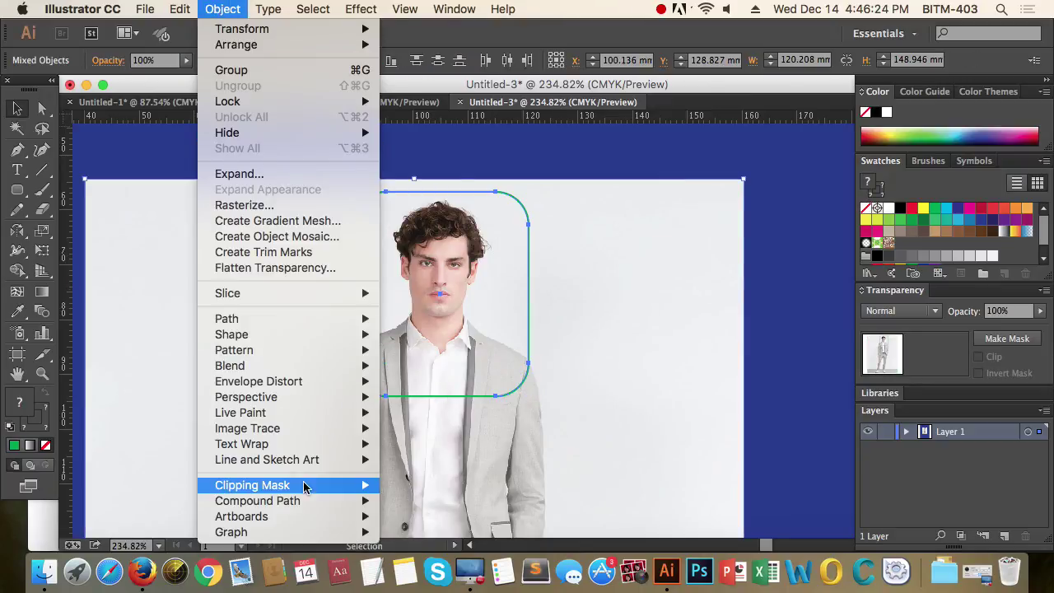
pyautogui.moveTo(301, 486)
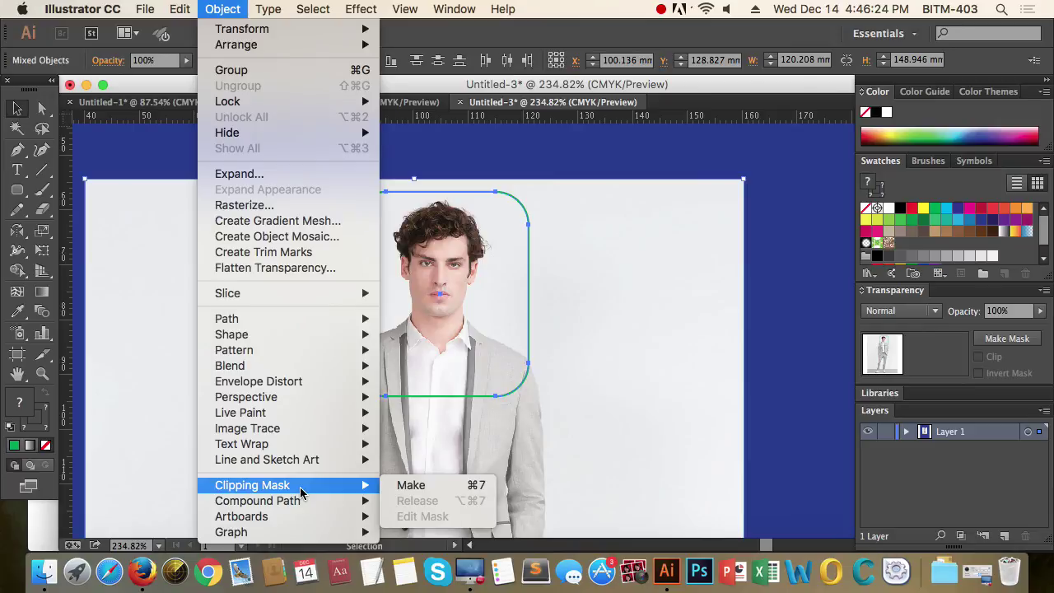
pyautogui.click(426, 486)
pyautogui.click(623, 390)
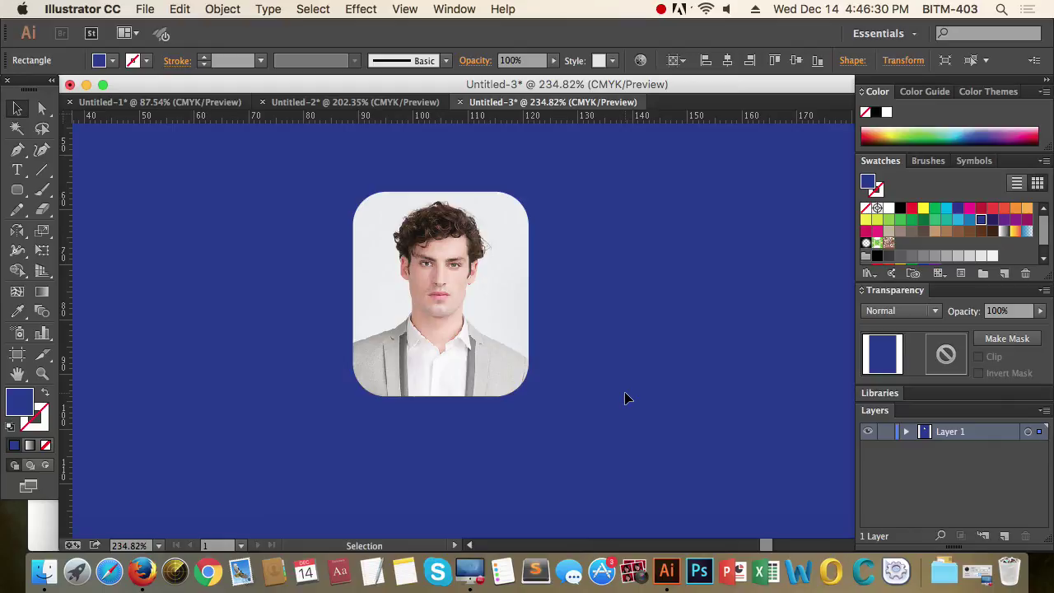
# Try moving the clipped portrait off the right side of the blue background, and undo the move
pyautogui.click(445, 321)
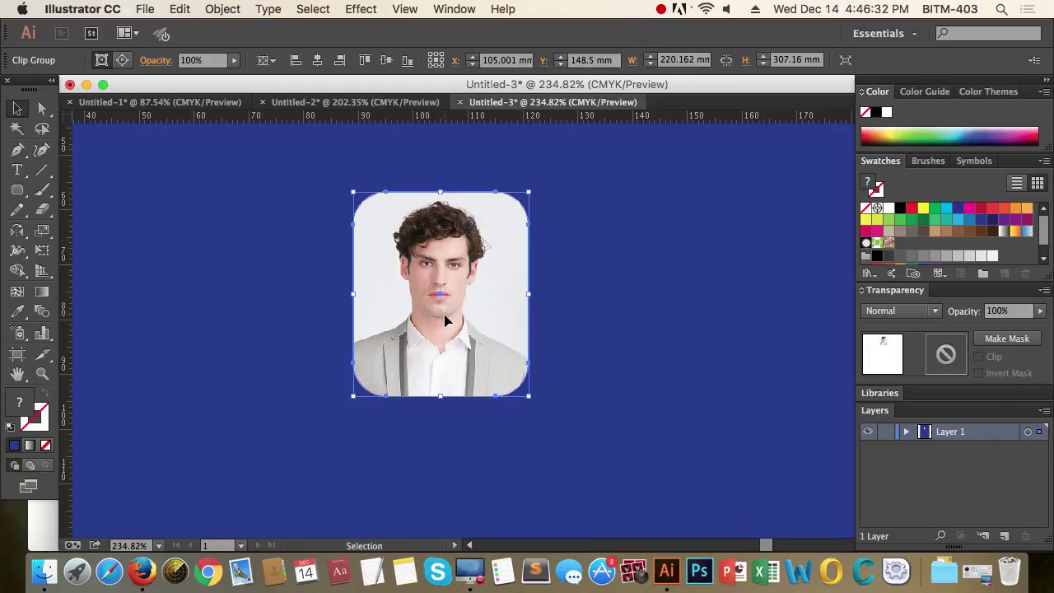
pyautogui.click(632, 259)
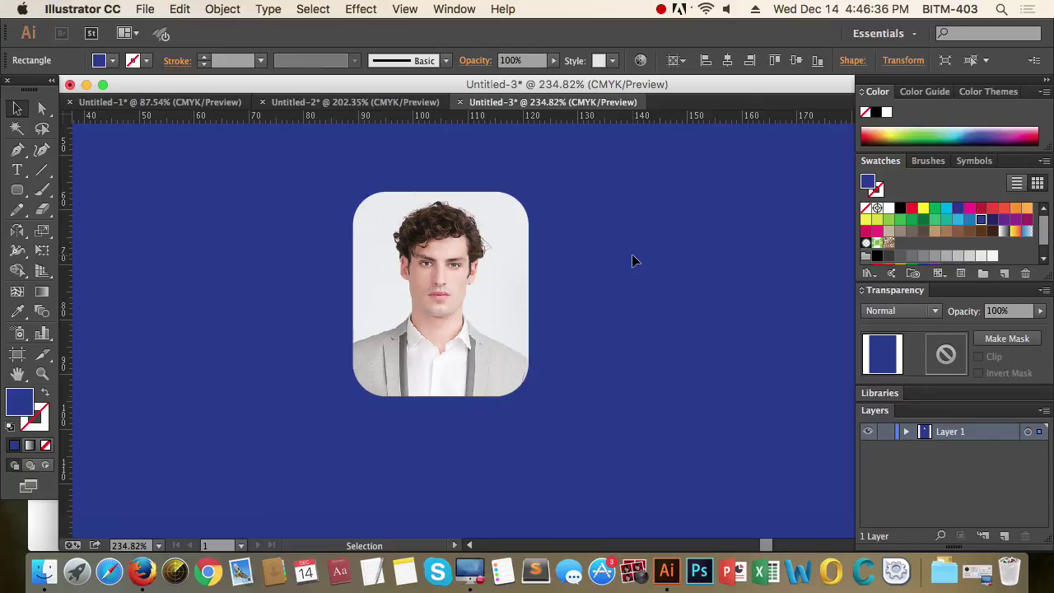
pyautogui.keyDown('alt'); pyautogui.keyDown('super'); pyautogui.click(485, 308); pyautogui.keyUp('super'); pyautogui.keyUp('alt')
pyautogui.moveTo(485, 309); pyautogui.dragTo(833, 239)
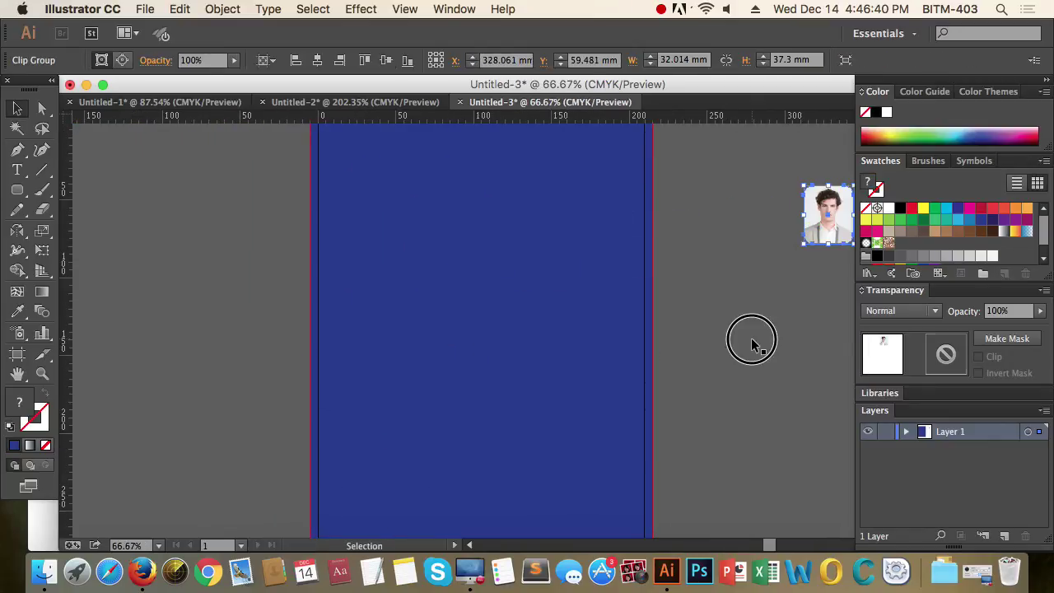
pyautogui.click(749, 343)
pyautogui.press('super+z')
pyautogui.press('super+z')
pyautogui.click(228, 302)
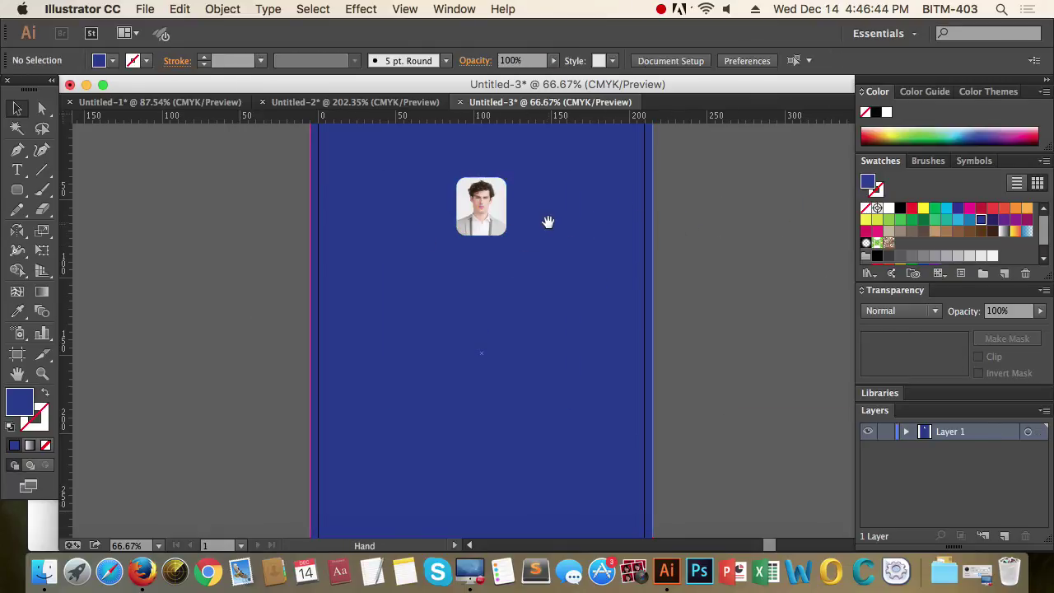
# Select only the image inside the rounded clipping mask and nudge it slightly to the right within the mask
pyautogui.scroll(2, 461, 247)
pyautogui.moveTo(374, 230); pyautogui.dragTo(593, 376)
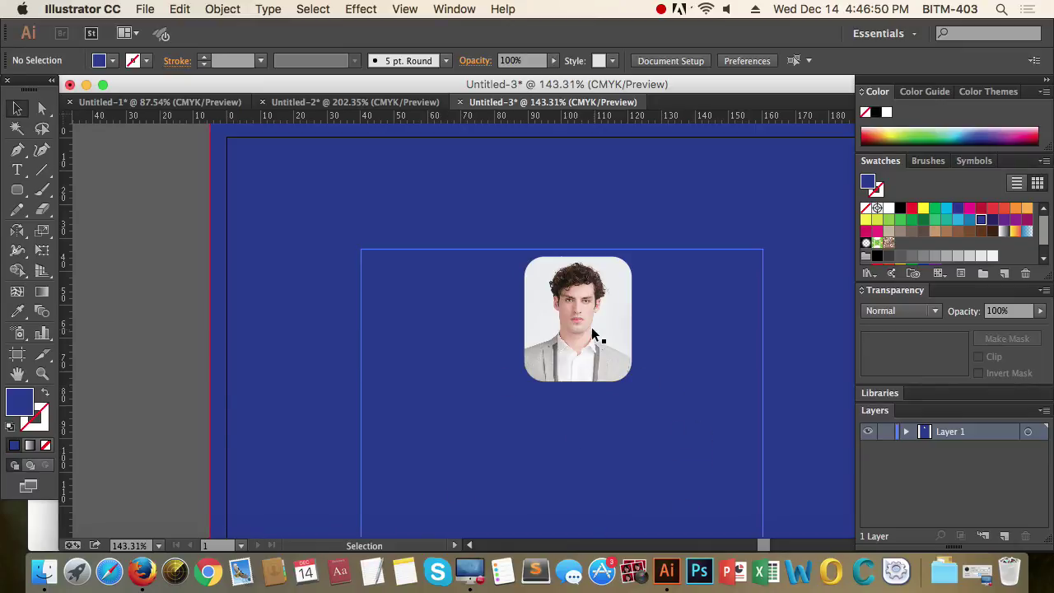
pyautogui.moveTo(600, 336); pyautogui.dragTo(489, 305)
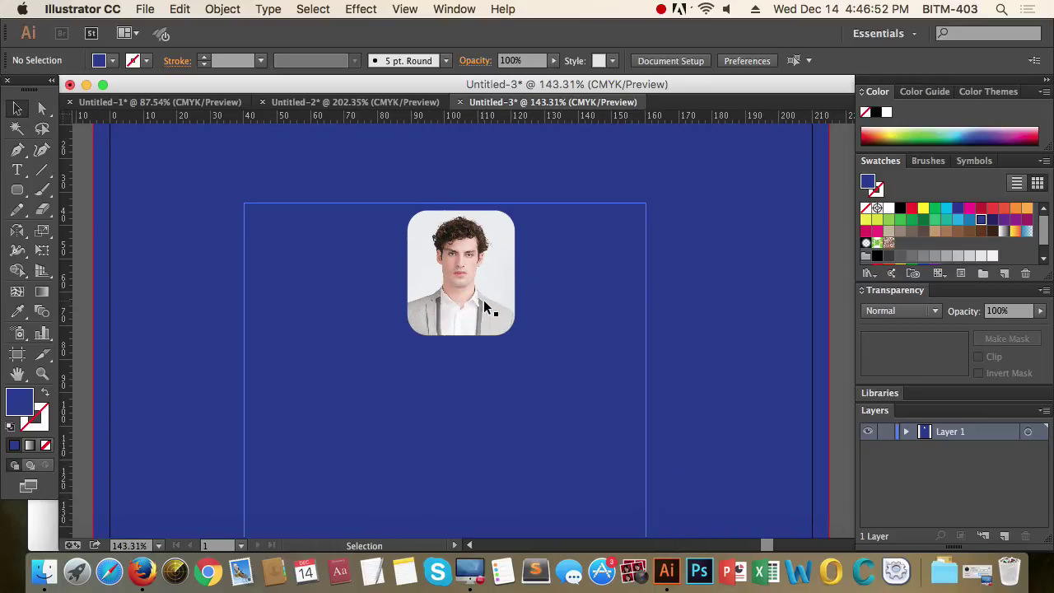
pyautogui.keyDown('alt'); pyautogui.click(487, 303); pyautogui.keyUp('alt')
pyautogui.moveTo(443, 274); pyautogui.dragTo(439, 266)
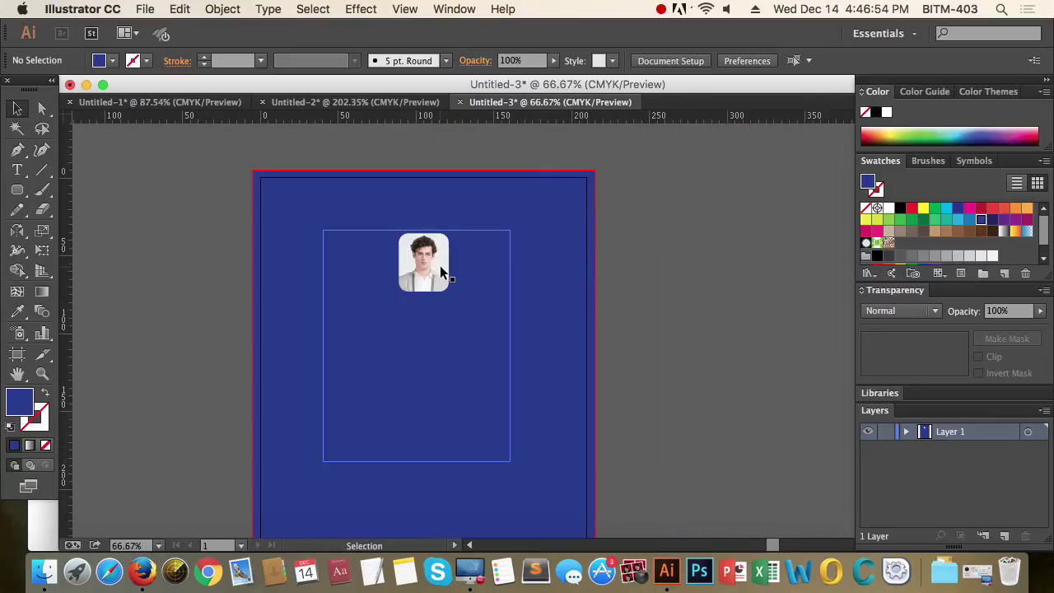
pyautogui.moveTo(366, 212); pyautogui.dragTo(552, 350)
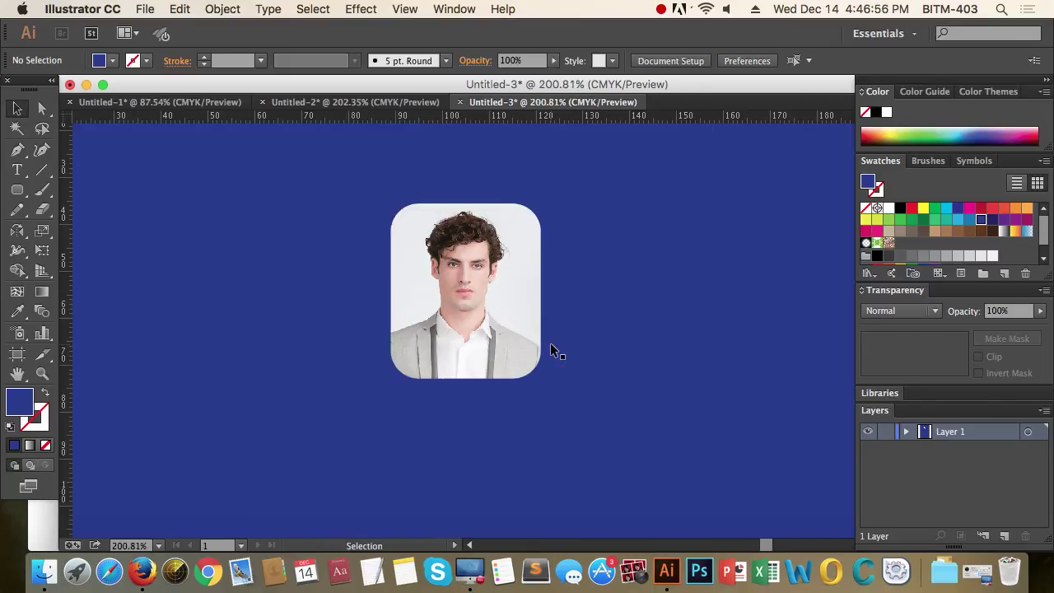
pyautogui.click(43, 108)
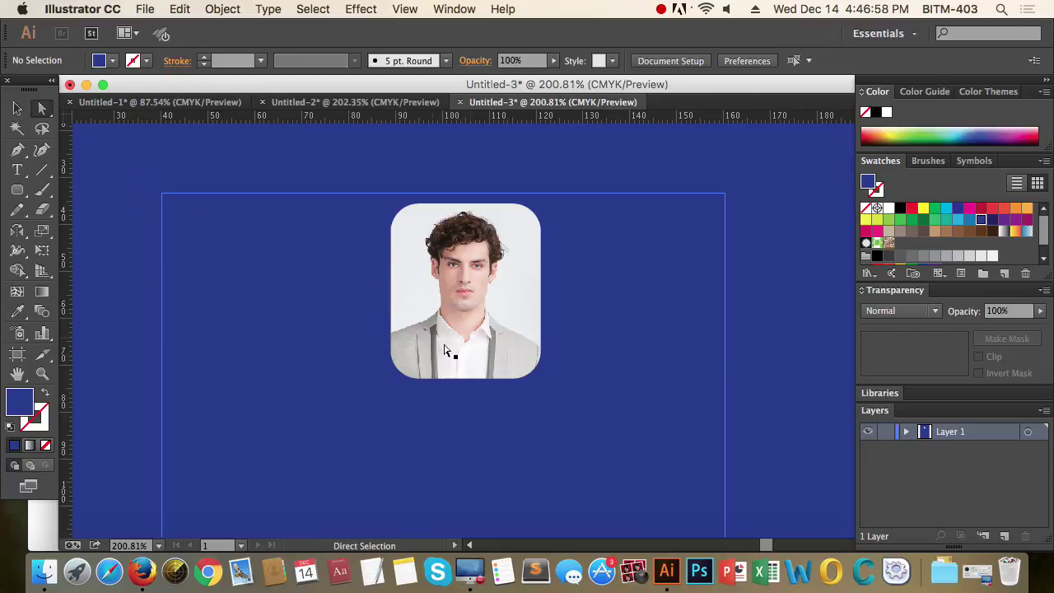
pyautogui.click(511, 352)
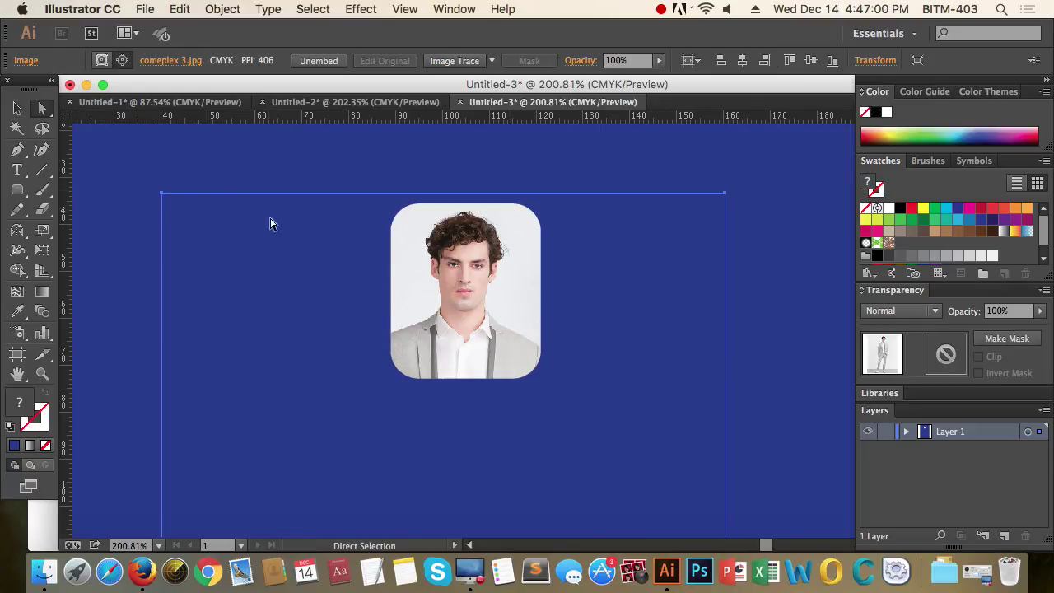
pyautogui.press('Right')
pyautogui.press('Right')
pyautogui.press('Right')
pyautogui.press('Right')
pyautogui.press('Right')
pyautogui.press('Right')
pyautogui.press('Right')
pyautogui.press('Right')
pyautogui.press('Right')
pyautogui.press('Right')
pyautogui.press('Right')
pyautogui.press('Right')
pyautogui.press('Right')
pyautogui.press('Right')
pyautogui.press('Right')
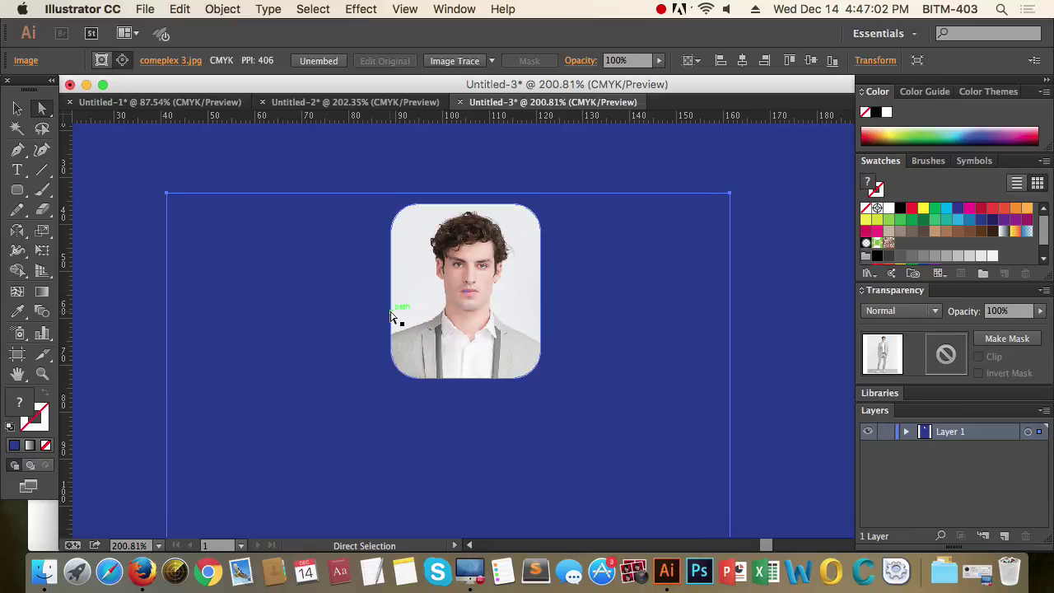